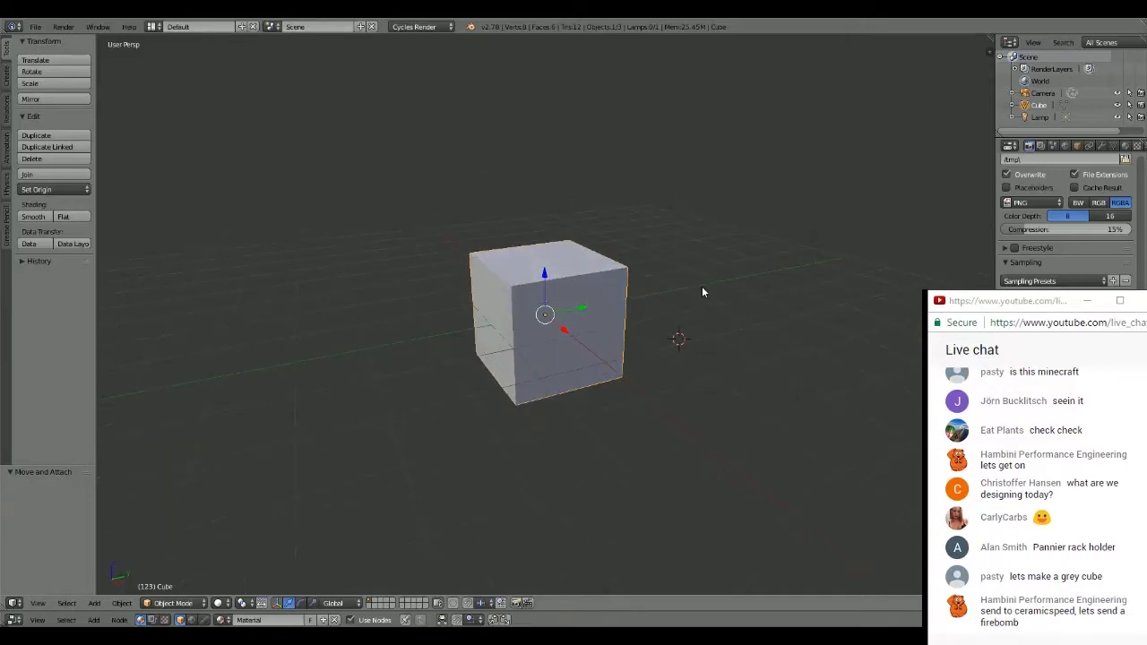
pyautogui.scroll(3, 690, 280)
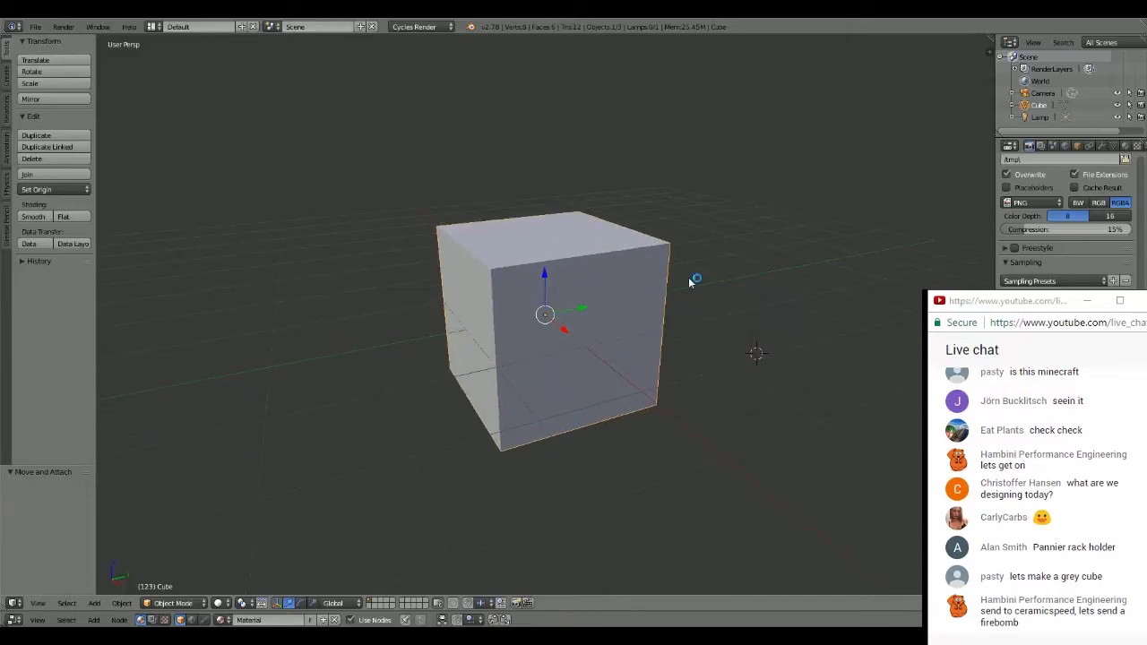
pyautogui.moveTo(690, 280); pyautogui.dragTo(732, 290, button='middle')
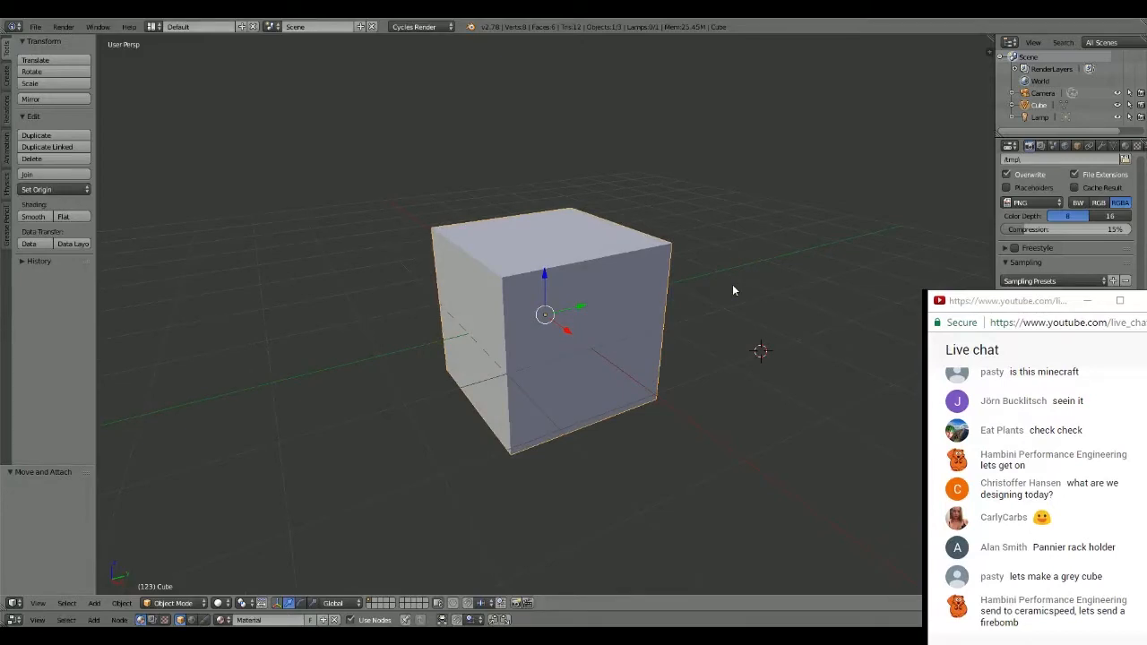
pyautogui.scroll(-1, 730, 286)
pyautogui.scroll(3, 723, 280)
pyautogui.scroll(-2, 723, 281)
pyautogui.scroll(-1, 724, 281)
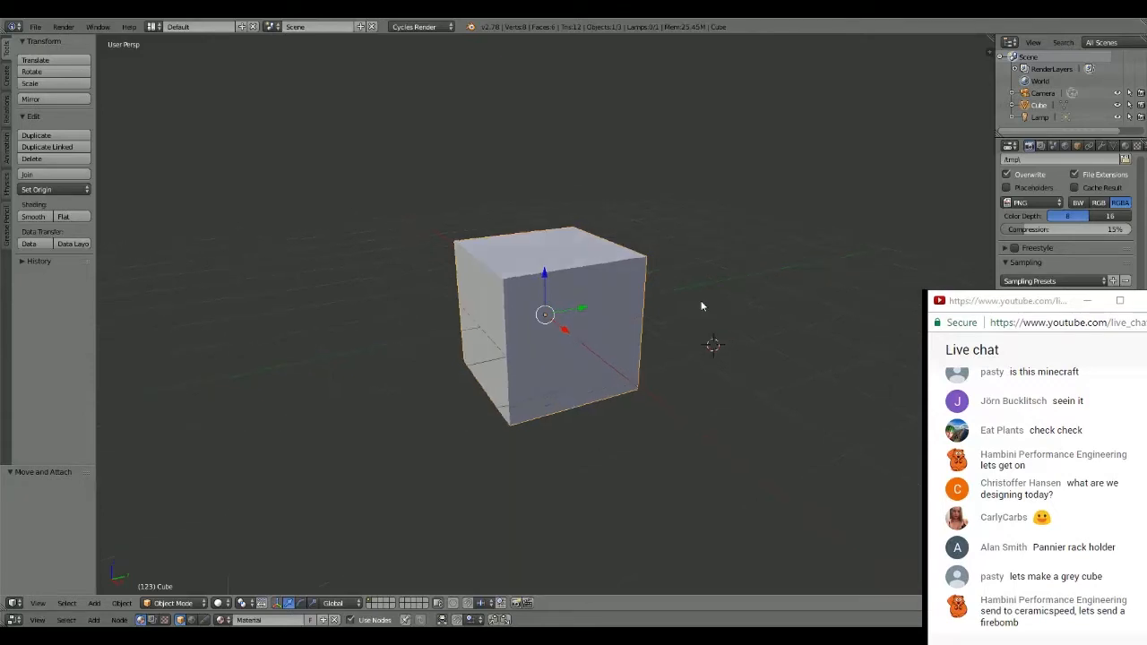
pyautogui.scroll(2, 718, 308)
pyautogui.scroll(-3, 713, 301)
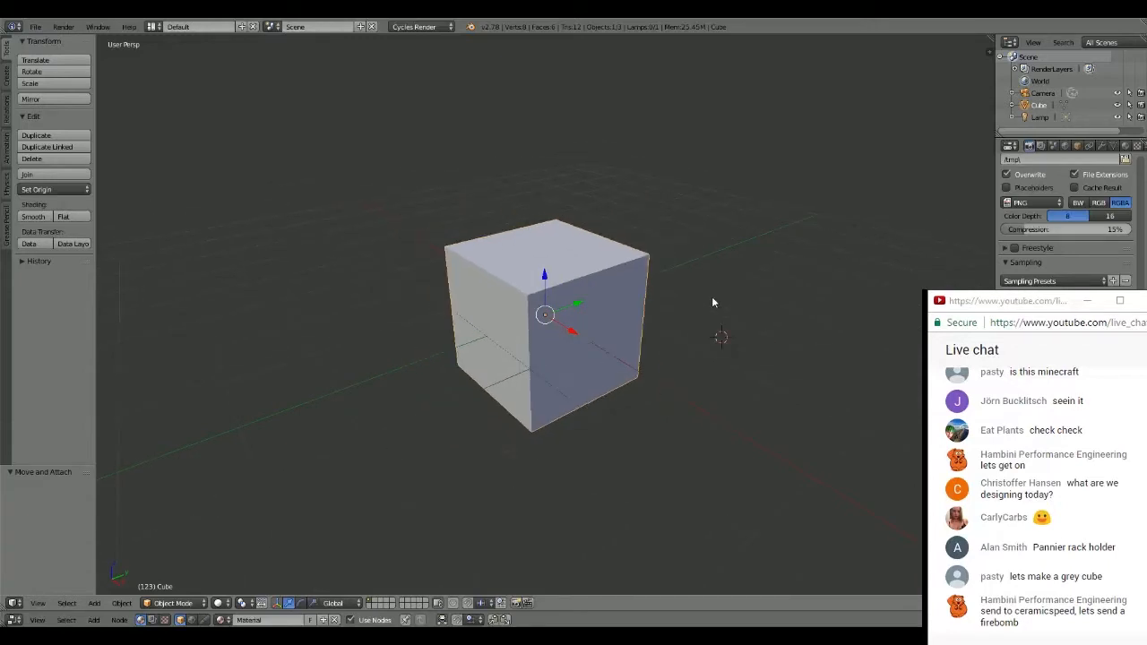
pyautogui.scroll(4, 714, 305)
pyautogui.scroll(-2, 739, 296)
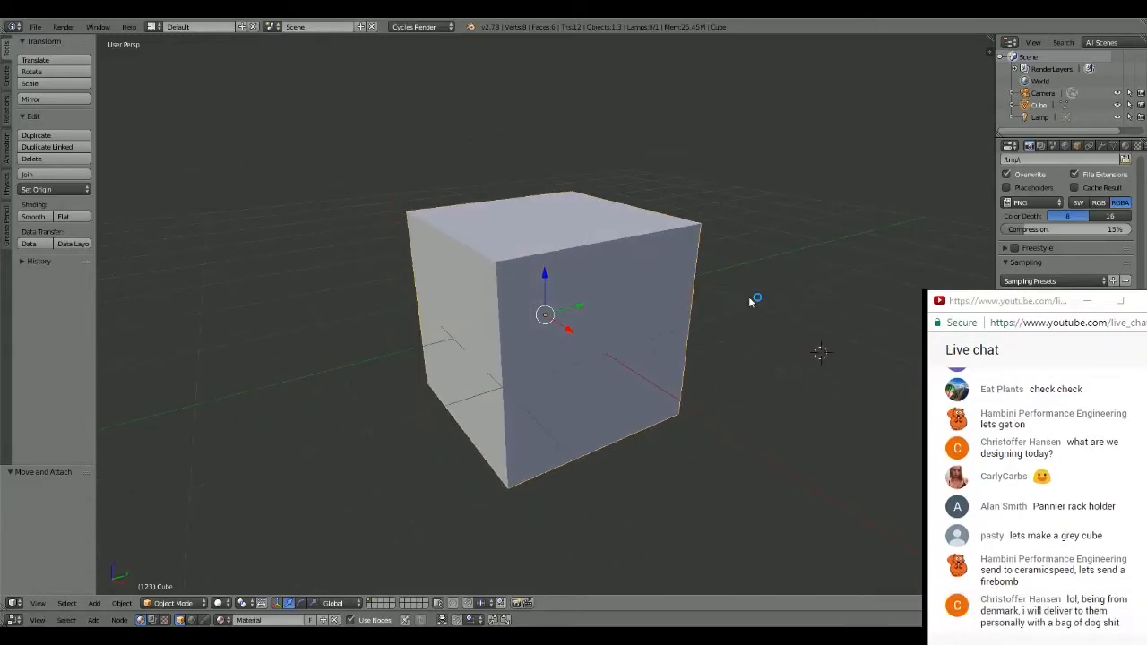
pyautogui.scroll(-1, 751, 298)
pyautogui.scroll(3, 751, 298)
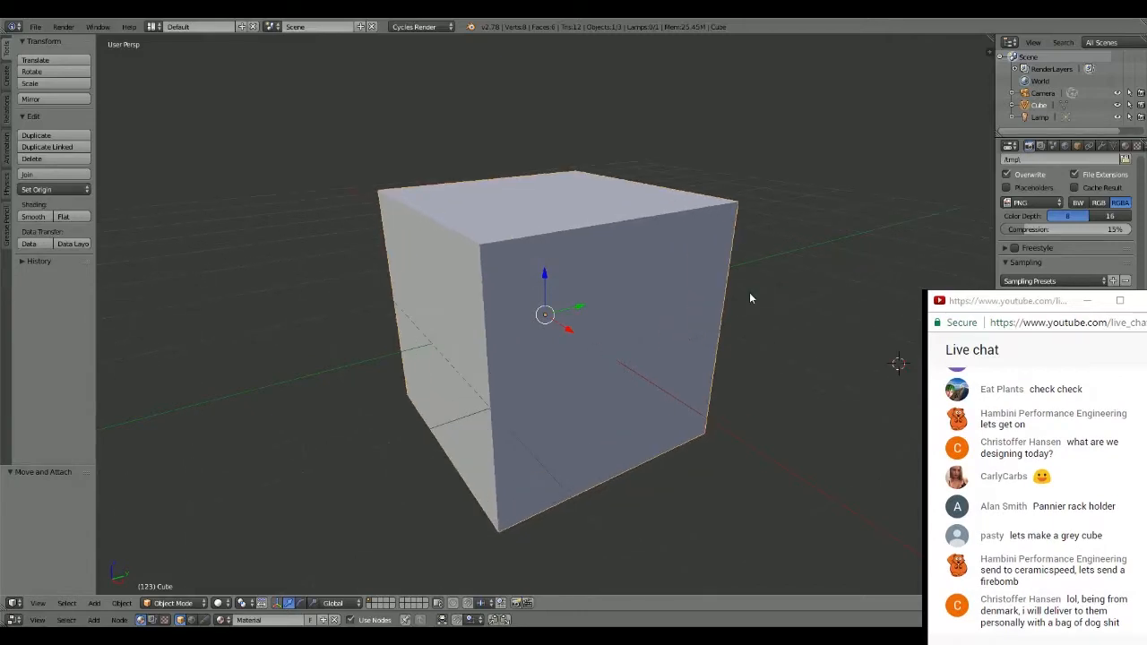
pyautogui.scroll(1, 759, 298)
pyautogui.scroll(-2, 758, 298)
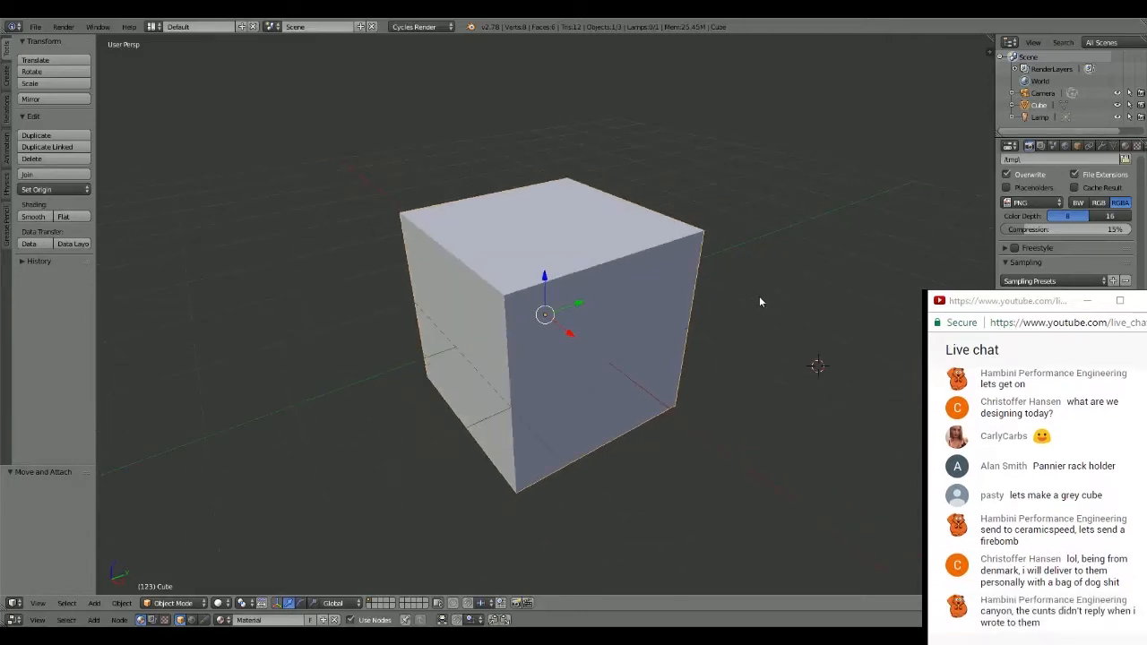
pyautogui.scroll(-1, 759, 300)
pyautogui.scroll(1, 759, 300)
pyautogui.scroll(-2, 759, 300)
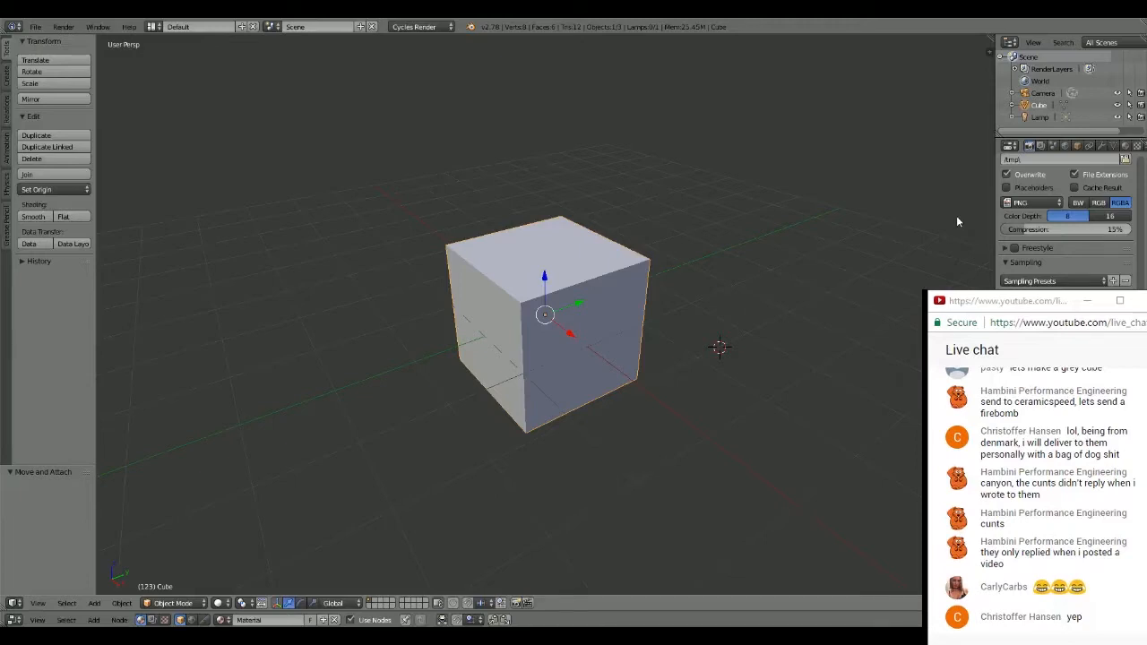
pyautogui.moveTo(956, 221); pyautogui.dragTo(606, 262, button='middle')
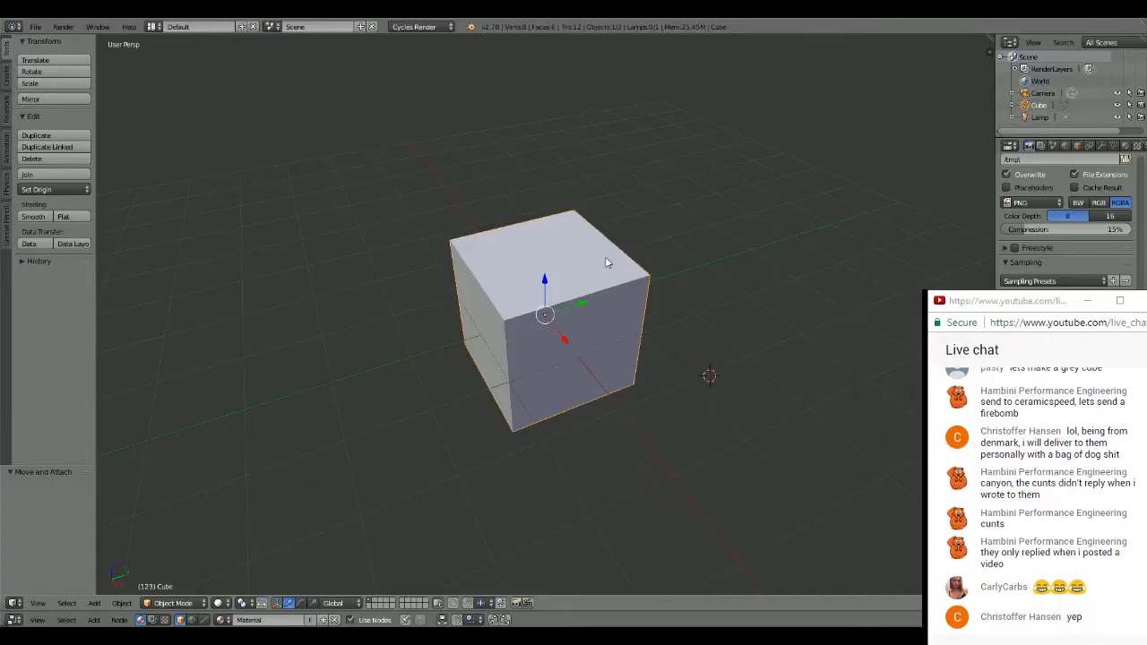
pyautogui.scroll(4, 675, 251)
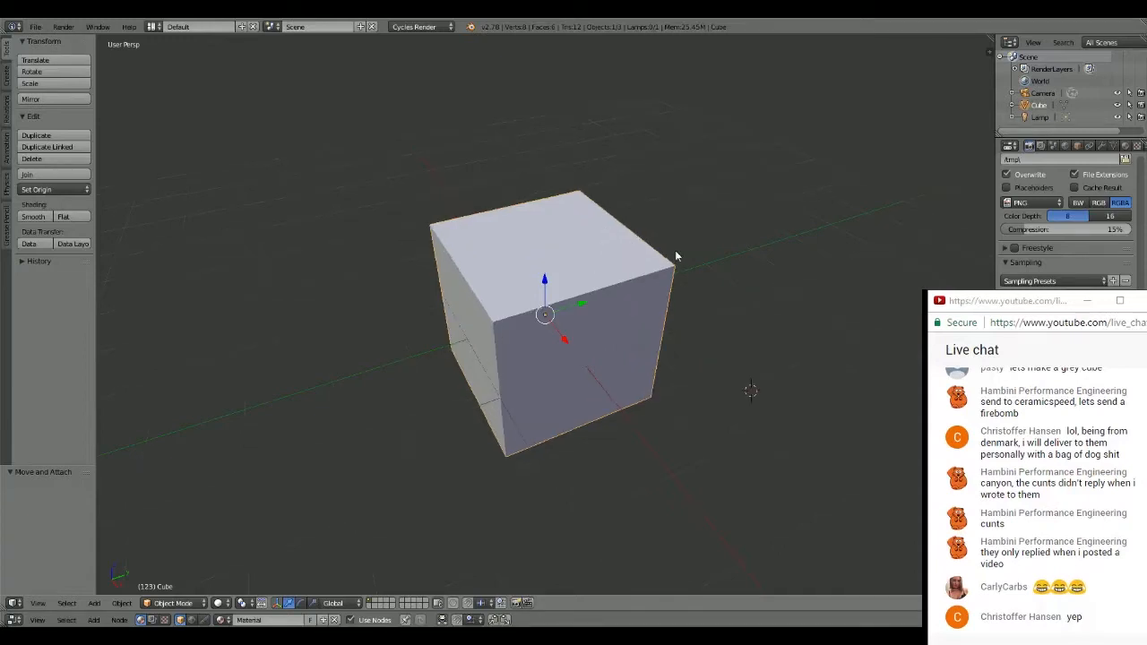
pyautogui.scroll(-6, 678, 256)
pyautogui.scroll(5, 693, 240)
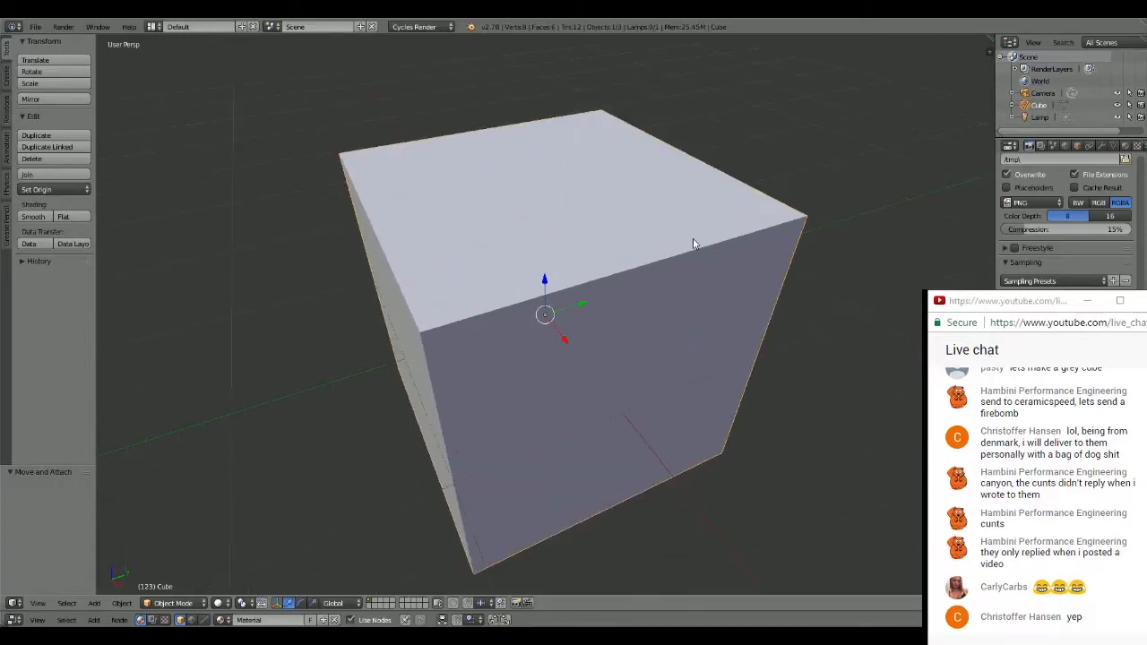
pyautogui.scroll(-2, 690, 229)
pyautogui.scroll(-3, 689, 233)
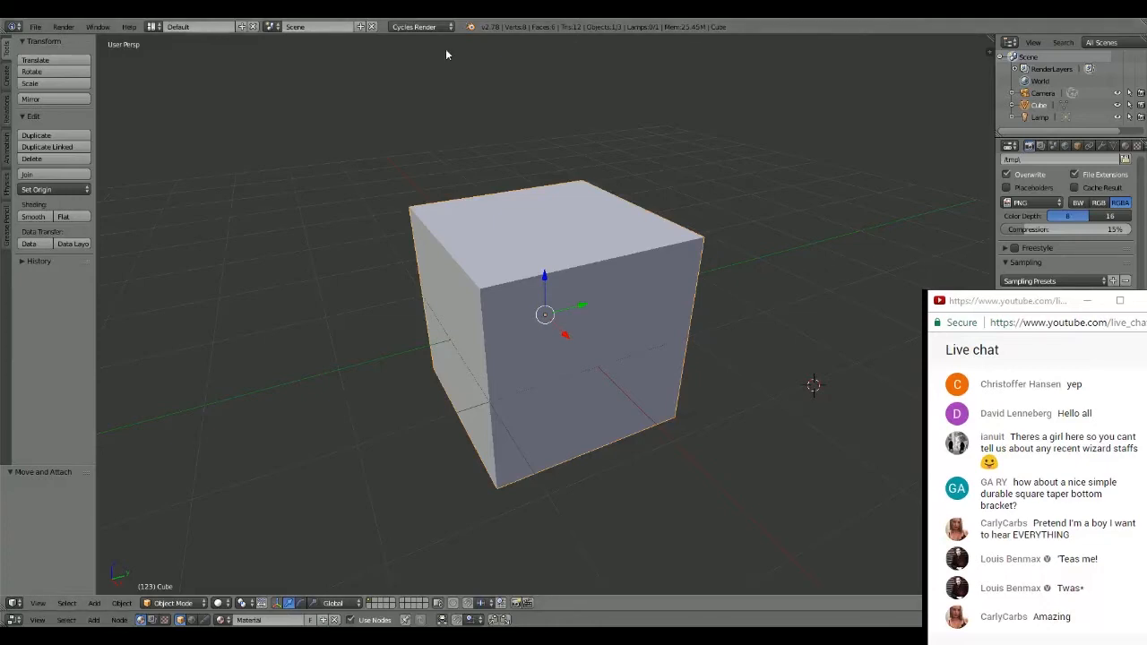
pyautogui.scroll(-1, 681, 183)
pyautogui.scroll(2, 691, 184)
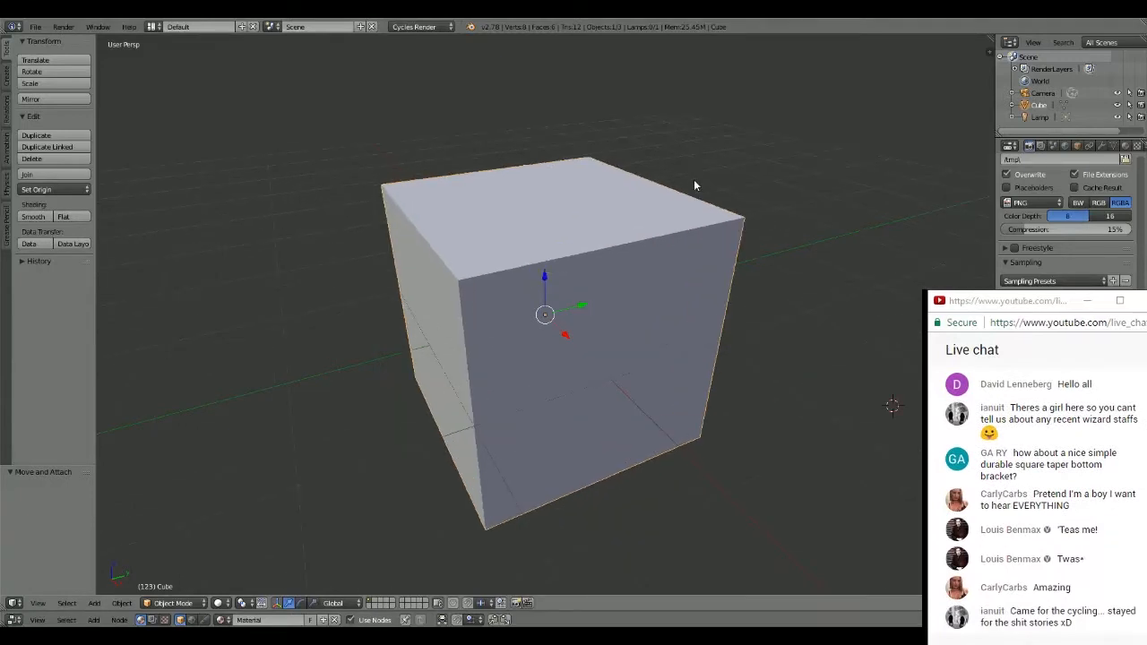
pyautogui.scroll(-1, 693, 186)
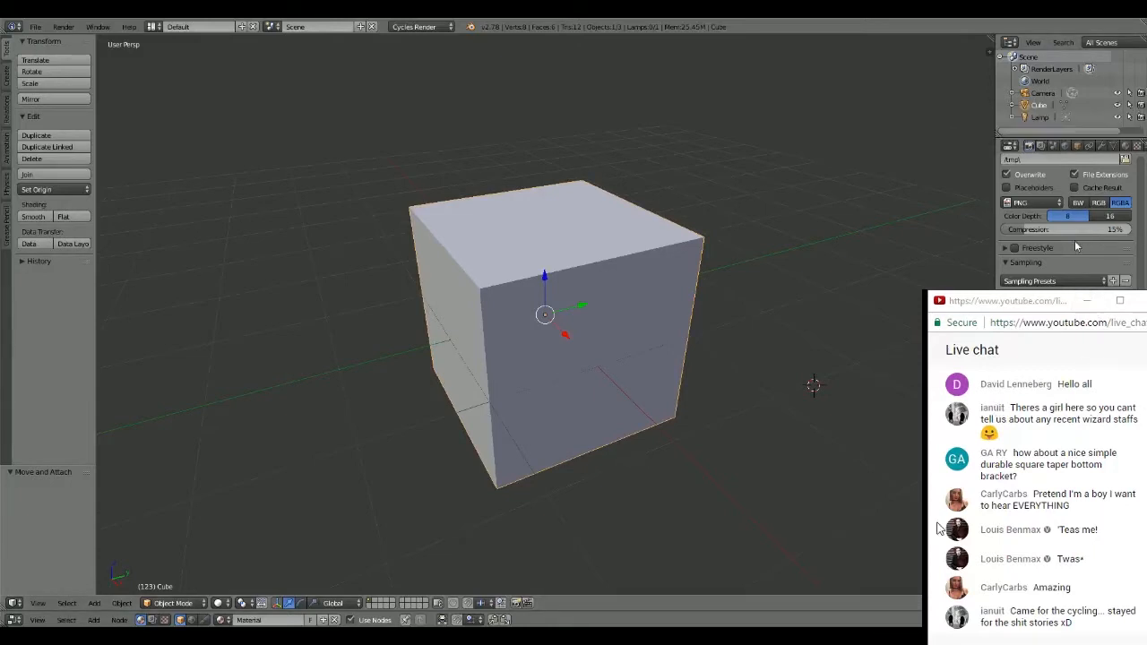
pyautogui.click(1144, 617)
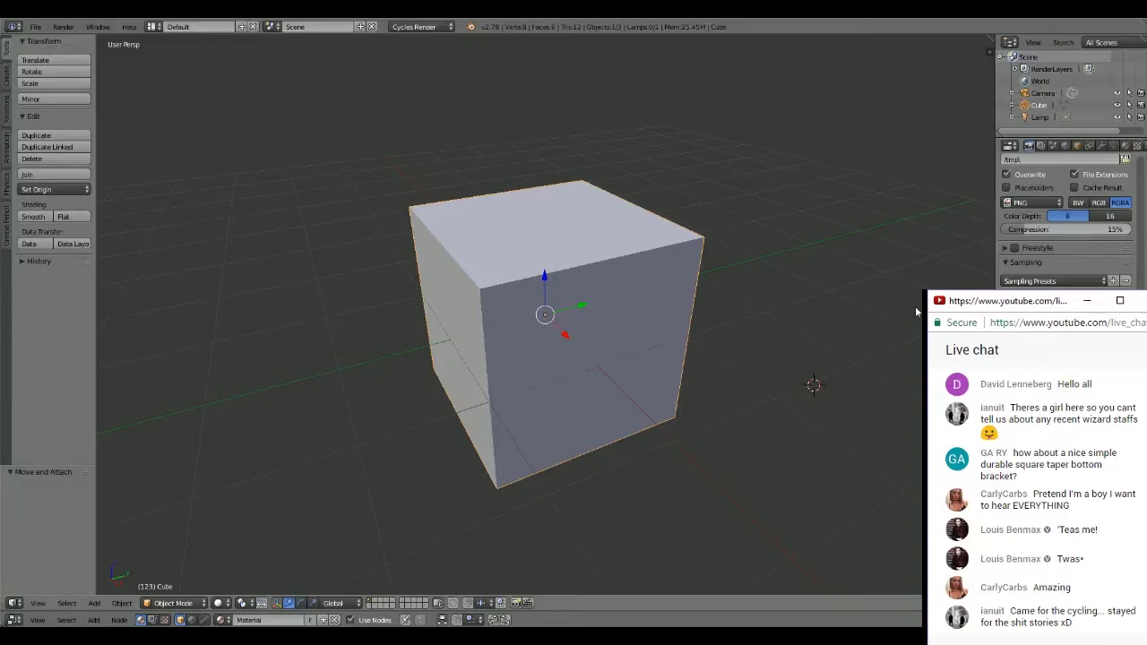
pyautogui.moveTo(606, 272); pyautogui.dragTo(607, 289, button='middle')
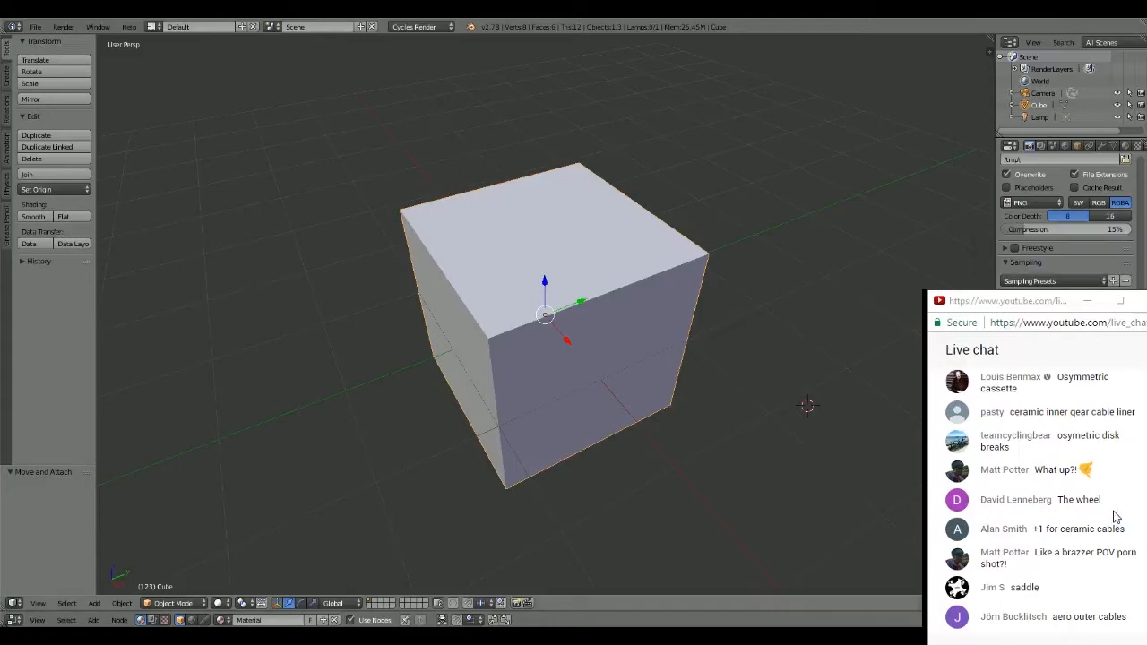
# - Delete the default cube from the scene
pyautogui.moveTo(746, 365); pyautogui.dragTo(707, 317, button='middle')
pyautogui.press('x')
pyautogui.click(707, 315)
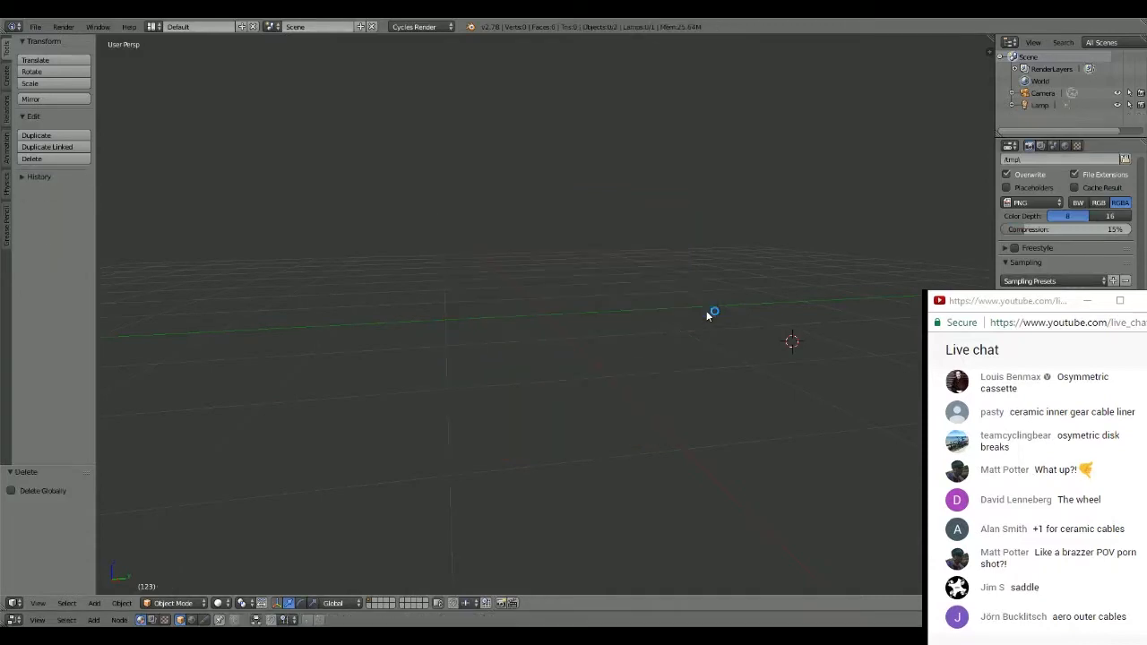
# - In the top orthographic view, add a 32-vertex mesh circle with radius 1 and move it onto the world origin
pyautogui.press('KP_5')
pyautogui.press('KP_7')
pyautogui.scroll(-3, 681, 309)
pyautogui.hotkey('shift', 'a')
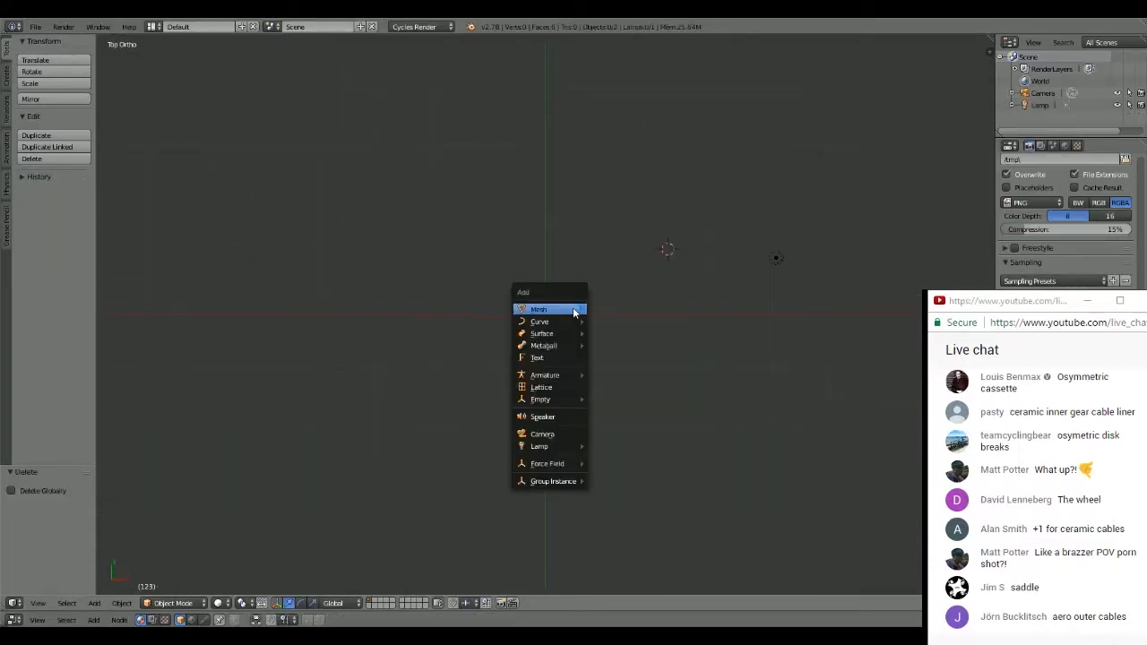
pyautogui.moveTo(542, 309)
pyautogui.click(623, 333)
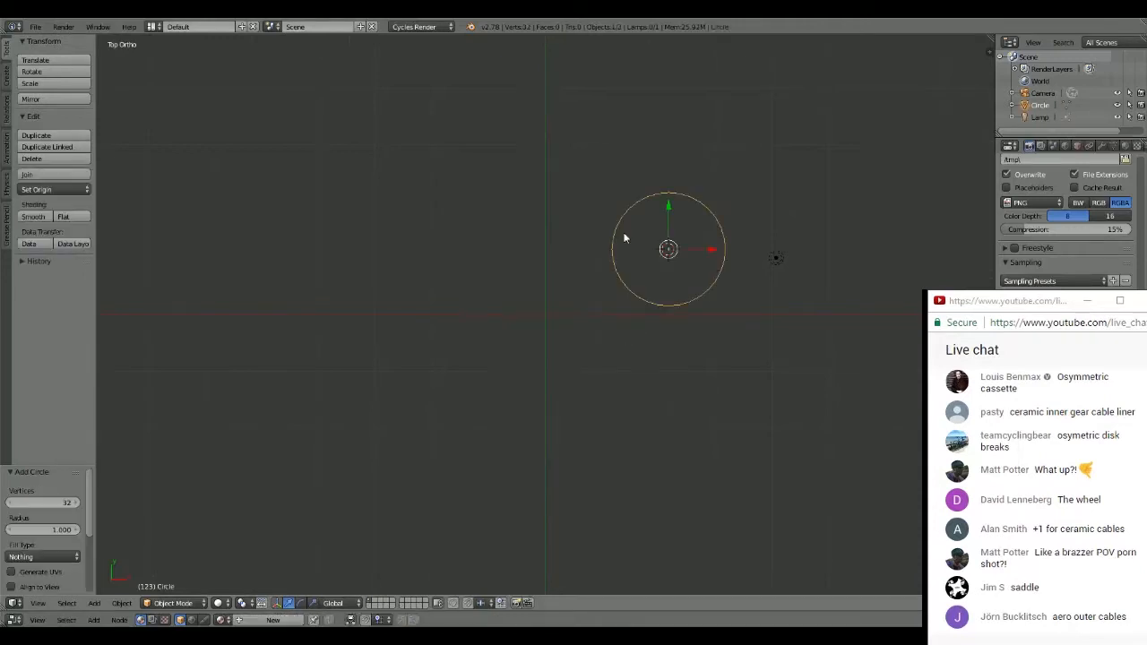
pyautogui.press('g')
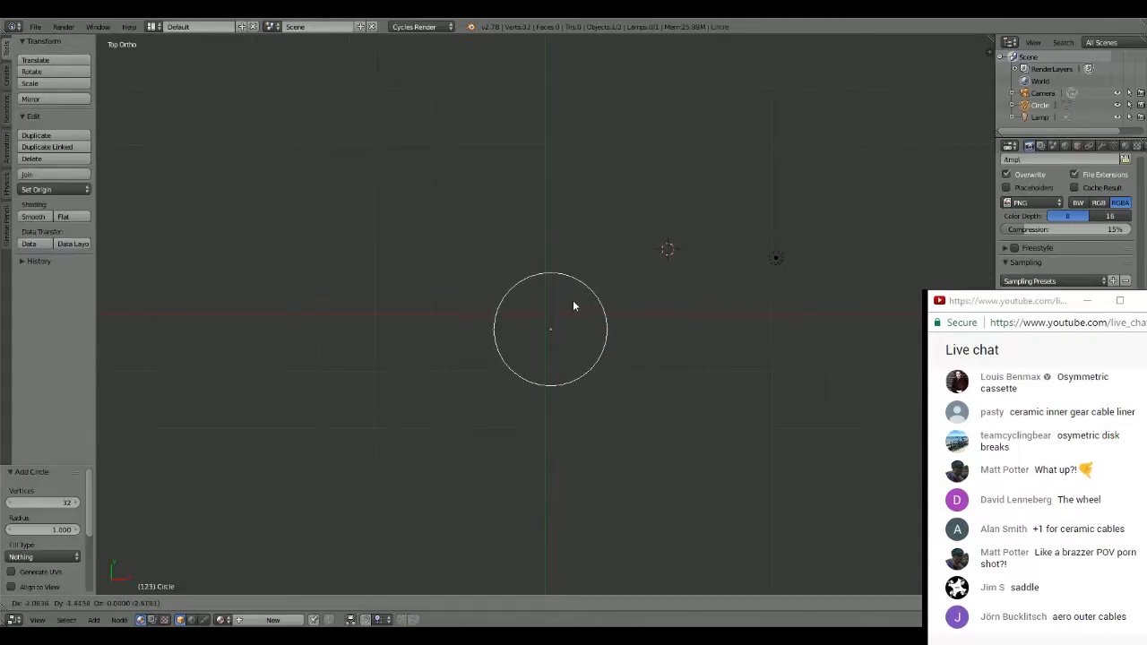
pyautogui.click(570, 291)
# - In Edit Mode, extrude the circle's outline in place and scale the new edge loop inward to about 0.7 to form a flat ring
pyautogui.scroll(4, 622, 214)
pyautogui.press('Tab')
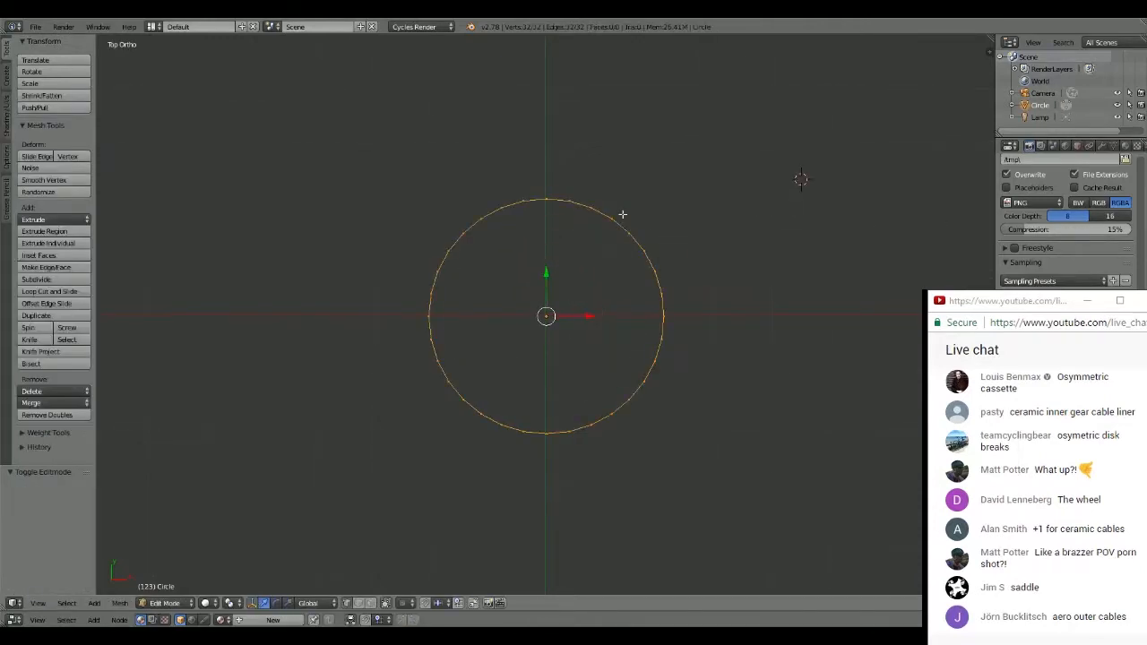
pyautogui.press('e')
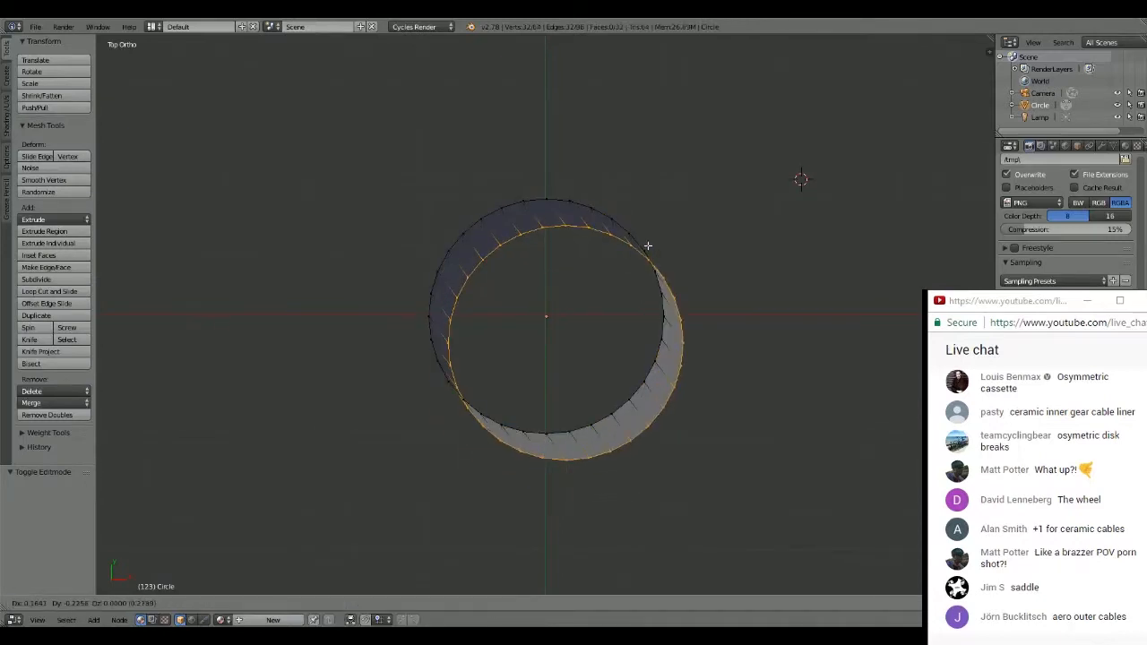
pyautogui.rightClick(647, 245)
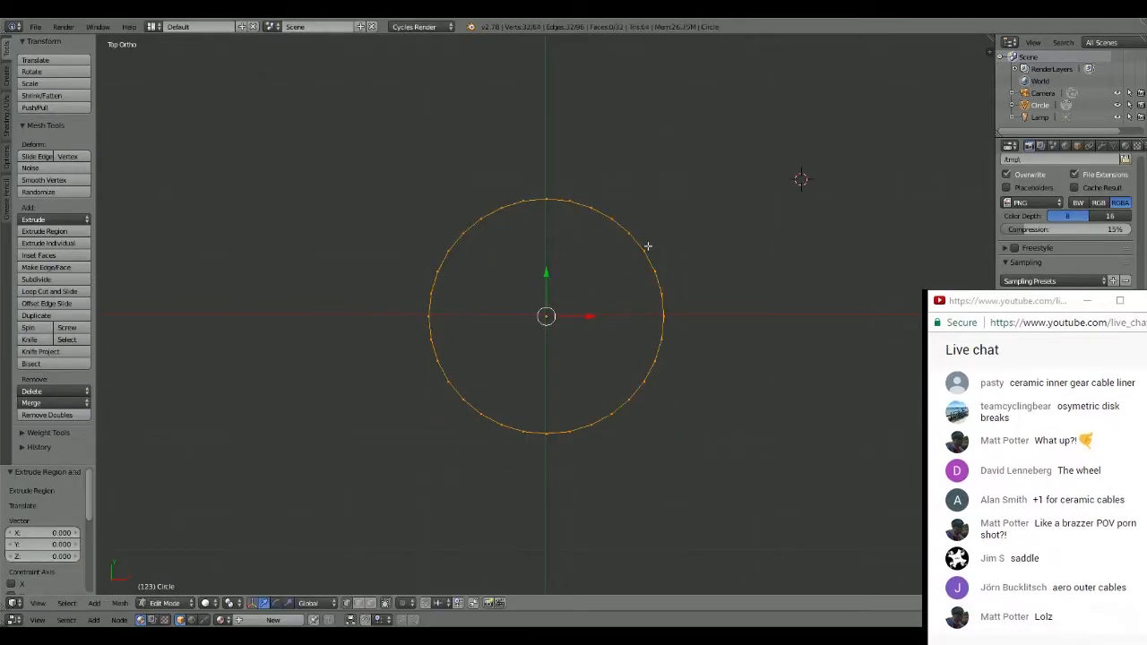
pyautogui.press('s')
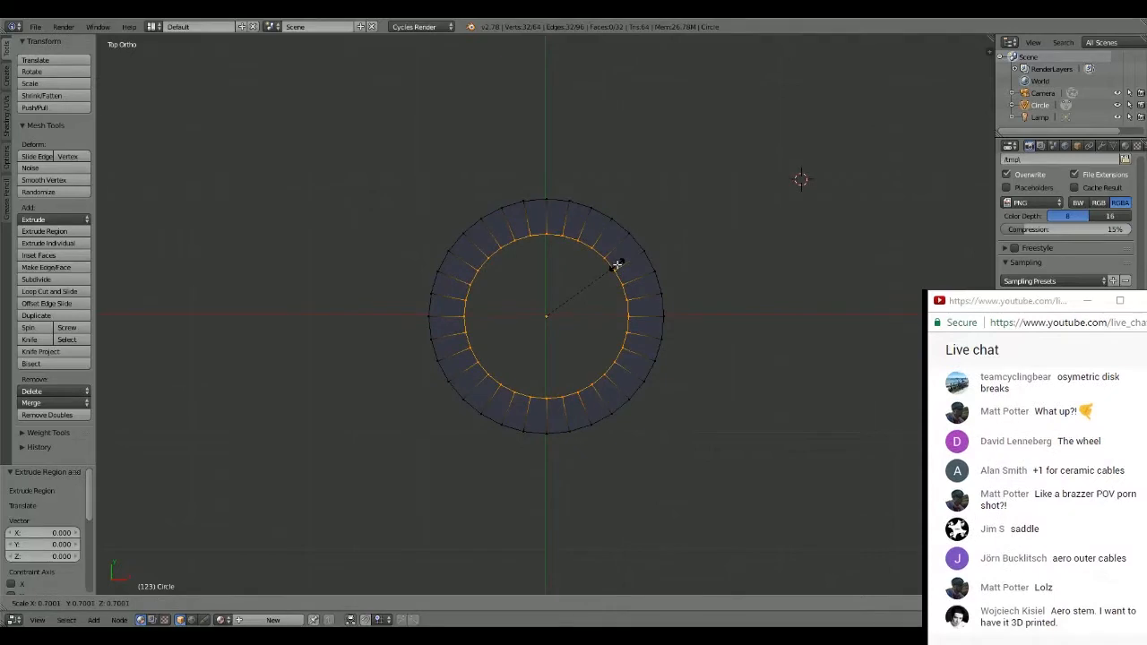
pyautogui.click(616, 265)
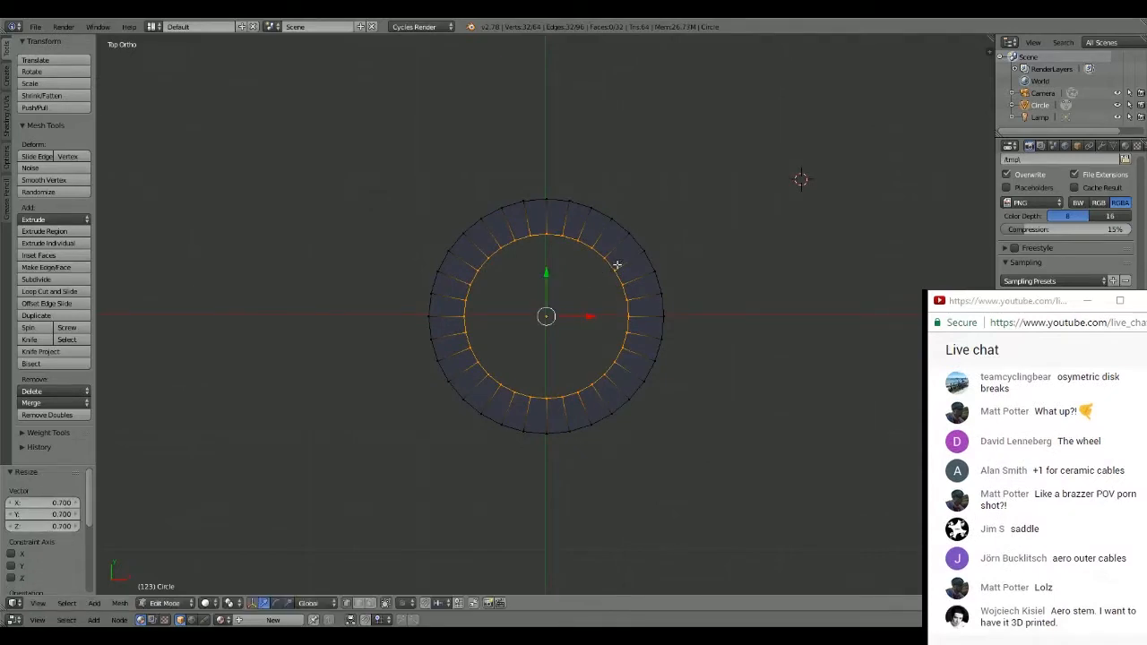
# - Select the whole ring and scale it along the X axis by about 1.557 to form an ellipse
pyautogui.press('a')
pyautogui.press('a')
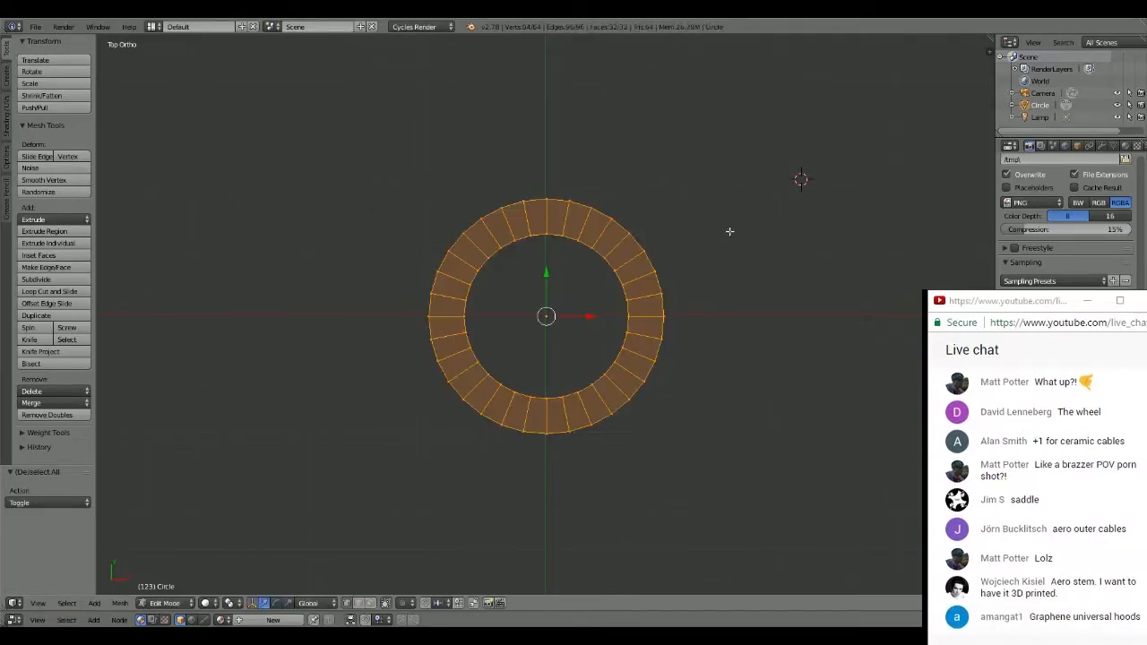
pyautogui.press('s')
pyautogui.press('x')
pyautogui.click(847, 227)
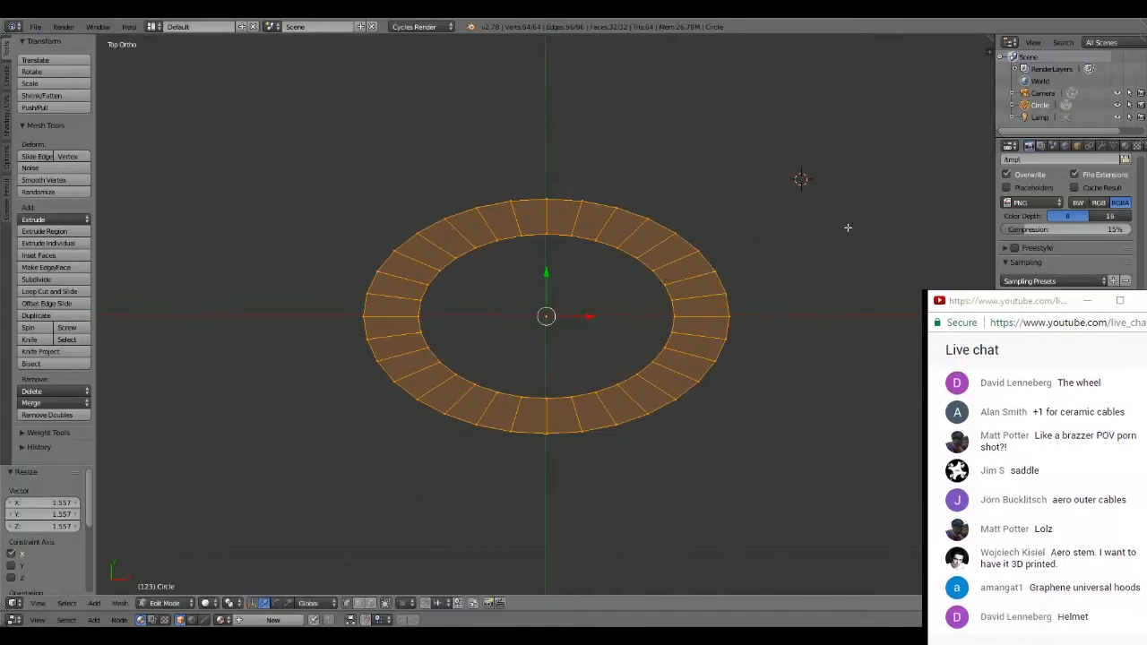
# - Render the scene to preview the oval ring from the camera, and return to the 3D view
pyautogui.press('F12')
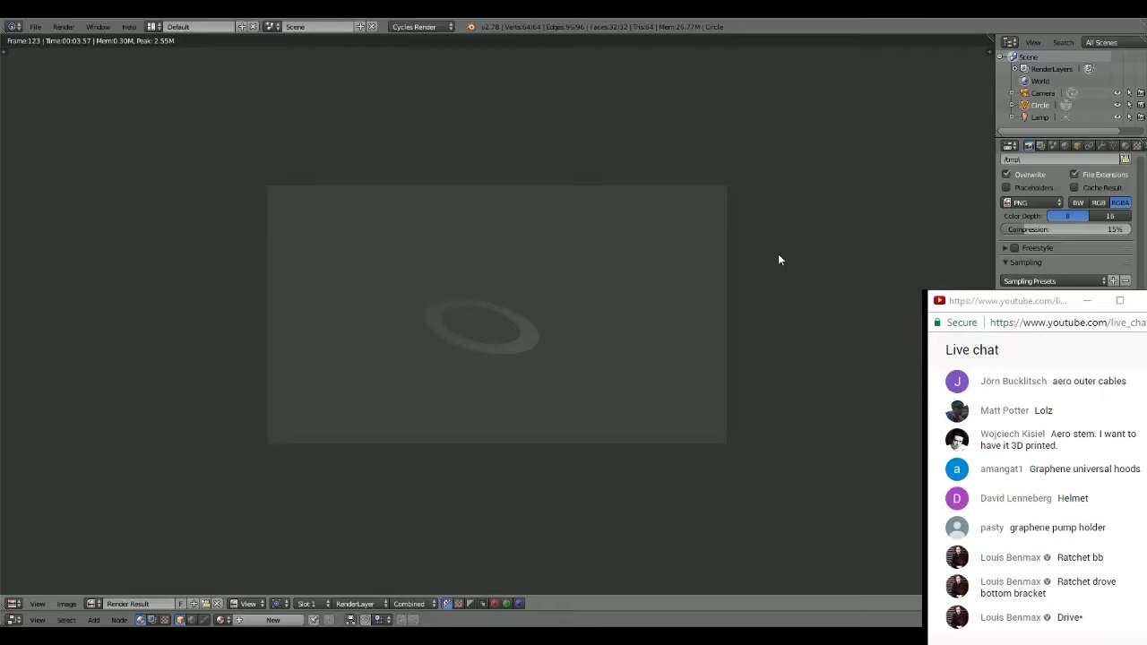
pyautogui.press('Escape')
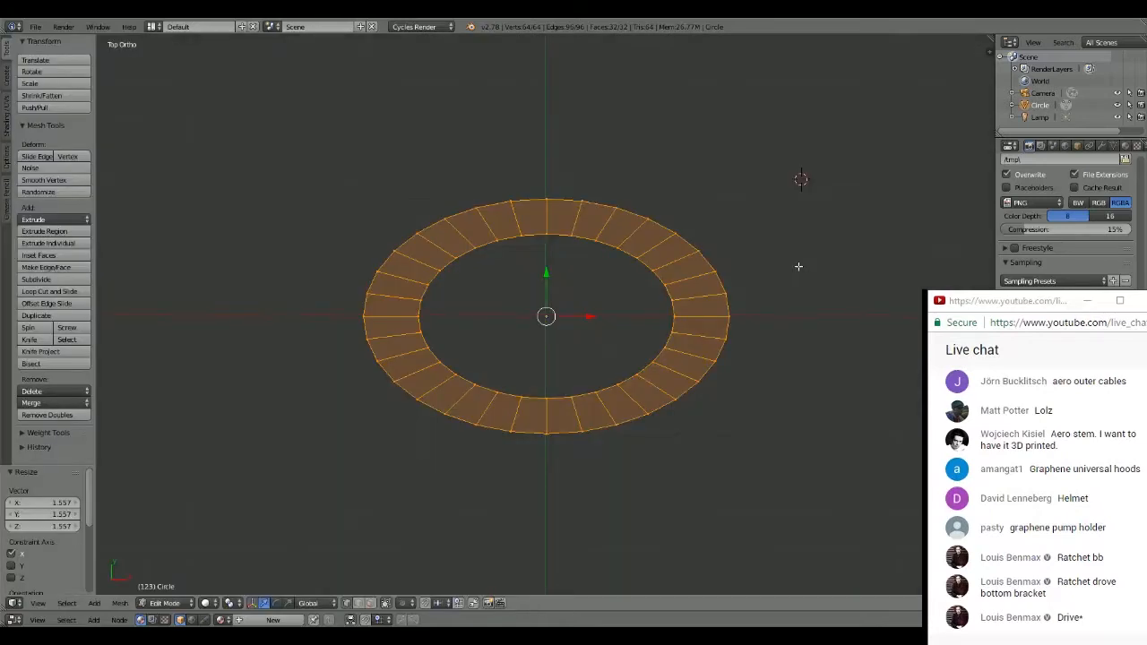
pyautogui.moveTo(679, 313); pyautogui.dragTo(671, 297, button='middle')
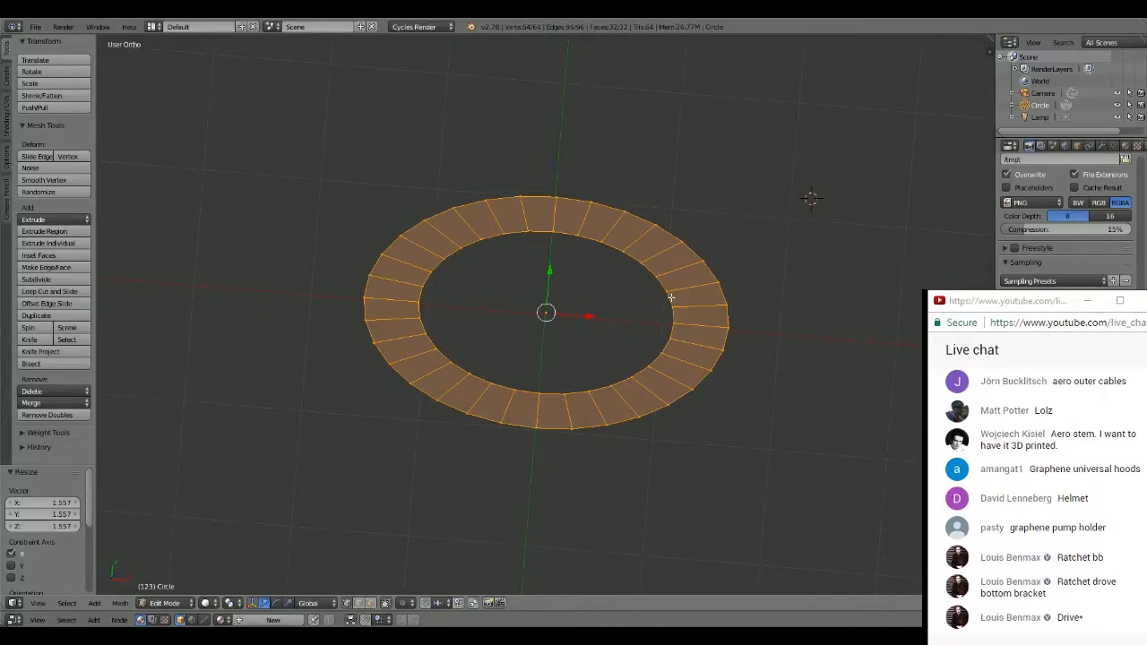
pyautogui.moveTo(671, 297); pyautogui.dragTo(680, 296, button='middle')
pyautogui.scroll(-4, 773, 248)
pyautogui.scroll(3, 727, 264)
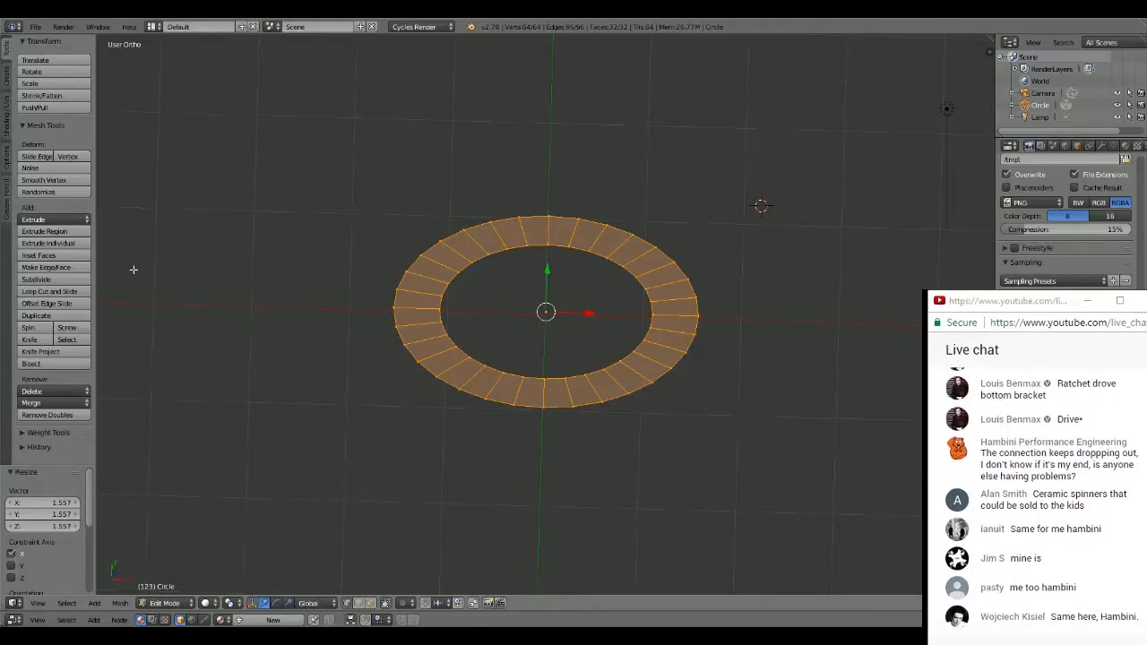
pyautogui.scroll(-3, 833, 281)
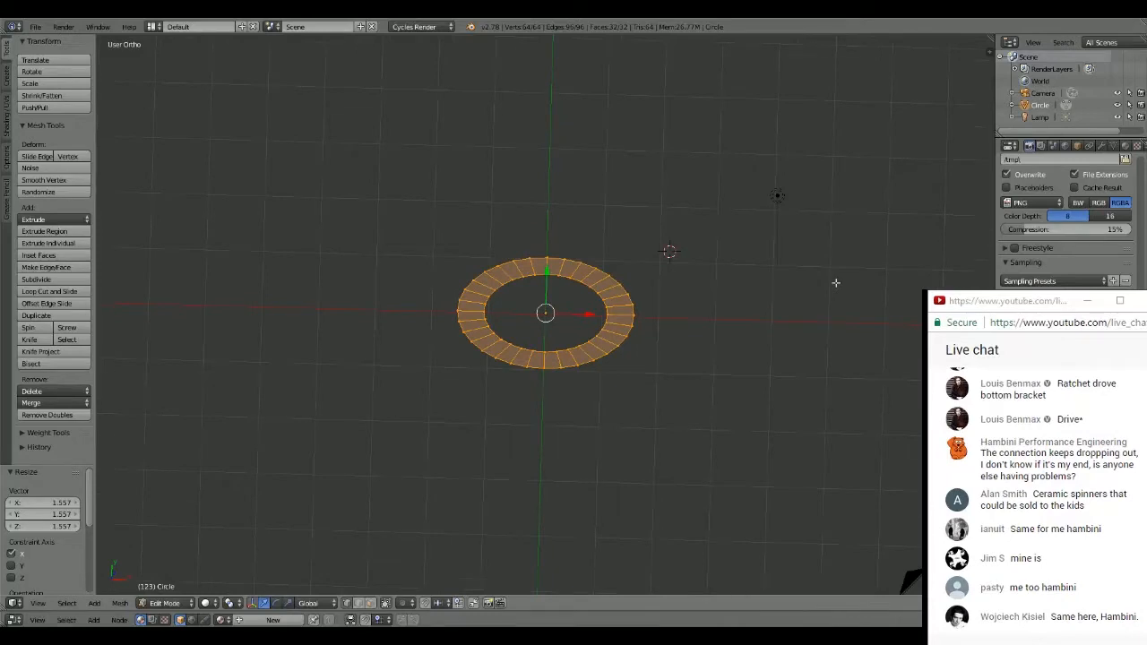
pyautogui.scroll(3, 759, 287)
pyautogui.scroll(1, 759, 286)
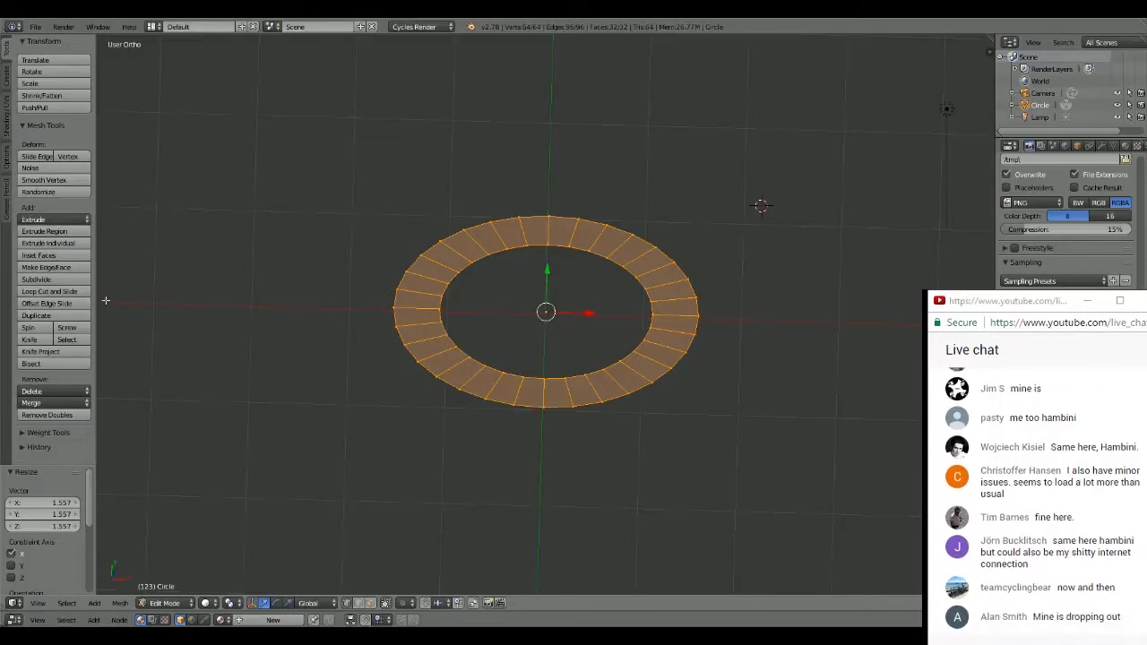
pyautogui.scroll(2, 615, 224)
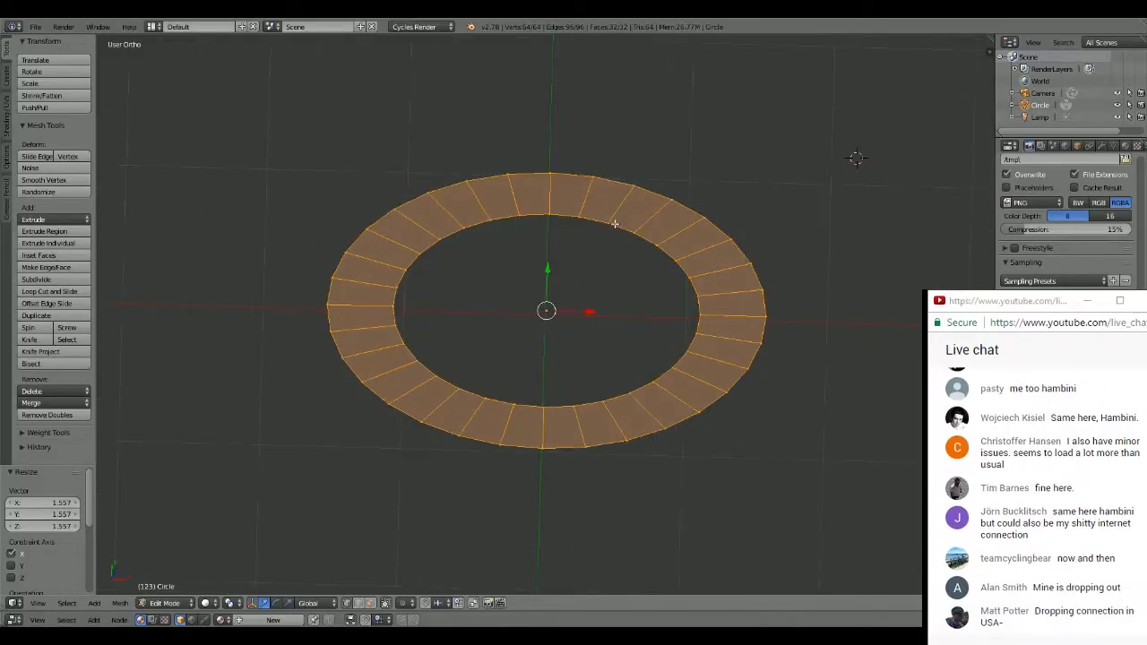
pyautogui.scroll(1, 615, 223)
pyautogui.scroll(1, 615, 223)
pyautogui.scroll(-2, 615, 223)
pyautogui.scroll(3, 615, 223)
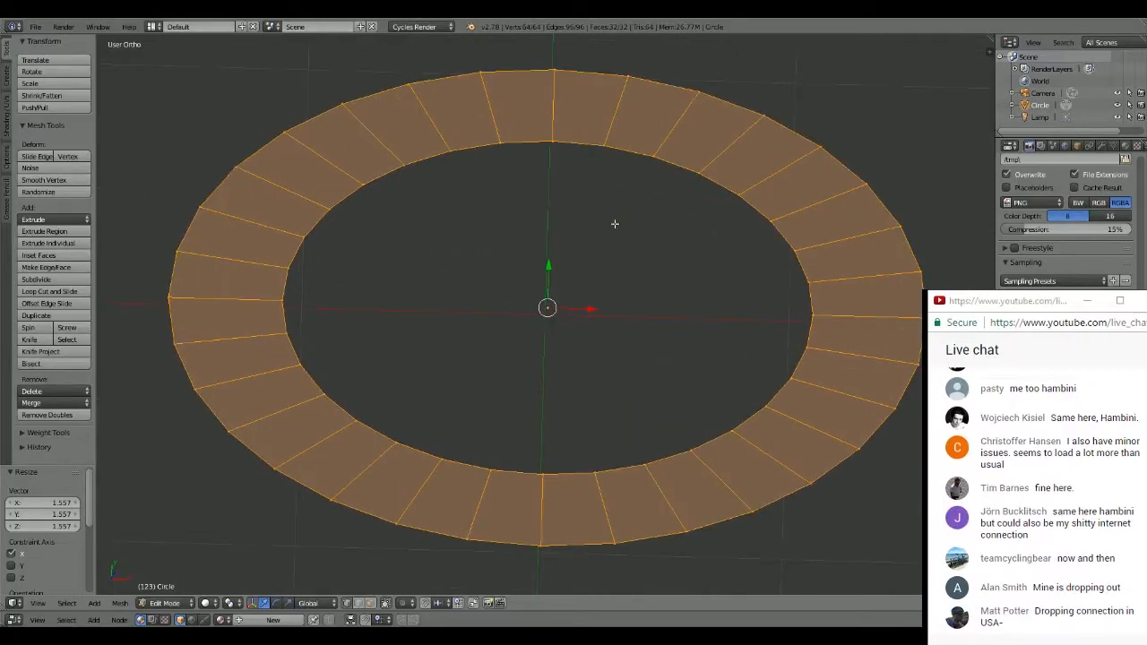
# - Examine the elliptical ring's shape from oblique angles and at different distances
pyautogui.scroll(-1, 614, 223)
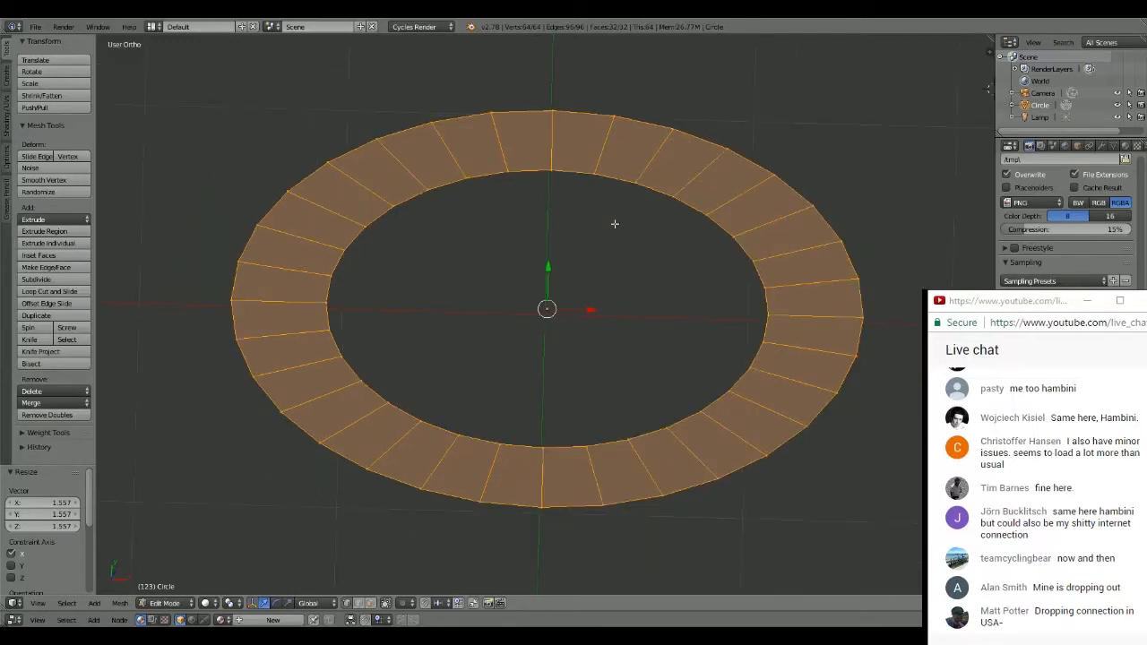
pyautogui.scroll(-1, 615, 223)
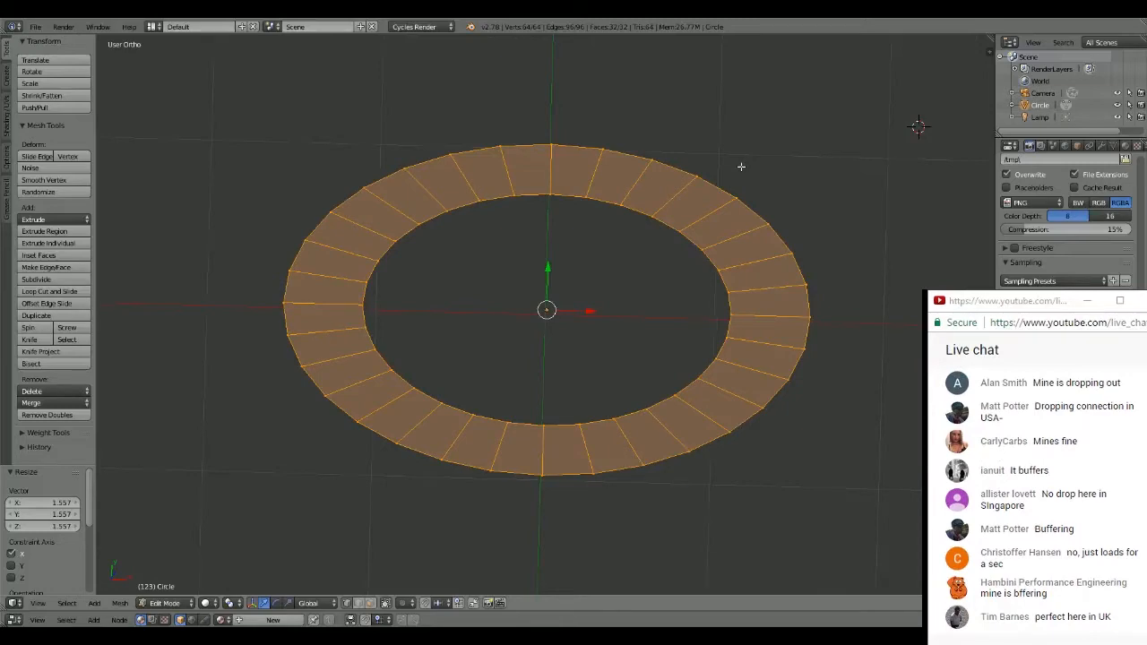
pyautogui.scroll(2, 741, 166)
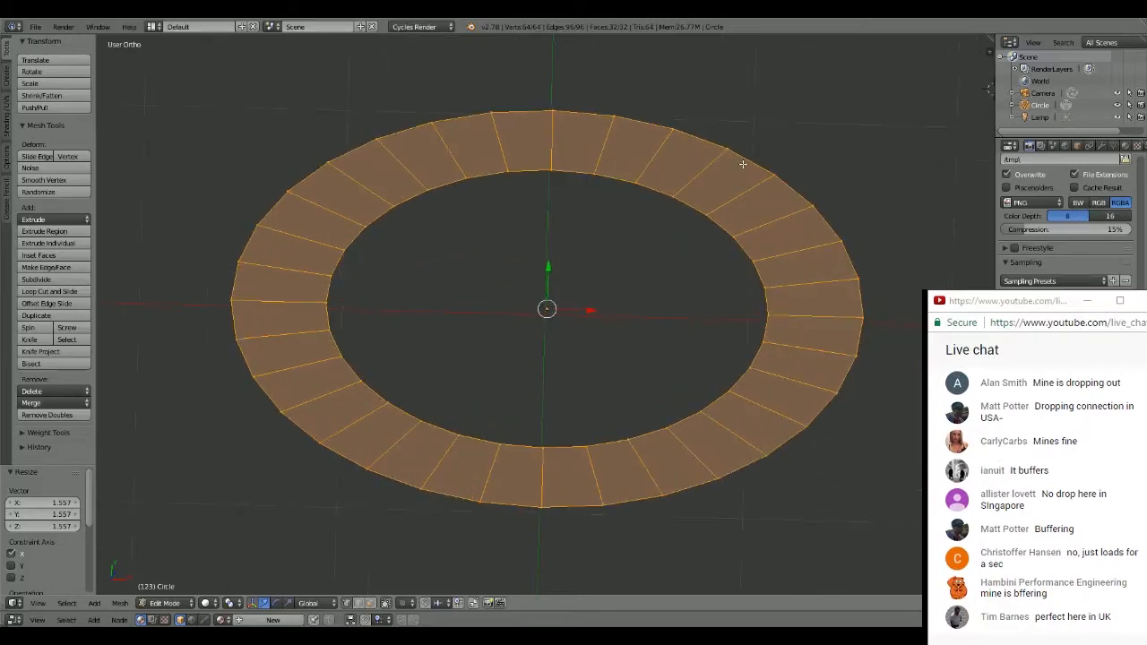
pyautogui.moveTo(742, 164); pyautogui.dragTo(727, 194, button='middle')
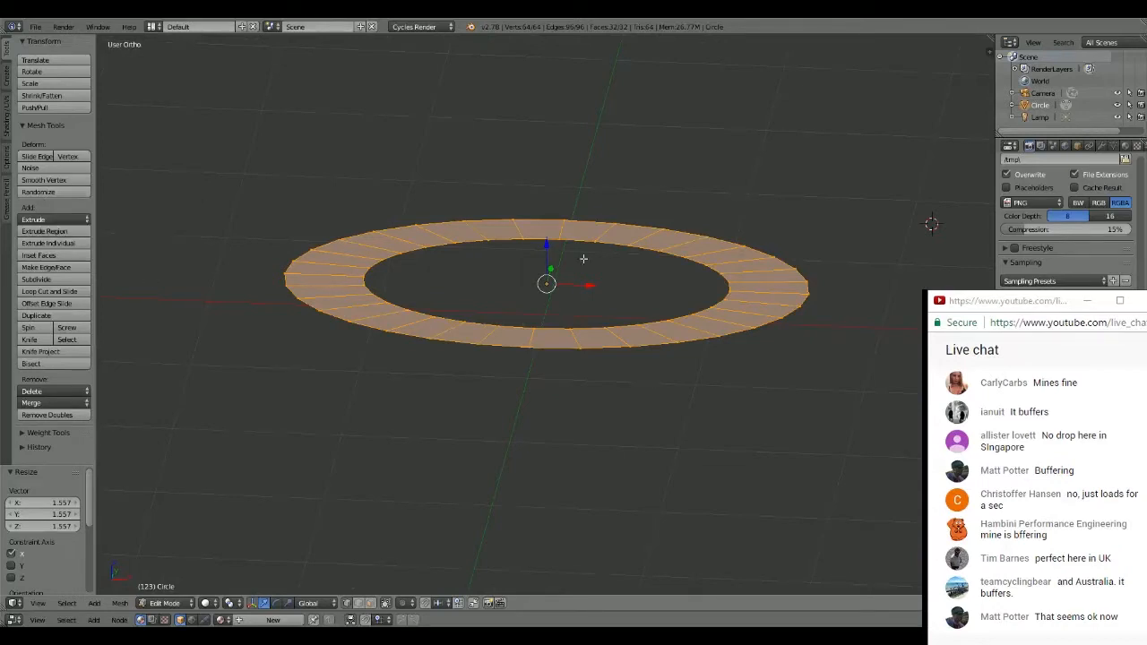
pyautogui.moveTo(591, 269); pyautogui.dragTo(602, 275, button='middle')
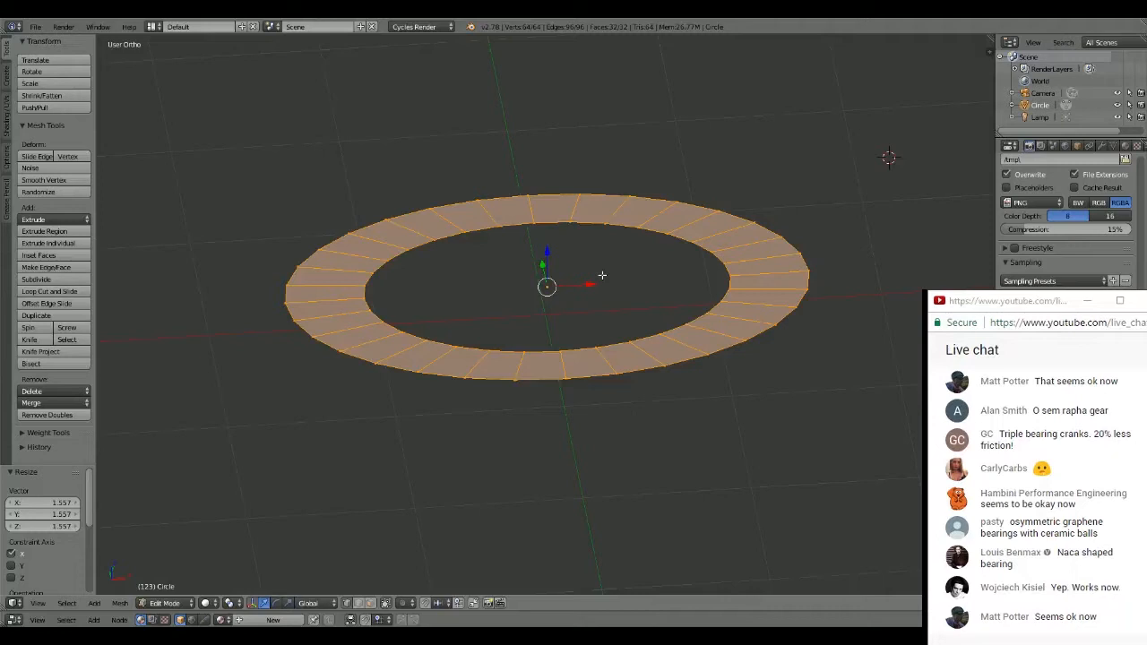
pyautogui.moveTo(683, 159); pyautogui.dragTo(684, 205, button='middle')
pyautogui.scroll(-6, 681, 202)
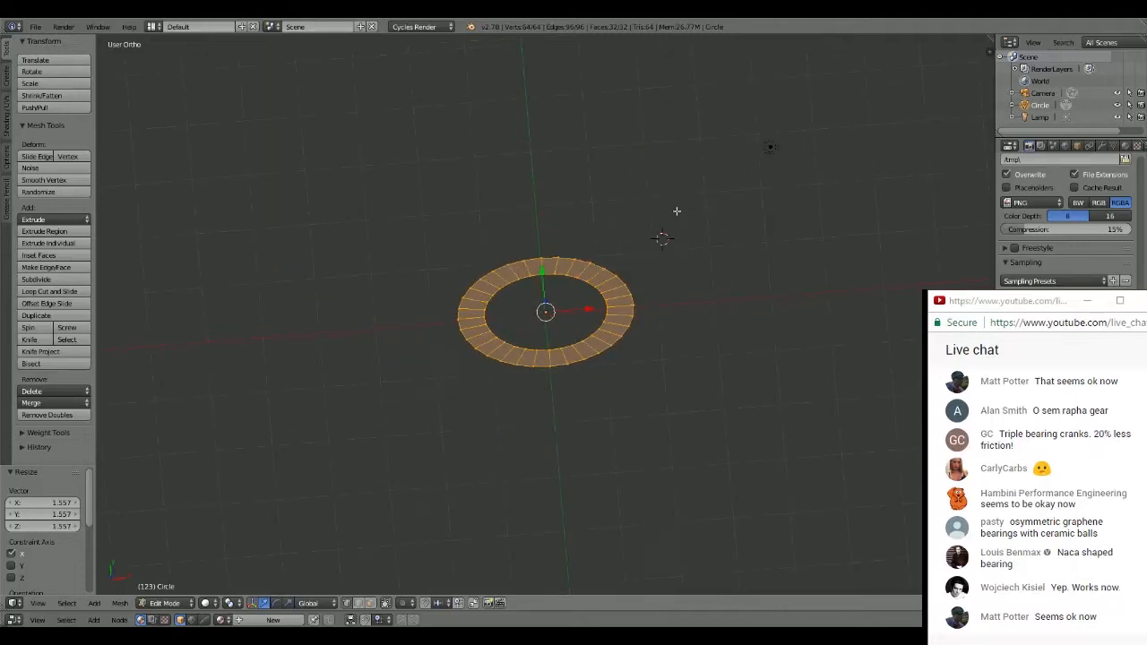
pyautogui.scroll(2, 628, 236)
pyautogui.moveTo(618, 243); pyautogui.dragTo(611, 205, button='middle')
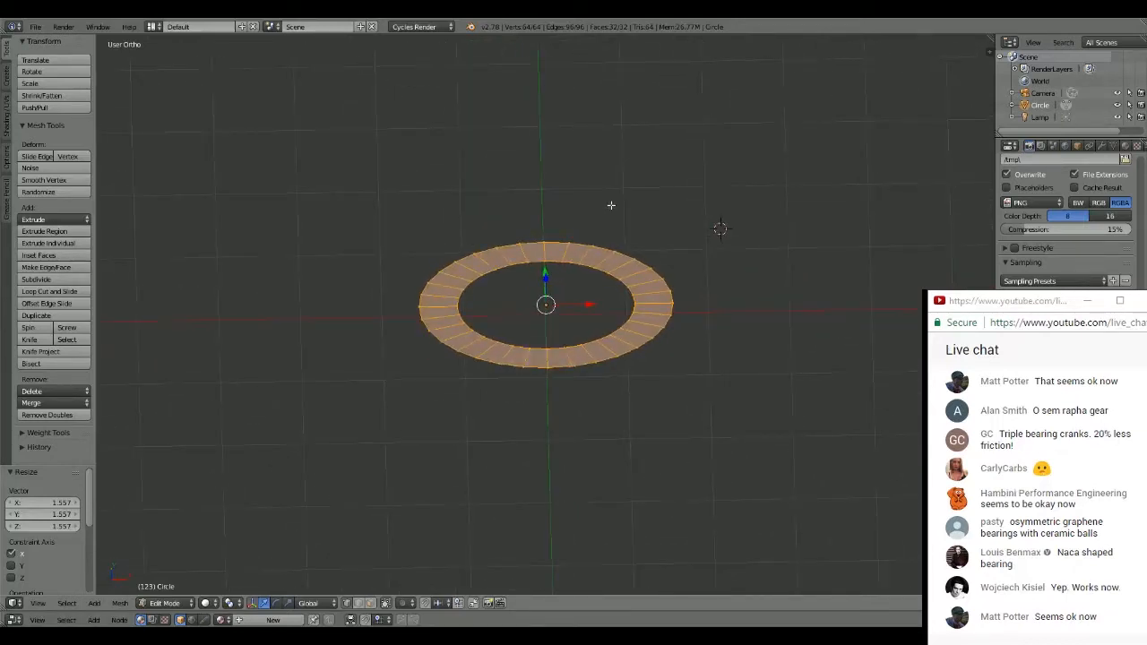
pyautogui.scroll(5, 618, 205)
pyautogui.moveTo(625, 202); pyautogui.dragTo(627, 272, button='middle')
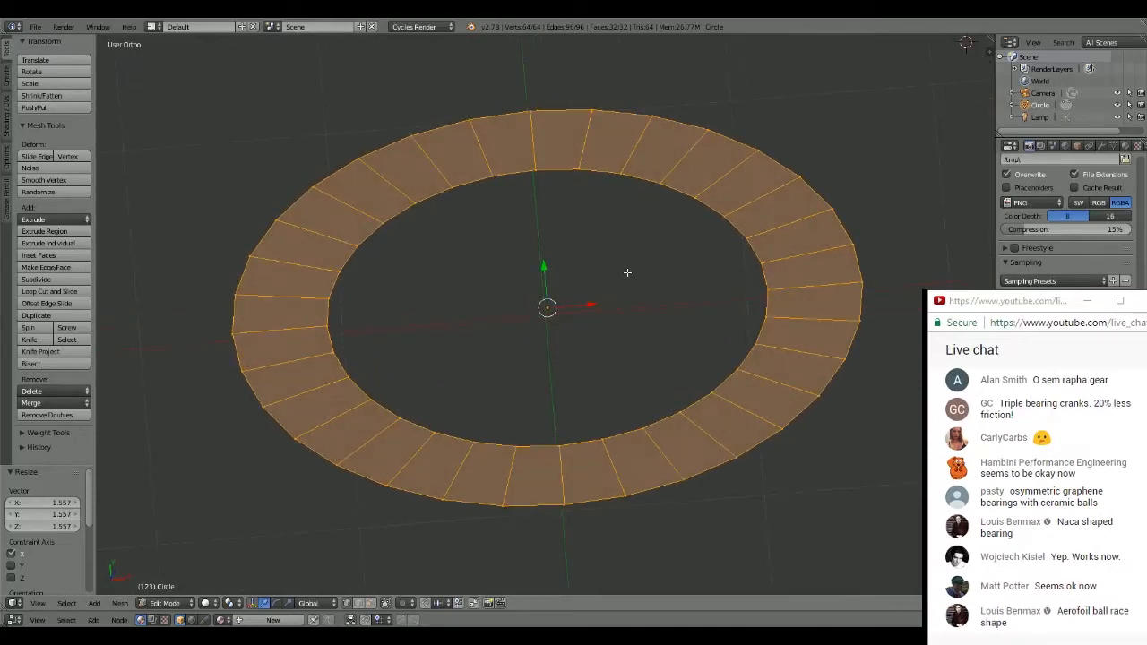
# - In the top orthographic view, delete all vertices of the elliptical ring
pyautogui.press('KP_7')
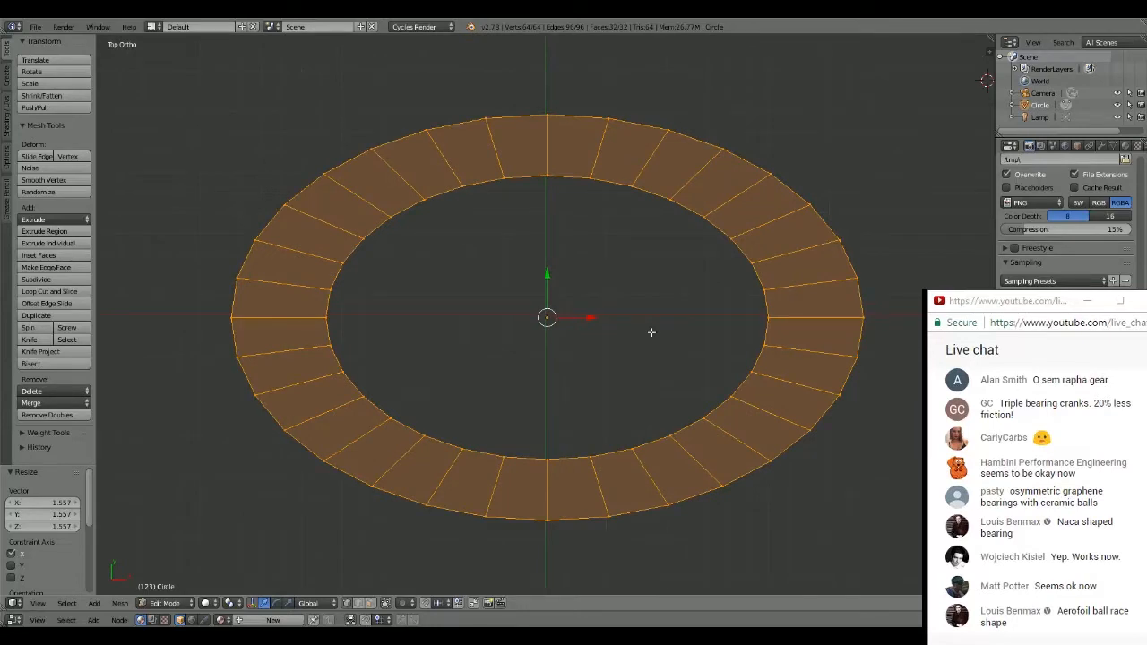
pyautogui.scroll(-4, 678, 278)
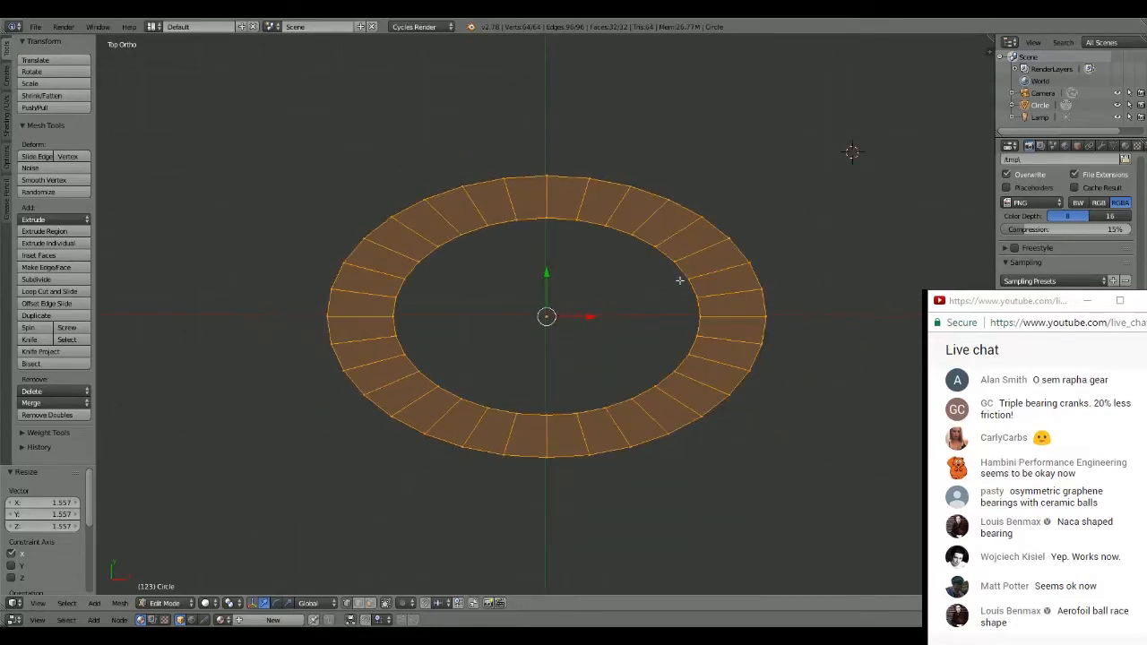
pyautogui.scroll(3, 679, 280)
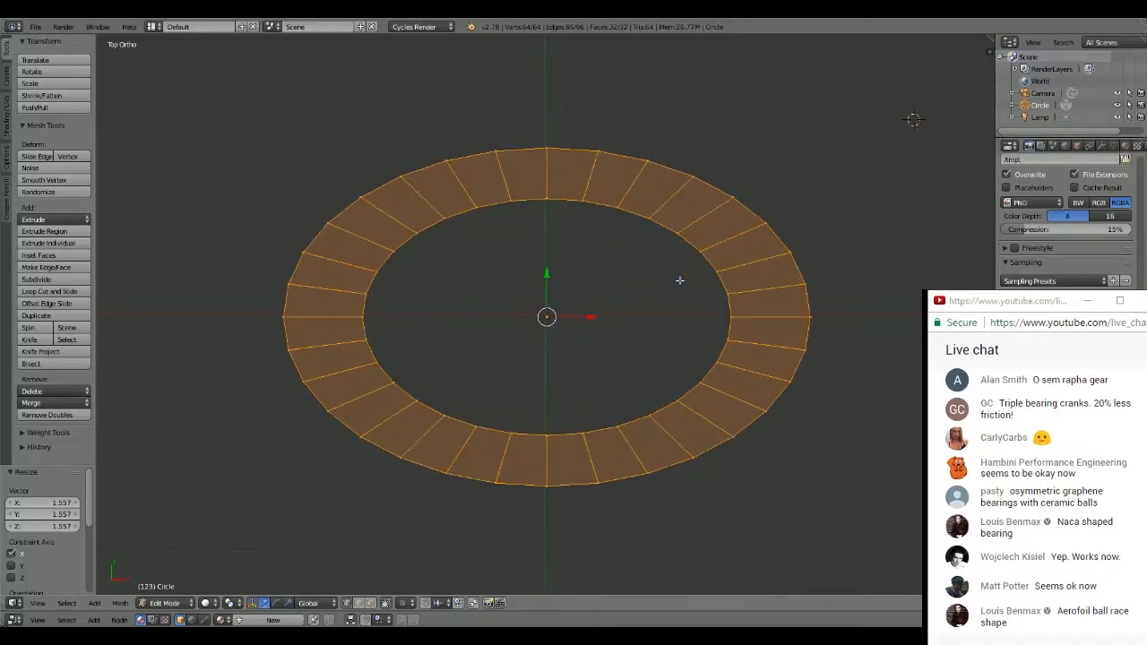
pyautogui.scroll(-4, 708, 278)
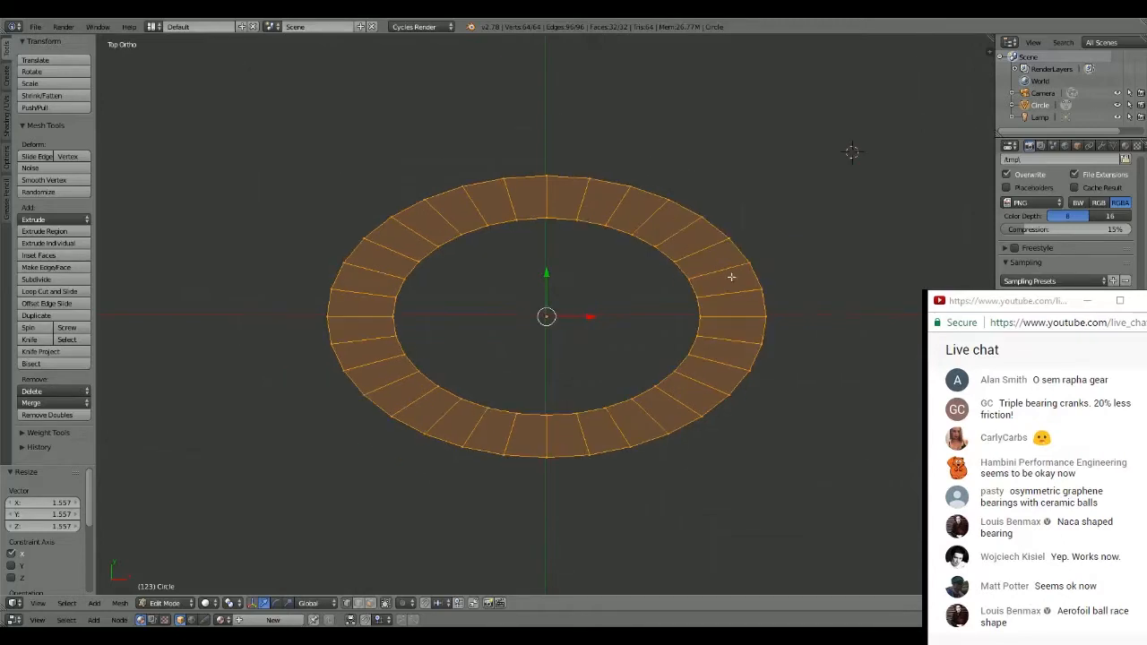
pyautogui.scroll(4, 699, 286)
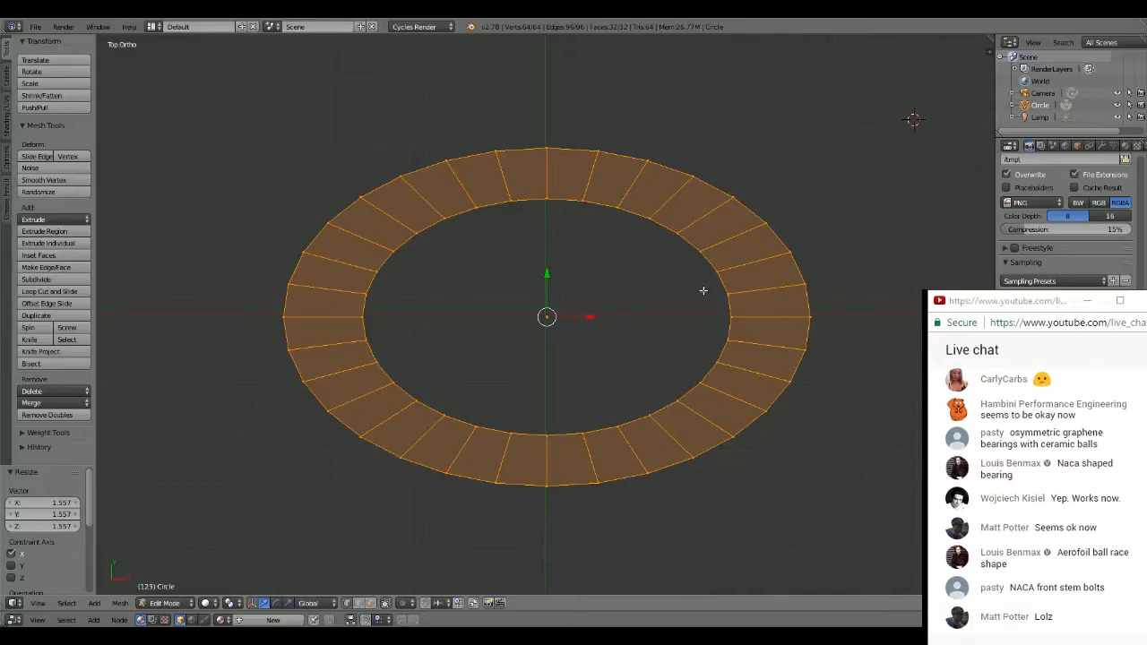
pyautogui.scroll(-5, 703, 290)
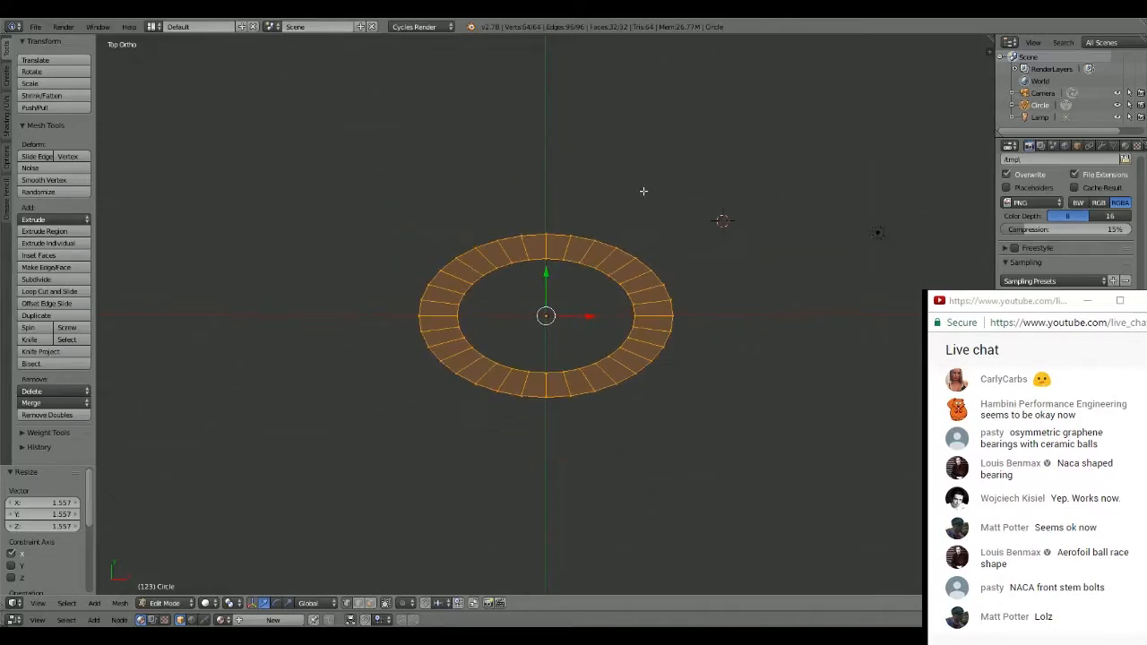
pyautogui.scroll(5, 596, 224)
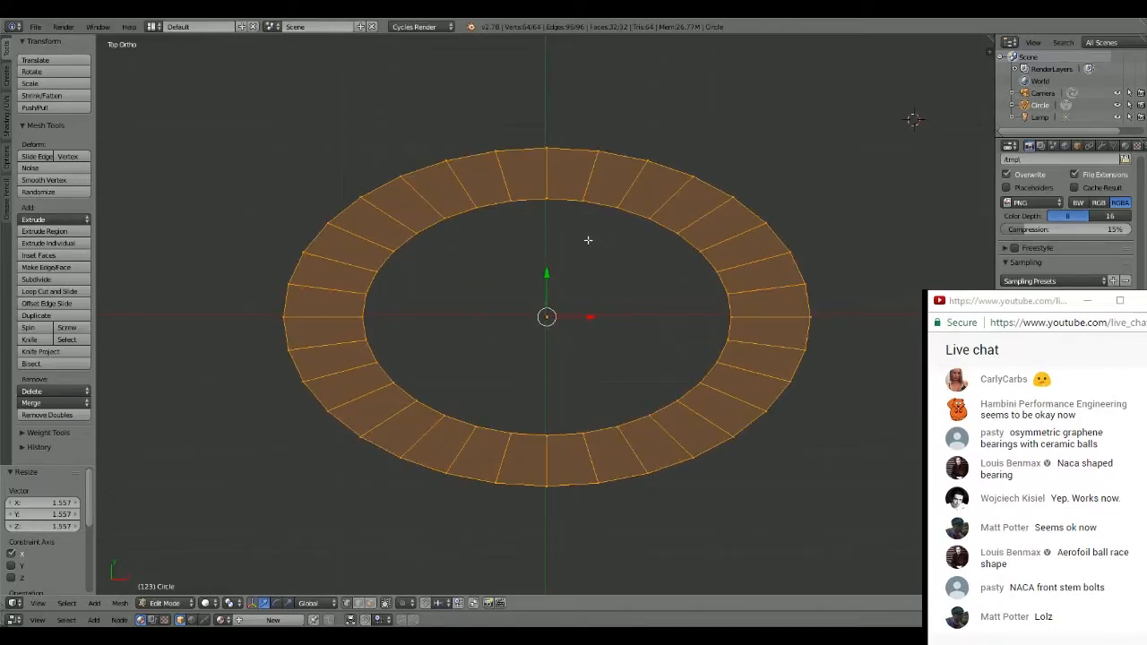
pyautogui.press('x')
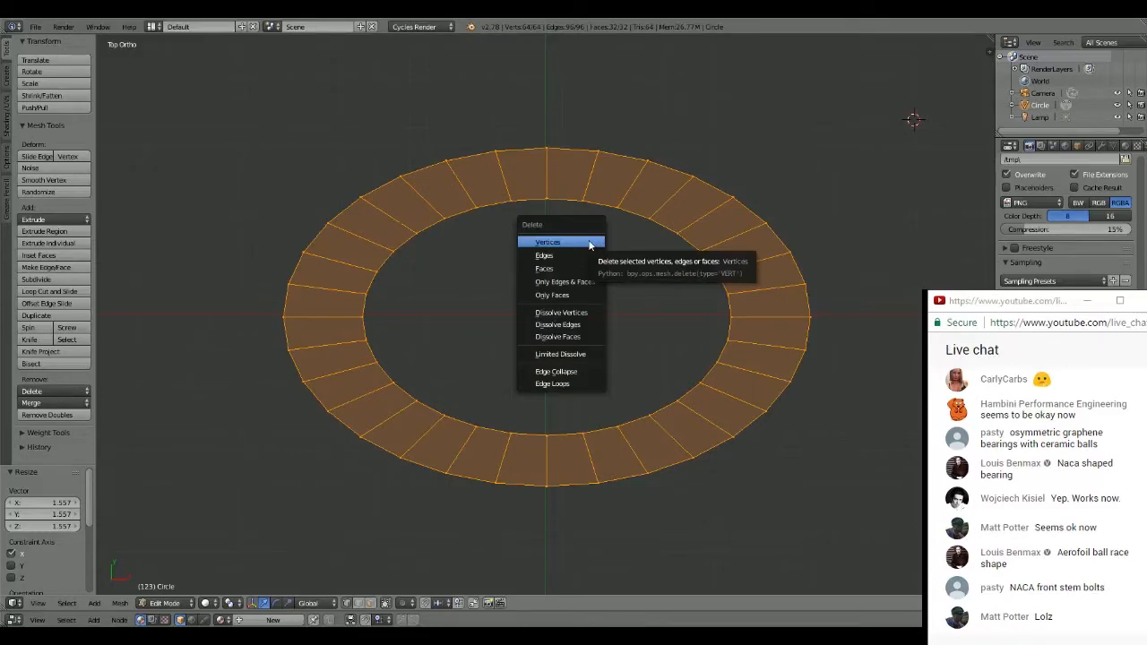
pyautogui.click(590, 243)
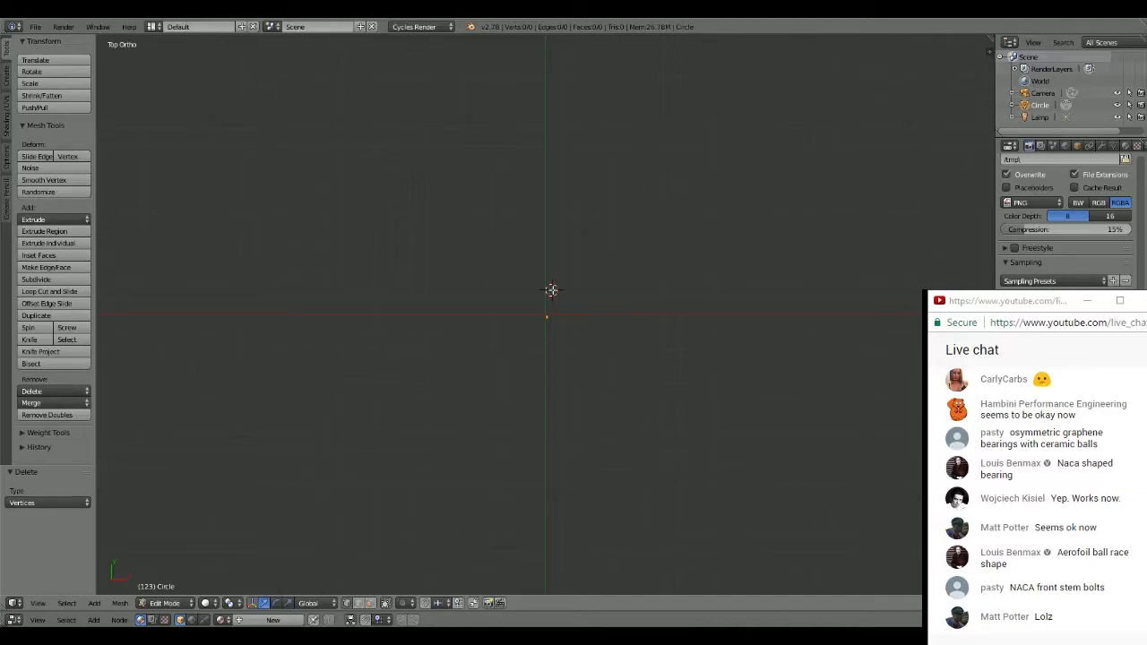
# - Add a plane of radius 1 near the origin and subdivide it twice into a 4 × 4 grid of faces
pyautogui.press('KP_8')
pyautogui.press('KP_5')
pyautogui.hotkey('shift', 'a')
pyautogui.click(476, 356)
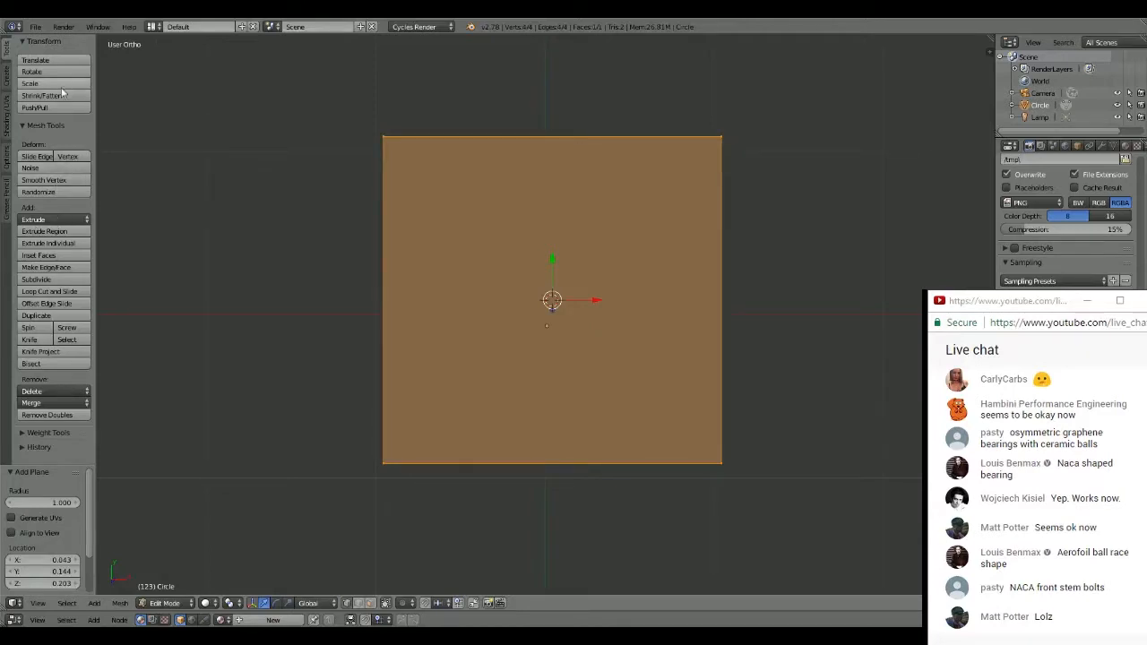
pyautogui.click(63, 279)
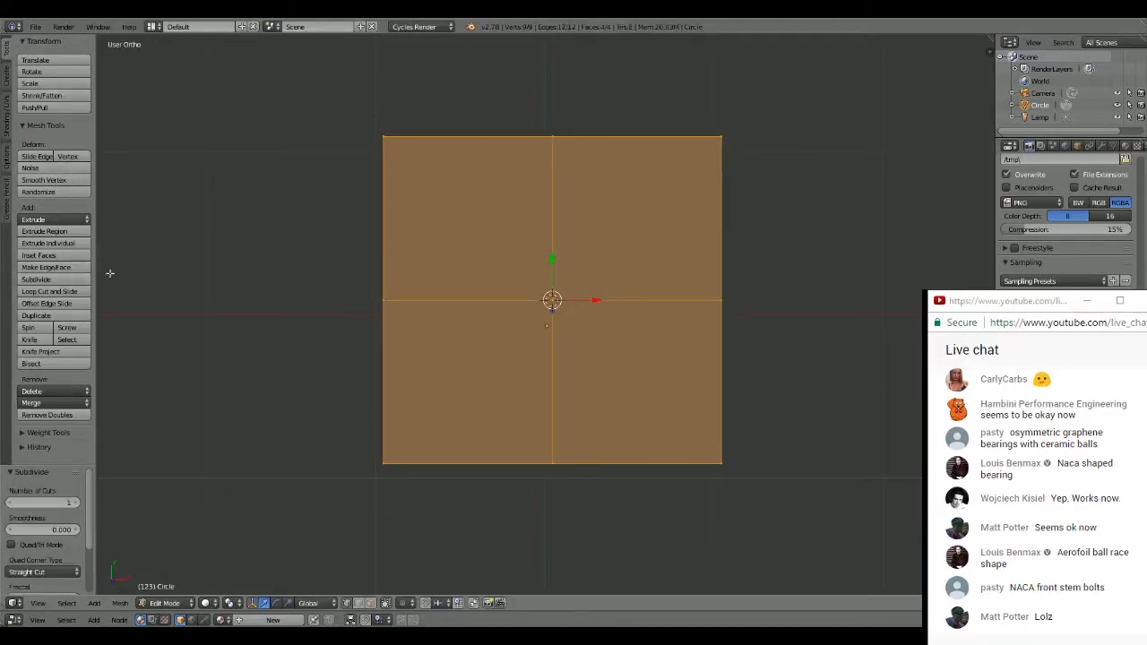
pyautogui.click(65, 279)
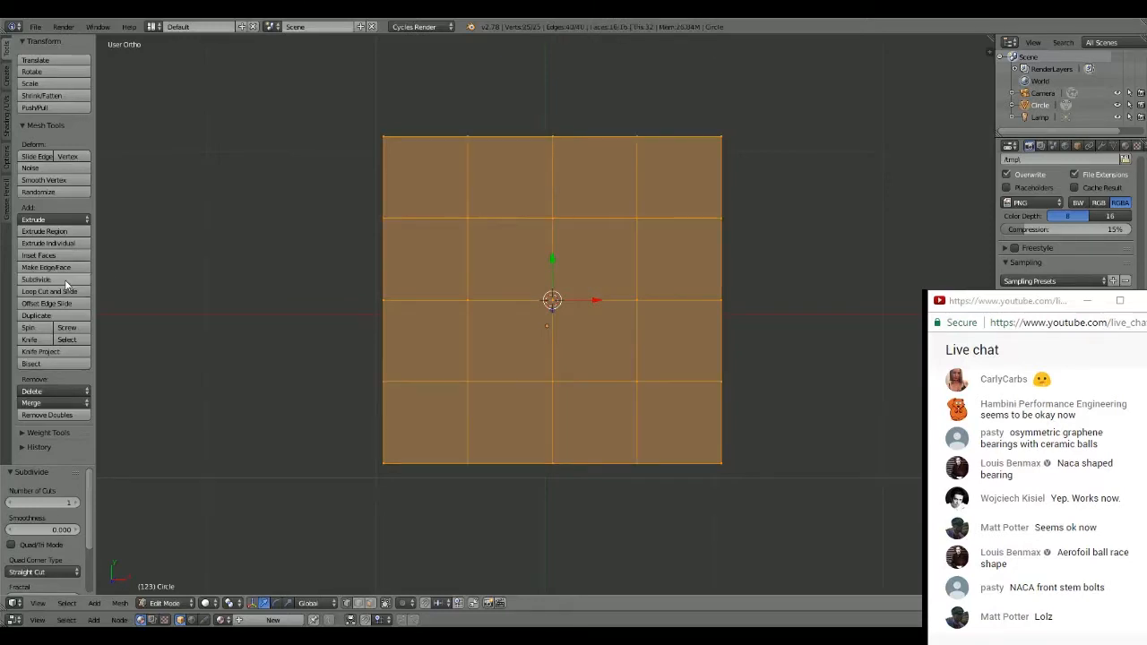
# - Scale the grid along the Y axis by about 0.381 and move its middle column into line with the object origin
pyautogui.press('s')
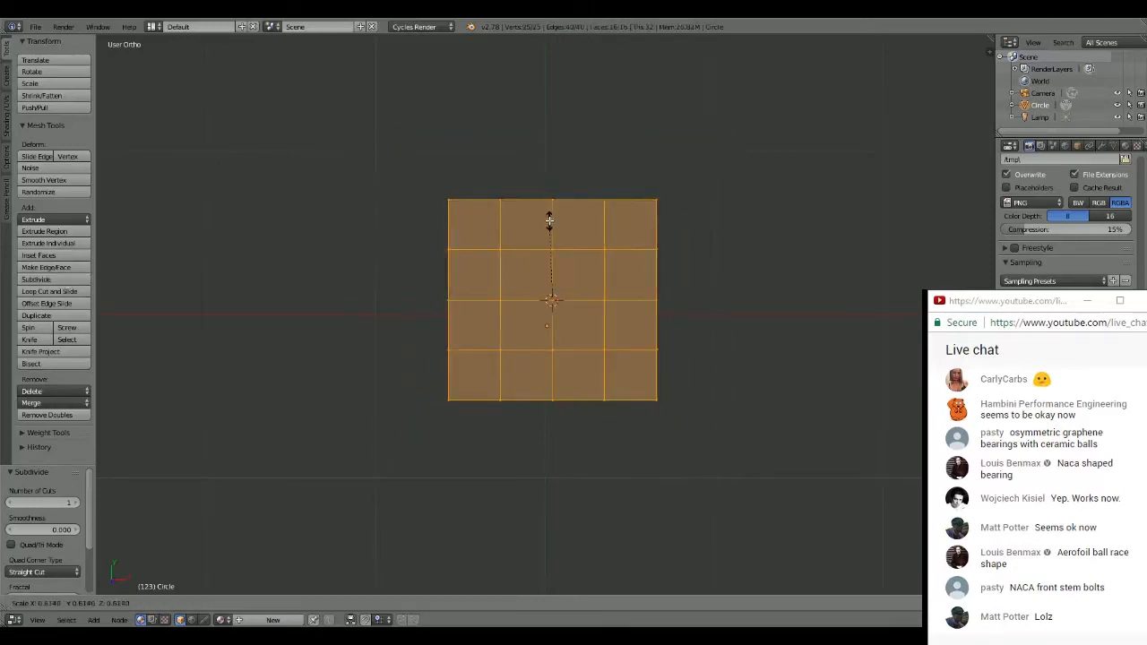
pyautogui.press('z')
pyautogui.press('y')
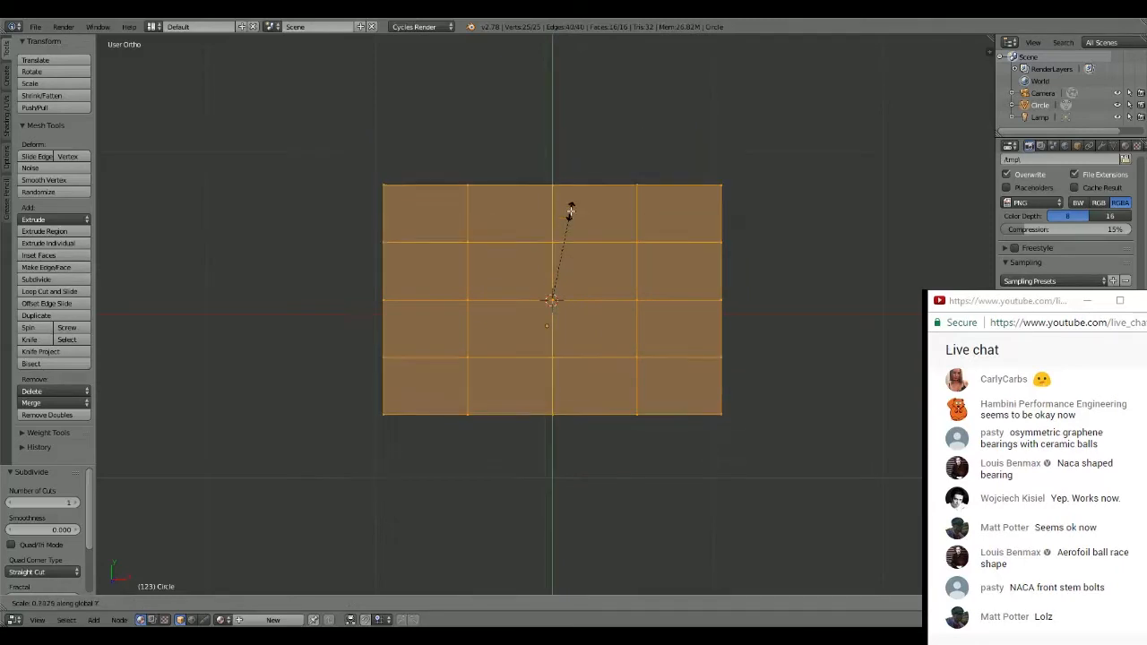
pyautogui.click(563, 252)
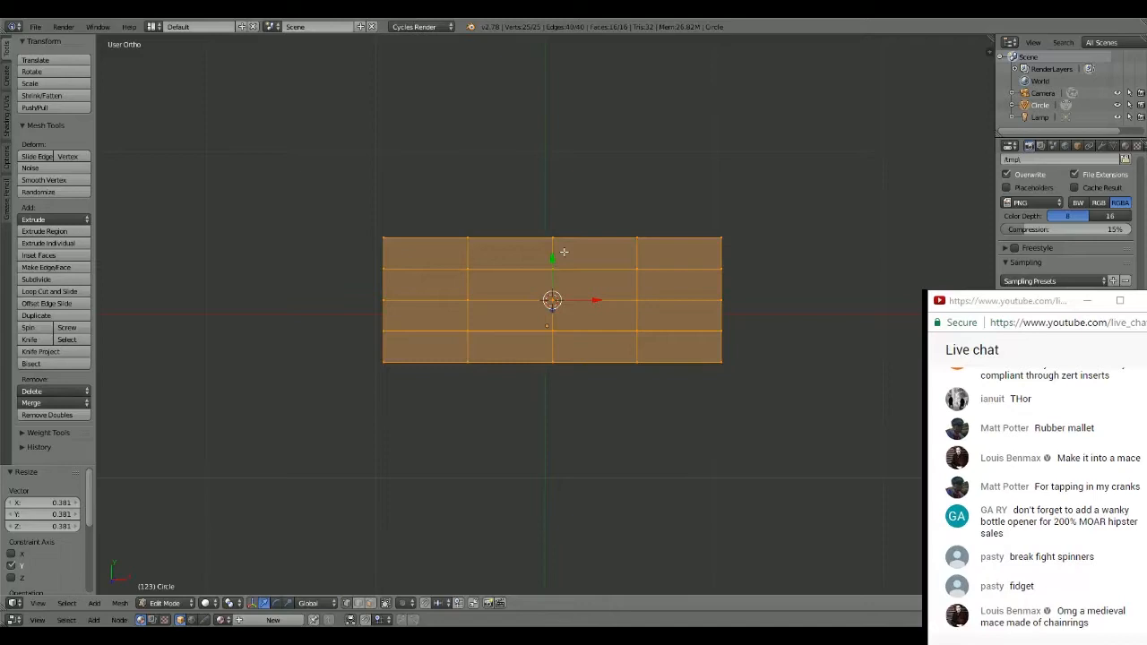
pyautogui.press('g')
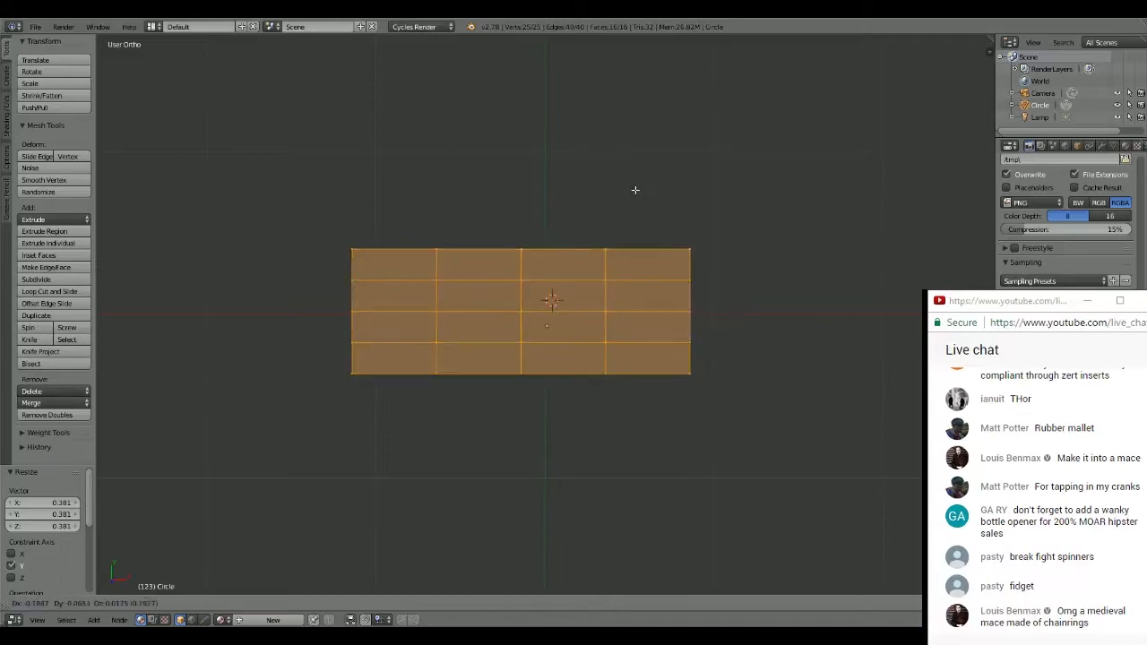
pyautogui.click(661, 184)
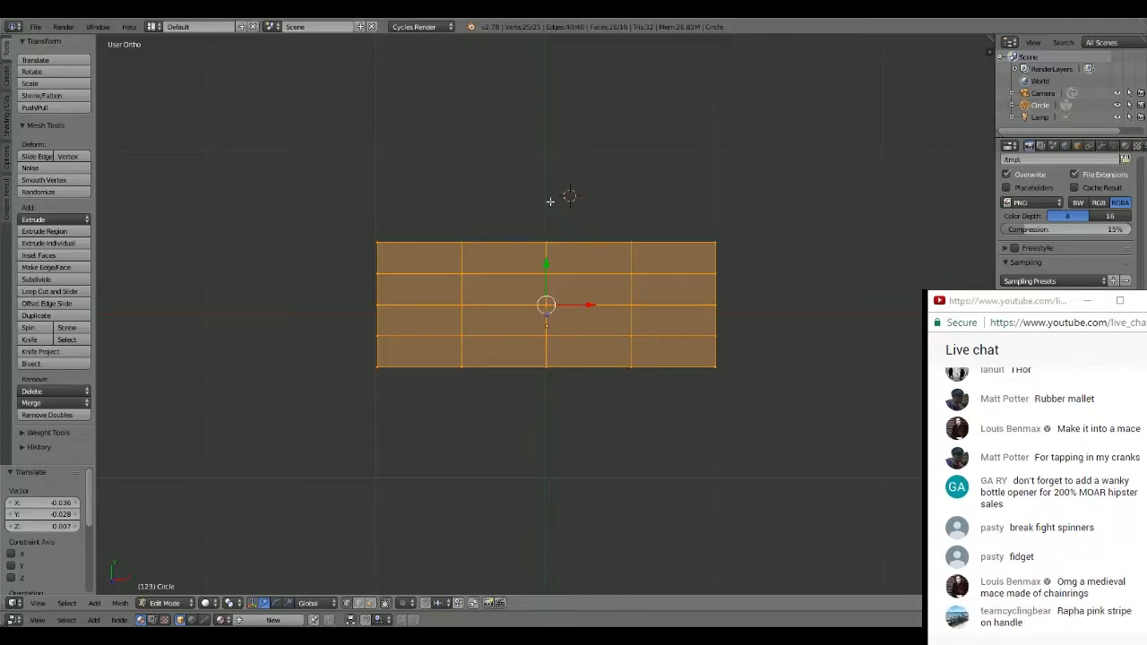
# - Select only the grid's middle column of vertices, scale it down slightly, and move it about -0.278 along the X axis
pyautogui.press('a')
pyautogui.press('c')
pyautogui.moveTo(547, 212); pyautogui.dragTo(529, 367)
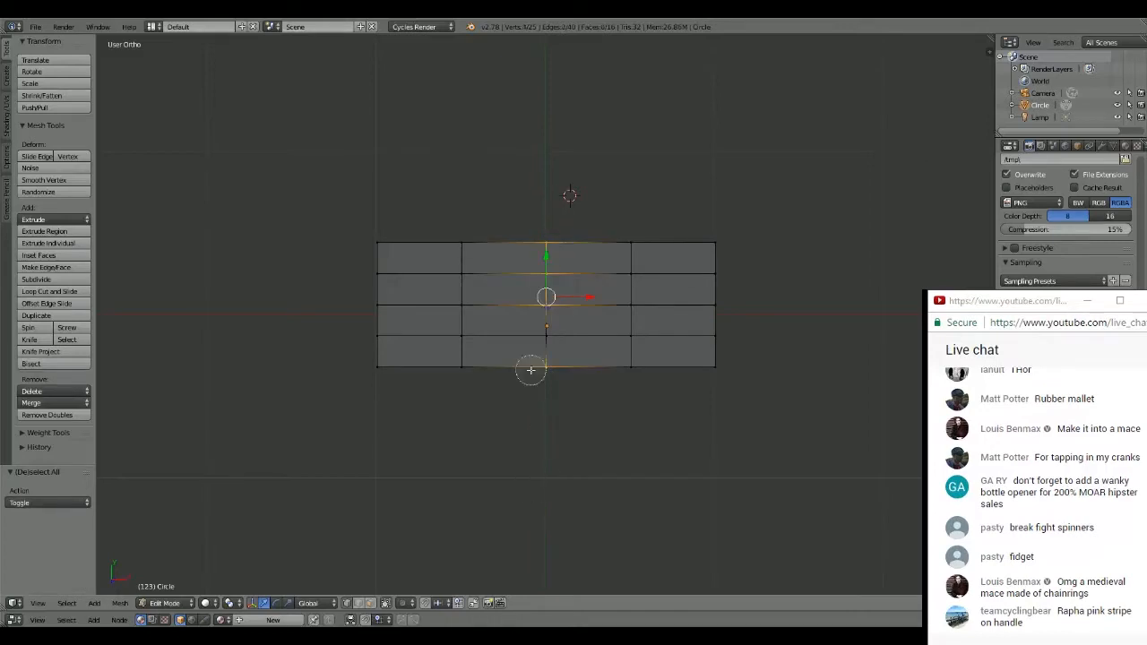
pyautogui.rightClick(530, 143)
pyautogui.press('s')
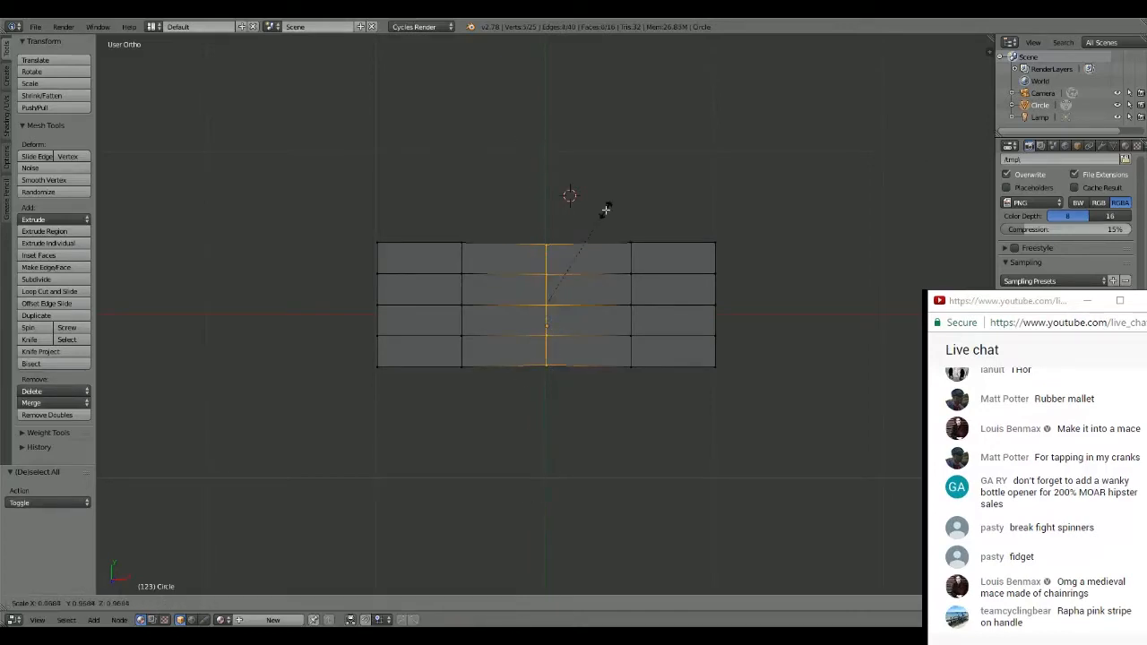
pyautogui.click(593, 227)
pyautogui.press('g')
pyautogui.press('x')
pyautogui.click(545, 219)
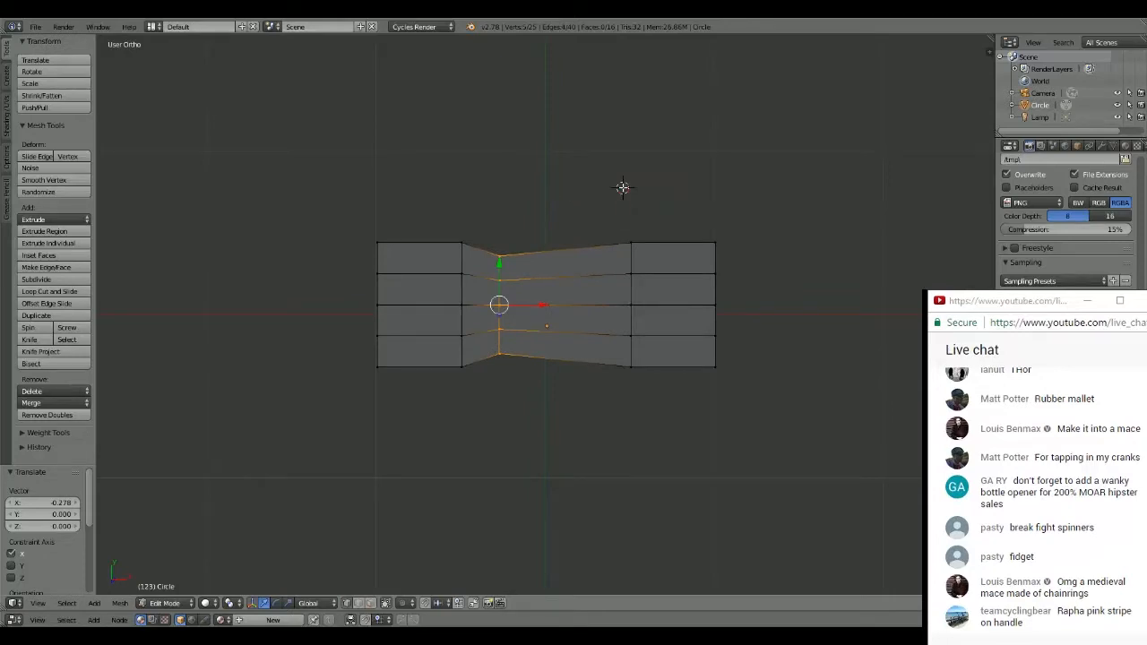
# - Select only the fourth column of vertices, scale it by about 0.833, and move it about -0.534 along the X axis
pyautogui.press('a')
pyautogui.press('c')
pyautogui.moveTo(625, 235); pyautogui.dragTo(632, 401)
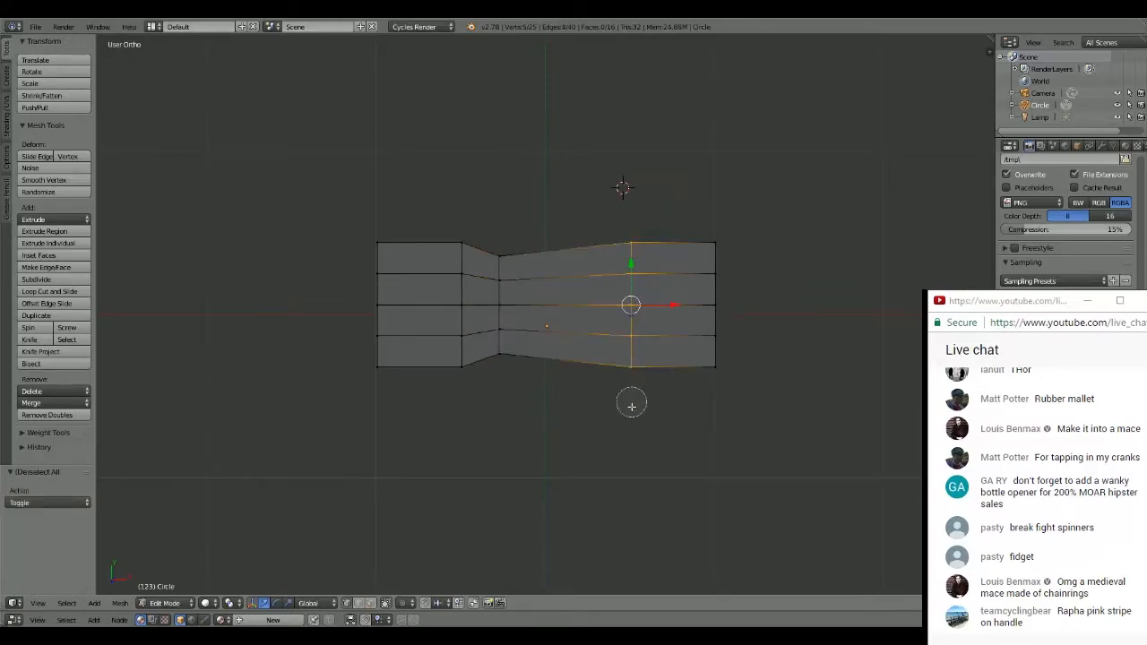
pyautogui.rightClick(625, 143)
pyautogui.press('s')
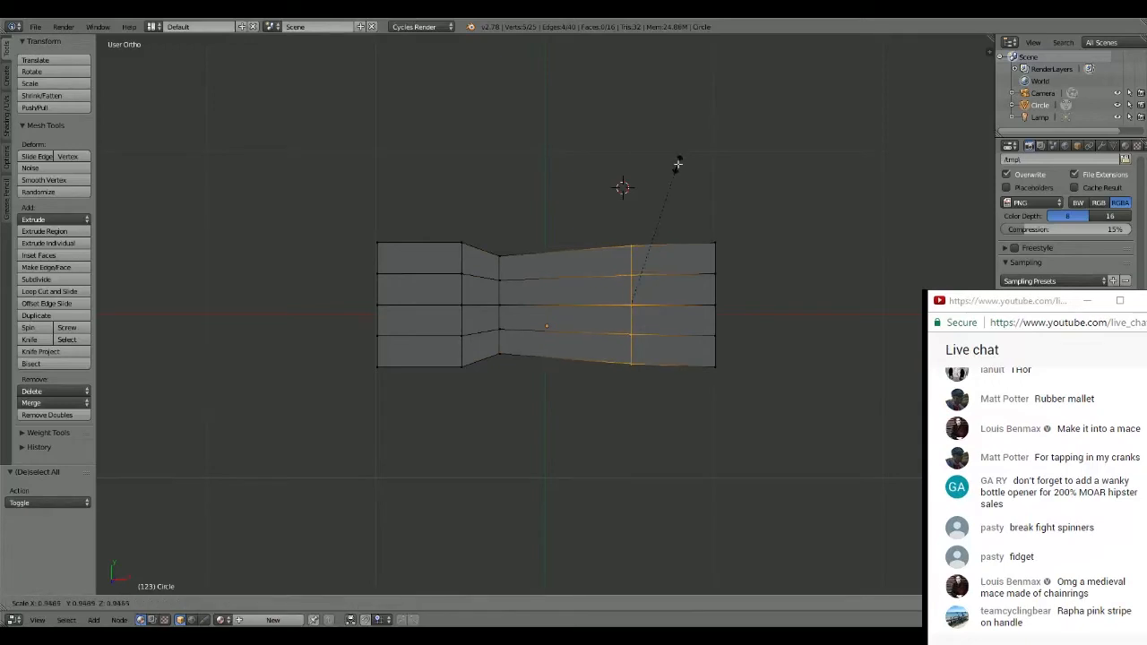
pyautogui.click(672, 181)
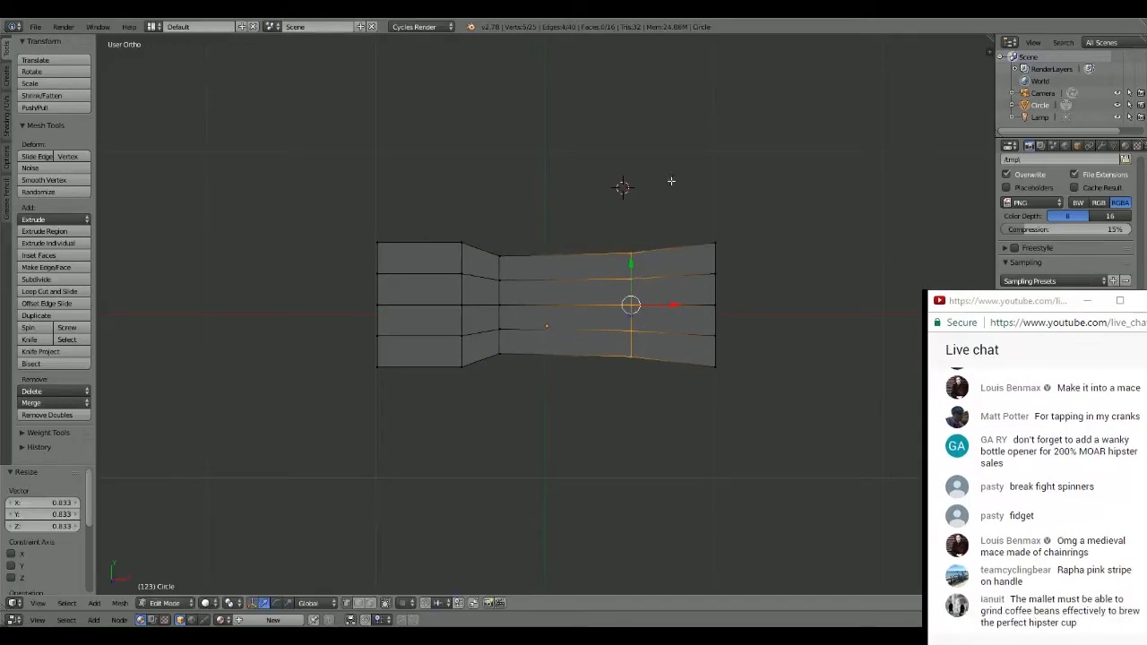
pyautogui.press('g')
pyautogui.press('x')
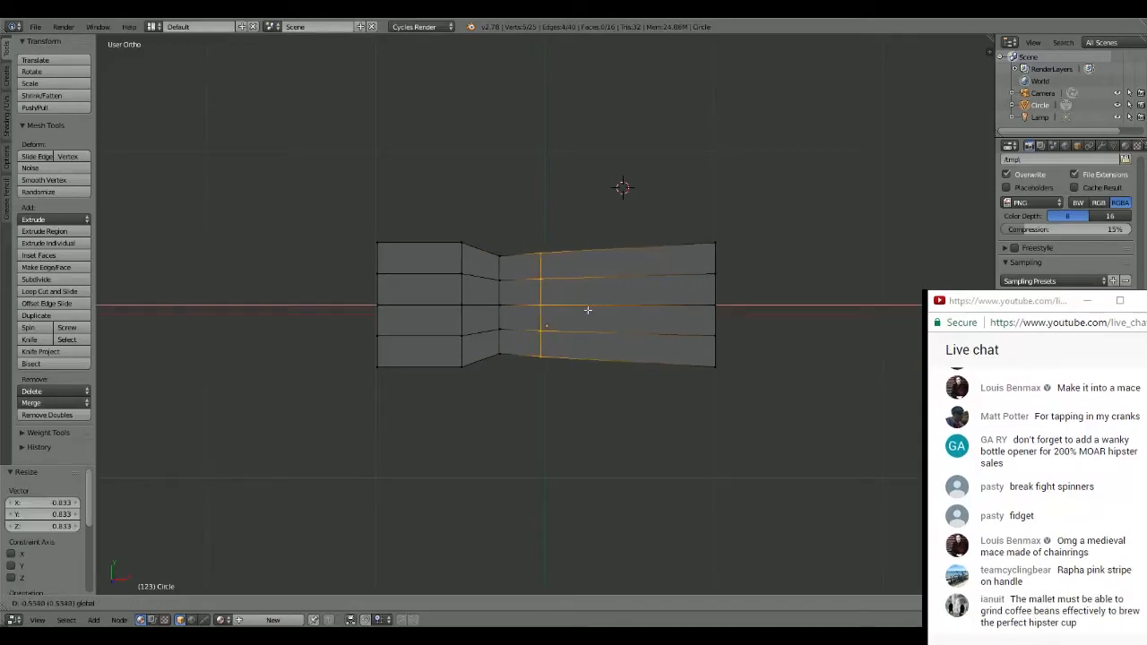
pyautogui.click(587, 307)
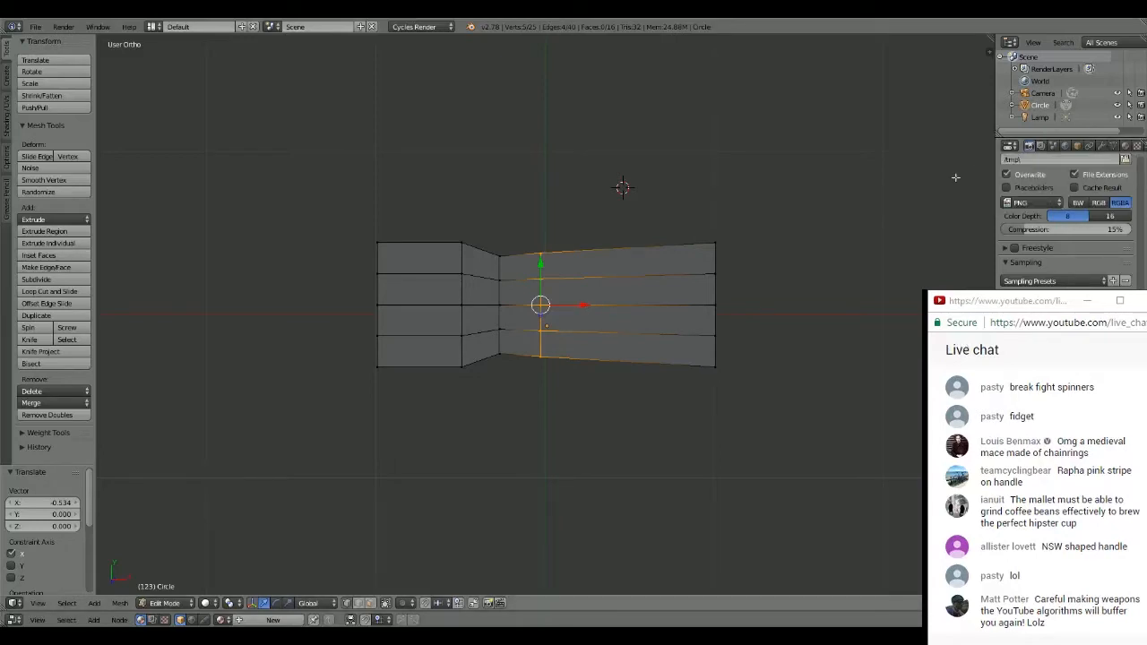
# - Move the selected column back along X towards the wide end, scale it by about 0.892, and deselect everything
pyautogui.moveTo(583, 305); pyautogui.dragTo(679, 302)
pyautogui.press('s')
pyautogui.click(675, 208)
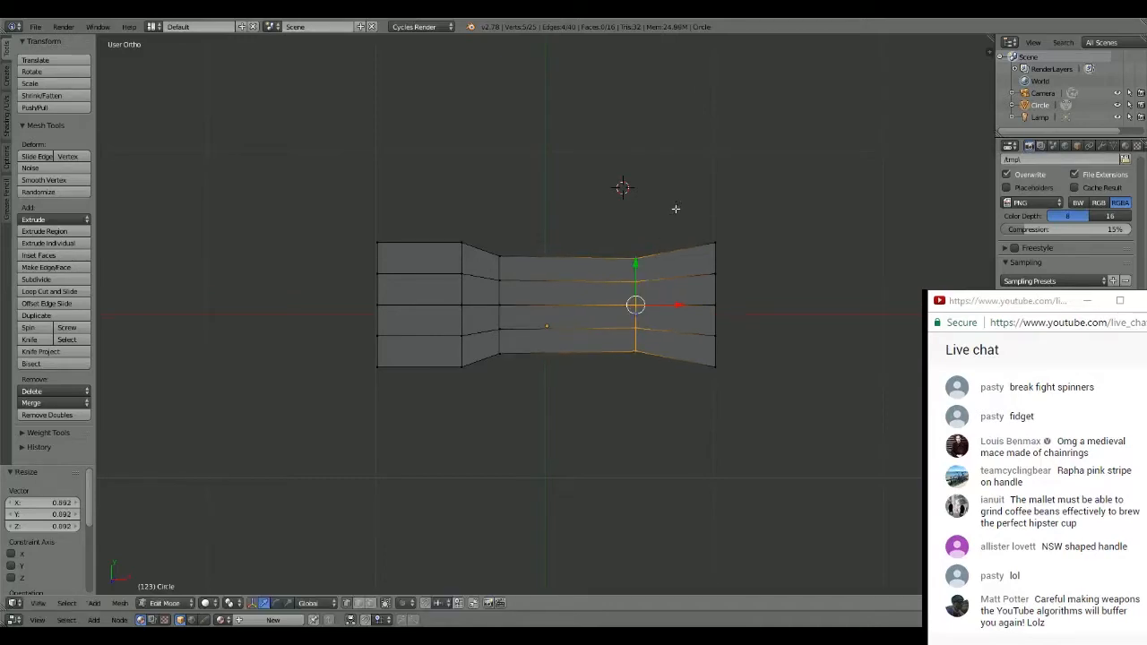
pyautogui.press('a')
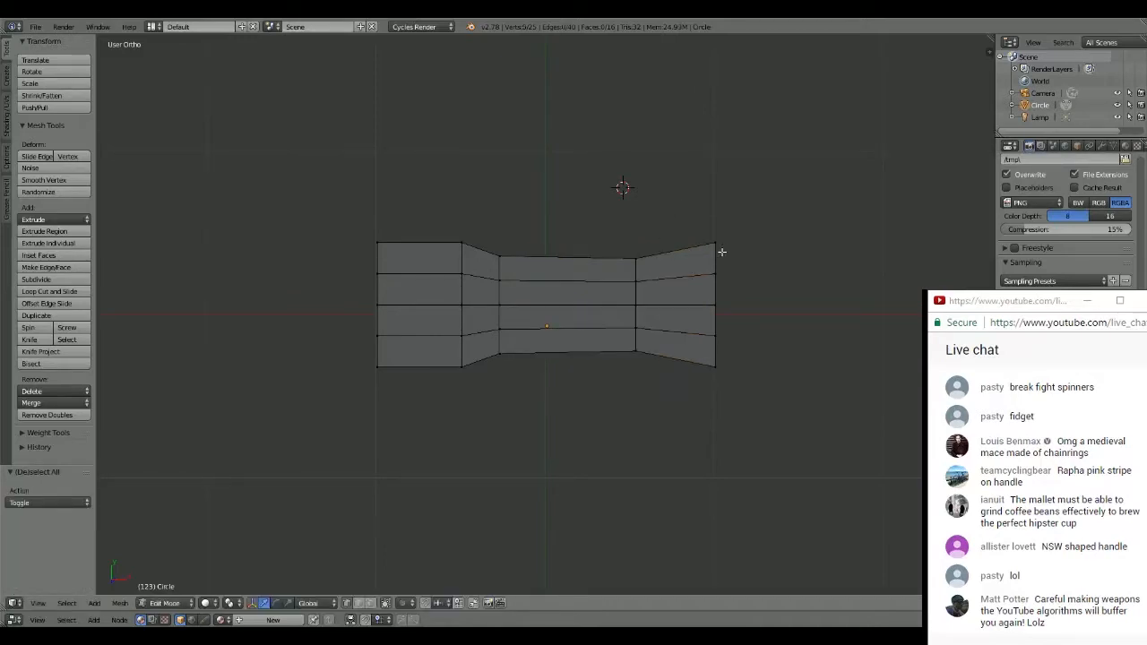
# - Select the end column of vertices at the narrow waist's +X side and move it about -0.239 along the X axis
pyautogui.press('c')
pyautogui.moveTo(720, 243)
pyautogui.mouseDown()
pyautogui.moveTo(716, 231)
pyautogui.moveTo(719, 364)
pyautogui.mouseUp()
pyautogui.press('Escape')
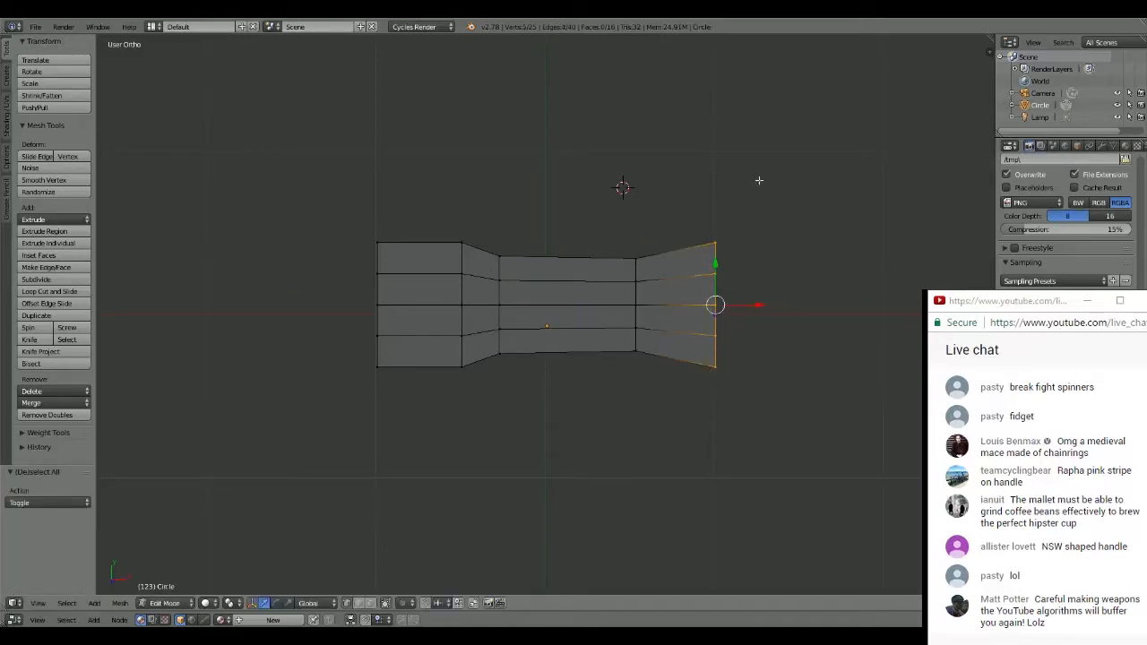
pyautogui.moveTo(759, 304); pyautogui.dragTo(720, 304)
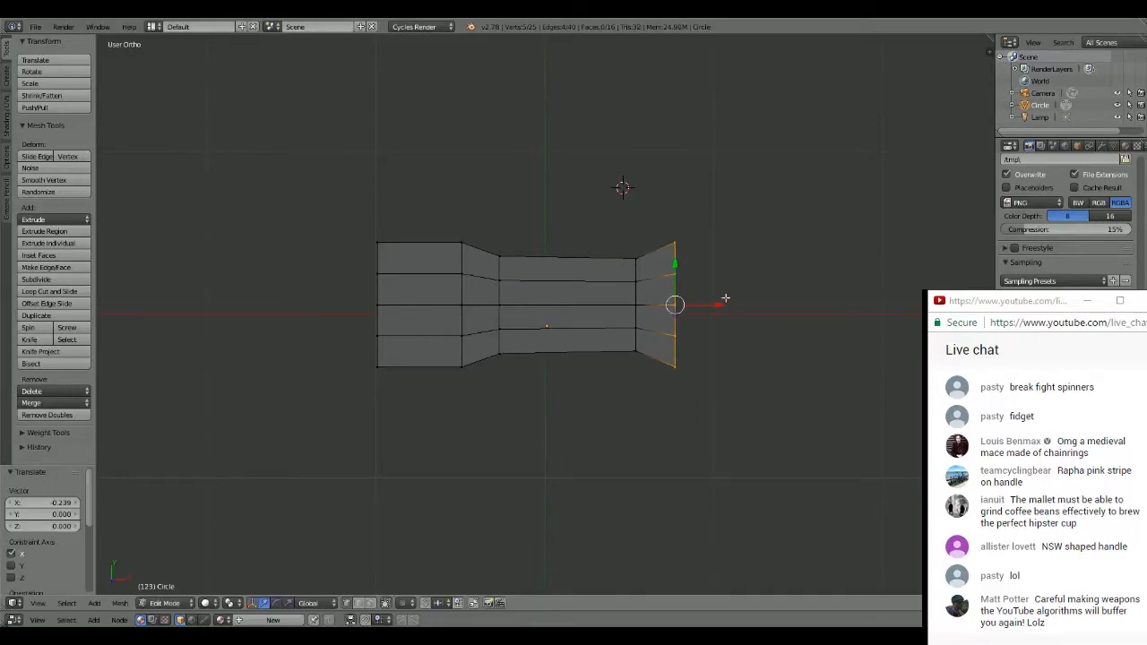
# - Extrude the selected end column about 0.484 along the X axis, then clear the selection
pyautogui.press('e')
pyautogui.press('x')
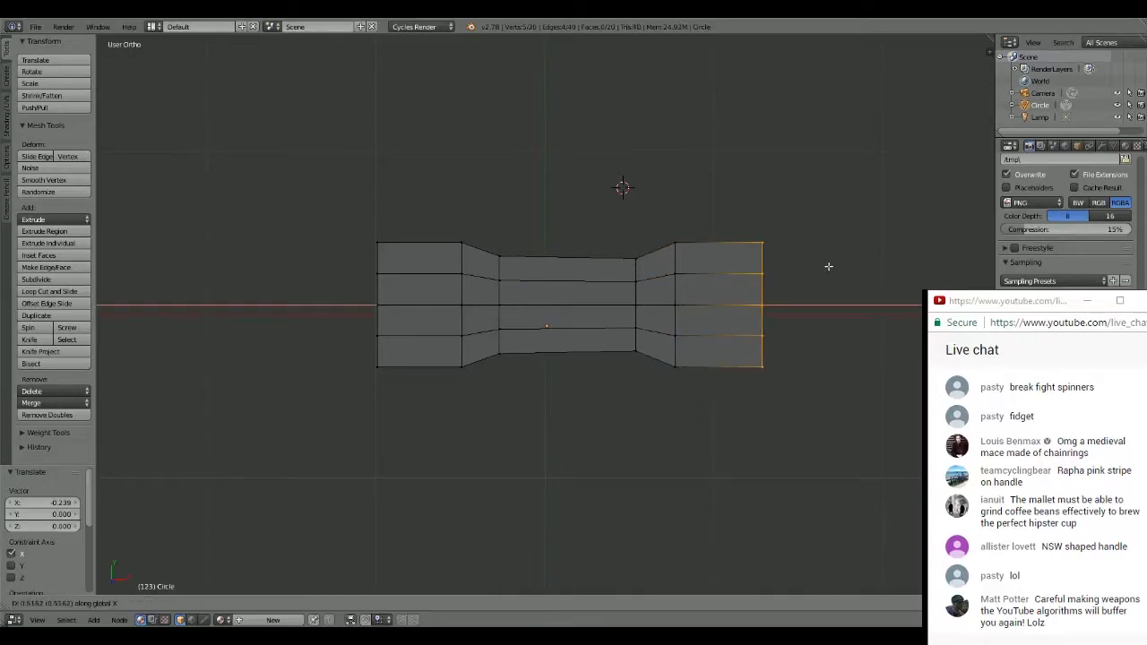
pyautogui.click(822, 266)
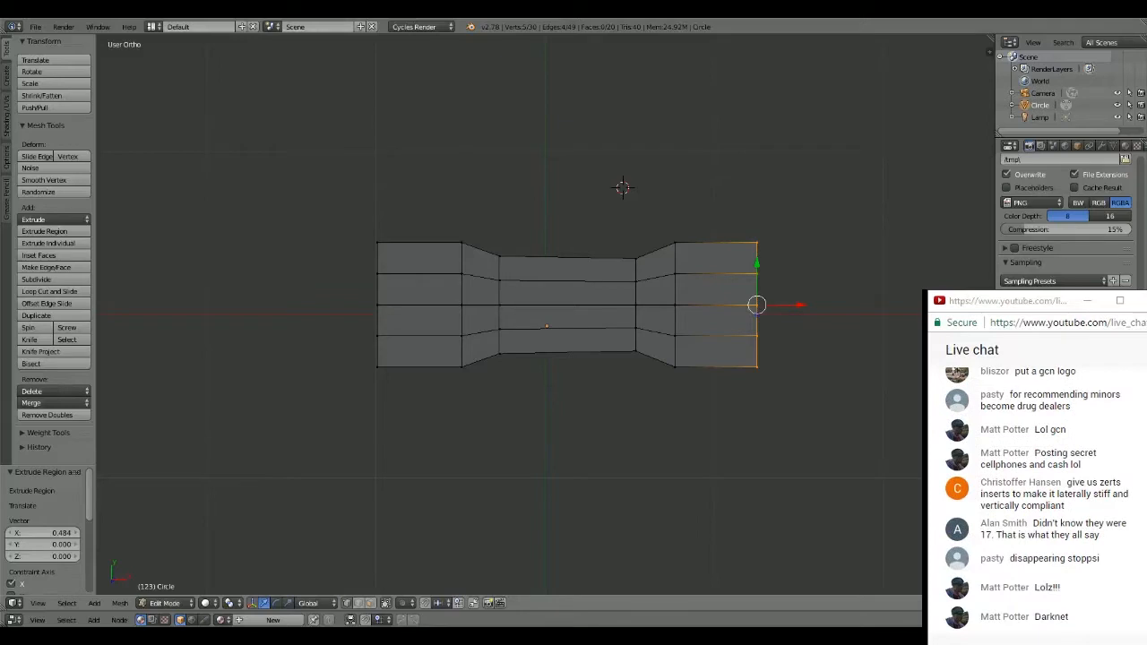
pyautogui.press('a')
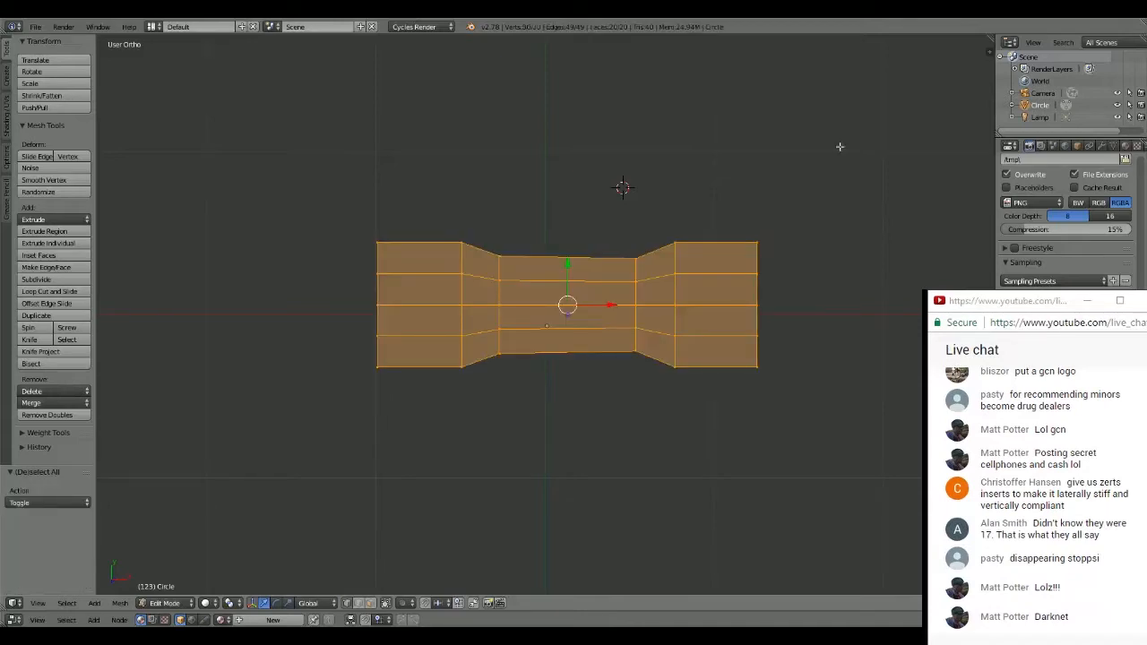
pyautogui.press('a')
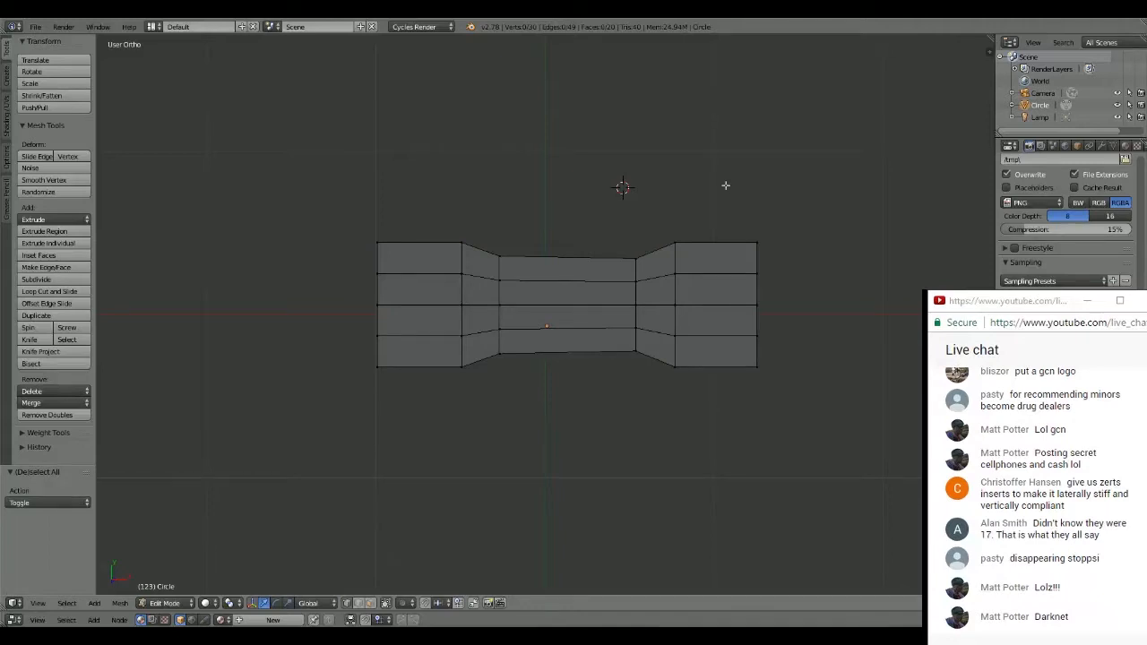
pyautogui.scroll(3, 573, 264)
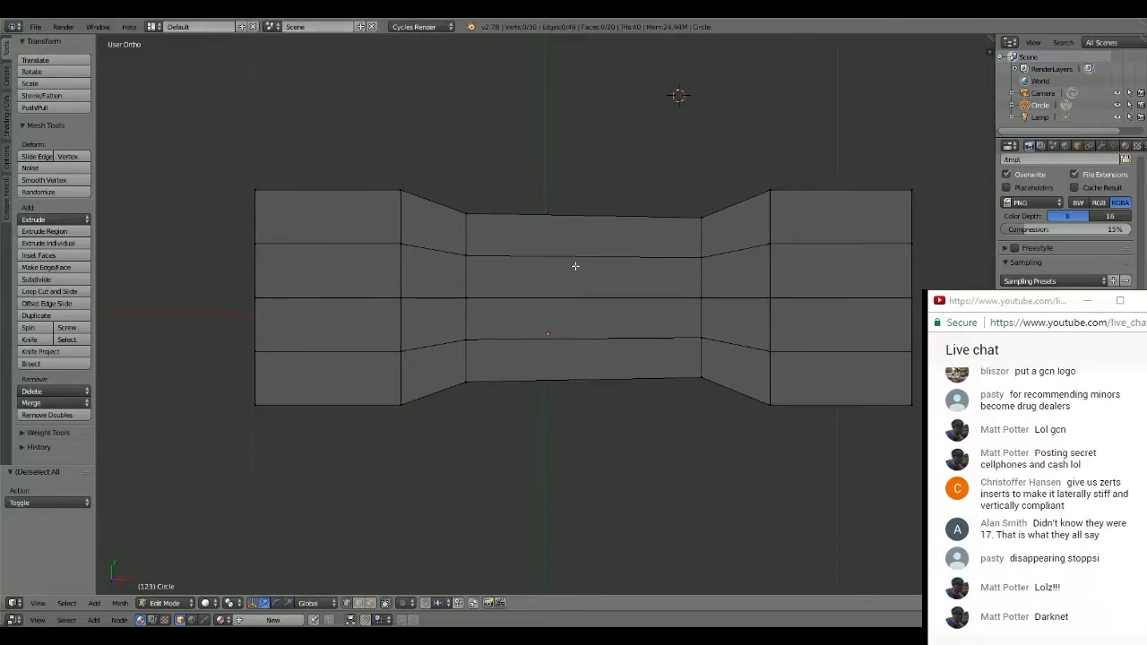
pyautogui.press('c')
pyautogui.moveTo(394, 170); pyautogui.dragTo(404, 403)
pyautogui.press('Escape')
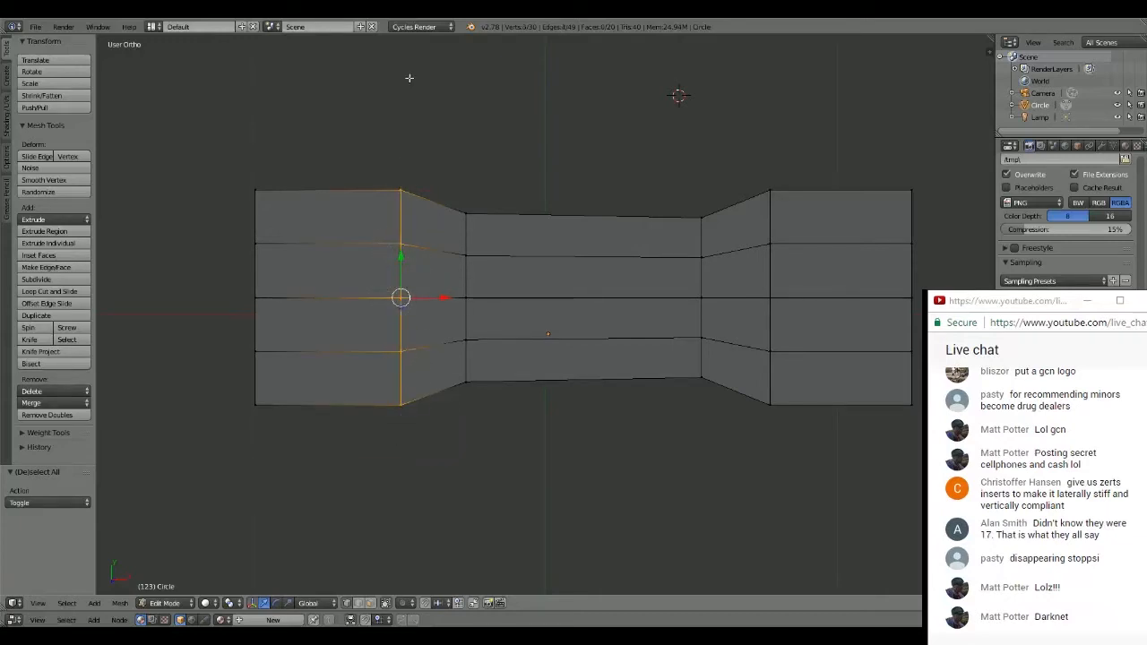
pyautogui.press('c')
pyautogui.moveTo(332, 192)
pyautogui.mouseDown()
pyautogui.moveTo(254, 254)
pyautogui.moveTo(254, 424)
pyautogui.mouseUp()
pyautogui.press('Escape')
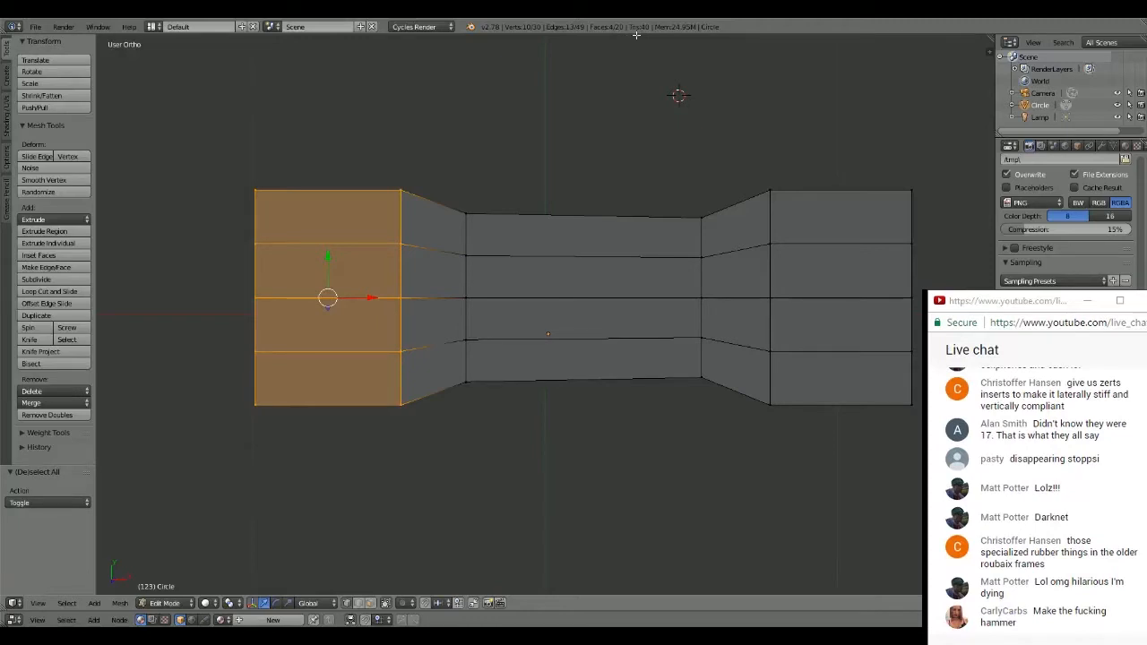
pyautogui.click(443, 173)
pyautogui.press('a')
# - Select only the outermost column of vertices at the -X end and move it about 0.433 along the X axis
pyautogui.press('c')
pyautogui.moveTo(249, 224)
pyautogui.mouseDown()
pyautogui.moveTo(254, 410)
pyautogui.moveTo(247, 163)
pyautogui.mouseUp()
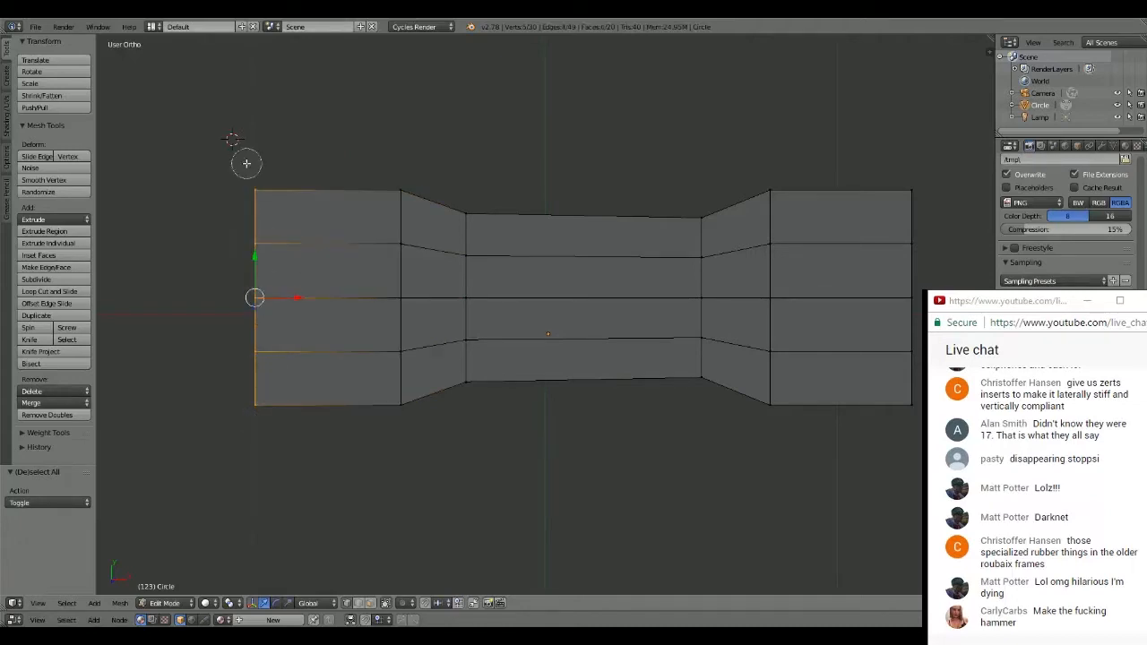
pyautogui.rightClick(249, 126)
pyautogui.moveTo(292, 298); pyautogui.dragTo(419, 298)
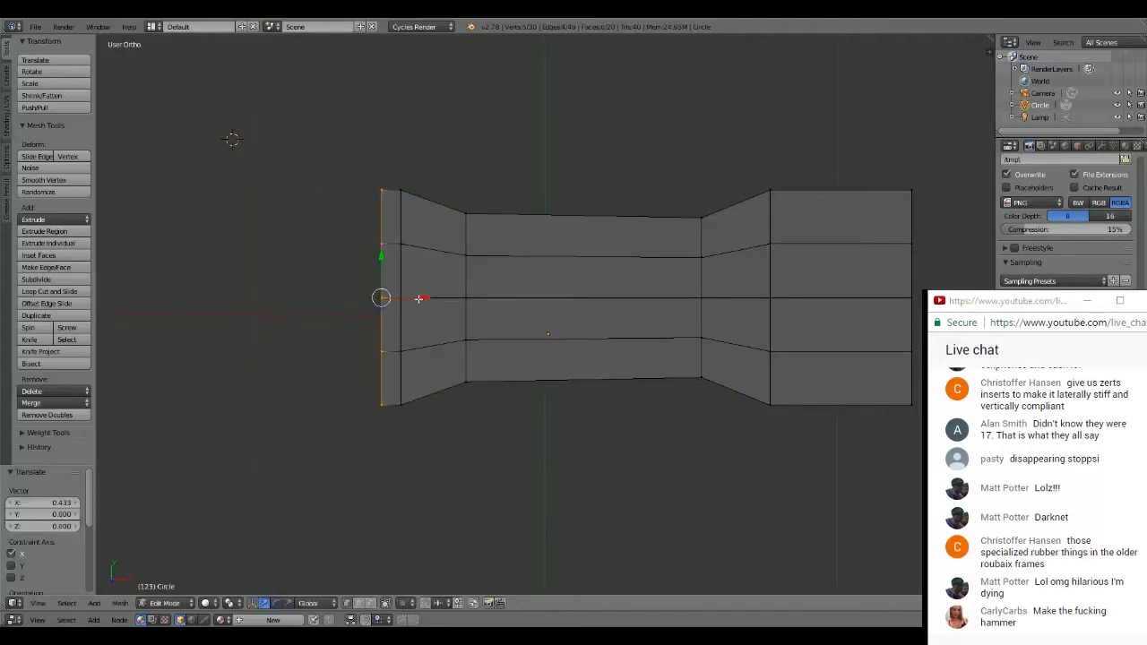
# - Extrude the -X end column outward by about 0.05 along X and scale it by 0.972 and again by 0.876 to taper inward
pyautogui.press('e')
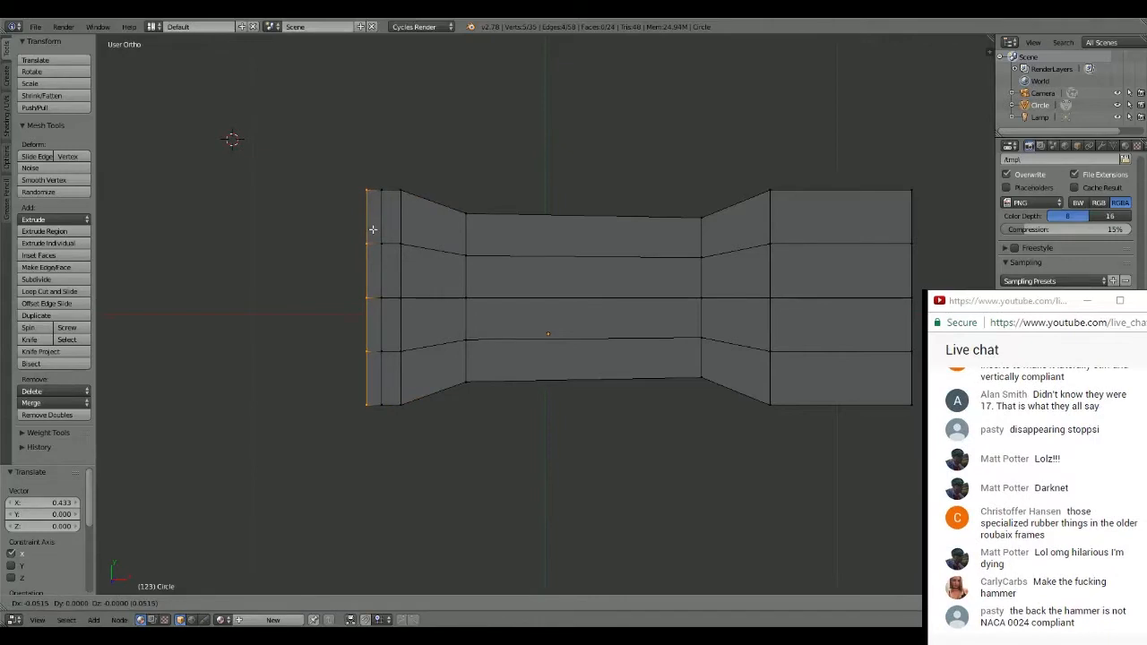
pyautogui.press('x')
pyautogui.click(373, 232)
pyautogui.press('s')
pyautogui.click(420, 135)
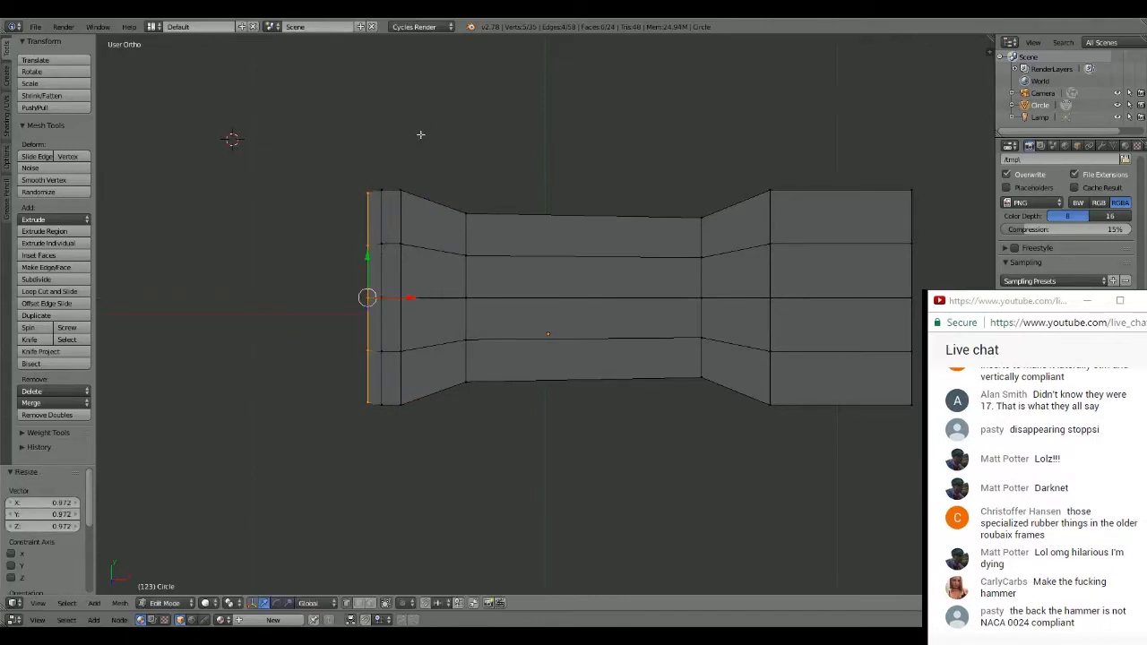
pyautogui.press('s')
pyautogui.click(412, 163)
# - Extrude the tapered end column another 0.049 outward along the X axis to form the groove floor
pyautogui.press('e')
pyautogui.press('x')
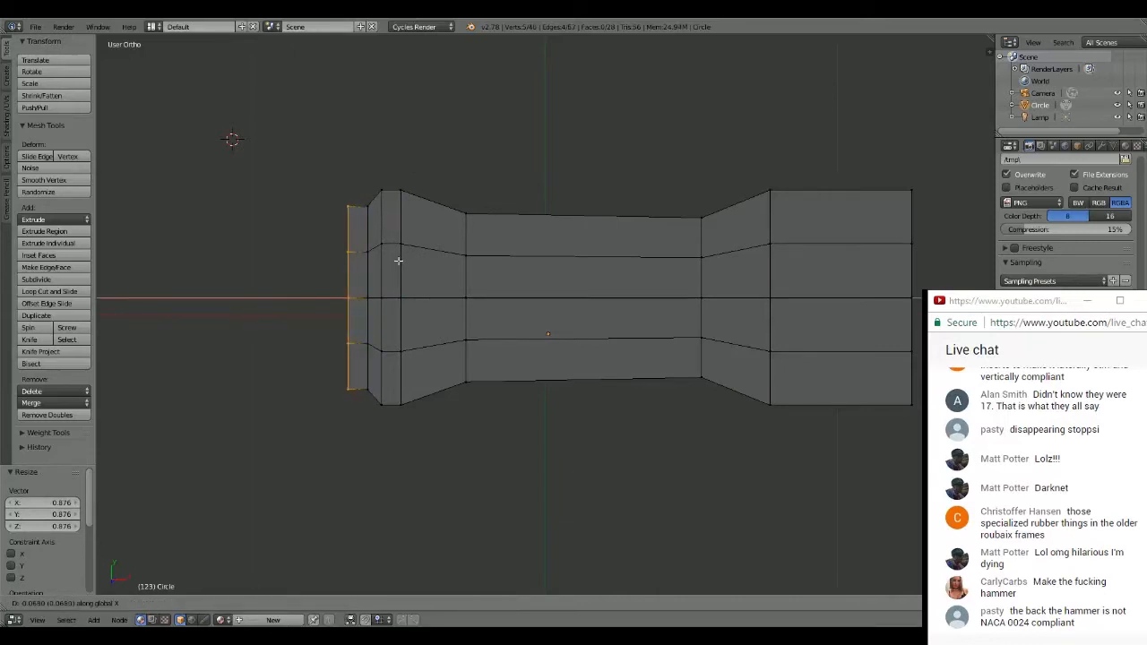
pyautogui.click(403, 262)
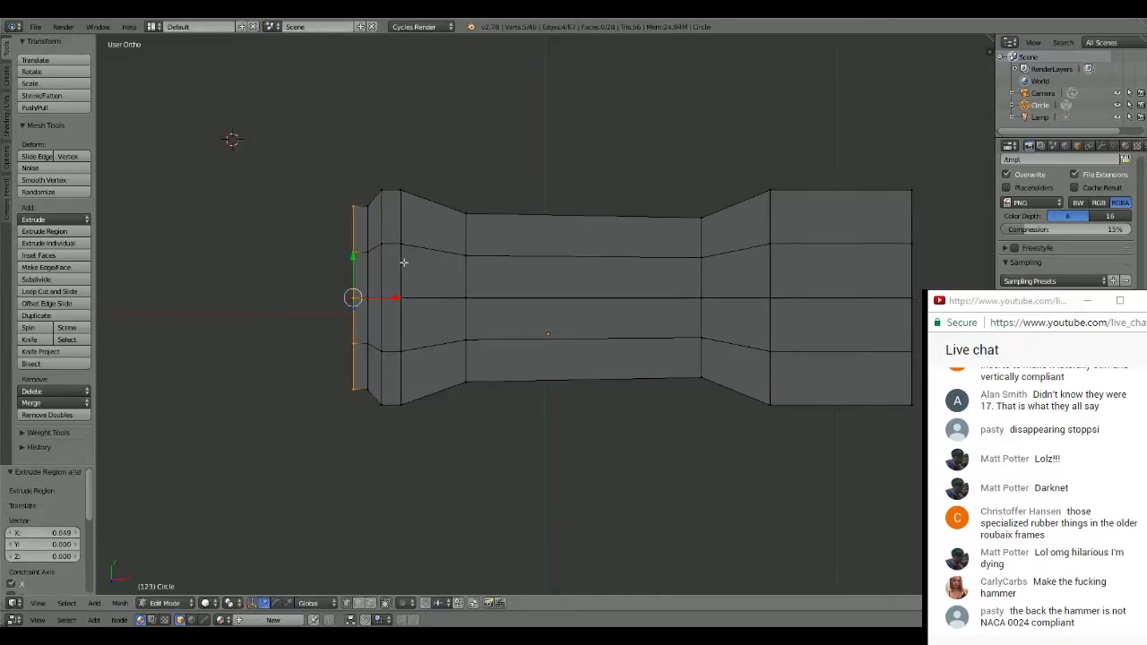
# - Extrude the groove's outer column about 0.047 outward along X and scale it by about 1.224 to form the flared side
pyautogui.press('e')
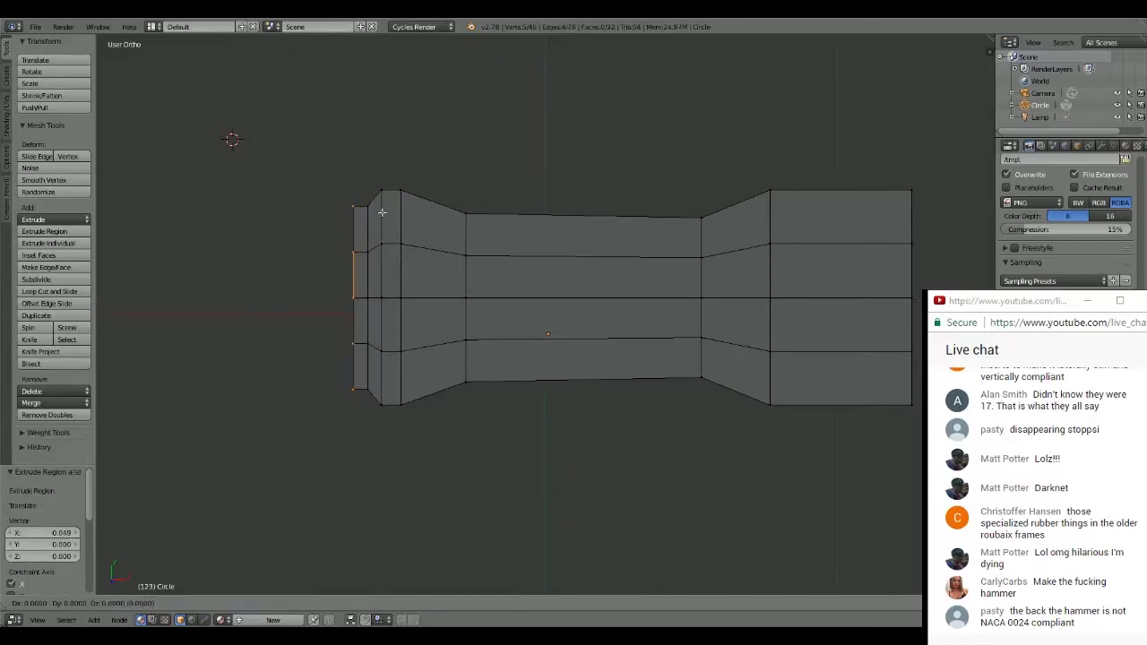
pyautogui.press('x')
pyautogui.click(367, 220)
pyautogui.press('s')
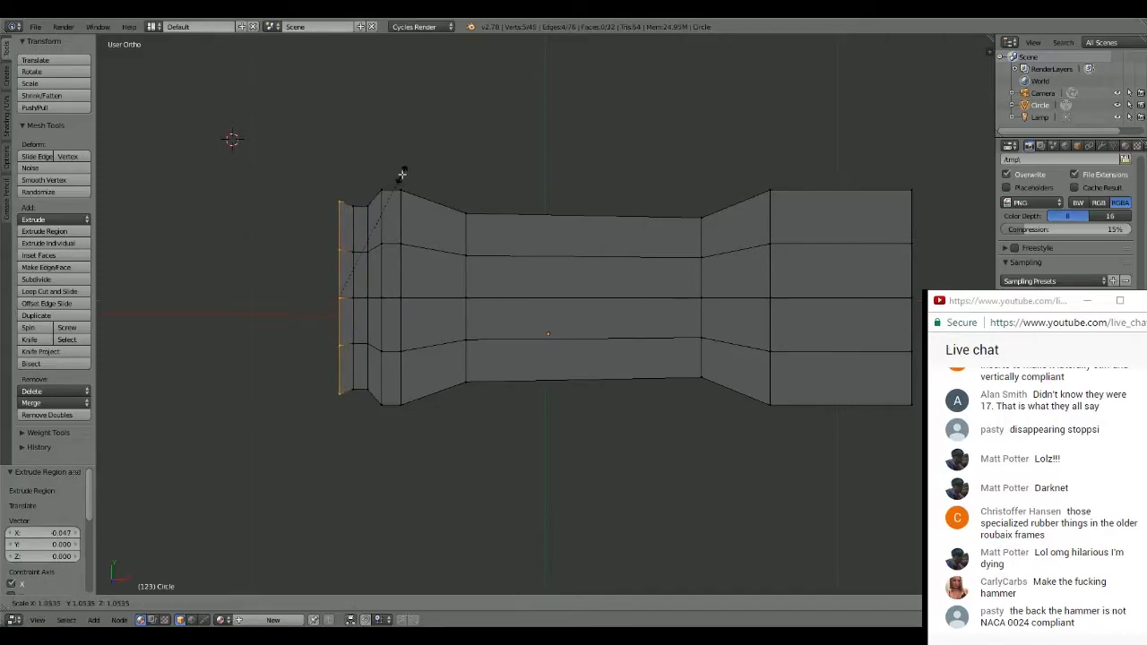
pyautogui.click(409, 159)
# - Extrude the flared column about -0.291 along X, move the new end a further -0.036, and deselect everything
pyautogui.press('g')
pyautogui.press('x')
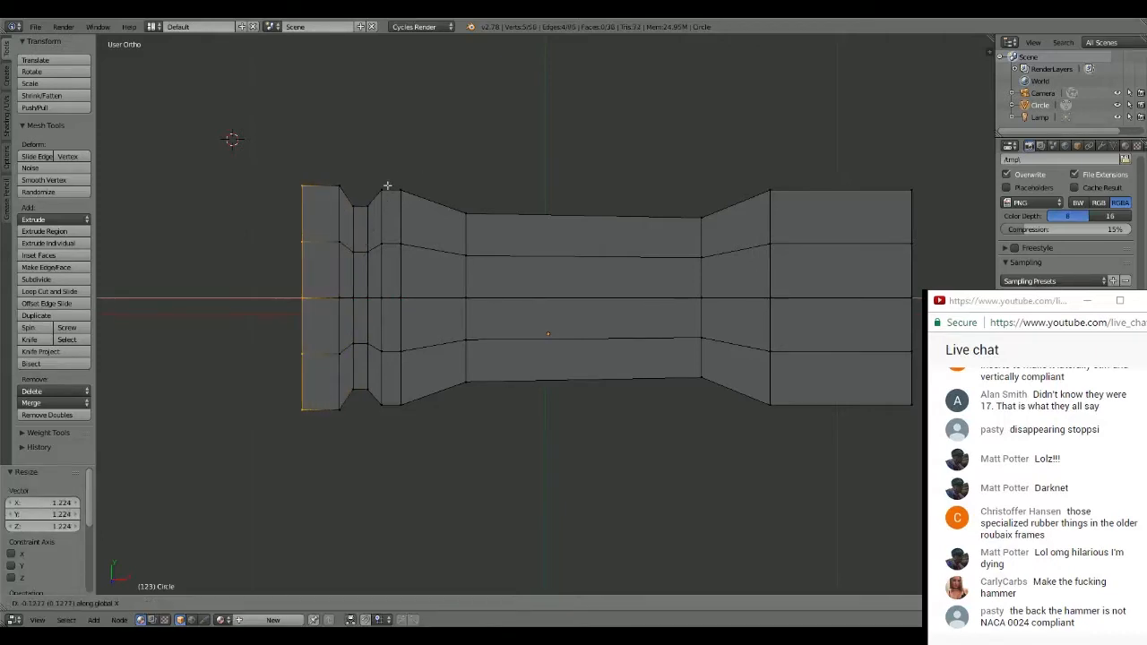
pyautogui.click(340, 191)
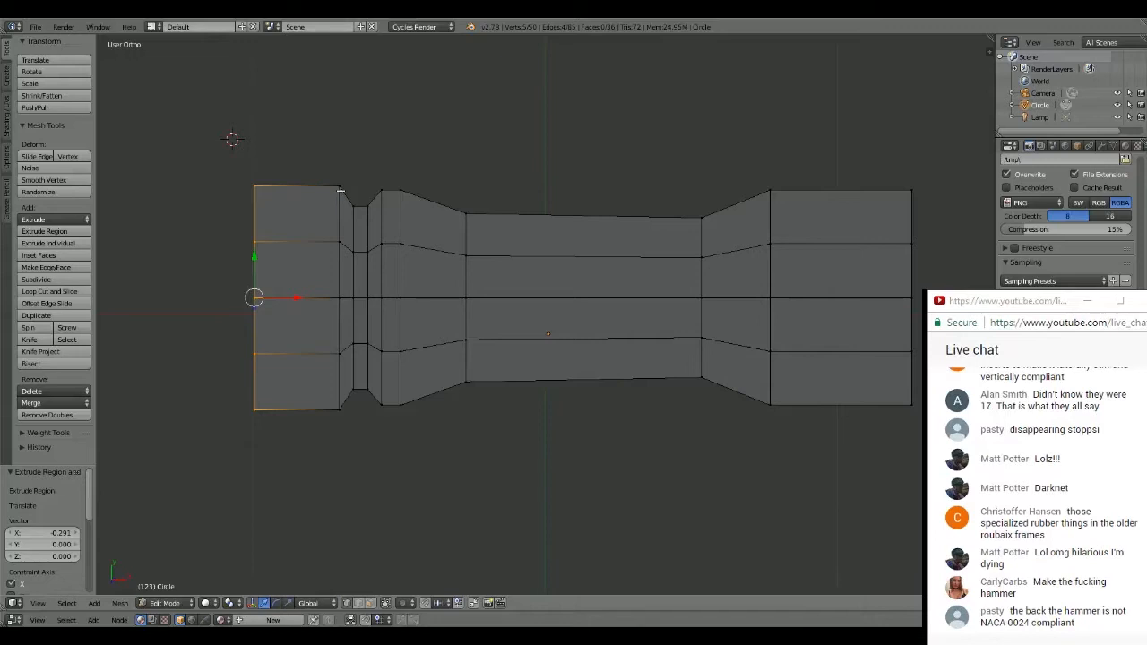
pyautogui.scroll(-1, 489, 128)
pyautogui.scroll(3, 489, 128)
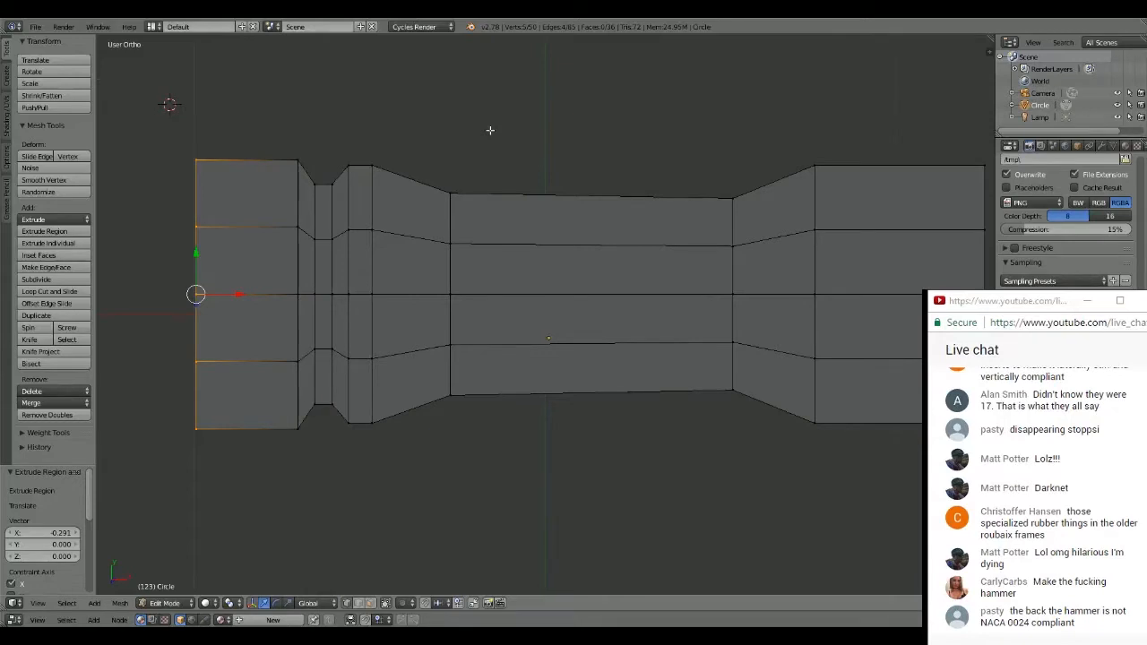
pyautogui.moveTo(238, 294); pyautogui.dragTo(226, 294)
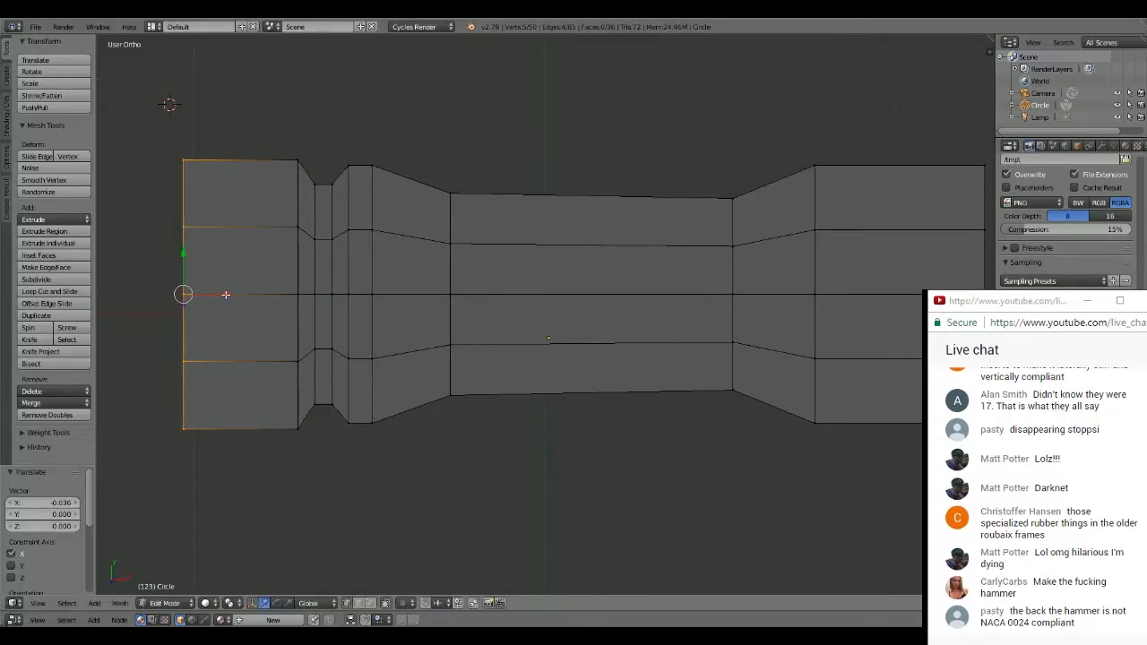
pyautogui.scroll(-1, 491, 119)
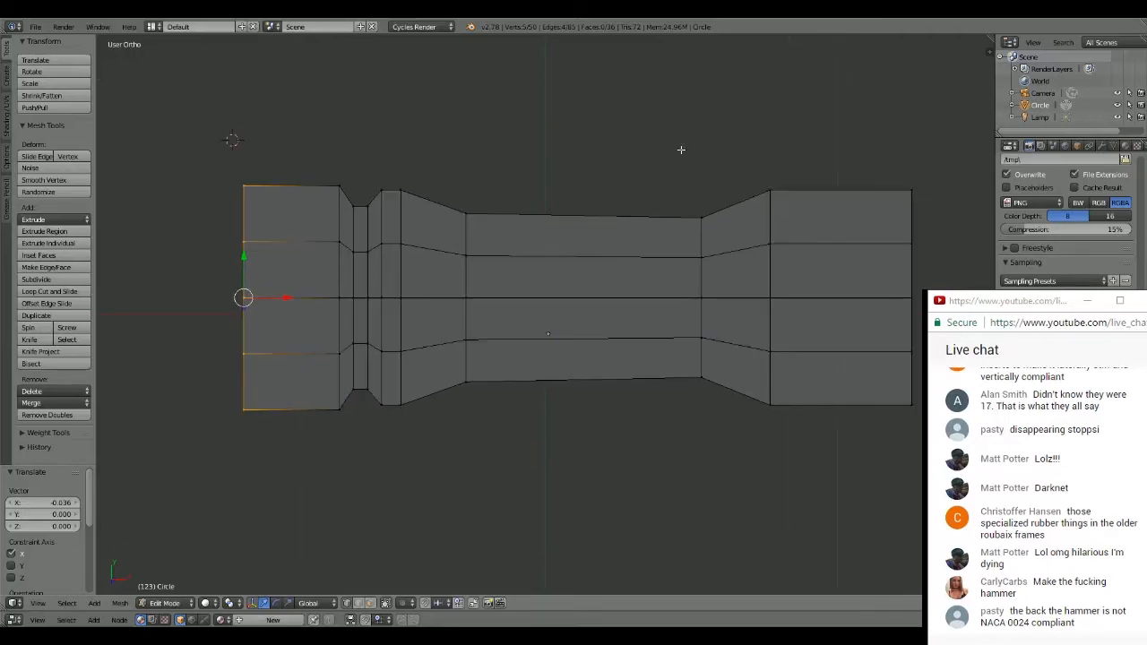
pyautogui.press('a')
# - Examine the whole grooved profile from the top view
pyautogui.moveTo(681, 149); pyautogui.dragTo(741, 175, button='middle')
pyautogui.press('KP_7')
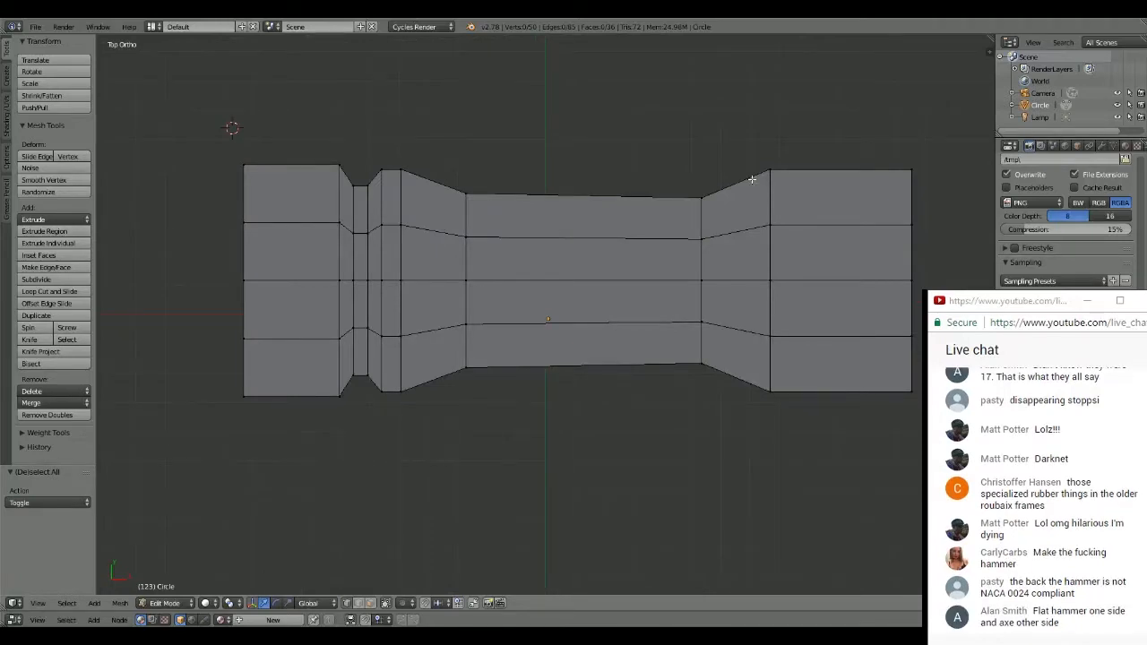
pyautogui.keyDown('shift'); pyautogui.moveTo(751, 179); pyautogui.dragTo(599, 185, button='middle'); pyautogui.keyUp('shift')
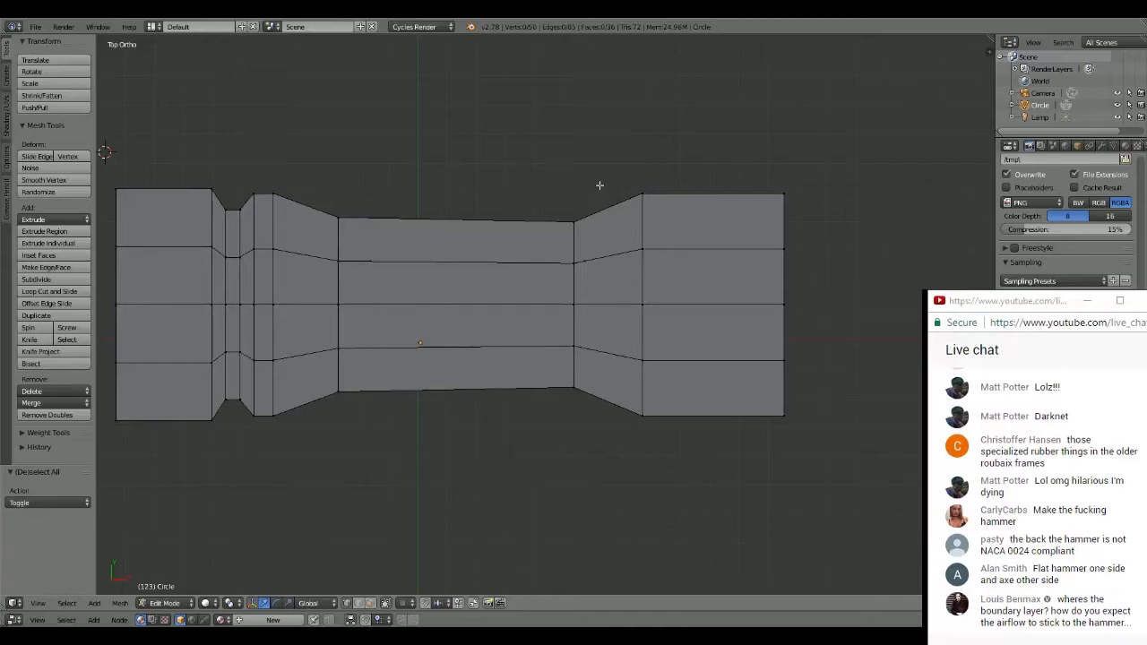
pyautogui.press('space')
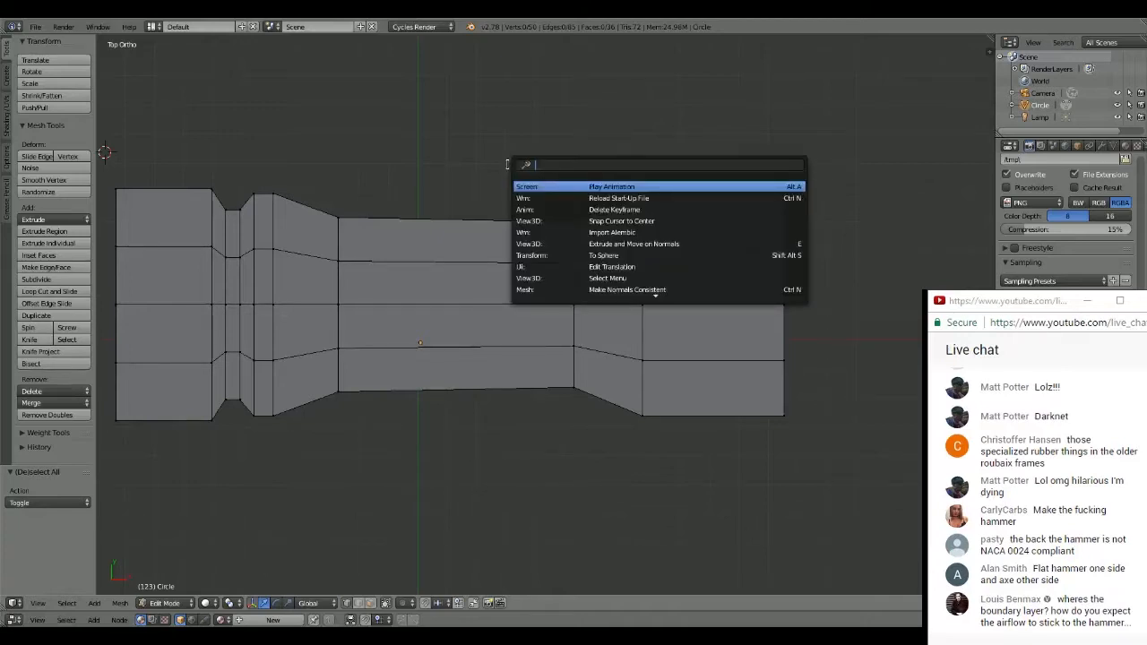
pyautogui.press('Escape')
pyautogui.keyDown('shift'); pyautogui.moveTo(486, 141); pyautogui.dragTo(568, 137, button='middle'); pyautogui.keyUp('shift')
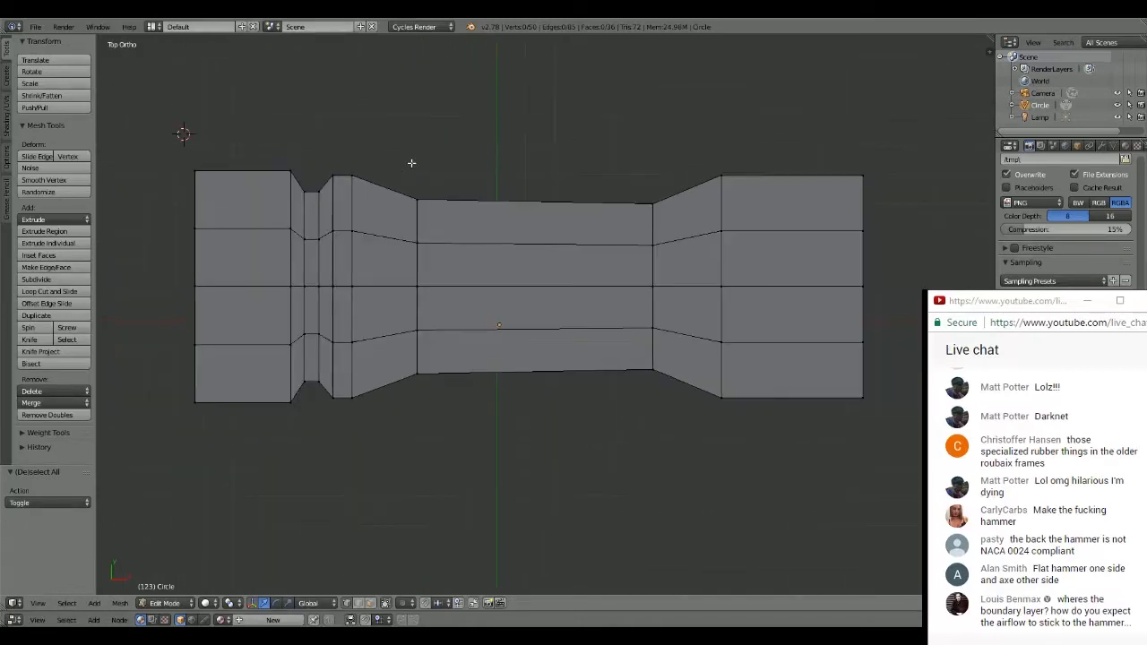
pyautogui.keyDown('shift'); pyautogui.moveTo(412, 163); pyautogui.dragTo(376, 172, button='middle'); pyautogui.keyUp('shift')
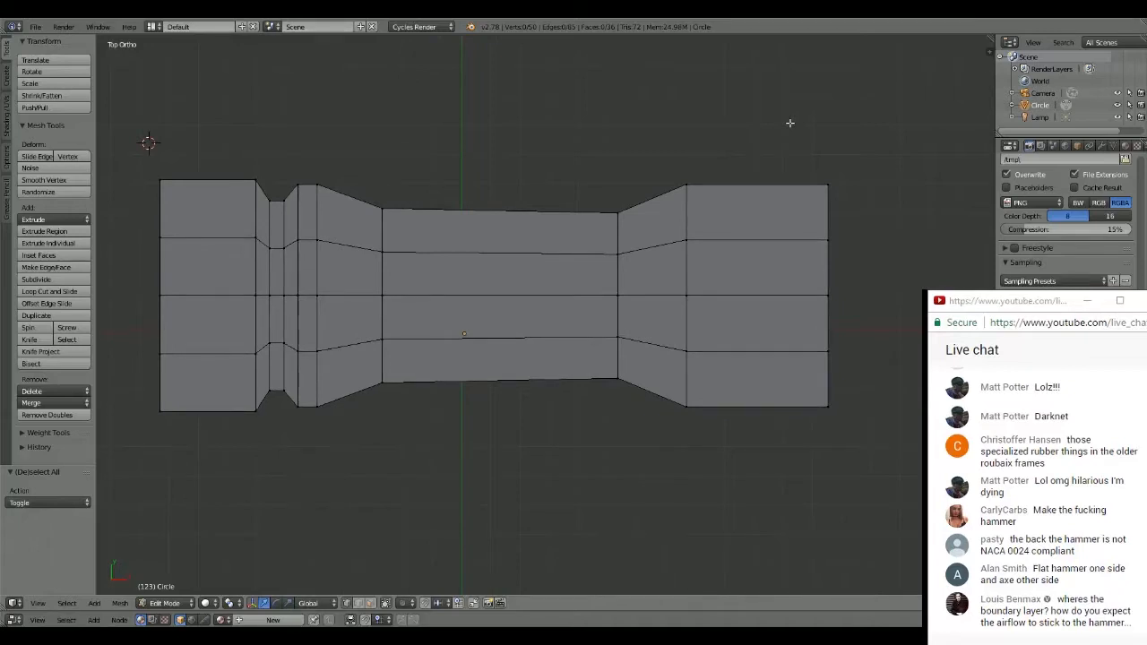
pyautogui.scroll(-1, 839, 178)
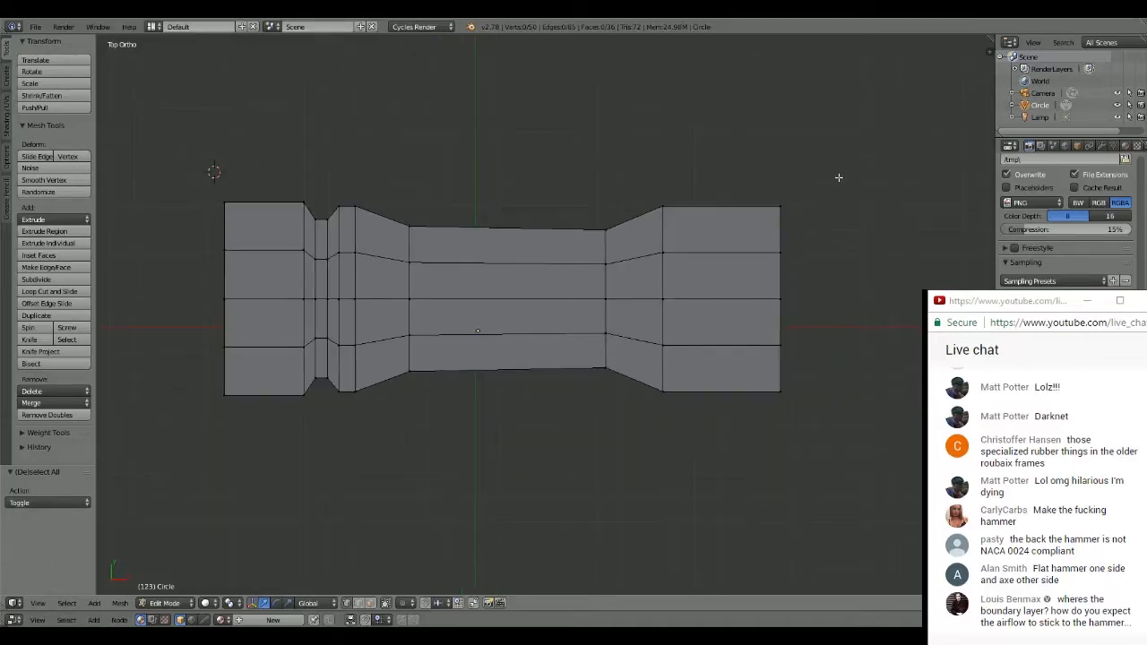
pyautogui.scroll(-1, 763, 233)
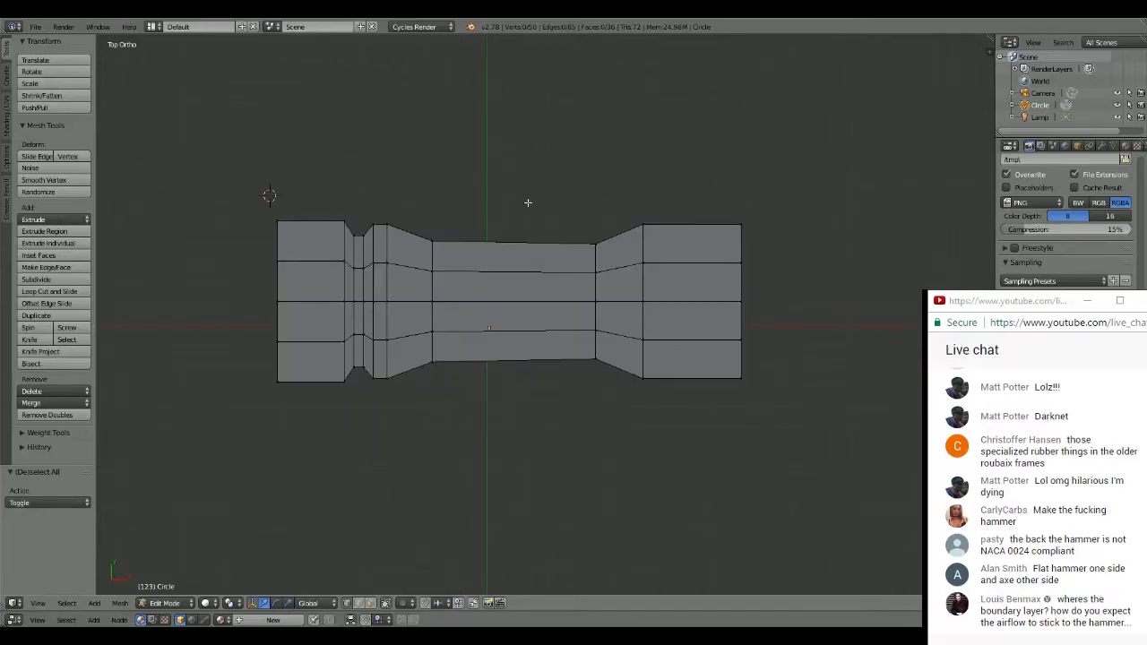
# - Extrude the entire profile about 0.843 along the Z axis and lower the extruded face by about 0.167
pyautogui.press('a')
pyautogui.moveTo(528, 203); pyautogui.dragTo(533, 294, button='middle')
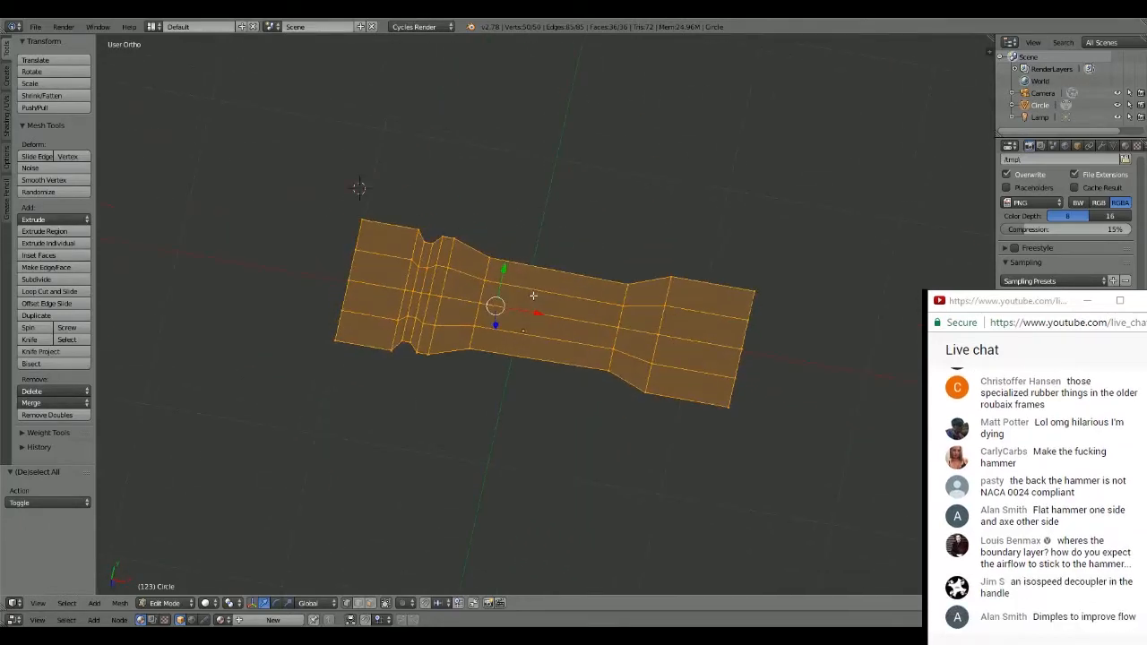
pyautogui.press('e')
pyautogui.click(522, 359)
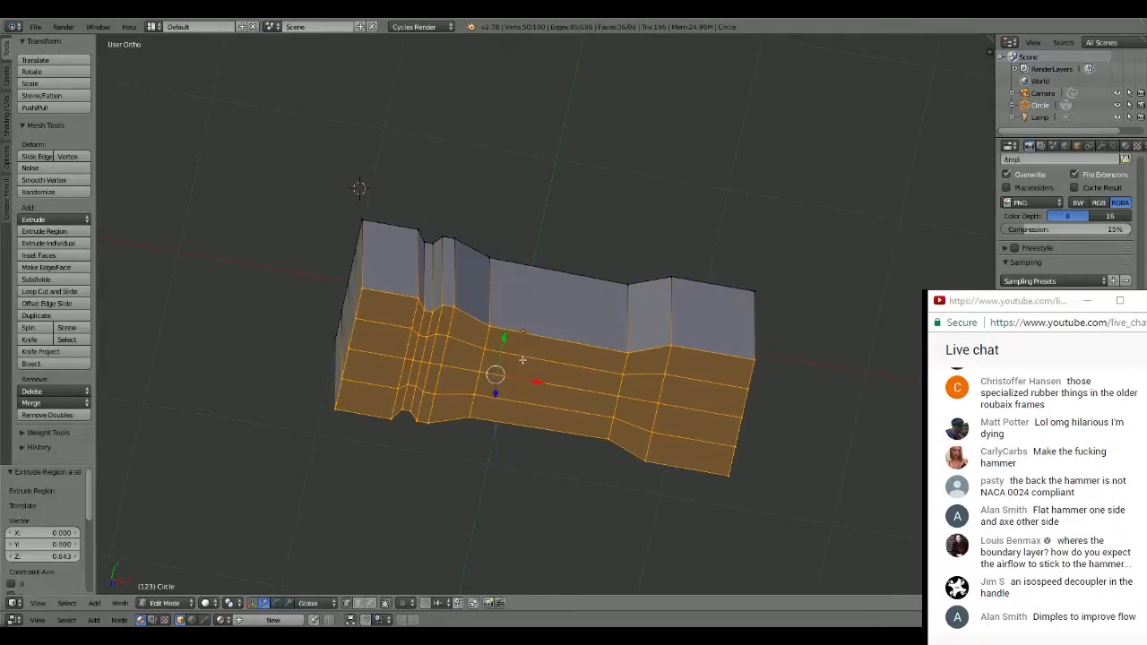
pyautogui.moveTo(523, 359); pyautogui.dragTo(596, 355, button='middle')
pyautogui.press('g')
pyautogui.press('z')
pyautogui.click(626, 300)
# - Select the groove-floor vertices across the upper face and move them about -0.053 along the Z axis
pyautogui.scroll(3, 538, 295)
pyautogui.keyDown('shift'); pyautogui.moveTo(469, 240); pyautogui.dragTo(622, 369, button='middle'); pyautogui.keyUp('shift')
pyautogui.moveTo(622, 369); pyautogui.dragTo(627, 384, button='middle')
pyautogui.rightClick(483, 301)
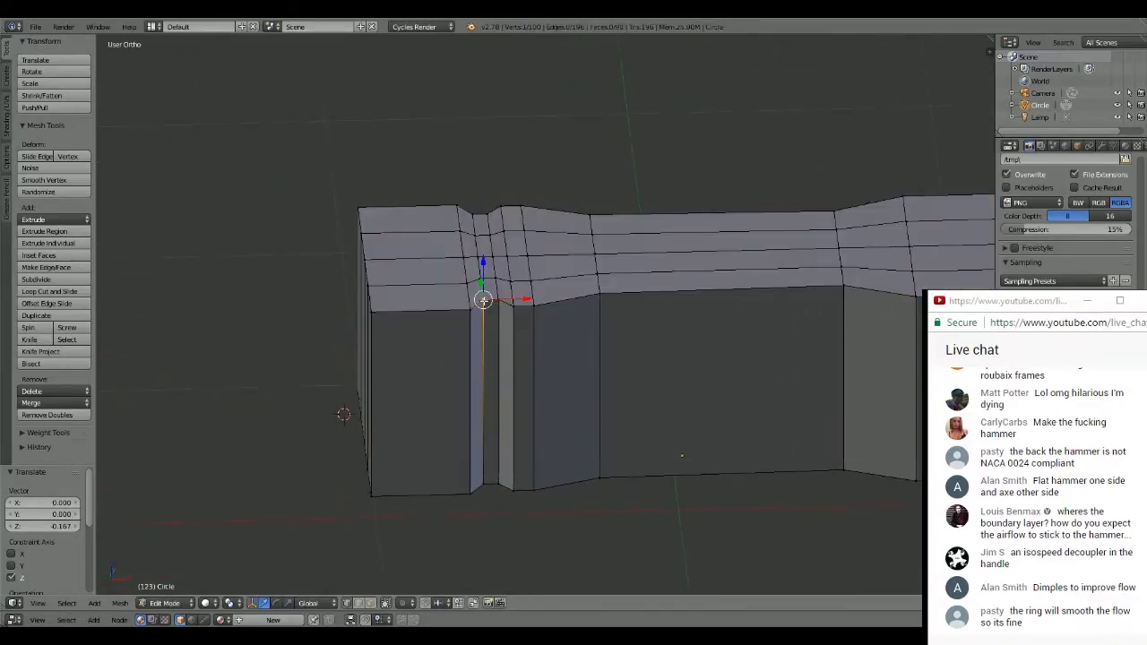
pyautogui.keyDown('shift'); pyautogui.rightClick(499, 299); pyautogui.keyUp('shift')
pyautogui.keyDown('shift'); pyautogui.rightClick(484, 280); pyautogui.keyUp('shift')
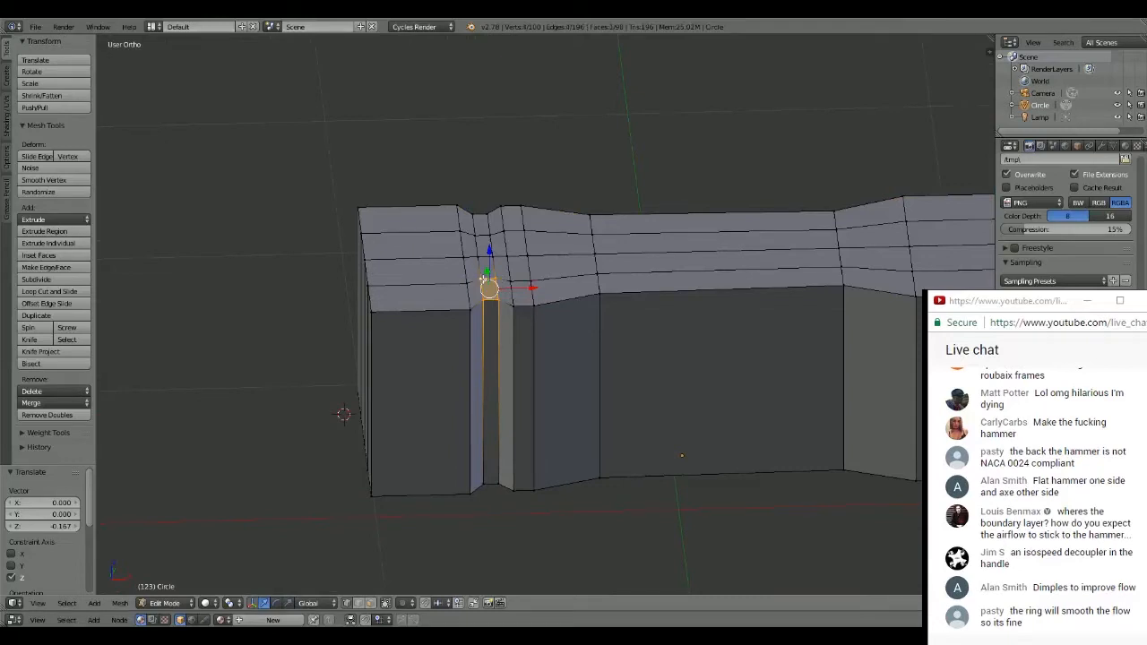
pyautogui.keyDown('shift'); pyautogui.rightClick(492, 236); pyautogui.keyUp('shift')
pyautogui.keyDown('shift'); pyautogui.rightClick(481, 235); pyautogui.keyUp('shift')
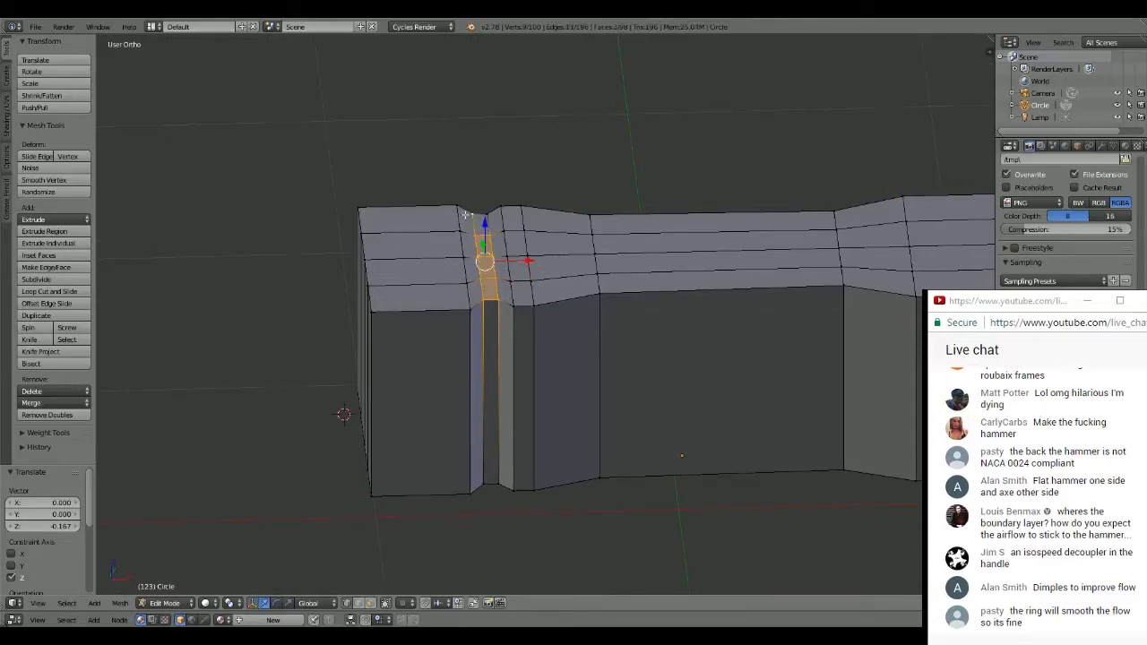
pyautogui.keyDown('shift'); pyautogui.rightClick(465, 215); pyautogui.keyUp('shift')
pyautogui.moveTo(475, 225); pyautogui.dragTo(501, 210, button='middle')
# - Select the groove-floor vertices across the head's underside and move them about 0.061 along the Z axis
pyautogui.rightClick(462, 295)
pyautogui.keyDown('shift'); pyautogui.rightClick(447, 297); pyautogui.keyUp('shift')
pyautogui.keyDown('shift'); pyautogui.rightClick(456, 324); pyautogui.keyUp('shift')
pyautogui.keyDown('shift'); pyautogui.rightClick(471, 327); pyautogui.keyUp('shift')
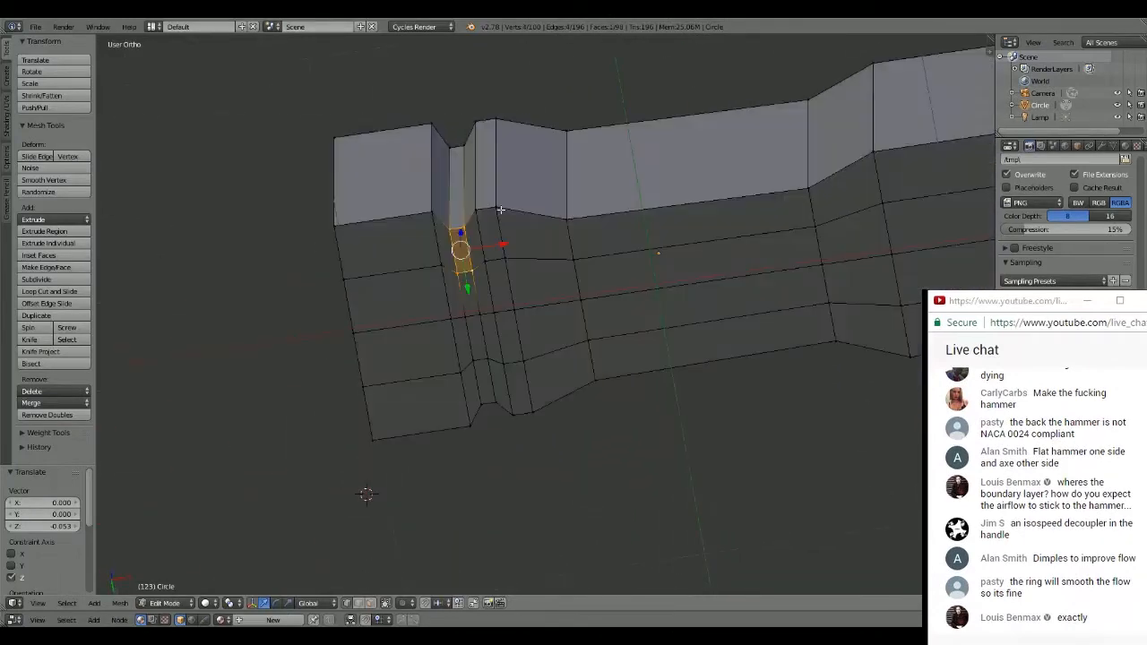
pyautogui.keyDown('shift'); pyautogui.rightClick(480, 313); pyautogui.keyUp('shift')
pyautogui.keyDown('shift'); pyautogui.rightClick(466, 316); pyautogui.keyUp('shift')
pyautogui.keyDown('shift'); pyautogui.rightClick(474, 361); pyautogui.keyUp('shift')
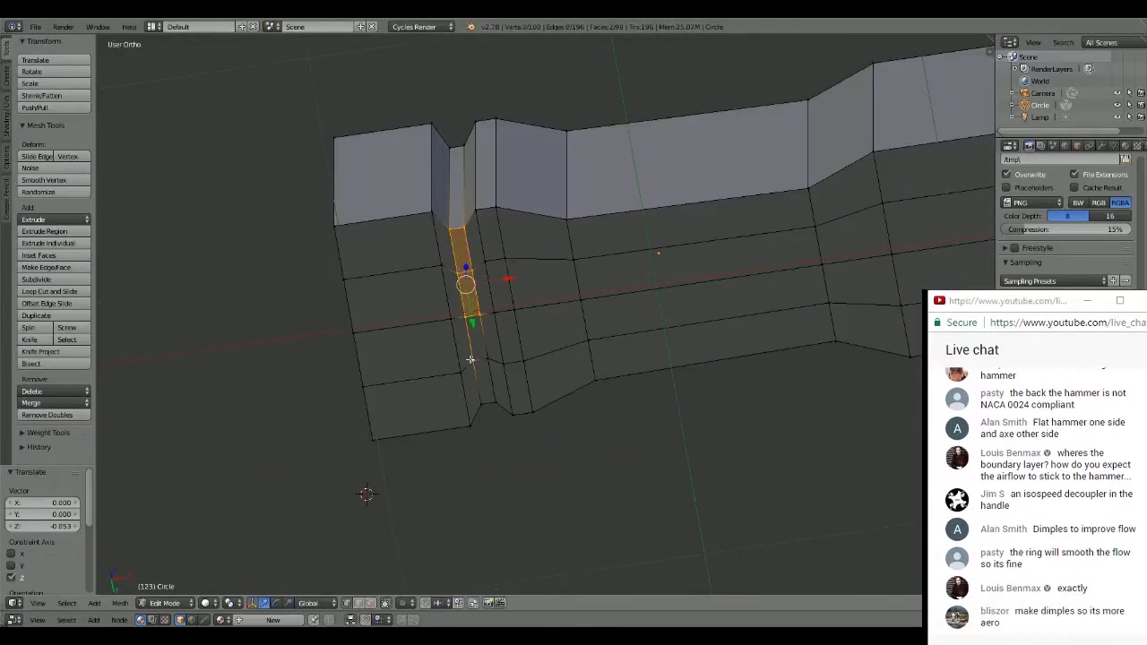
pyautogui.keyDown('shift'); pyautogui.rightClick(487, 360); pyautogui.keyUp('shift')
pyautogui.keyDown('shift'); pyautogui.rightClick(498, 400); pyautogui.keyUp('shift')
pyautogui.keyDown('shift'); pyautogui.rightClick(482, 404); pyautogui.keyUp('shift')
pyautogui.moveTo(483, 403); pyautogui.dragTo(513, 426, button='middle')
pyautogui.moveTo(464, 361); pyautogui.dragTo(464, 341)
pyautogui.moveTo(545, 297); pyautogui.dragTo(583, 387, button='middle')
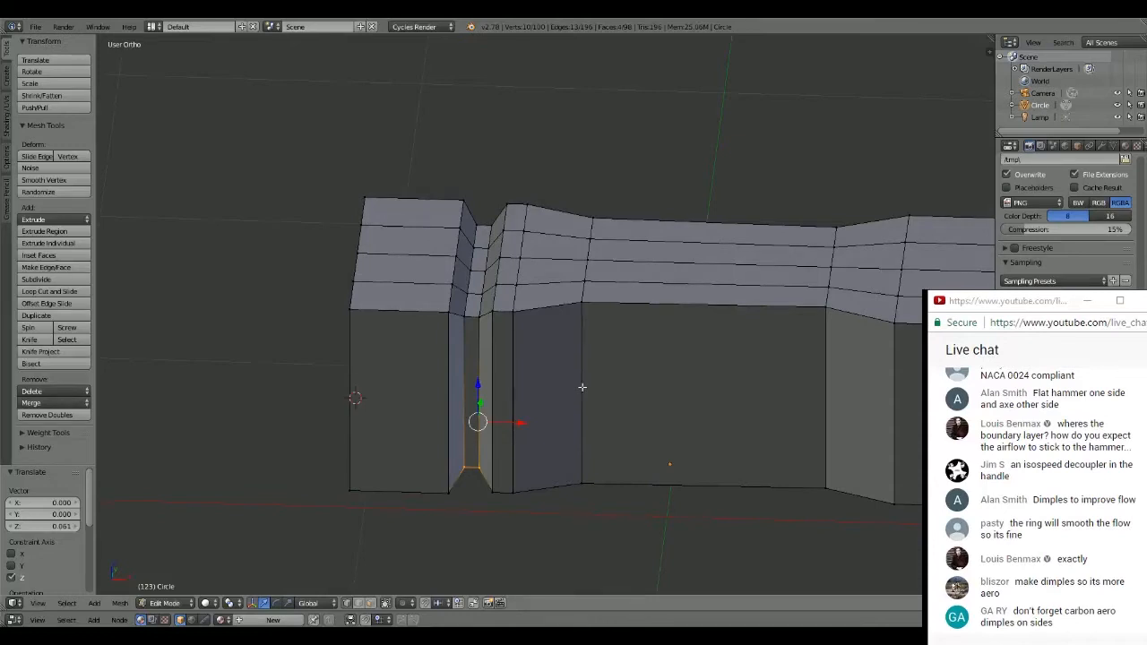
pyautogui.moveTo(583, 387); pyautogui.dragTo(543, 265, button='middle')
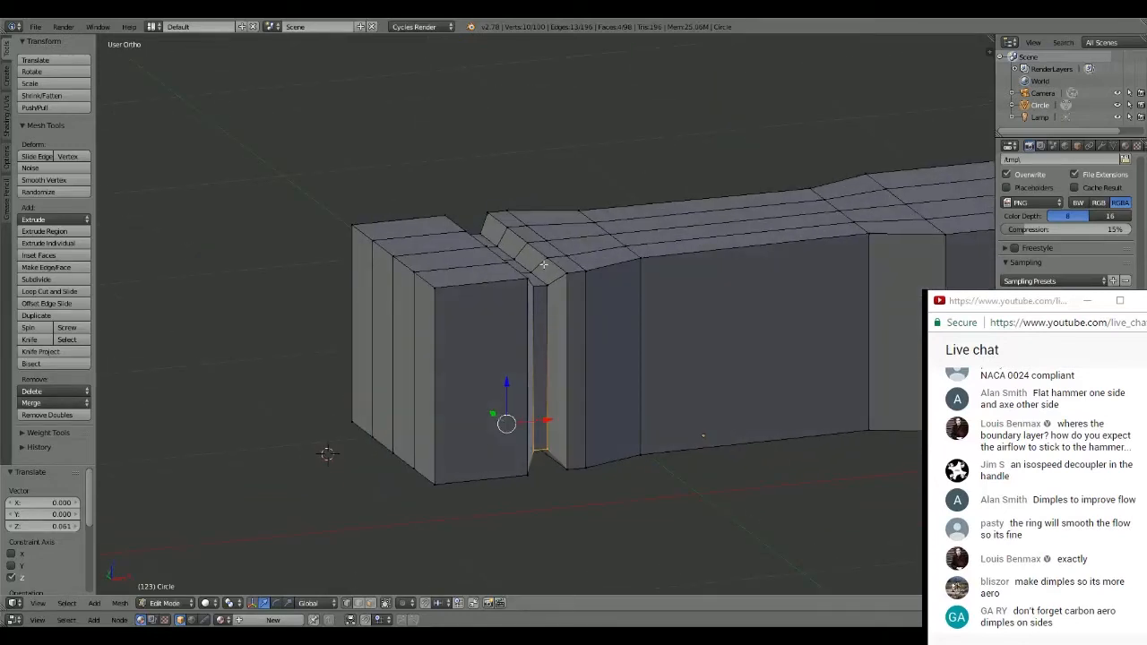
# - Circle-select the end-face vertices beside the groove and move them about -0.132 along the X axis
pyautogui.press('a')
pyautogui.press('c')
pyautogui.moveTo(362, 226)
pyautogui.mouseDown()
pyautogui.moveTo(433, 294)
pyautogui.moveTo(430, 479)
pyautogui.moveTo(350, 430)
pyautogui.moveTo(379, 447)
pyautogui.mouseUp()
pyautogui.rightClick(276, 322)
pyautogui.moveTo(273, 294)
pyautogui.mouseDown(button='middle')
pyautogui.moveTo(385, 309)
pyautogui.moveTo(368, 319)
pyautogui.moveTo(457, 363)
pyautogui.moveTo(484, 340)
pyautogui.moveTo(464, 315)
pyautogui.moveTo(511, 269)
pyautogui.moveTo(581, 281)
pyautogui.moveTo(594, 187)
pyautogui.moveTo(567, 220)
pyautogui.moveTo(563, 259)
pyautogui.mouseUp(button='middle')
pyautogui.press('g')
pyautogui.press('x')
pyautogui.click(371, 349)
# - Examine the lengthened head's proportions from the top, the front and oblique angles
pyautogui.press('KP_7')
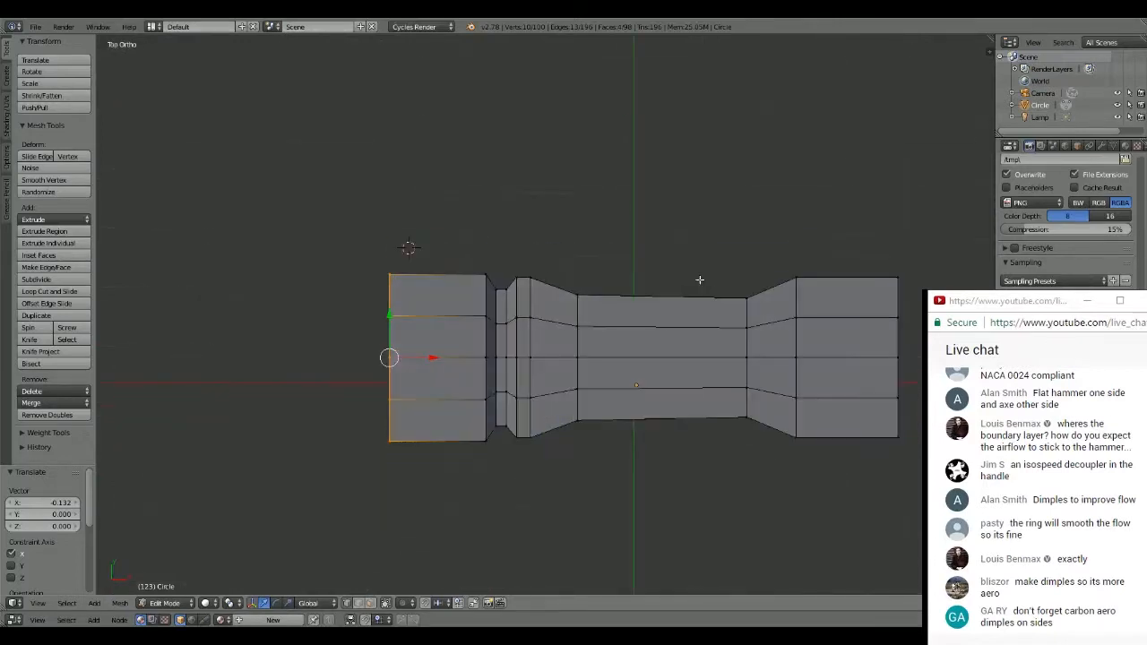
pyautogui.press('KP_1')
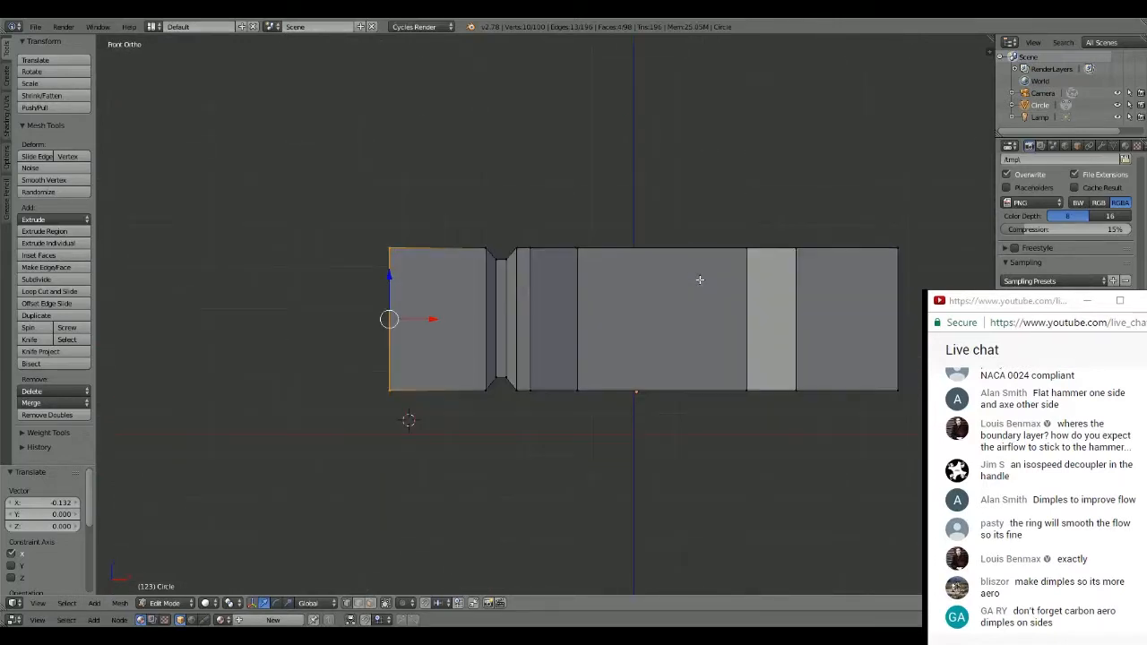
pyautogui.moveTo(700, 280); pyautogui.dragTo(587, 325, button='middle')
pyautogui.scroll(-5, 620, 332)
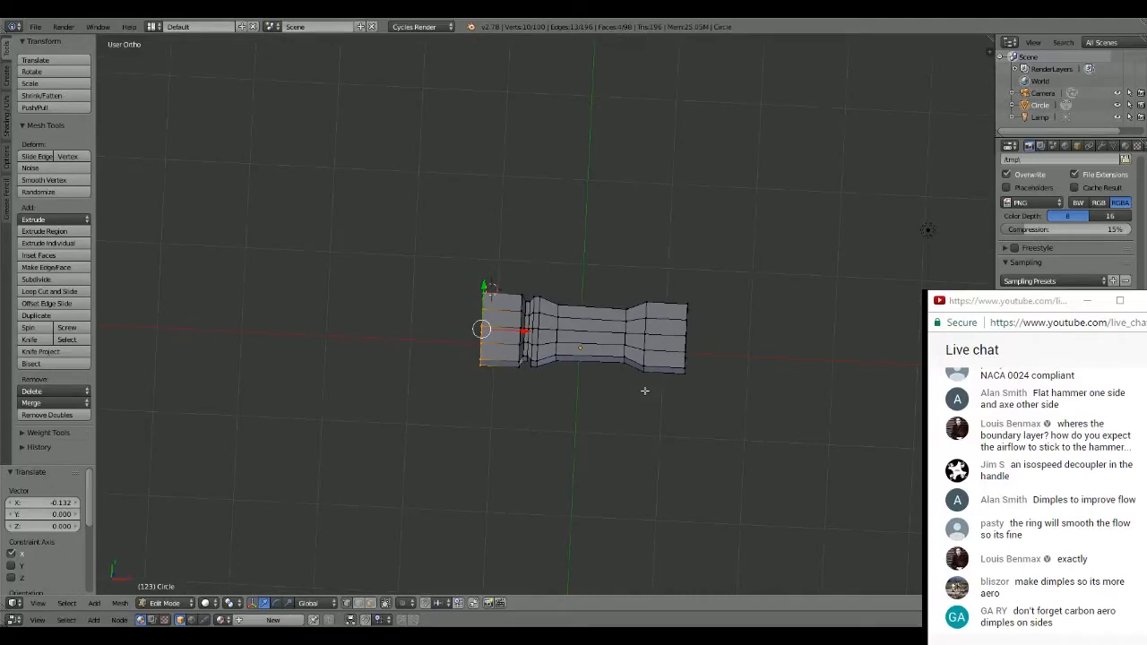
pyautogui.moveTo(644, 390); pyautogui.dragTo(587, 353, button='middle')
pyautogui.scroll(6, 591, 295)
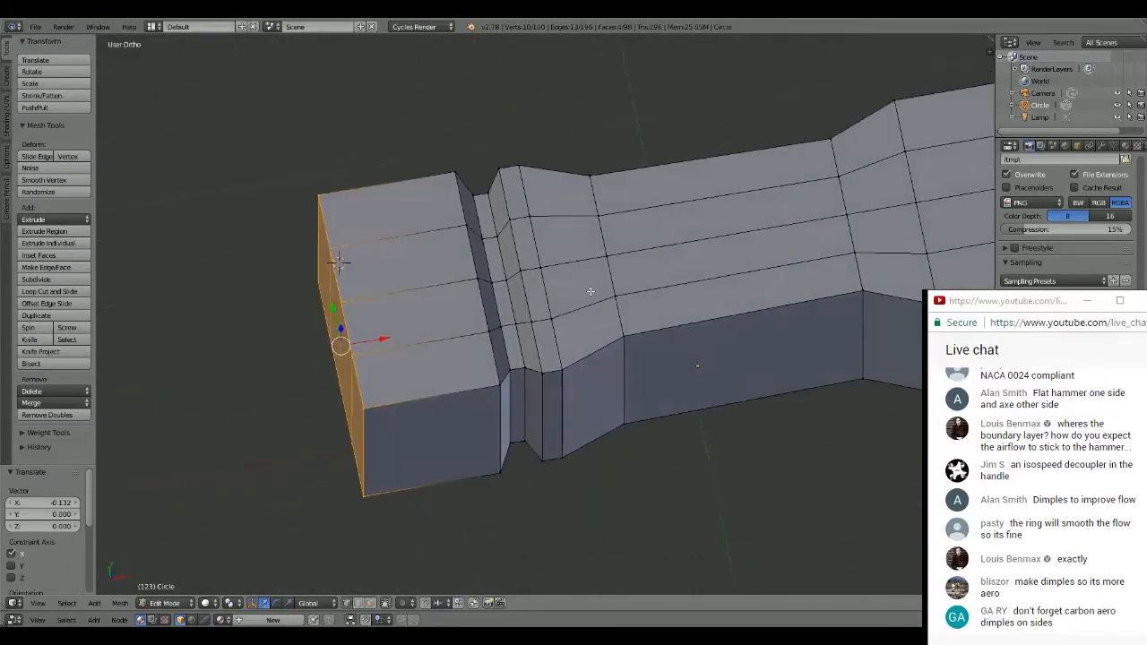
pyautogui.moveTo(590, 291); pyautogui.dragTo(587, 232, button='middle')
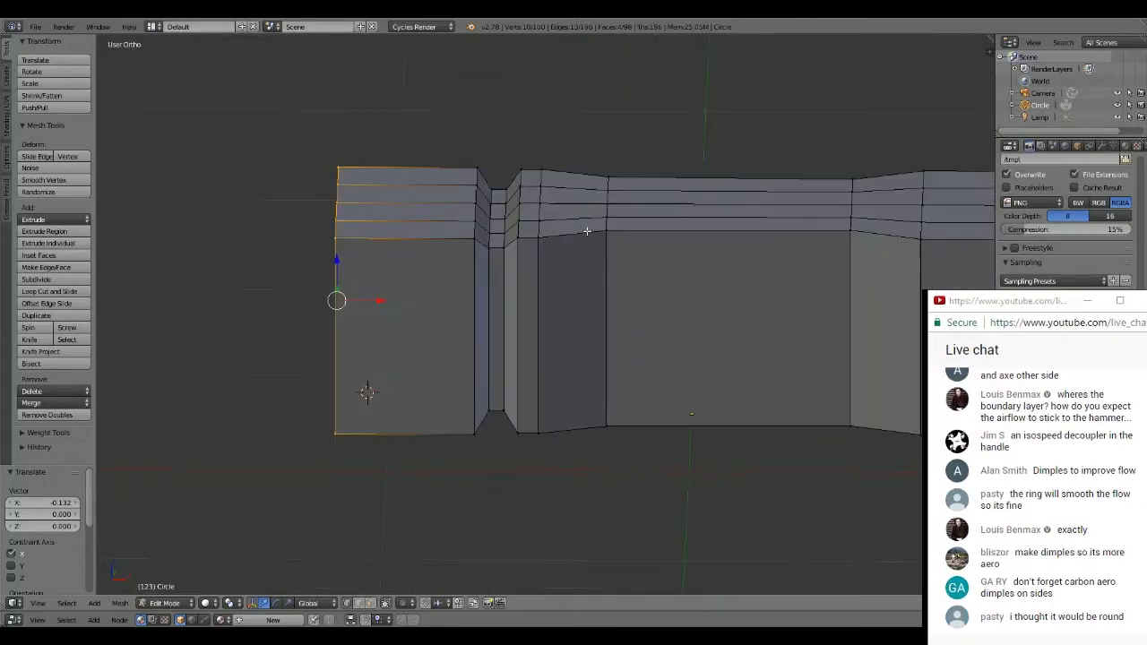
pyautogui.hotkey('ctrl', 'r')
pyautogui.click(465, 283)
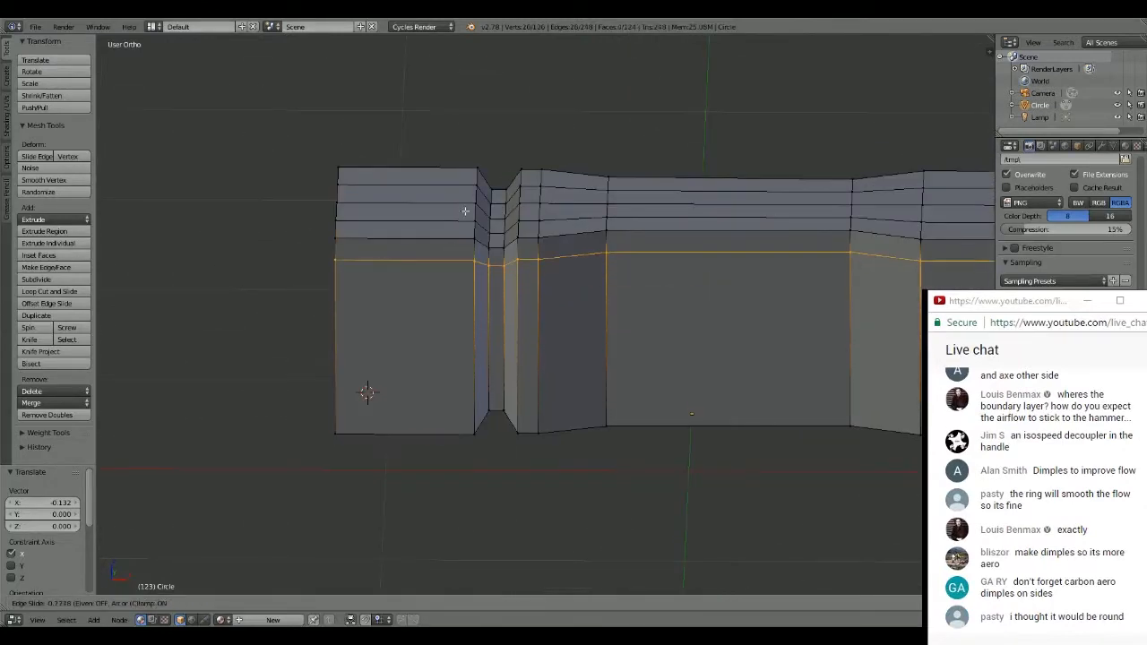
pyautogui.click(460, 247)
pyautogui.hotkey('ctrl', 'z')
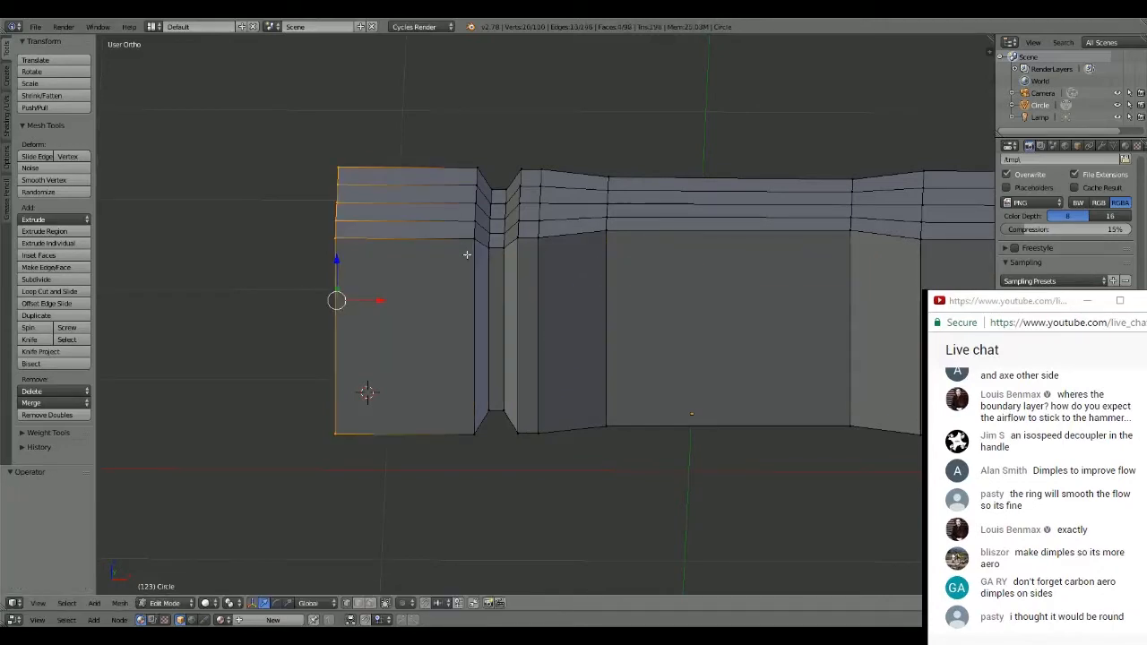
# - Add three evenly spaced lengthwise loop cuts around the head's sides, splitting its height into four bands, and deselect everything
pyautogui.hotkey('ctrl', 'r')
pyautogui.click(465, 269)
pyautogui.click(466, 269)
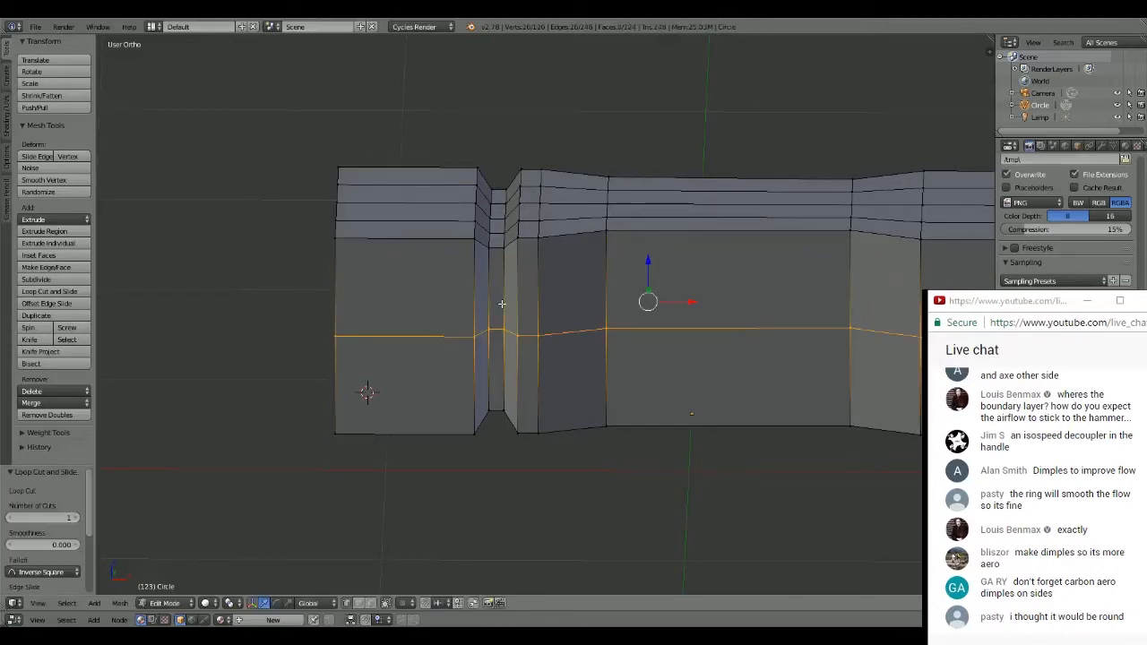
pyautogui.hotkey('ctrl', 'r')
pyautogui.click(466, 275)
pyautogui.click(466, 275)
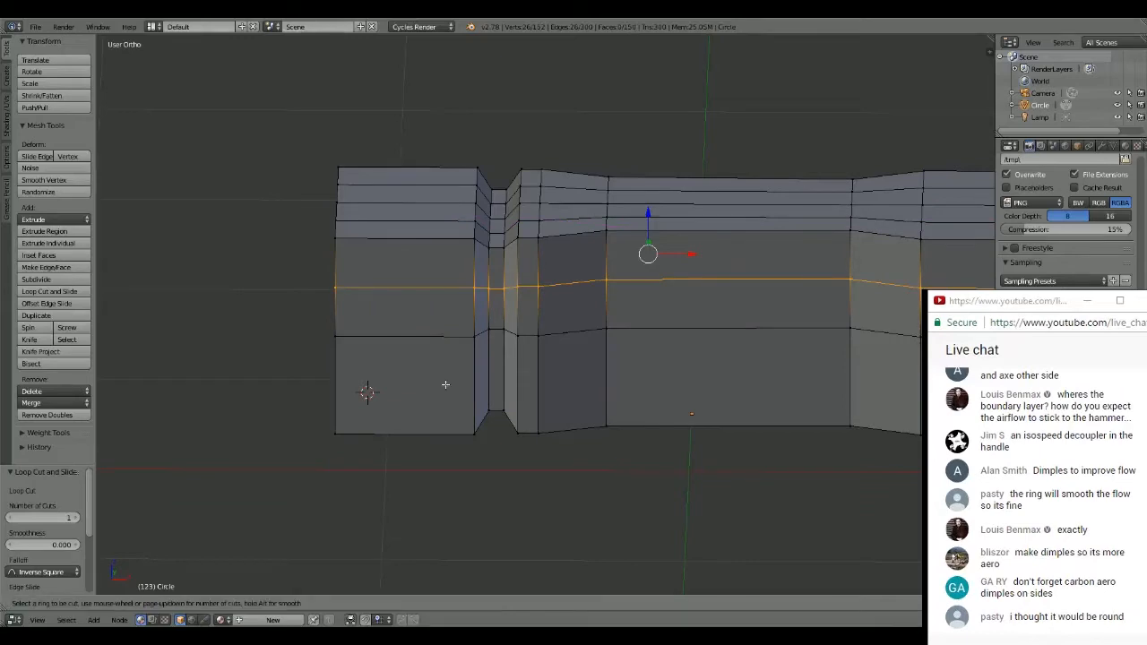
pyautogui.hotkey('ctrl', 'r')
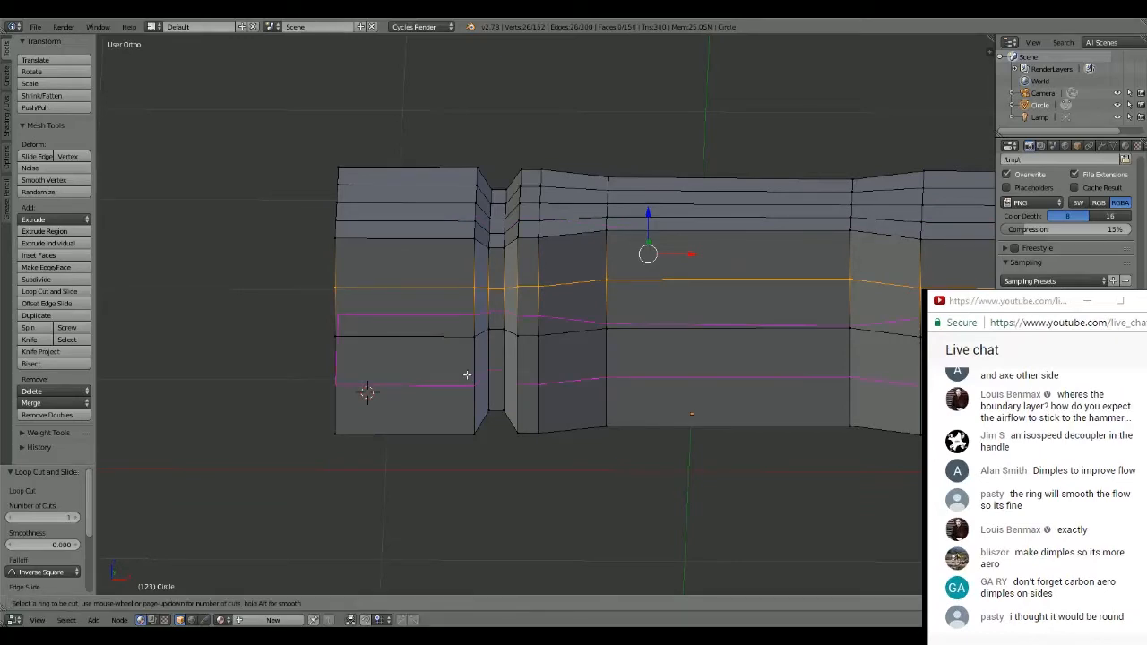
pyautogui.click(469, 376)
pyautogui.click(469, 376)
pyautogui.moveTo(672, 278); pyautogui.dragTo(645, 250, button='middle')
pyautogui.scroll(-4, 665, 316)
pyautogui.press('a')
pyautogui.scroll(3, 621, 259)
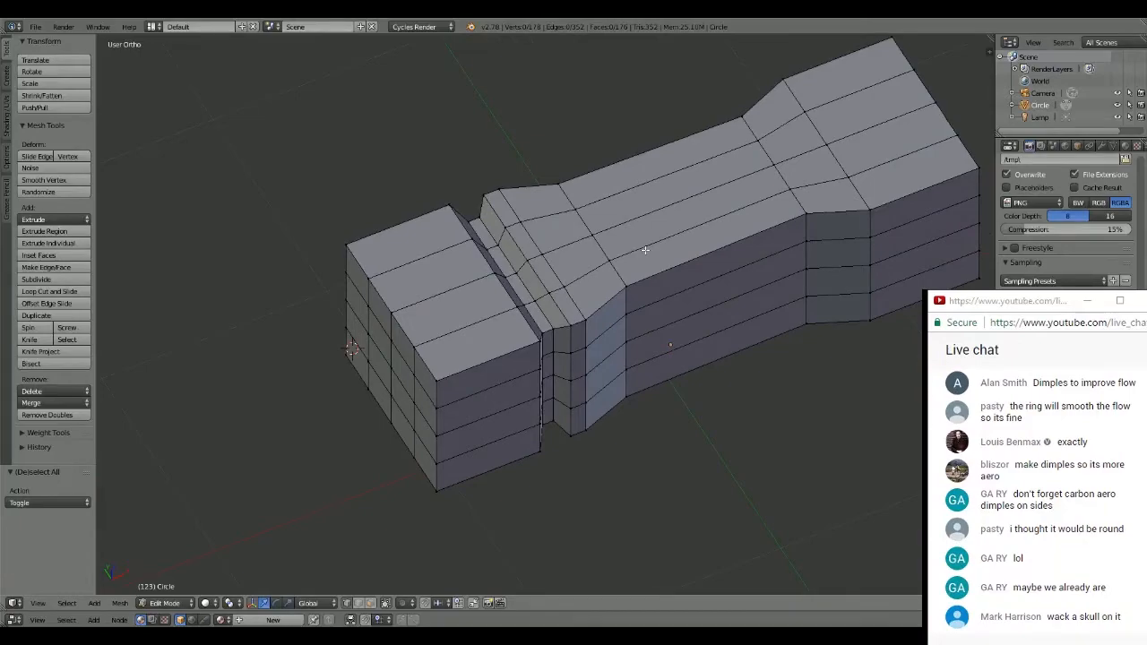
# - Examine the divided head around its waist and its grooved end, from above and at oblique angles
pyautogui.moveTo(645, 250); pyautogui.dragTo(572, 275, button='middle')
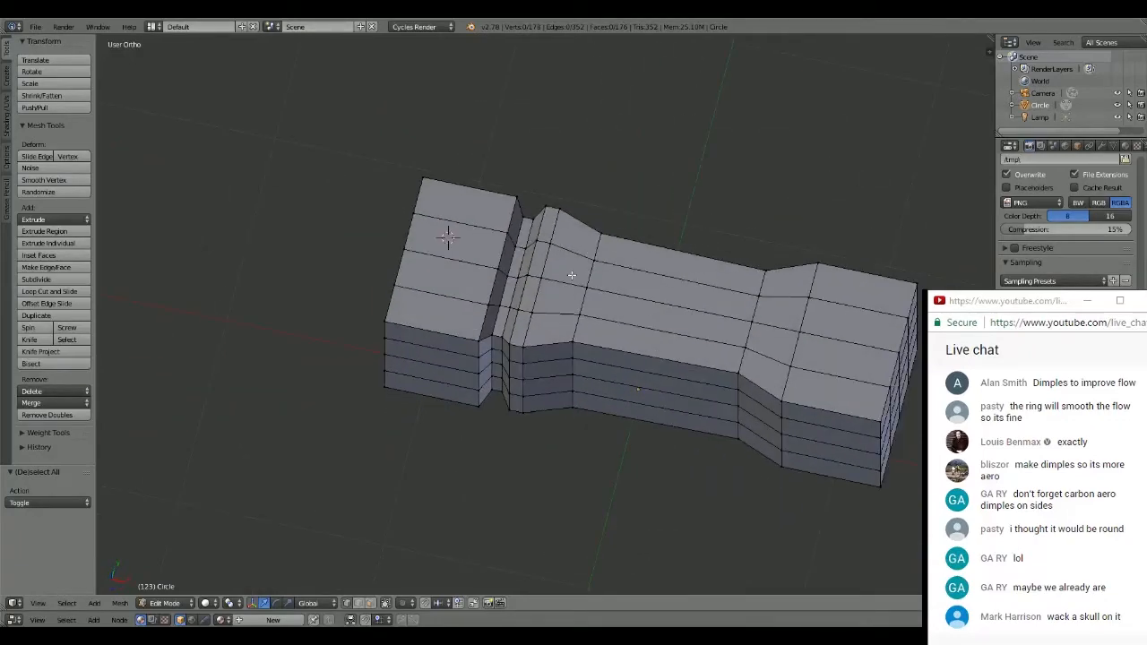
pyautogui.rightClick(745, 344)
pyautogui.press('KP_Decimal')
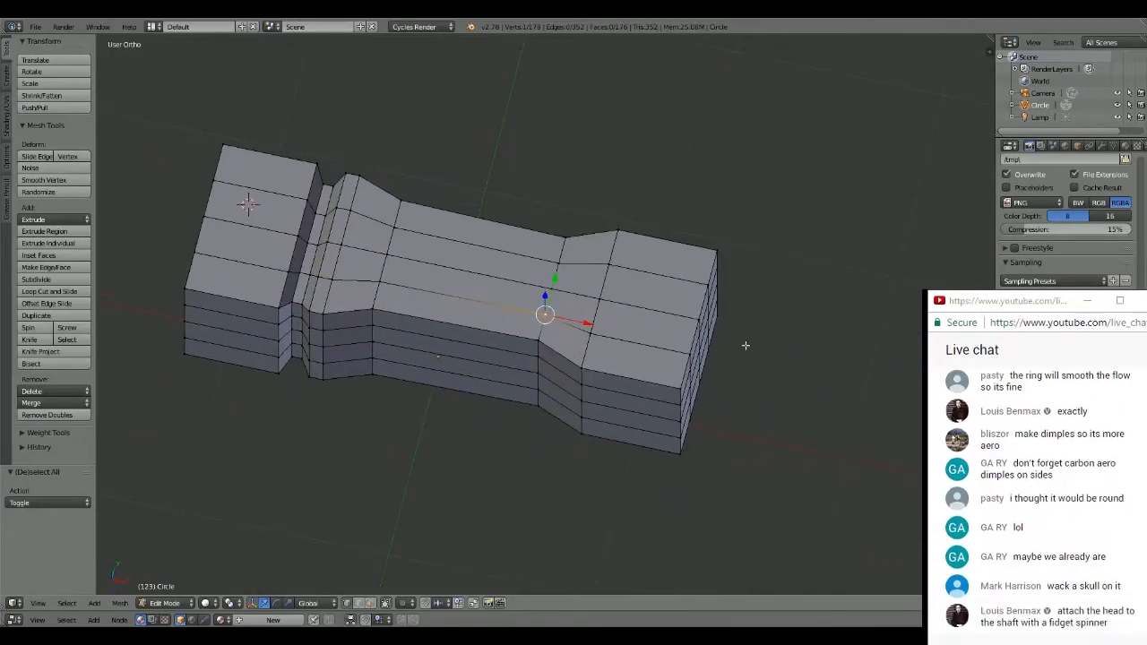
pyautogui.moveTo(745, 344); pyautogui.dragTo(419, 277, button='middle')
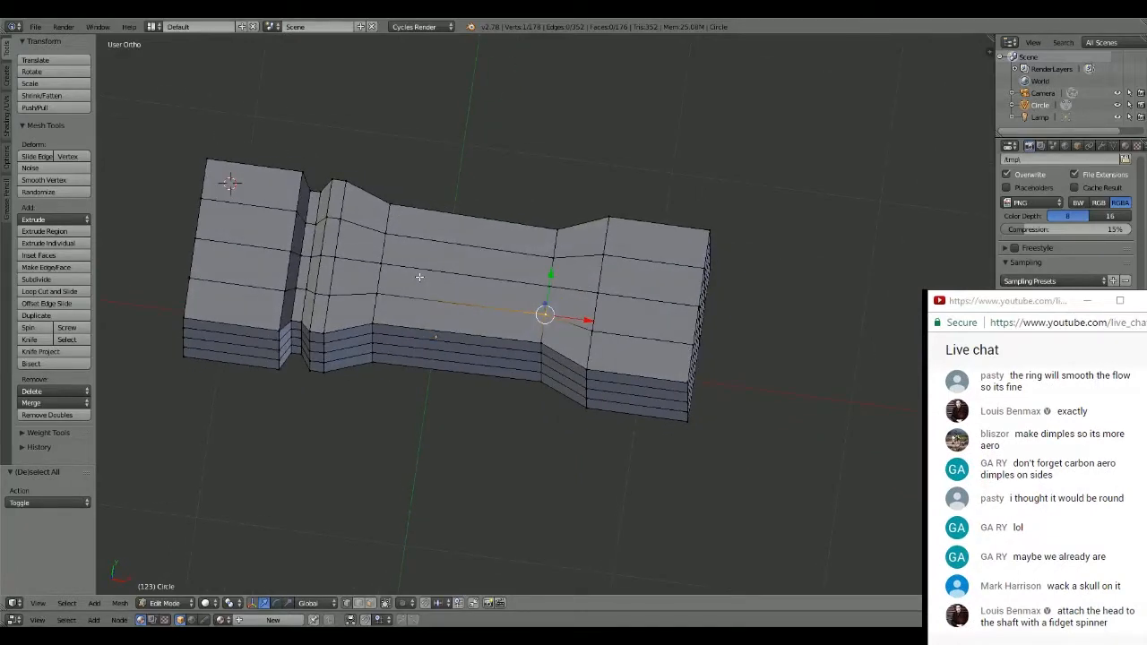
pyautogui.moveTo(418, 277); pyautogui.dragTo(439, 296, button='middle')
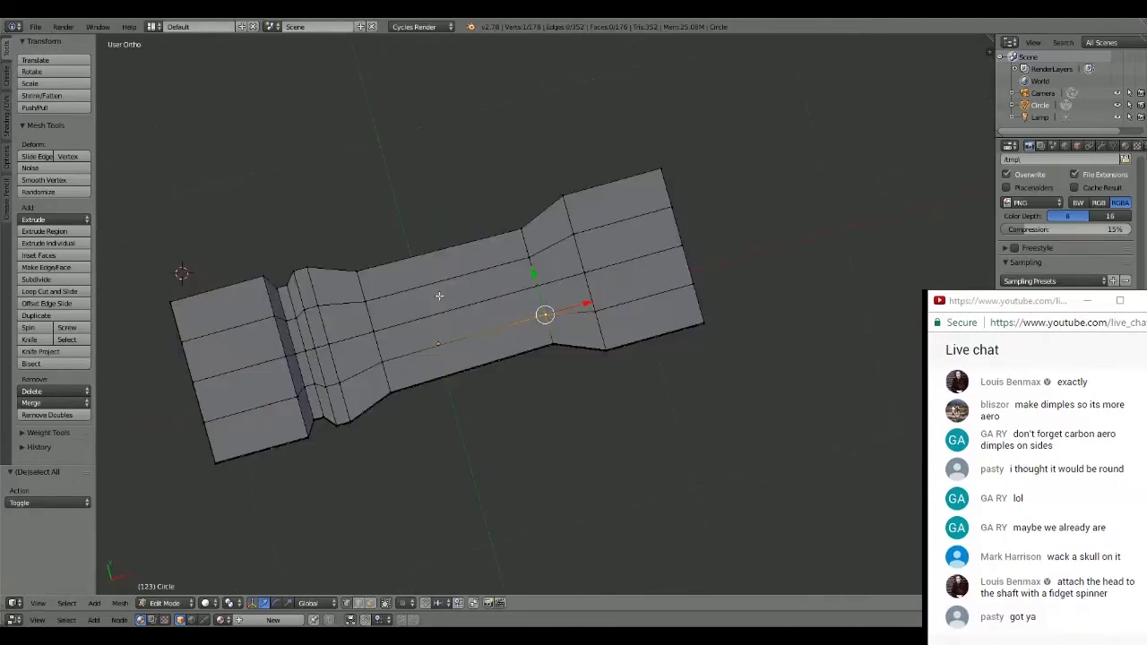
pyautogui.press('KP_7')
pyautogui.keyDown('shift'); pyautogui.moveTo(350, 307); pyautogui.dragTo(505, 263, button='middle'); pyautogui.keyUp('shift')
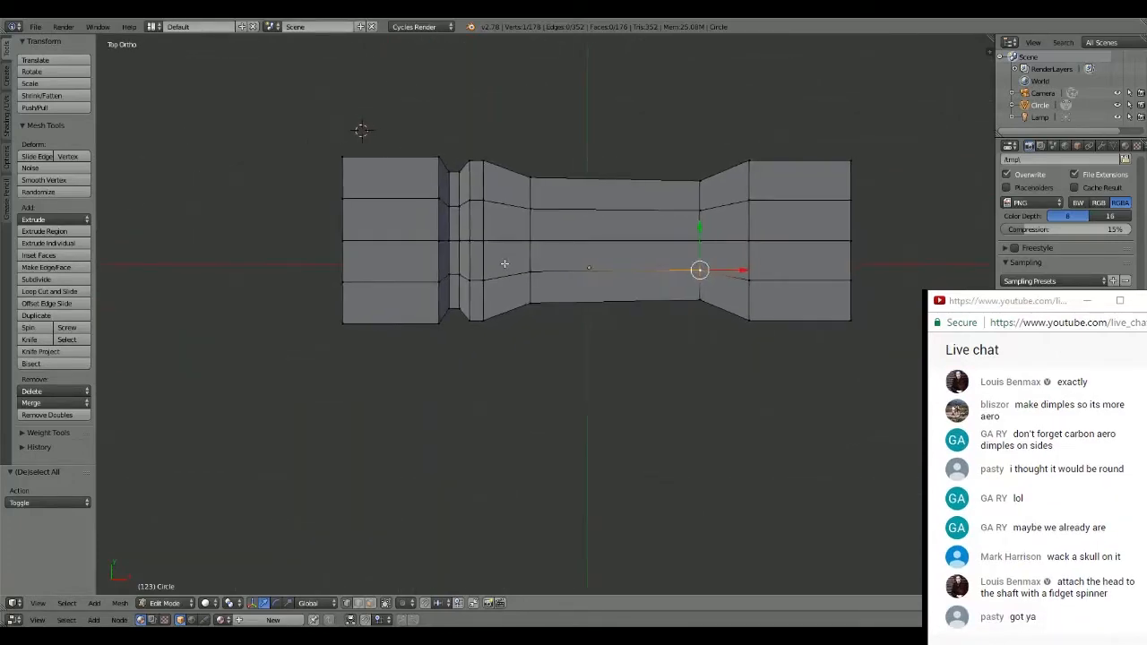
pyautogui.scroll(3, 448, 248)
pyautogui.keyDown('shift'); pyautogui.moveTo(393, 230); pyautogui.dragTo(811, 415, button='middle'); pyautogui.keyUp('shift')
pyautogui.moveTo(659, 296); pyautogui.dragTo(559, 407, button='middle')
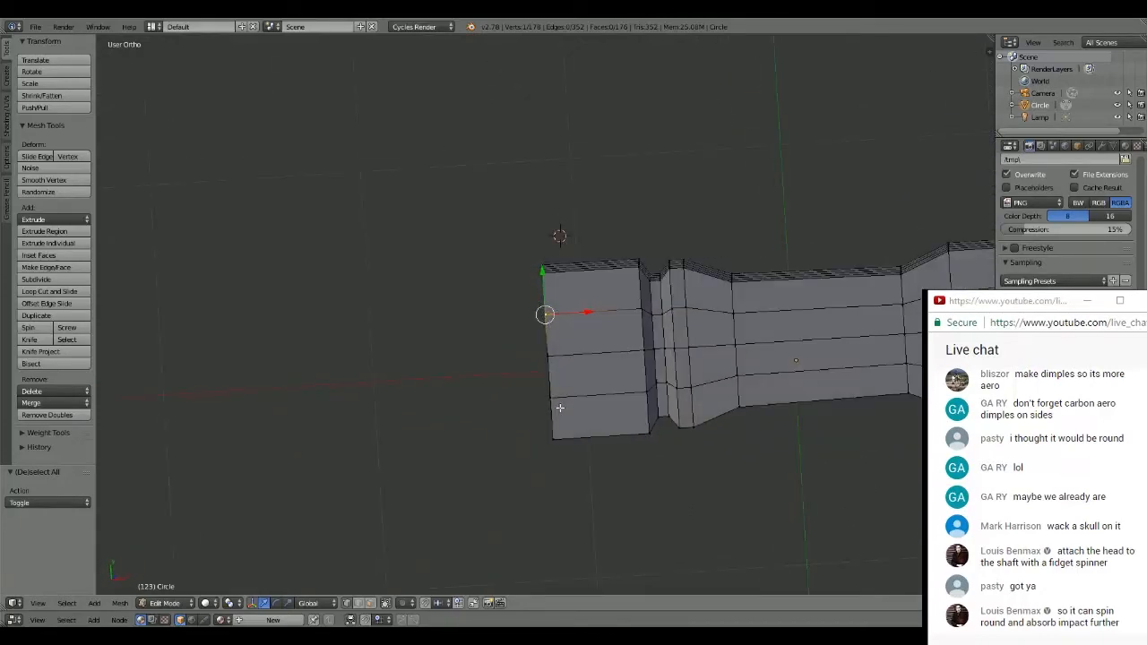
# - Add one loop cut around the middle of the end block beside the groove
pyautogui.hotkey('ctrl', 'r')
pyautogui.click(612, 286)
pyautogui.click(612, 287)
pyautogui.moveTo(612, 287); pyautogui.dragTo(610, 329, button='middle')
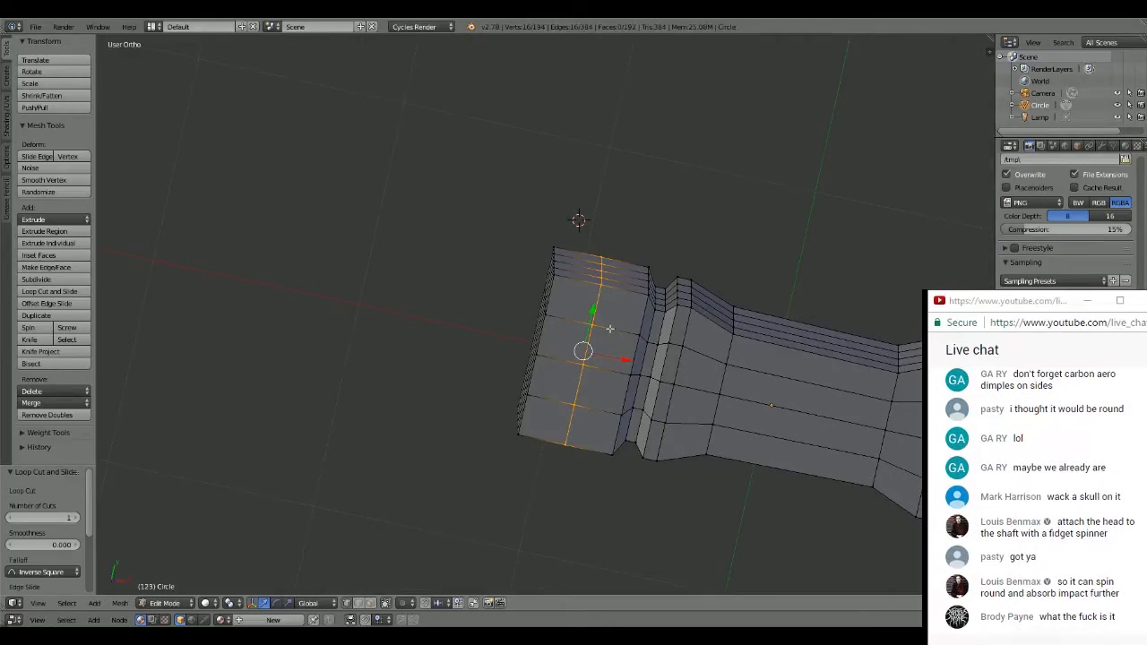
# - Select all perimeter vertices of the end face beside the groove and scale them to about 0.896
pyautogui.keyDown('alt'); pyautogui.rightClick(547, 315); pyautogui.keyUp('alt')
pyautogui.keyDown('alt'); pyautogui.rightClick(543, 336); pyautogui.keyUp('alt')
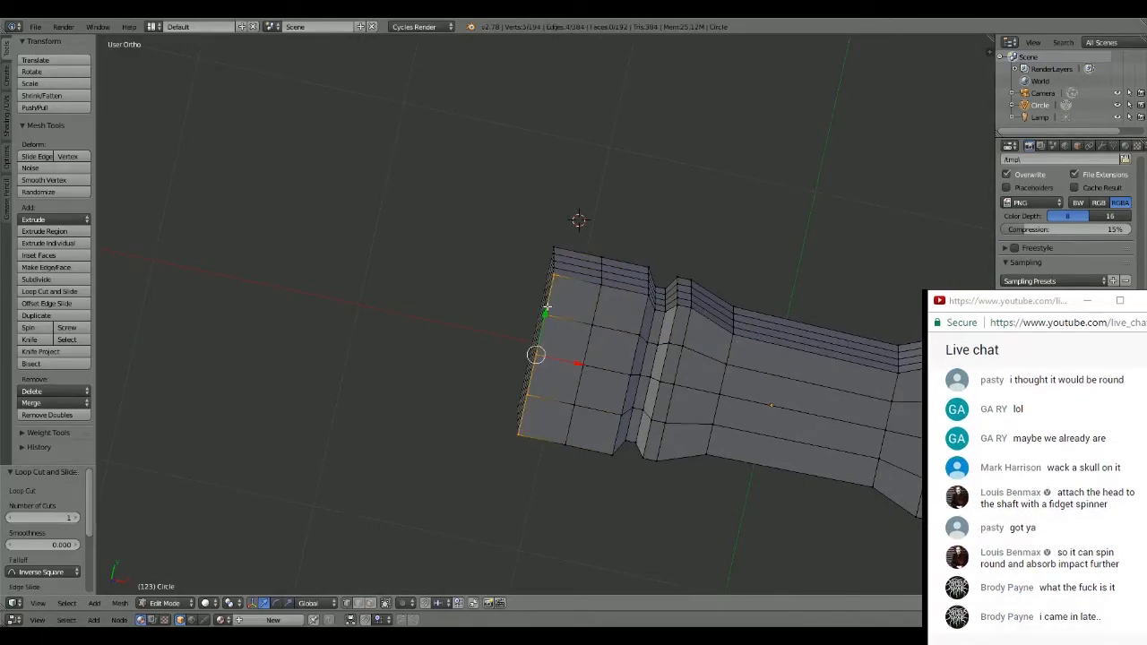
pyautogui.moveTo(543, 339); pyautogui.dragTo(570, 300, button='middle')
pyautogui.keyDown('alt'); pyautogui.rightClick(557, 274); pyautogui.keyUp('alt')
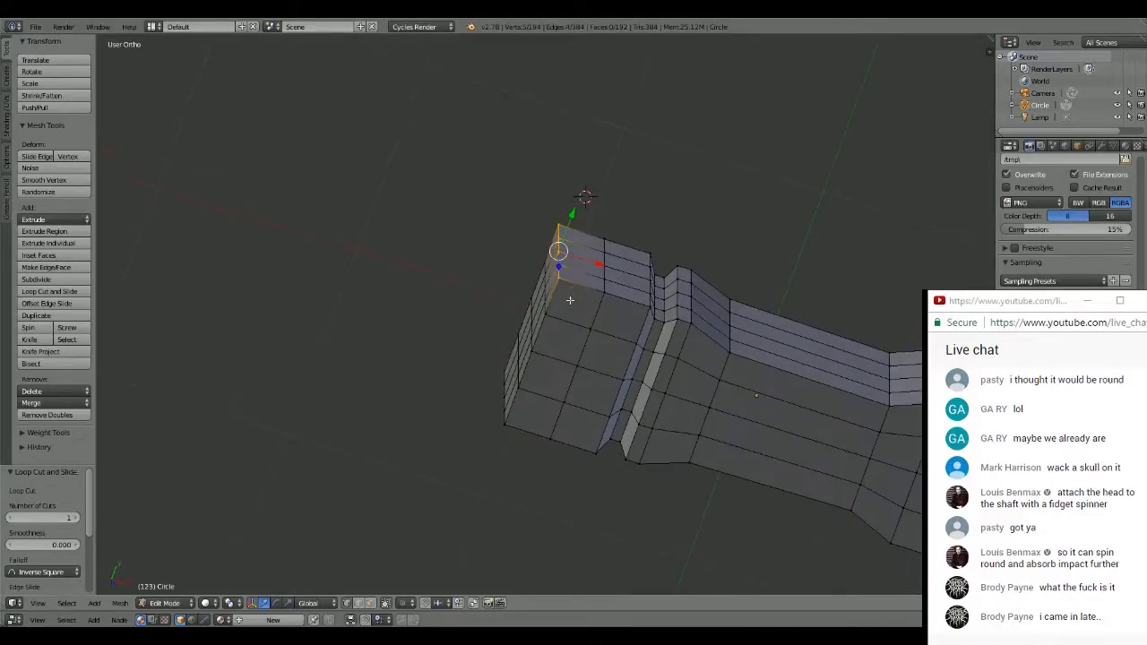
pyautogui.keyDown('shift'); pyautogui.rightClick(549, 314); pyautogui.keyUp('shift')
pyautogui.keyDown('shift'); pyautogui.rightClick(531, 351); pyautogui.keyUp('shift')
pyautogui.keyDown('shift'); pyautogui.rightClick(518, 389); pyautogui.keyUp('shift')
pyautogui.keyDown('shift'); pyautogui.rightClick(506, 421); pyautogui.keyUp('shift')
pyautogui.moveTo(506, 421); pyautogui.dragTo(594, 440, button='middle')
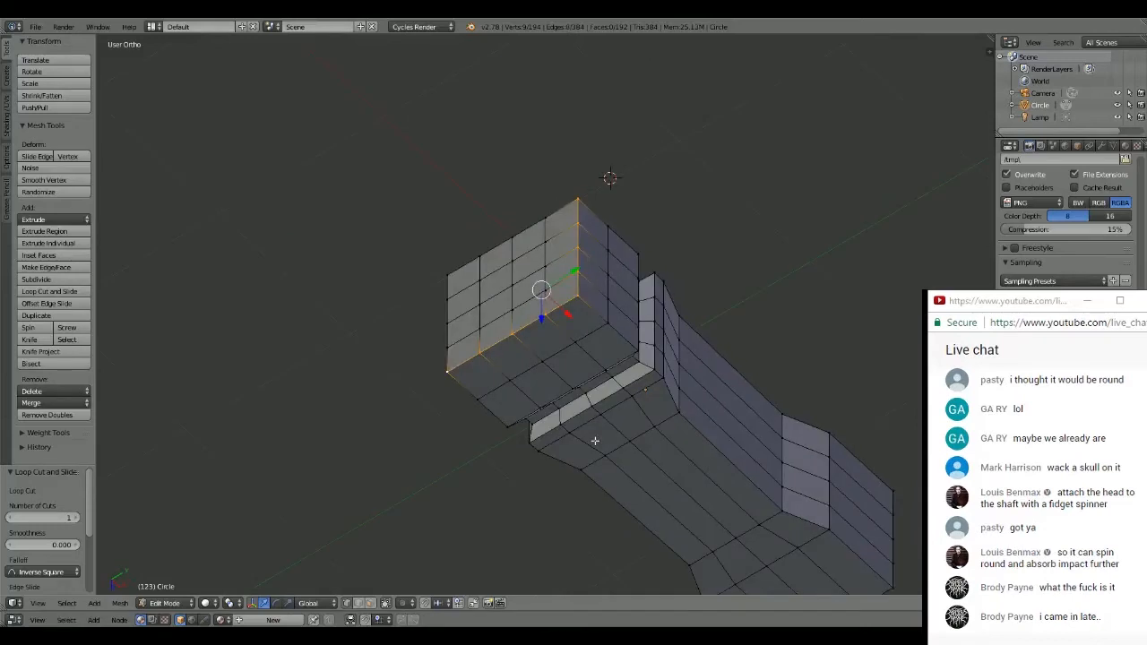
pyautogui.keyDown('shift'); pyautogui.rightClick(448, 346); pyautogui.keyUp('shift')
pyautogui.keyDown('shift'); pyautogui.rightClick(448, 320); pyautogui.keyUp('shift')
pyautogui.keyDown('shift'); pyautogui.rightClick(448, 297); pyautogui.keyUp('shift')
pyautogui.keyDown('shift'); pyautogui.rightClick(449, 270); pyautogui.keyUp('shift')
pyautogui.keyDown('shift'); pyautogui.rightClick(480, 254); pyautogui.keyUp('shift')
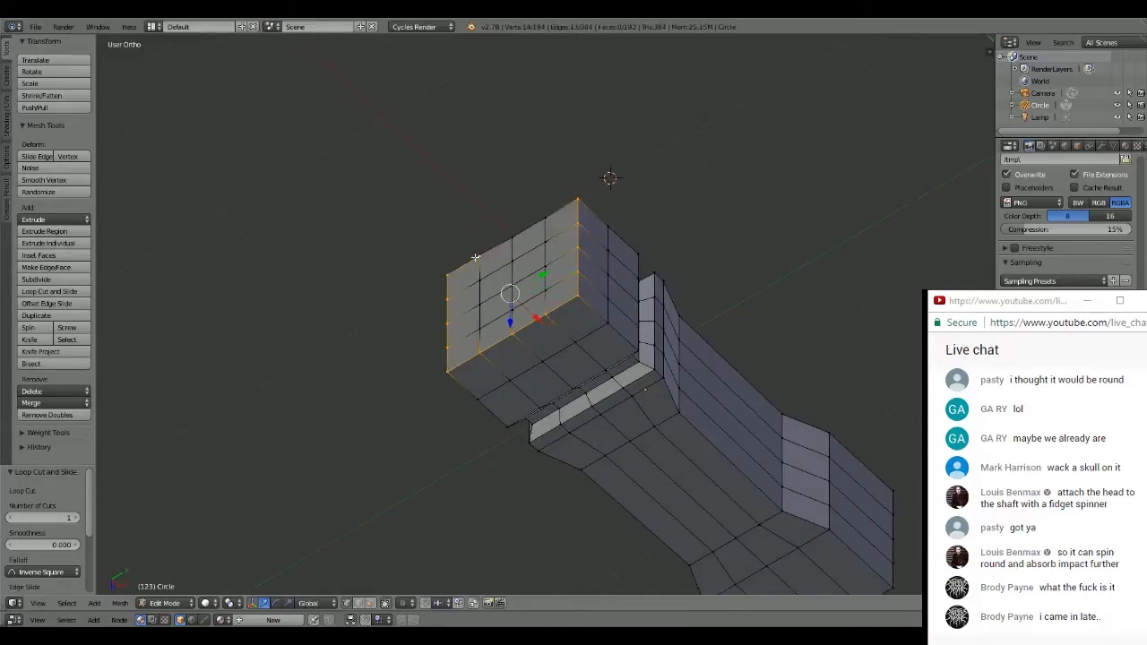
pyautogui.keyDown('shift'); pyautogui.rightClick(511, 235); pyautogui.keyUp('shift')
pyautogui.keyDown('shift'); pyautogui.rightClick(545, 218); pyautogui.keyUp('shift')
pyautogui.press('s')
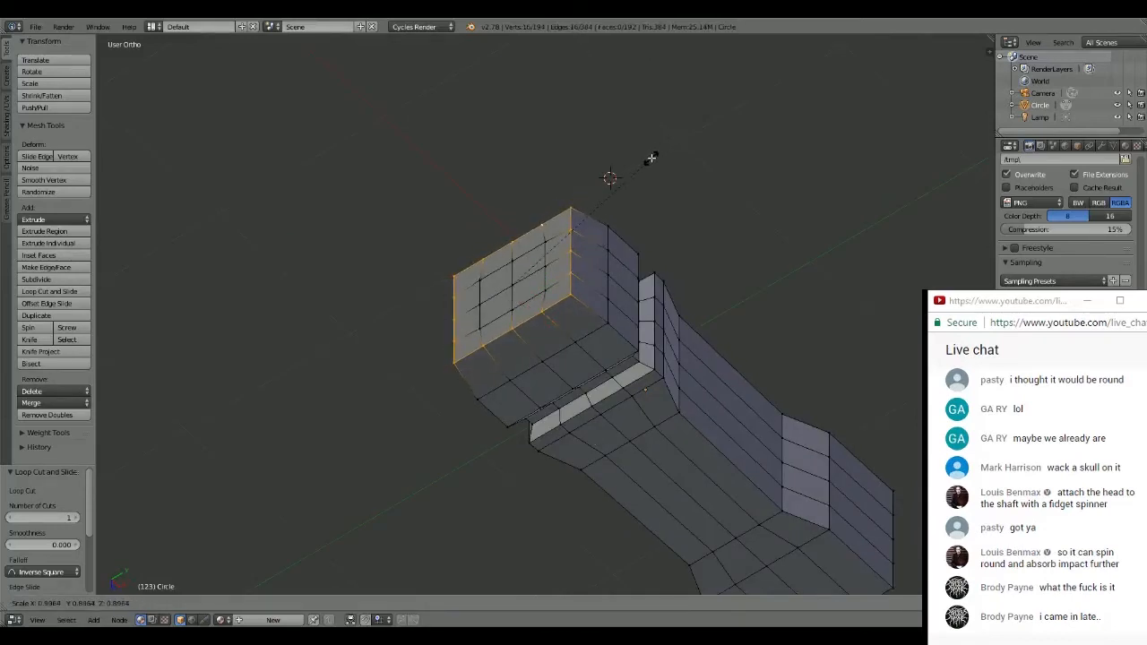
pyautogui.click(650, 159)
# - Examine the tapered end against the rest of the head from the top view and from below
pyautogui.moveTo(651, 158); pyautogui.dragTo(663, 234, button='middle')
pyautogui.press('KP_7')
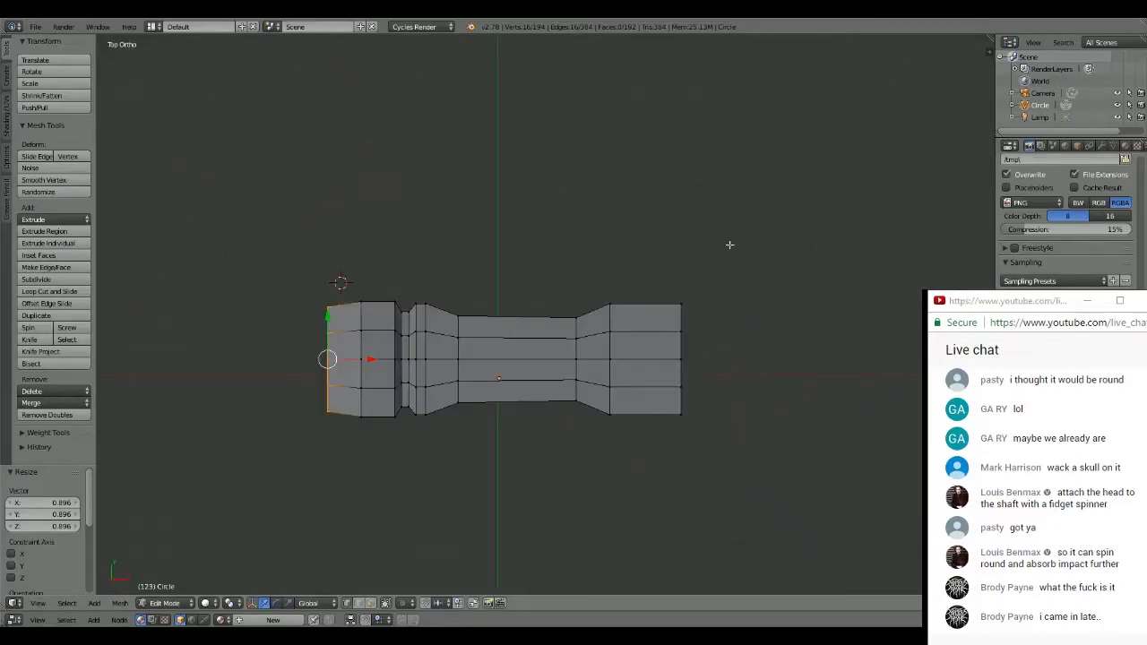
pyautogui.keyDown('shift'); pyautogui.moveTo(514, 302); pyautogui.dragTo(577, 266, button='middle'); pyautogui.keyUp('shift')
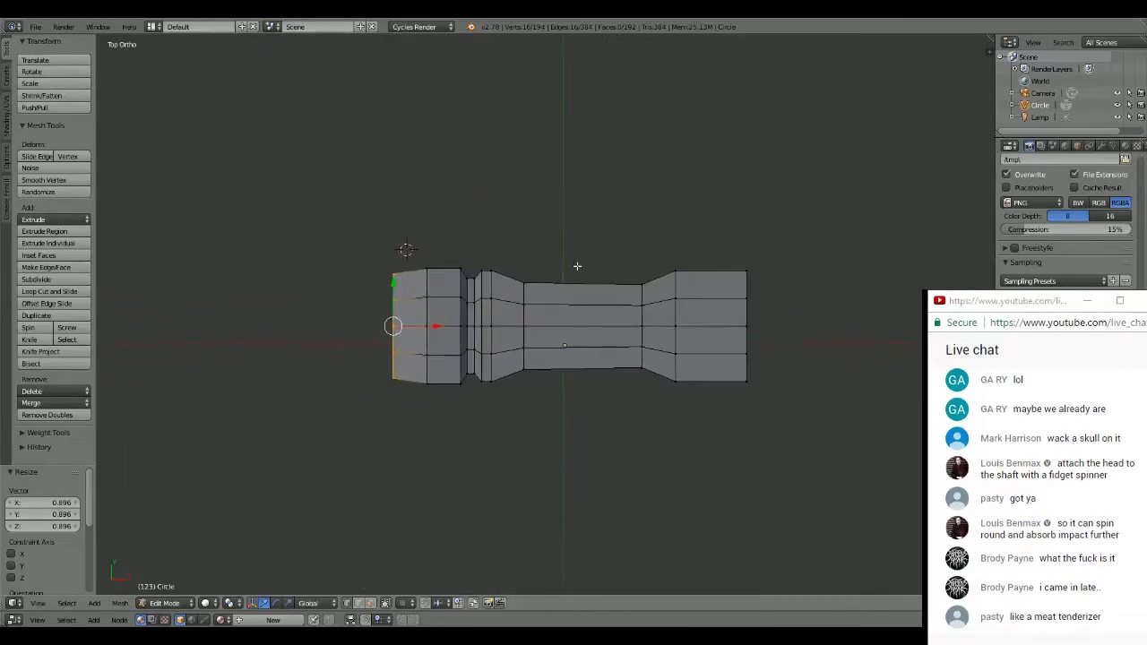
pyautogui.keyDown('shift'); pyautogui.moveTo(592, 344); pyautogui.dragTo(621, 263, button='middle'); pyautogui.keyUp('shift')
pyautogui.scroll(3, 609, 288)
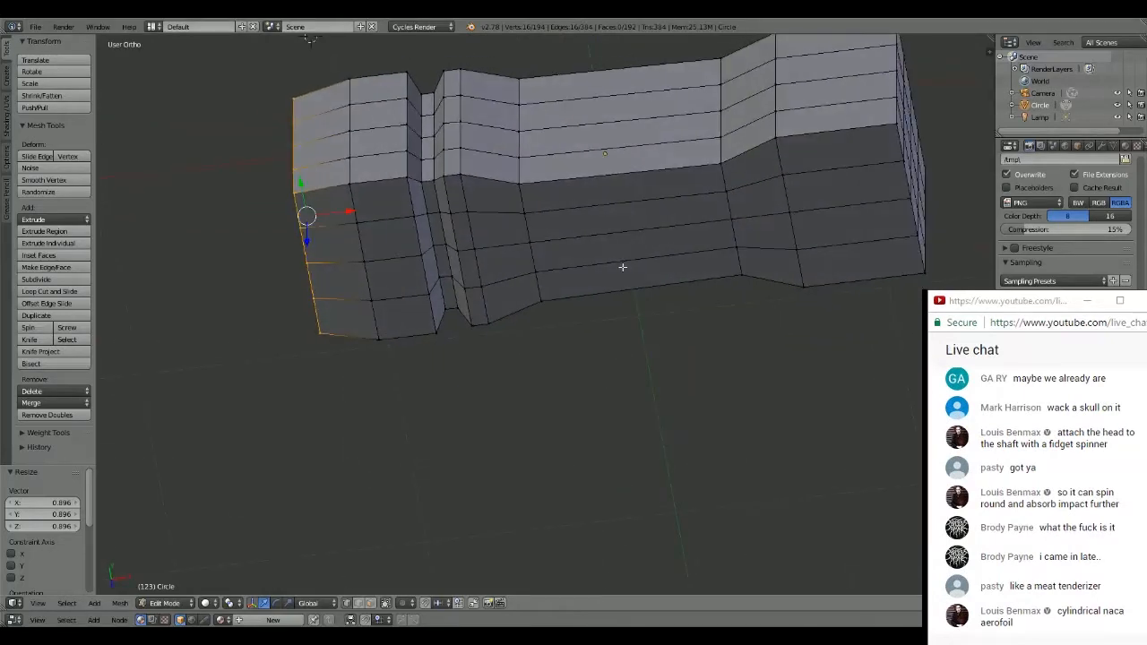
pyautogui.press('KP_7')
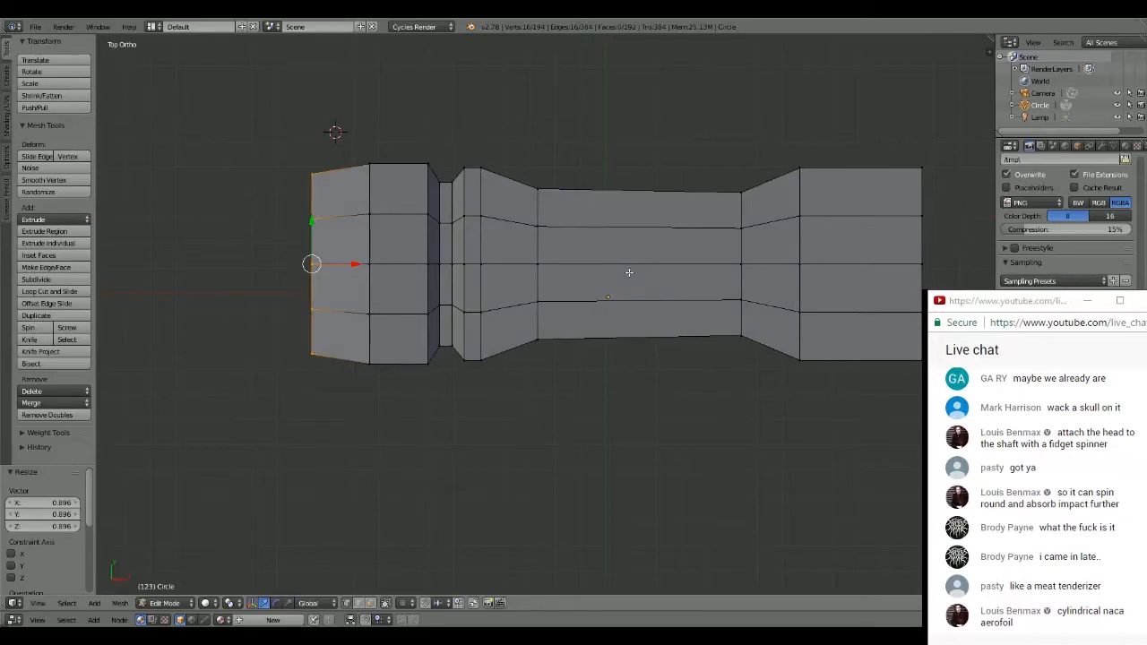
pyautogui.keyDown('shift'); pyautogui.moveTo(779, 200); pyautogui.dragTo(713, 196, button='middle'); pyautogui.keyUp('shift')
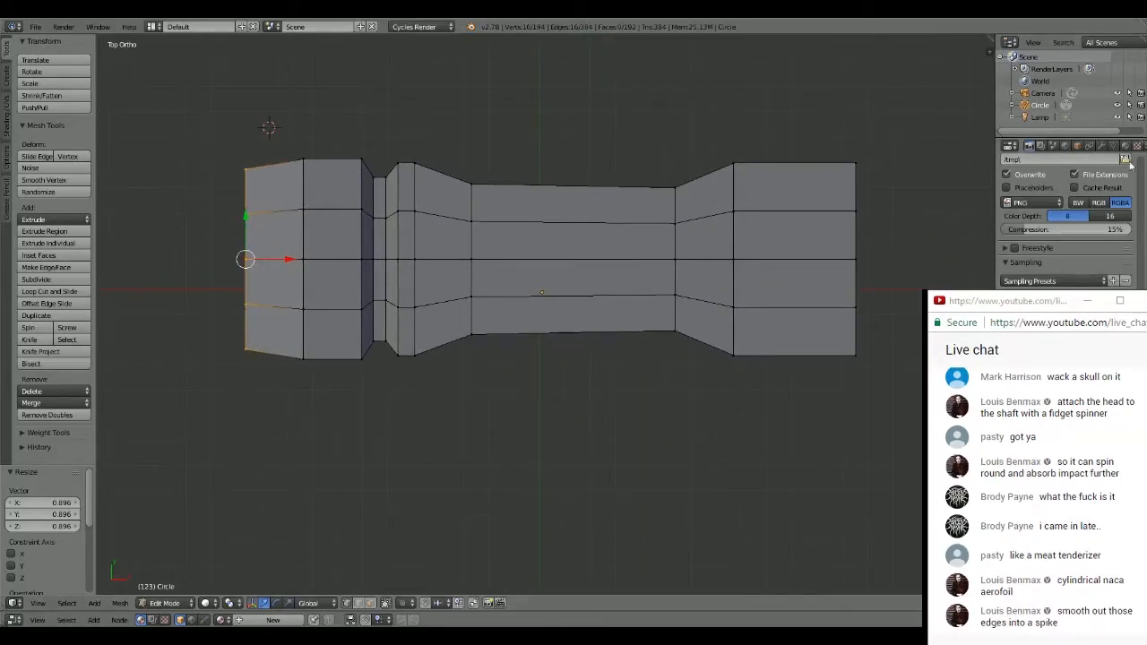
# - Add a Subdivision Surface modifier to the hammer head and check the smoothed shape from the top view
pyautogui.click(1101, 145)
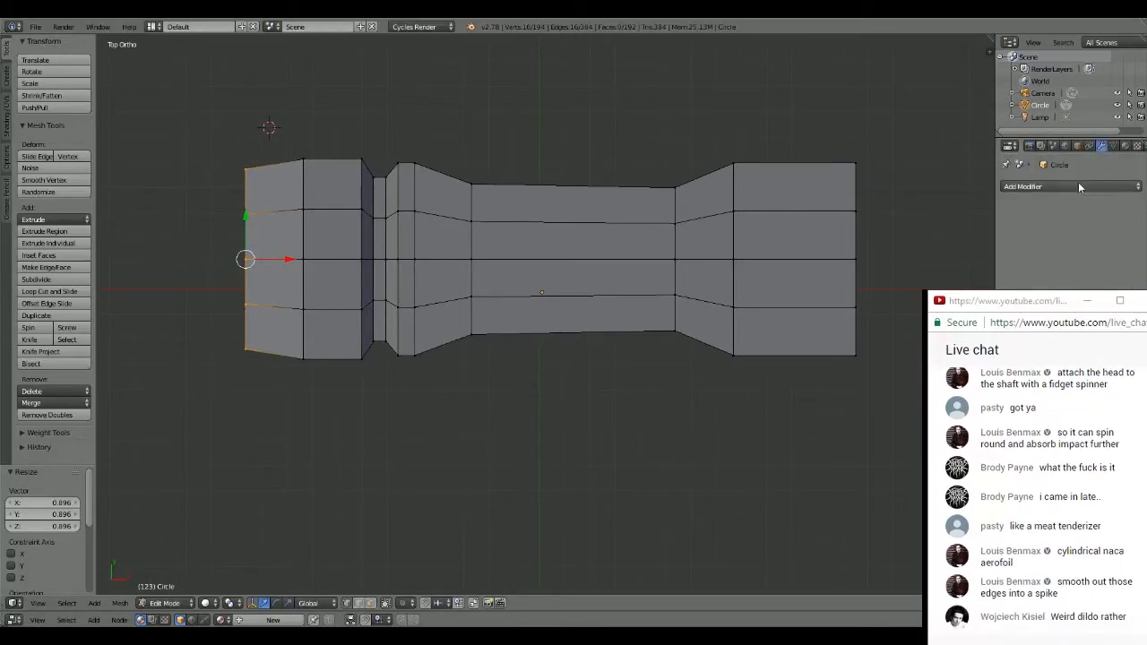
pyautogui.click(1070, 187)
pyautogui.click(903, 386)
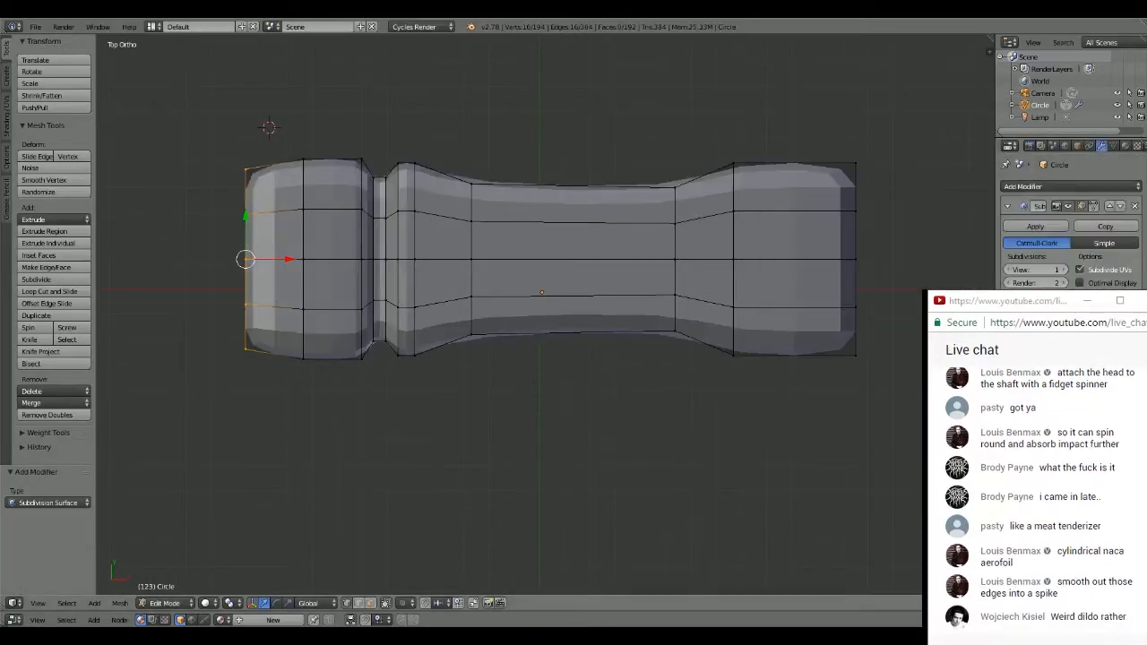
pyautogui.moveTo(573, 235); pyautogui.dragTo(560, 216, button='middle')
pyautogui.press('KP_7')
pyautogui.scroll(-1, 573, 219)
pyautogui.scroll(1, 565, 213)
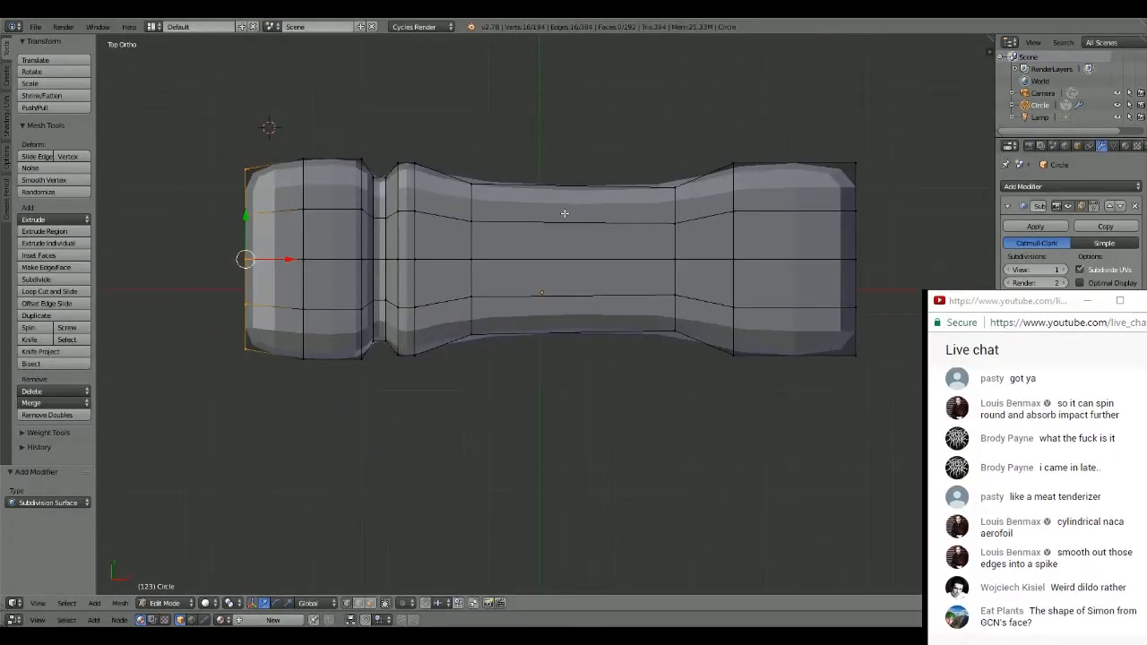
# - Set the Subdivision Surface modifier's view subdivisions to 3 and check the smoothed head from several angles
pyautogui.click(1062, 270)
pyautogui.click(1063, 270)
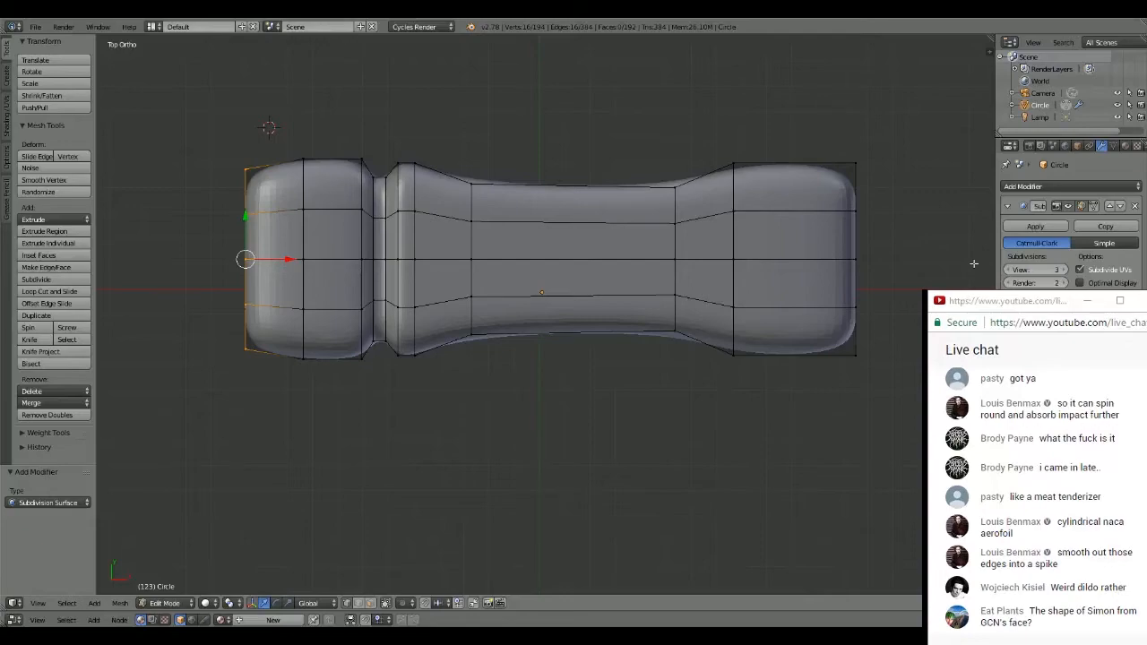
pyautogui.moveTo(974, 263); pyautogui.dragTo(500, 149, button='middle')
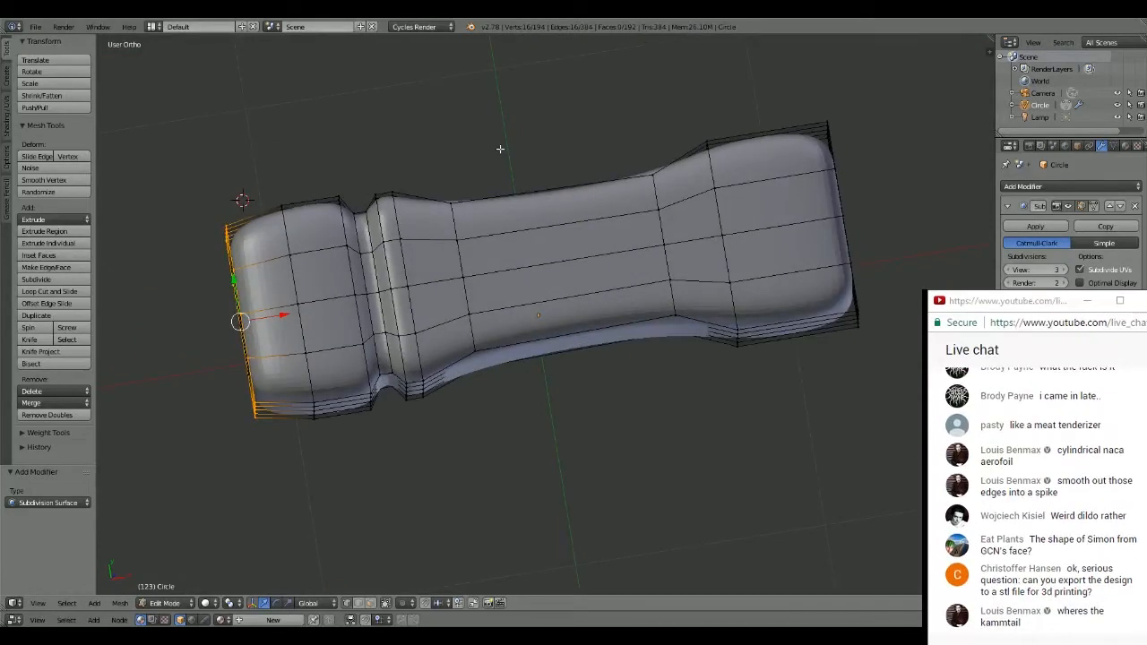
pyautogui.moveTo(500, 149); pyautogui.dragTo(447, 156, button='middle')
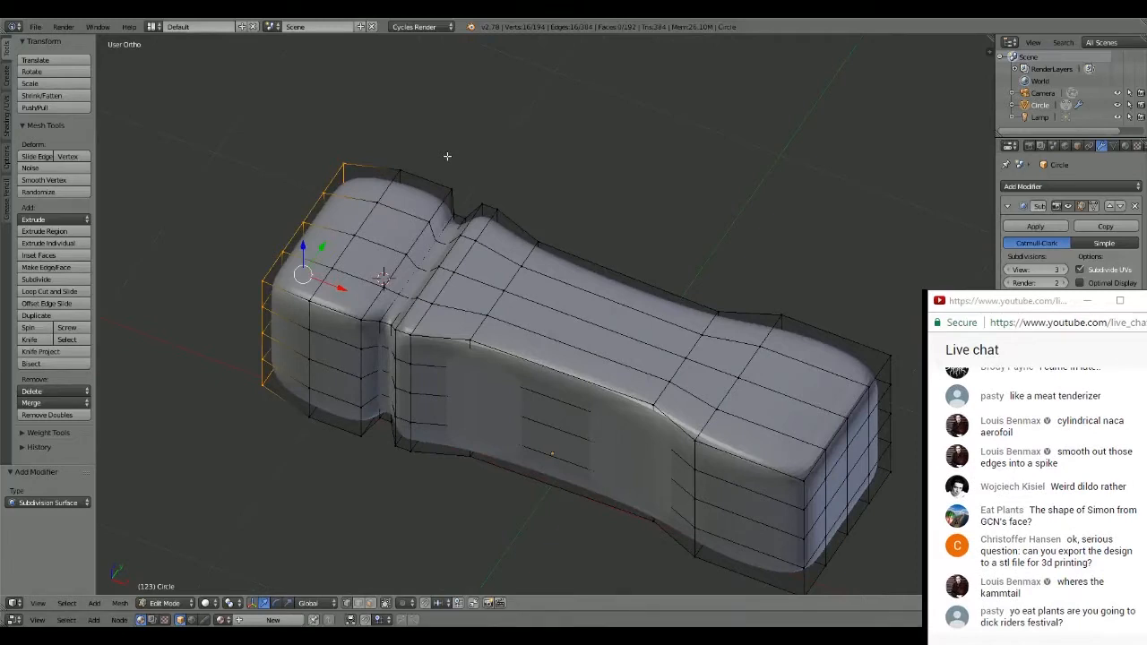
pyautogui.press('KP_7')
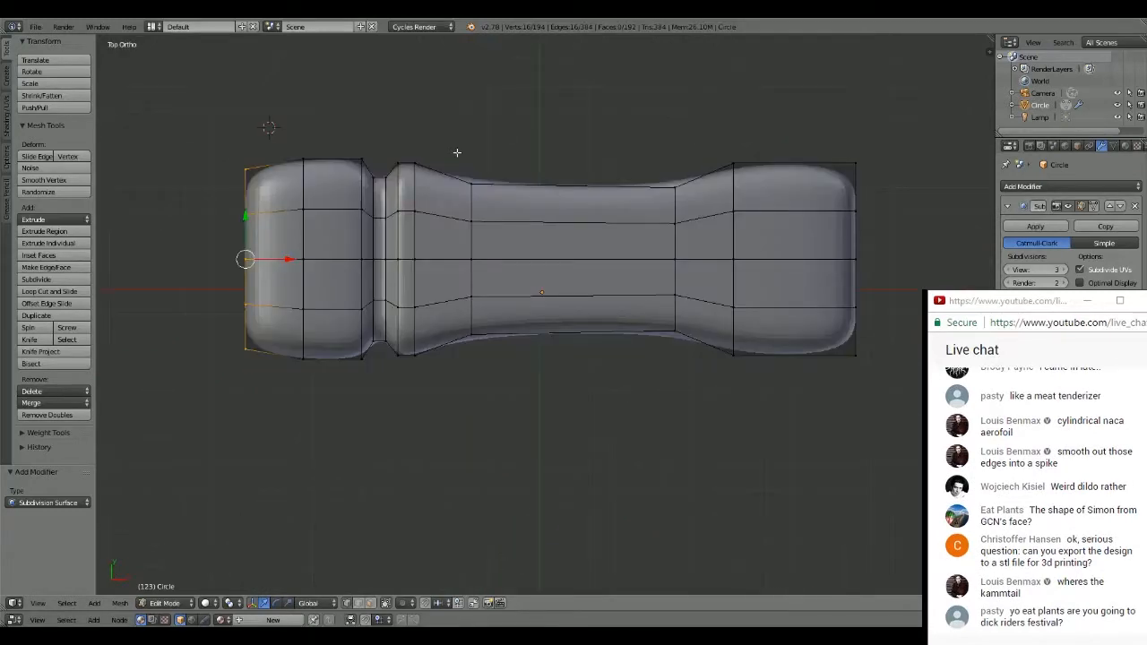
# - Select all edge loops that form the groove, from one rim to the other
pyautogui.keyDown('shift'); pyautogui.moveTo(660, 178); pyautogui.dragTo(624, 181, button='middle'); pyautogui.keyUp('shift')
pyautogui.moveTo(350, 143); pyautogui.dragTo(345, 145, button='middle')
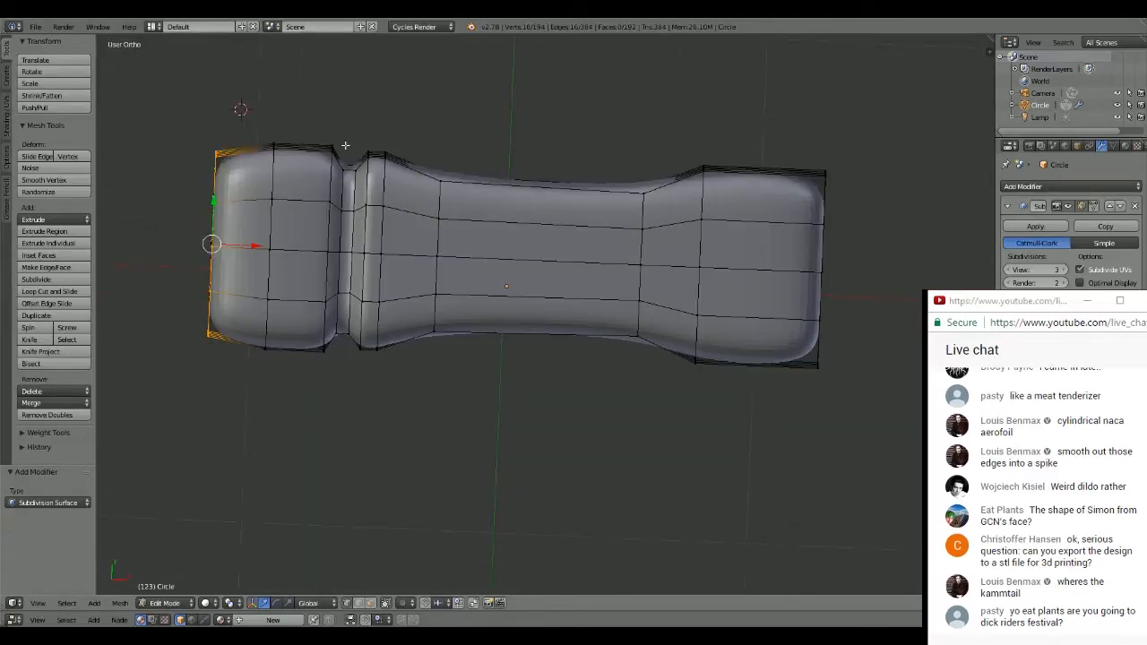
pyautogui.keyDown('alt'); pyautogui.rightClick(331, 170); pyautogui.keyUp('alt')
pyautogui.keyDown('shift'); pyautogui.rightClick(341, 190); pyautogui.keyUp('shift')
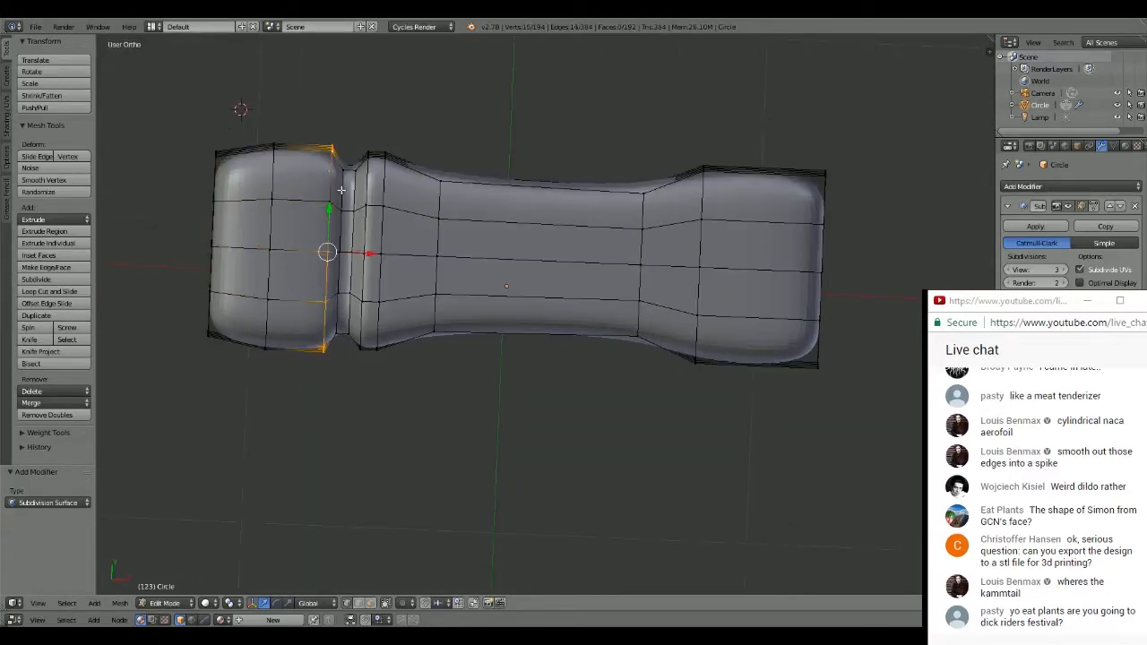
pyautogui.keyDown('alt'); pyautogui.keyDown('shift'); pyautogui.rightClick(339, 207); pyautogui.keyUp('shift'); pyautogui.keyUp('alt')
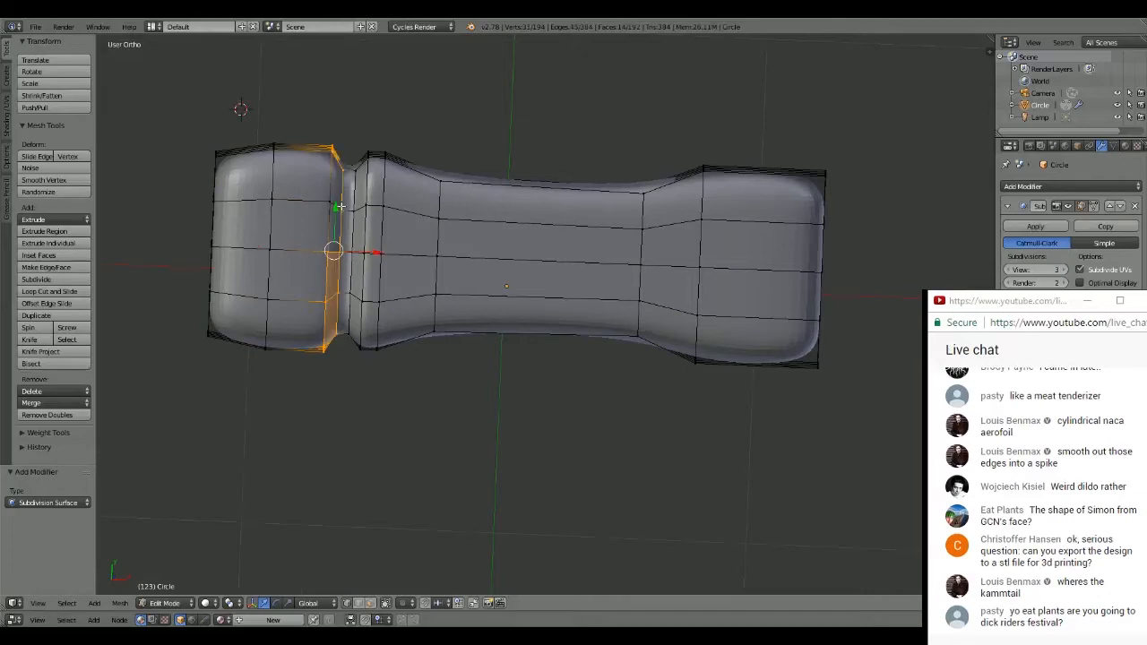
pyautogui.keyDown('alt'); pyautogui.keyDown('shift'); pyautogui.rightClick(341, 199); pyautogui.keyUp('shift'); pyautogui.keyUp('alt')
pyautogui.keyDown('alt'); pyautogui.keyDown('shift'); pyautogui.rightClick(349, 193); pyautogui.keyUp('shift'); pyautogui.keyUp('alt')
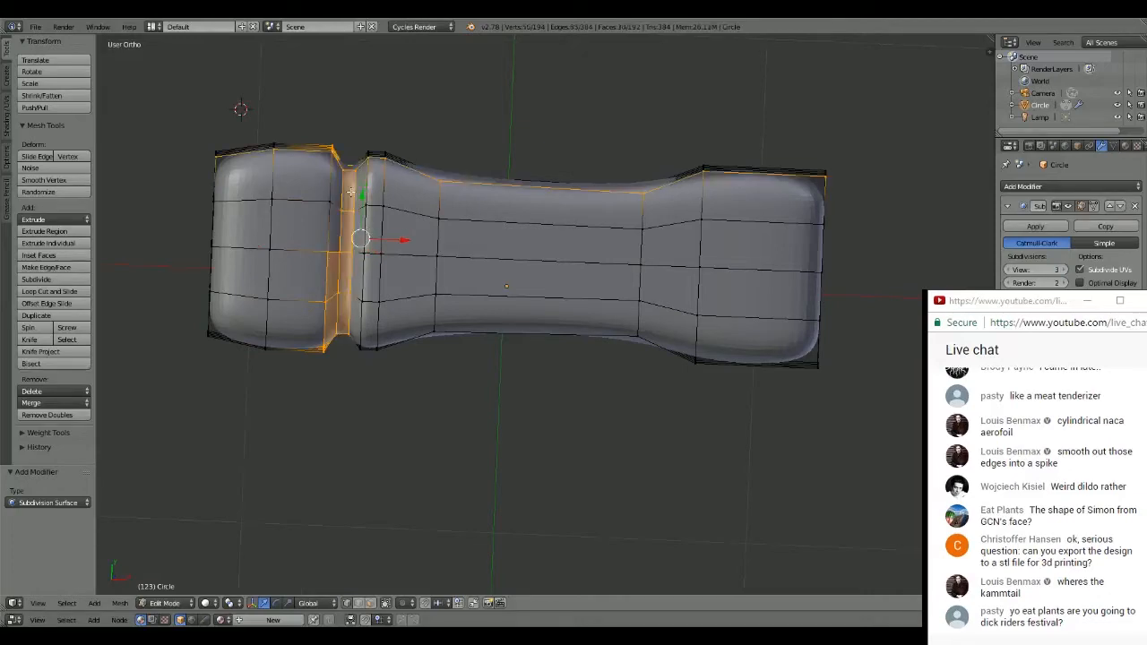
pyautogui.keyDown('alt'); pyautogui.keyDown('shift'); pyautogui.rightClick(351, 193); pyautogui.keyUp('shift'); pyautogui.keyUp('alt')
pyautogui.keyDown('alt'); pyautogui.keyDown('shift'); pyautogui.rightClick(353, 193); pyautogui.keyUp('shift'); pyautogui.keyUp('alt')
pyautogui.keyDown('alt'); pyautogui.keyDown('shift'); pyautogui.rightClick(368, 183); pyautogui.keyUp('shift'); pyautogui.keyUp('alt')
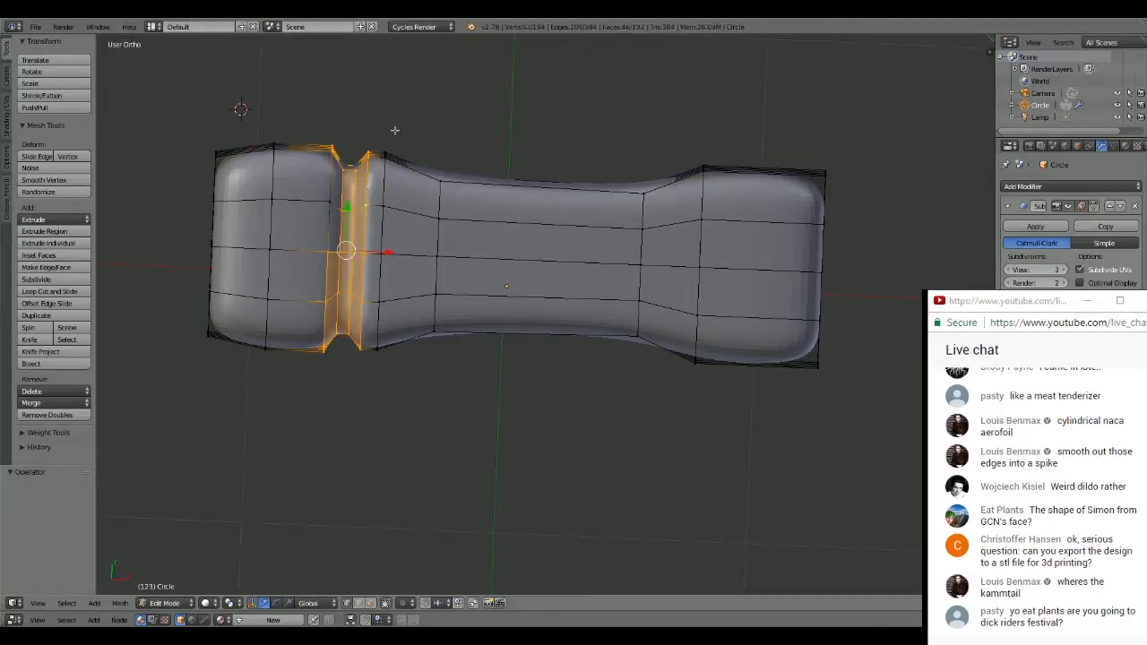
pyautogui.moveTo(395, 131)
pyautogui.mouseDown(button='middle')
pyautogui.moveTo(386, 198)
pyautogui.moveTo(401, 99)
pyautogui.moveTo(386, 122)
pyautogui.moveTo(395, 132)
pyautogui.mouseUp(button='middle')
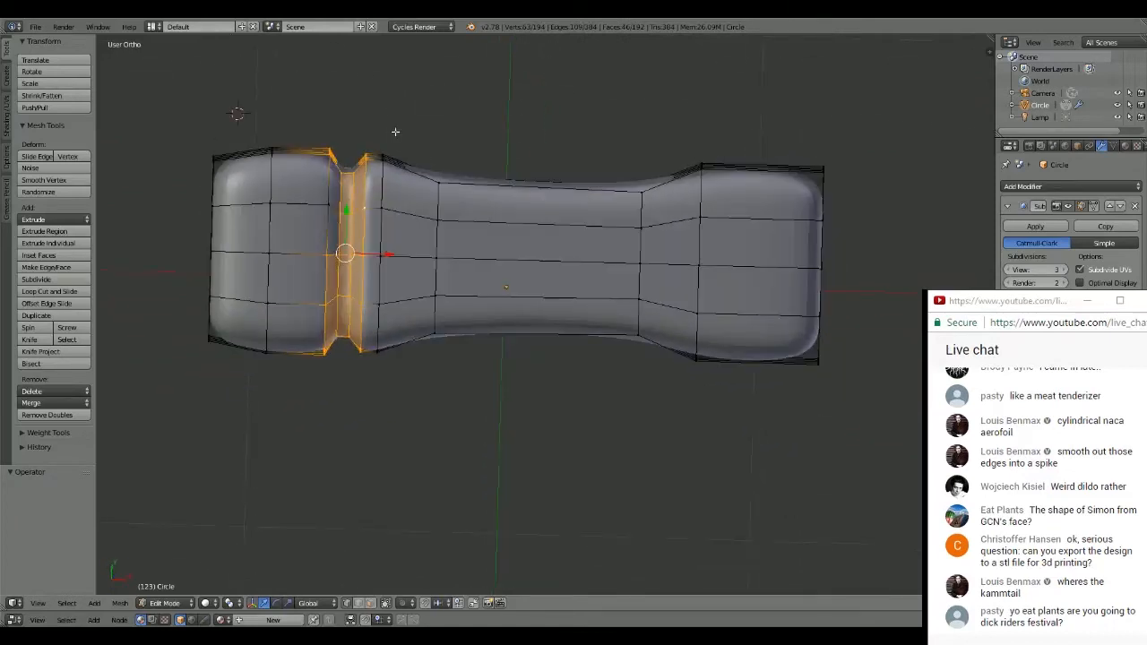
pyautogui.press('e')
pyautogui.click(520, 151)
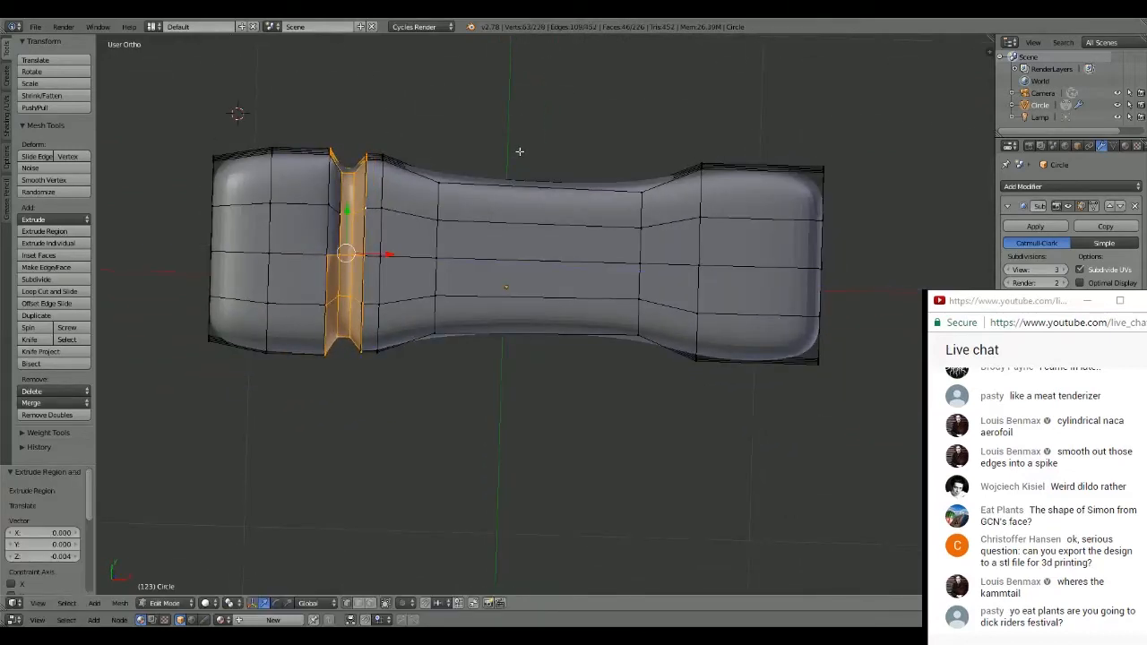
pyautogui.hotkey('ctrl', 'z')
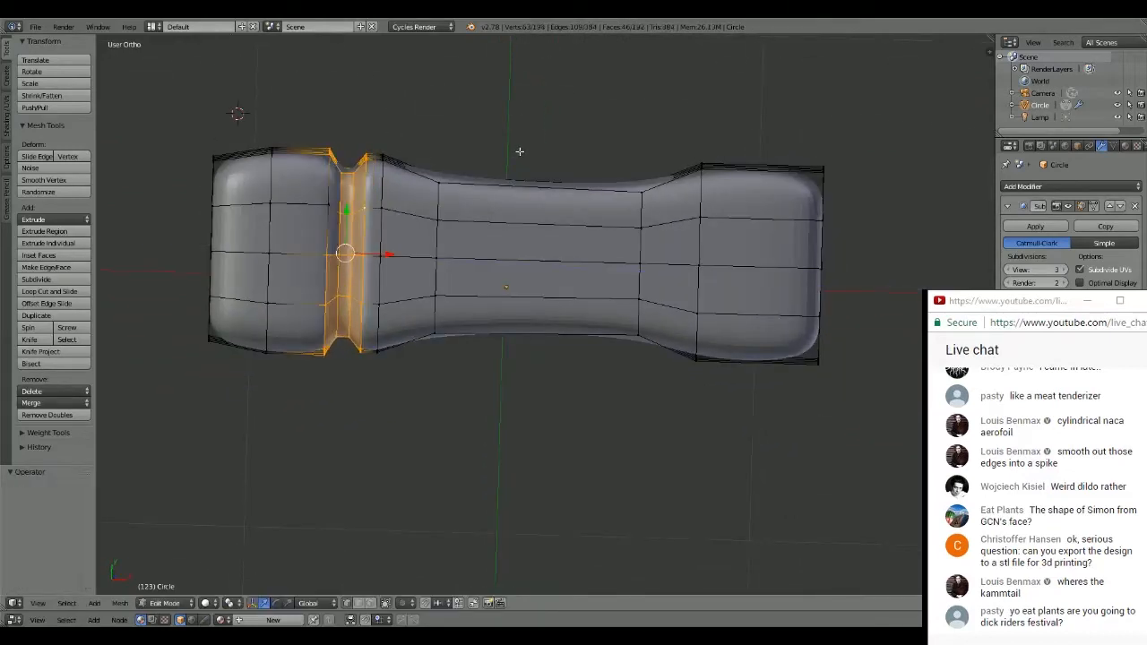
# - Scale the selected groove loops uniformly to about 1.100
pyautogui.press('s')
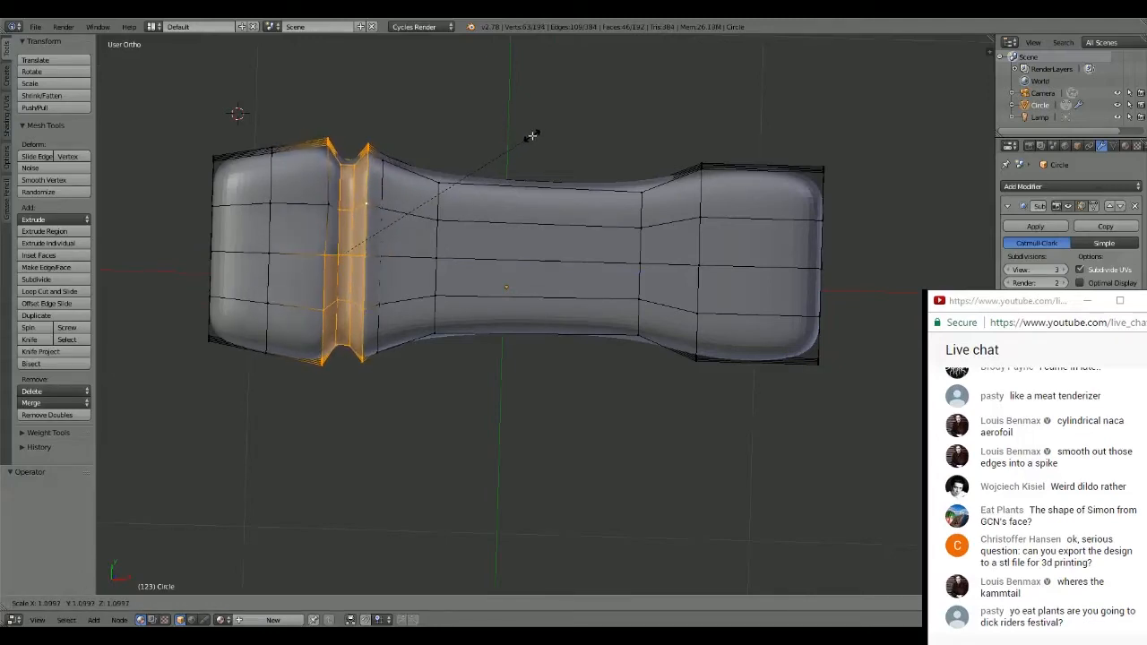
pyautogui.click(532, 136)
pyautogui.moveTo(532, 136); pyautogui.dragTo(450, 200, button='middle')
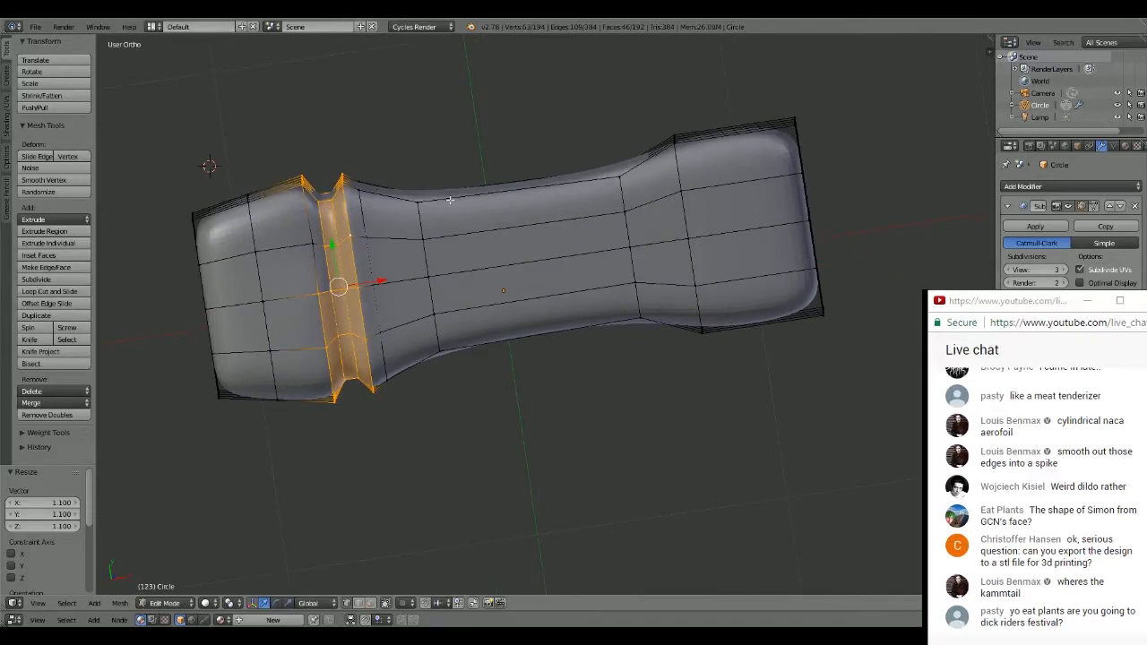
# - Select the edge loop just beyond the groove's rim on the shaft side and scale it to about 1.090
pyautogui.keyDown('alt'); pyautogui.rightClick(361, 189); pyautogui.keyUp('alt')
pyautogui.keyDown('alt'); pyautogui.rightClick(361, 199); pyautogui.keyUp('alt')
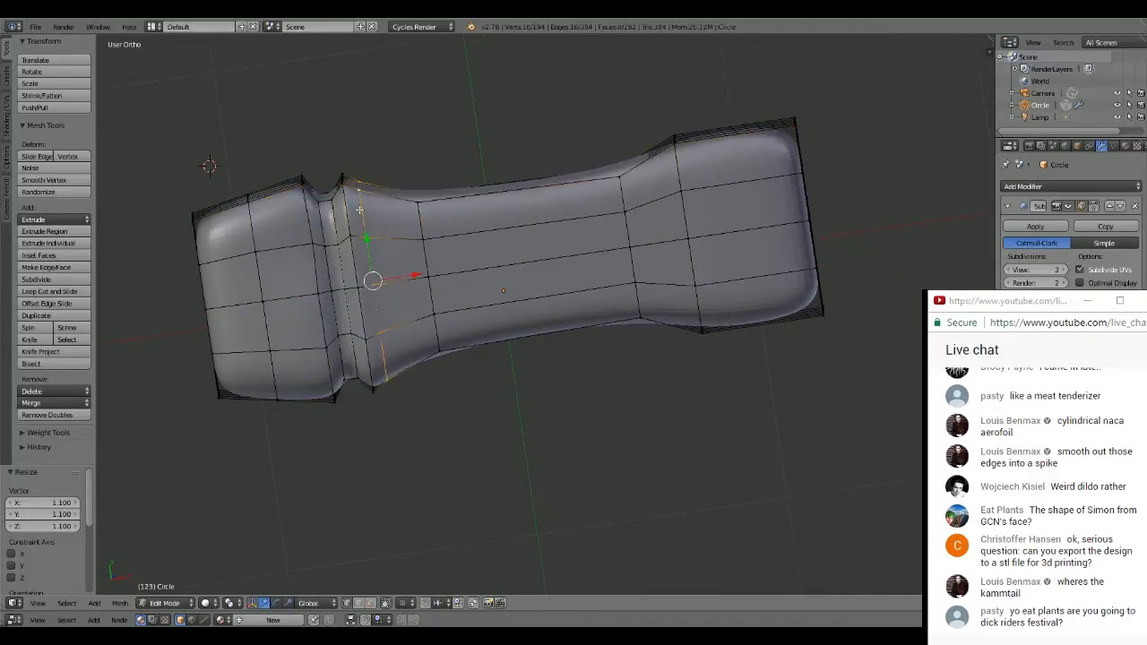
pyautogui.moveTo(362, 195); pyautogui.dragTo(389, 194, button='middle')
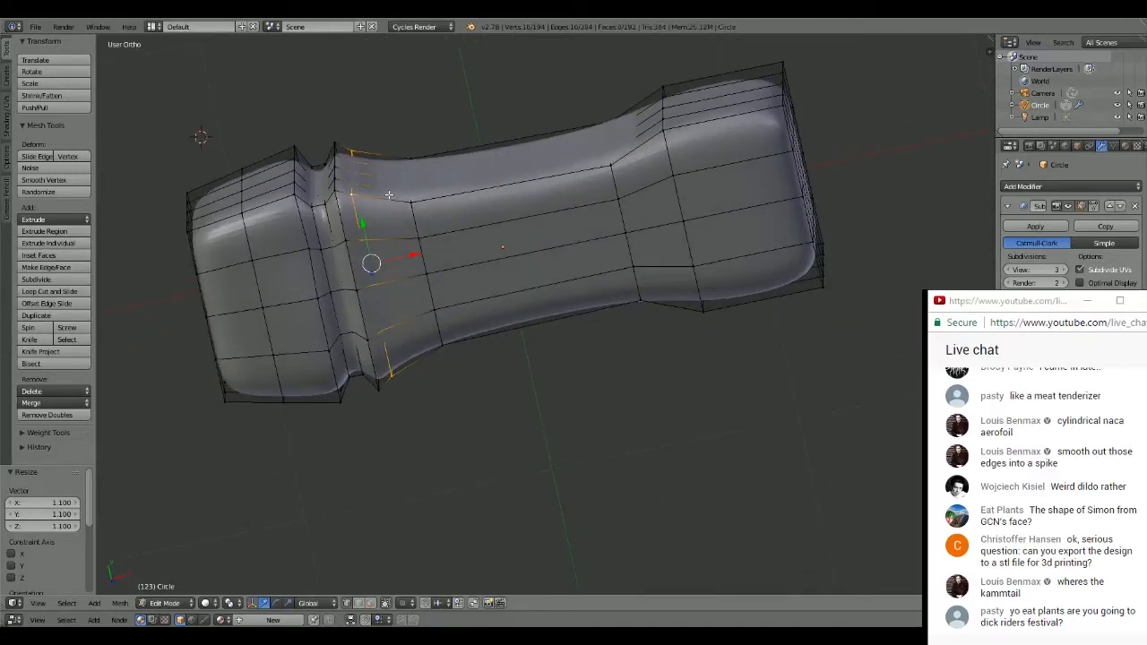
pyautogui.press('s')
pyautogui.click(499, 135)
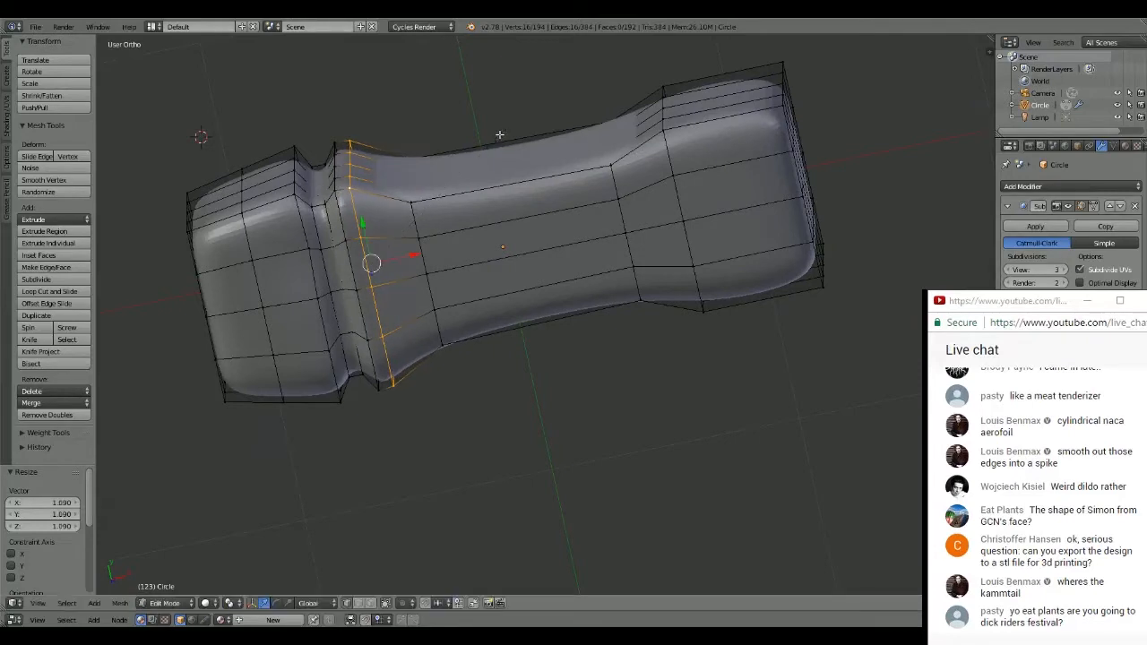
# - Select the loop where the narrow middle section begins near the groove and scale it to about 1.271
pyautogui.keyDown('alt'); pyautogui.rightClick(415, 221); pyautogui.keyUp('alt')
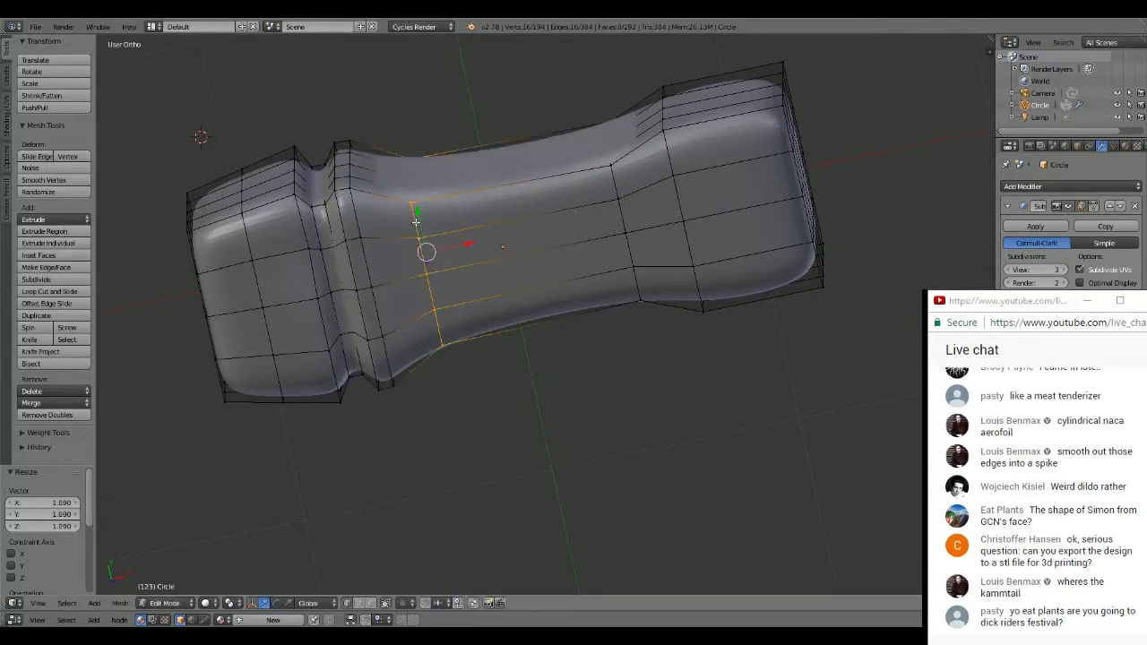
pyautogui.press('s')
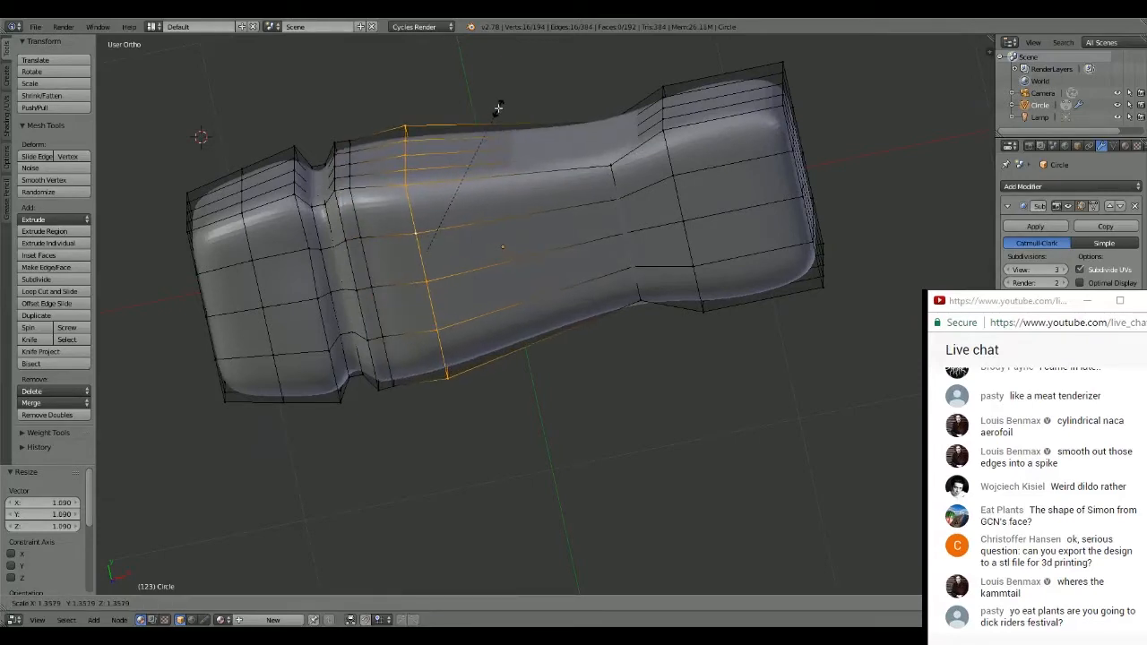
pyautogui.click(494, 117)
pyautogui.moveTo(494, 116); pyautogui.dragTo(511, 119, button='middle')
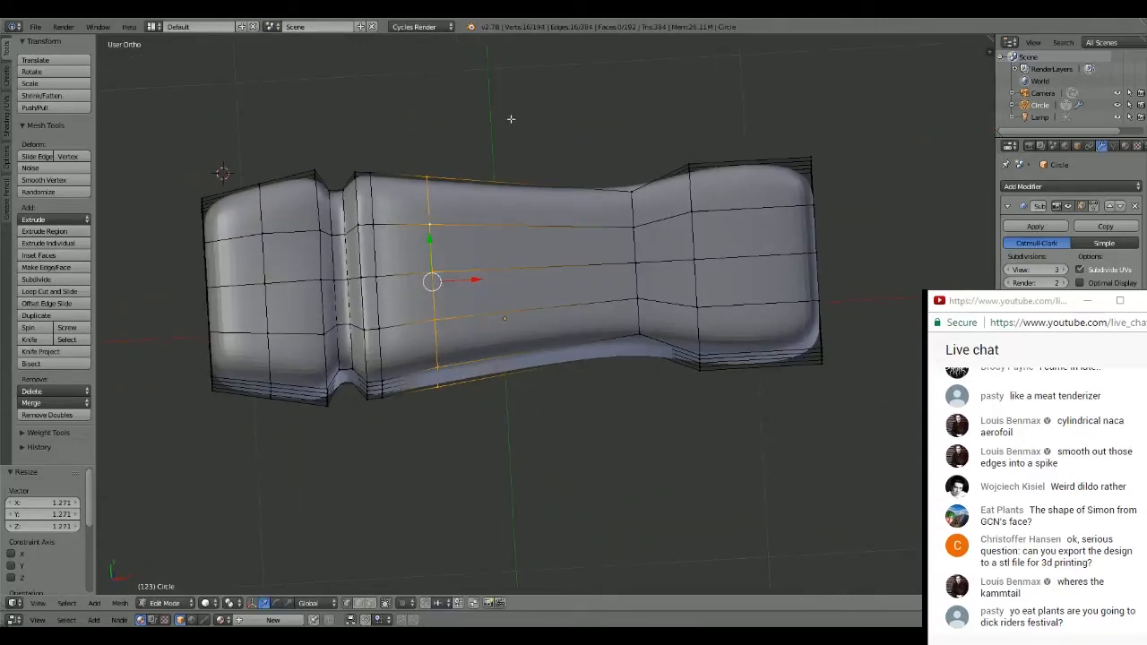
# - Select the edge loop at the start of the end block opposite the groove and scale it to about 0.886
pyautogui.keyDown('alt'); pyautogui.rightClick(693, 180); pyautogui.keyUp('alt')
pyautogui.moveTo(699, 170); pyautogui.dragTo(733, 151, button='middle')
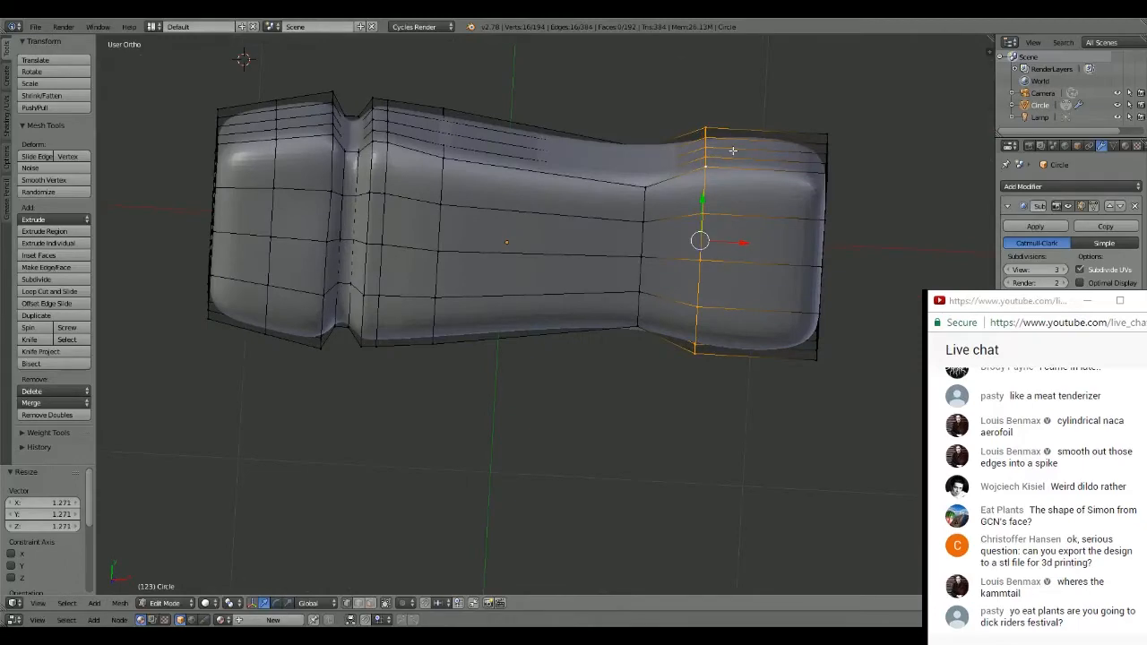
pyautogui.press('s')
pyautogui.click(805, 134)
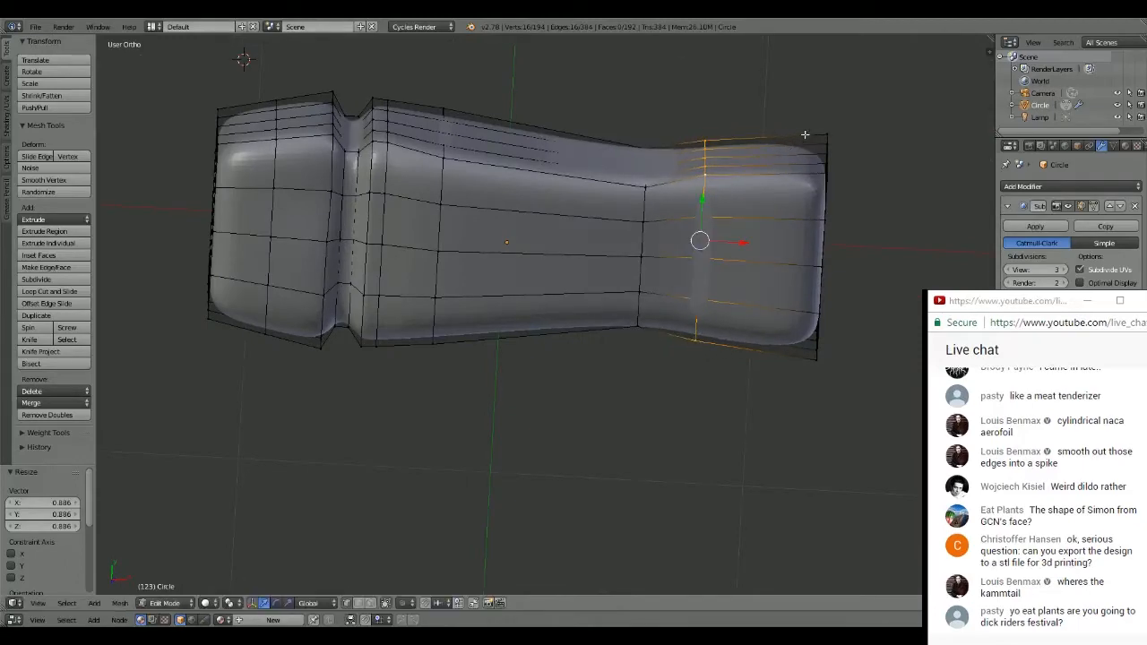
# - Select all vertices of the end face farthest from the groove, scale them to about 0.655 and check the taper from the top view
pyautogui.moveTo(804, 134); pyautogui.dragTo(659, 275, button='middle')
pyautogui.press('a')
pyautogui.press('c')
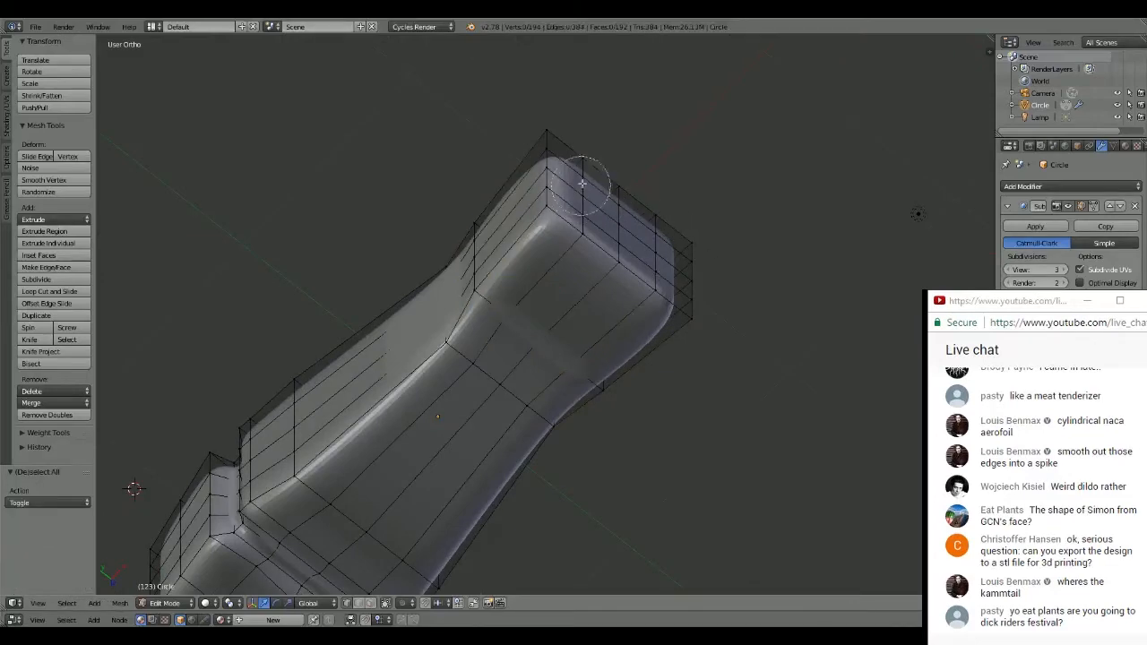
pyautogui.moveTo(584, 174)
pyautogui.mouseDown()
pyautogui.moveTo(573, 175)
pyautogui.moveTo(668, 251)
pyautogui.mouseUp()
pyautogui.press('Escape')
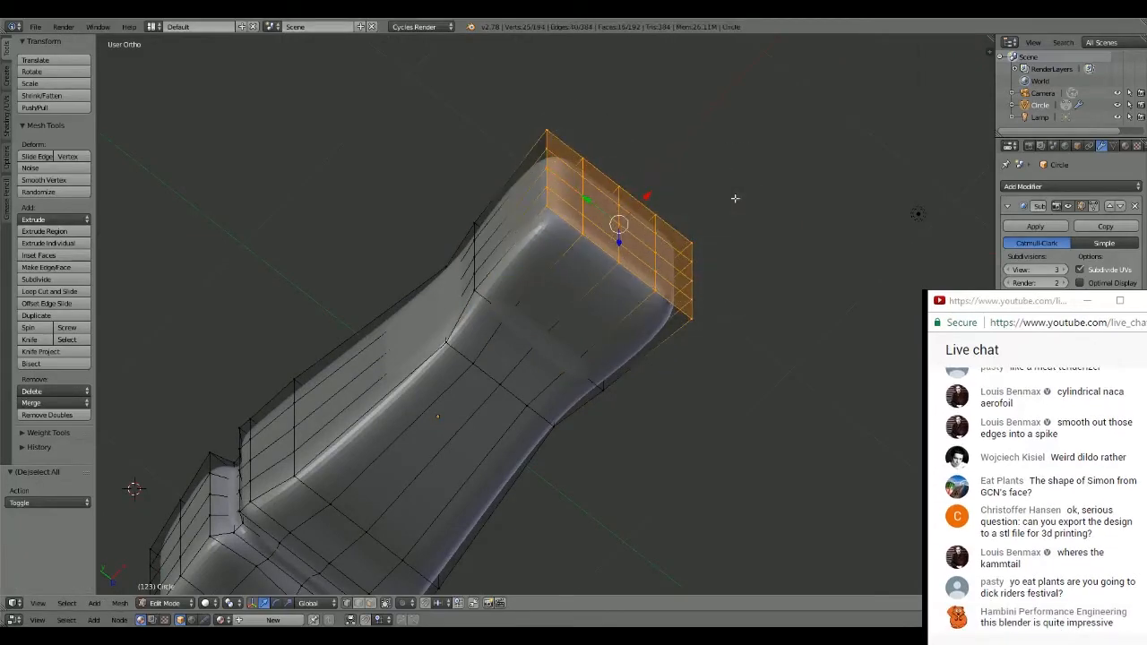
pyautogui.moveTo(735, 197)
pyautogui.mouseDown(button='middle')
pyautogui.moveTo(809, 158)
pyautogui.moveTo(804, 171)
pyautogui.mouseUp(button='middle')
pyautogui.press('s')
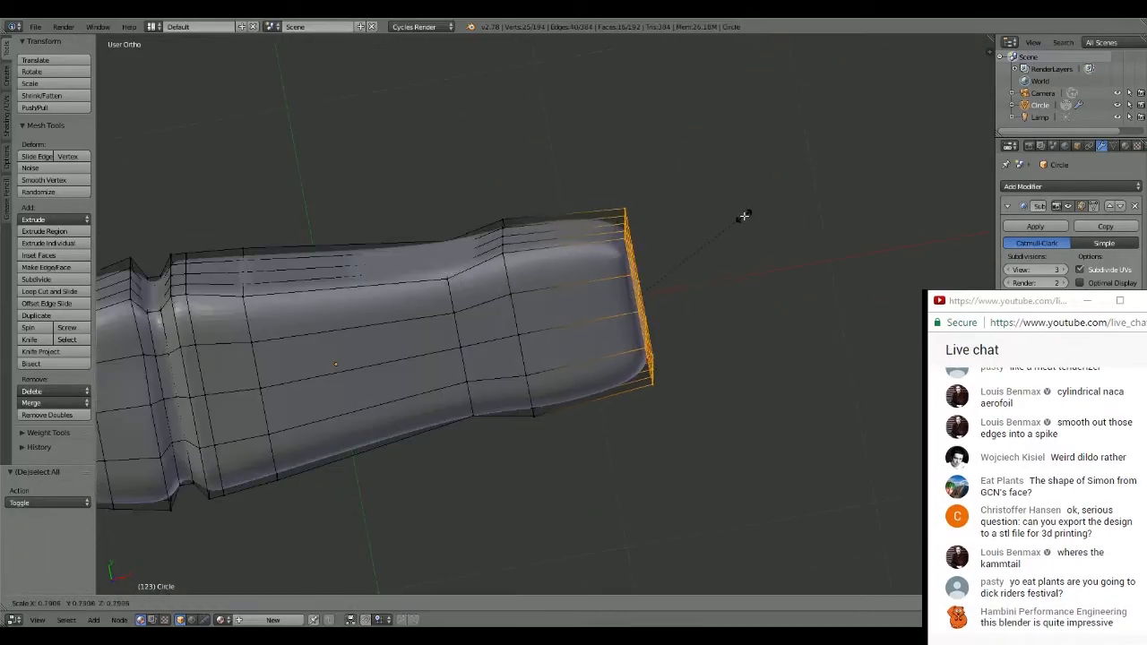
pyautogui.click(726, 230)
pyautogui.moveTo(727, 230); pyautogui.dragTo(628, 278, button='middle')
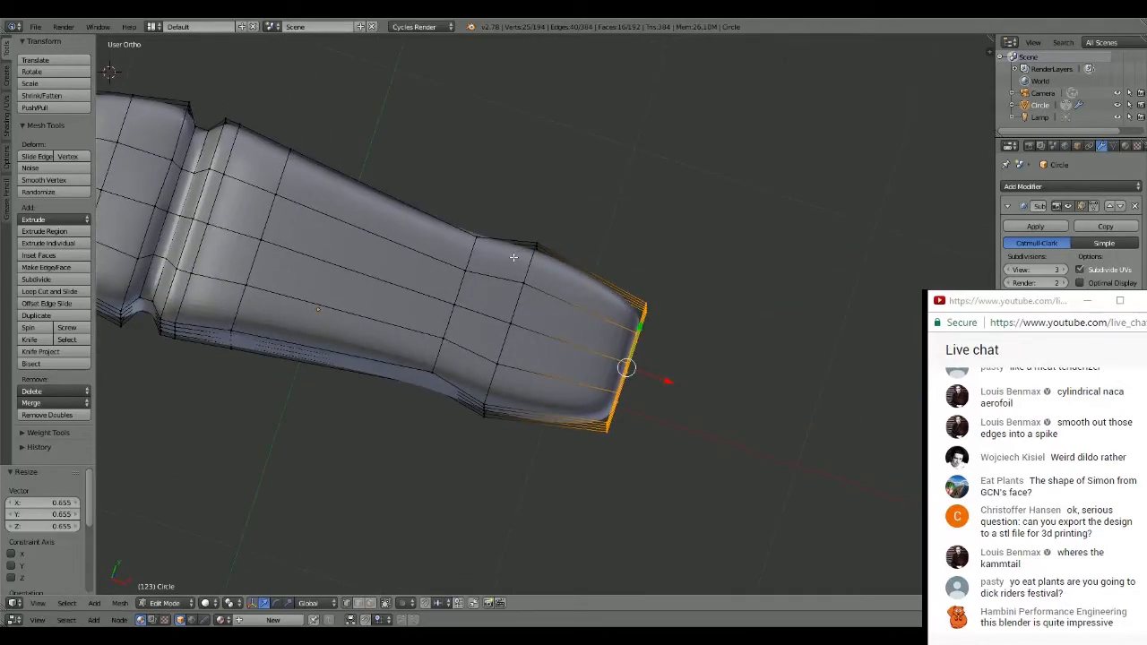
pyautogui.press('KP_7')
pyautogui.moveTo(468, 181)
pyautogui.keyDown('shift'); pyautogui.mouseDown(button='middle')
pyautogui.moveTo(613, 143)
pyautogui.moveTo(591, 135)
pyautogui.moveTo(664, 130)
pyautogui.mouseUp(button='middle'); pyautogui.keyUp('shift')
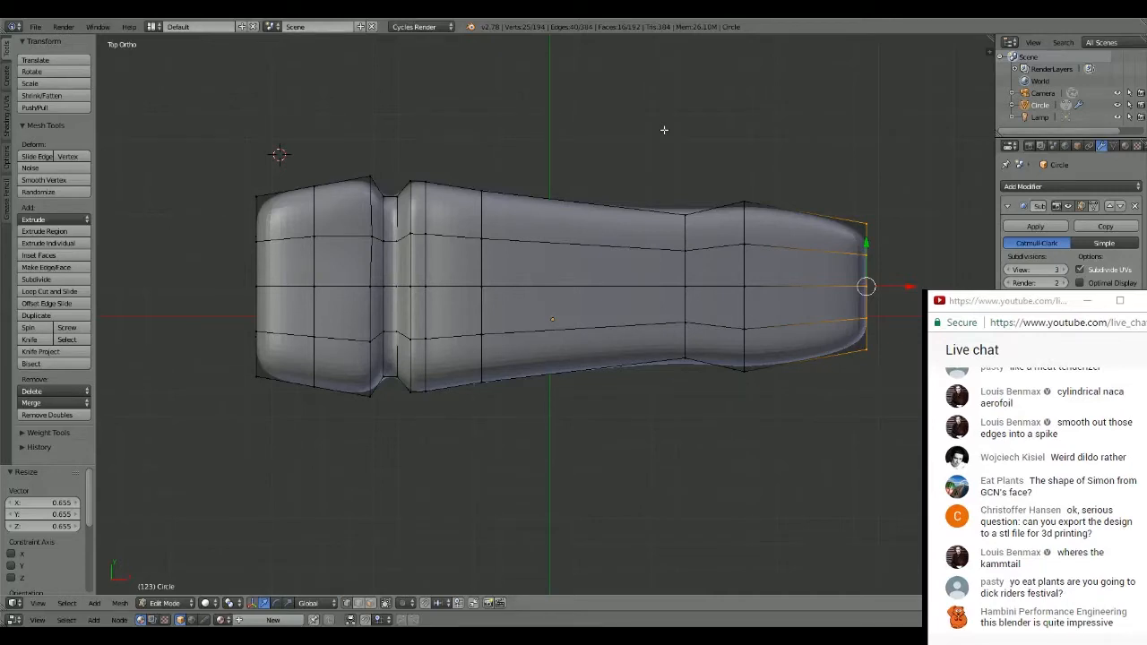
# - Select a single vertex on the groove's outer rim and move it about -0.005 along the X axis
pyautogui.rightClick(371, 238)
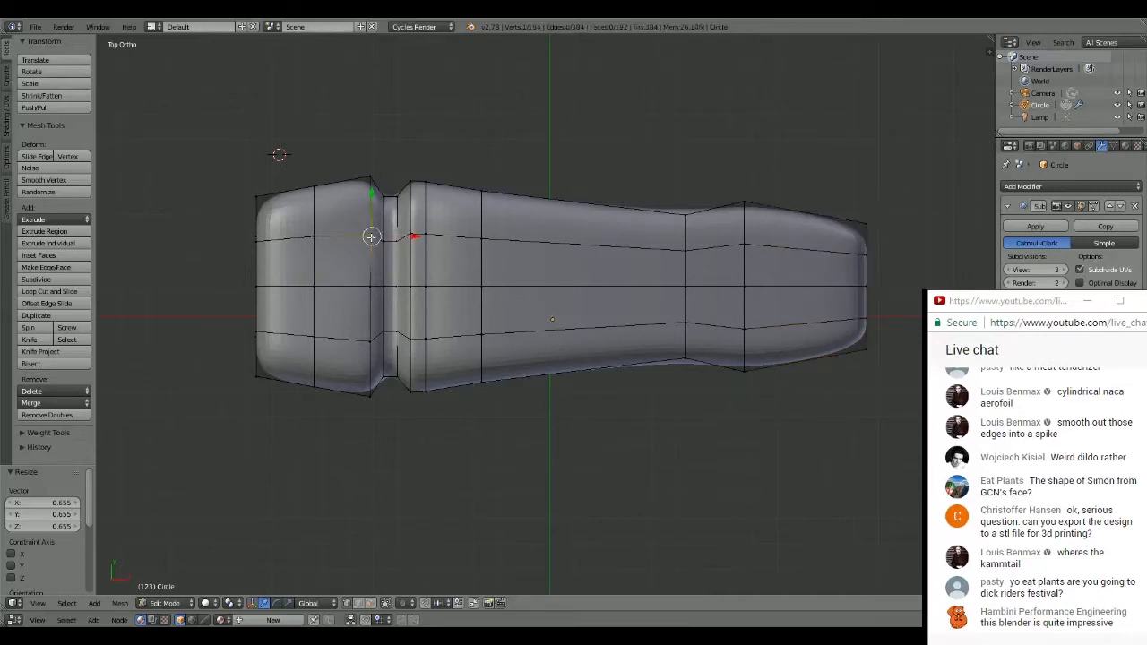
pyautogui.moveTo(414, 236); pyautogui.dragTo(415, 234)
pyautogui.click(415, 234)
pyautogui.moveTo(416, 234); pyautogui.dragTo(554, 194, button='middle')
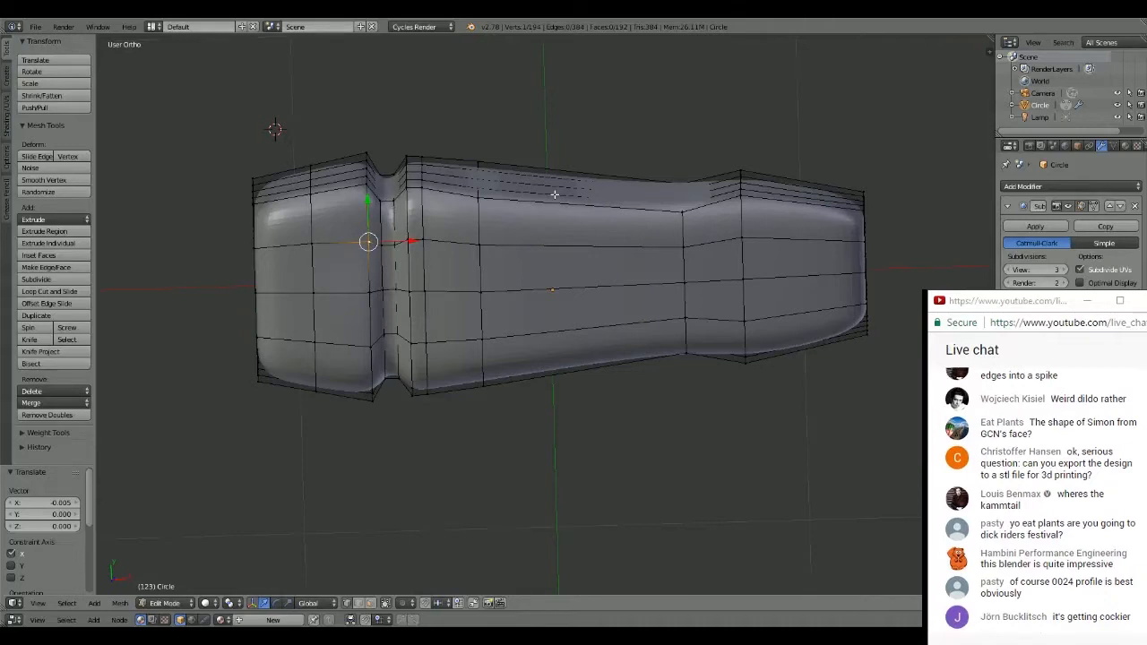
# - Examine the reshaped hammer head from the top view, render a preview image of it and return to the model
pyautogui.press('KP_7')
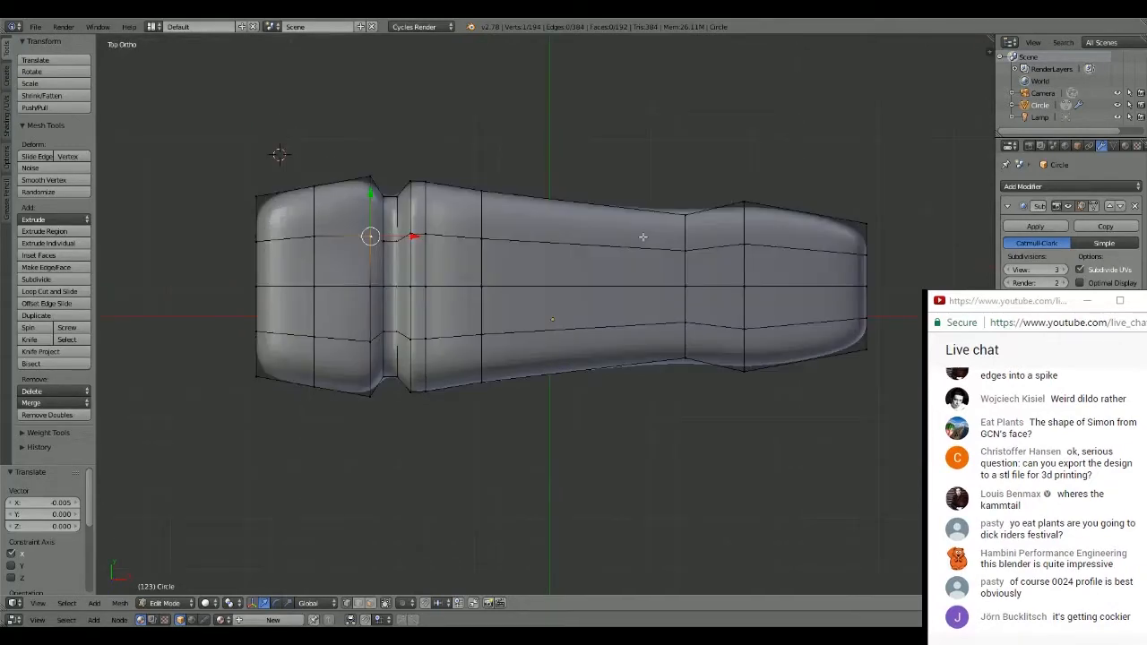
pyautogui.scroll(-1, 643, 237)
pyautogui.keyDown('shift'); pyautogui.moveTo(632, 230); pyautogui.dragTo(600, 196, button='middle'); pyautogui.keyUp('shift')
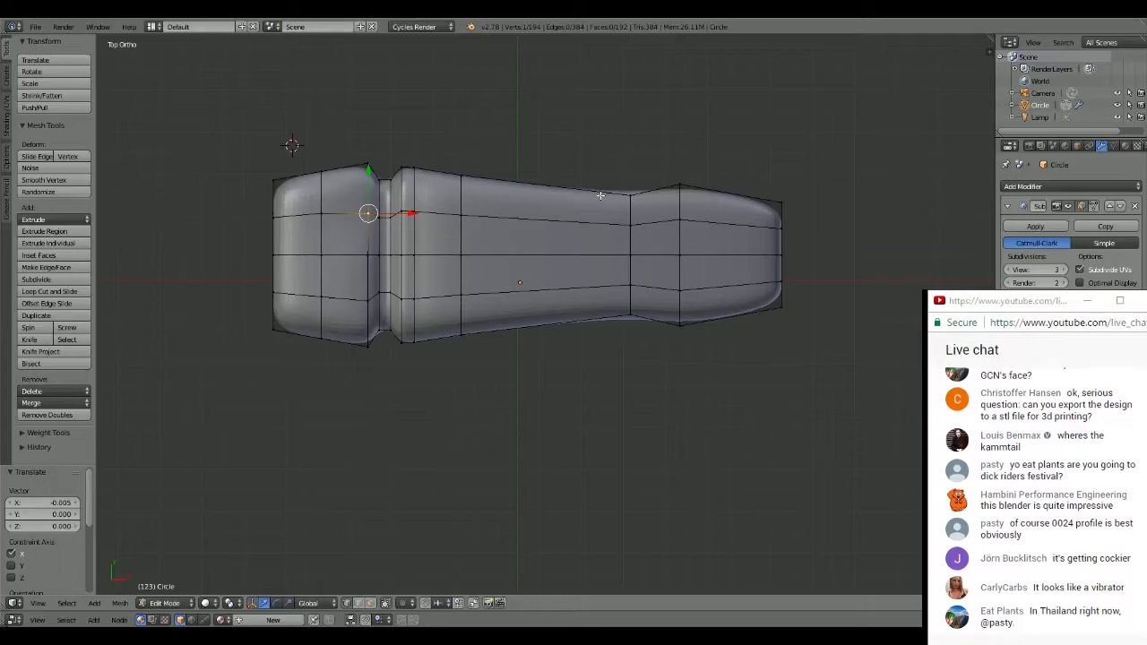
pyautogui.scroll(-1, 515, 238)
pyautogui.scroll(3, 514, 239)
pyautogui.scroll(-3, 514, 238)
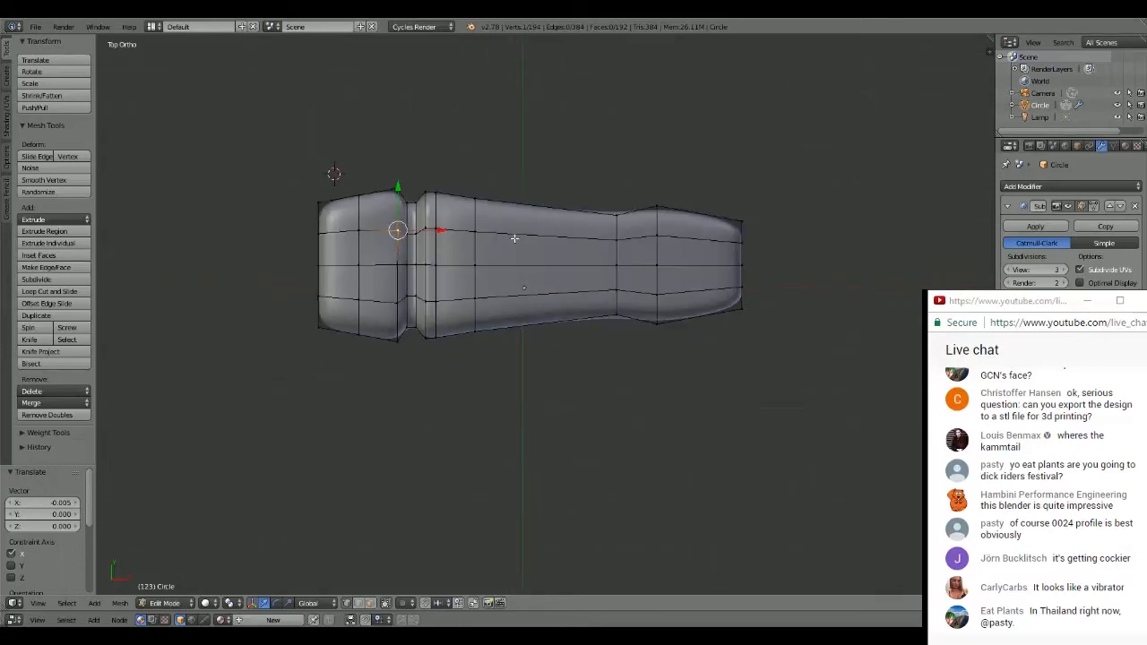
pyautogui.scroll(1, 514, 238)
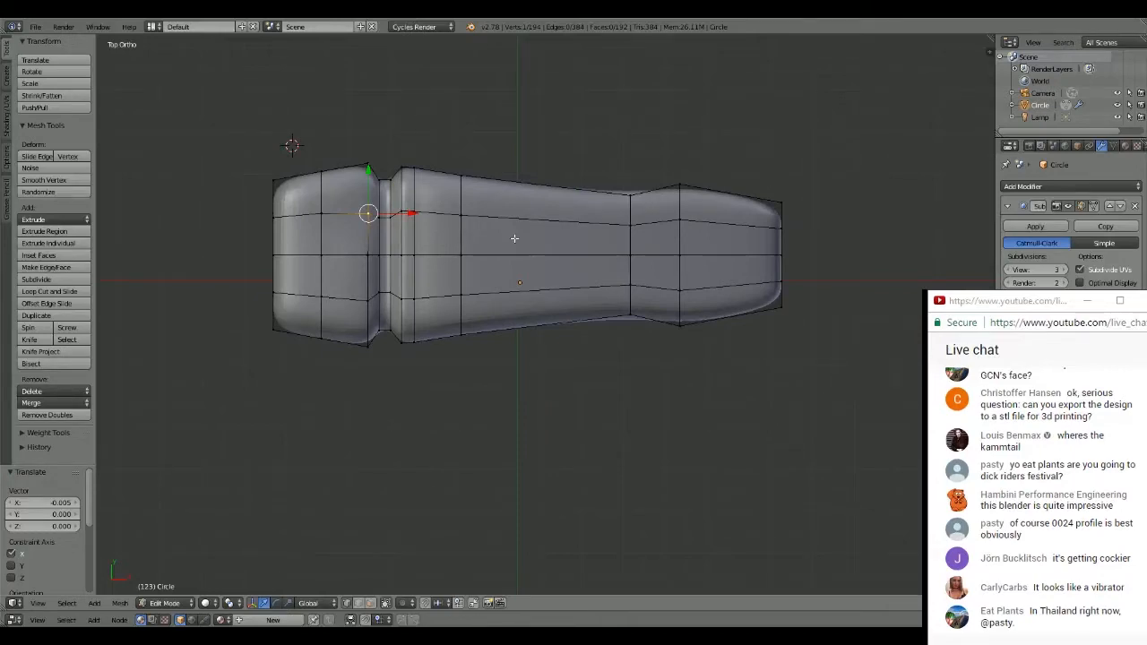
pyautogui.moveTo(513, 237); pyautogui.dragTo(672, 242, button='middle')
pyautogui.press('F12')
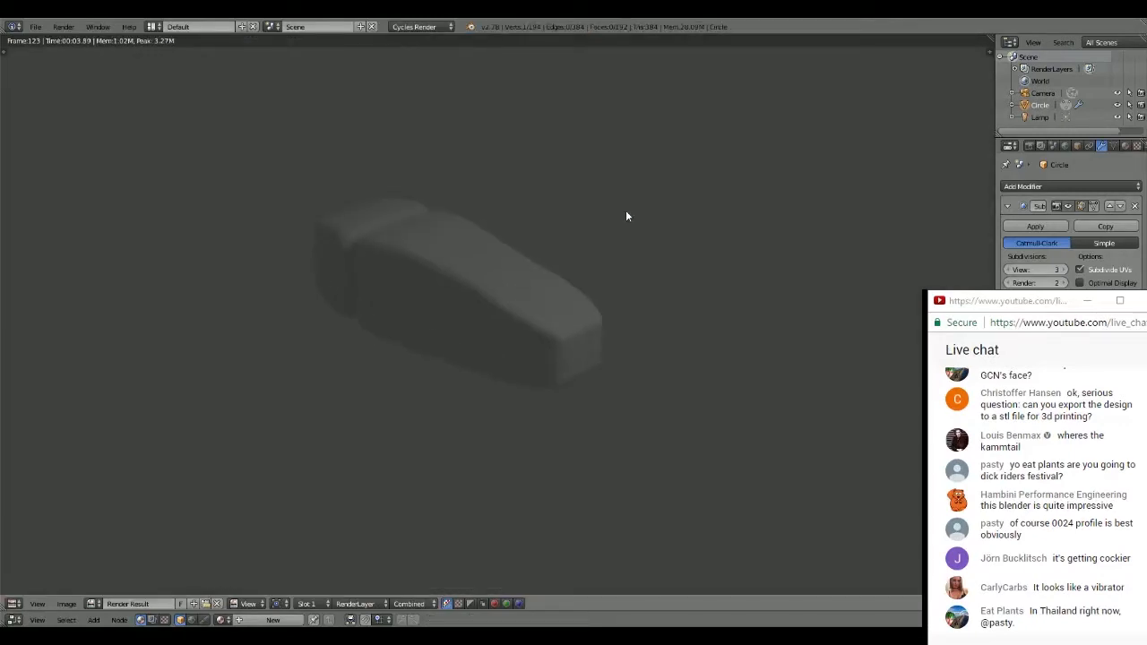
pyautogui.press('Escape')
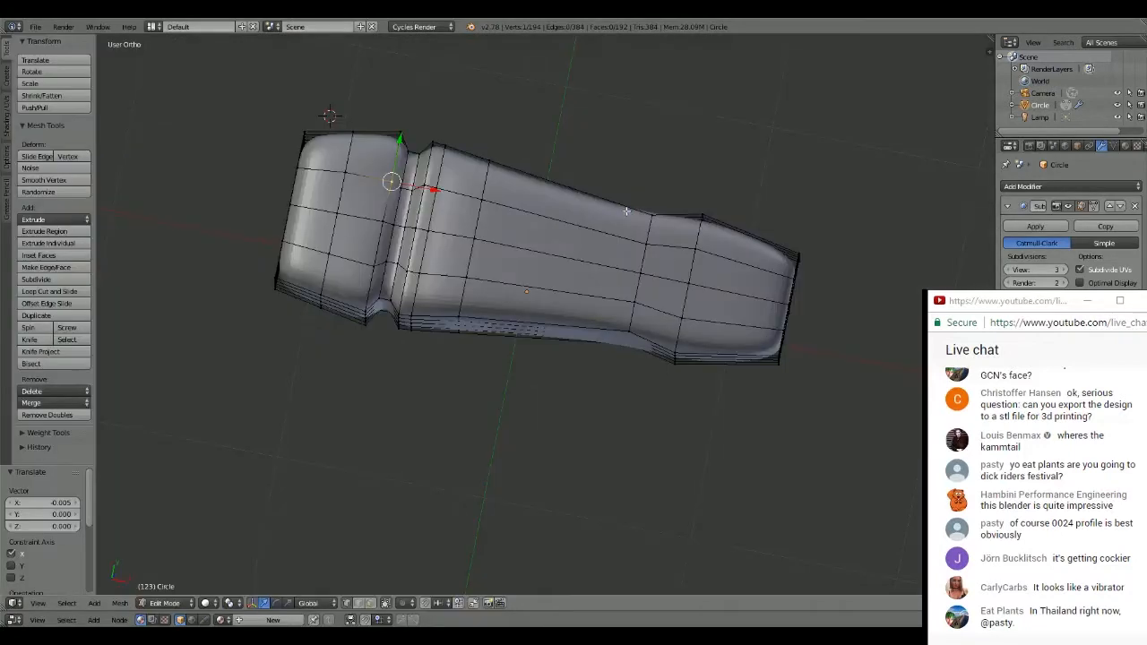
# - Return to object mode, add a mesh cylinder with its centre below the head's tapered end and scale it to about 0.312
pyautogui.press('KP_7')
pyautogui.scroll(-4, 587, 257)
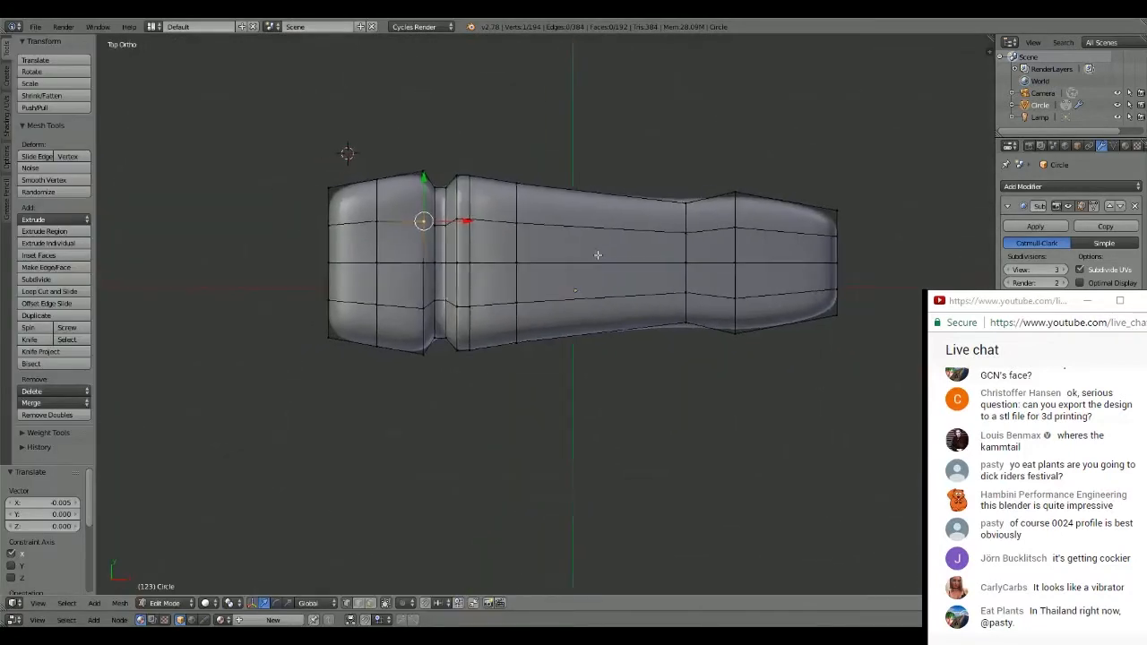
pyautogui.scroll(4, 566, 257)
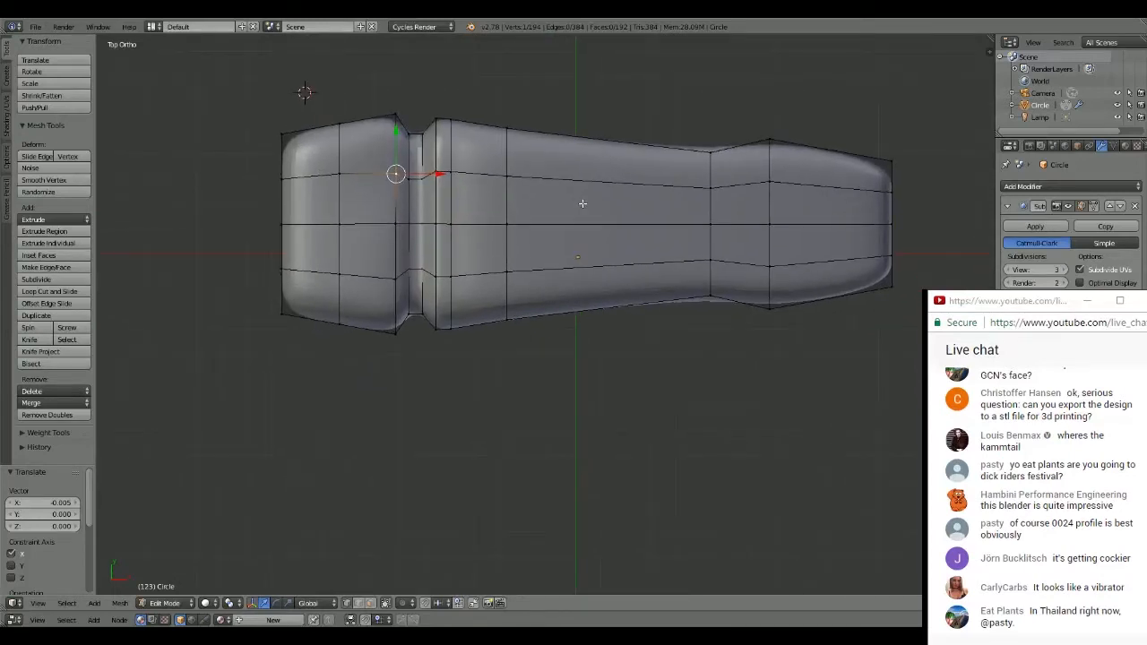
pyautogui.scroll(-3, 583, 204)
pyautogui.keyDown('shift'); pyautogui.moveTo(673, 305); pyautogui.dragTo(666, 204, button='middle'); pyautogui.keyUp('shift')
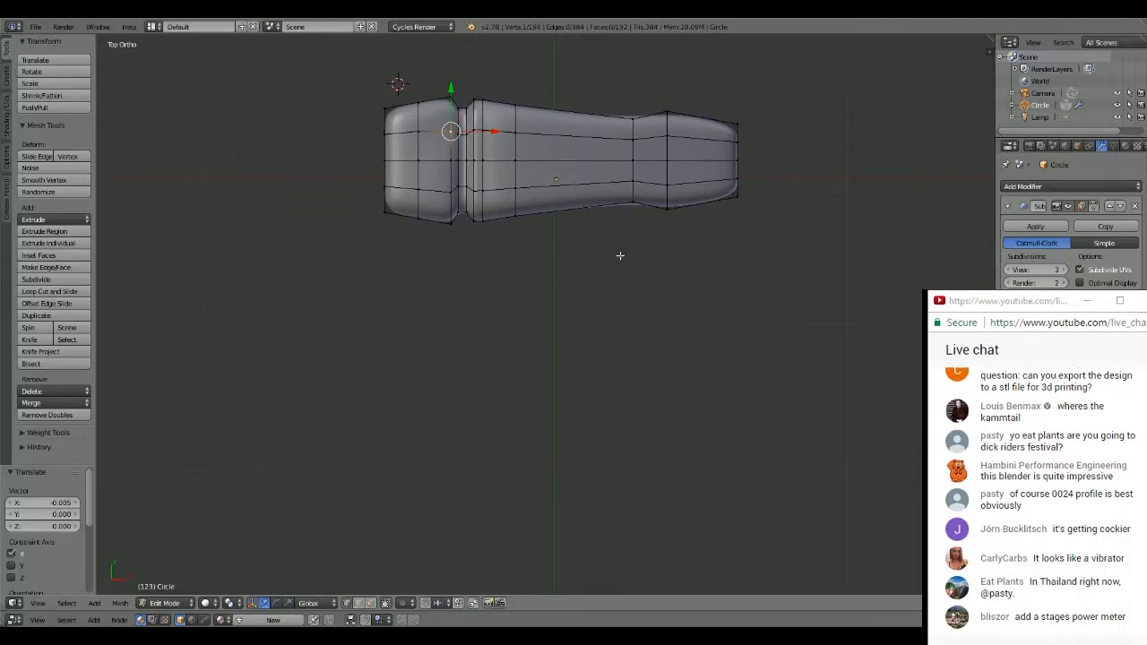
pyautogui.click(736, 319)
pyautogui.press('Tab')
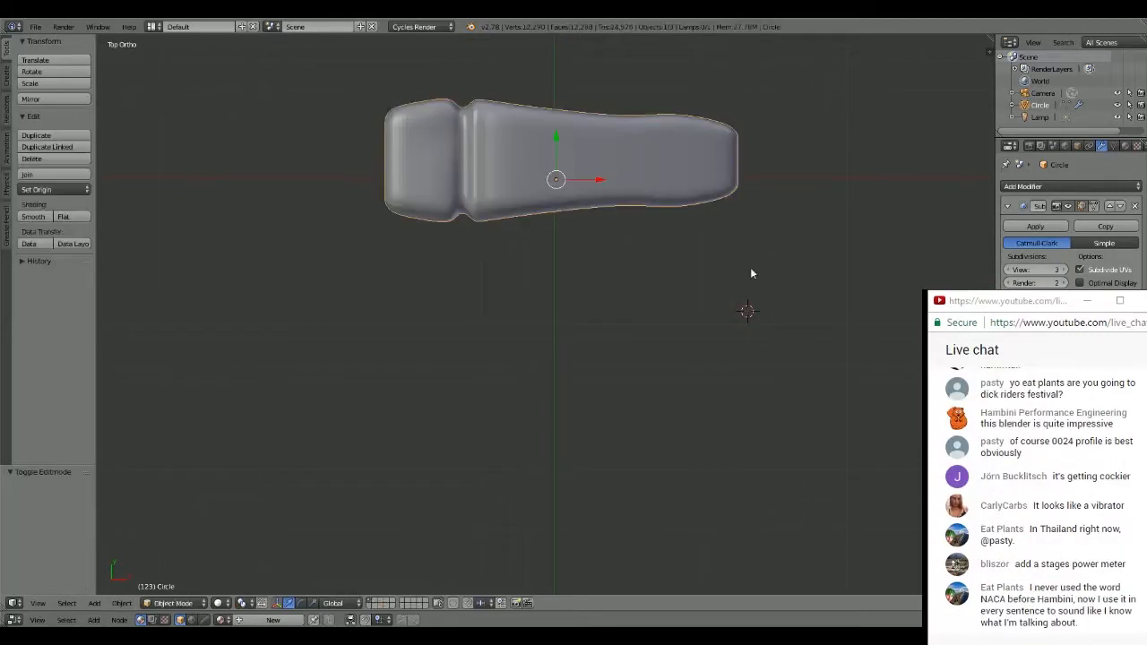
pyautogui.press('a')
pyautogui.hotkey('shift', 'a')
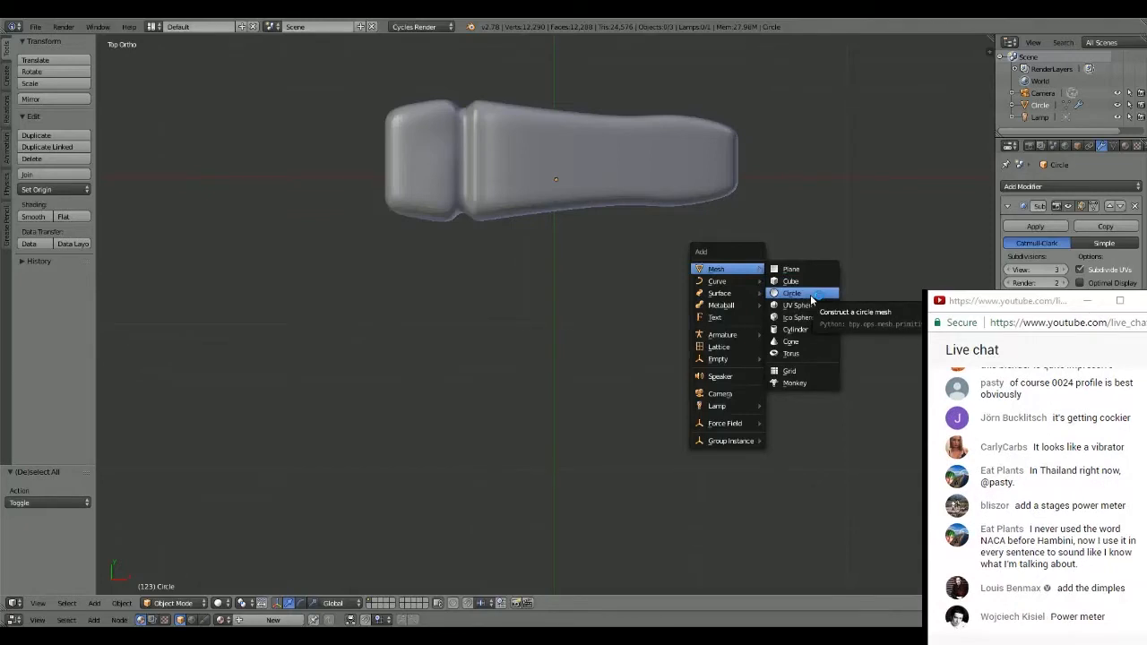
pyautogui.click(809, 330)
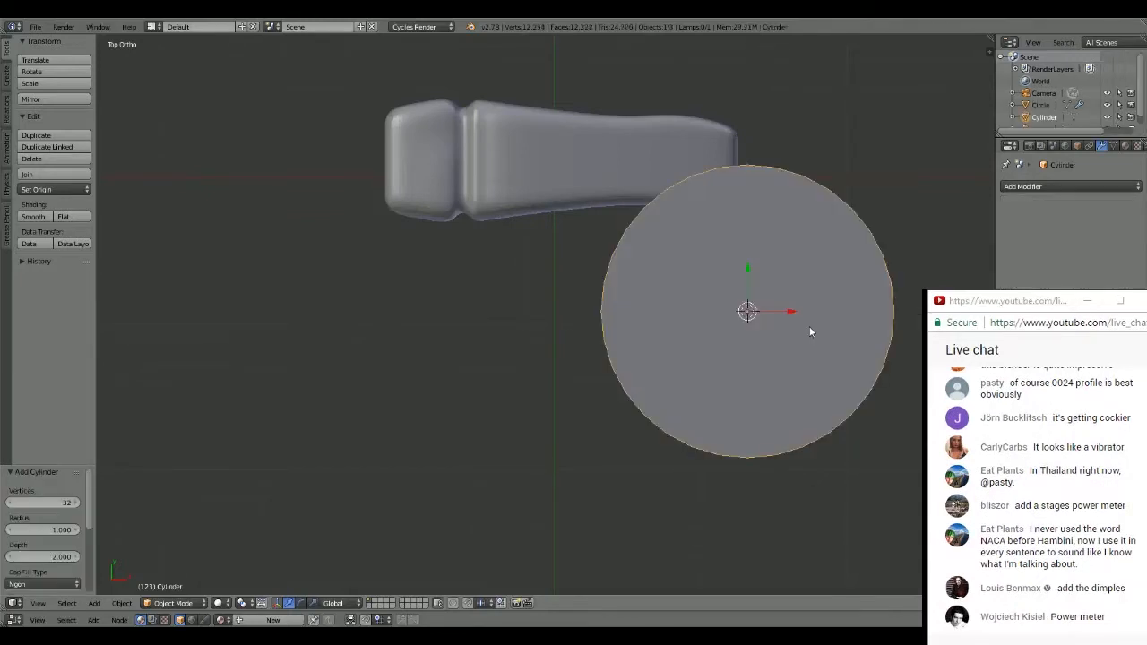
pyautogui.press('s')
pyautogui.click(808, 274)
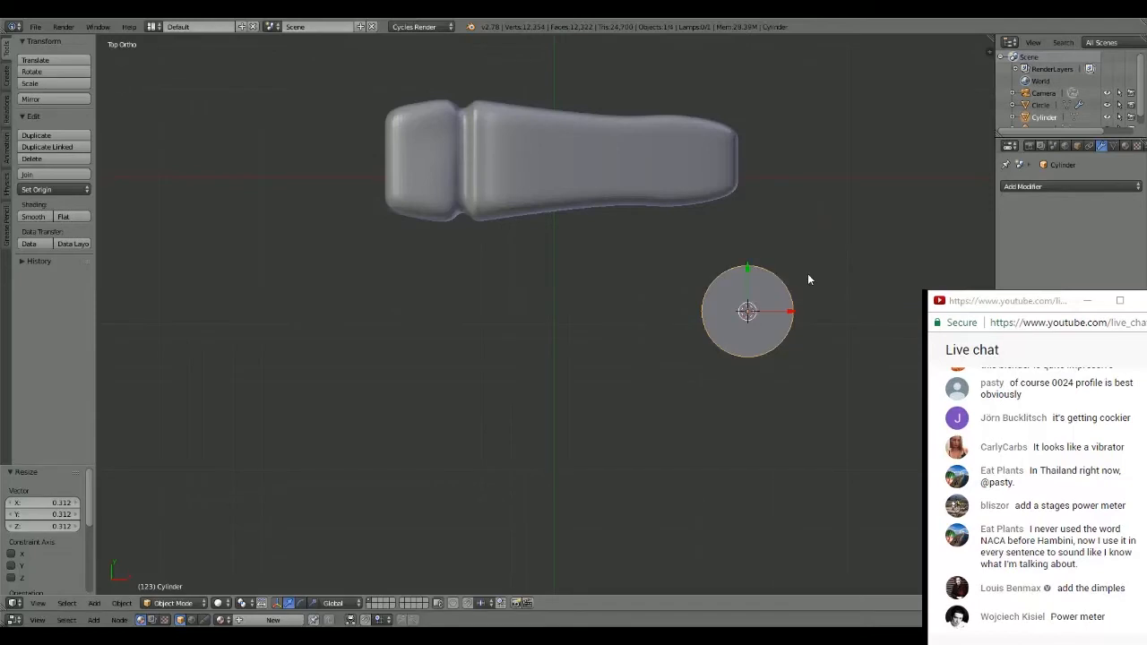
# - Rotate the cylinder 90° about the X axis and move it just below the head, about -1.133 in X and 0.321 in Y
pyautogui.press('s')
pyautogui.press('x')
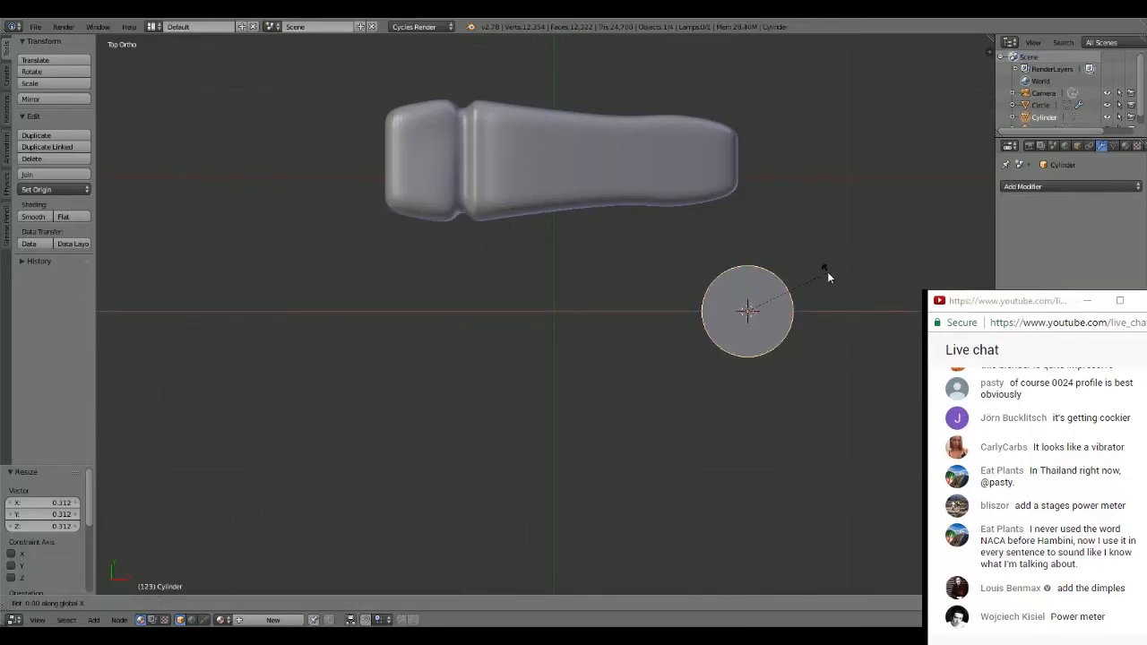
pyautogui.press('Escape')
pyautogui.write('rx90')
pyautogui.press('Return')
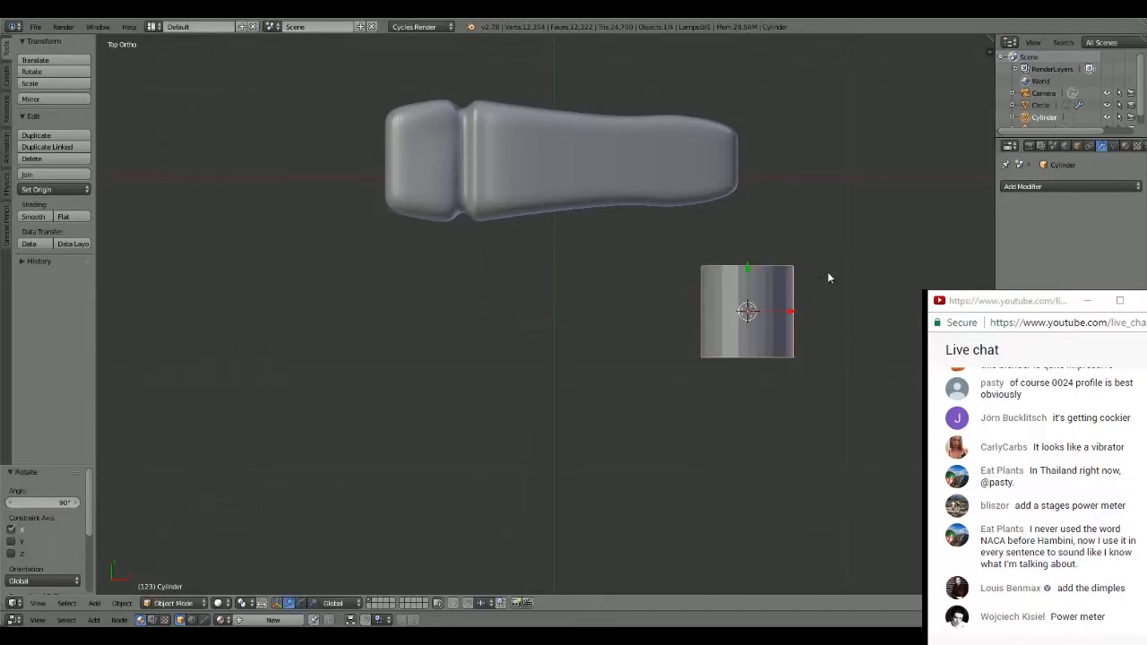
pyautogui.press('g')
pyautogui.click(662, 231)
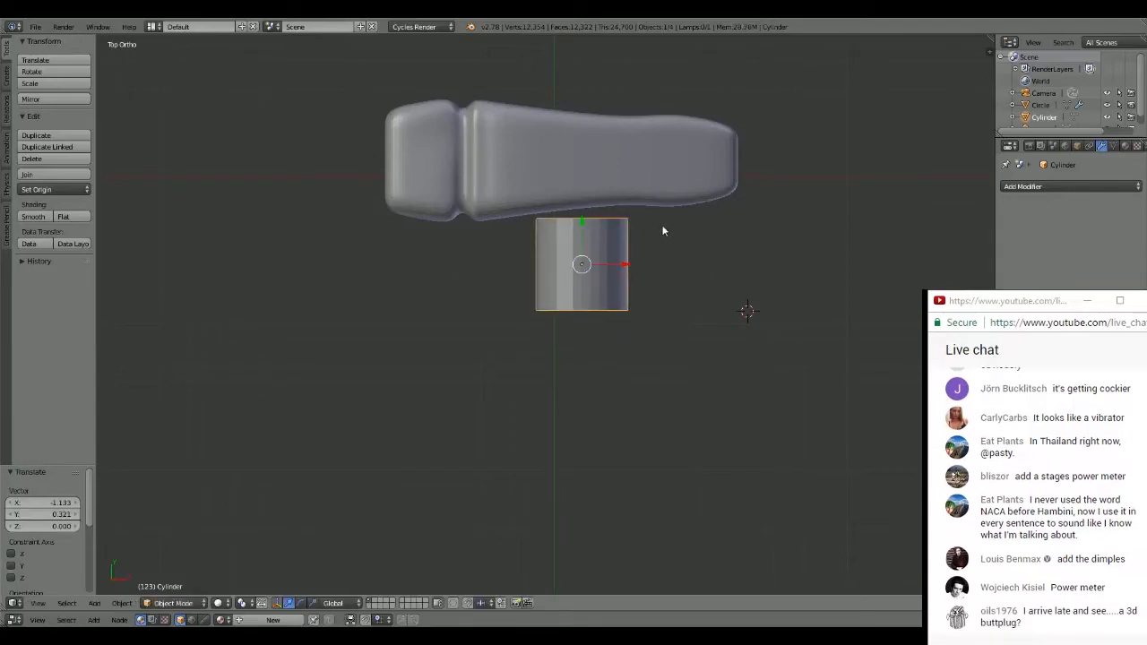
pyautogui.press('s')
pyautogui.press('x')
pyautogui.click(683, 209)
pyautogui.hotkey('ctrl', 'z')
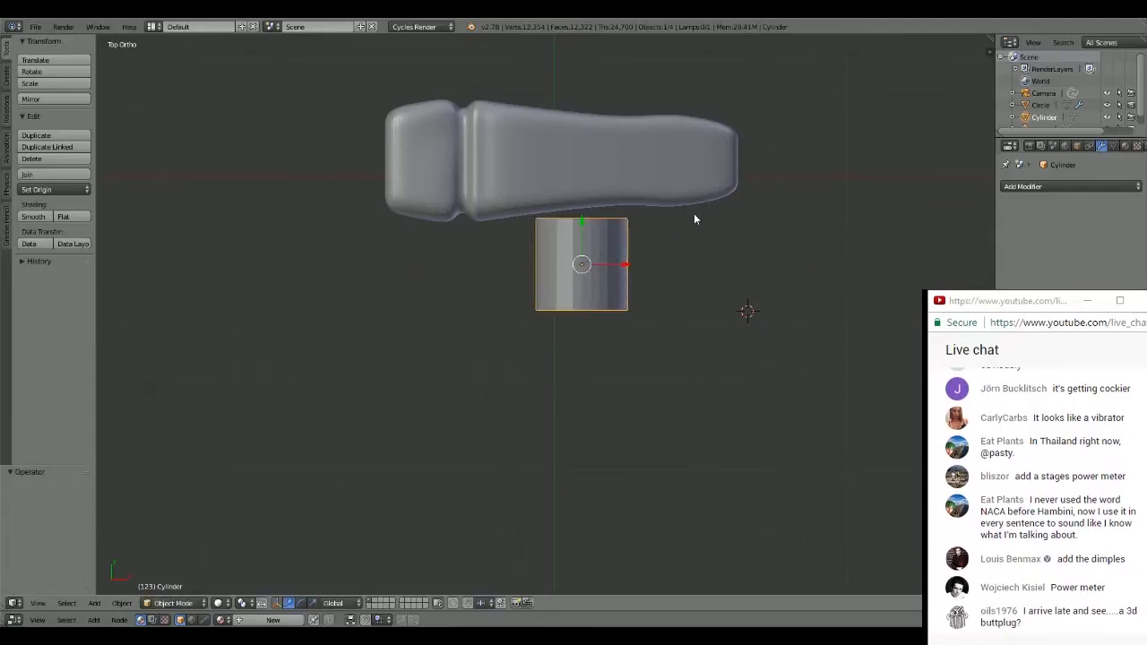
# - Stretch the cylinder along Y by about 2.386 and again by about 4.072, and move it about -2.286 along Y as a handle
pyautogui.press('s')
pyautogui.press('y')
pyautogui.click(861, 46)
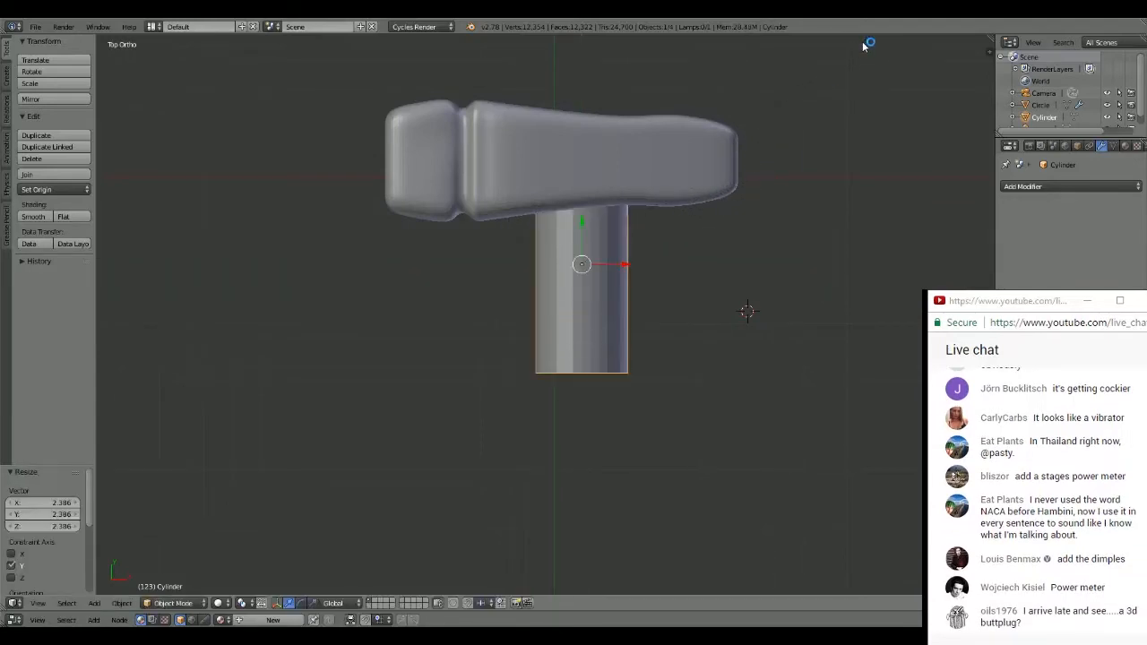
pyautogui.scroll(-5, 691, 302)
pyautogui.press('s')
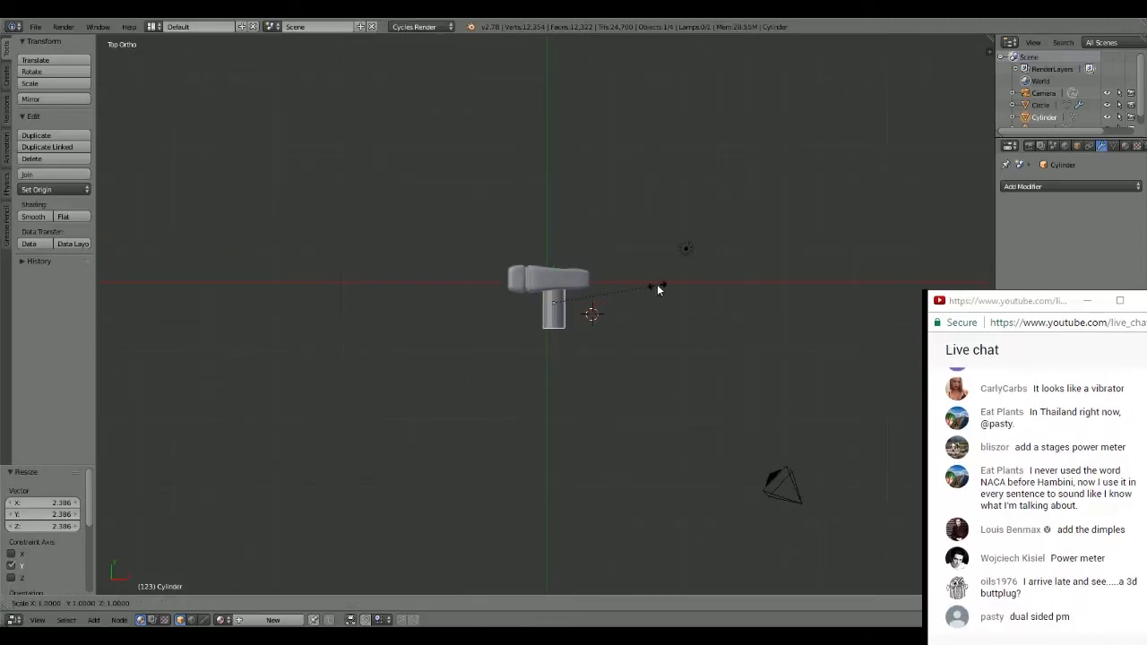
pyautogui.press('y')
pyautogui.click(899, 55)
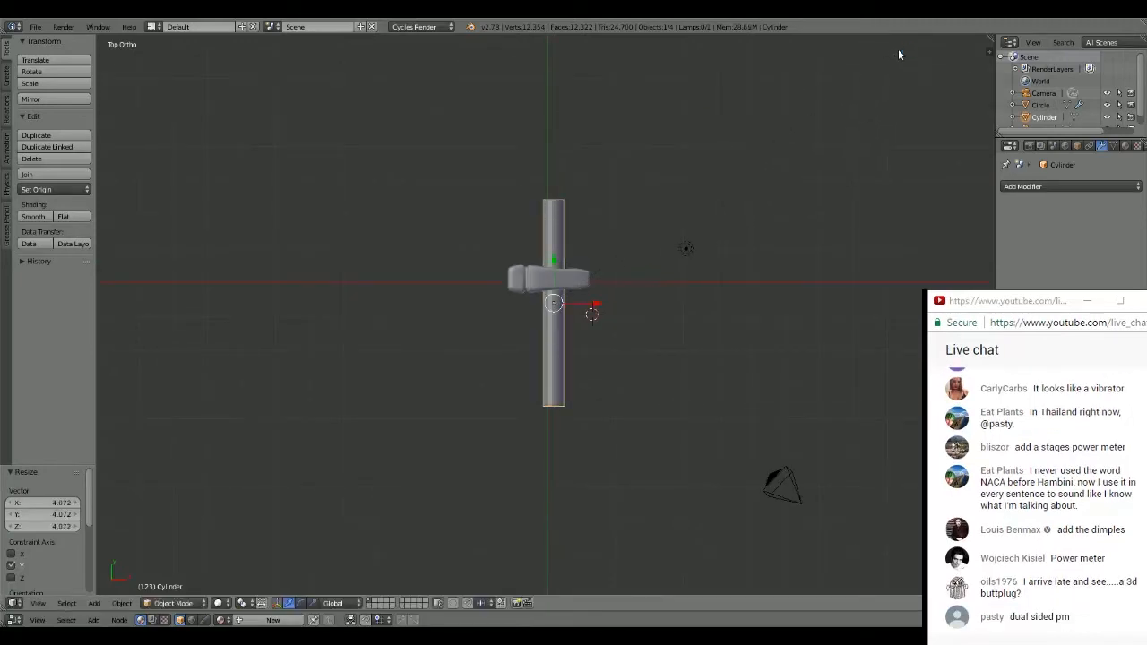
pyautogui.moveTo(552, 262); pyautogui.dragTo(546, 343)
pyautogui.scroll(3, 636, 342)
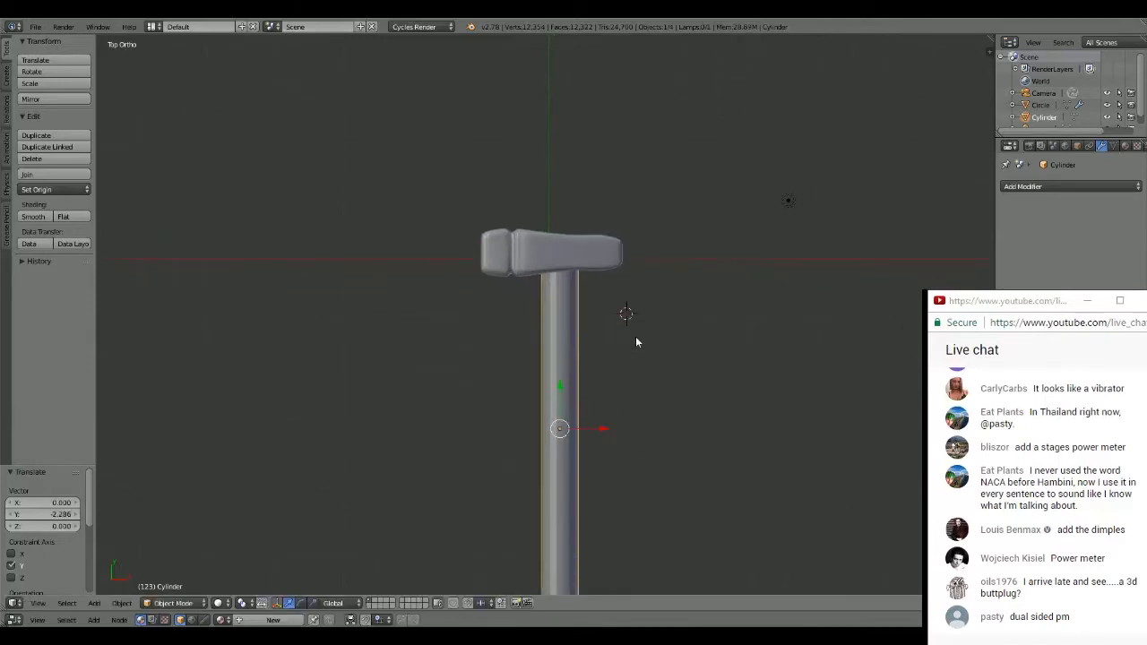
# - Scale the handle cylinder uniformly to about 0.820 and move it about 0.574 along Y to meet the hammer head
pyautogui.press('s')
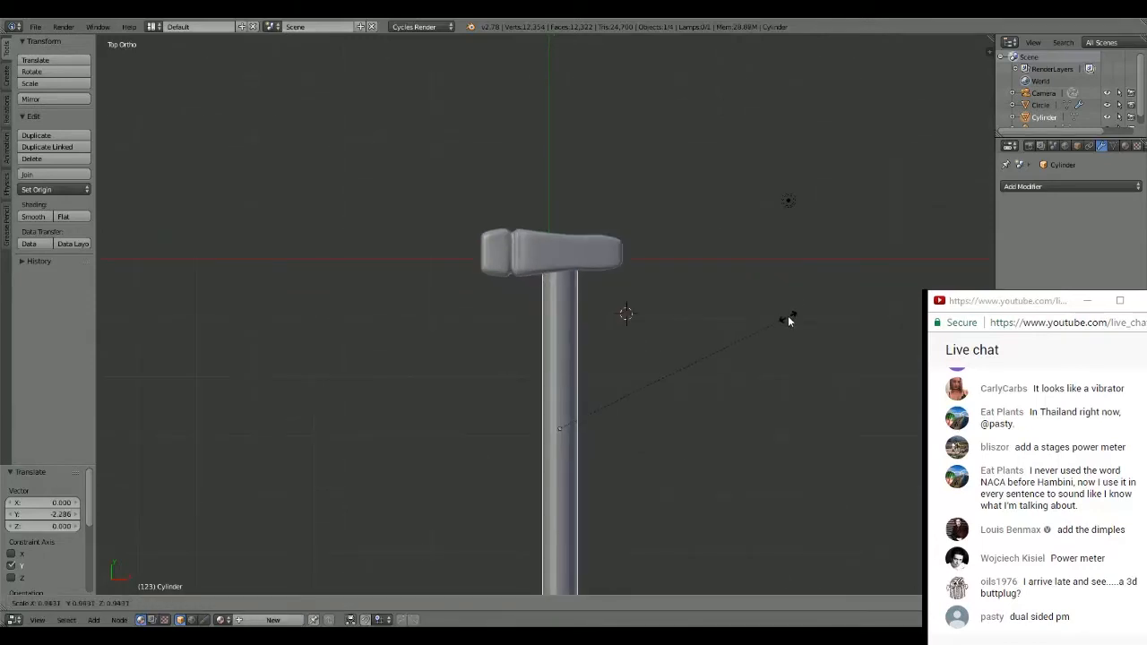
pyautogui.click(759, 339)
pyautogui.moveTo(556, 382); pyautogui.dragTo(563, 351)
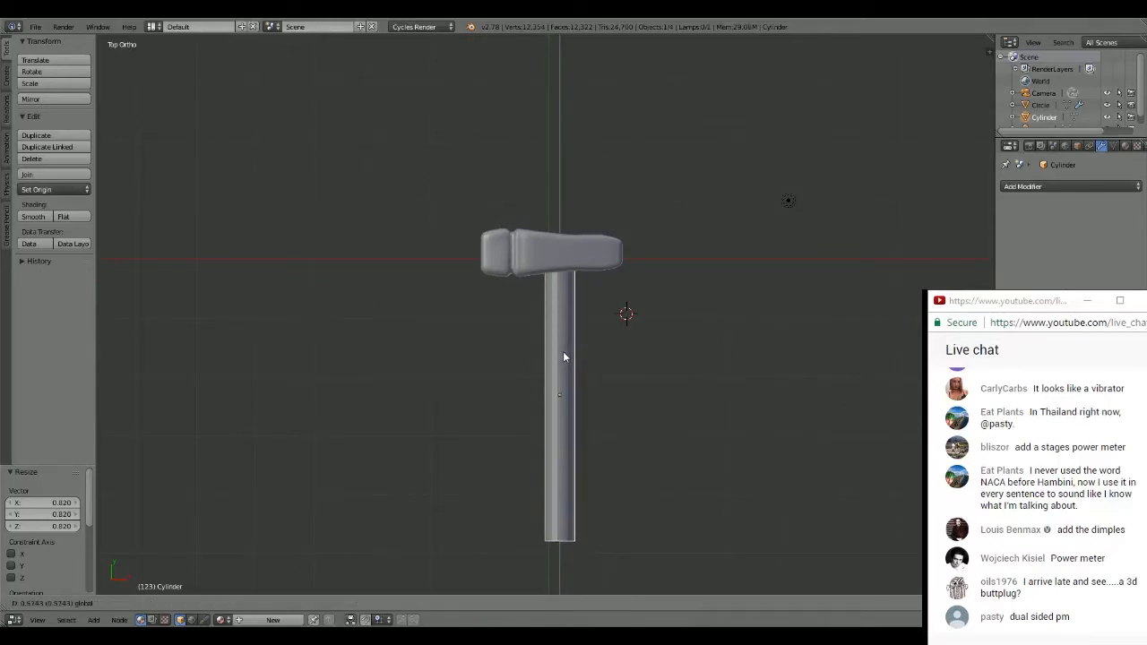
# - Raise the handle cylinder about 0.502 along Z and check its alignment with the head from the top and front views
pyautogui.moveTo(563, 351); pyautogui.dragTo(601, 294, button='middle')
pyautogui.rightClick(602, 294)
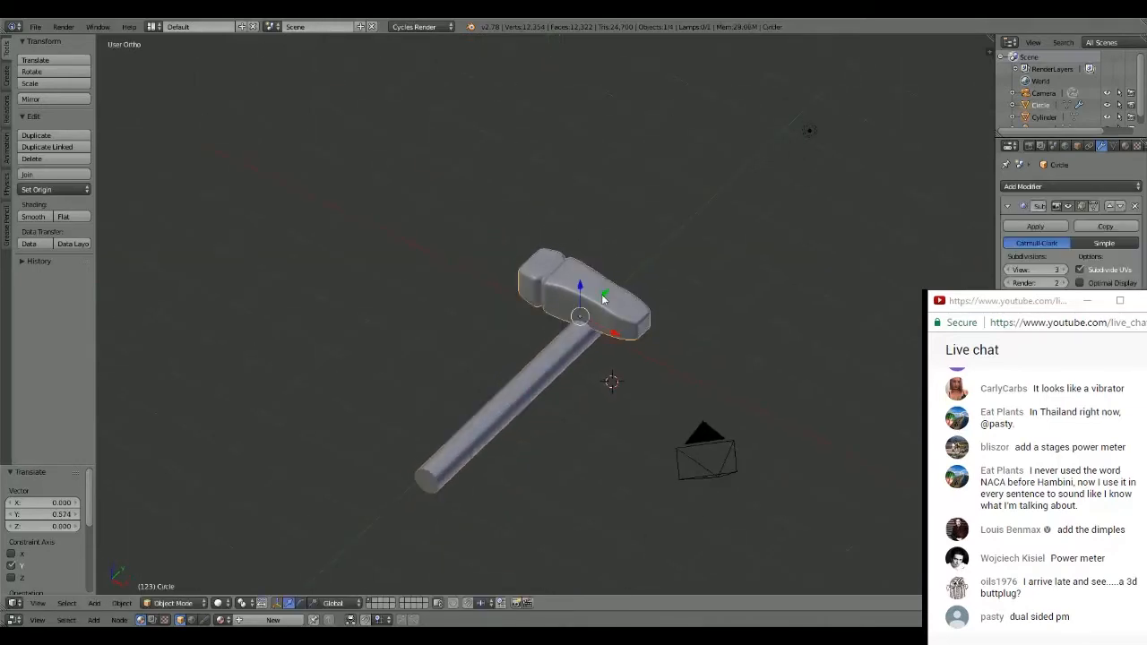
pyautogui.rightClick(576, 337)
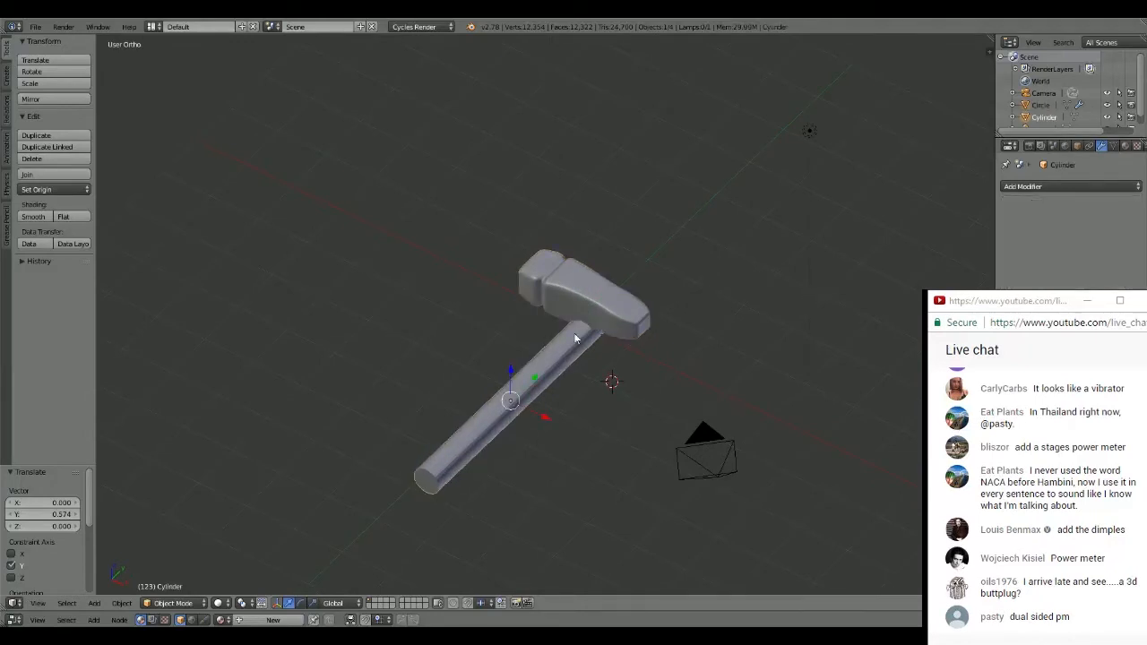
pyautogui.moveTo(514, 376); pyautogui.dragTo(520, 352)
pyautogui.press('KP_7')
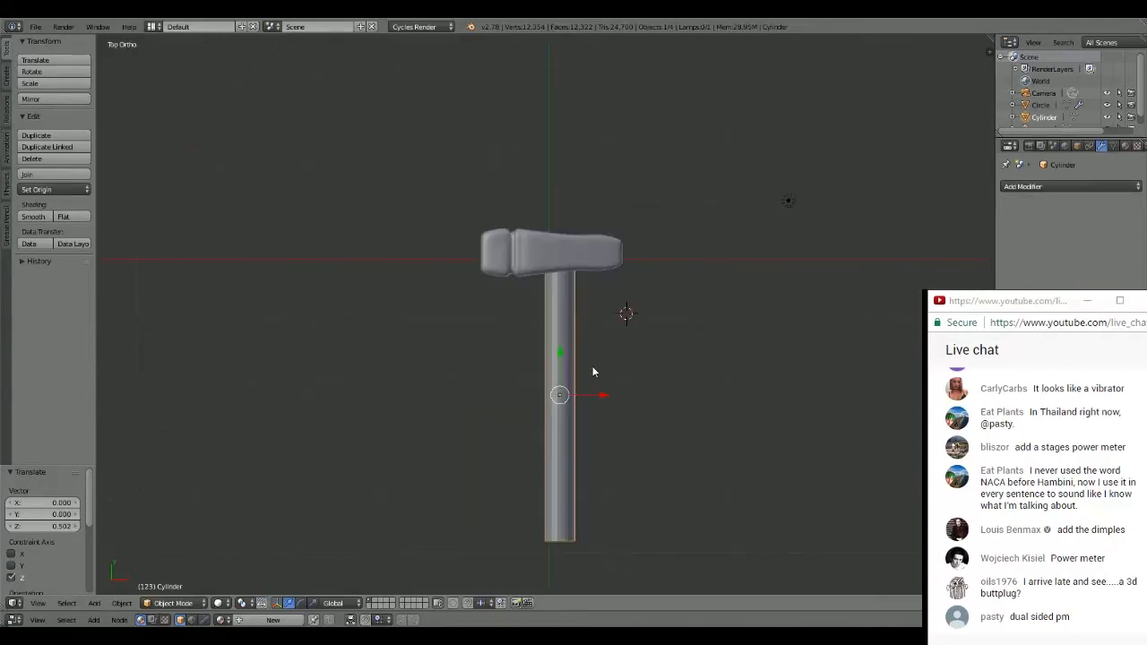
pyautogui.moveTo(653, 238); pyautogui.dragTo(608, 267, button='middle')
pyautogui.scroll(2, 576, 315)
pyautogui.press('KP_1')
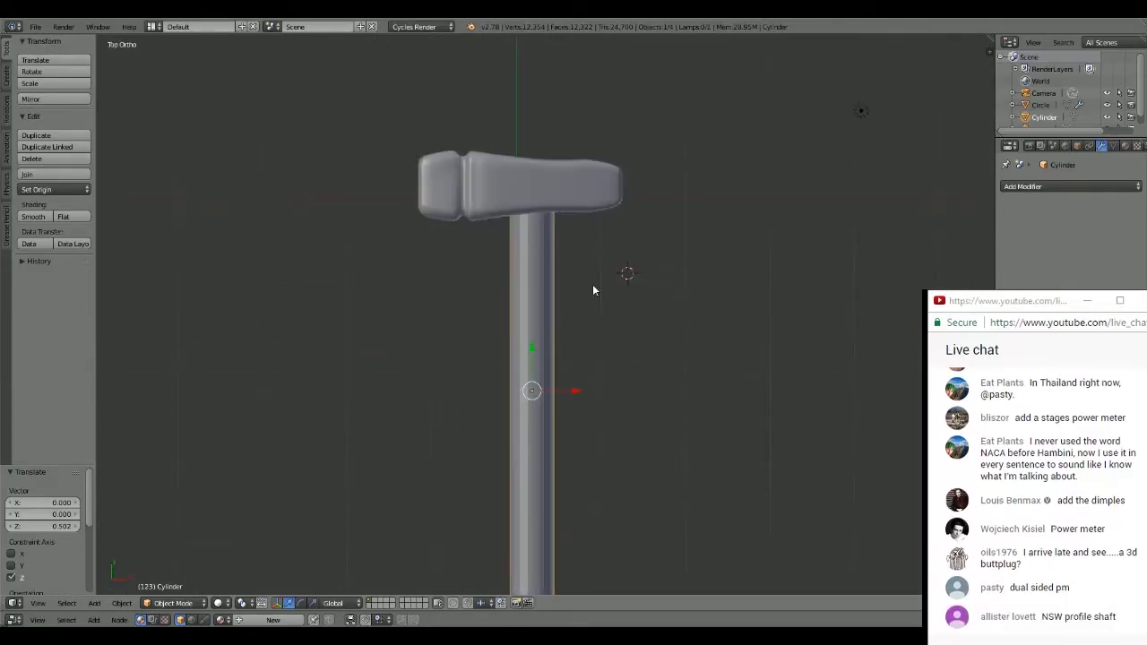
pyautogui.press('KP_Decimal')
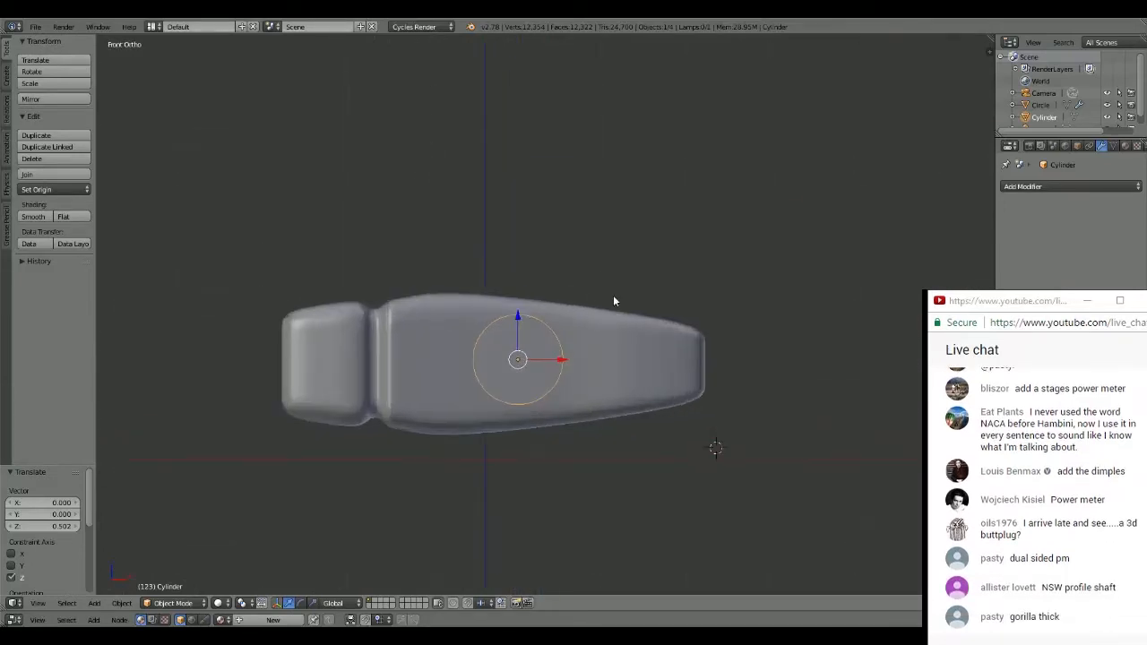
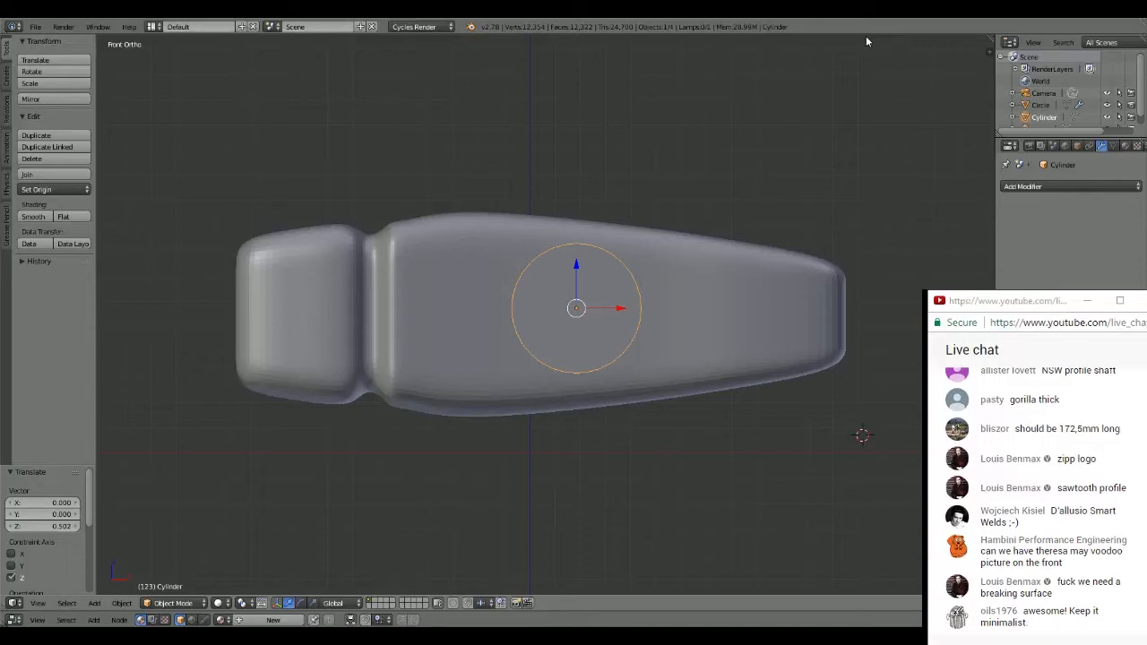
pyautogui.press('s')
pyautogui.press('x')
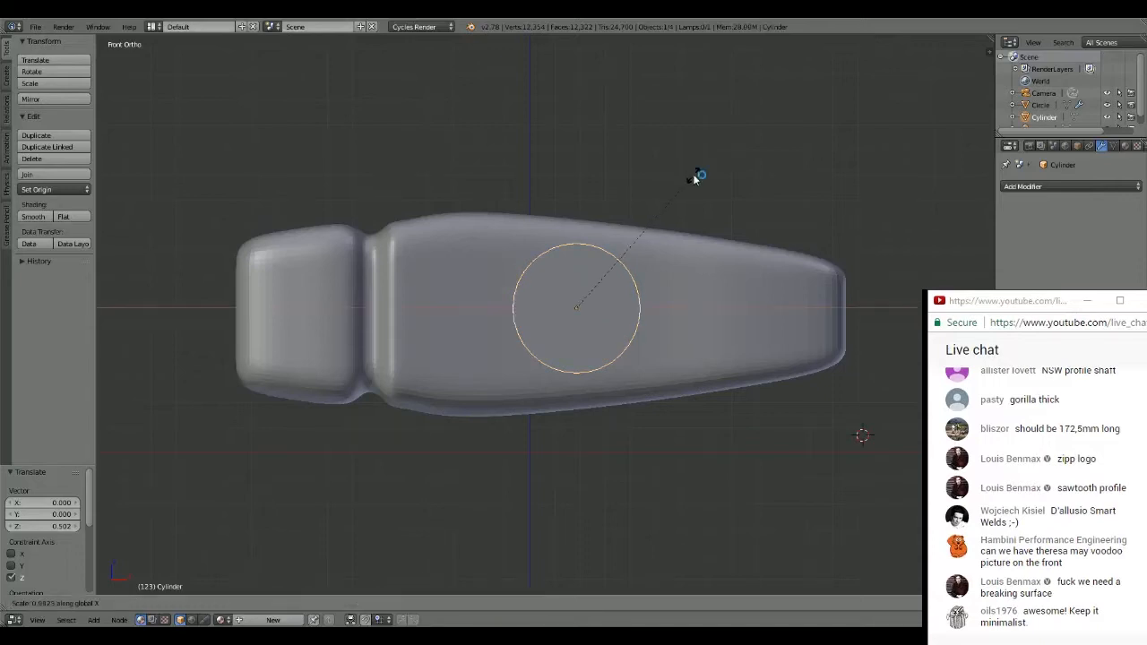
pyautogui.press('Return')
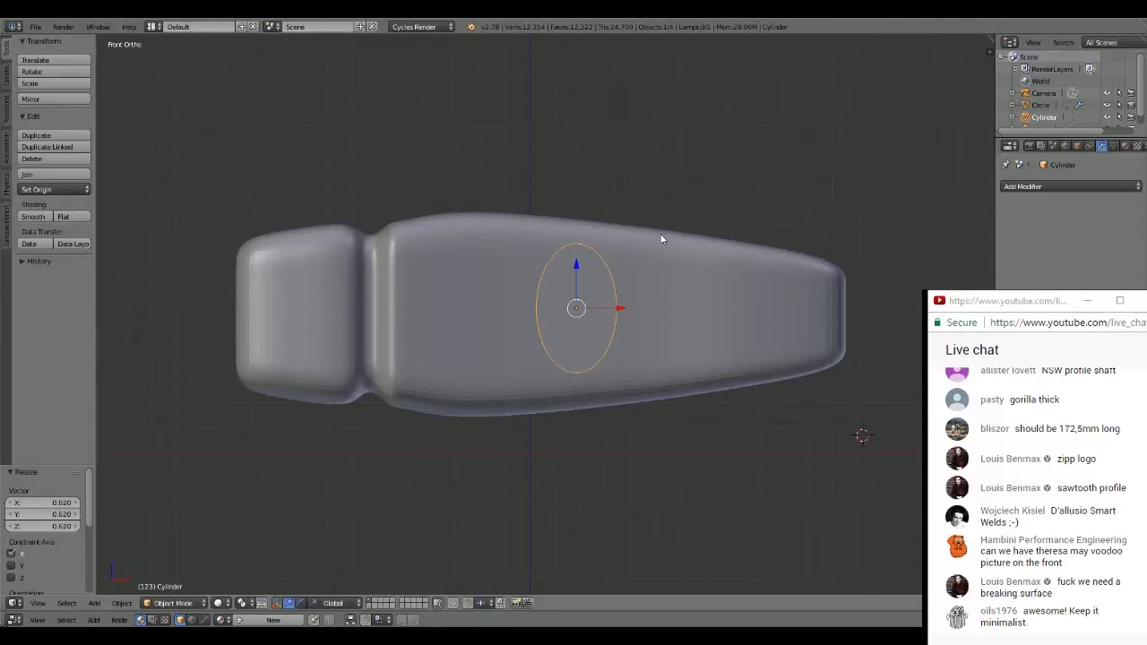
pyautogui.hotkey('ctrl', 'z')
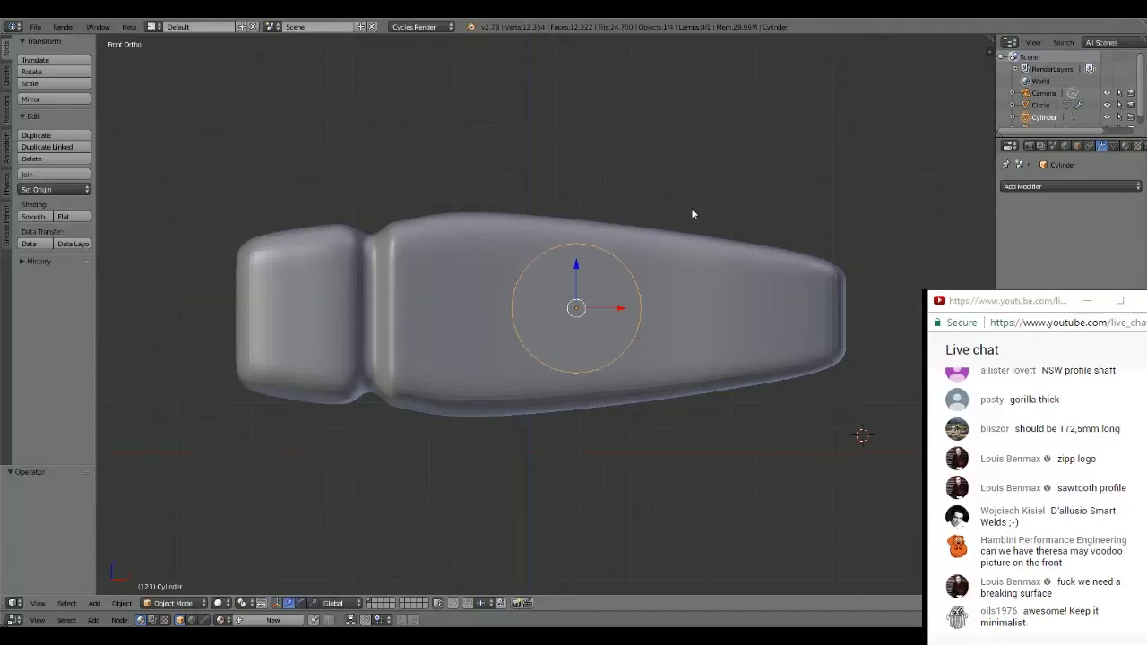
# - Flatten the handle cylinder to about 0.653 along Z, and scale it uniformly by about 1.150
pyautogui.press('s')
pyautogui.press('y')
pyautogui.press('z')
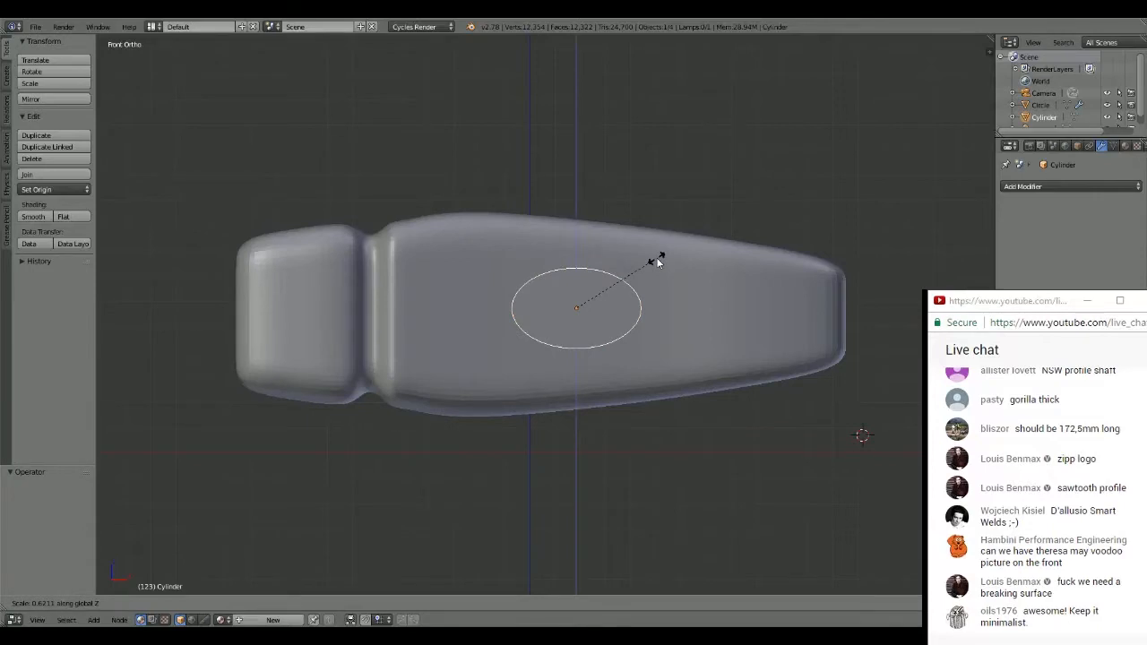
pyautogui.click(662, 257)
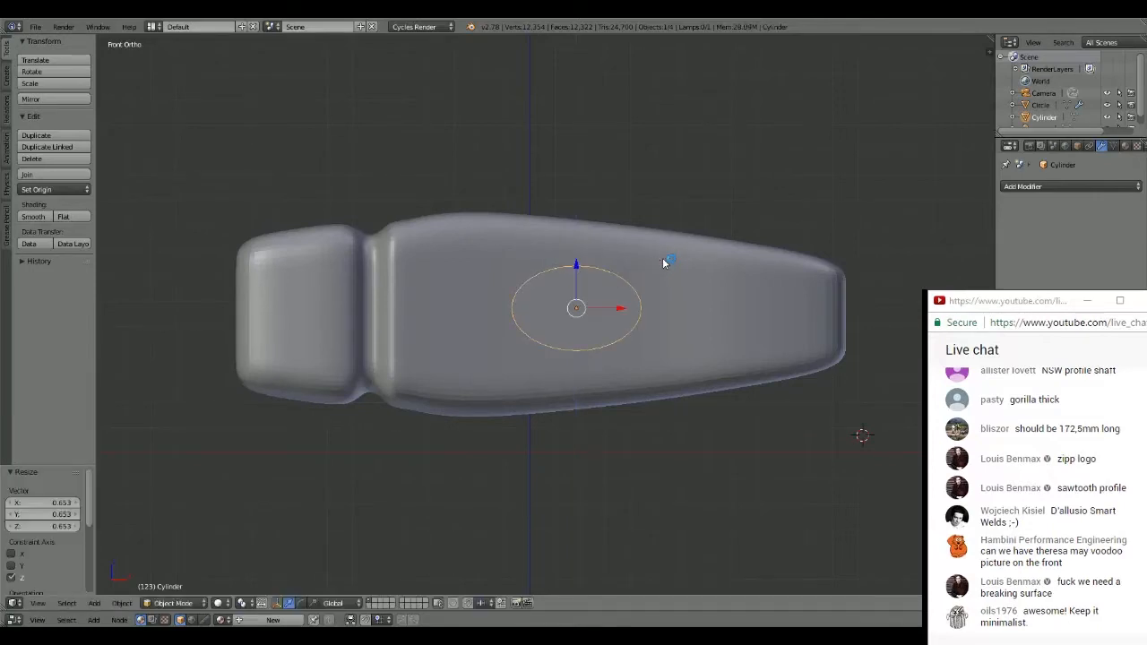
pyautogui.moveTo(662, 257)
pyautogui.mouseDown(button='middle')
pyautogui.moveTo(661, 283)
pyautogui.moveTo(666, 272)
pyautogui.mouseUp(button='middle')
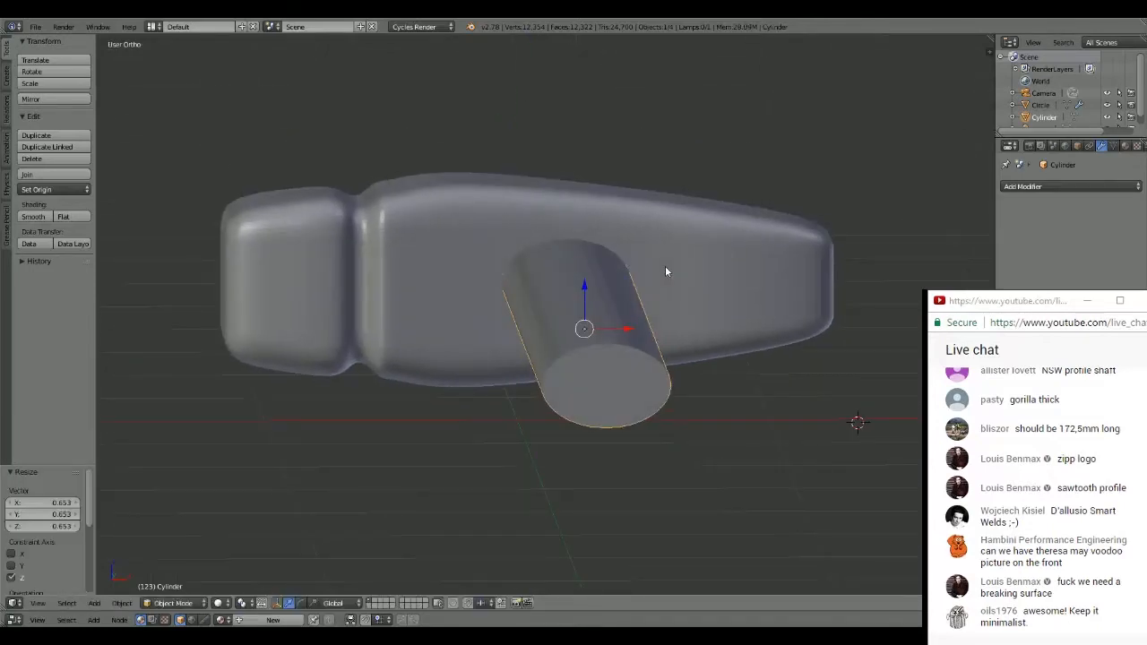
pyautogui.press('s')
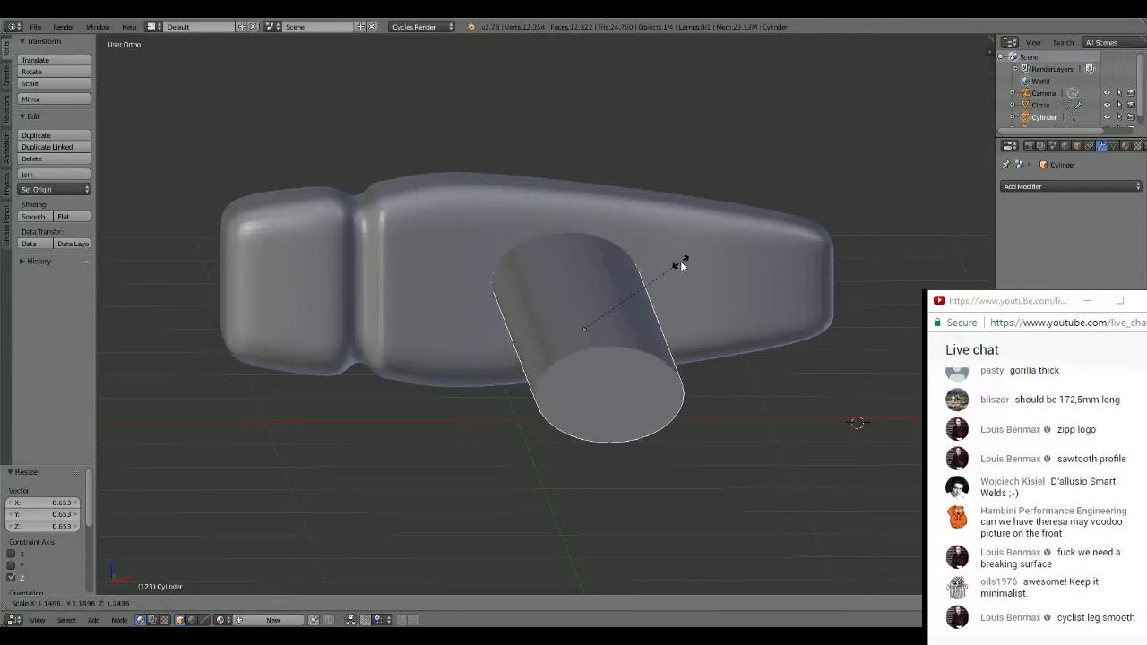
pyautogui.click(680, 261)
pyautogui.moveTo(680, 261); pyautogui.dragTo(615, 339, button='middle')
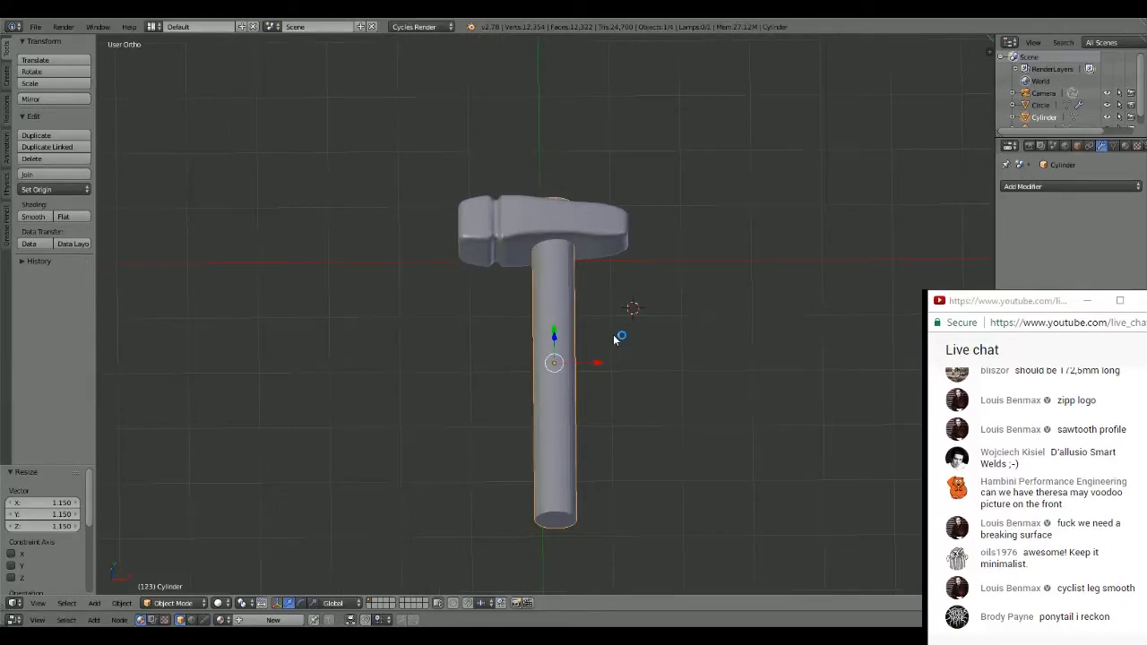
# - Shorten the handle cylinder along Y by scaling it to about 0.851
pyautogui.press('s')
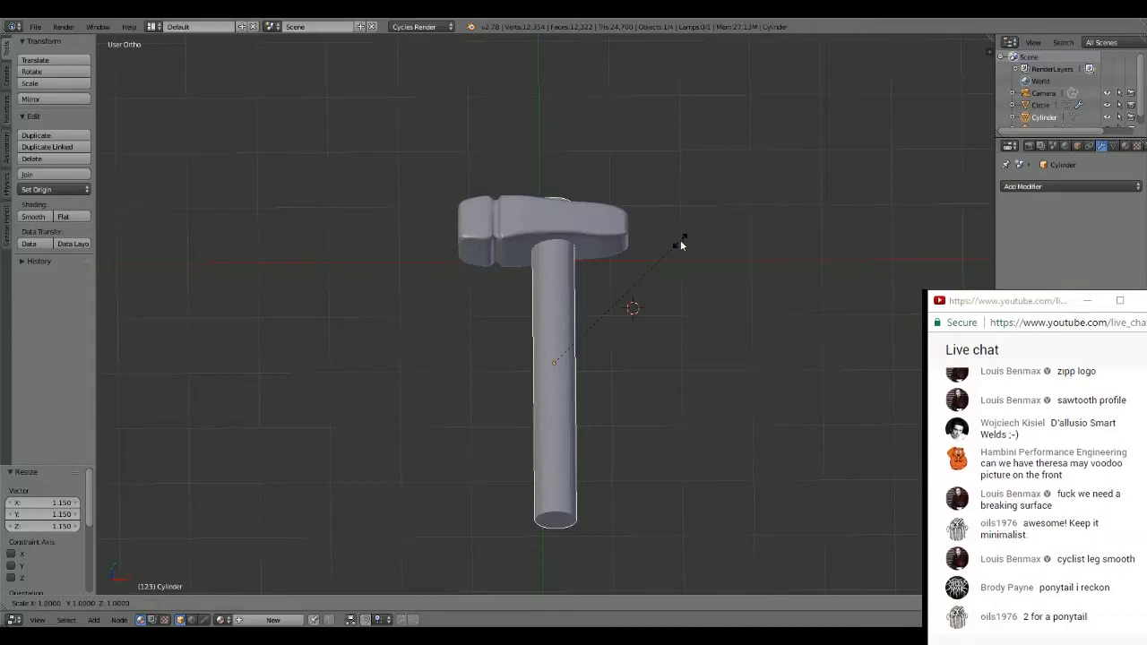
pyautogui.click(682, 243)
pyautogui.press('x')
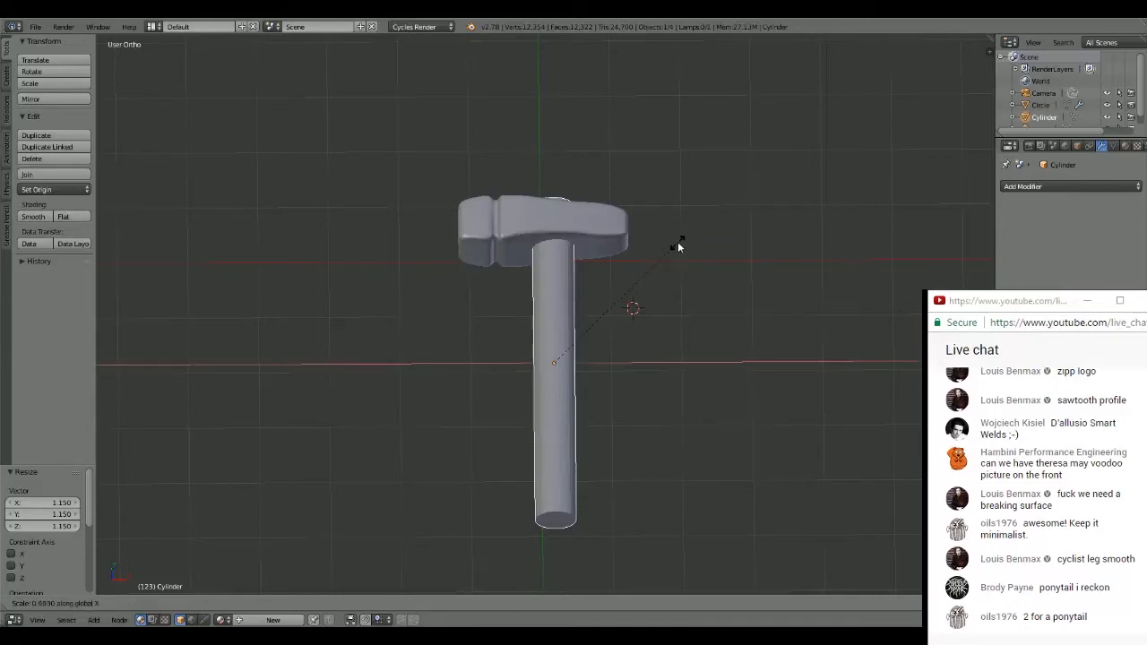
pyautogui.press('y')
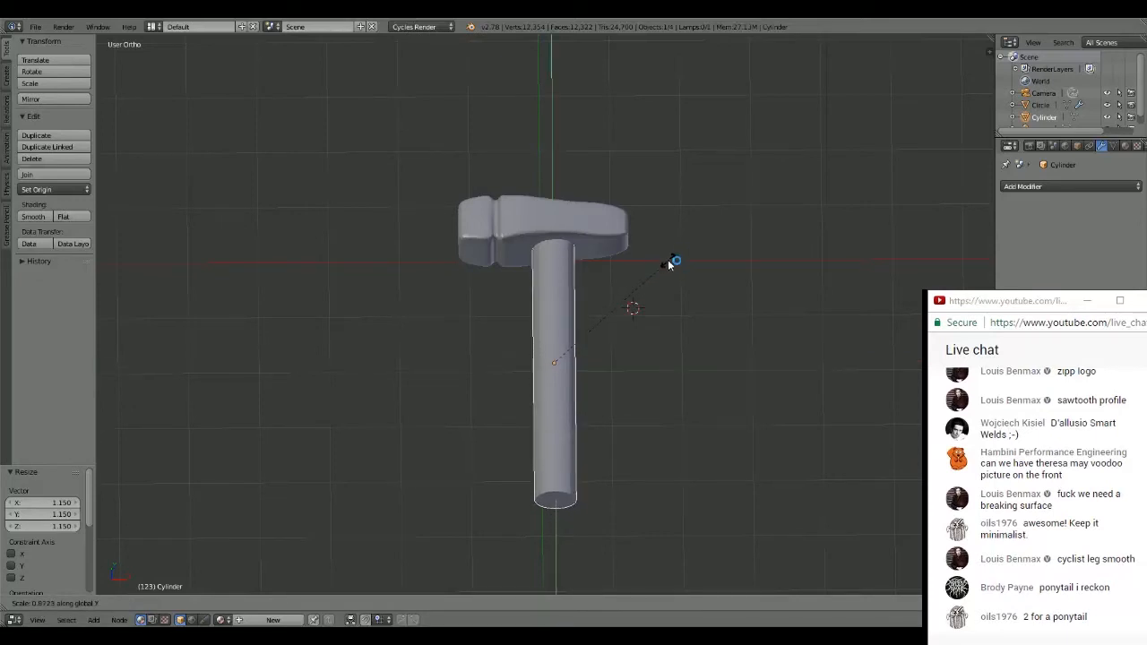
pyautogui.click(666, 263)
pyautogui.moveTo(665, 262); pyautogui.dragTo(663, 306, button='middle')
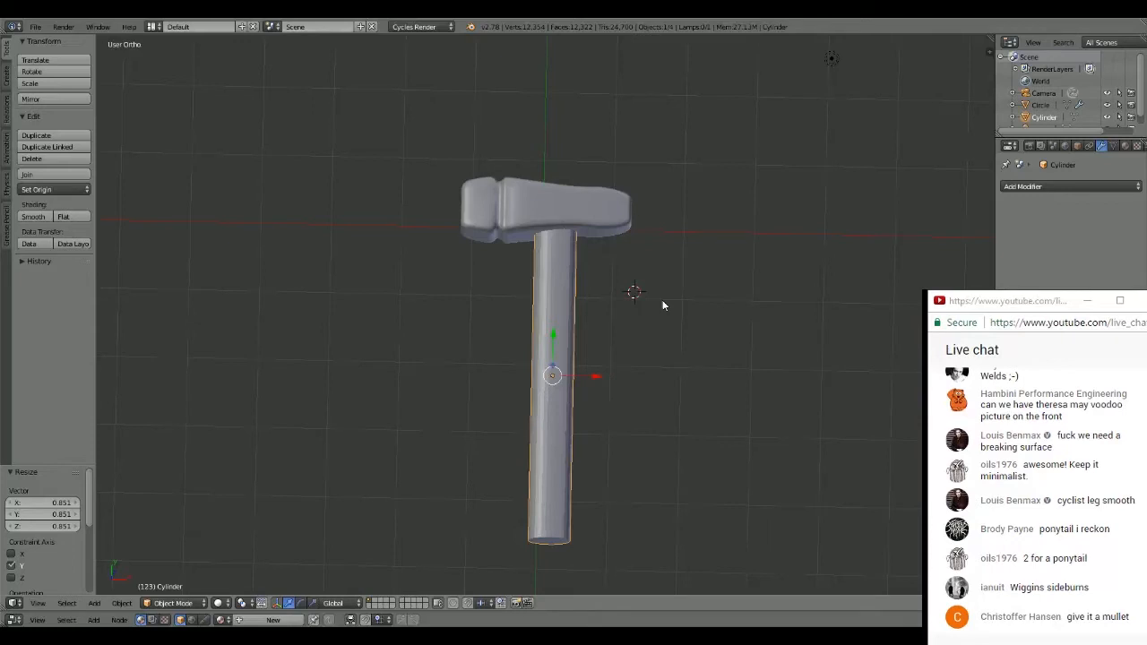
pyautogui.moveTo(663, 306); pyautogui.dragTo(636, 267, button='middle')
# - Add a loop cut to the handle mesh in its upper half and move it about -0.114 along X to form a kink
pyautogui.press('KP_7')
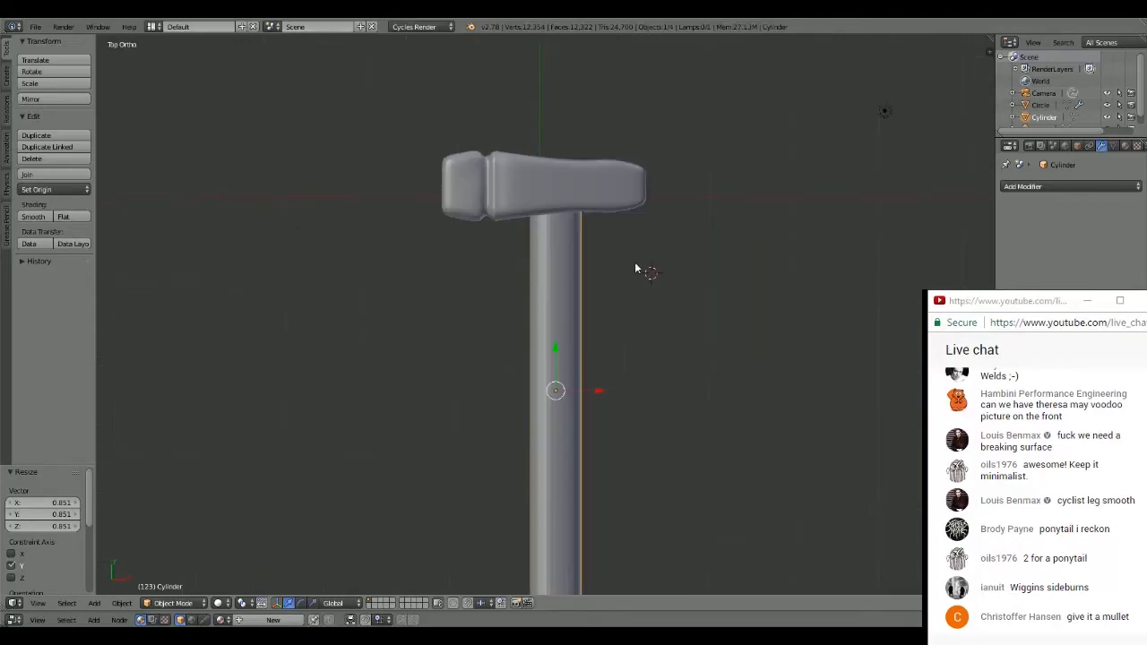
pyautogui.scroll(-2, 635, 267)
pyautogui.moveTo(627, 321)
pyautogui.keyDown('shift'); pyautogui.mouseDown(button='middle')
pyautogui.moveTo(630, 267)
pyautogui.moveTo(595, 259)
pyautogui.moveTo(625, 299)
pyautogui.mouseUp(button='middle'); pyautogui.keyUp('shift')
pyautogui.scroll(2, 598, 261)
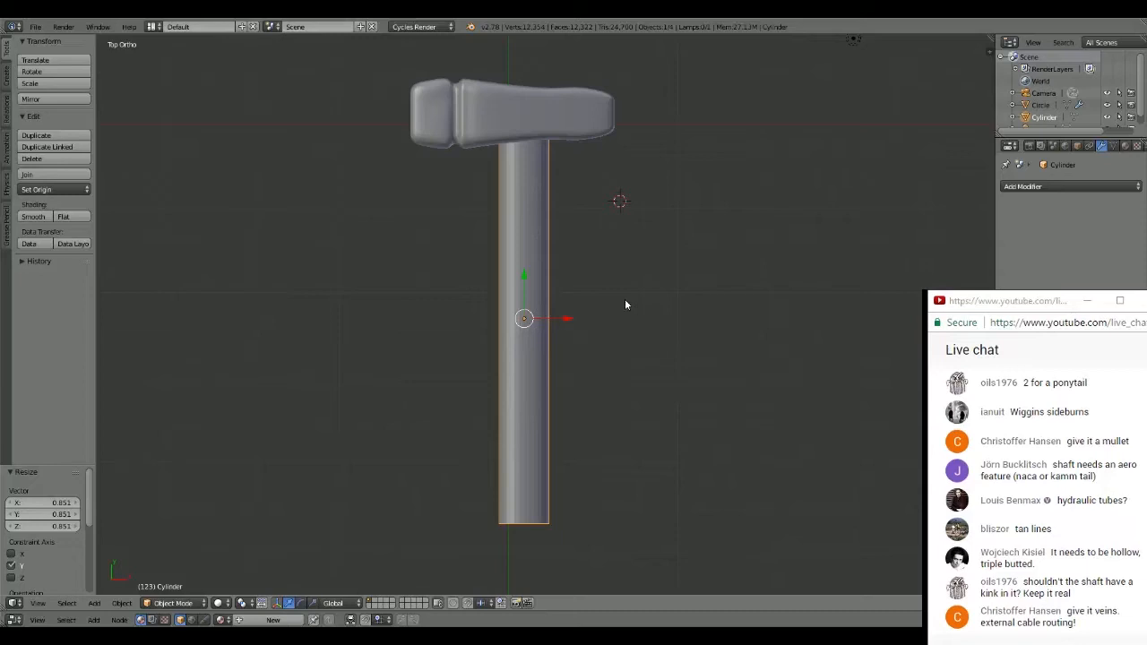
pyautogui.press('Tab')
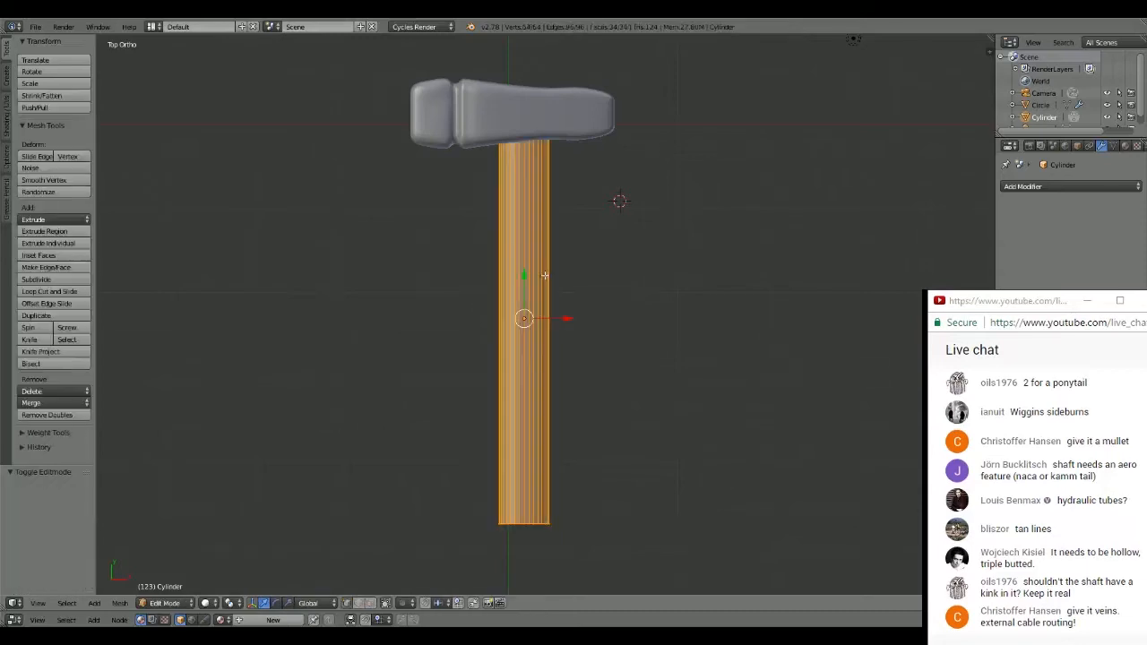
pyautogui.hotkey('ctrl', 'r')
pyautogui.click(539, 313)
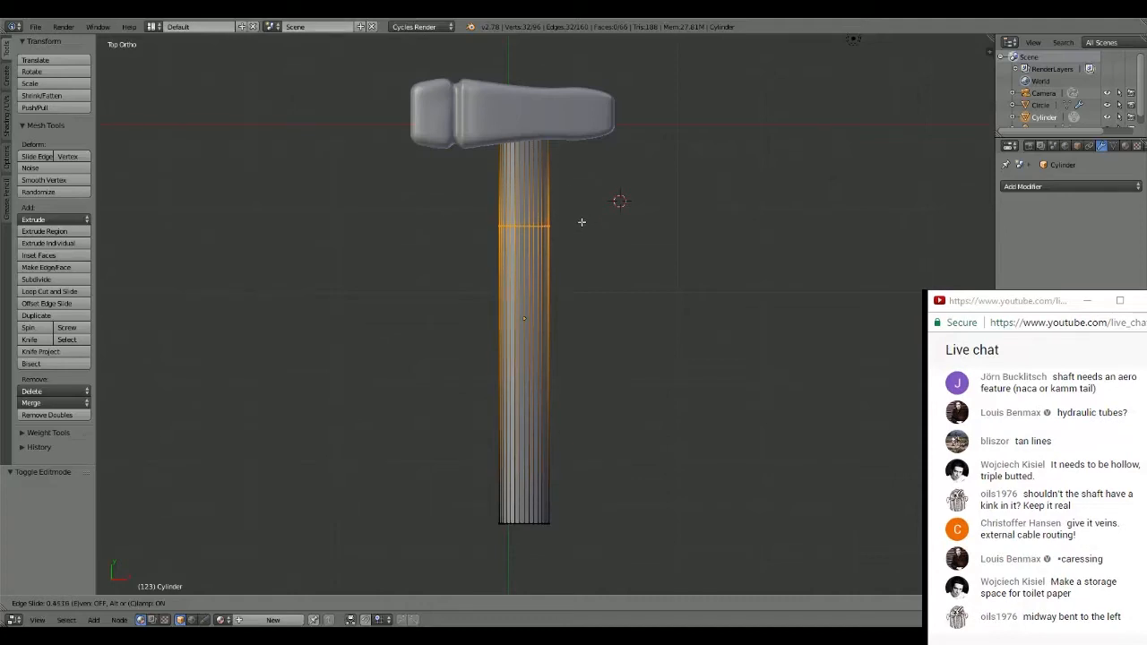
pyautogui.click(581, 235)
pyautogui.press('g')
pyautogui.press('x')
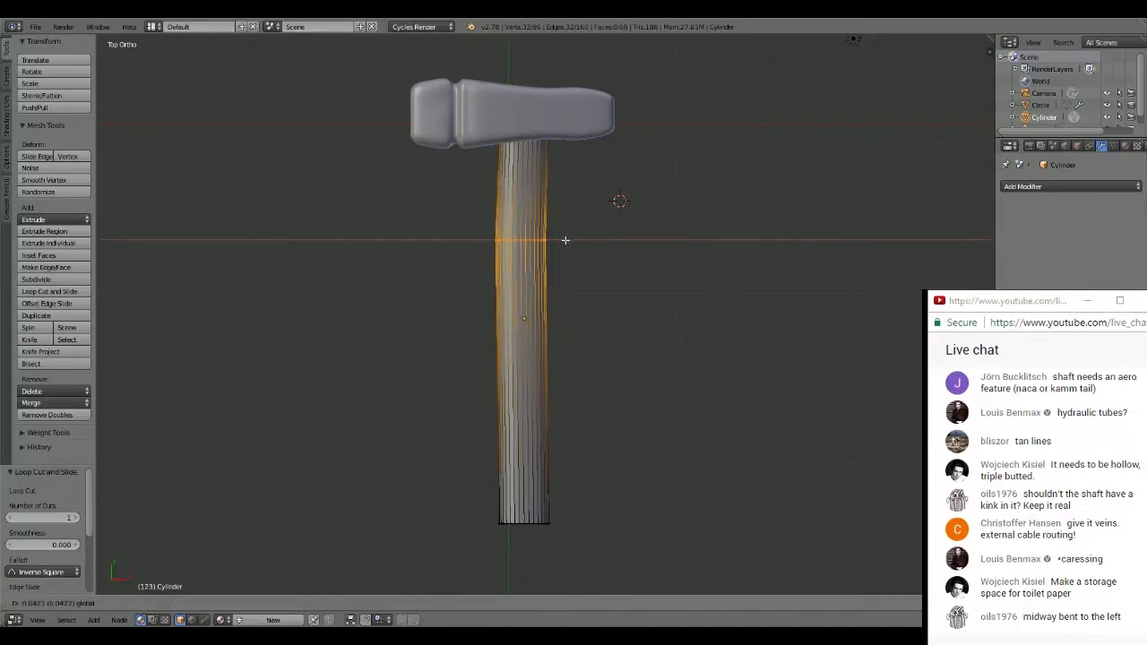
pyautogui.click(557, 243)
# - Add a second loop cut just below the kink and rotate it about -30.198° in the top view
pyautogui.hotkey('ctrl', 'r')
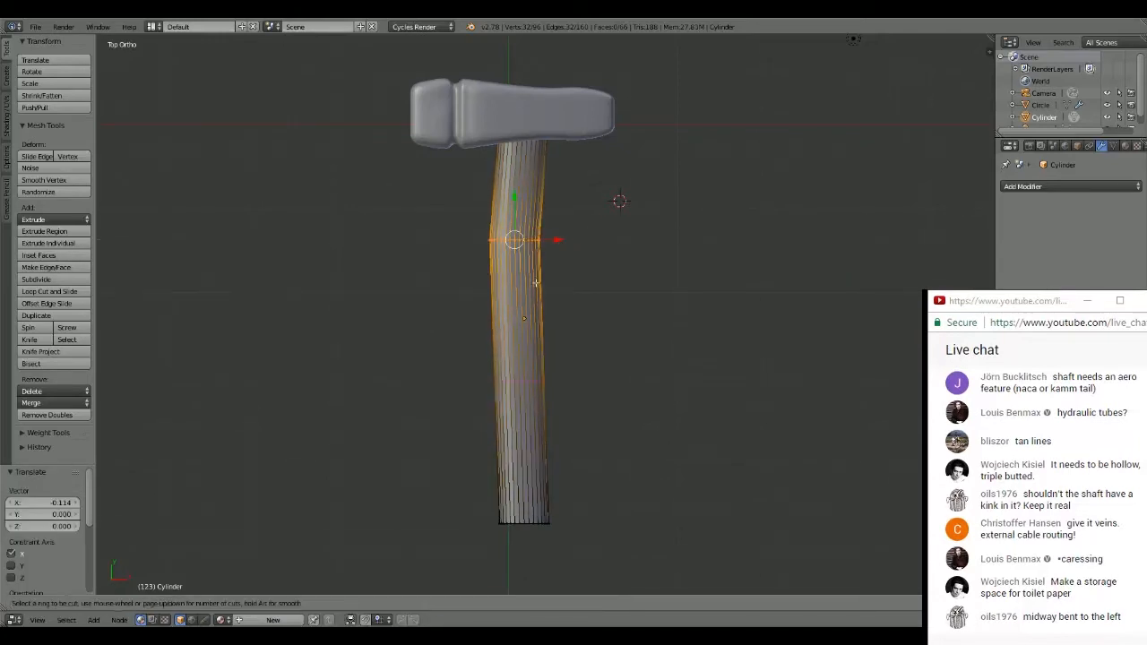
pyautogui.click(536, 278)
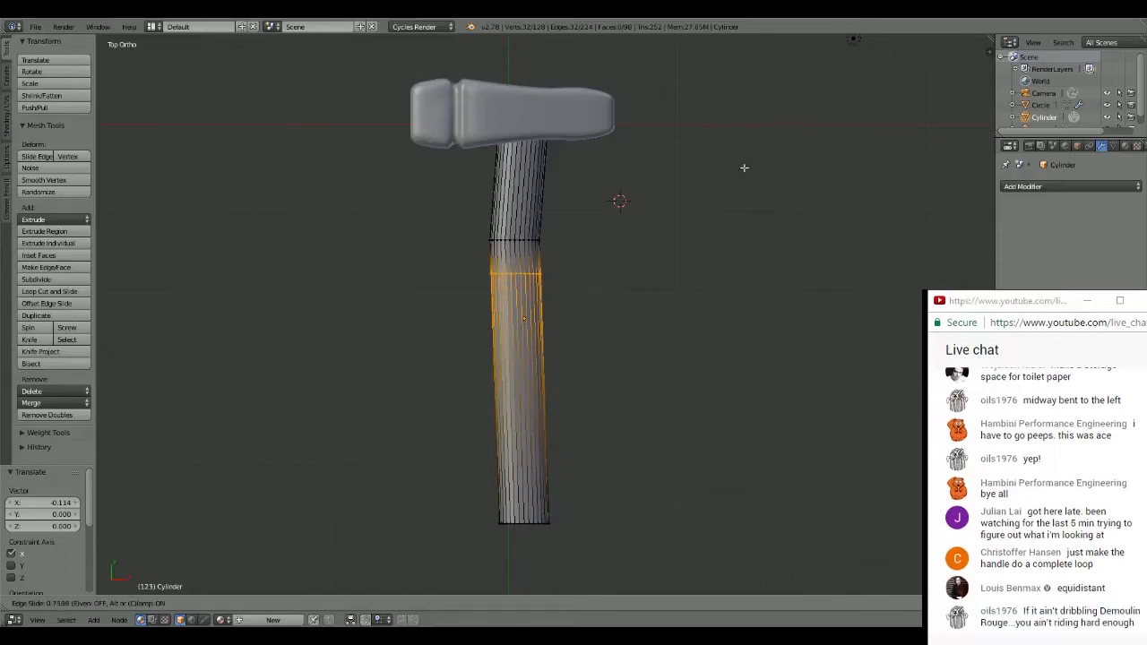
pyautogui.click(744, 168)
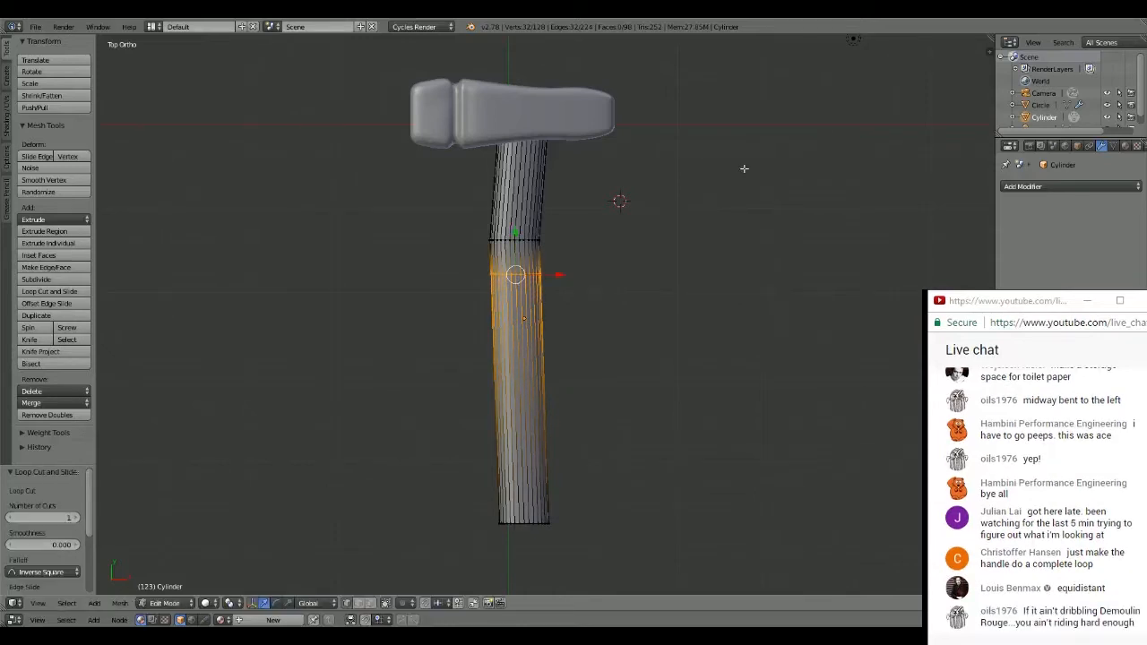
pyautogui.press('r')
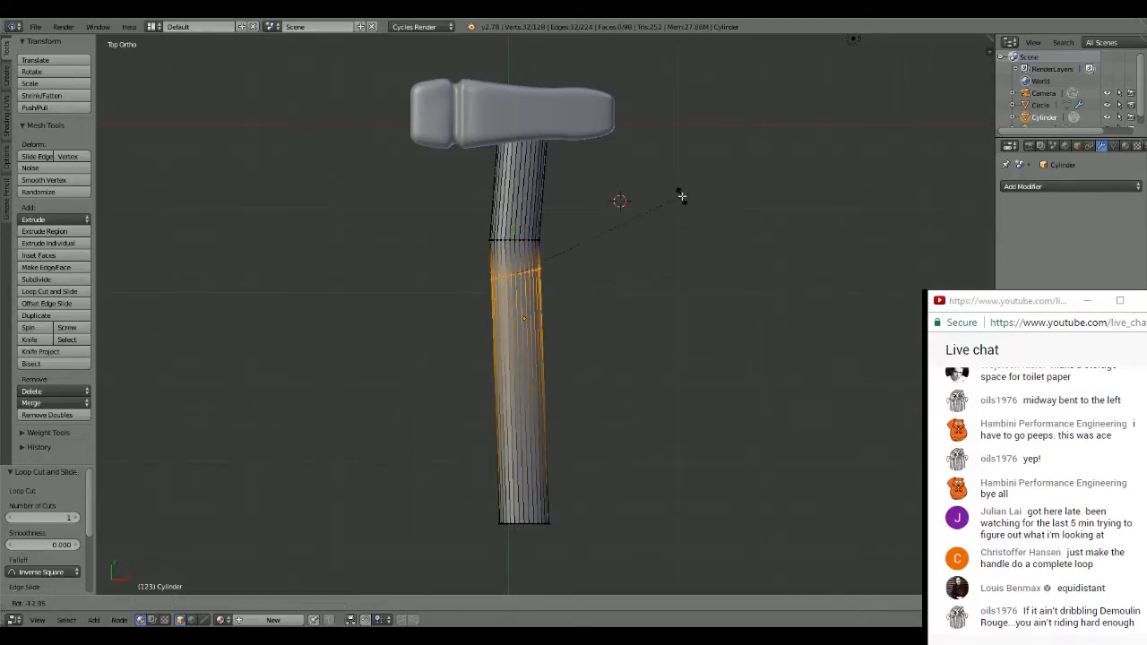
pyautogui.click(641, 159)
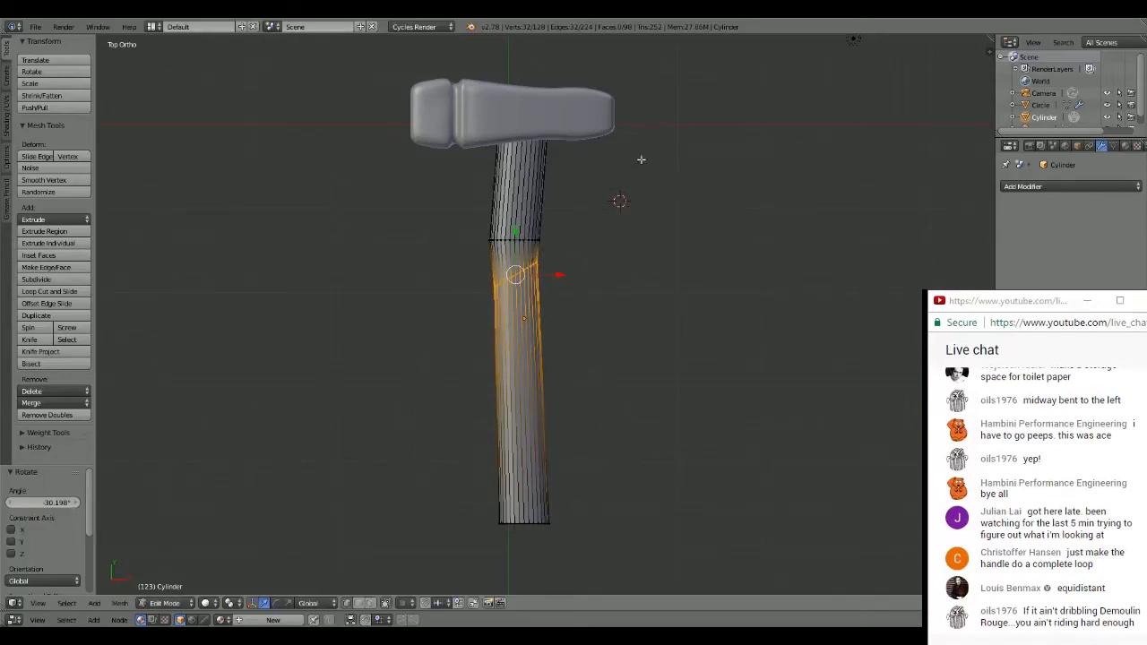
# - Add a third loop cut just below the tilted one, offset along positive X and rotated about -21.454°
pyautogui.hotkey('ctrl', 'r')
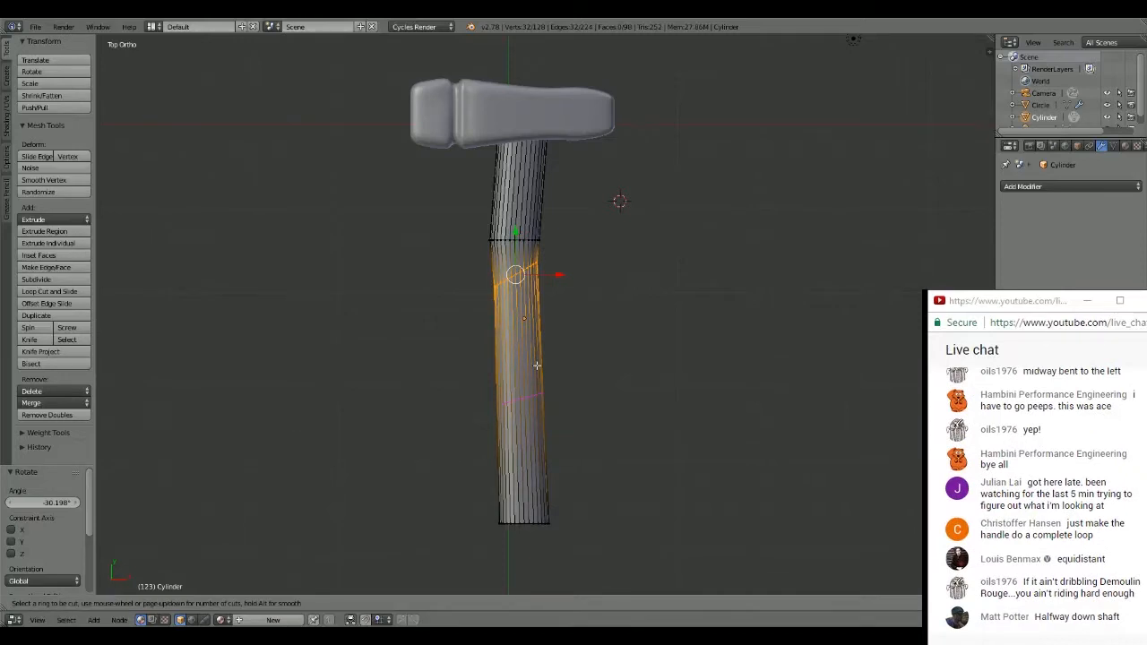
pyautogui.click(540, 351)
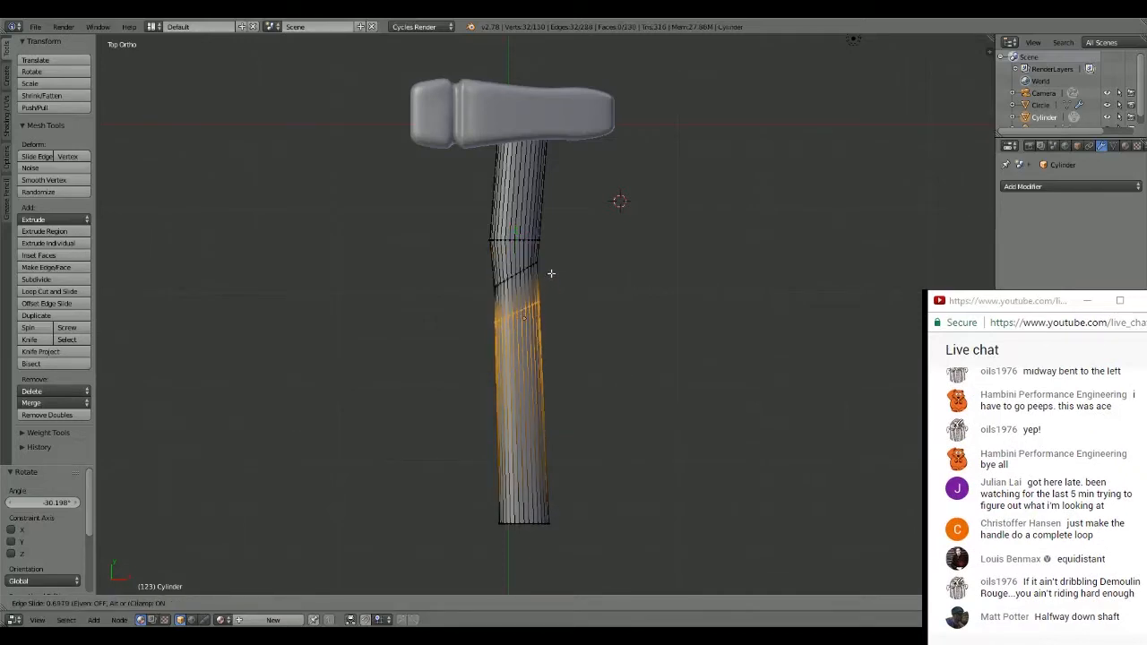
pyautogui.click(551, 271)
pyautogui.press('g')
pyautogui.press('x')
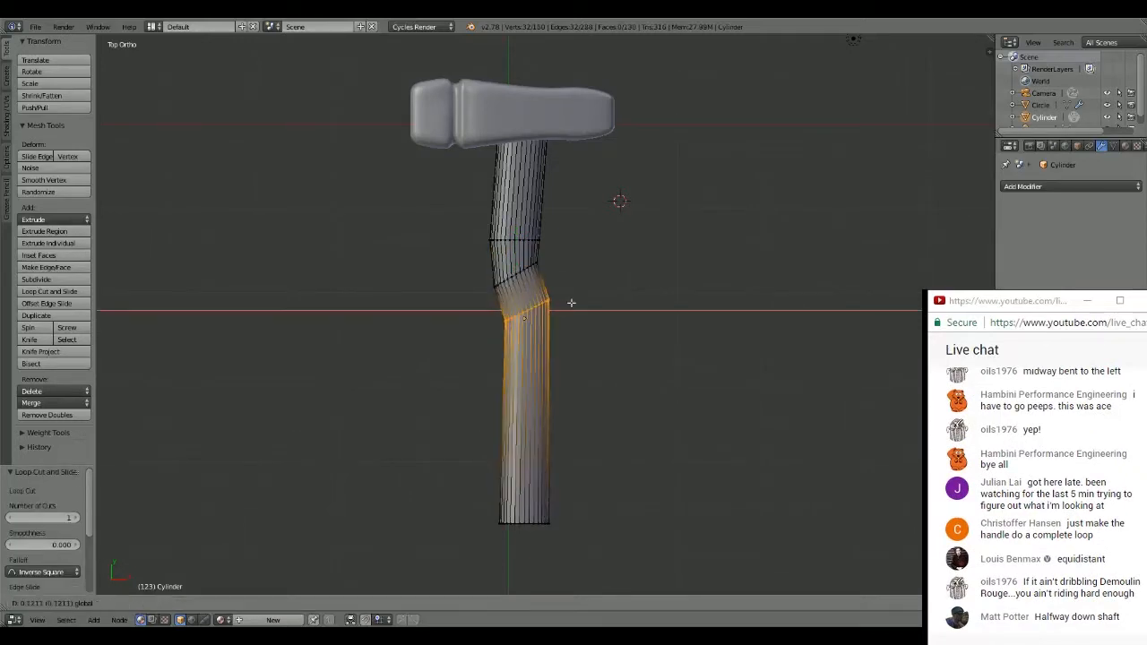
pyautogui.click(581, 299)
pyautogui.click(593, 267)
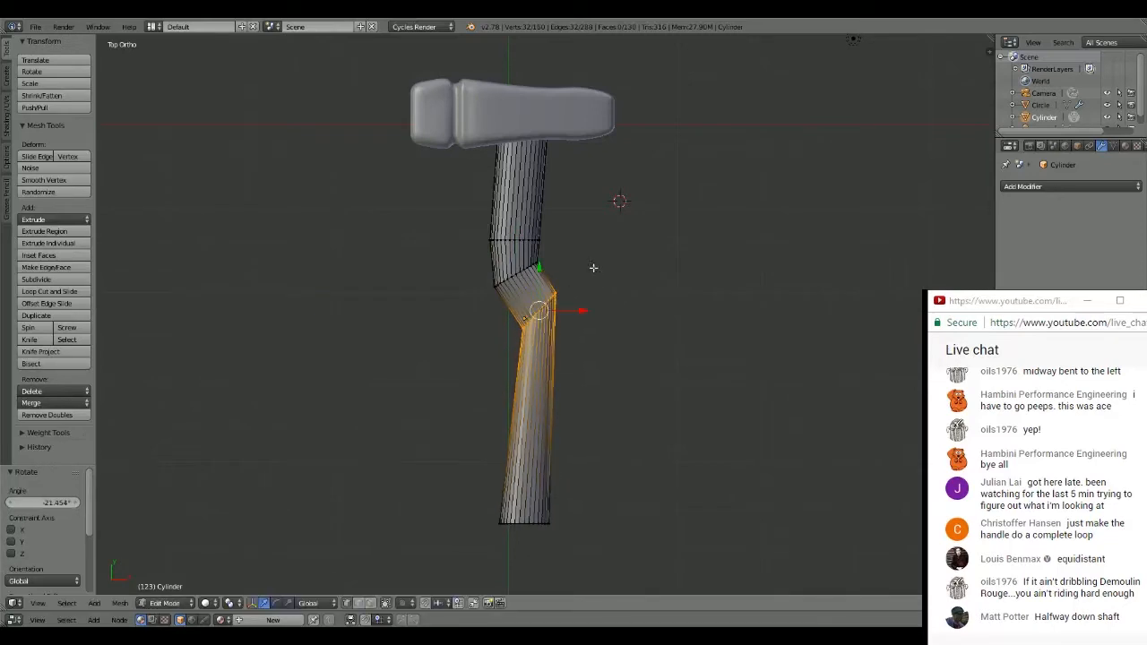
# - Select the whole bottom end ring of the handle and move it about 0.990 in X and 2.229 in Y
pyautogui.press('a')
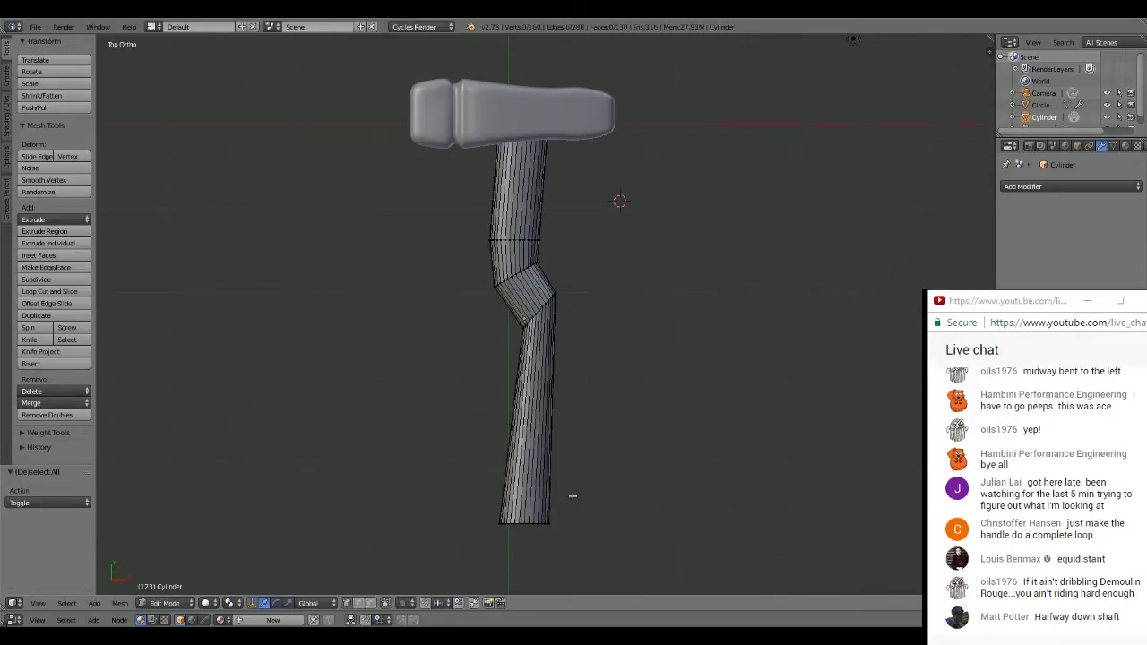
pyautogui.press('c')
pyautogui.moveTo(573, 525); pyautogui.dragTo(507, 519)
pyautogui.press('Escape')
pyautogui.moveTo(594, 481); pyautogui.dragTo(622, 440, button='middle')
pyautogui.press('c')
pyautogui.click(541, 517)
pyautogui.press('Escape')
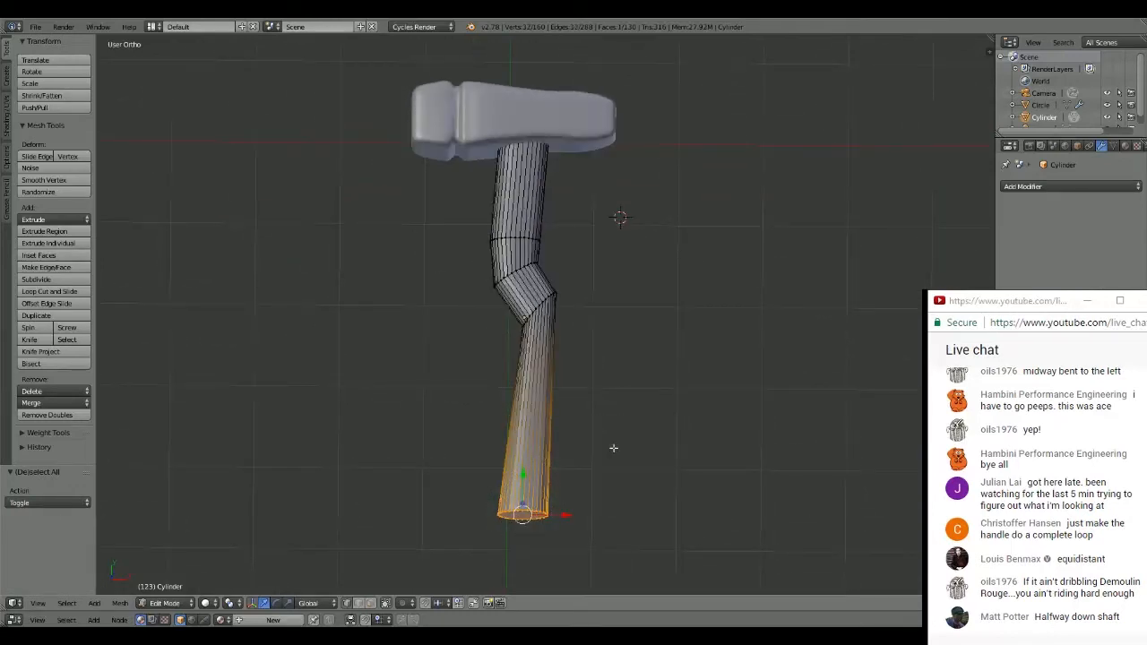
pyautogui.press('KP_7')
pyautogui.press('g')
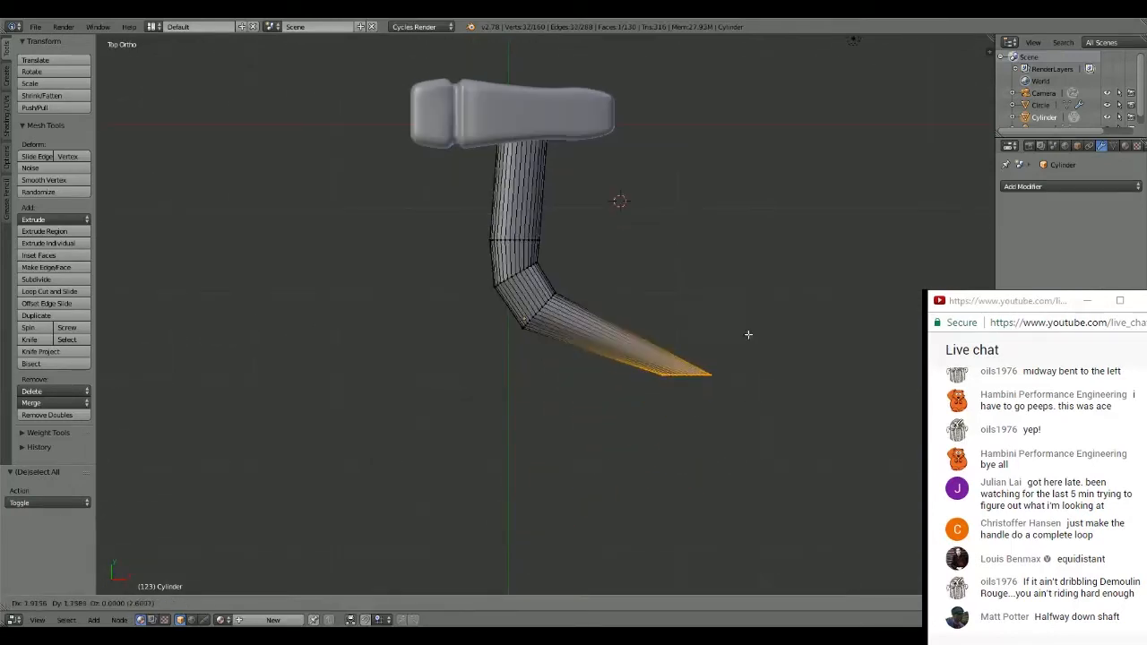
pyautogui.click(678, 285)
# - Rotate the handle's end ring about -118.693° and move it about -0.313 in X and 0.185 in Y
pyautogui.press('r')
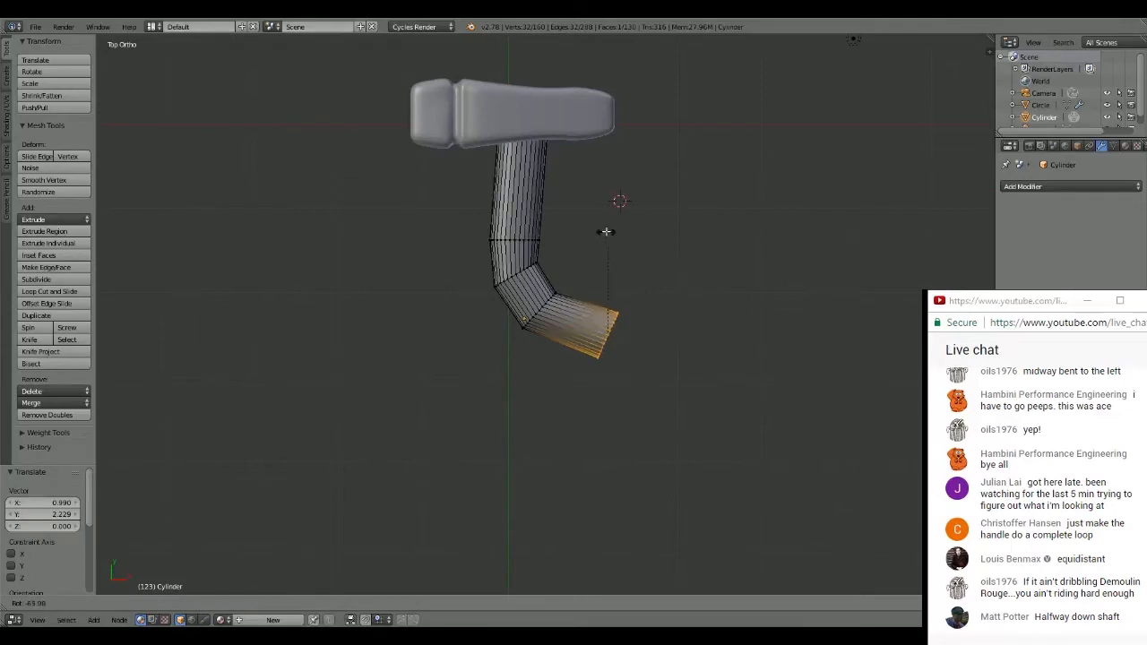
pyautogui.click(541, 284)
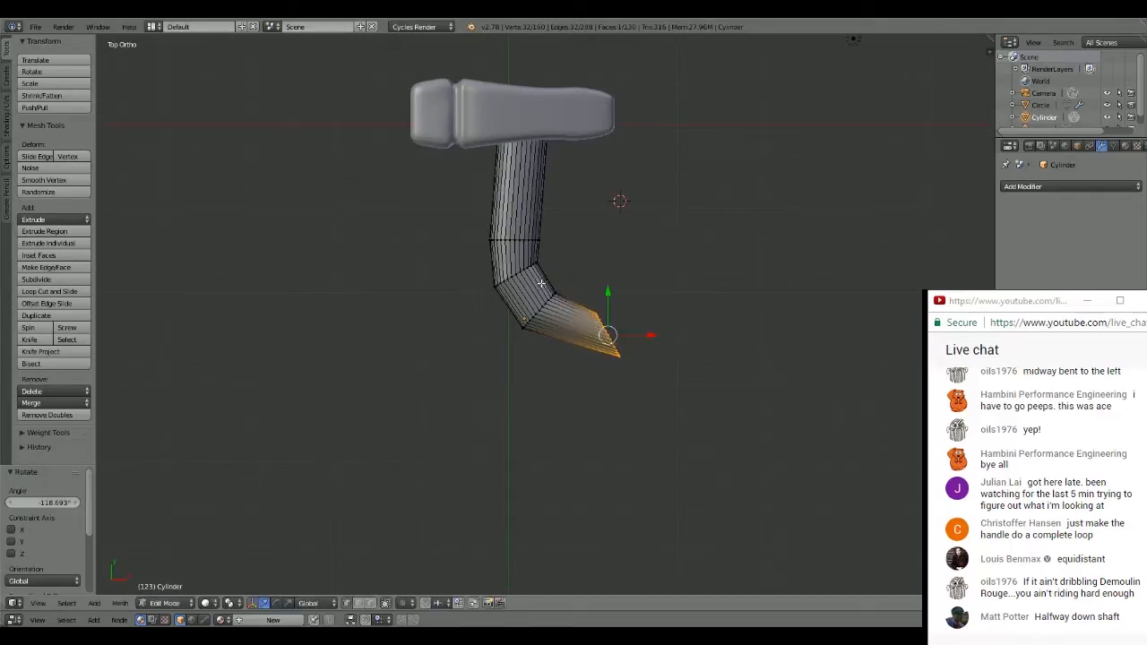
pyautogui.press('g')
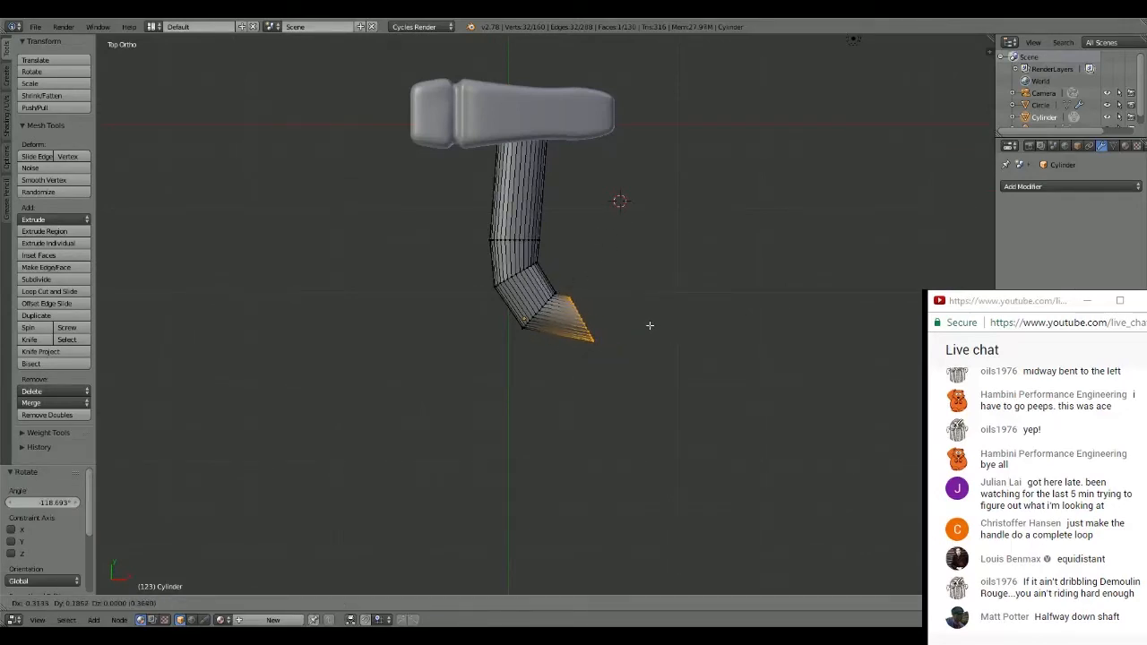
pyautogui.click(650, 325)
# - Extend the handle's bend with two extrusions of about 0.476 and 0.355, rotating the end about -49° between them
pyautogui.press('e')
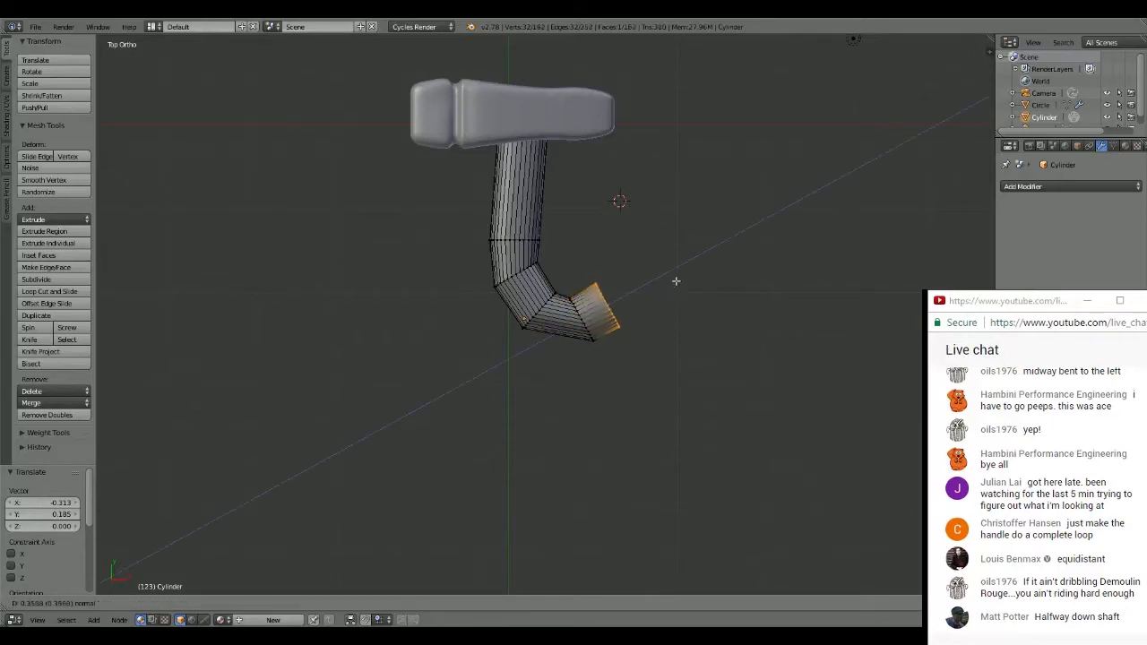
pyautogui.click(684, 272)
pyautogui.press('r')
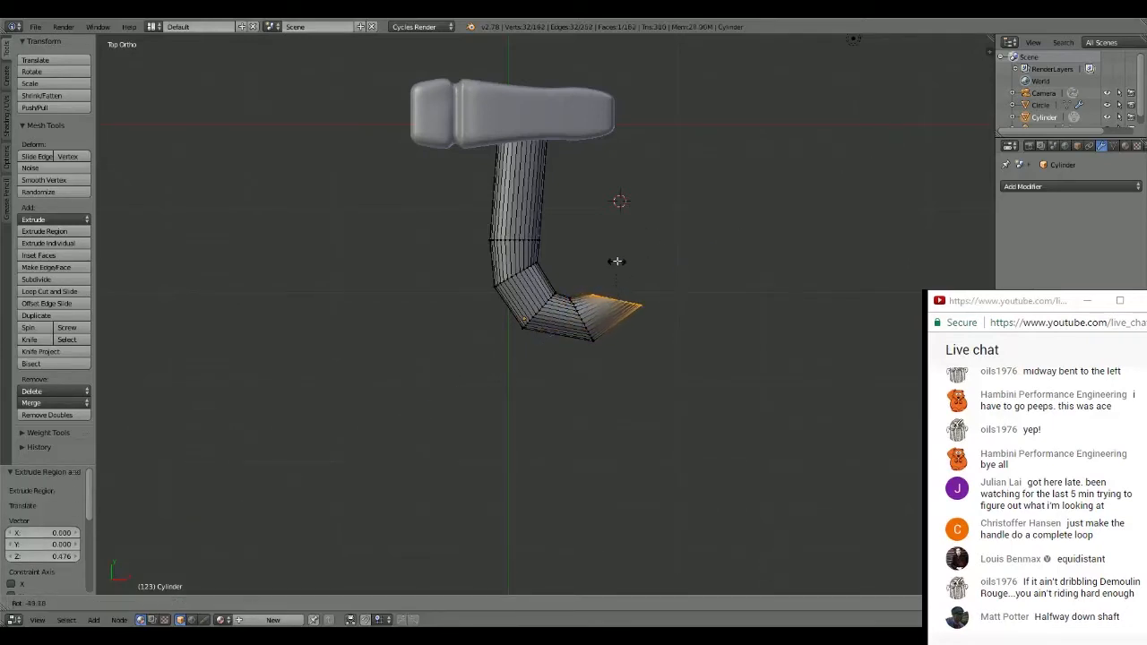
pyautogui.click(618, 261)
pyautogui.press('e')
pyautogui.click(634, 236)
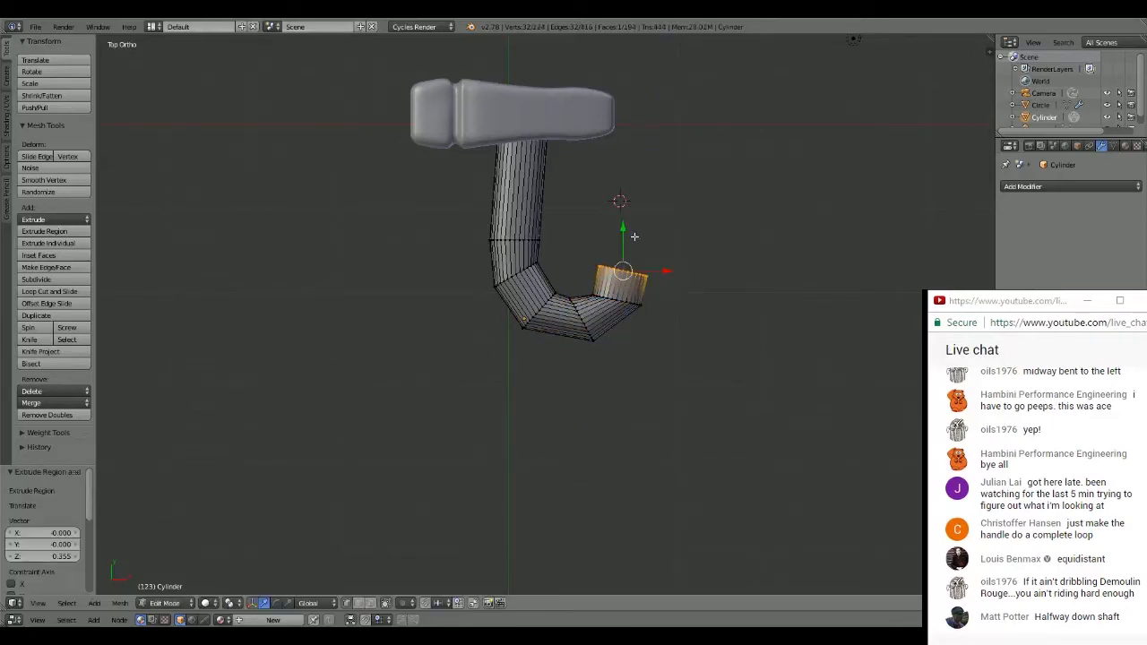
# - Curl the handle's end with two extrusions, the second about 0.562, rotating the end ring about -32.828°, -37.47° and -21.424° along the way
pyautogui.press('e')
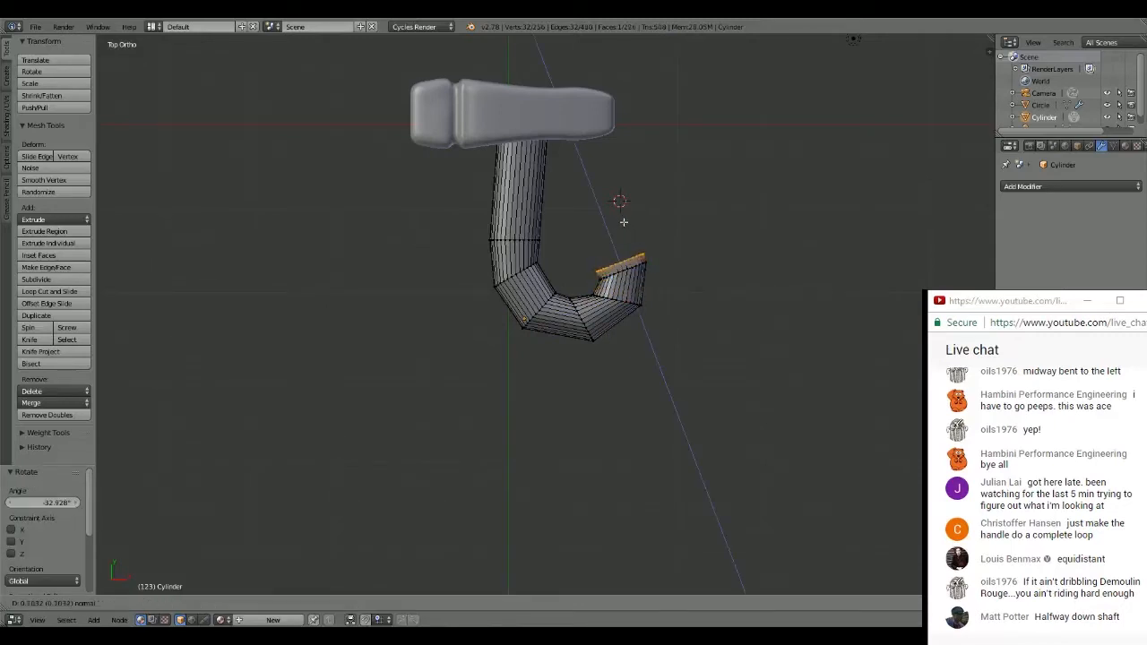
pyautogui.click(603, 202)
pyautogui.press('r')
pyautogui.click(606, 214)
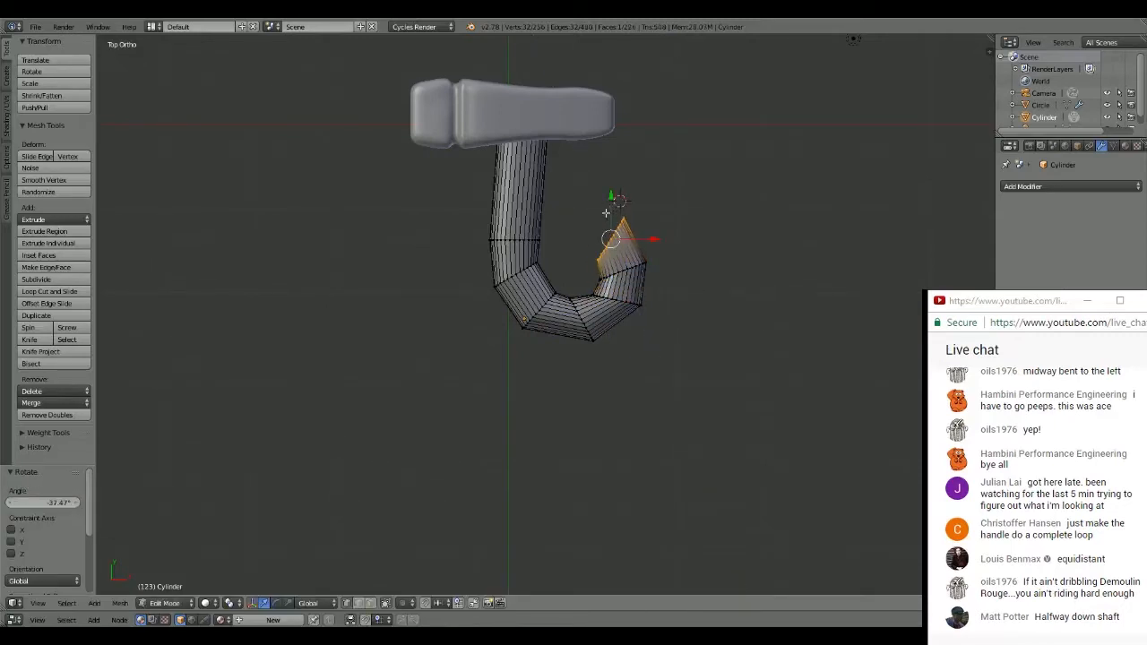
pyautogui.press('e')
pyautogui.click(561, 212)
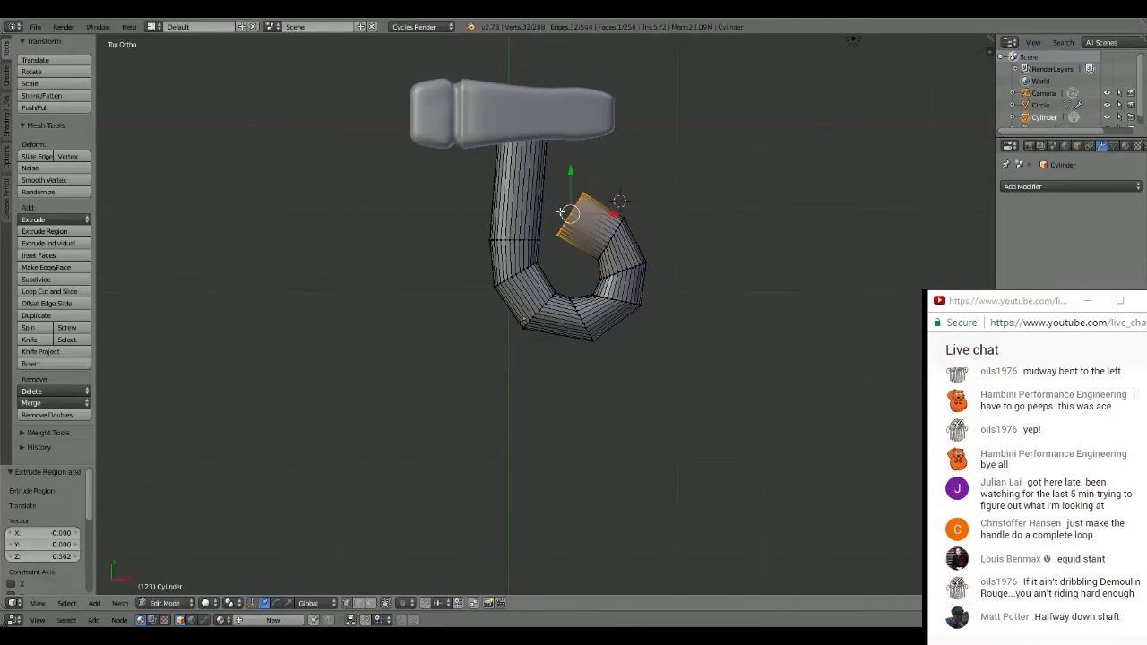
pyautogui.press('r')
pyautogui.click(597, 153)
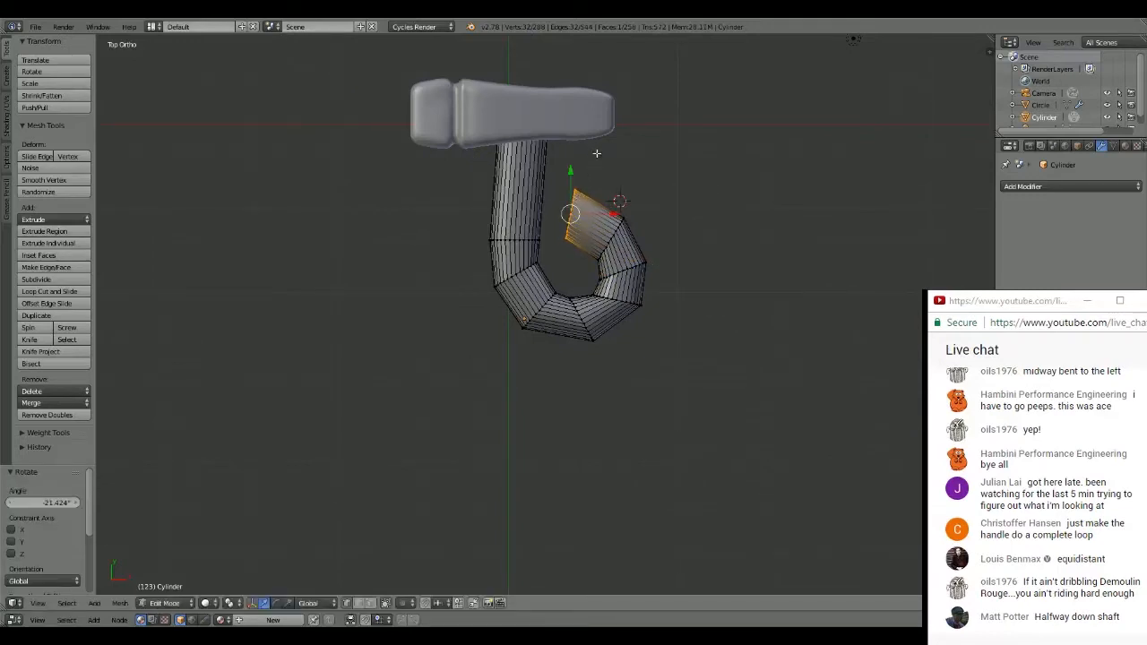
# - Move the handle's end ring about -0.036 in X and -0.142 in Y and rotate it about -30.241°
pyautogui.press('g')
pyautogui.click(601, 158)
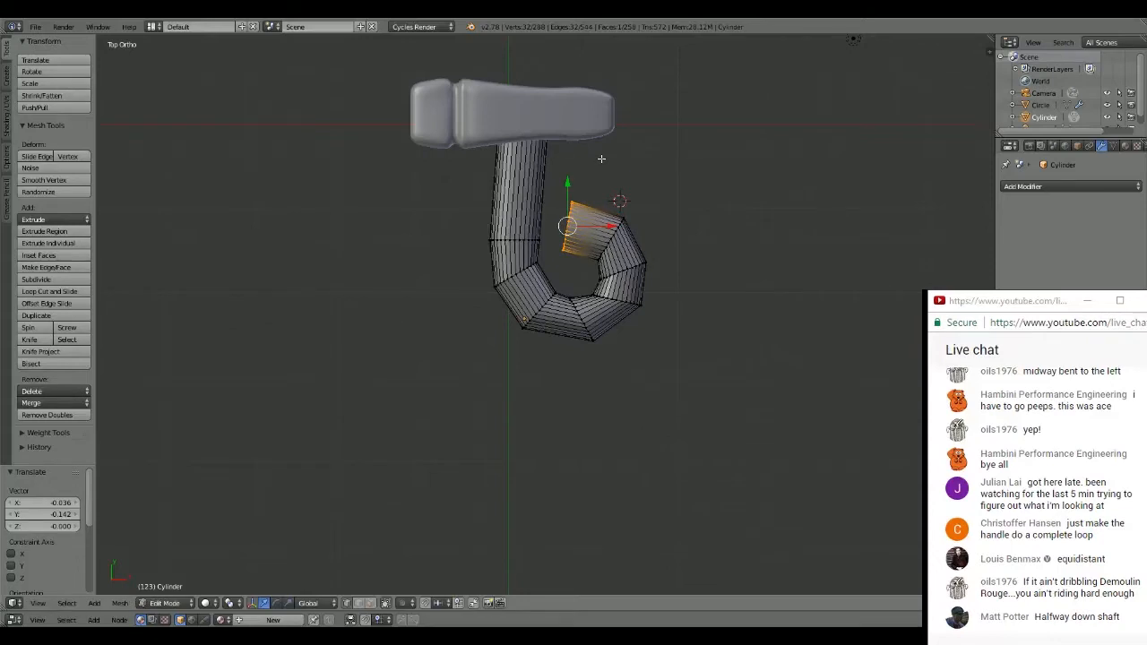
pyautogui.press('r')
pyautogui.click(565, 167)
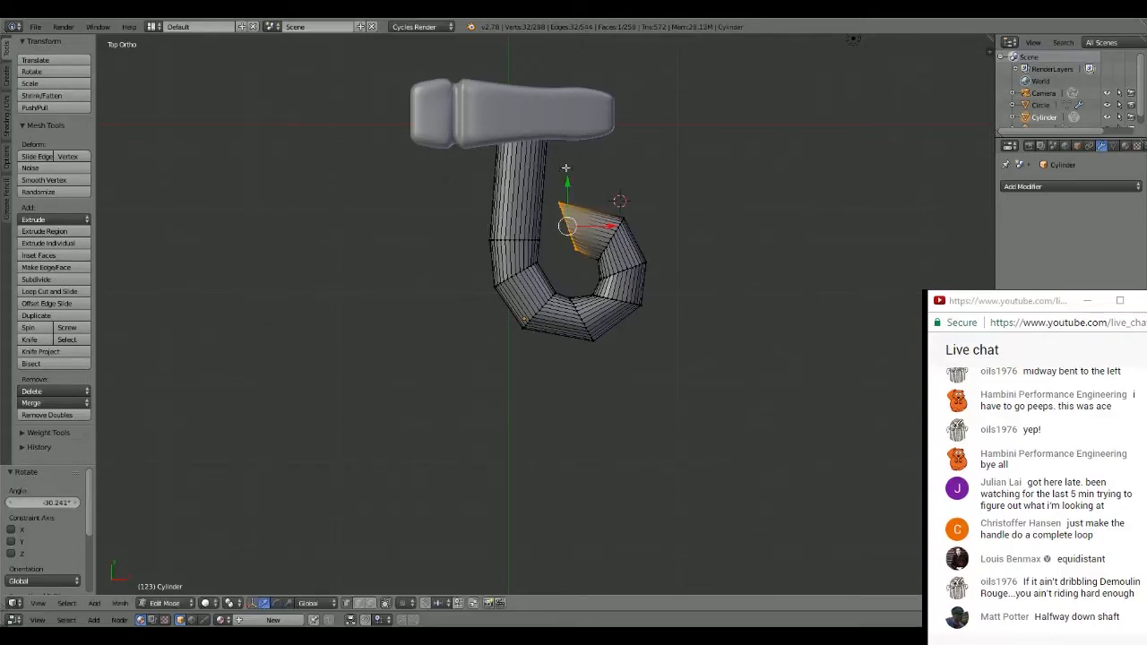
# - Extrude the handle's end about 1.324 across the shaft and another 0.580 downward, rotating the end about -45.099° and -25.623° after each
pyautogui.press('e')
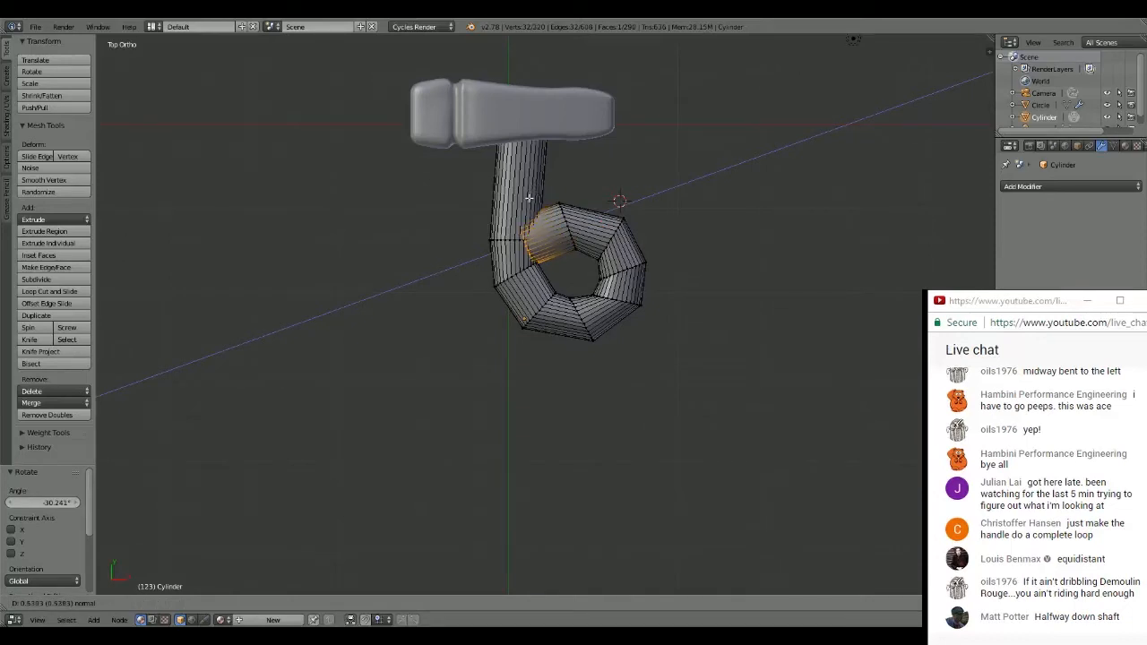
pyautogui.click(467, 225)
pyautogui.press('r')
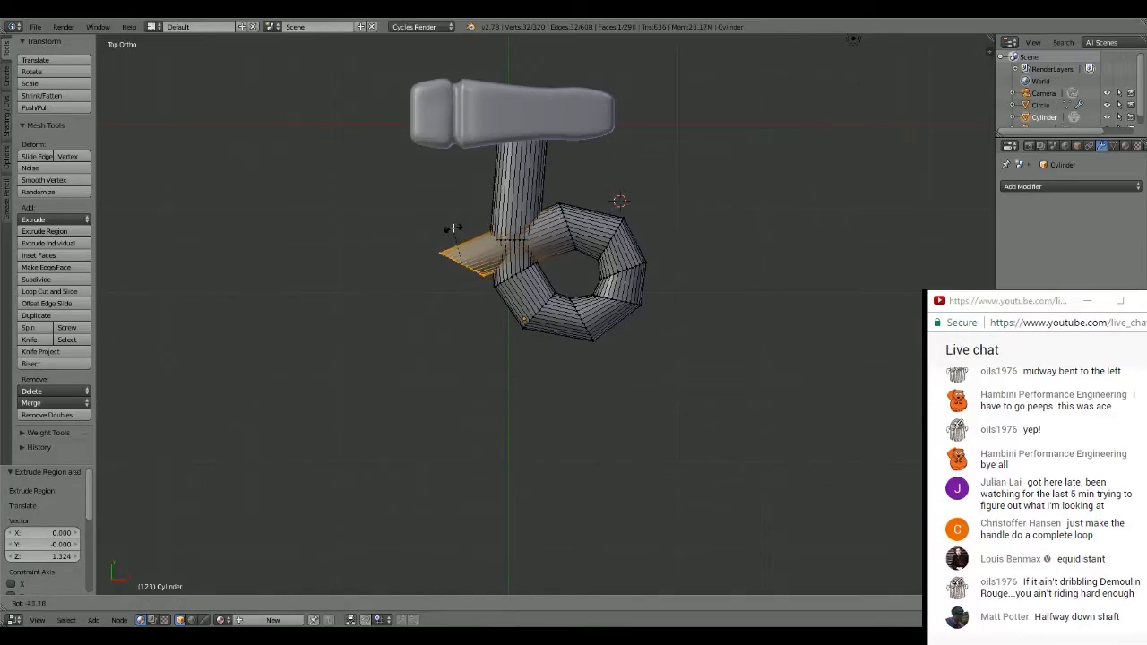
pyautogui.click(452, 229)
pyautogui.press('e')
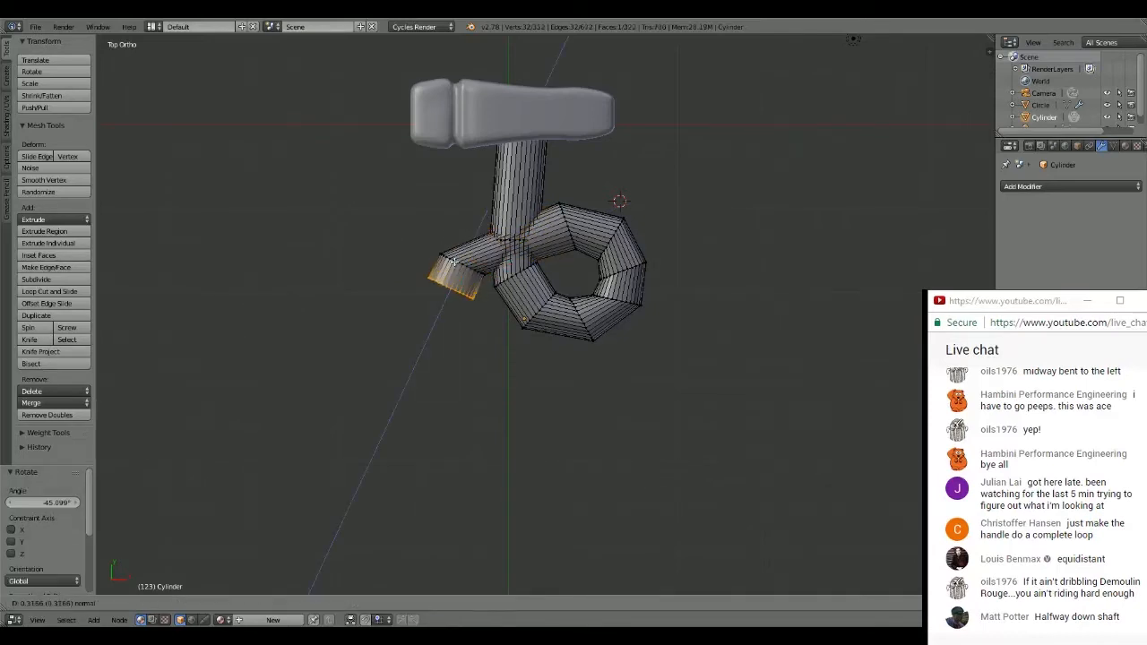
pyautogui.click(441, 280)
pyautogui.press('r')
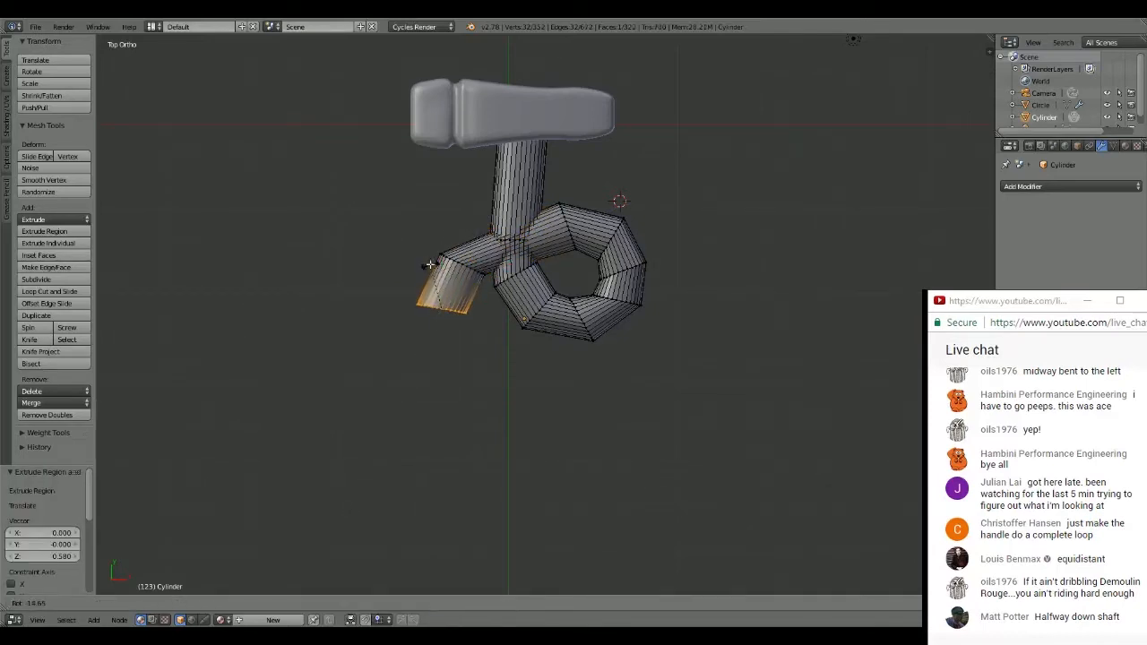
pyautogui.click(416, 254)
# - Shift the end ring about 0.199 in X and -0.050 in Y, rotate it about -12.503°, and extrude the lower handle about 2.568
pyautogui.press('g')
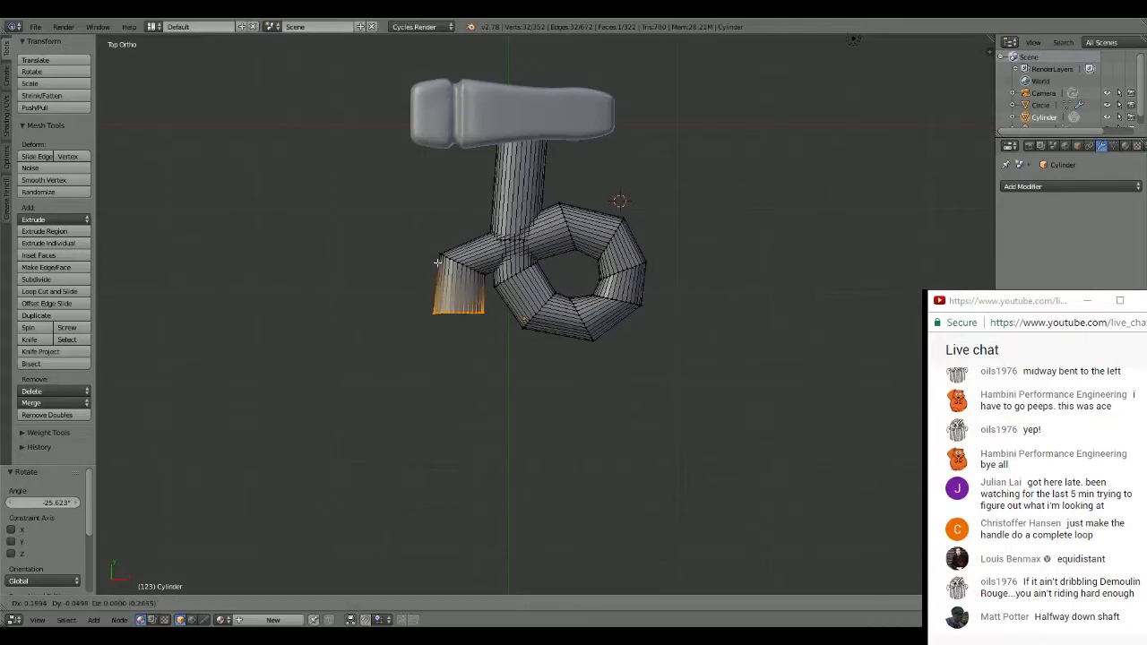
pyautogui.click(437, 262)
pyautogui.press('r')
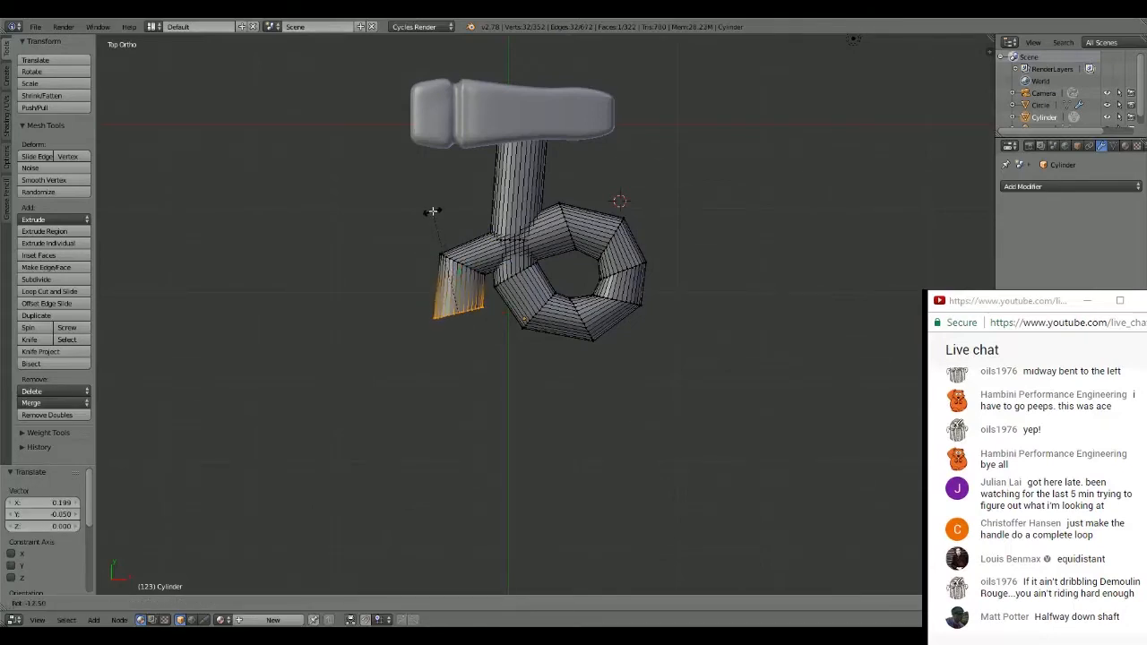
pyautogui.click(433, 210)
pyautogui.press('e')
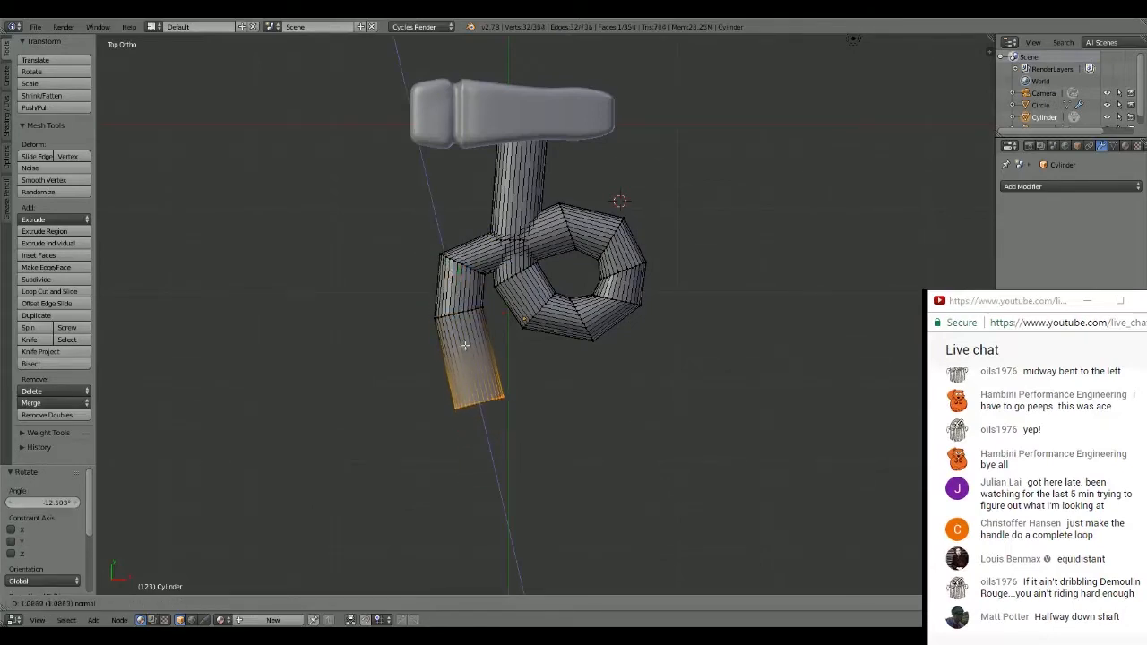
pyautogui.click(506, 467)
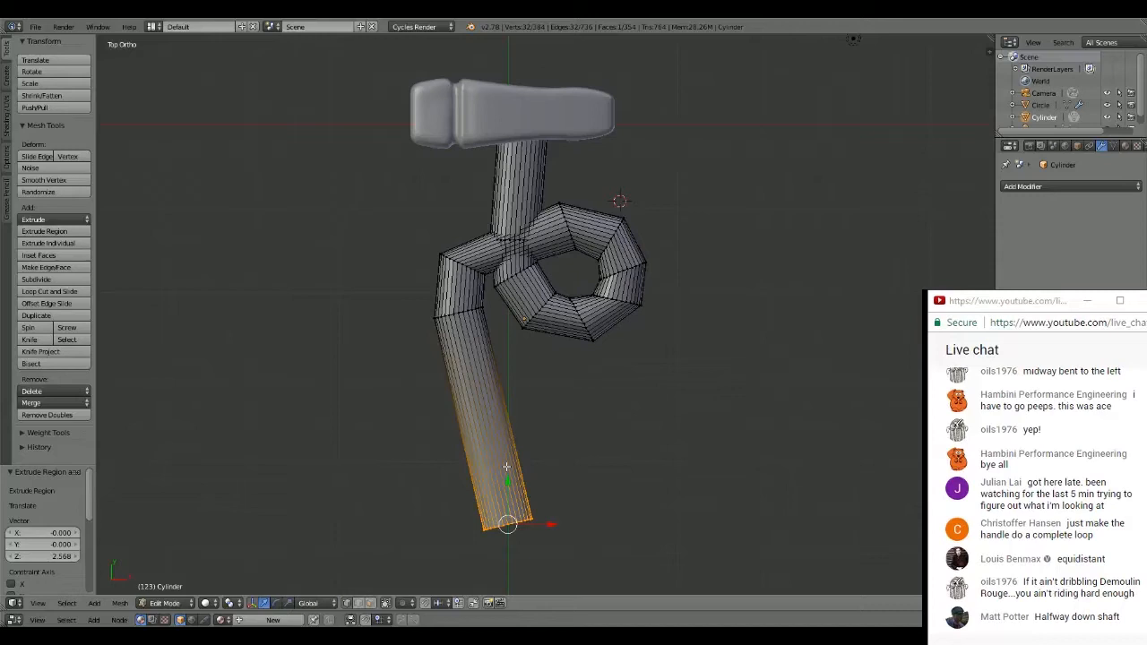
pyautogui.press('e')
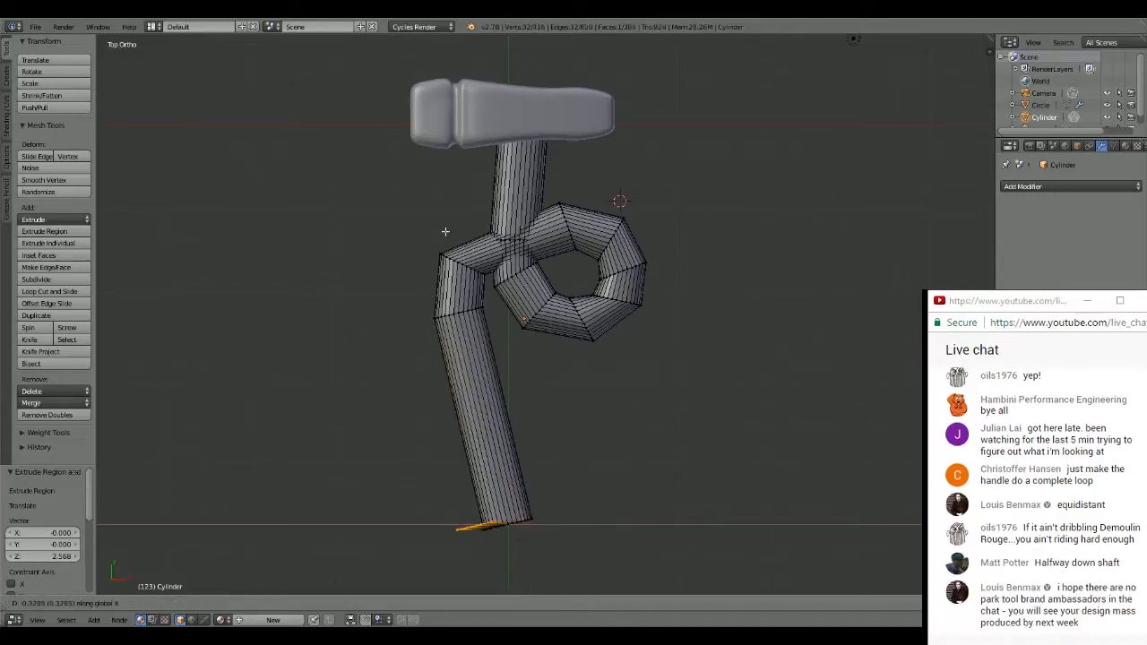
pyautogui.press('Escape')
pyautogui.hotkey('ctrl', 'z')
pyautogui.click(406, 255)
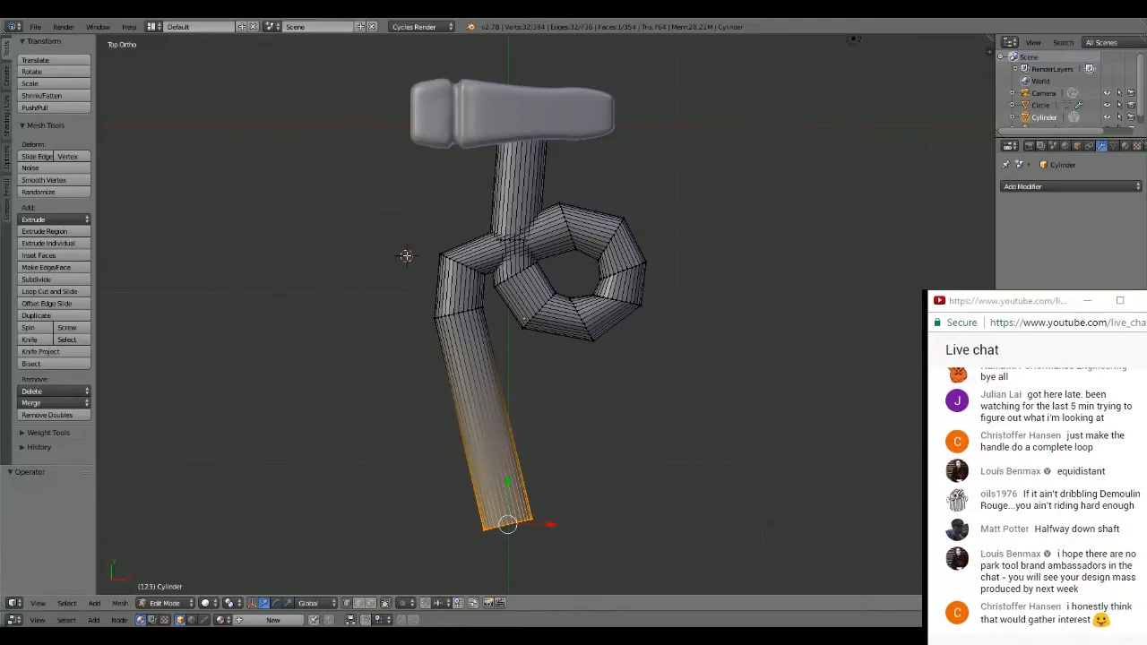
pyautogui.press('Tab')
pyautogui.press('Tab')
pyautogui.press('x')
pyautogui.click(326, 175)
# - Select only the ring at the corner where the handle leaves the loop, in wireframe display, and rotate it about 14.609°
pyautogui.press('z')
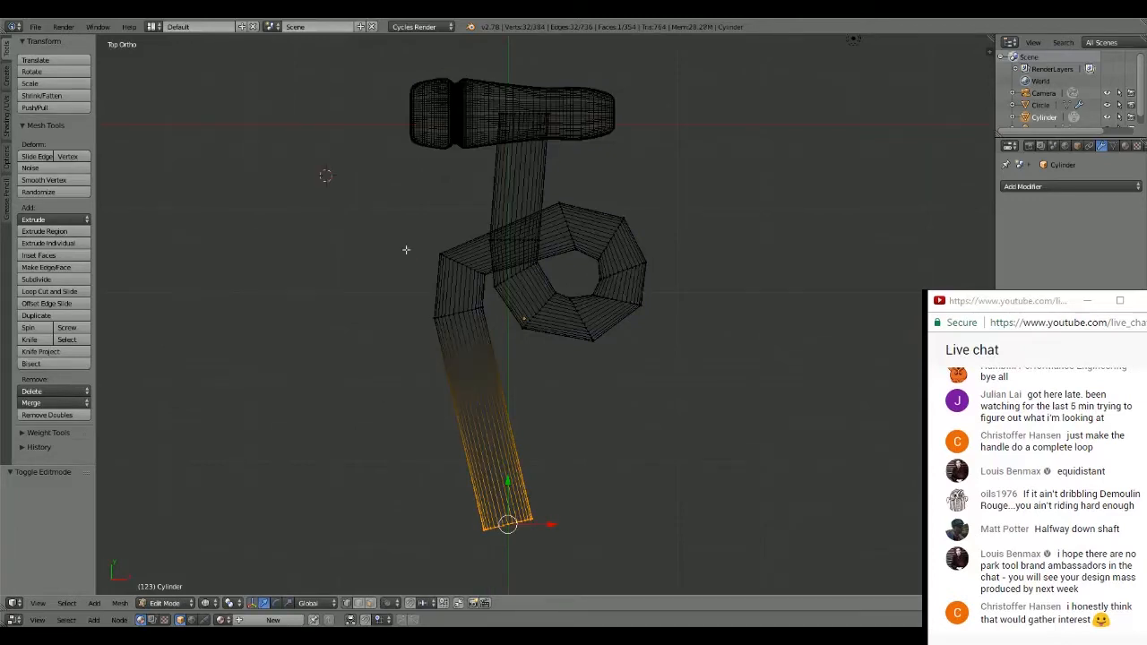
pyautogui.press('a')
pyautogui.press('c')
pyautogui.scroll(6, 454, 267)
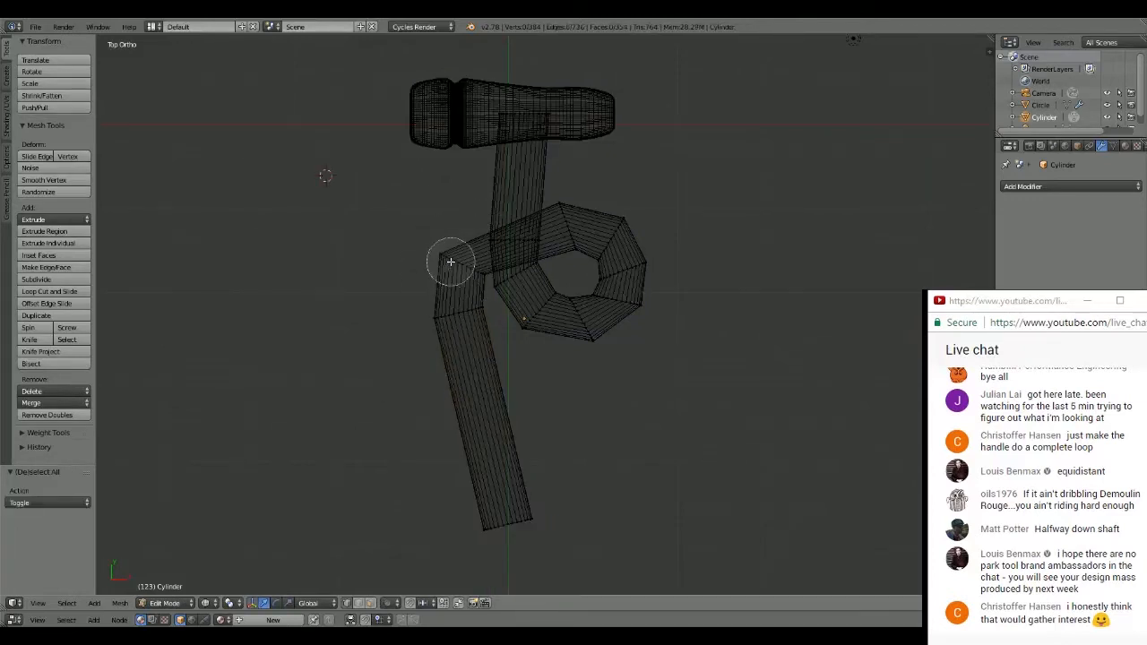
pyautogui.moveTo(451, 261); pyautogui.dragTo(465, 266)
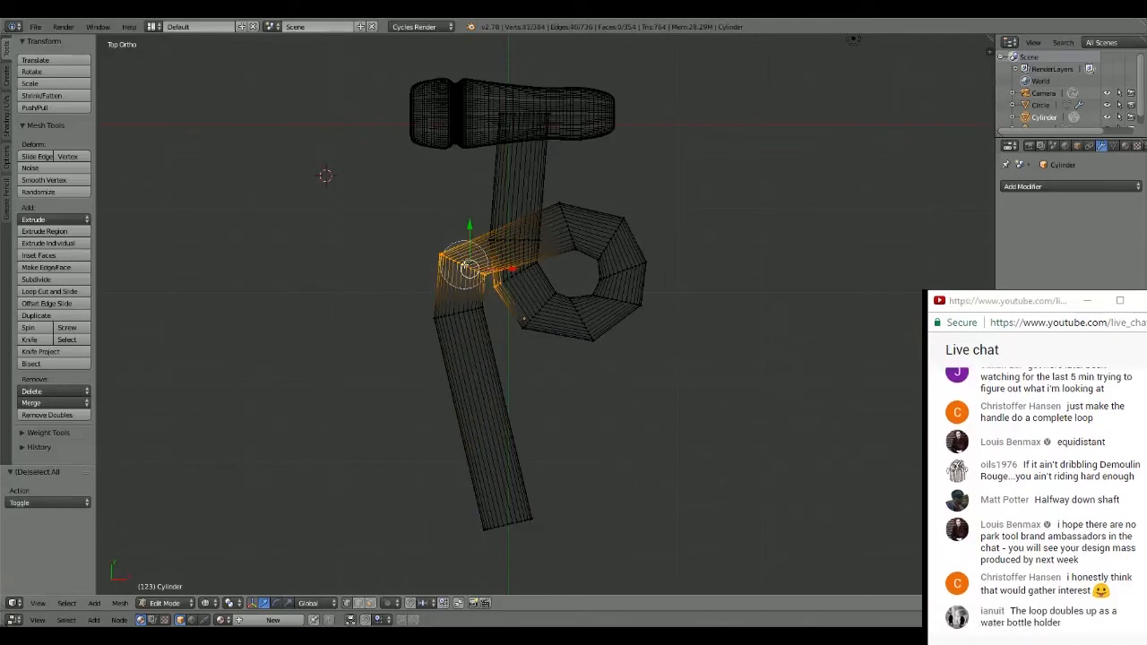
pyautogui.middleClick(511, 297)
pyautogui.press('Escape')
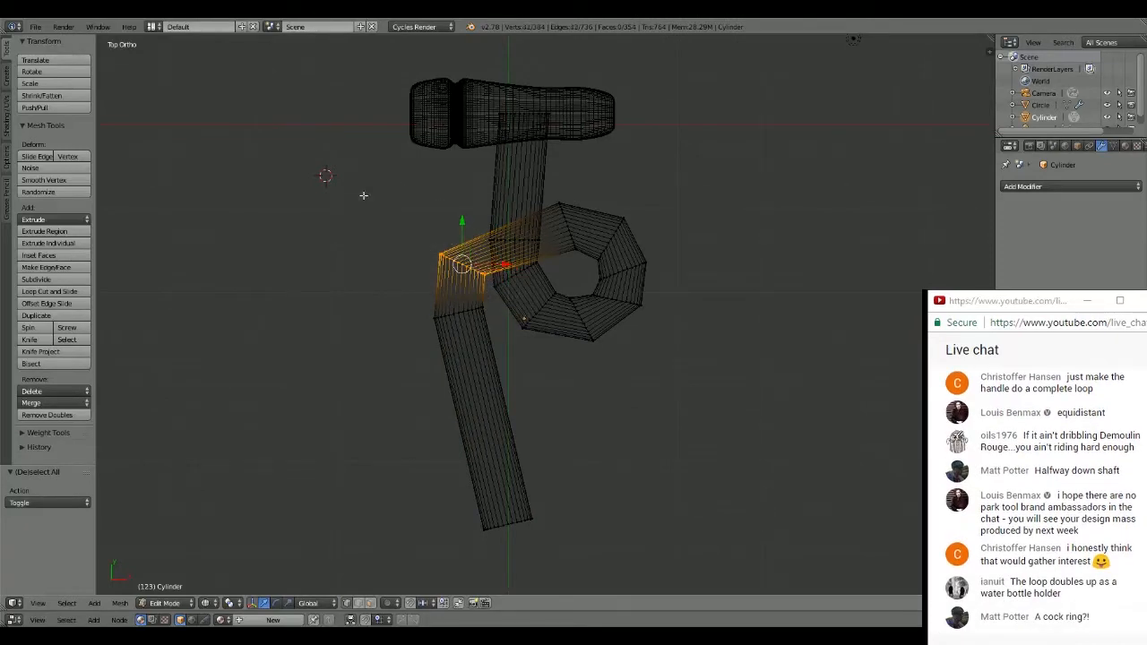
pyautogui.press('r')
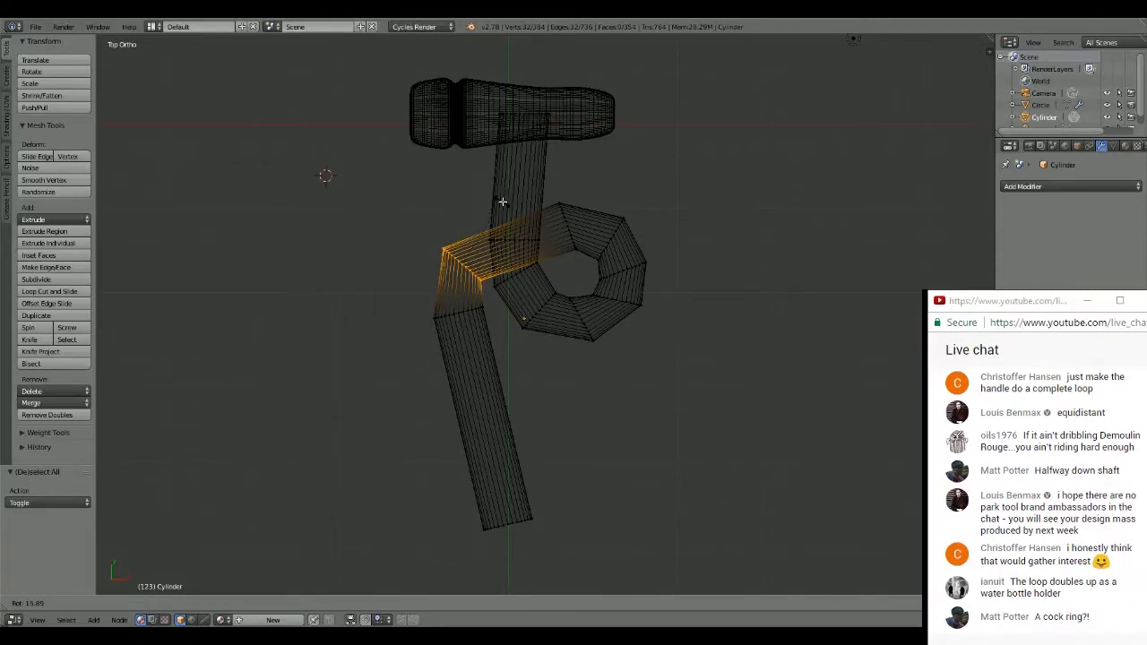
pyautogui.click(502, 200)
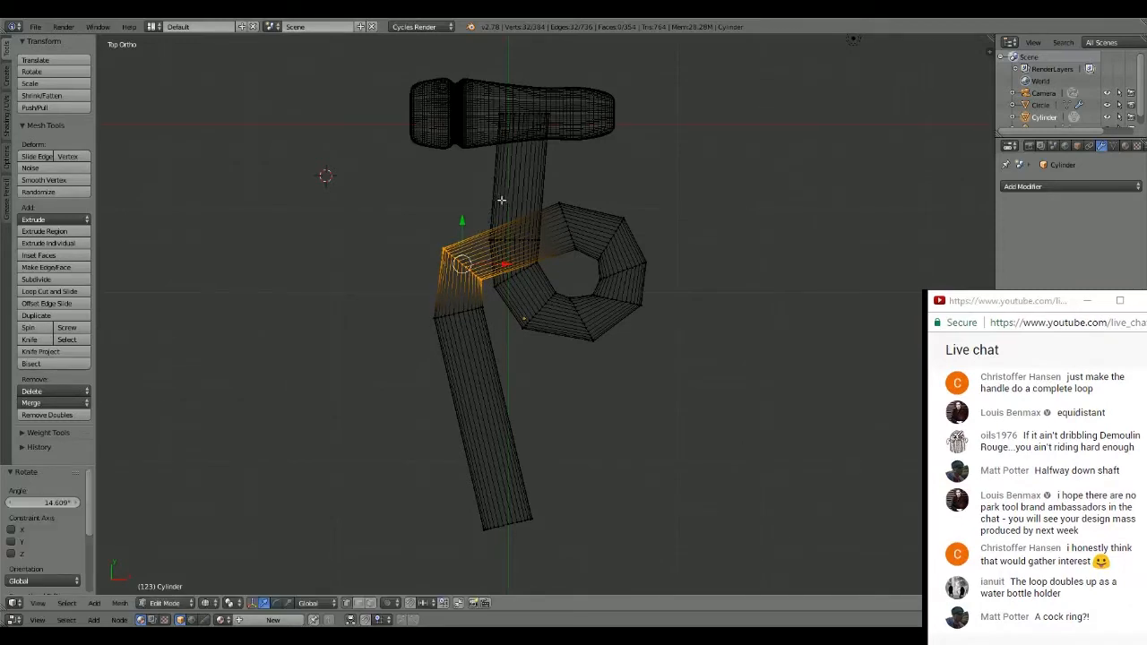
pyautogui.press('a')
# - Restore solid shading and add two loop cuts on the straight shaft below the hammer head, the second a short distance above the first
pyautogui.scroll(2, 691, 185)
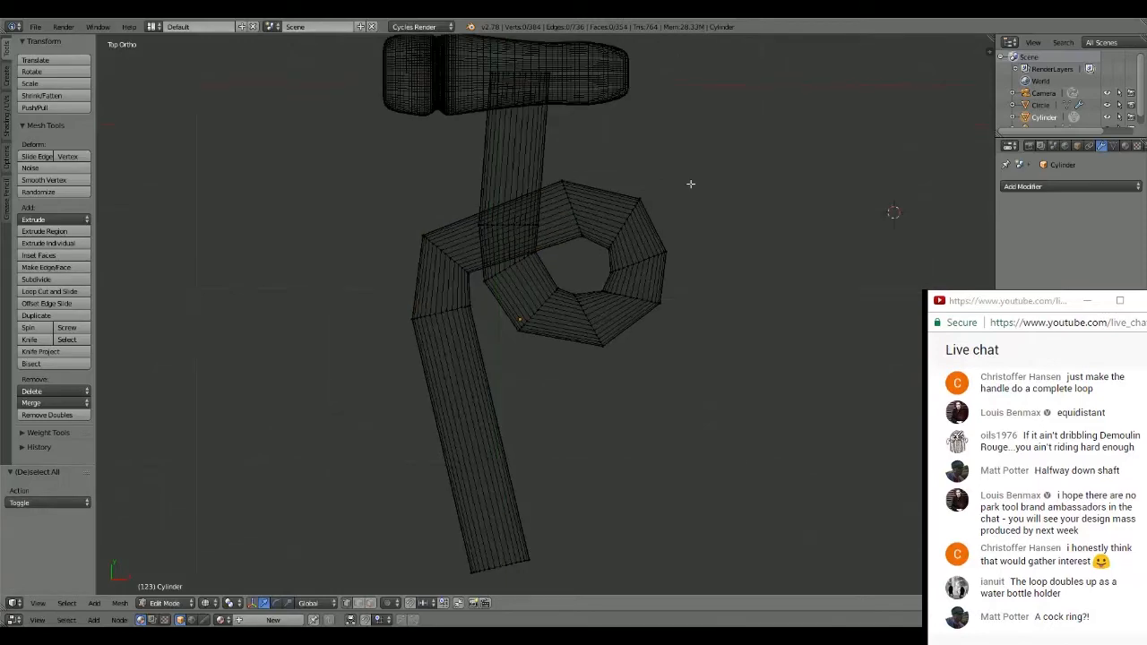
pyautogui.press('z')
pyautogui.keyDown('shift'); pyautogui.moveTo(667, 141); pyautogui.dragTo(694, 187, button='middle'); pyautogui.keyUp('shift')
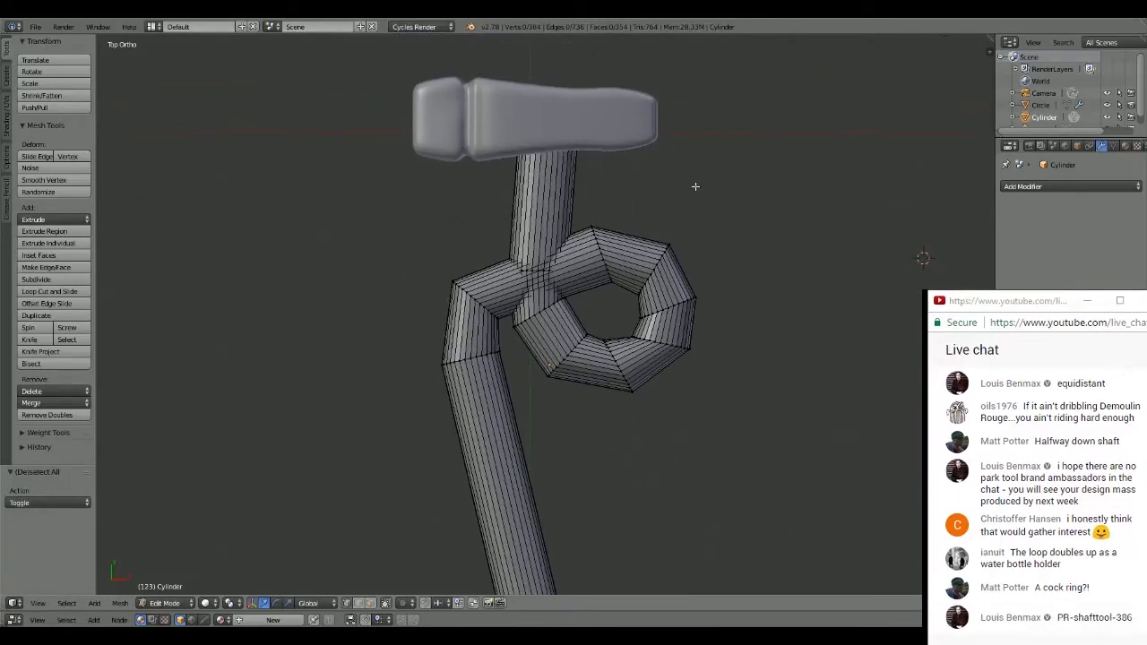
pyautogui.scroll(3, 694, 186)
pyautogui.keyDown('shift'); pyautogui.moveTo(547, 173); pyautogui.dragTo(639, 338, button='middle'); pyautogui.keyUp('shift')
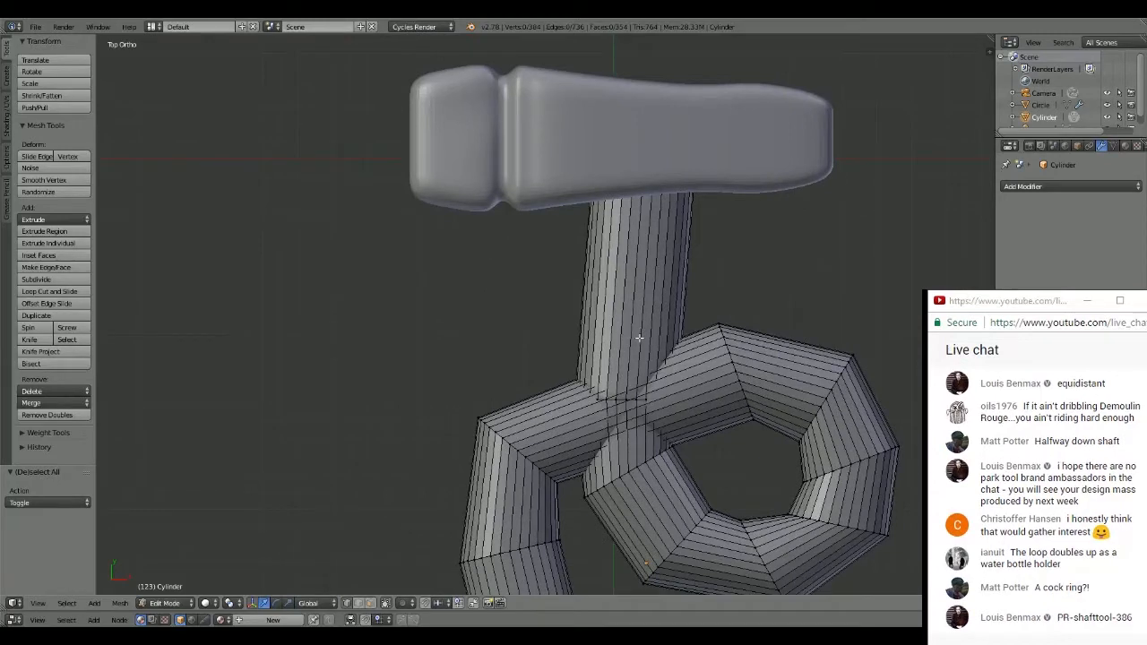
pyautogui.hotkey('ctrl', 'r')
pyautogui.click(634, 280)
pyautogui.rightClick(634, 289)
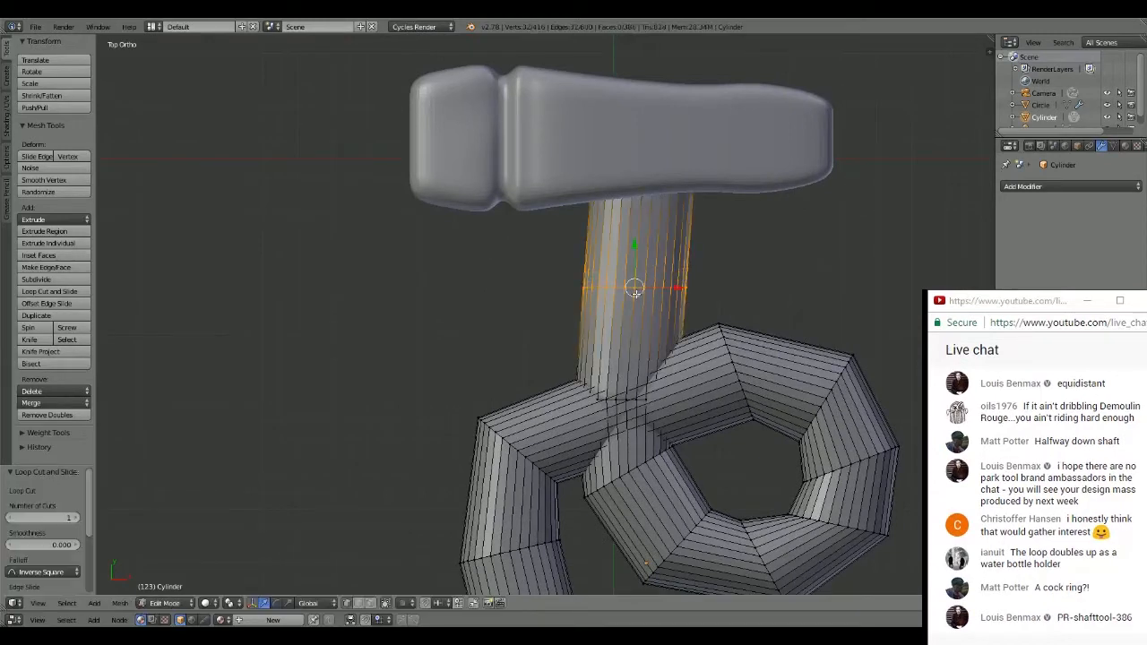
pyautogui.hotkey('ctrl', 'r')
pyautogui.click(639, 254)
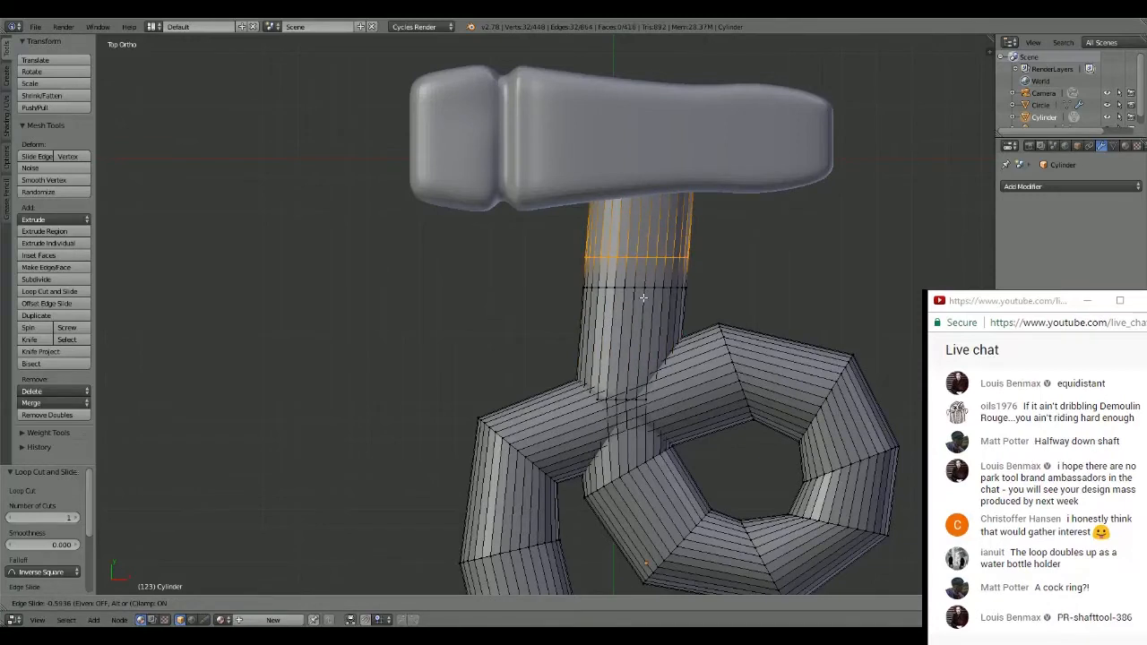
pyautogui.rightClick(643, 297)
# - Add a loop cut just below the upper of the two new rings and scale it to about 0.883
pyautogui.hotkey('ctrl', 'r')
pyautogui.click(647, 275)
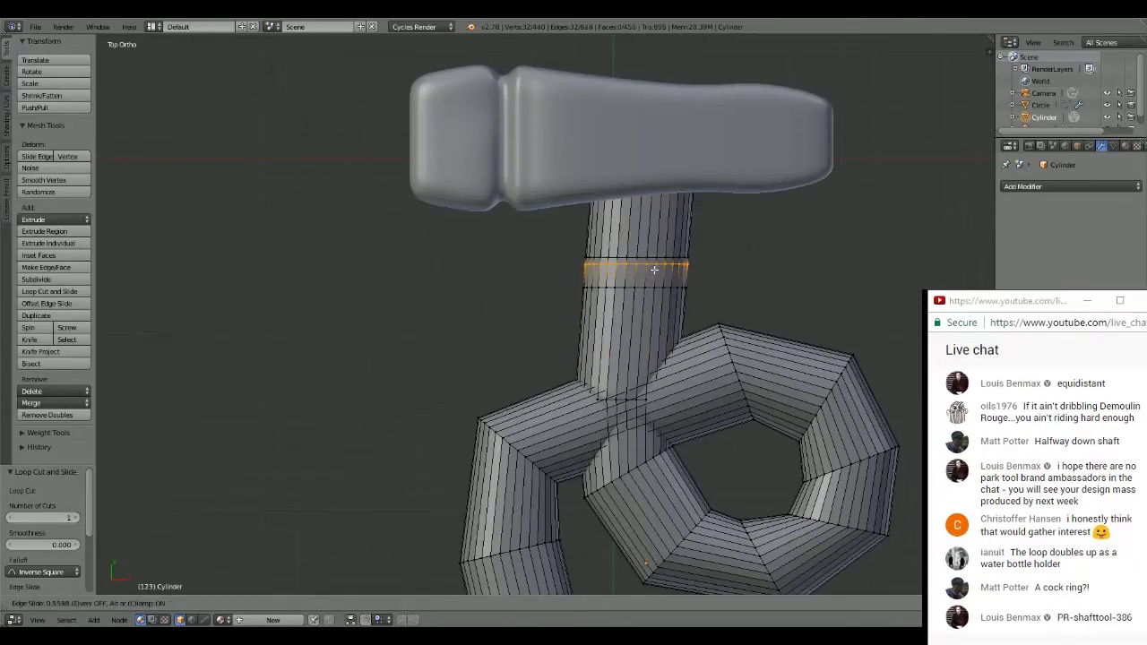
pyautogui.rightClick(654, 269)
pyautogui.press('s')
pyautogui.click(719, 223)
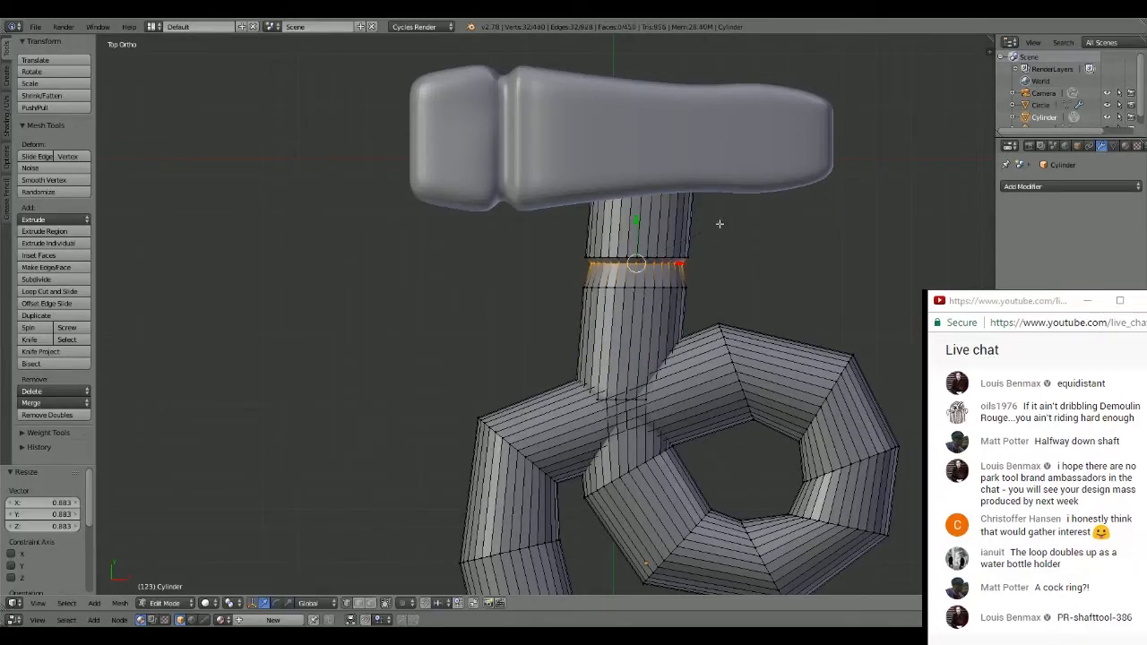
# - Add another loop cut below the narrowed ring, scale it to about 0.846, and adjust its tilt by about 2.083° and -2.678°
pyautogui.hotkey('ctrl', 'r')
pyautogui.click(667, 275)
pyautogui.rightClick(669, 275)
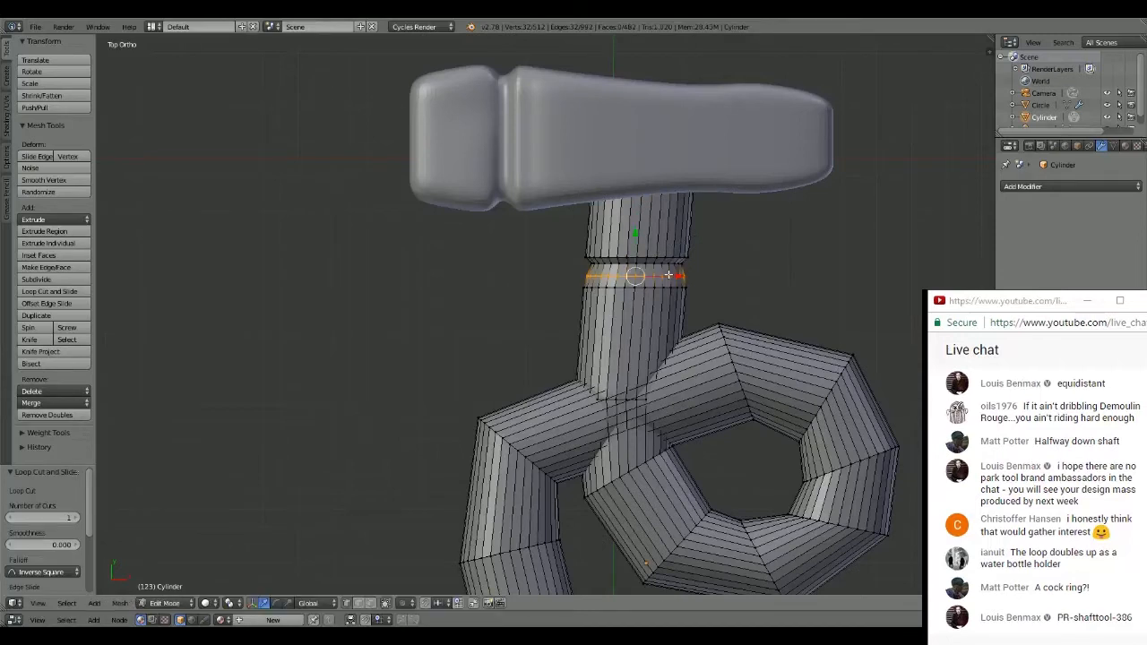
pyautogui.press('r')
pyautogui.click(740, 249)
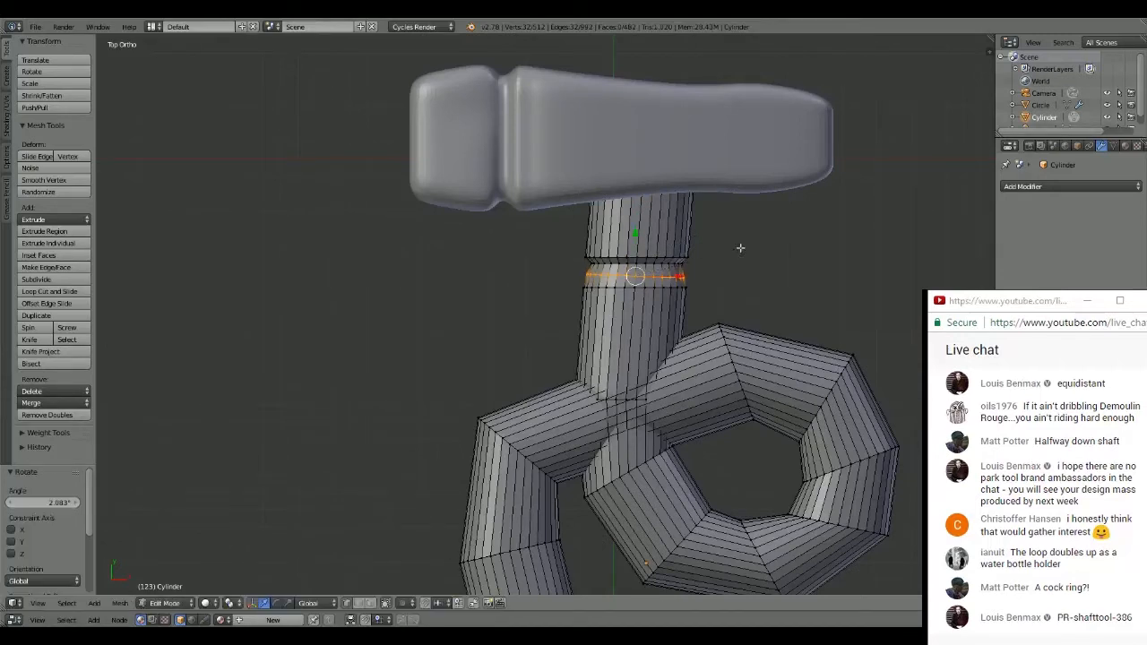
pyautogui.press('s')
pyautogui.click(726, 257)
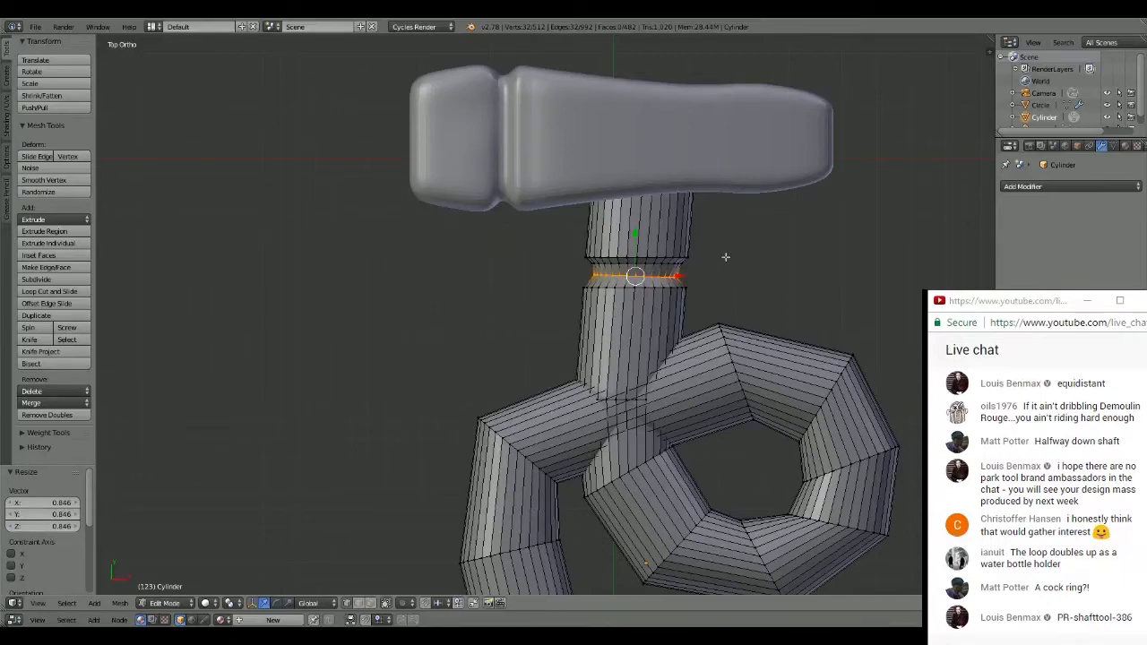
pyautogui.press('r')
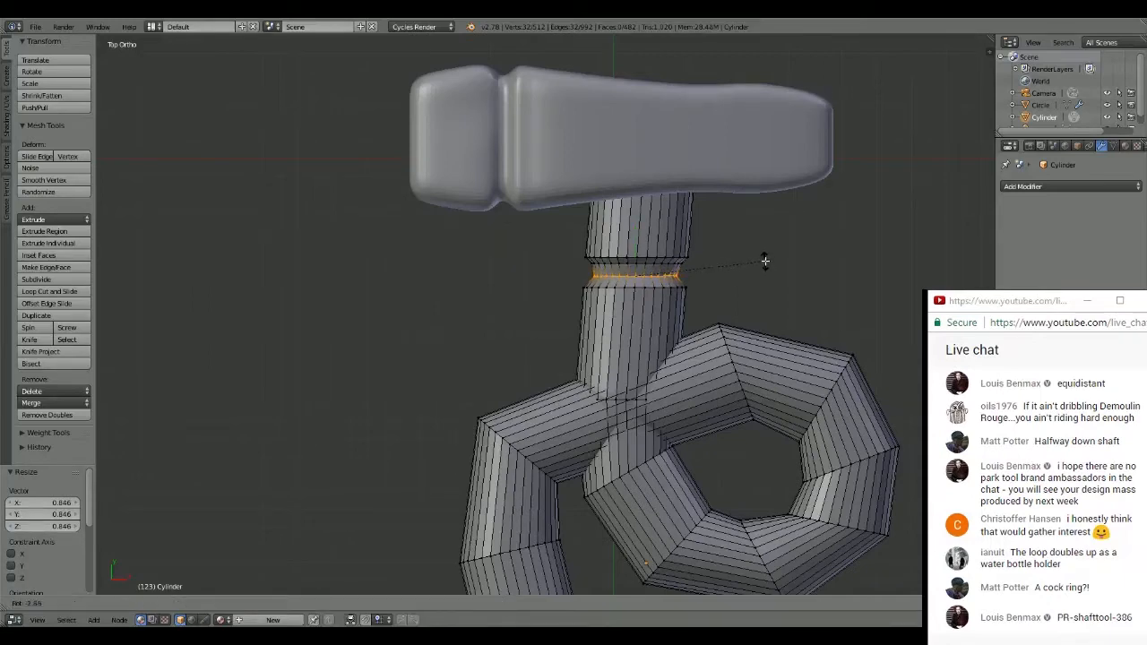
pyautogui.click(766, 260)
# - Return the handle to Object Mode with solid shading, seen from a slightly tilted angle
pyautogui.moveTo(765, 261)
pyautogui.mouseDown(button='middle')
pyautogui.moveTo(717, 251)
pyautogui.moveTo(694, 260)
pyautogui.moveTo(678, 272)
pyautogui.moveTo(702, 289)
pyautogui.mouseUp(button='middle')
pyautogui.press('z')
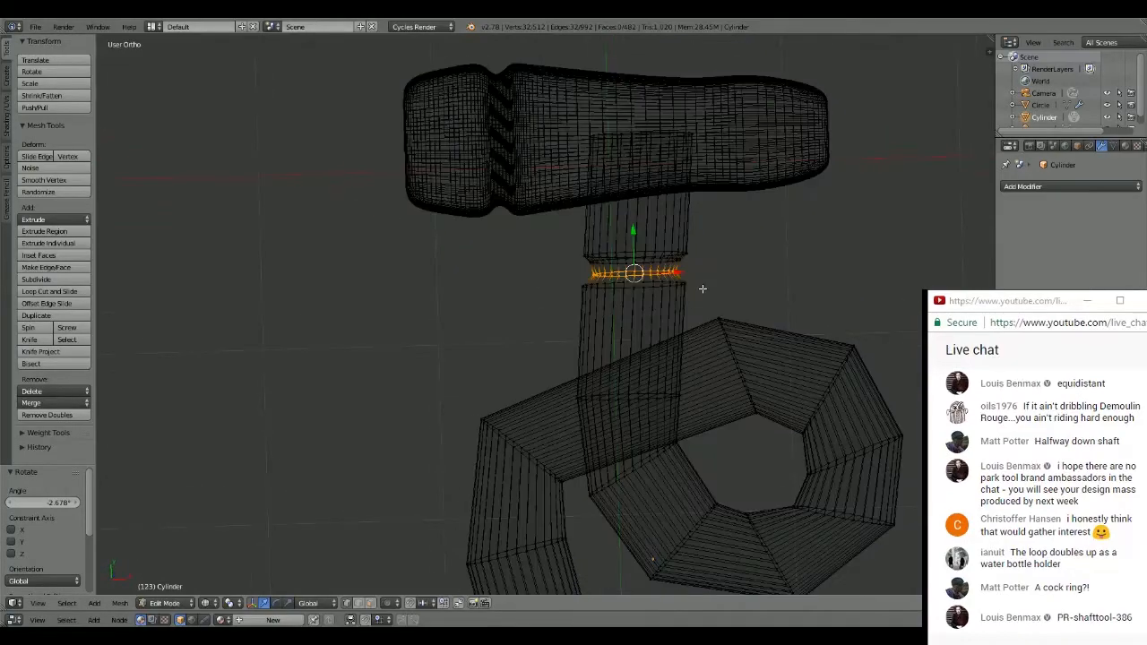
pyautogui.press('z')
pyautogui.press('Tab')
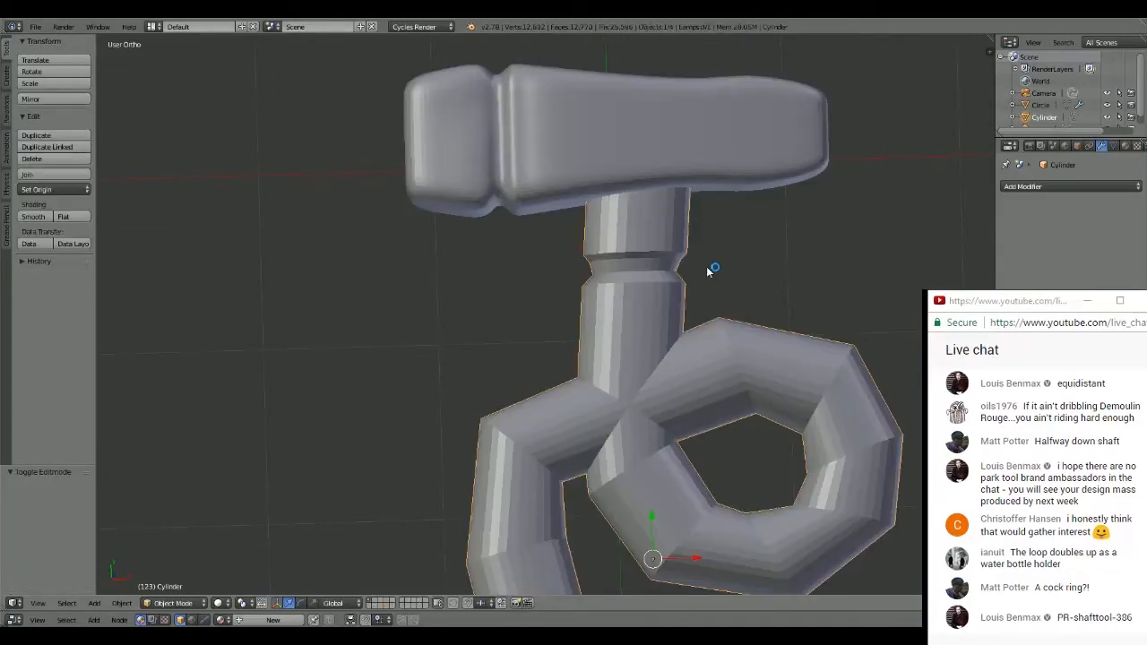
# - Add a Subdivision Surface modifier to the looping handle
pyautogui.click(1063, 195)
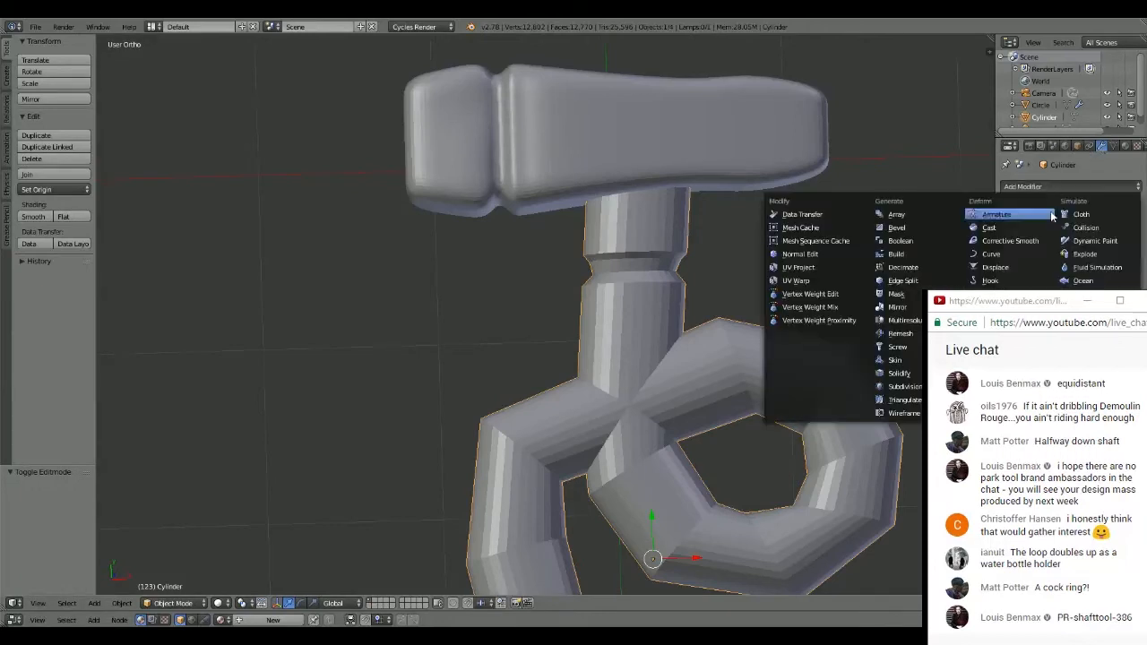
pyautogui.click(1010, 215)
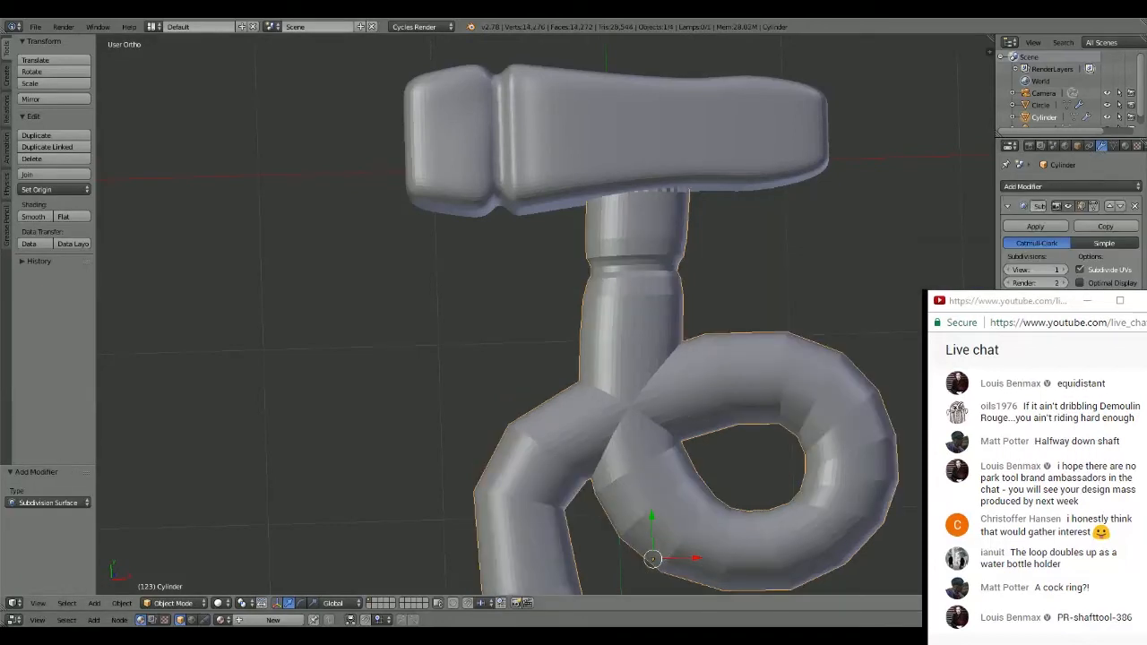
pyautogui.scroll(-4, 798, 240)
pyautogui.scroll(2, 715, 267)
pyautogui.scroll(-2, 669, 286)
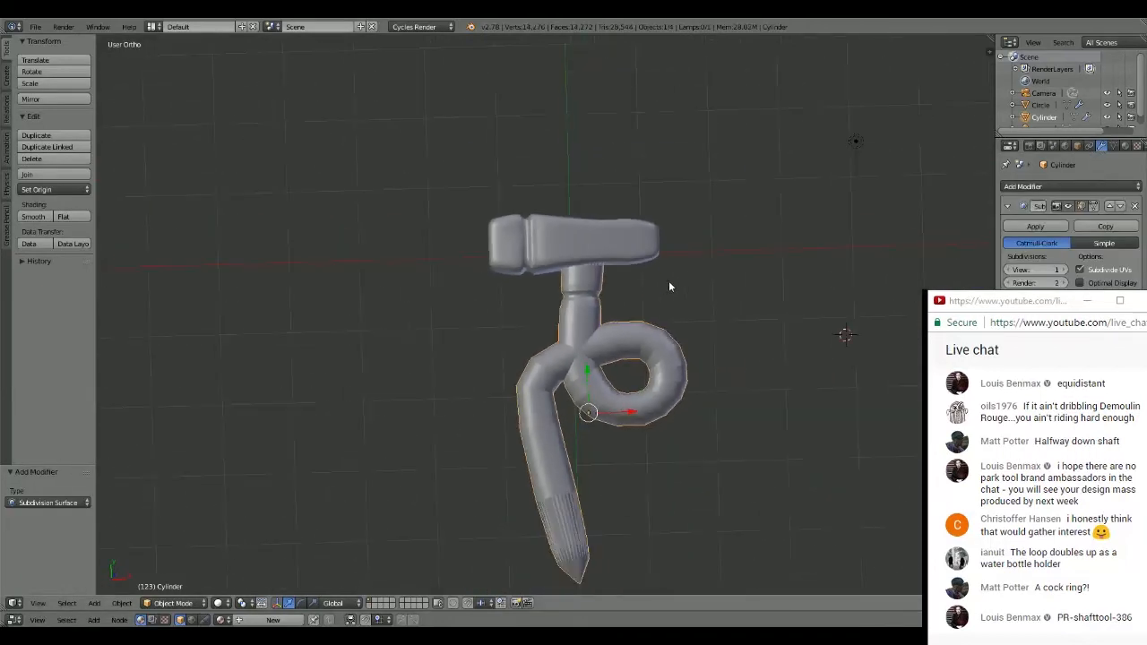
pyautogui.scroll(-1, 668, 287)
pyautogui.scroll(2, 636, 427)
# - Add a loop cut on the lower grip section of the handle and slide it close to the open bottom end
pyautogui.keyDown('shift'); pyautogui.moveTo(648, 432); pyautogui.dragTo(675, 228, button='middle'); pyautogui.keyUp('shift')
pyautogui.scroll(2, 630, 285)
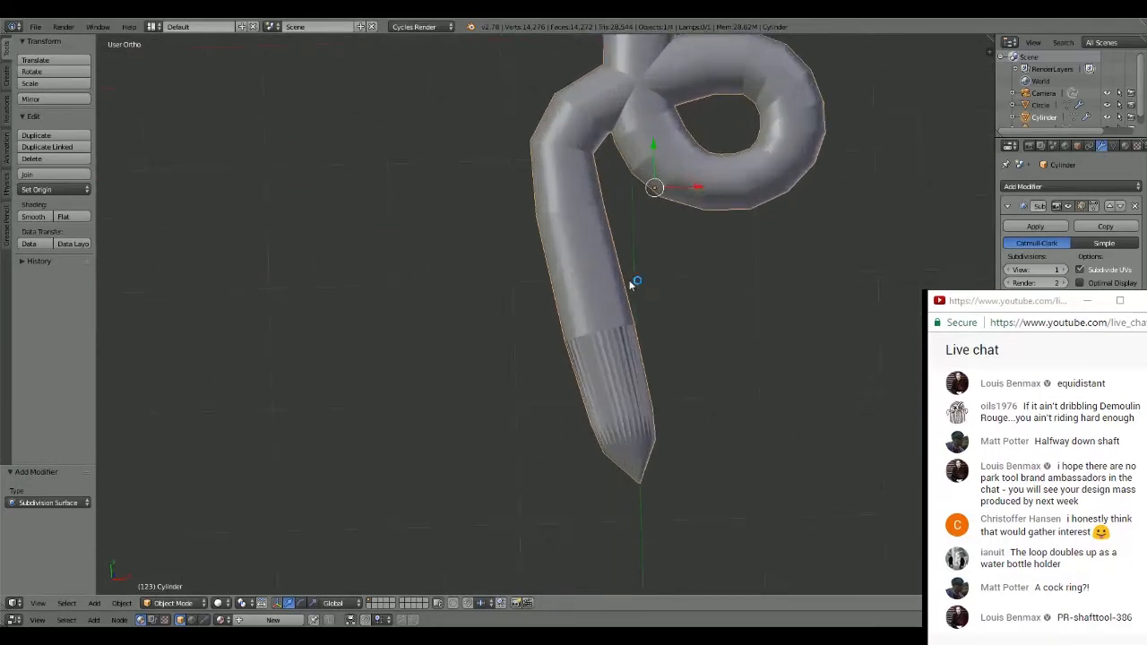
pyautogui.scroll(1, 636, 305)
pyautogui.scroll(-2, 638, 322)
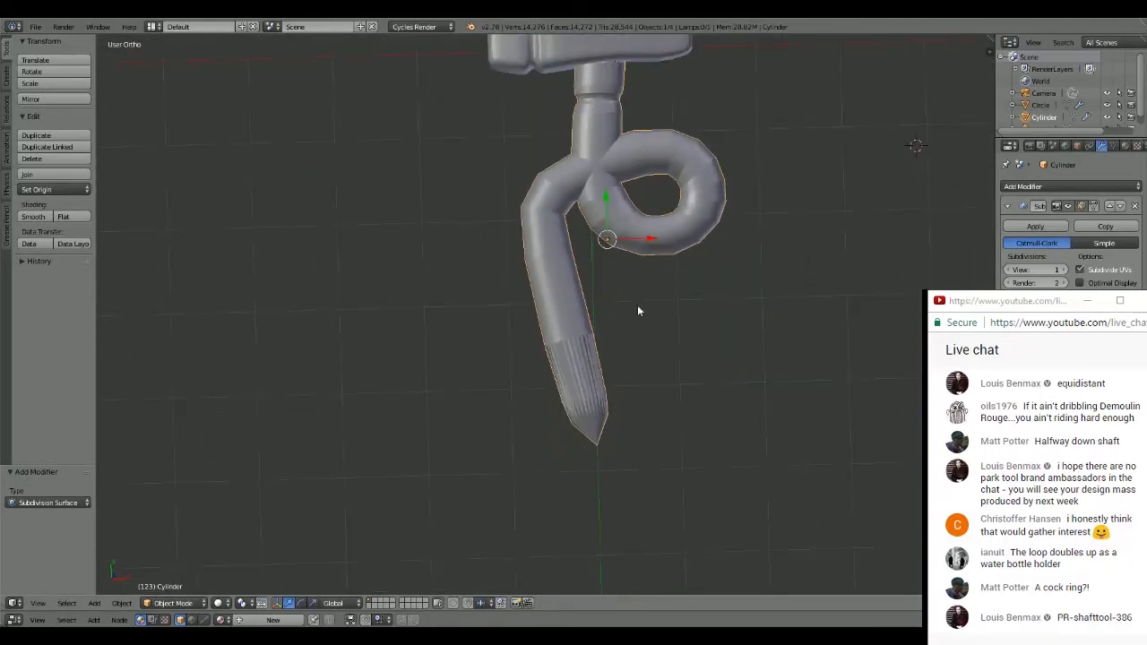
pyautogui.scroll(-1, 637, 305)
pyautogui.scroll(5, 682, 313)
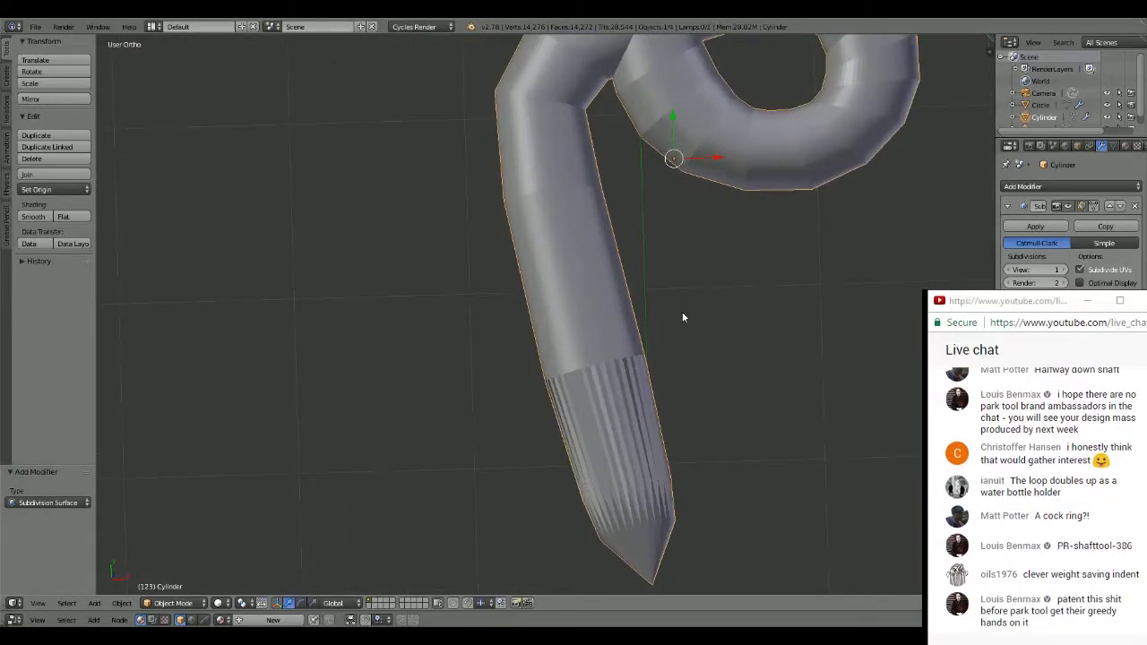
pyautogui.press('Tab')
pyautogui.hotkey('ctrl', 'r')
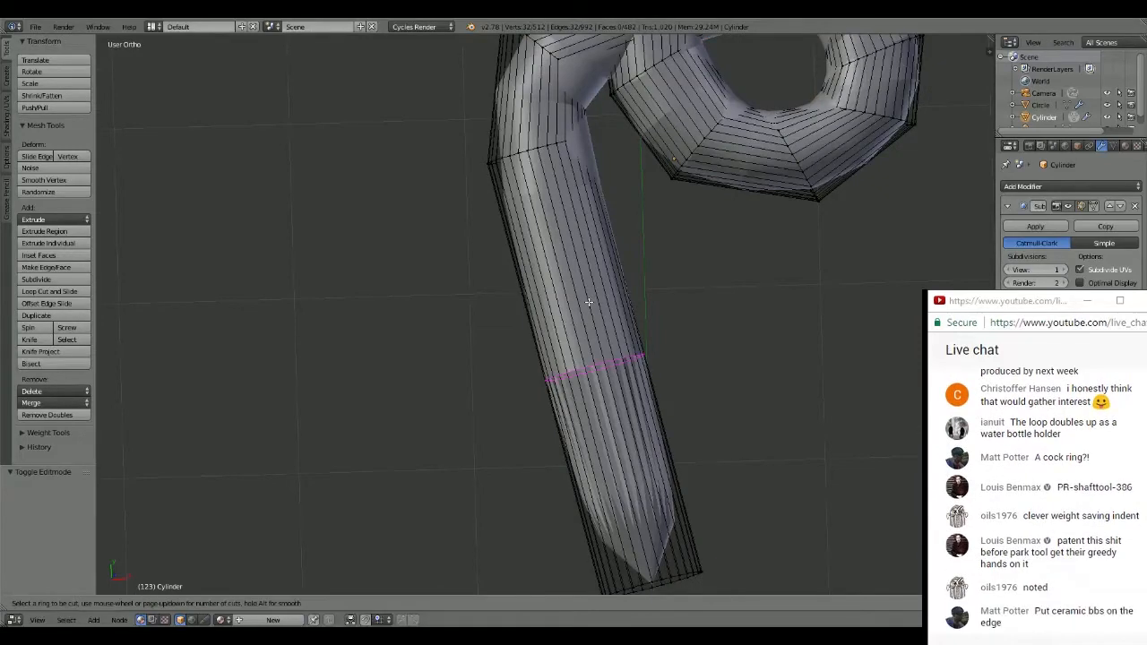
pyautogui.click(586, 302)
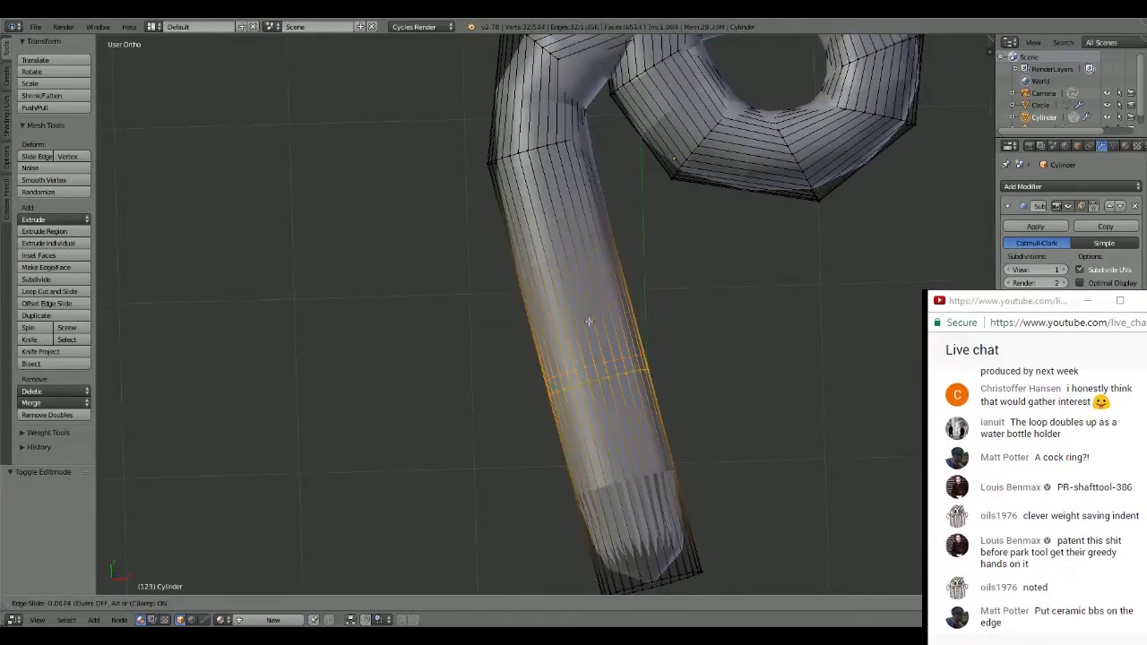
pyautogui.click(632, 509)
pyautogui.scroll(-5, 770, 384)
pyautogui.scroll(6, 717, 368)
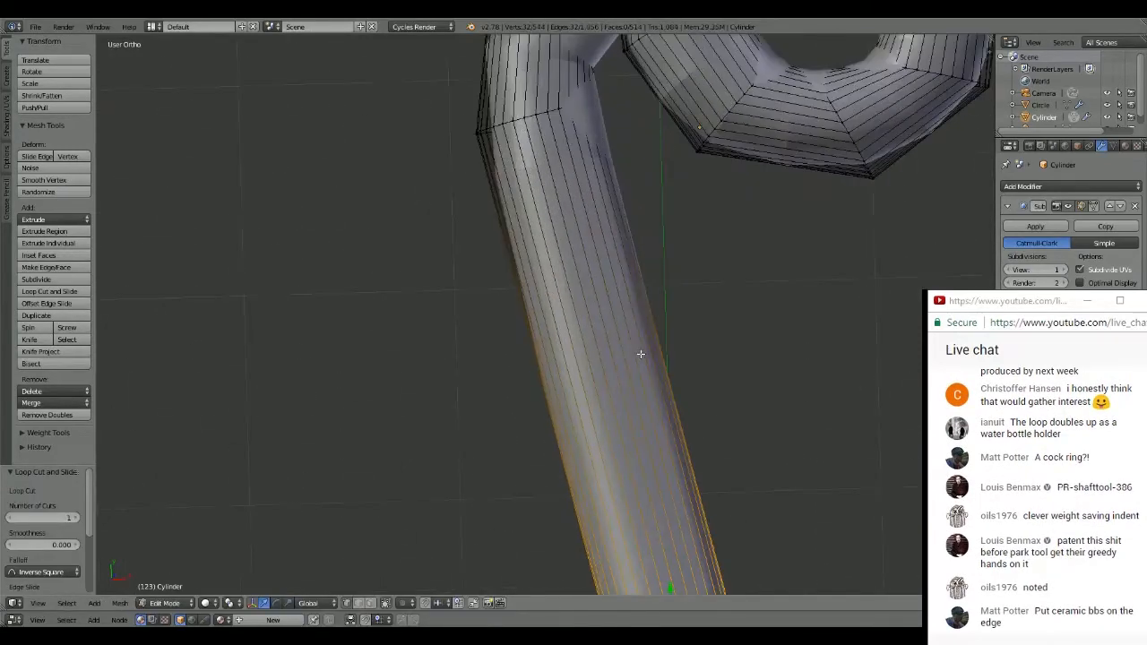
# - Return the handle to Object Mode and set its Subdivision Surface view level to 2, trying 3 first
pyautogui.keyDown('shift'); pyautogui.moveTo(595, 238); pyautogui.dragTo(563, 391, button='middle'); pyautogui.keyUp('shift')
pyautogui.keyDown('shift'); pyautogui.moveTo(612, 301); pyautogui.dragTo(623, 361, button='middle'); pyautogui.keyUp('shift')
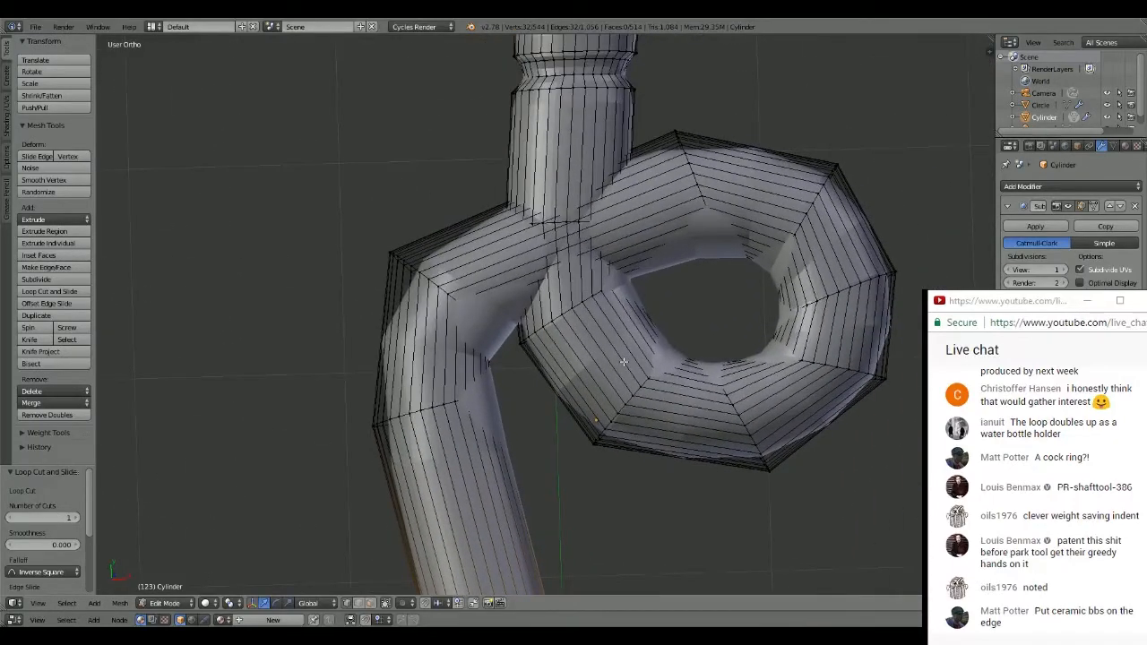
pyautogui.press('Tab')
pyautogui.scroll(-3, 707, 236)
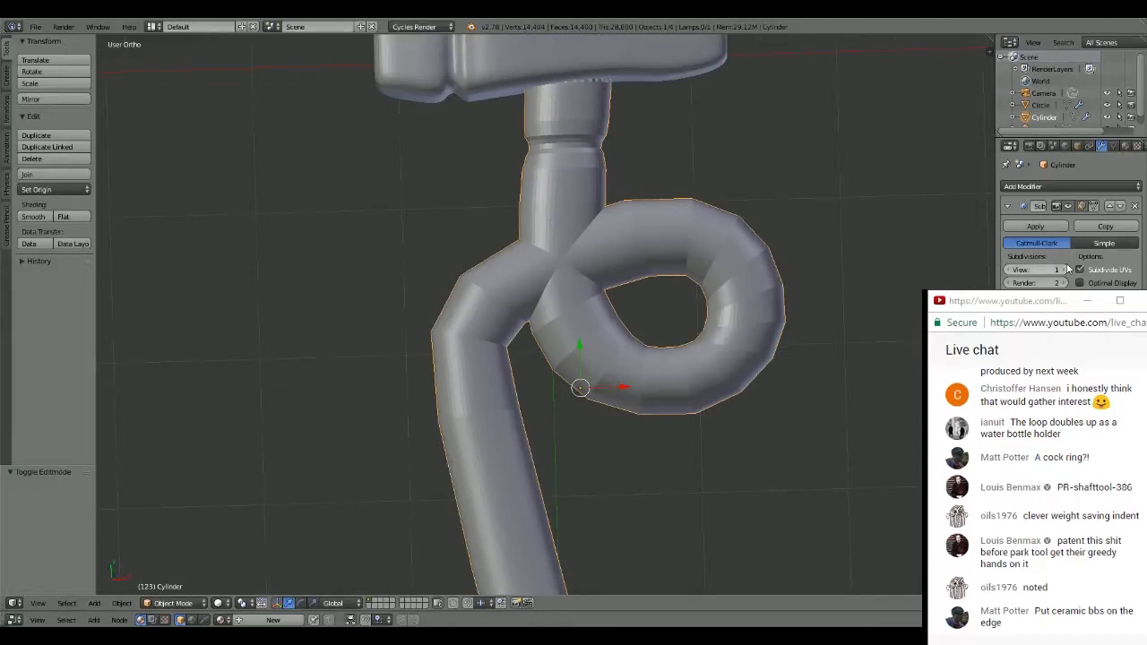
pyautogui.click(1065, 269)
pyautogui.click(1065, 269)
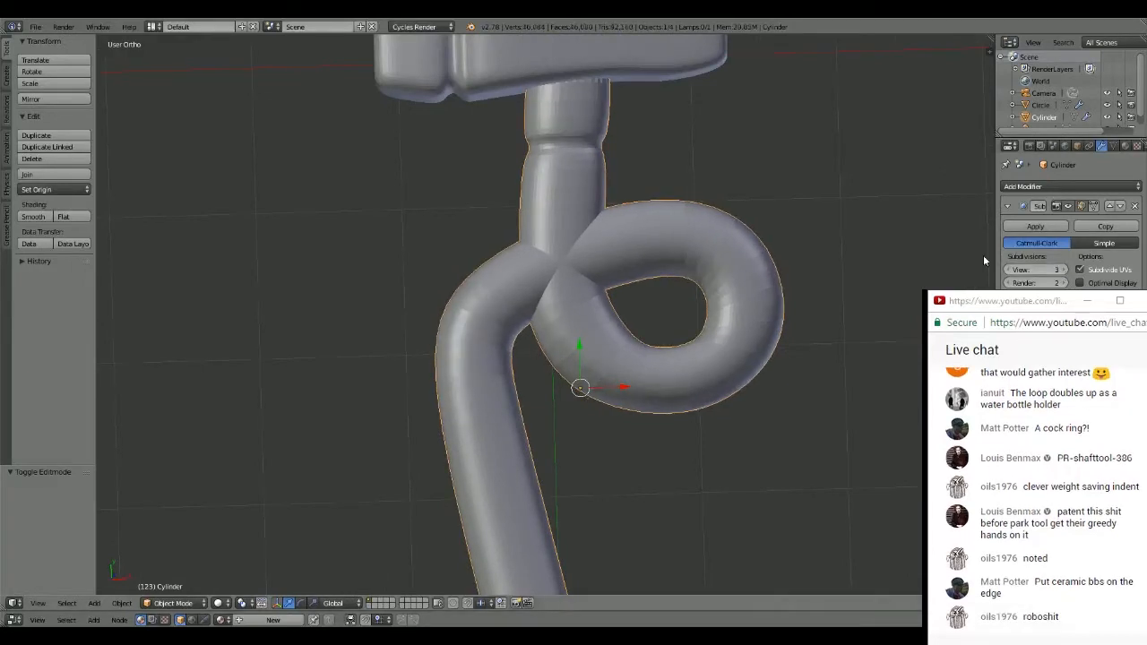
pyautogui.scroll(-2, 628, 208)
pyautogui.moveTo(628, 208); pyautogui.dragTo(689, 224, button='middle')
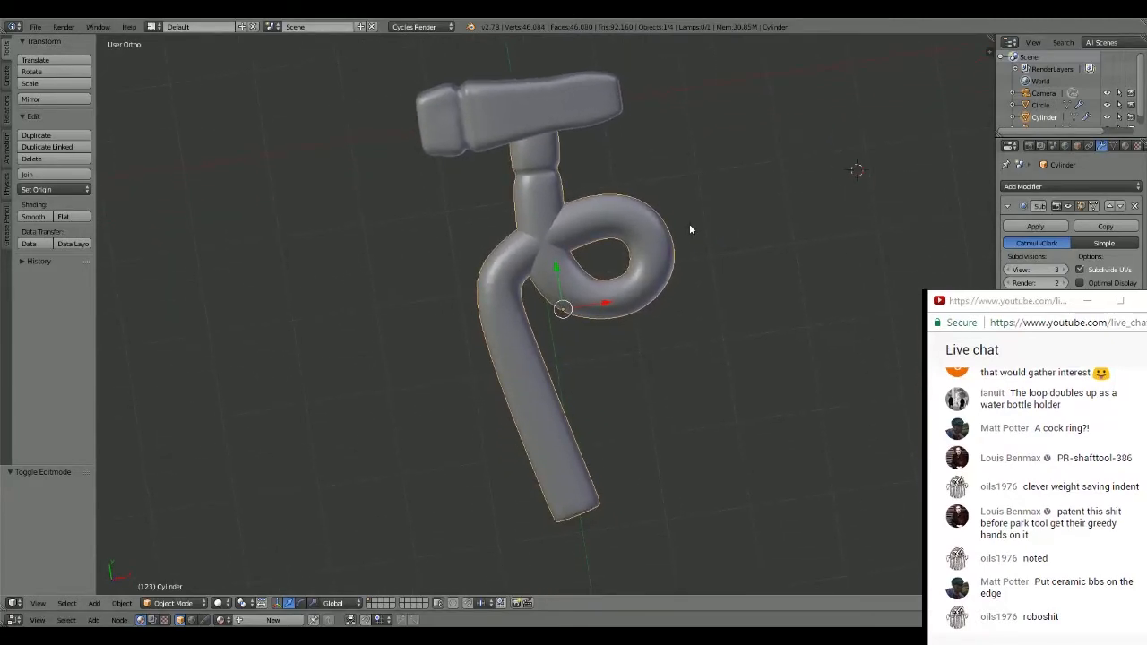
pyautogui.click(1010, 269)
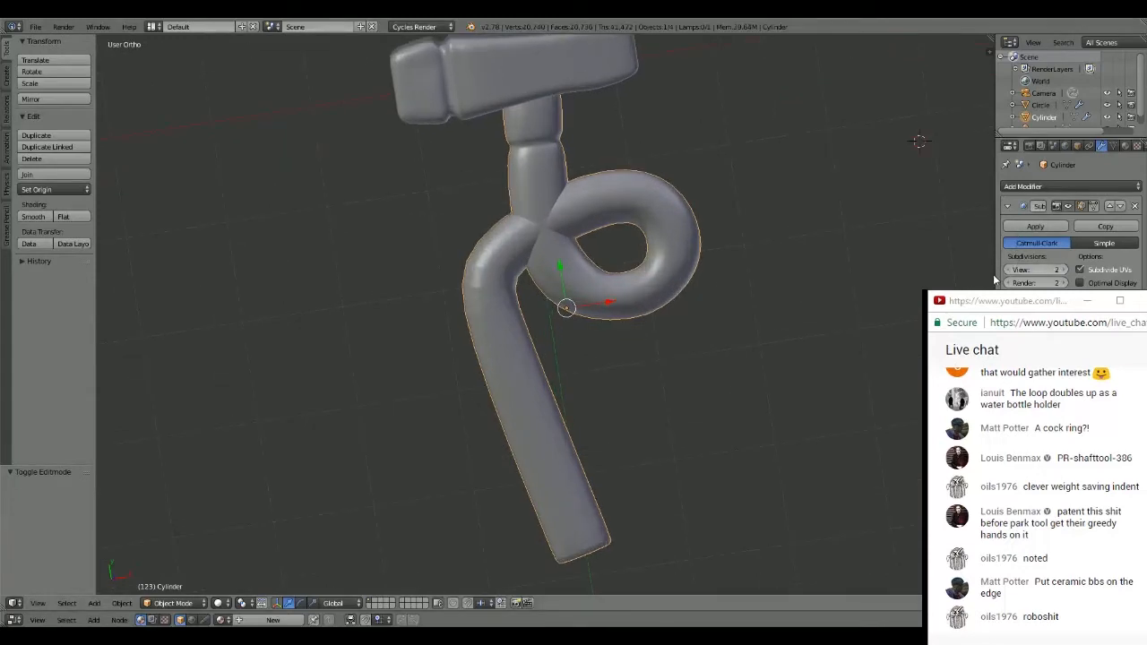
# - Add a loop cut on the shaft section above the groove and slide it fully up to the end inside the head
pyautogui.moveTo(627, 215)
pyautogui.mouseDown(button='middle')
pyautogui.moveTo(595, 204)
pyautogui.moveTo(597, 170)
pyautogui.moveTo(625, 216)
pyautogui.mouseUp(button='middle')
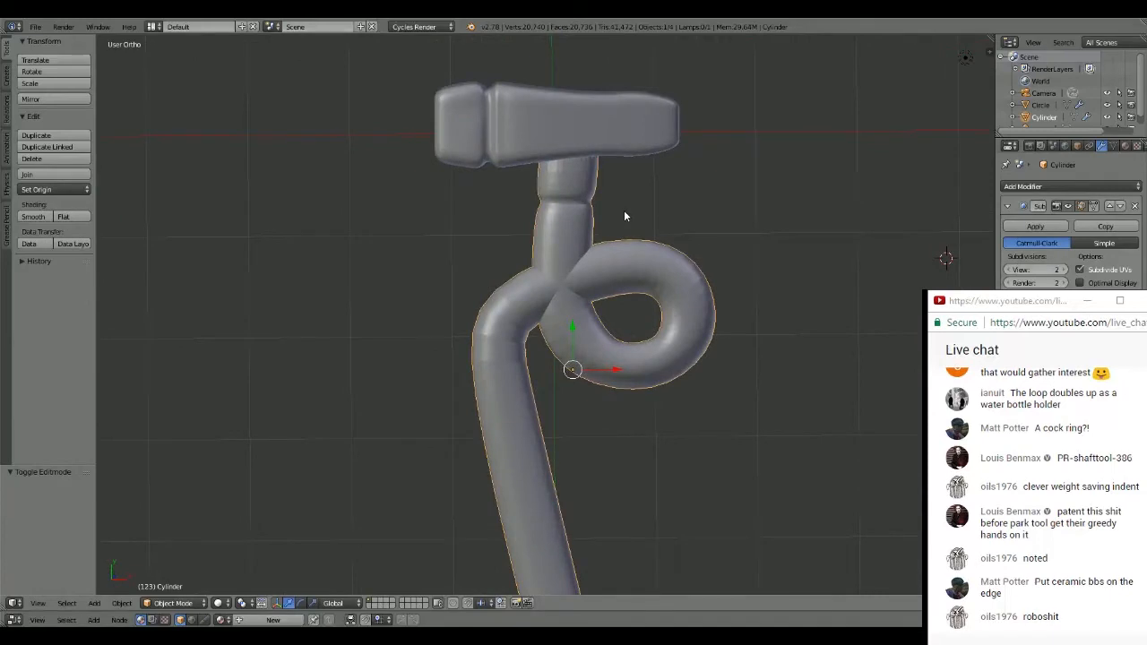
pyautogui.press('Tab')
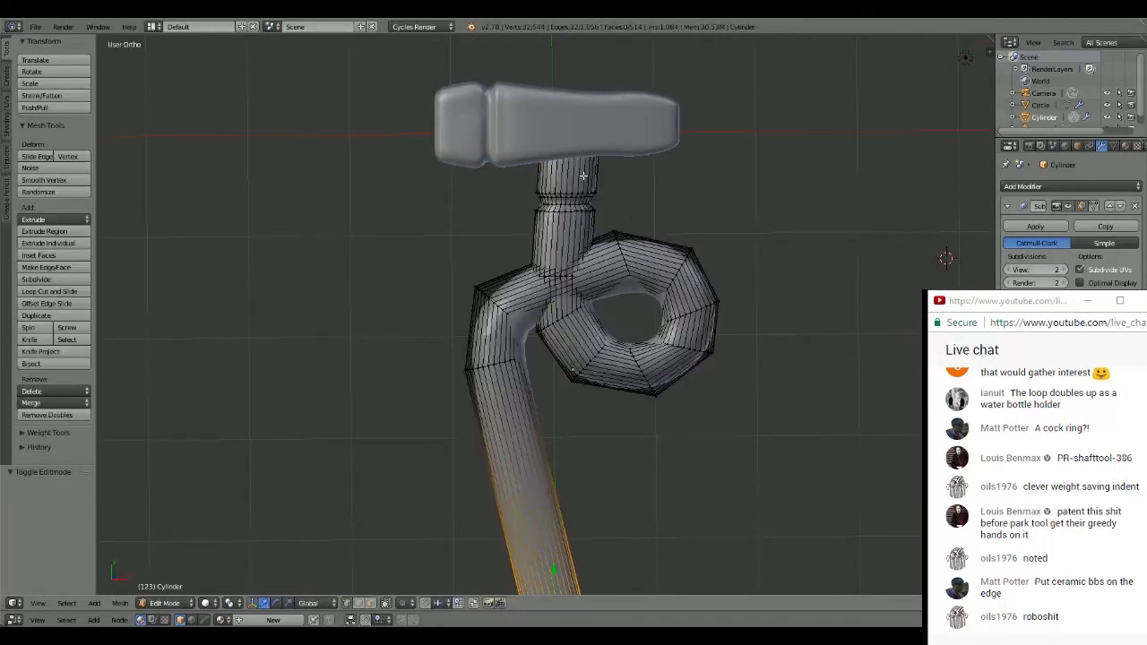
pyautogui.keyDown('alt'); pyautogui.click(583, 176); pyautogui.keyUp('alt')
pyautogui.press('g')
pyautogui.press('g')
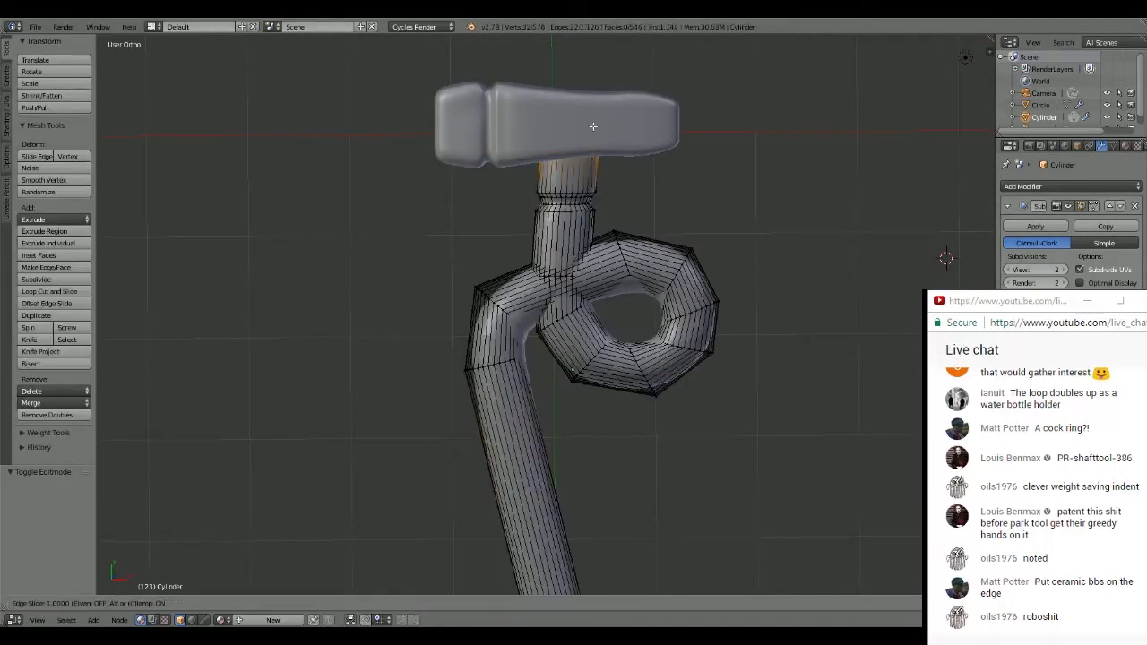
pyautogui.click(593, 126)
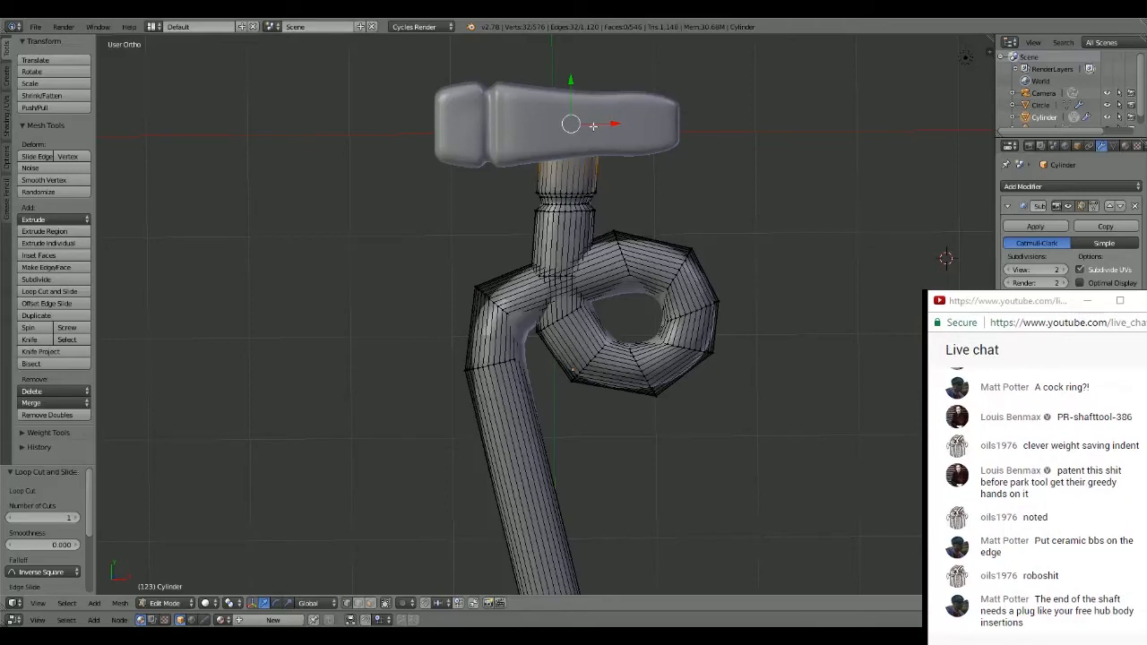
# - Place the 3D cursor beside the handle's loop, align to top view, and leave Edit Mode with everything deselected
pyautogui.click(787, 242)
pyautogui.press('KP_7')
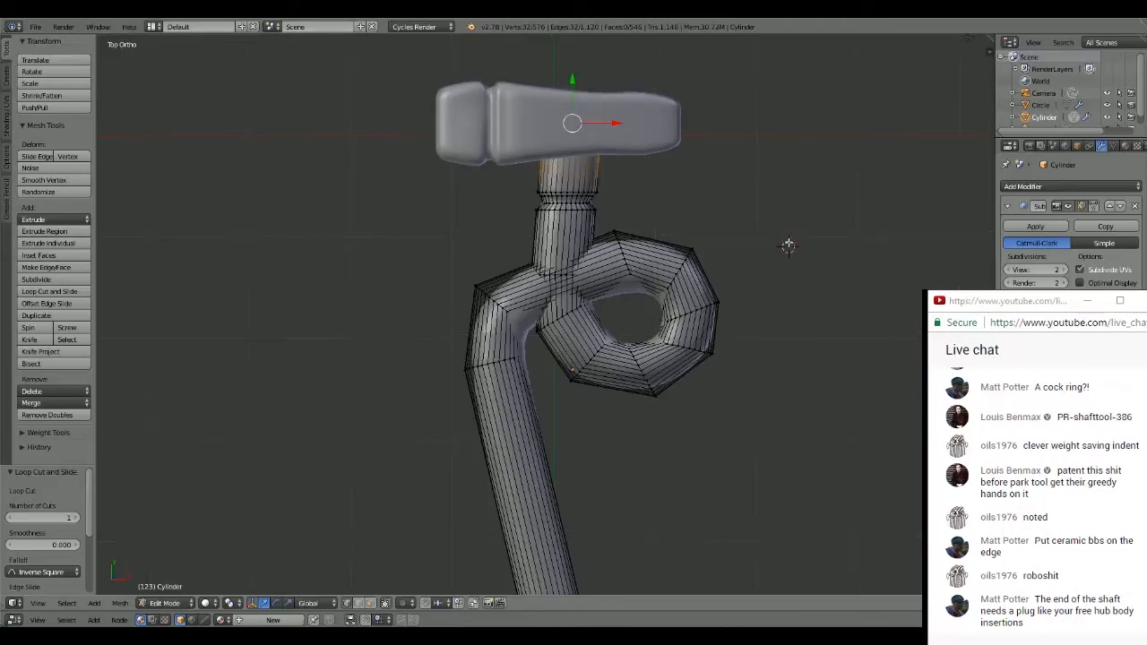
pyautogui.press('Tab')
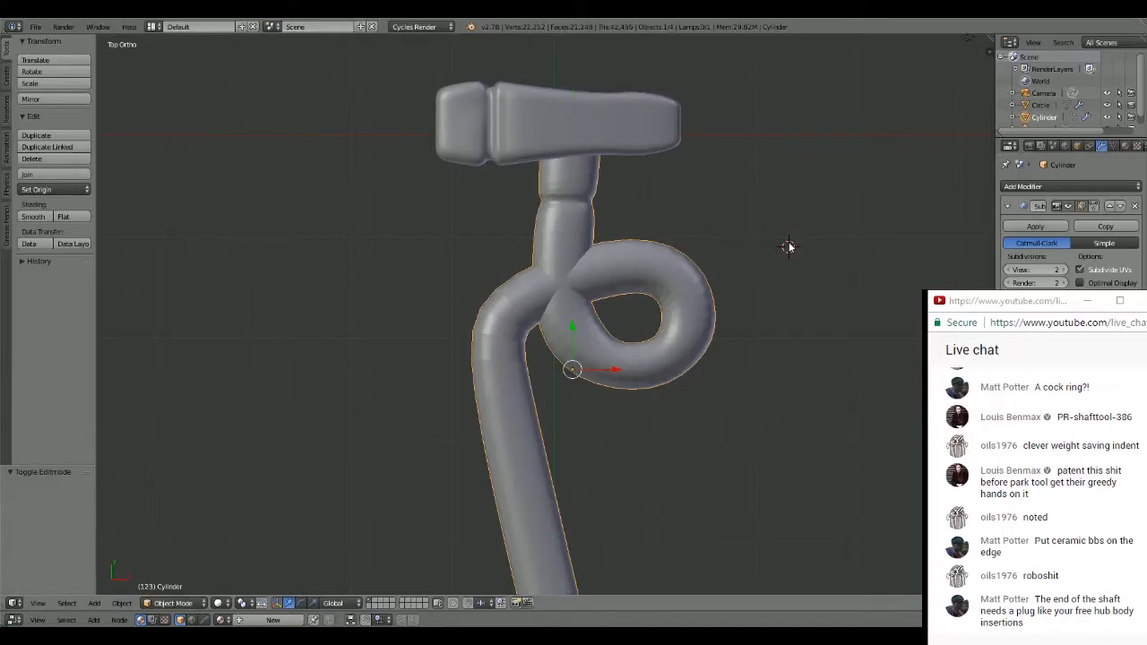
pyautogui.scroll(2, 788, 247)
pyautogui.keyDown('shift'); pyautogui.moveTo(786, 183); pyautogui.dragTo(652, 213, button='middle'); pyautogui.keyUp('shift')
pyautogui.press('a')
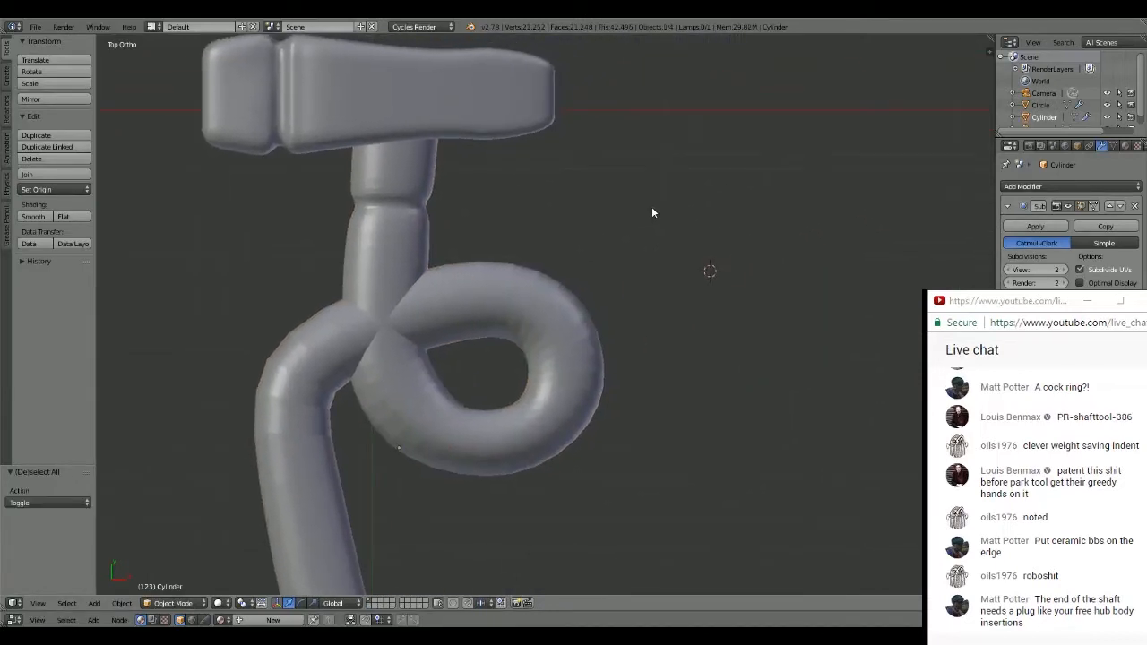
# - Add a 32-vertex mesh circle at the 3D cursor and scale it to about 0.613
pyautogui.hotkey('shift', 'a')
pyautogui.moveTo(716, 205)
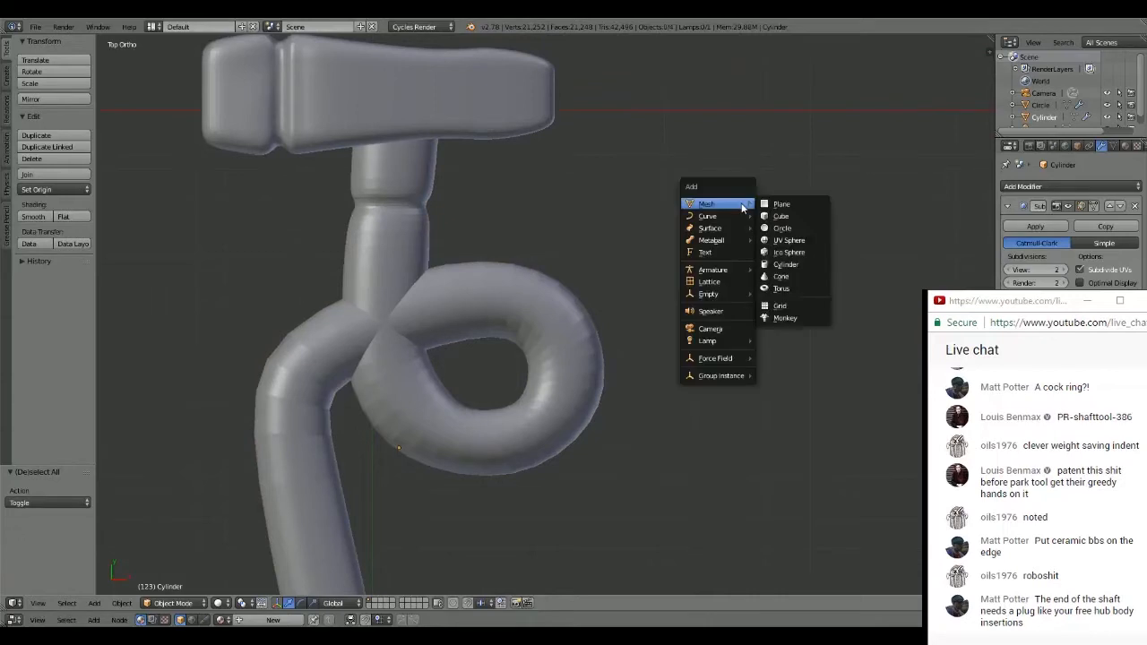
pyautogui.click(804, 227)
pyautogui.press('s')
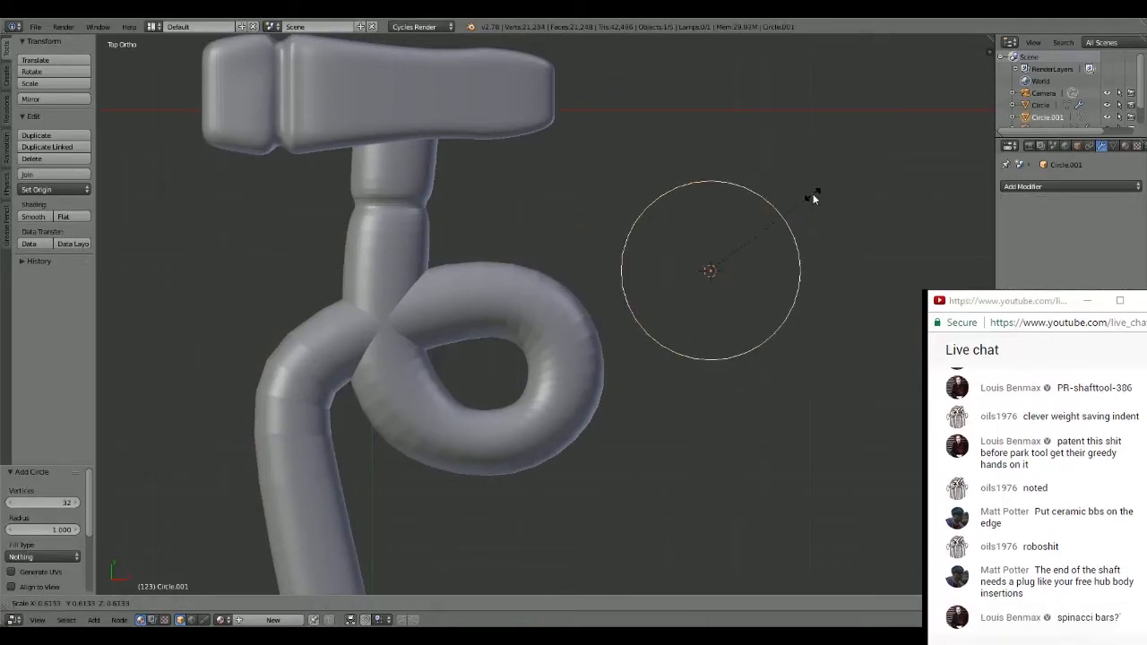
pyautogui.click(812, 193)
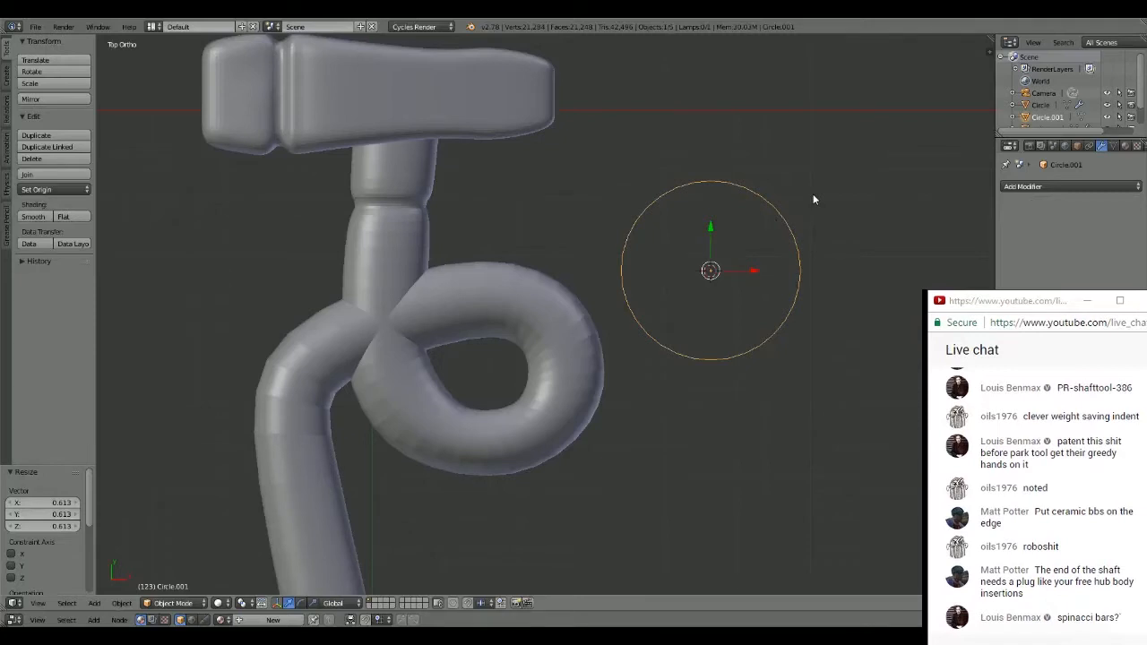
# - Extrude the circle's edge in place and scale the new ring inward to about 0.924
pyautogui.press('Tab')
pyautogui.press('e')
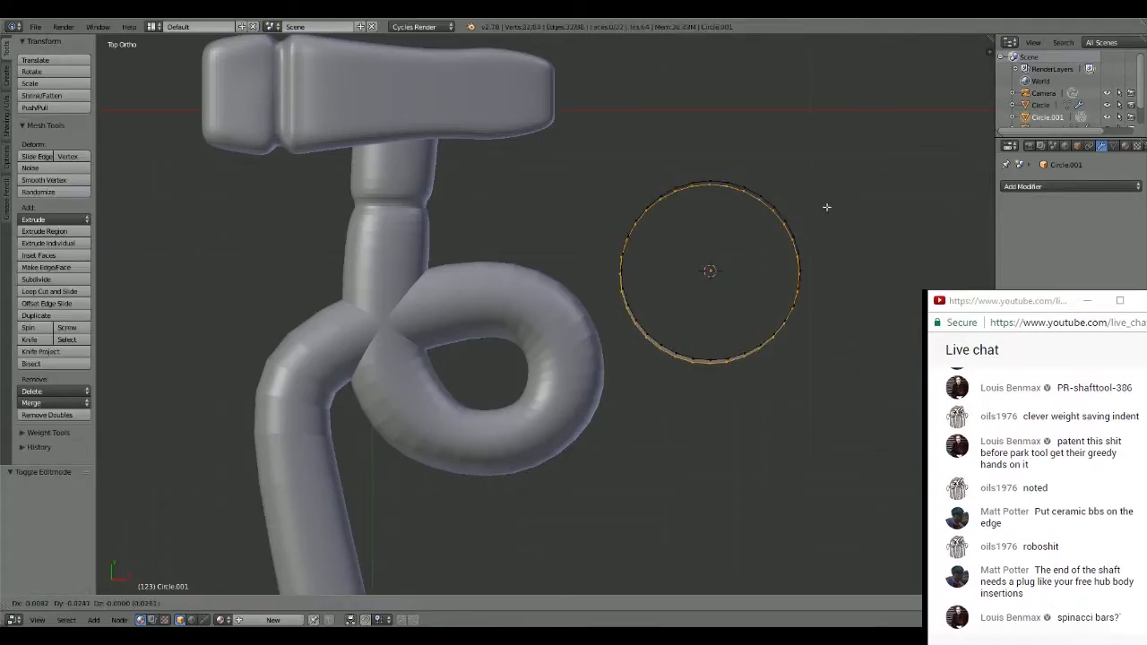
pyautogui.rightClick(826, 207)
pyautogui.press('s')
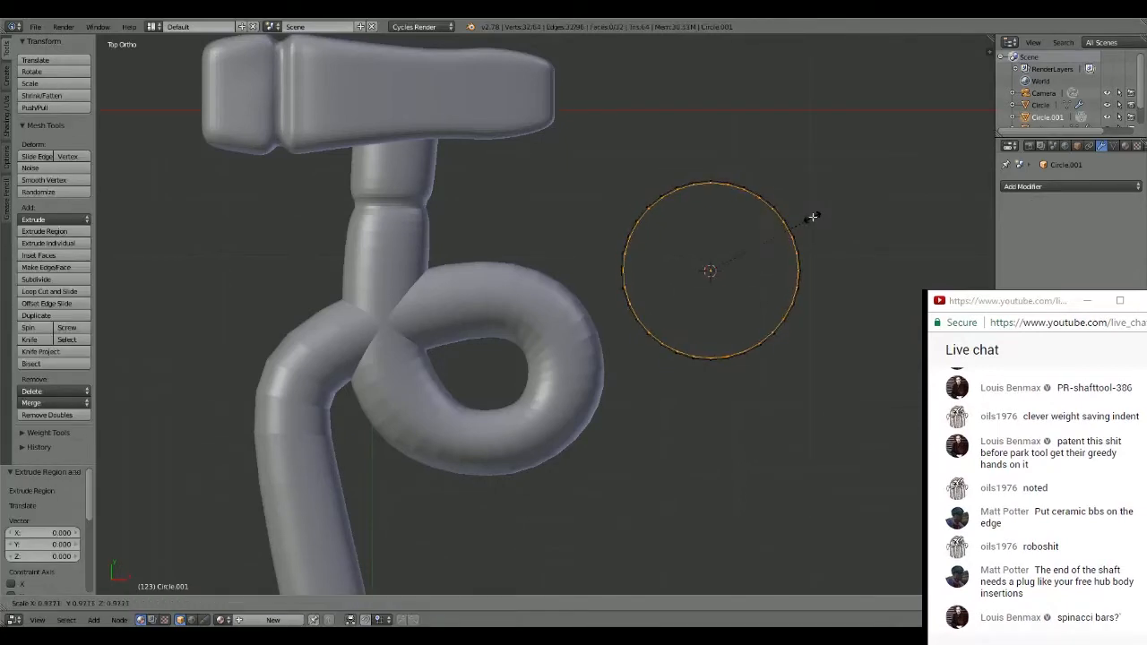
pyautogui.click(808, 222)
# - Extrude two further inner rings in place, scaling the first to about 0.641 and the second to about 0.881
pyautogui.press('e')
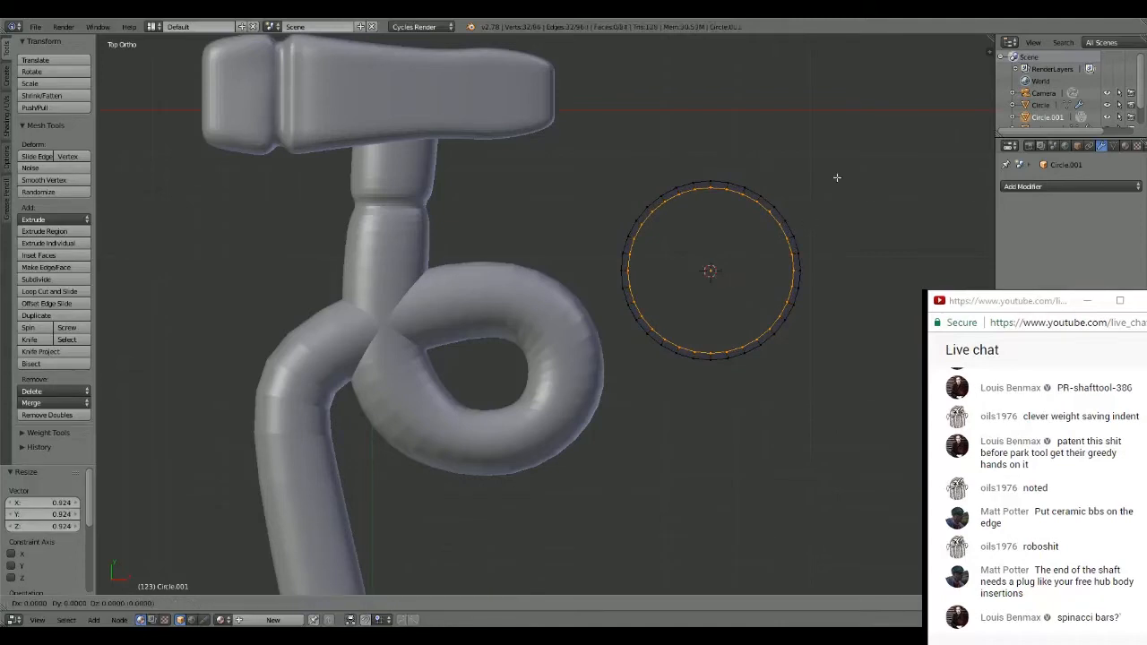
pyautogui.rightClick(836, 188)
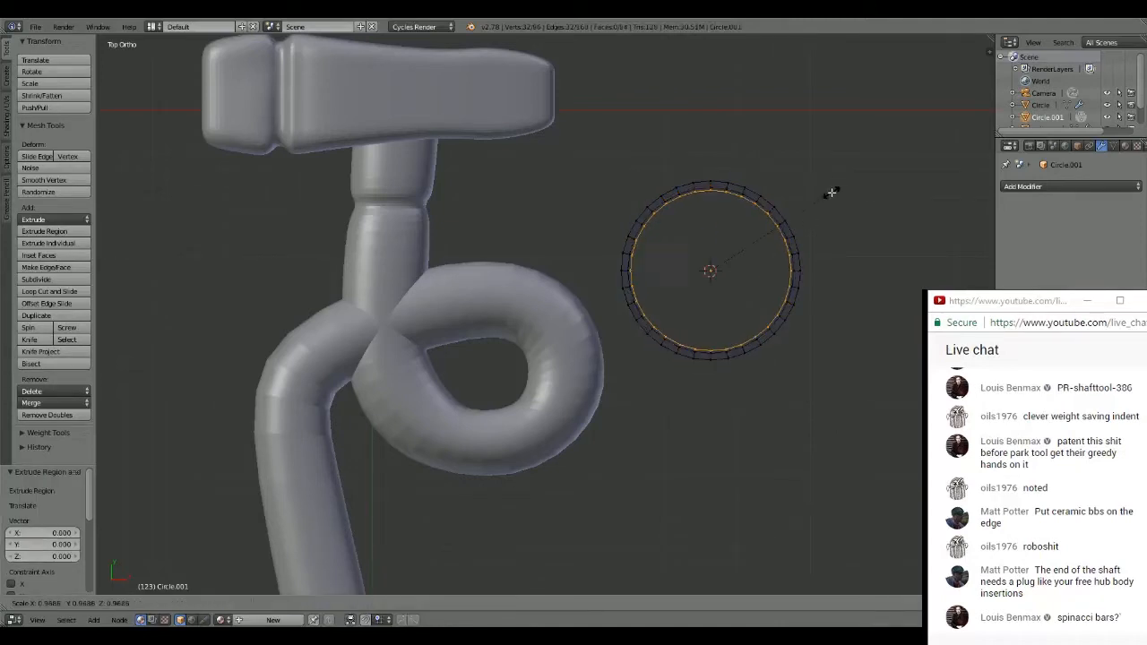
pyautogui.press('s')
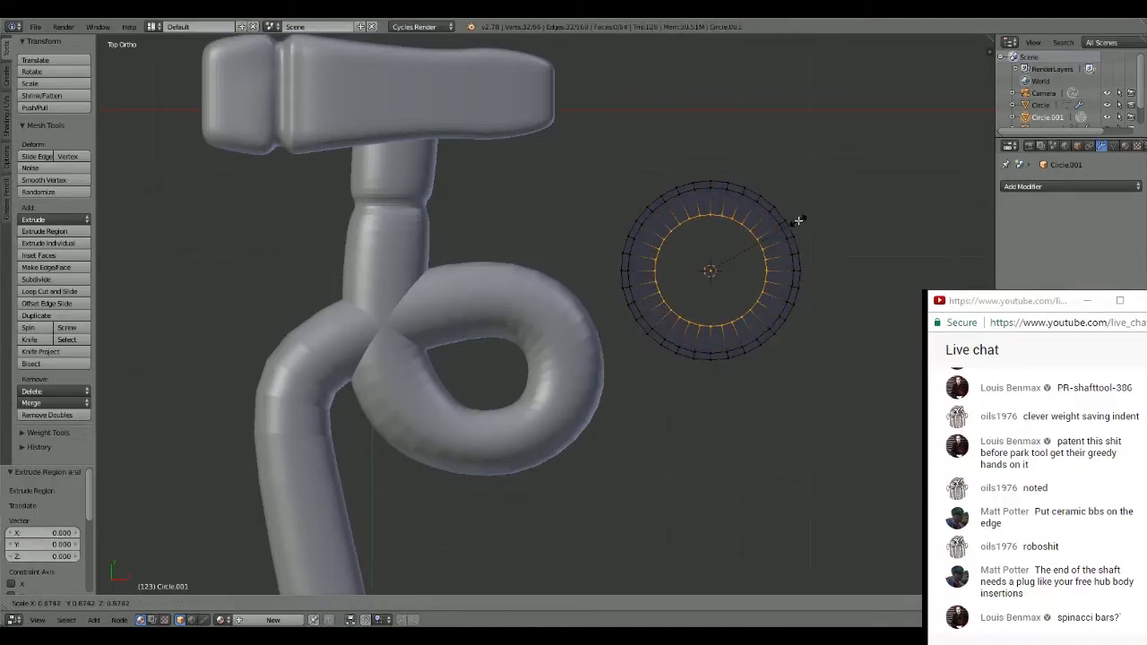
pyautogui.click(794, 224)
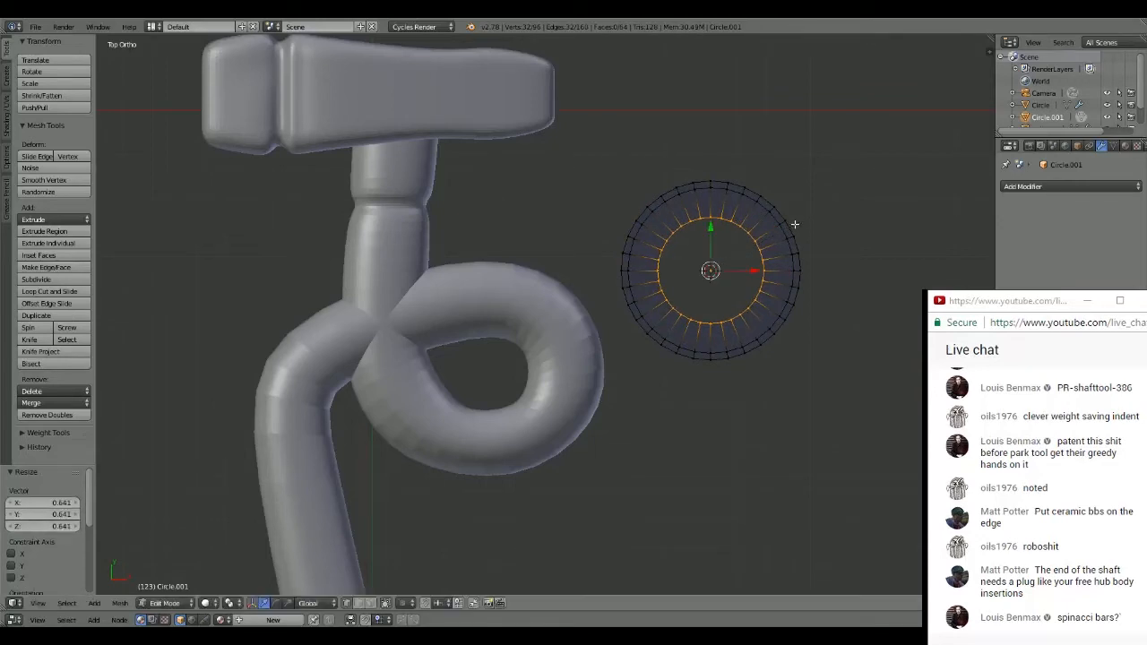
pyautogui.press('e')
pyautogui.rightClick(810, 216)
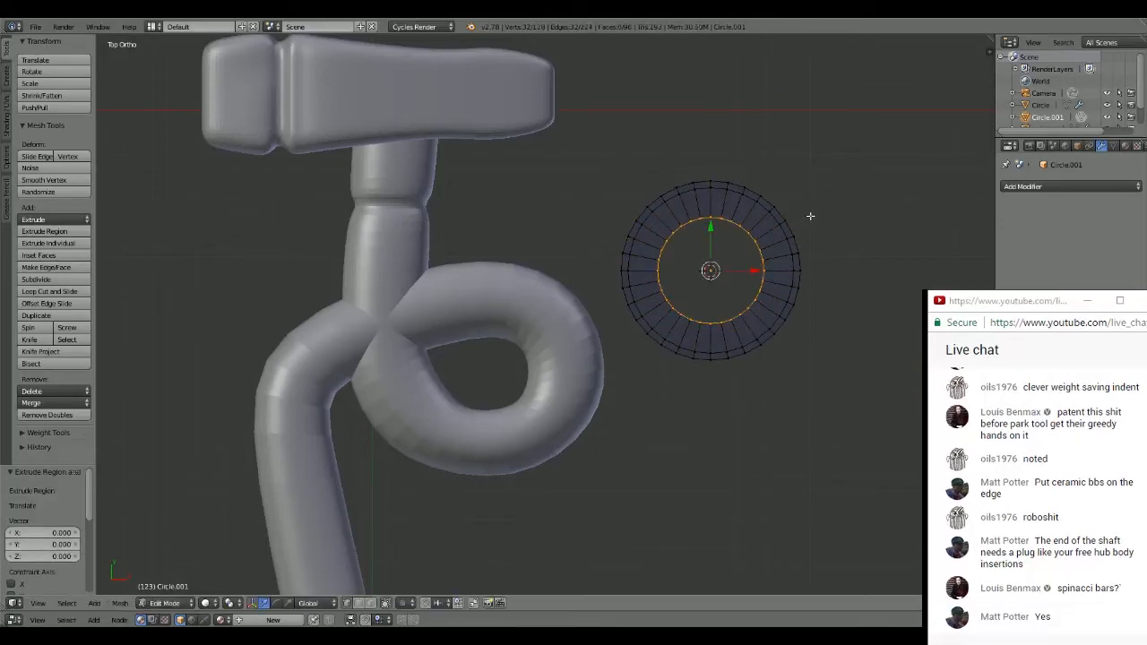
pyautogui.press('s')
pyautogui.click(800, 227)
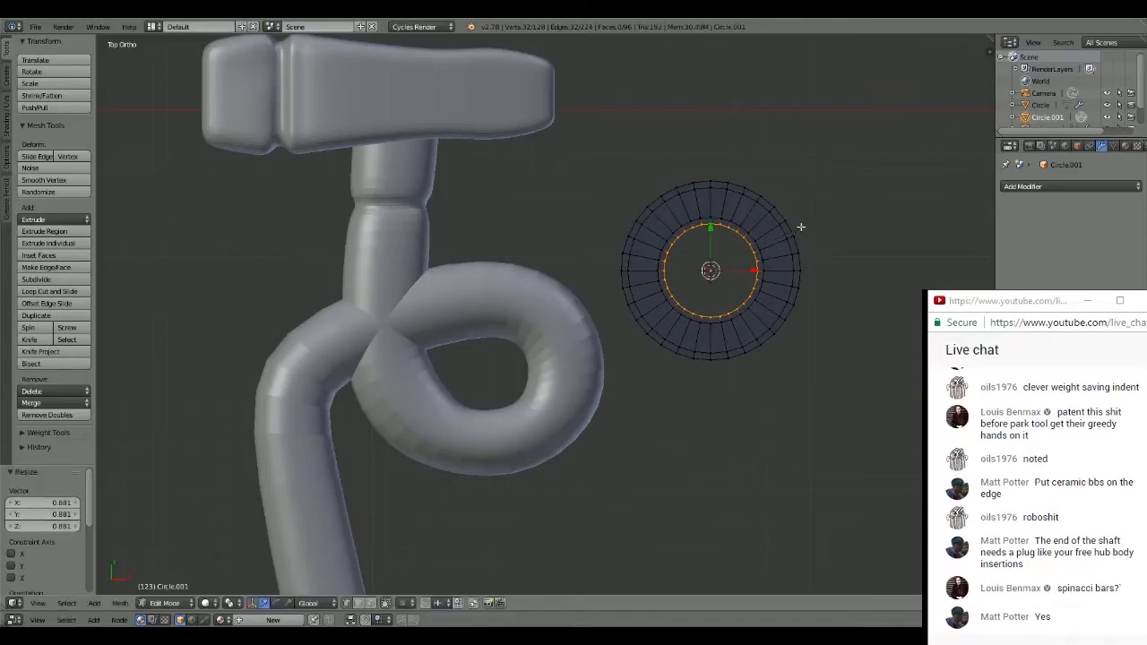
# - Extrude the entire flat ring about 0.29 upward along Z, deselect it, and switch to face selection
pyautogui.press('a')
pyautogui.moveTo(831, 173); pyautogui.dragTo(828, 135, button='middle')
pyautogui.press('e')
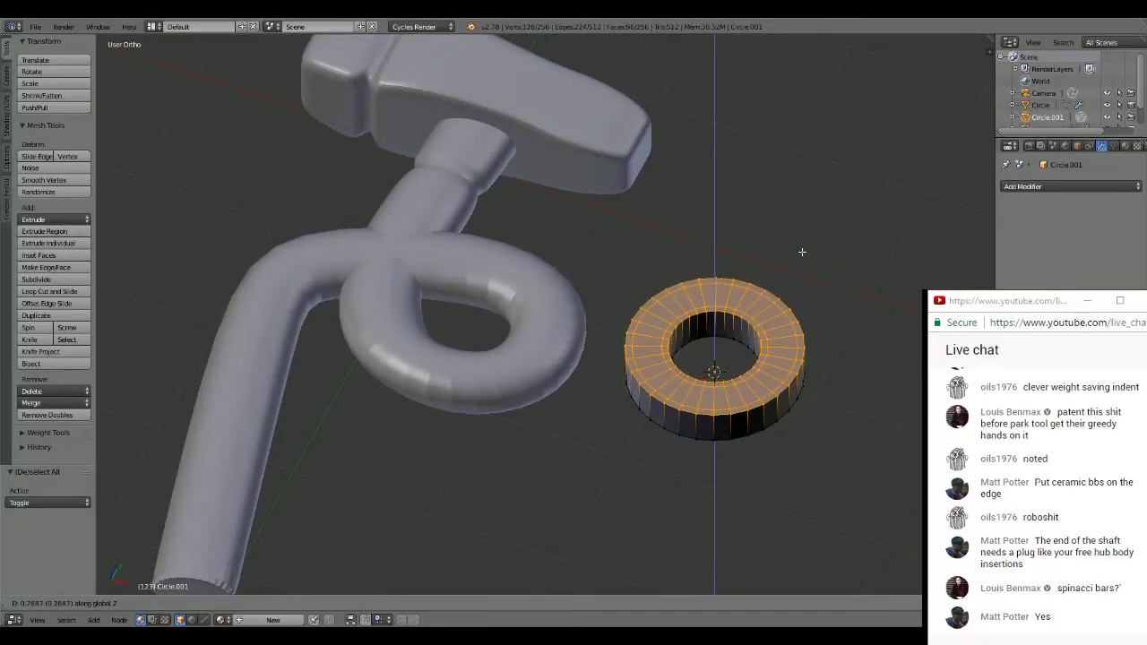
pyautogui.click(802, 252)
pyautogui.press('a')
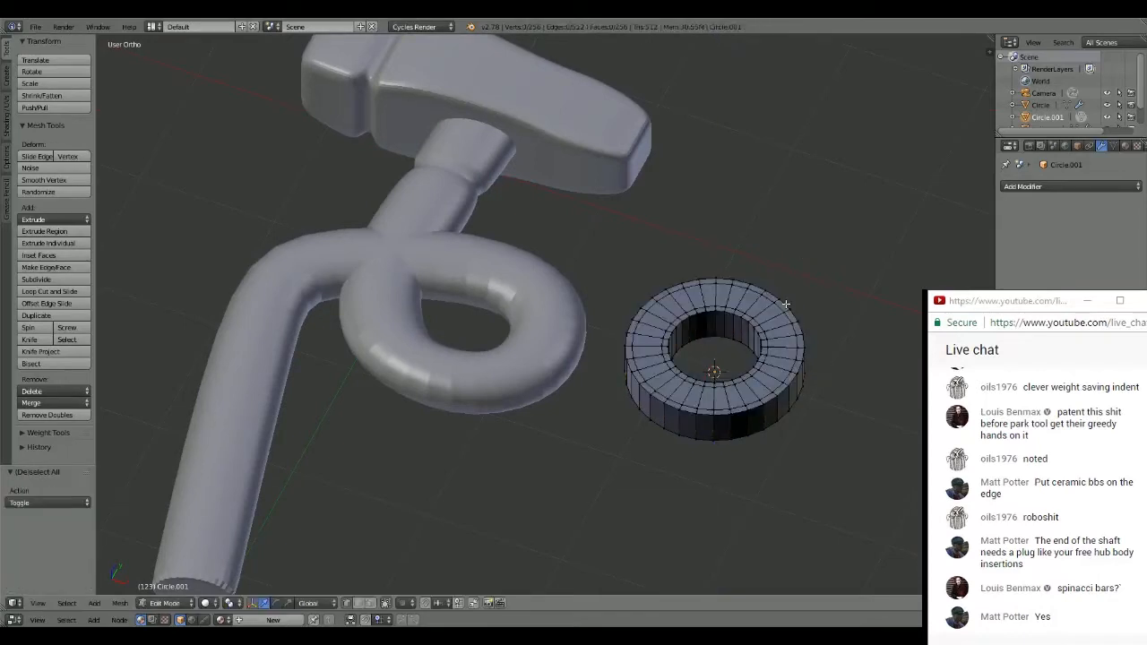
pyautogui.click(370, 603)
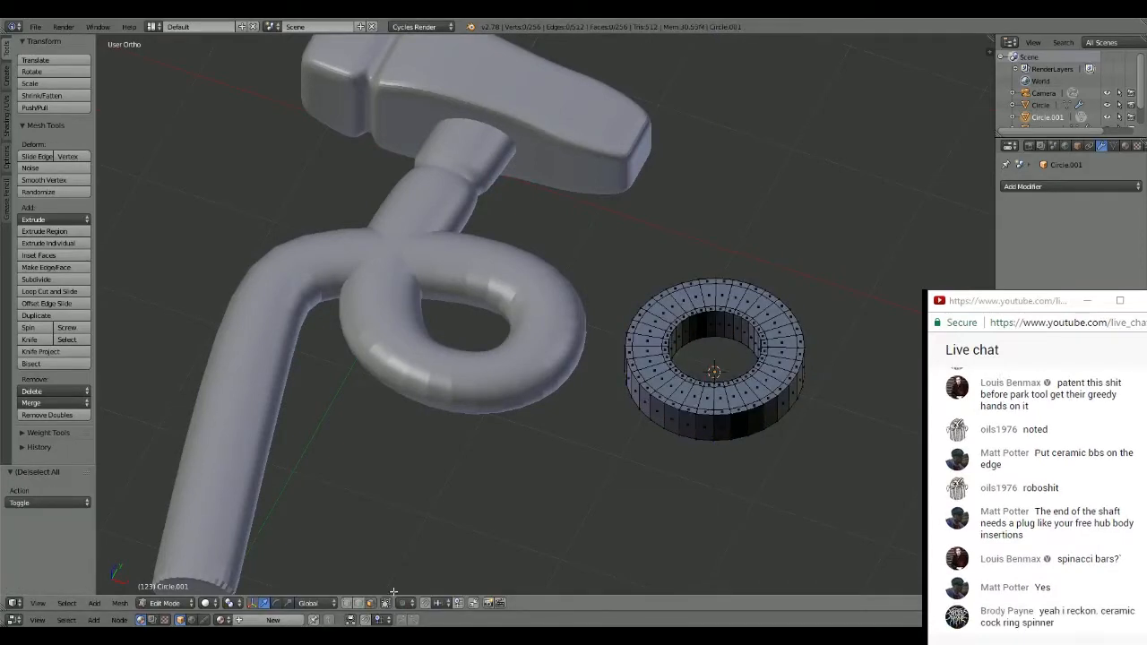
# - Select the wide middle band of faces on the ring's upper side, extrude it about 0.038, and select the whole ring mesh
pyautogui.press('c')
pyautogui.moveTo(650, 344)
pyautogui.mouseDown()
pyautogui.moveTo(660, 367)
pyautogui.moveTo(722, 400)
pyautogui.moveTo(769, 384)
pyautogui.moveTo(783, 351)
pyautogui.moveTo(729, 296)
pyautogui.moveTo(689, 298)
pyautogui.moveTo(650, 330)
pyautogui.mouseUp()
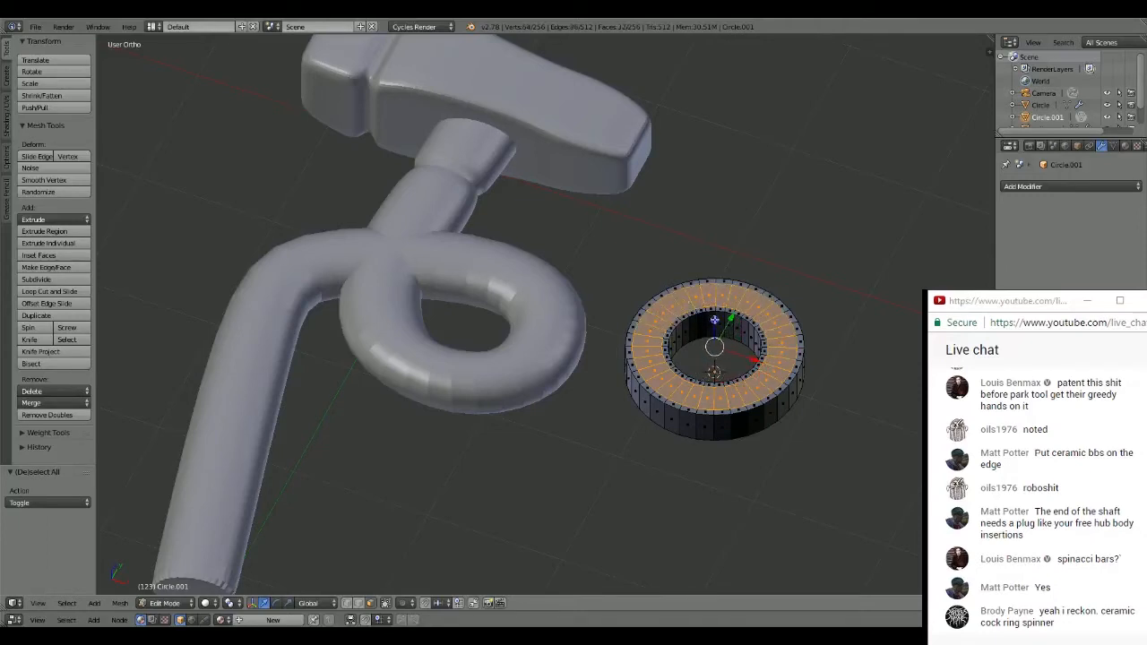
pyautogui.click(712, 319)
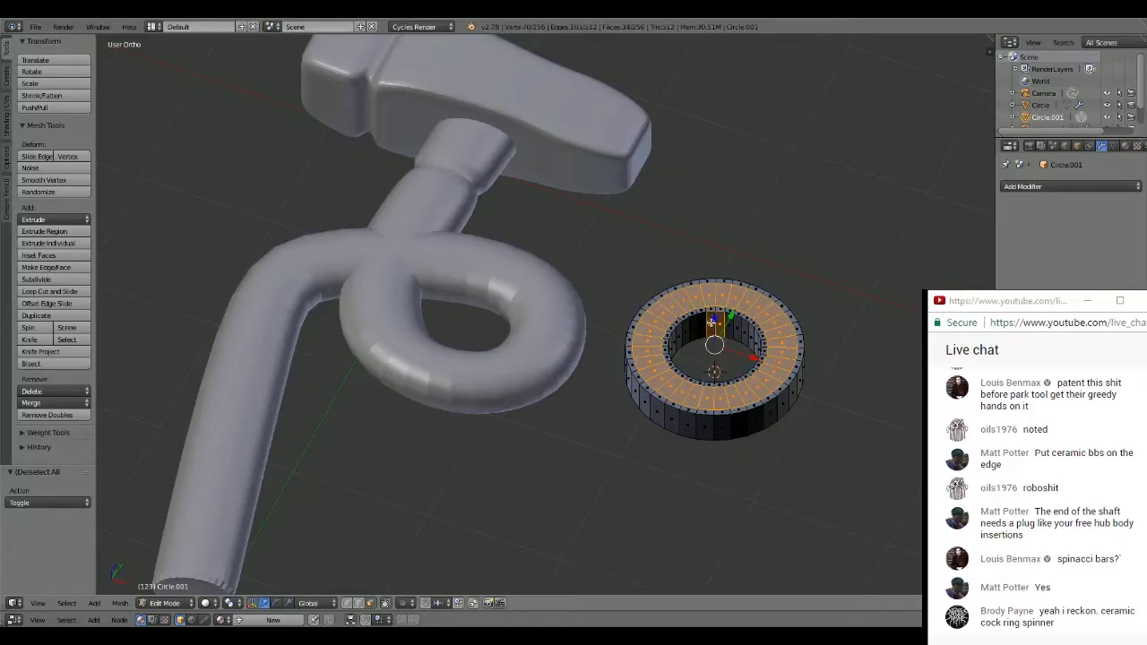
pyautogui.keyDown('shift'); pyautogui.rightClick(711, 324); pyautogui.keyUp('shift')
pyautogui.keyDown('shift'); pyautogui.rightClick(720, 323); pyautogui.keyUp('shift')
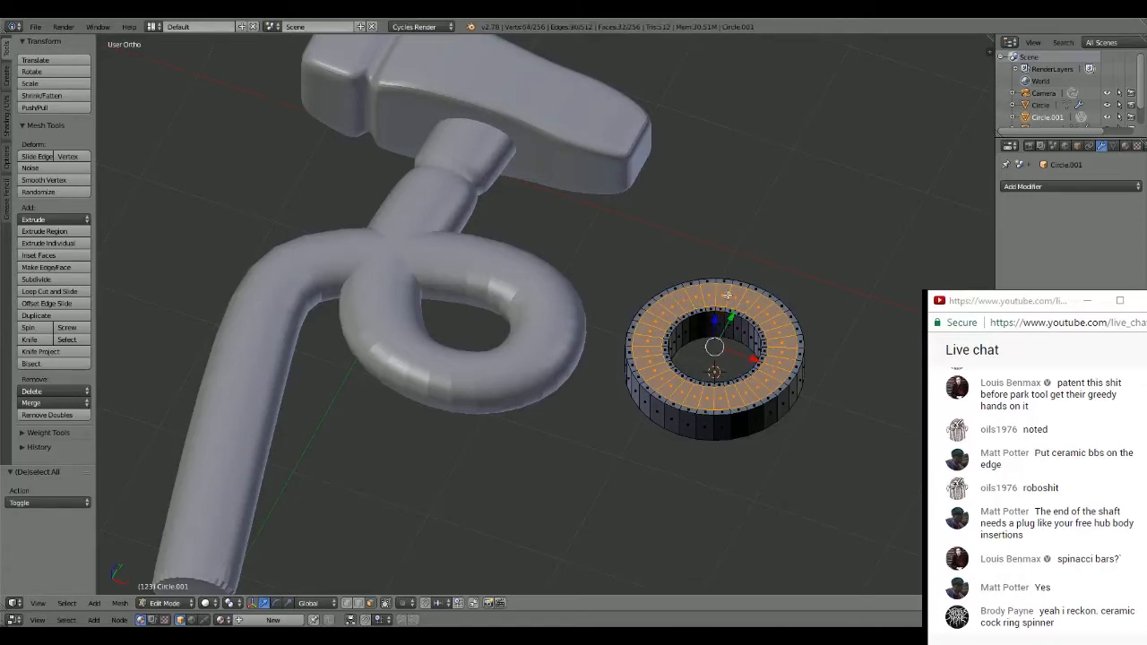
pyautogui.press('e')
pyautogui.click(771, 248)
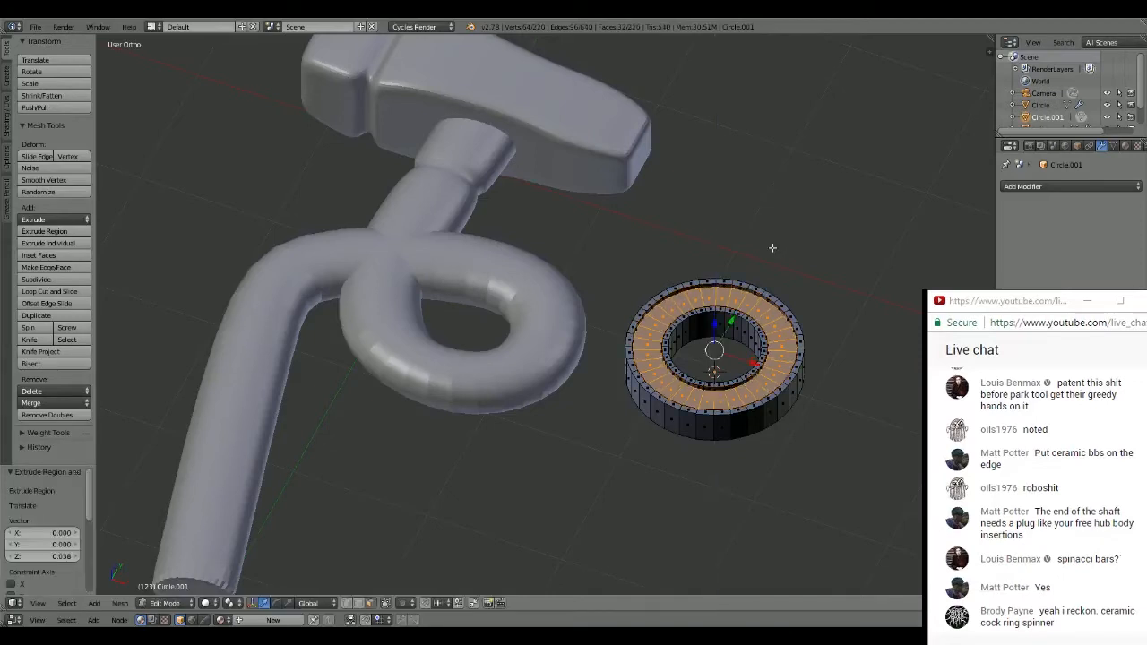
pyautogui.moveTo(770, 248); pyautogui.dragTo(750, 259, button='middle')
pyautogui.press('a')
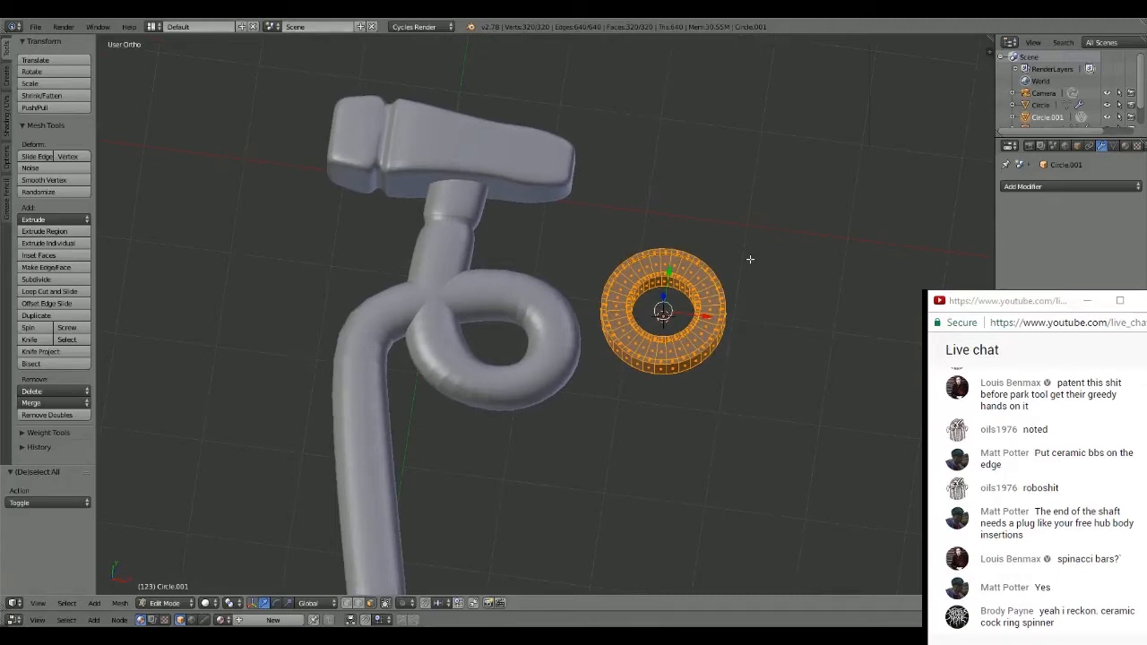
# - Leave edit mode and examine the ring's recessed face up close
pyautogui.press('KP_7')
pyautogui.press('Tab')
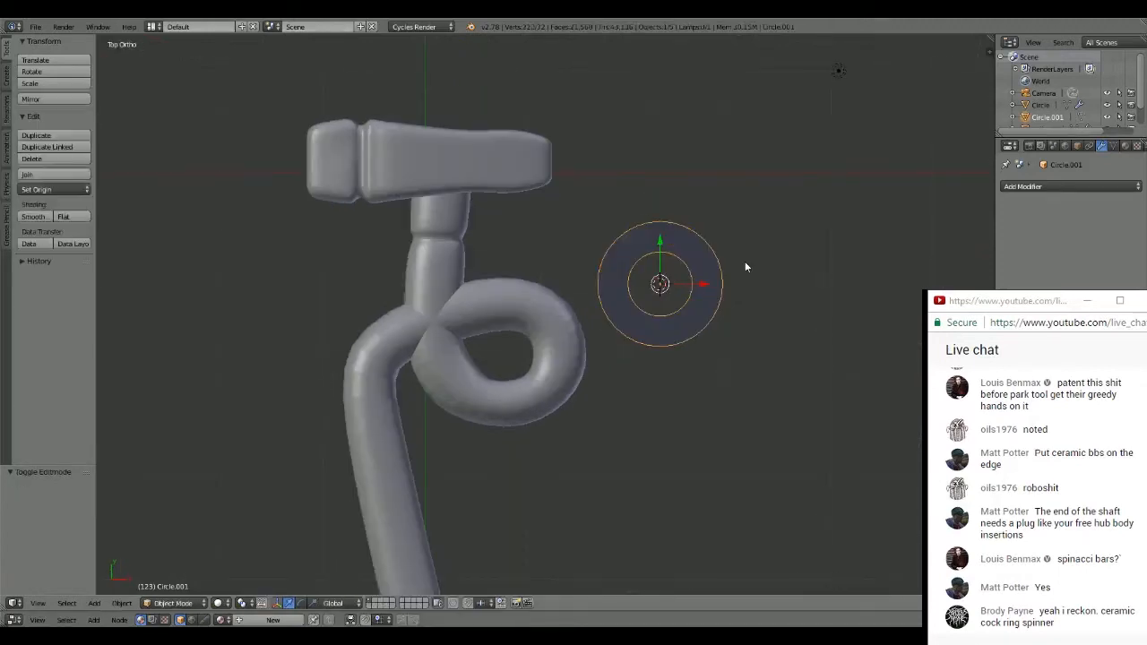
pyautogui.moveTo(745, 261); pyautogui.dragTo(717, 210, button='middle')
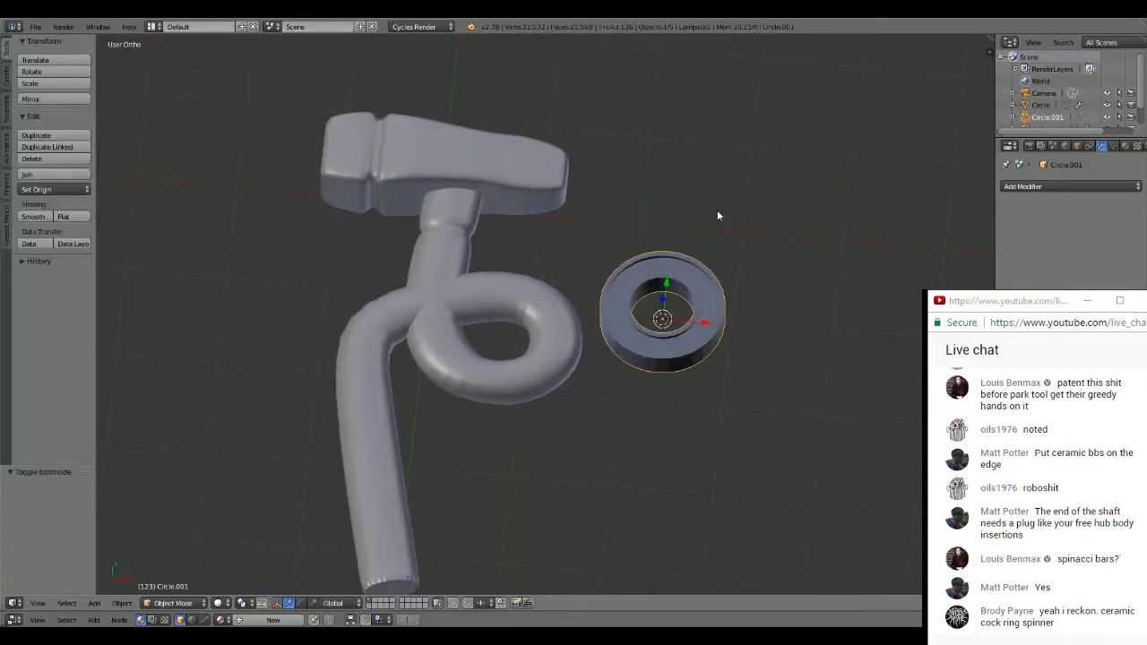
pyautogui.scroll(5, 717, 224)
pyautogui.keyDown('shift'); pyautogui.moveTo(864, 223); pyautogui.dragTo(544, 271, button='middle'); pyautogui.keyUp('shift')
pyautogui.scroll(2, 659, 247)
pyautogui.moveTo(663, 247); pyautogui.dragTo(707, 274, button='middle')
pyautogui.scroll(-2, 721, 251)
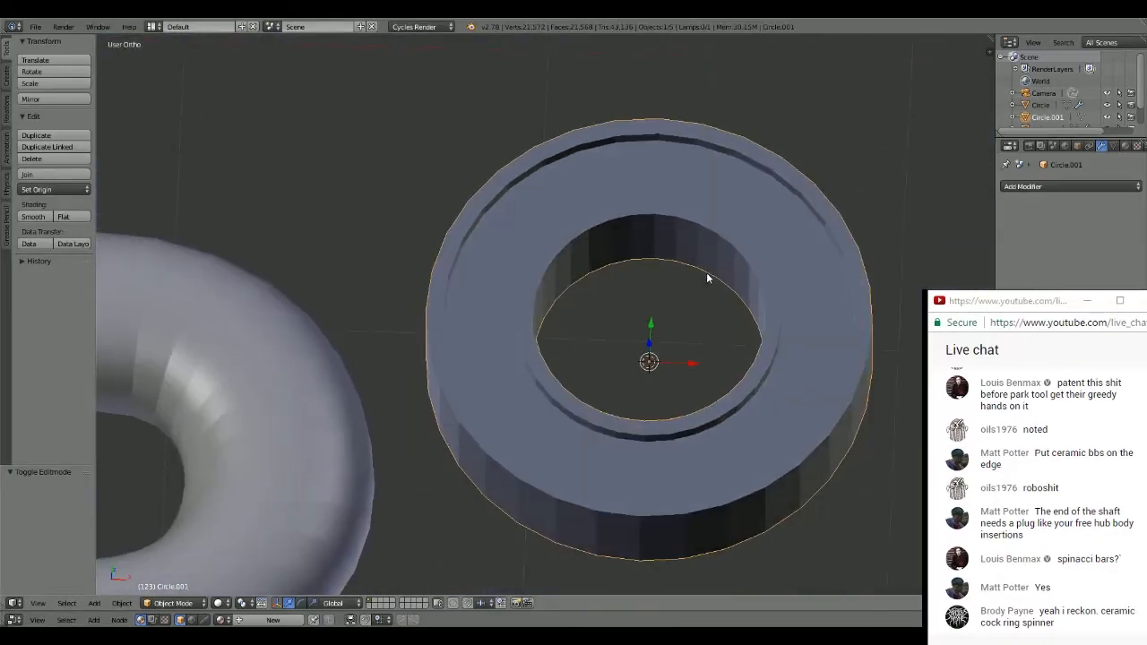
# - In edit mode, shift the whole ring mesh along negative X away from its object origin, and return to object mode
pyautogui.press('KP_7')
pyautogui.press('Tab')
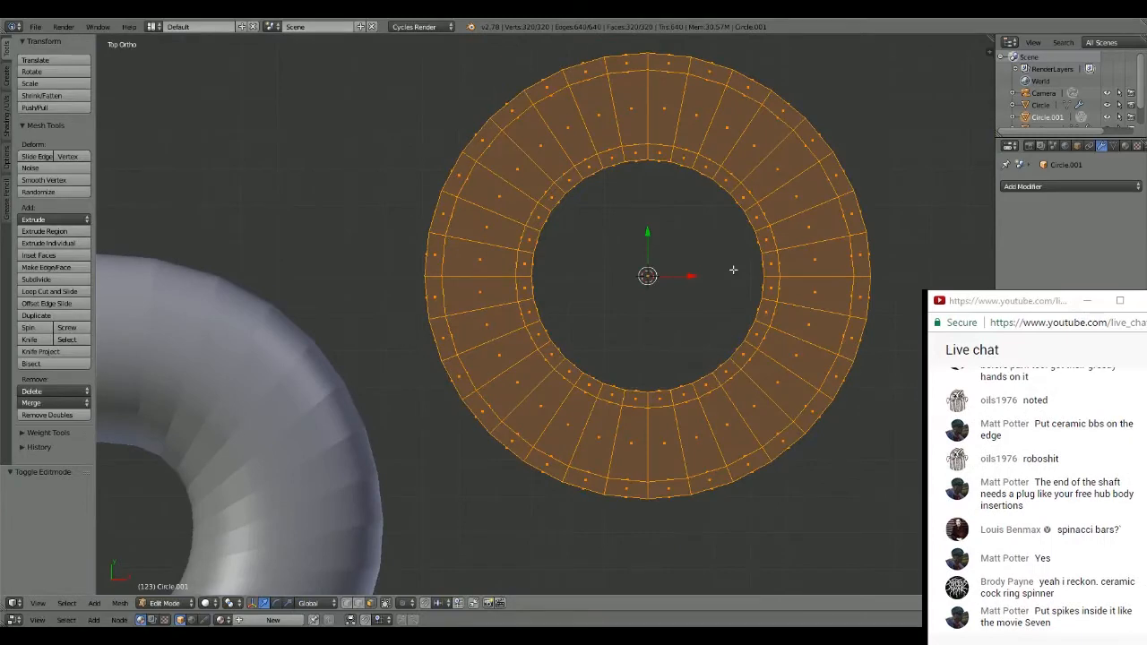
pyautogui.scroll(-4, 681, 255)
pyautogui.scroll(-1, 640, 239)
pyautogui.scroll(1, 640, 240)
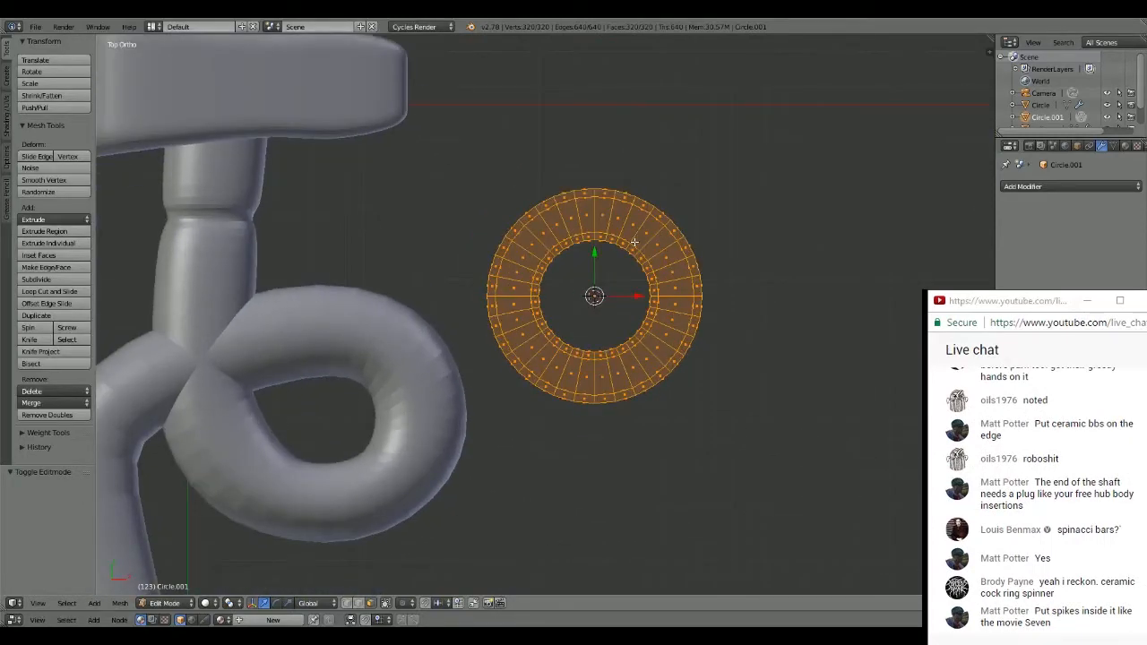
pyautogui.moveTo(636, 296); pyautogui.dragTo(602, 297)
pyautogui.press('Tab')
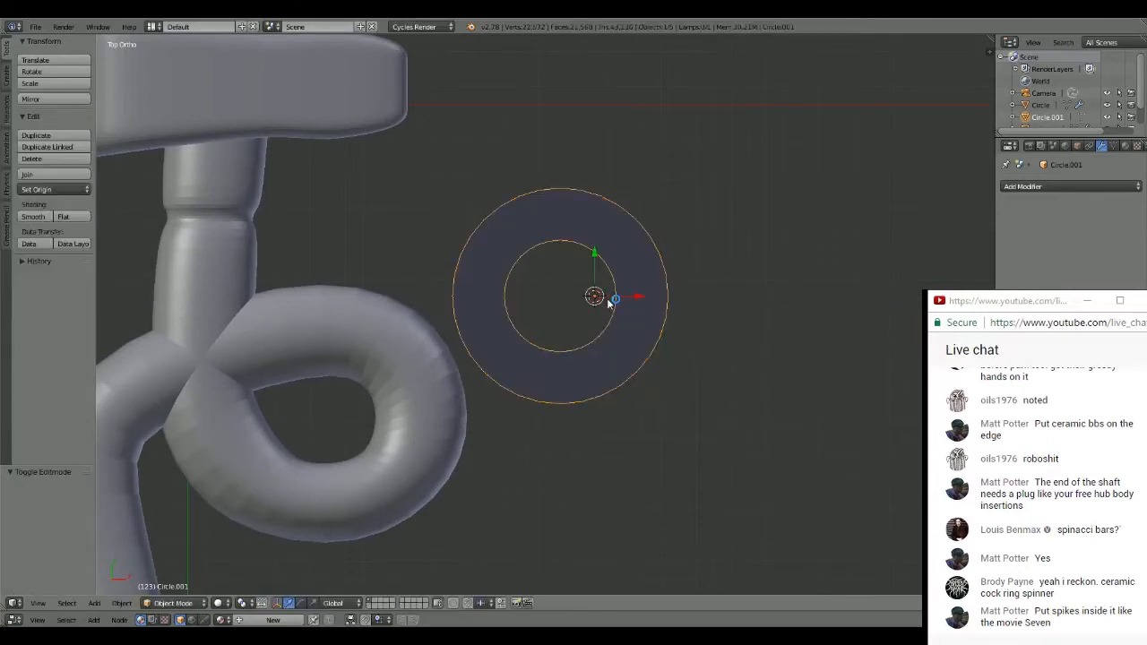
# - Try rotating the ring 90° in the top-view plane, and turn it back by 90° about the global Z axis
pyautogui.press('r')
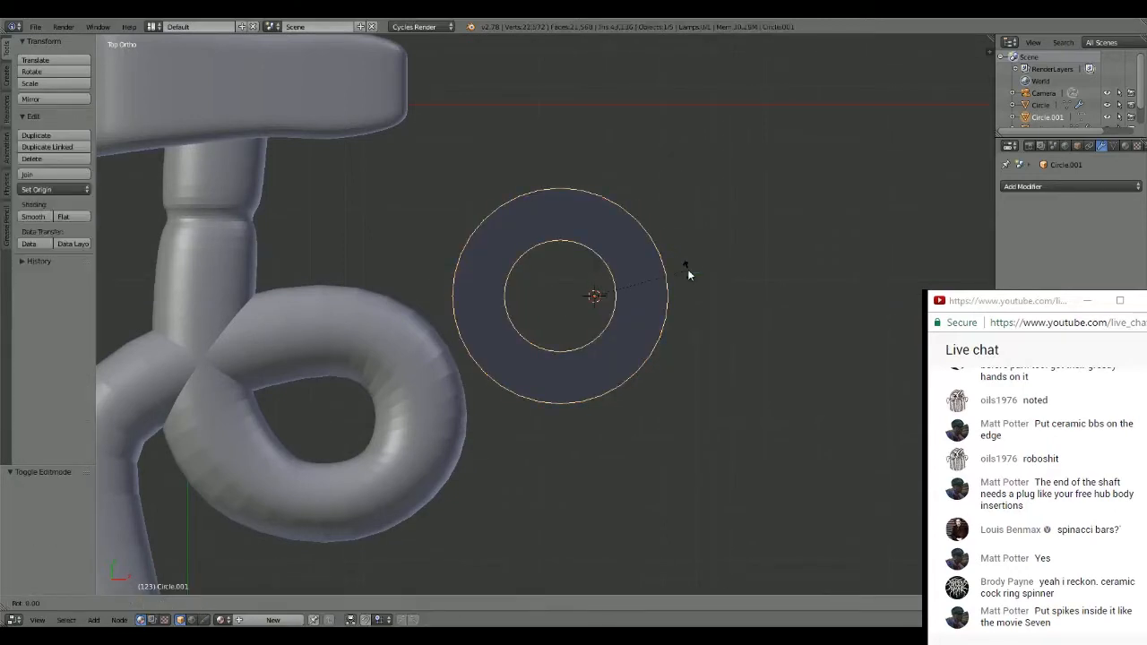
pyautogui.write('90')
pyautogui.press('Return')
pyautogui.press('z')
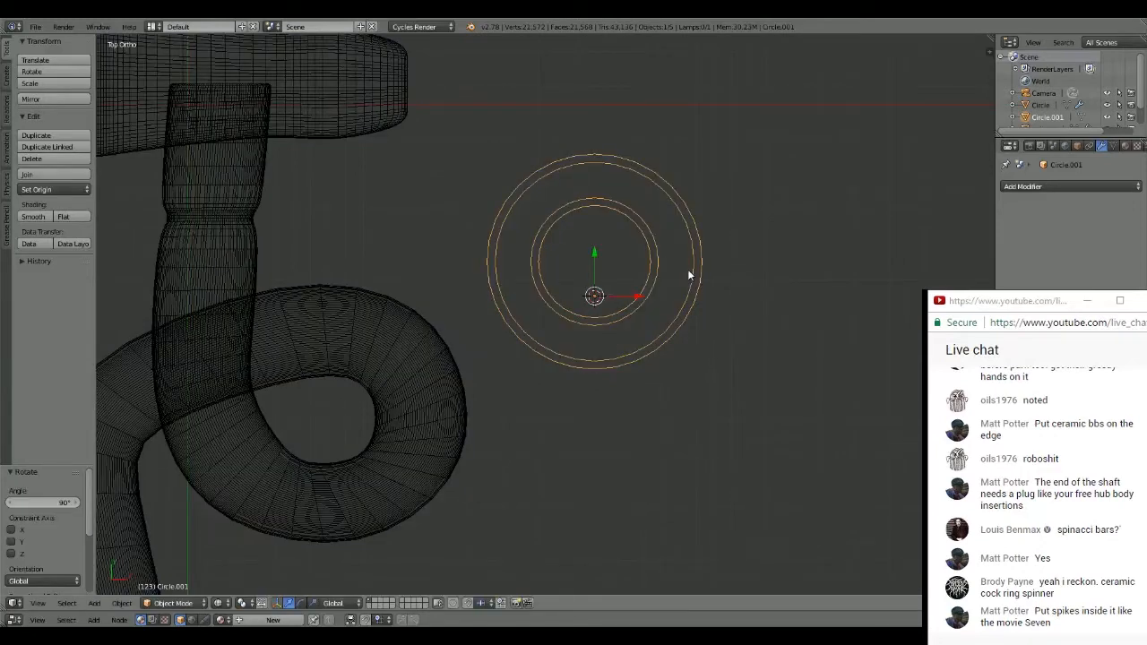
pyautogui.press('z')
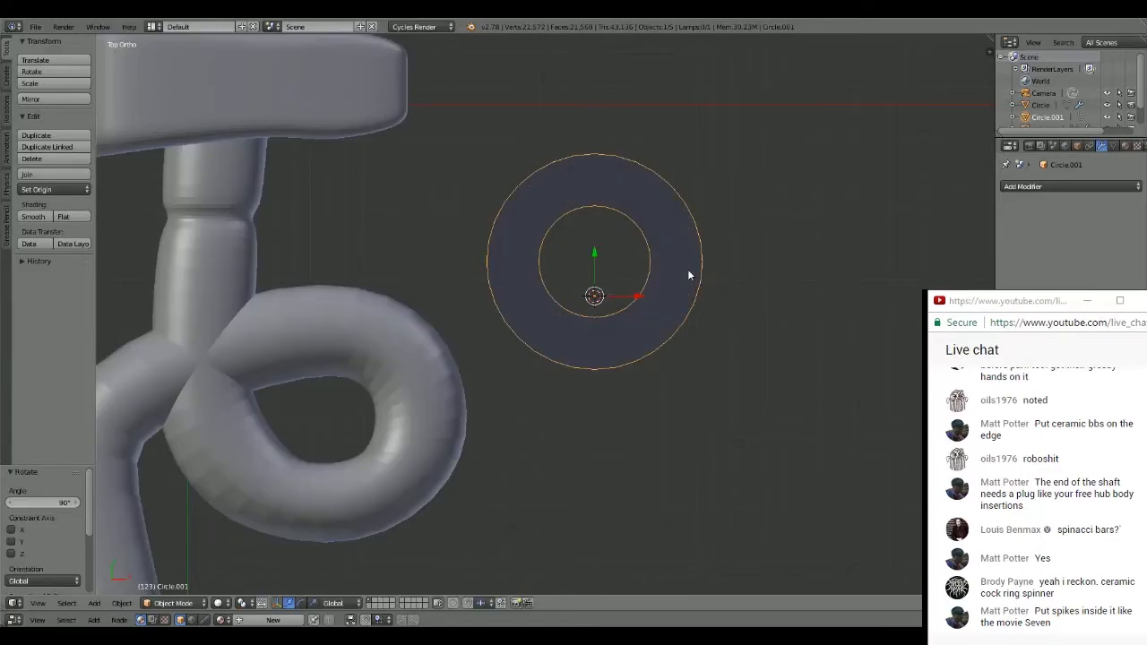
pyautogui.press('r')
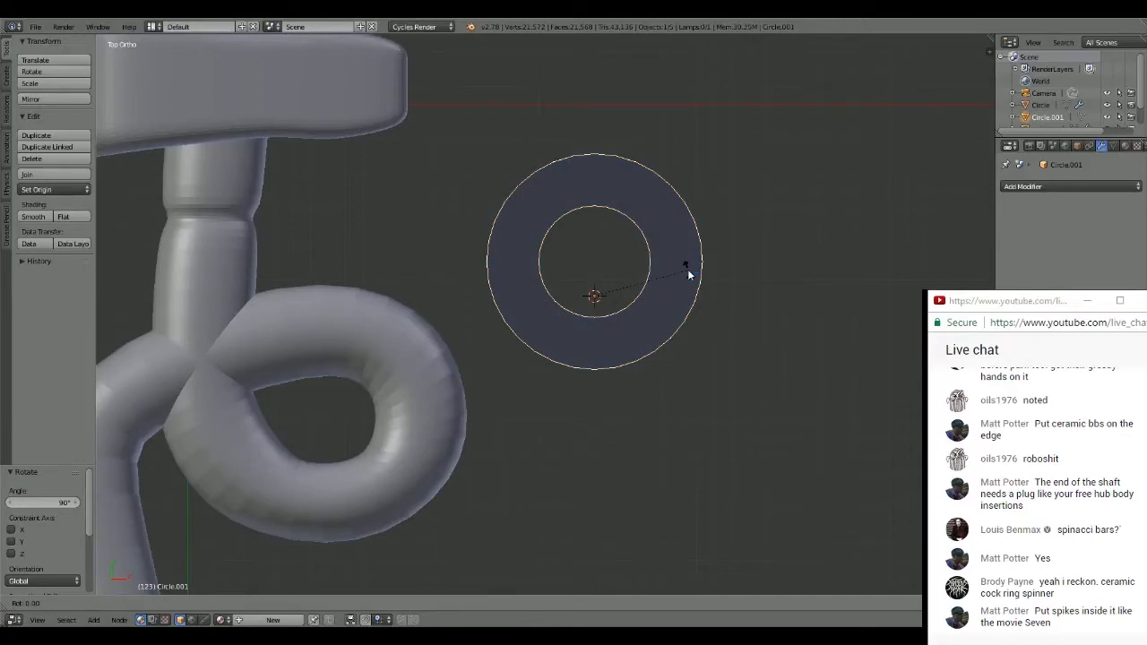
pyautogui.press('z')
pyautogui.press('9')
pyautogui.press('0')
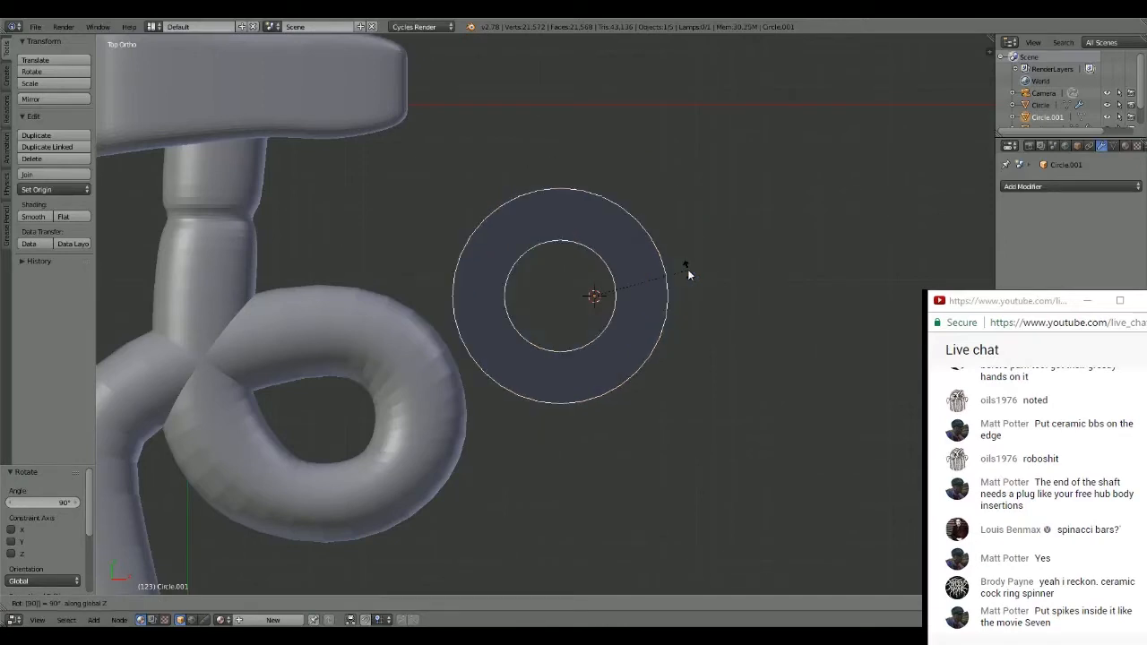
pyautogui.press('Return')
# - Rotate the ring 90° about the global X axis so it stands on edge
pyautogui.press('r')
pyautogui.press('x')
pyautogui.press('9')
pyautogui.press('0')
pyautogui.press('Return')
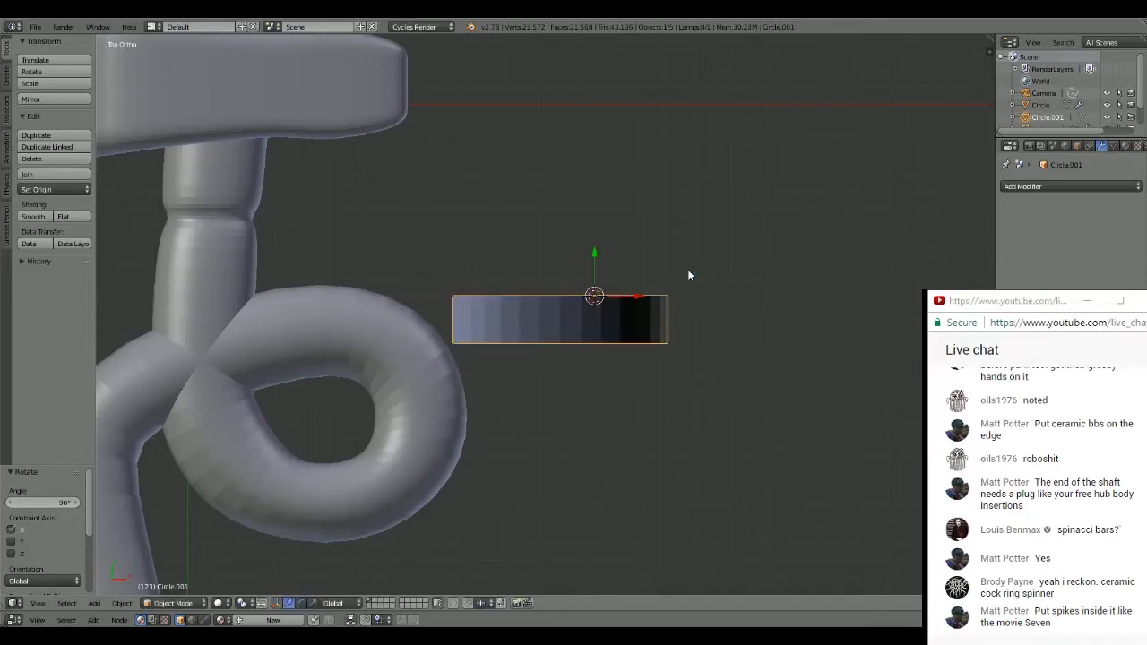
# - Move the ring onto the hammer's neck by about -1.693 in X and 0.594 in Y, plus another -0.230 along X
pyautogui.press('g')
pyautogui.click(377, 183)
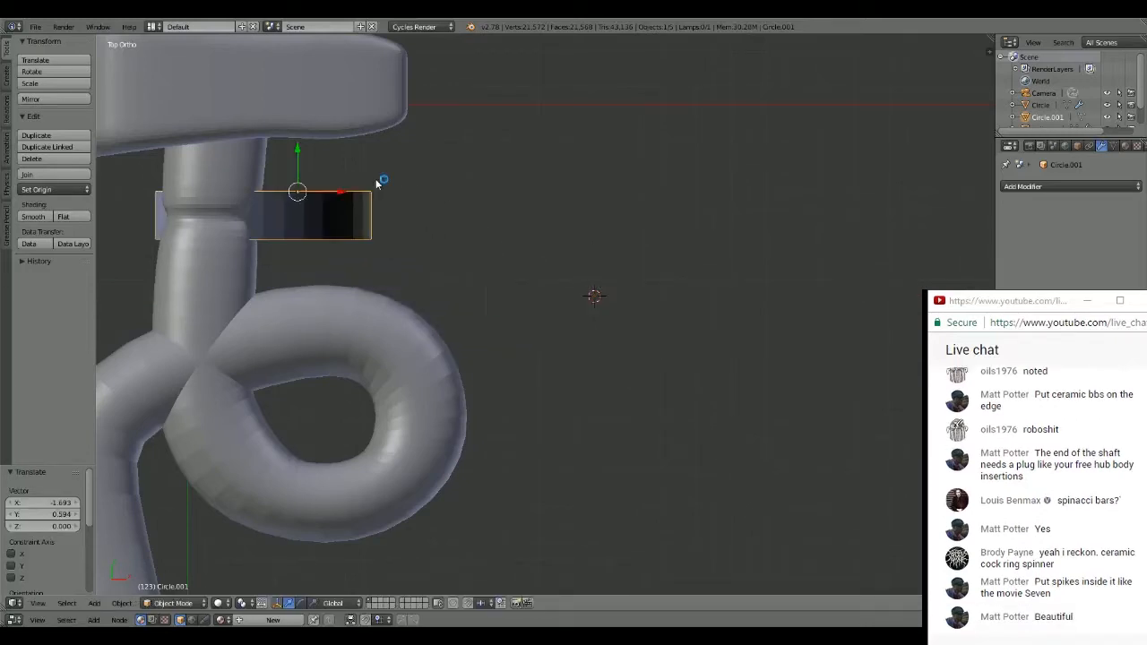
pyautogui.press('g')
pyautogui.press('x')
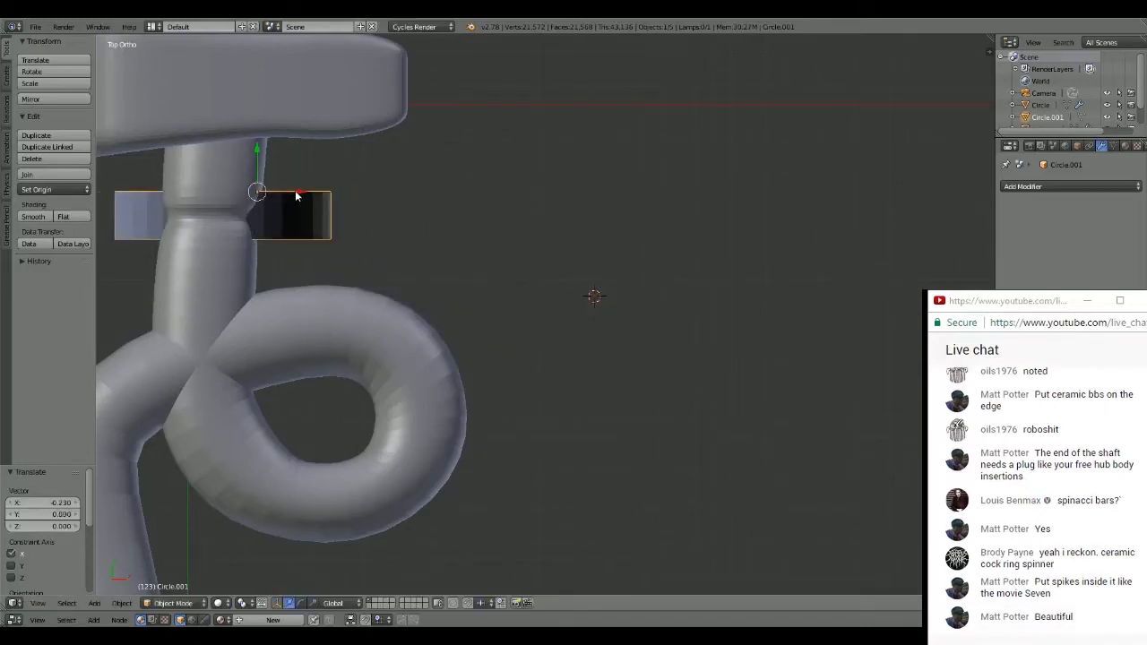
pyautogui.click(297, 191)
# - Raise the ring about 0.5 along Z and shift it about -0.077 along X to align it with the neck
pyautogui.moveTo(297, 192); pyautogui.dragTo(474, 181, button='middle')
pyautogui.press('g')
pyautogui.press('z')
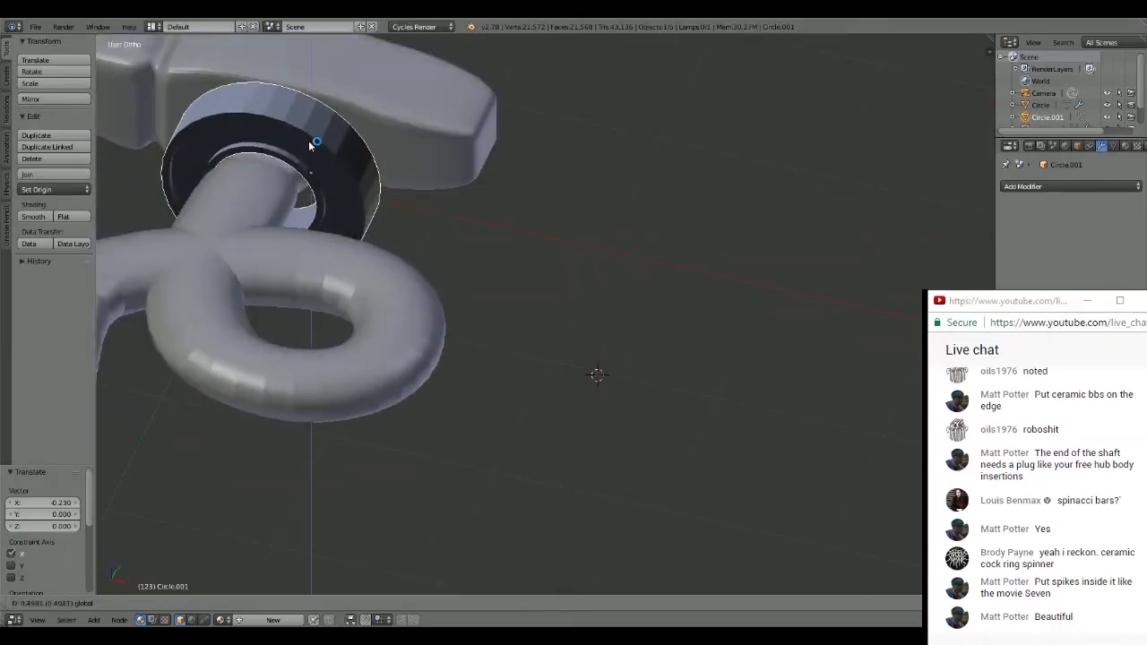
pyautogui.click(307, 140)
pyautogui.press('g')
pyautogui.press('x')
pyautogui.click(338, 173)
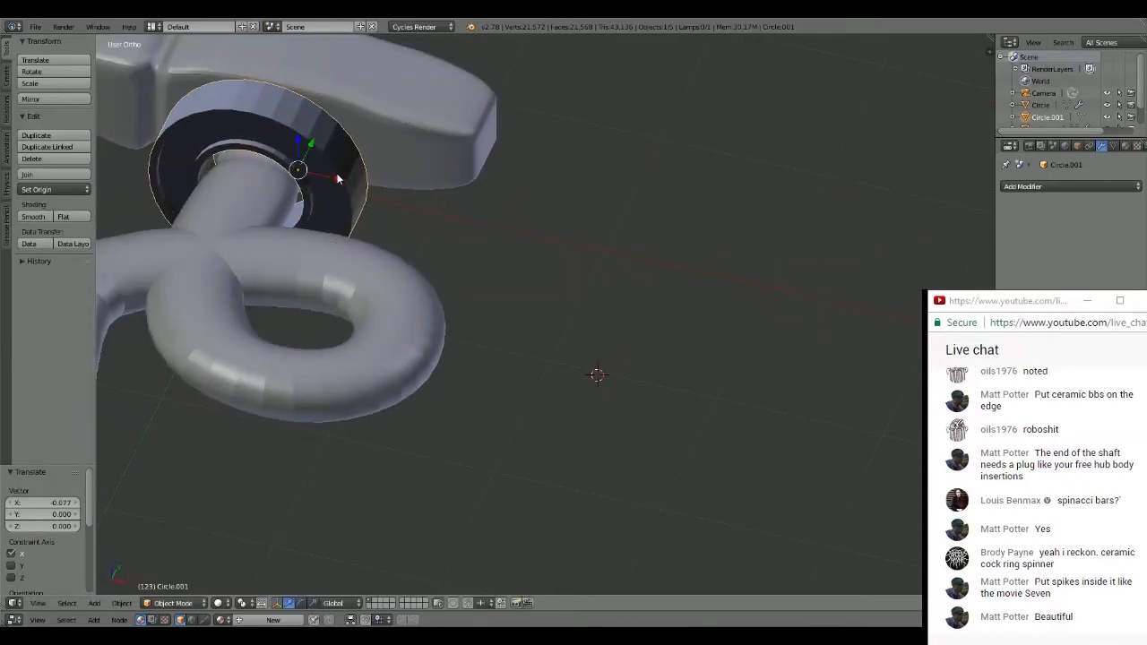
# - Scale the ring uniformly to about 0.887 and shift it about -0.025 along X to center it around the neck
pyautogui.moveTo(338, 173); pyautogui.dragTo(520, 125, button='middle')
pyautogui.scroll(3, 527, 176)
pyautogui.press('s')
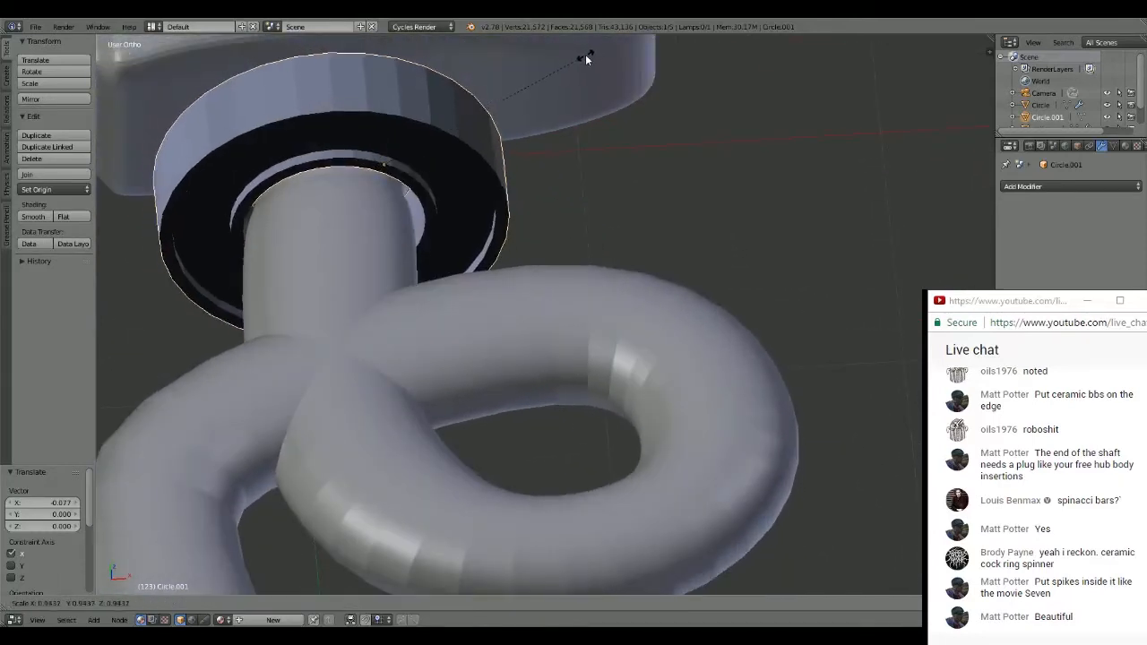
pyautogui.click(574, 61)
pyautogui.press('g')
pyautogui.press('x')
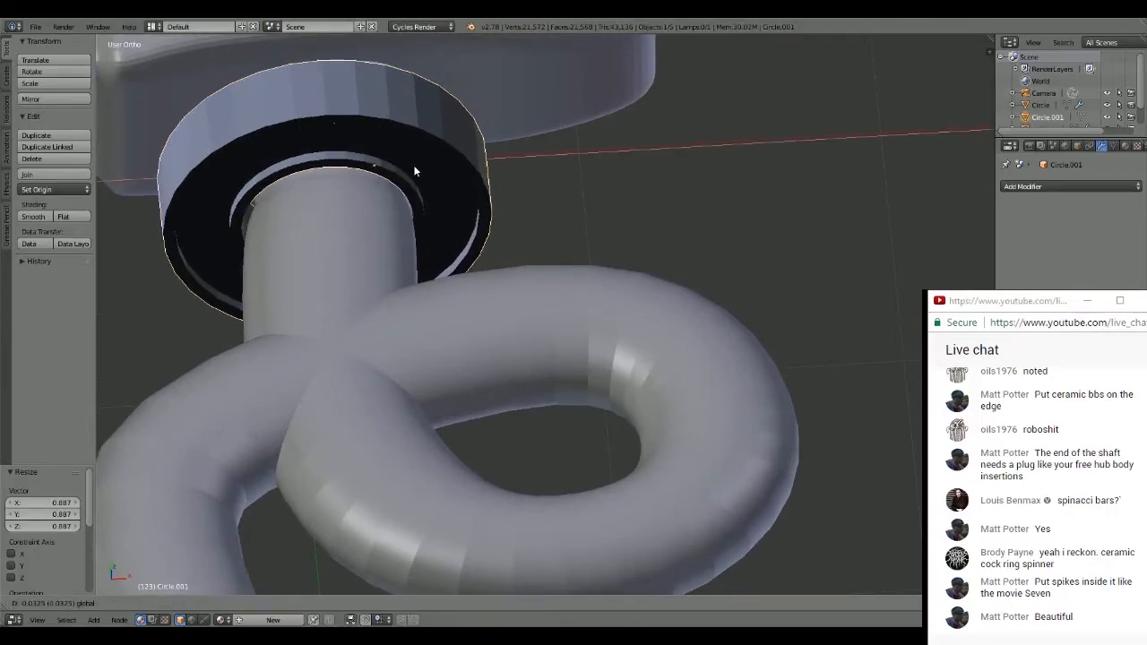
pyautogui.click(416, 166)
# - Scale the ring to about 0.735 along Z and slide it about -0.042 along Y down the neck
pyautogui.moveTo(416, 166); pyautogui.dragTo(385, 190, button='middle')
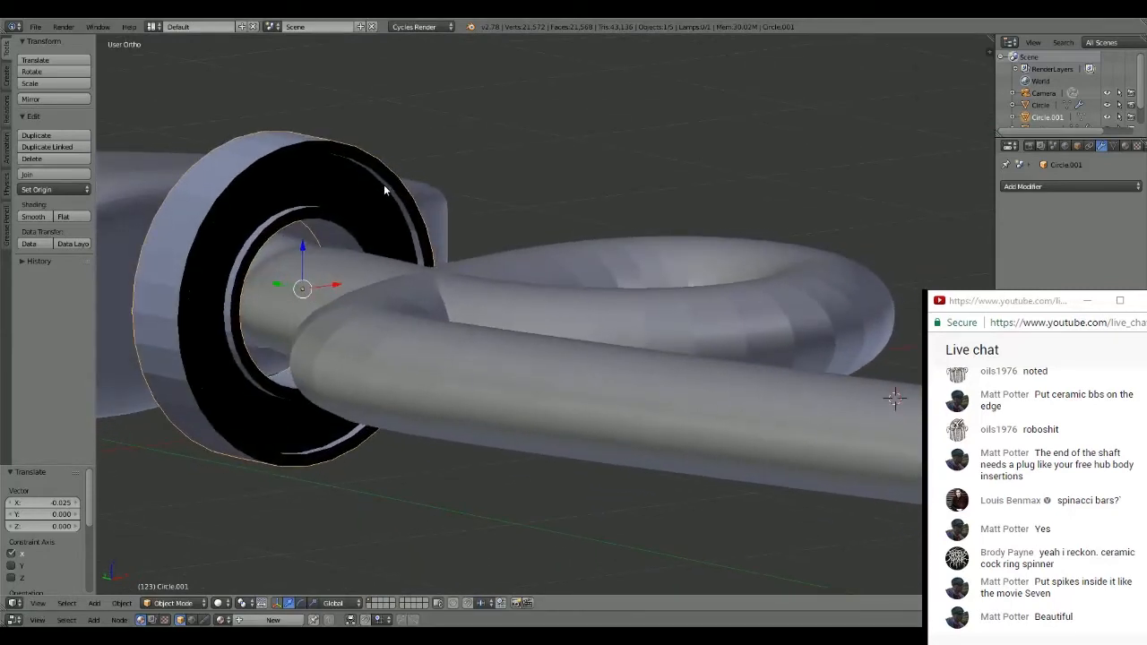
pyautogui.press('s')
pyautogui.press('z')
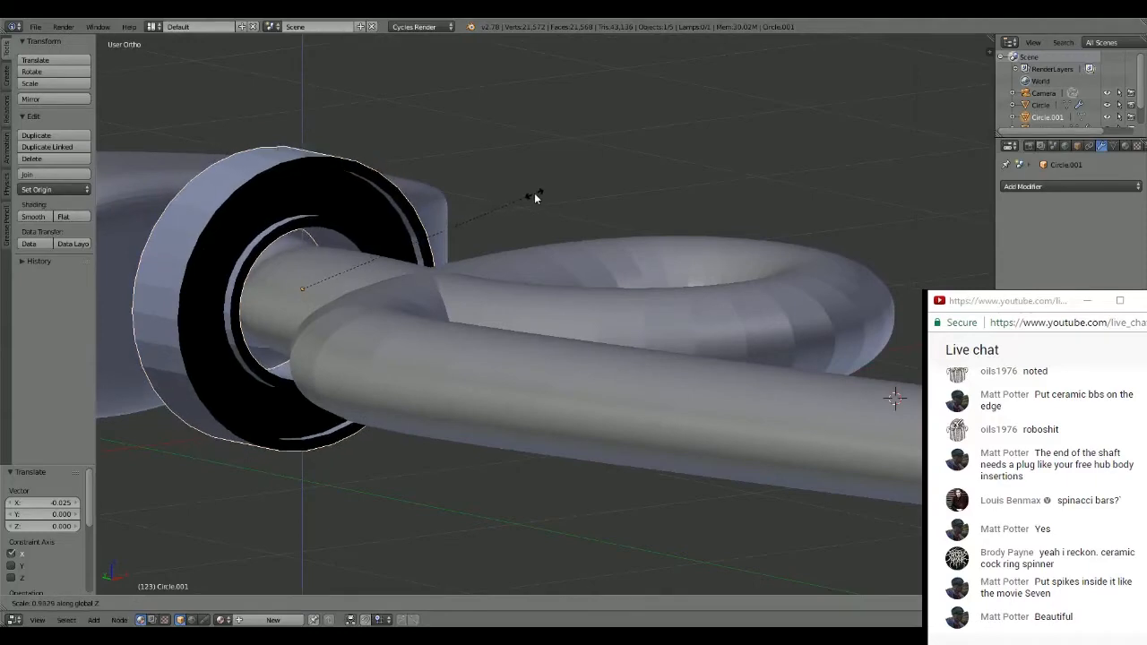
pyautogui.click(494, 220)
pyautogui.moveTo(494, 221); pyautogui.dragTo(488, 349, button='middle')
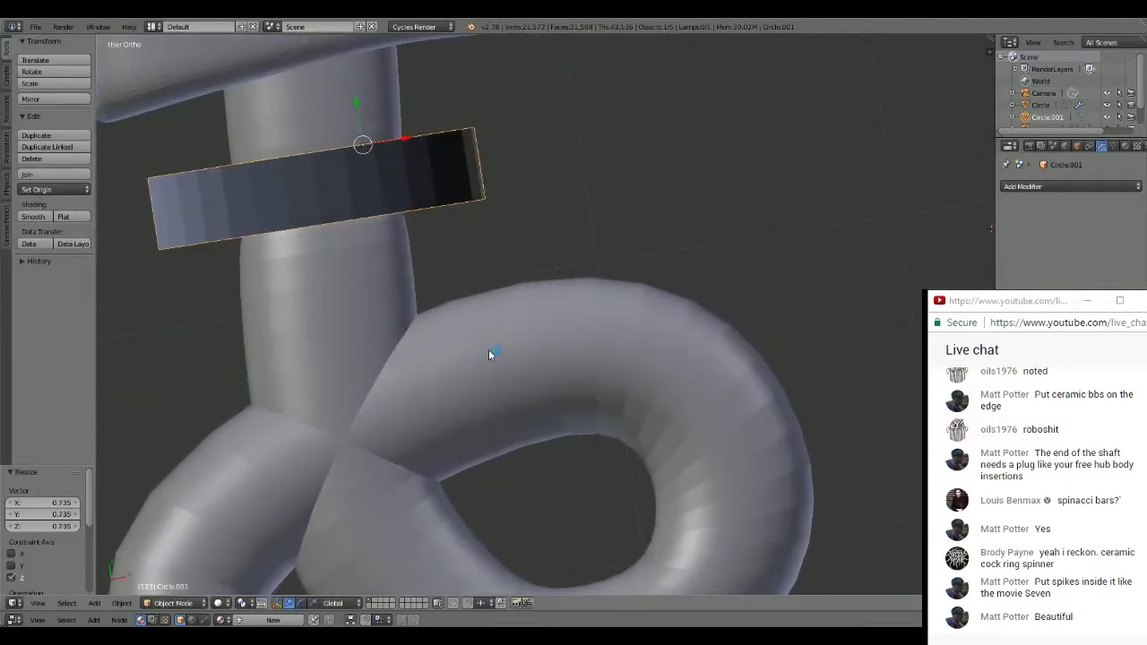
pyautogui.moveTo(356, 103); pyautogui.dragTo(361, 112)
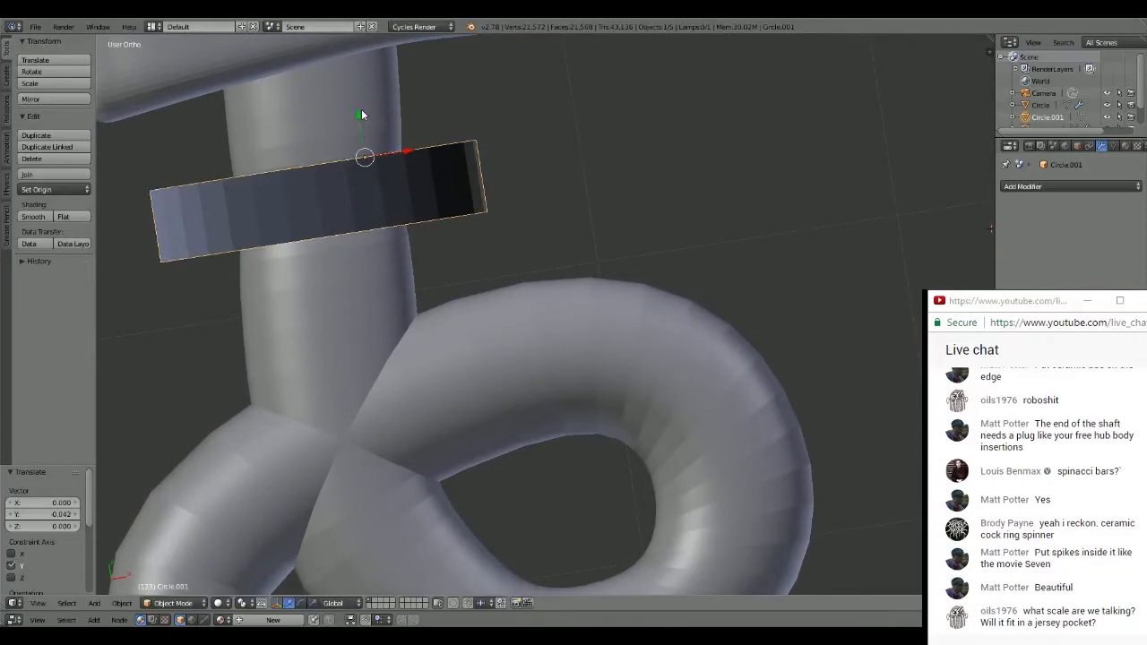
# - Scale the ring uniformly to about 0.965 so it fits more tightly around the neck
pyautogui.moveTo(361, 114); pyautogui.dragTo(519, 133, button='middle')
pyautogui.scroll(2, 425, 136)
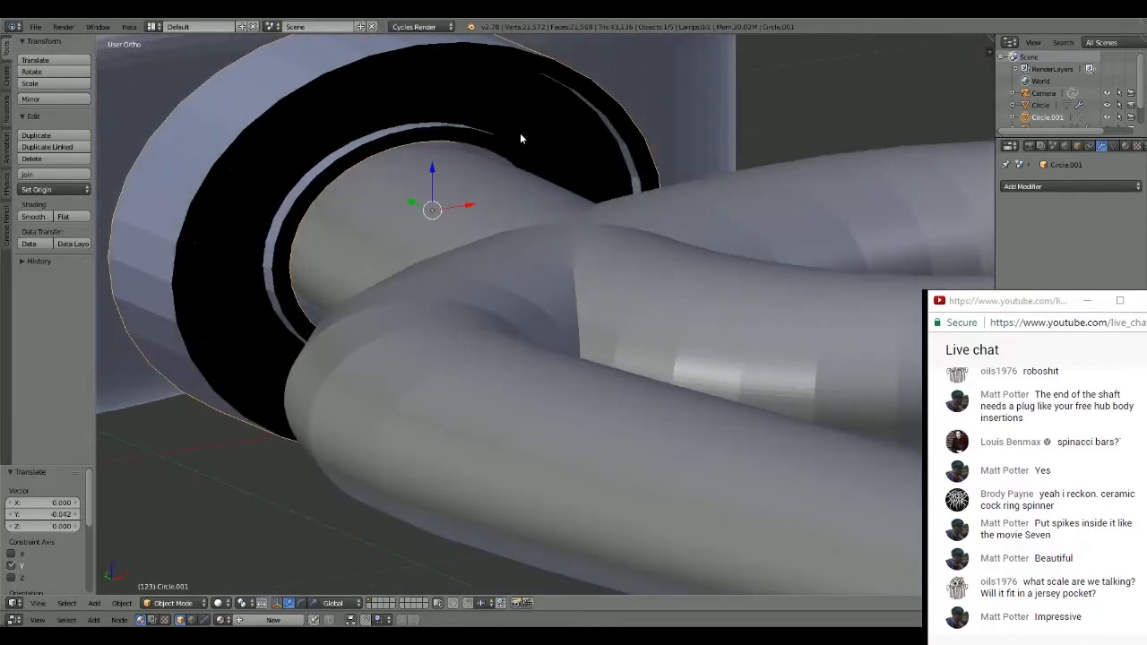
pyautogui.press('s')
pyautogui.click(616, 105)
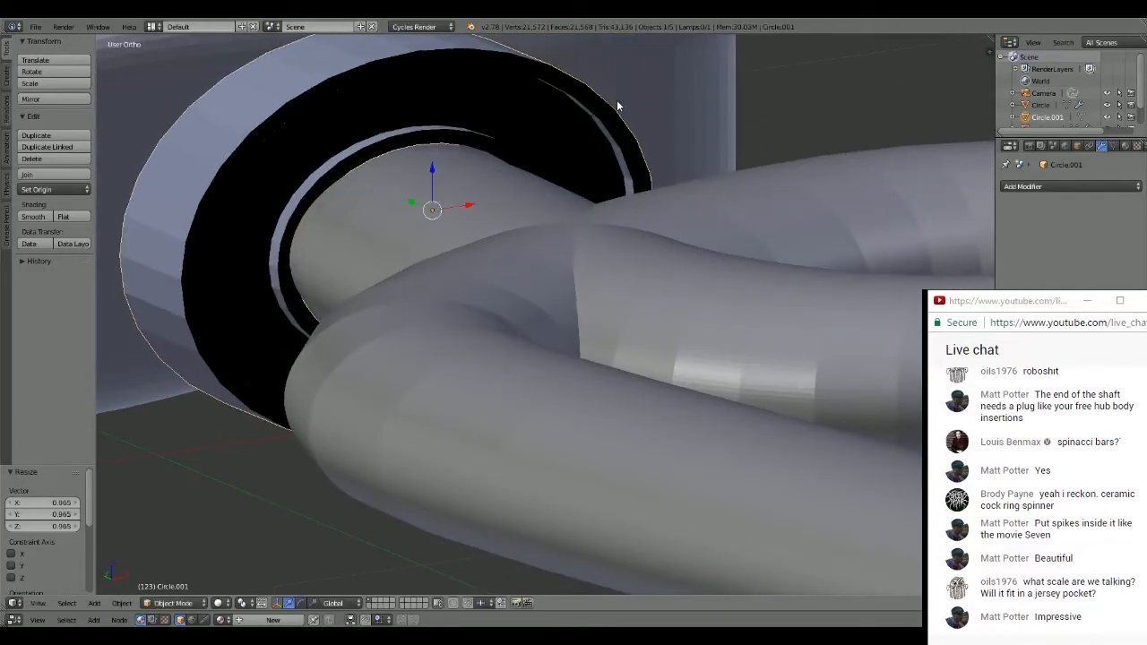
# - Add a new material to the ring and set its surface color to orange
pyautogui.moveTo(616, 102); pyautogui.dragTo(591, 178, button='middle')
pyautogui.scroll(-7, 544, 188)
pyautogui.moveTo(761, 178); pyautogui.dragTo(706, 215, button='middle')
pyautogui.click(1126, 145)
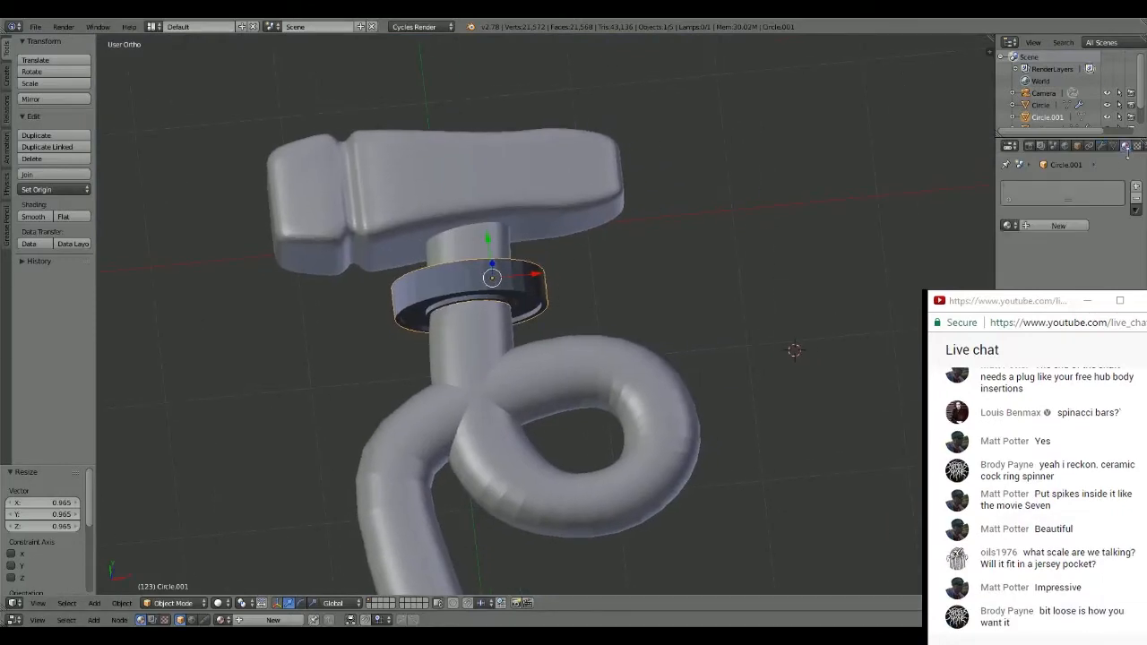
pyautogui.click(1062, 227)
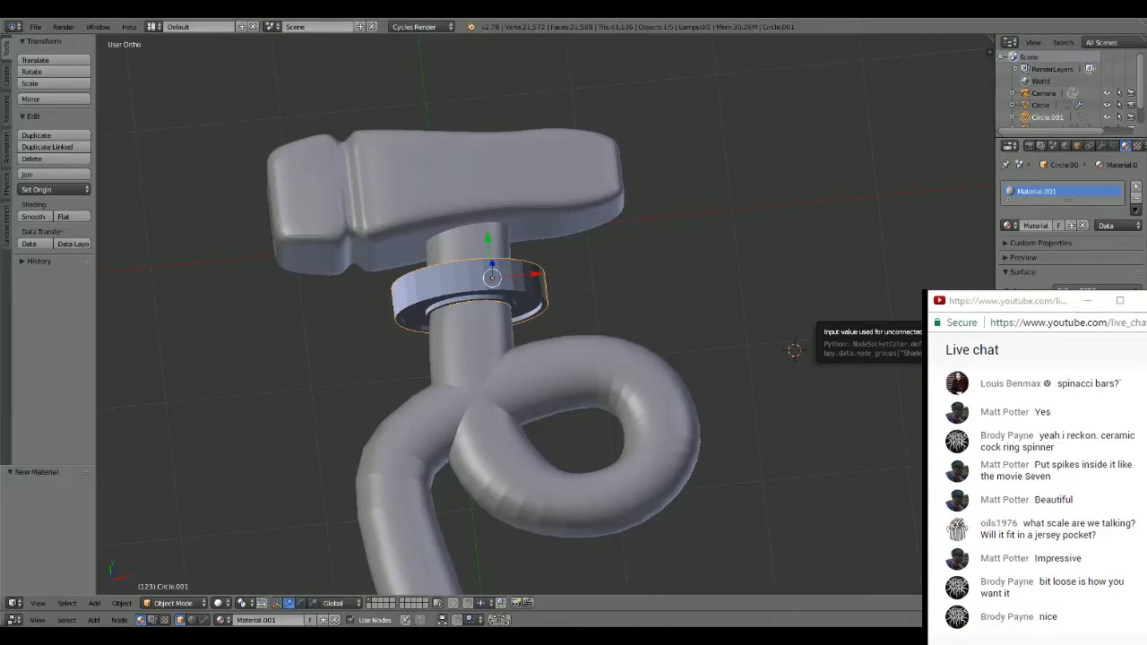
pyautogui.click(1084, 305)
pyautogui.moveTo(1065, 219); pyautogui.dragTo(1041, 220)
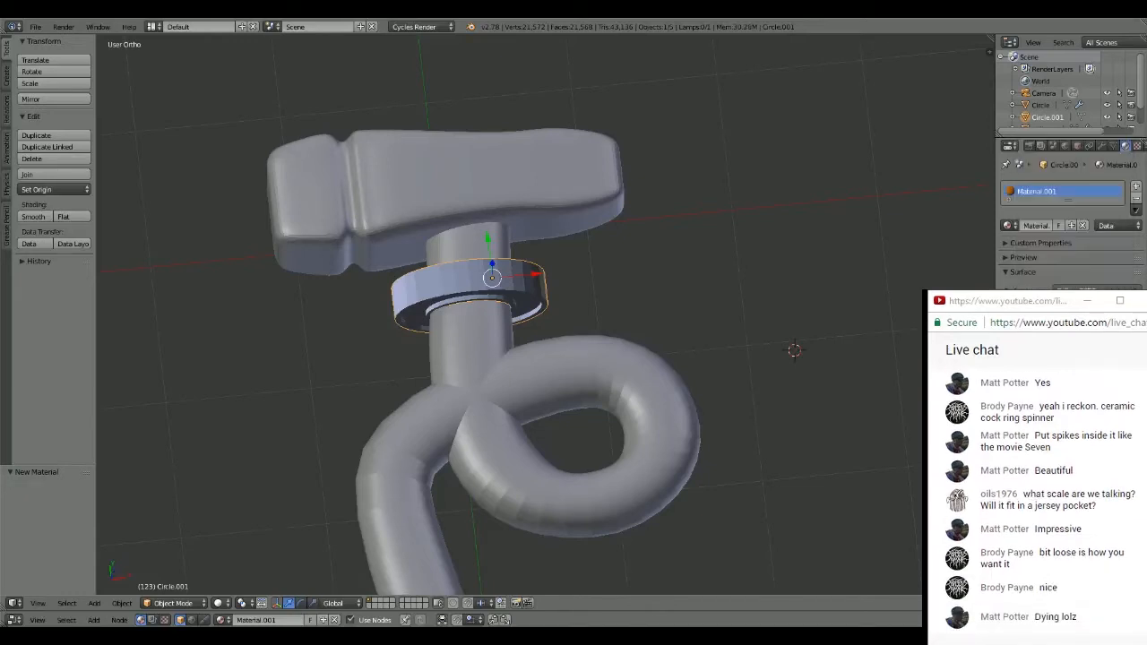
# - Display the viewport in Material shading and save over the current blend file
pyautogui.click(220, 603)
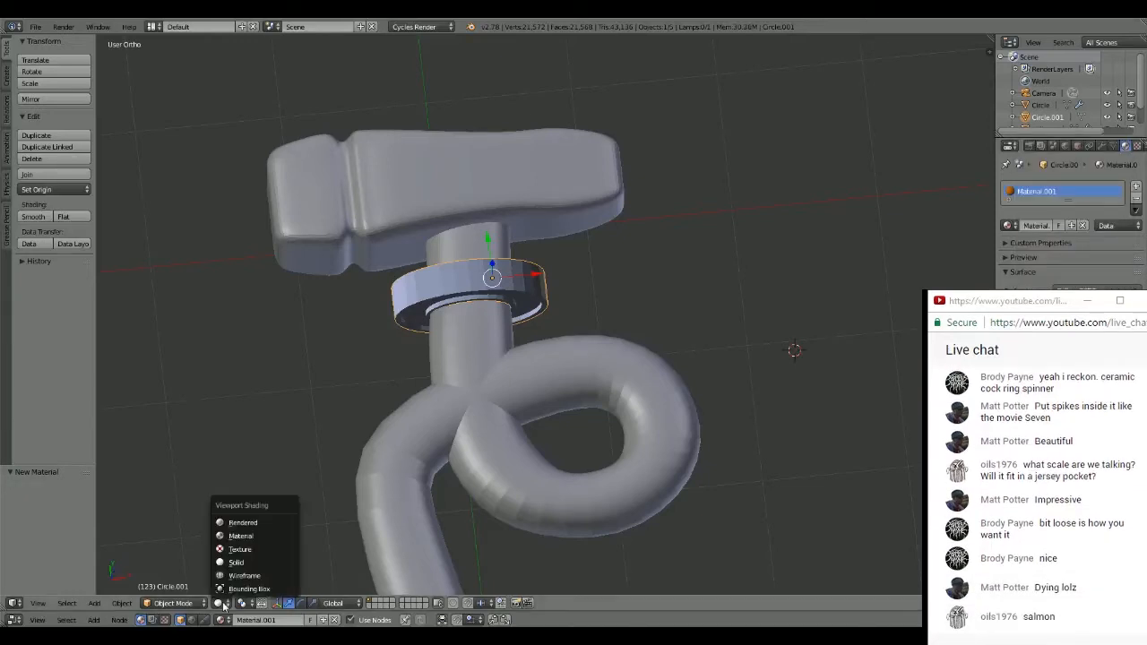
pyautogui.click(242, 536)
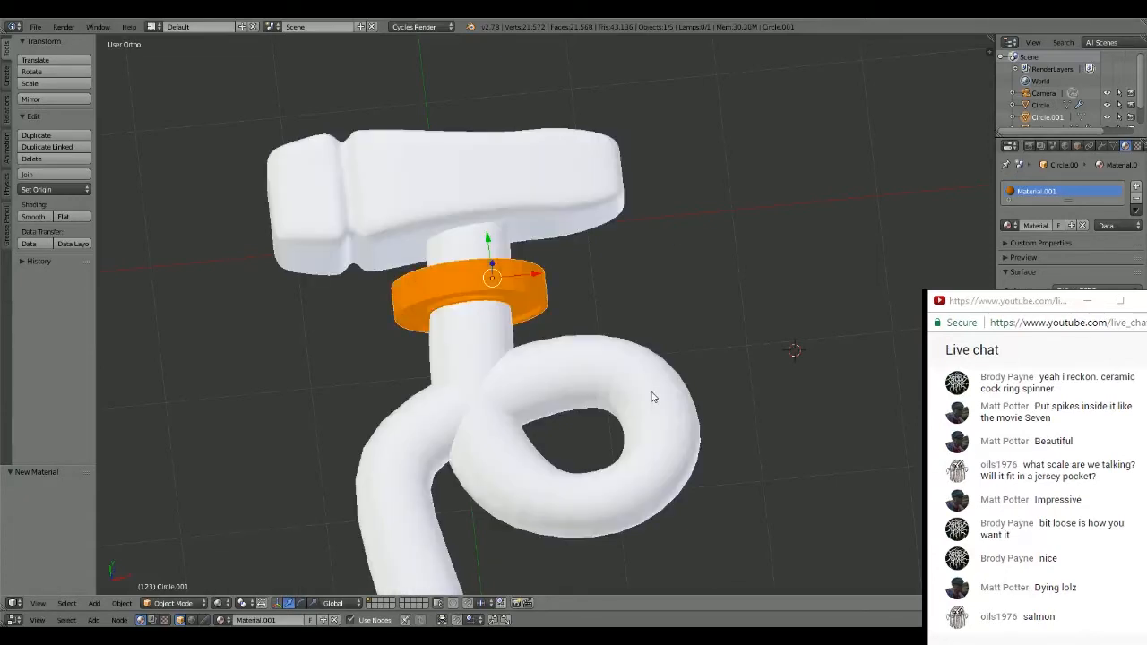
pyautogui.hotkey('ctrl', 's')
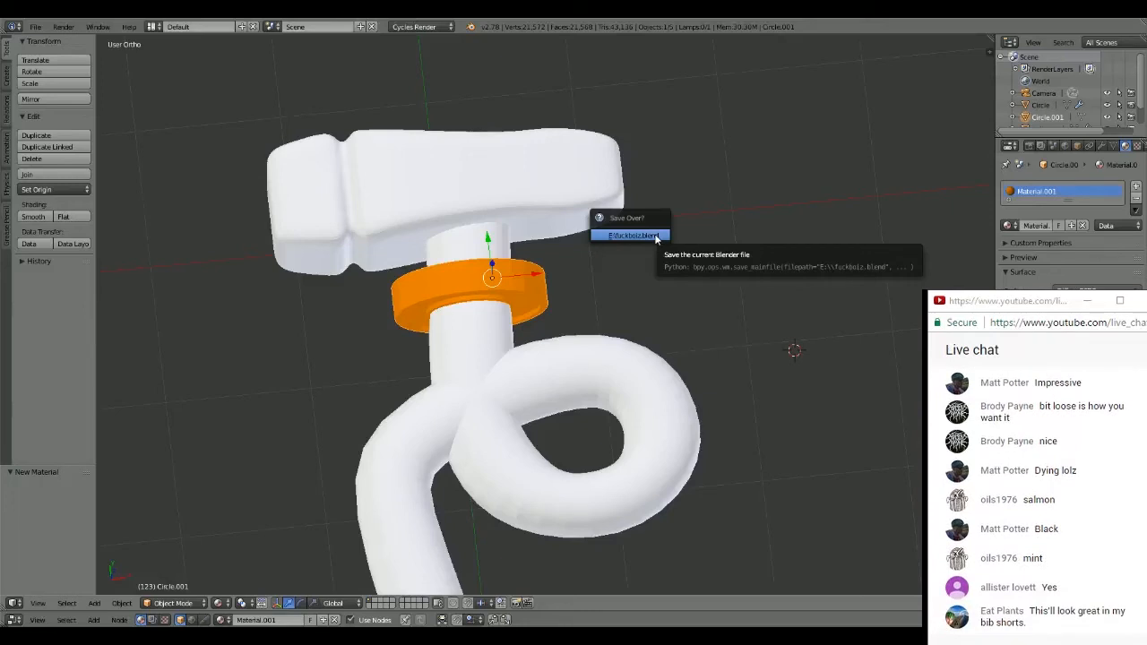
pyautogui.click(632, 235)
# - Examine the orange ring around the hammer's neck up close and from several angles
pyautogui.scroll(3, 535, 261)
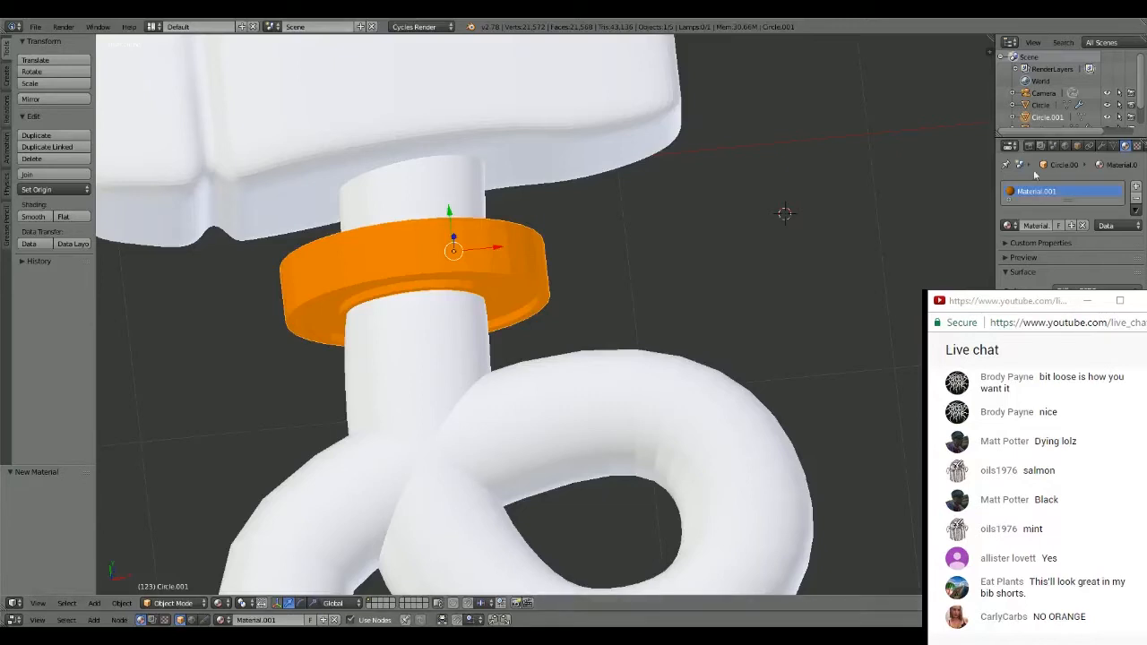
pyautogui.moveTo(787, 218); pyautogui.dragTo(617, 230, button='middle')
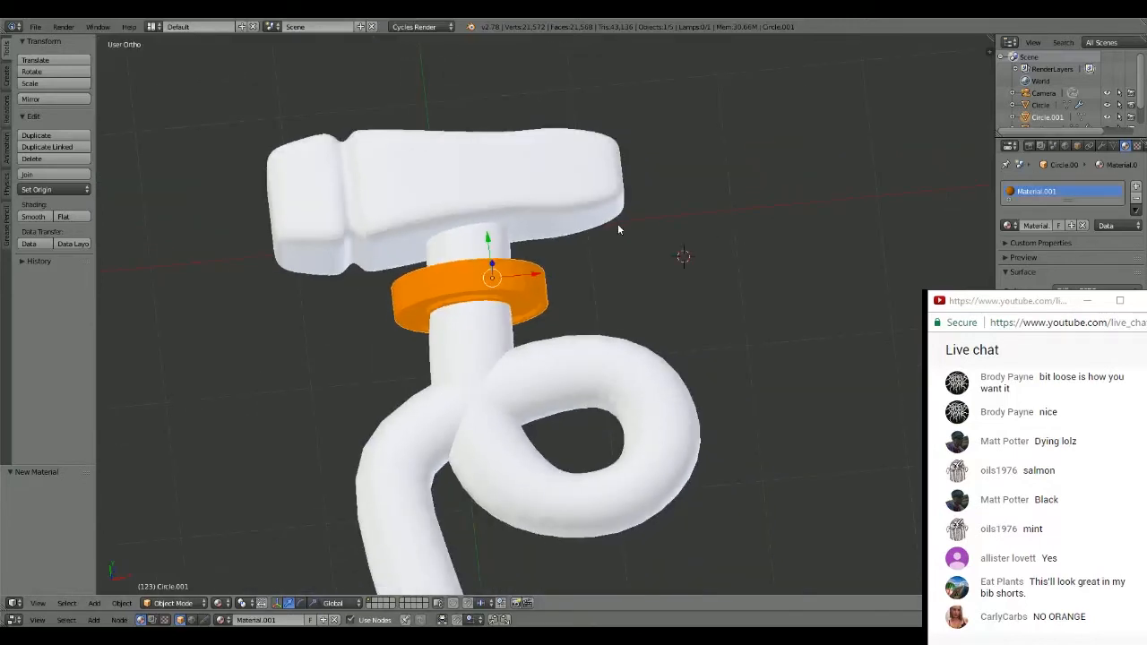
pyautogui.scroll(-1, 617, 229)
pyautogui.scroll(4, 617, 229)
pyautogui.scroll(1, 618, 230)
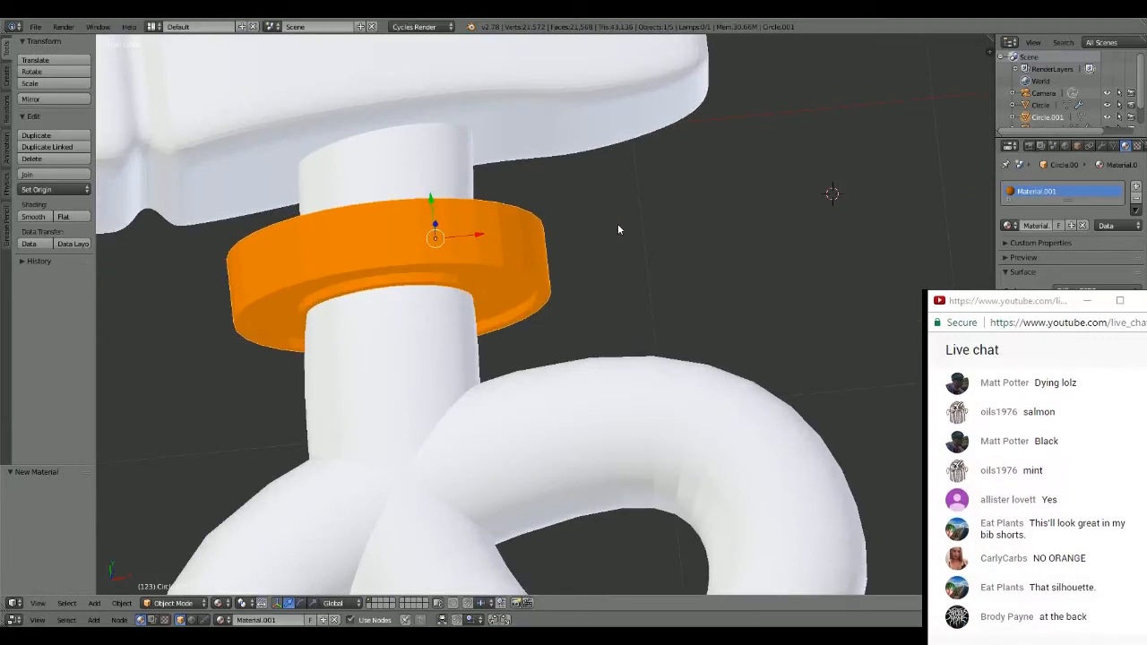
pyautogui.scroll(-5, 618, 229)
pyautogui.moveTo(575, 225); pyautogui.dragTo(584, 158, button='middle')
pyautogui.scroll(4, 578, 170)
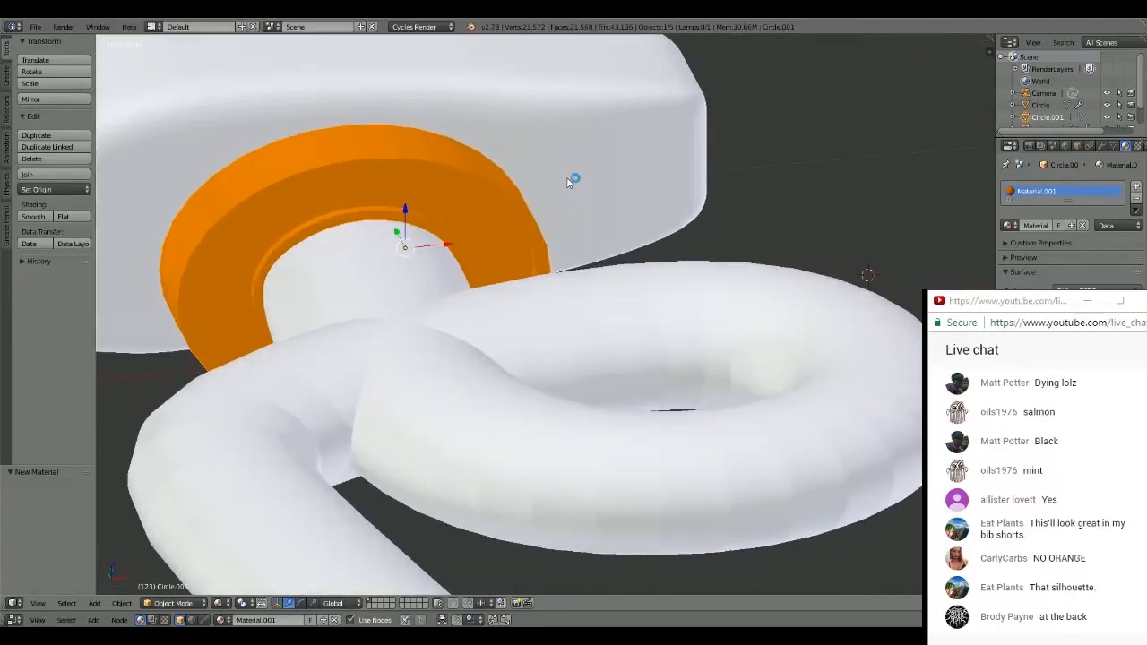
pyautogui.keyDown('shift'); pyautogui.moveTo(583, 204); pyautogui.dragTo(655, 230, button='middle'); pyautogui.keyUp('shift')
pyautogui.scroll(-3, 666, 215)
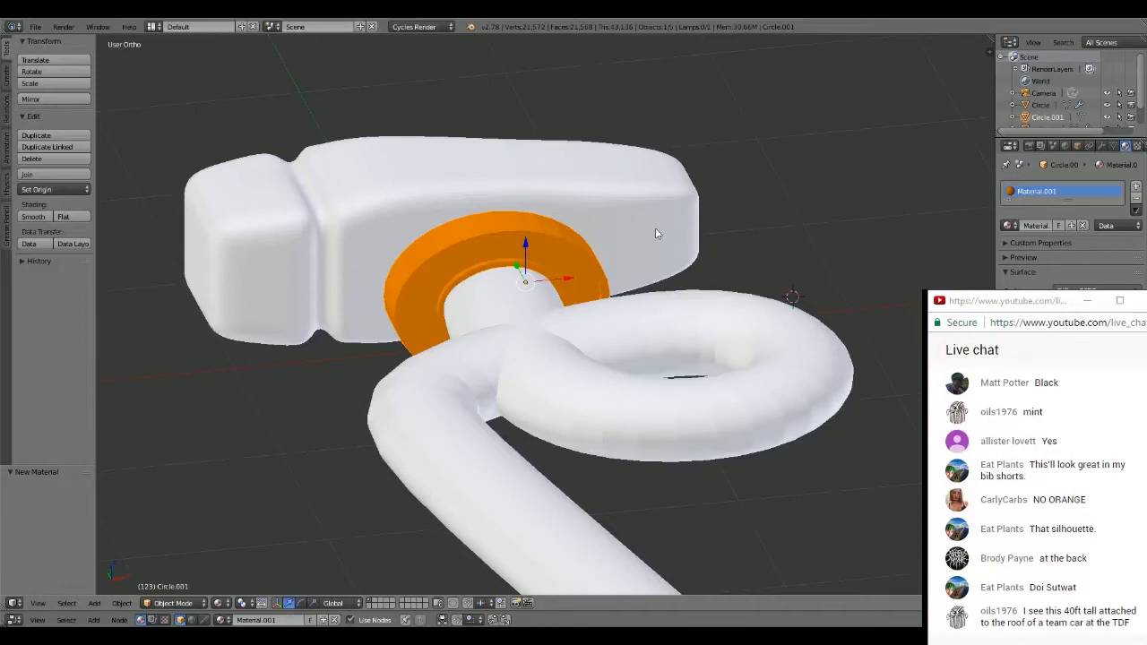
pyautogui.scroll(5, 815, 207)
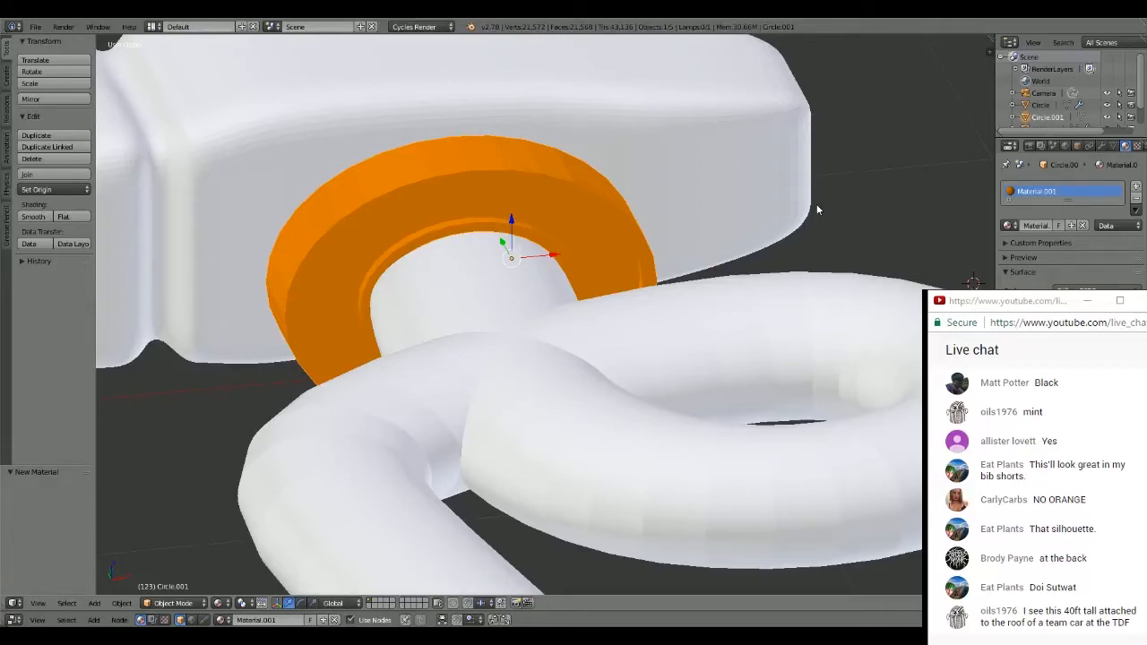
pyautogui.moveTo(816, 209); pyautogui.dragTo(639, 203, button='middle')
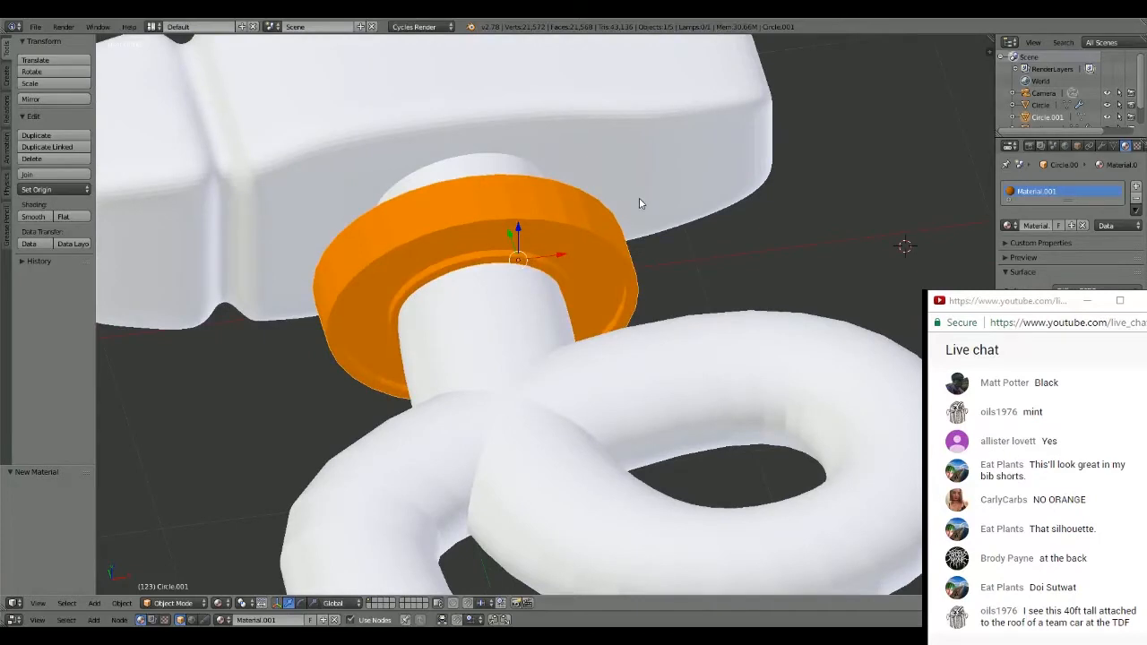
pyautogui.scroll(-5, 639, 203)
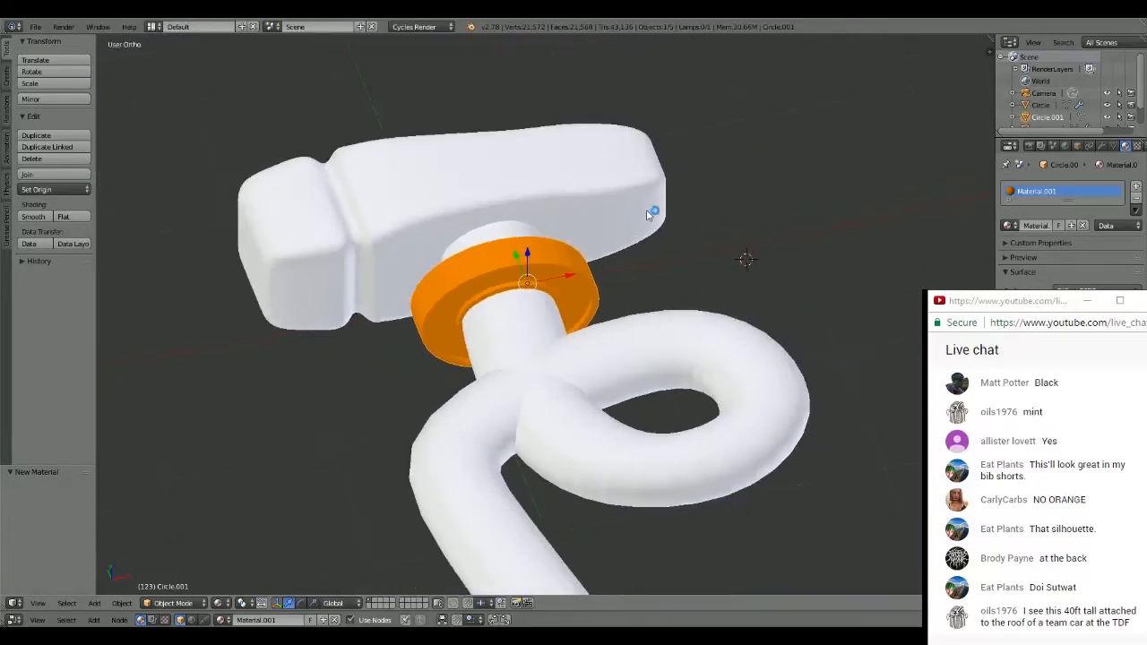
pyautogui.moveTo(648, 214); pyautogui.dragTo(637, 241, button='middle')
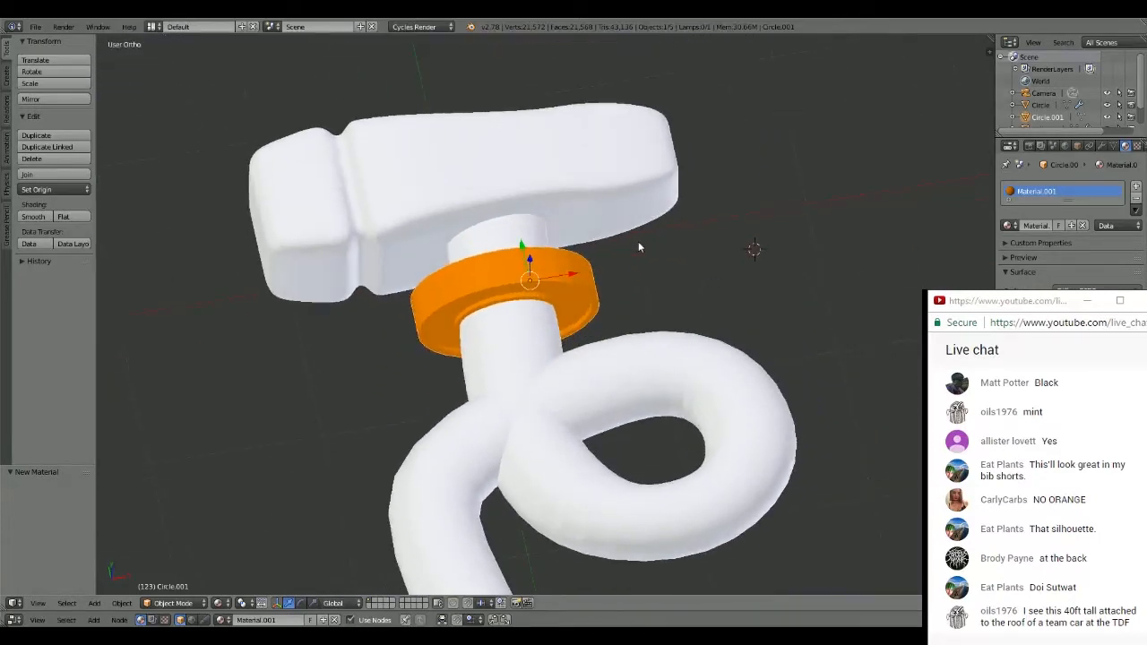
# - Switch the viewport back to Solid shading
pyautogui.click(229, 605)
pyautogui.click(239, 568)
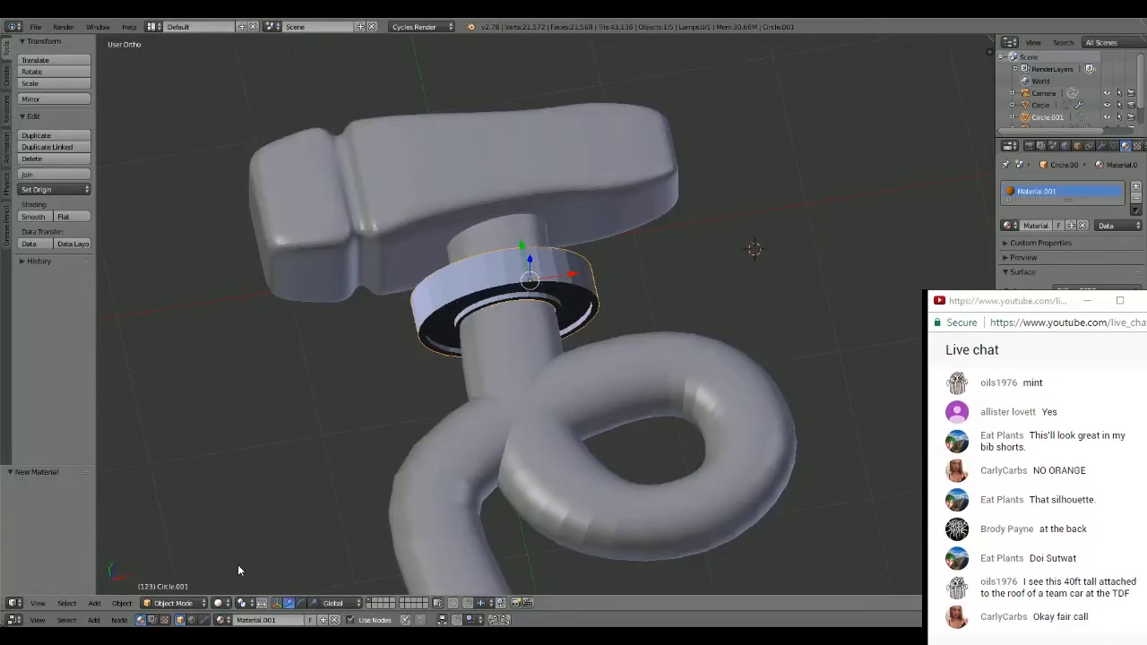
pyautogui.moveTo(753, 203); pyautogui.dragTo(755, 226, button='middle')
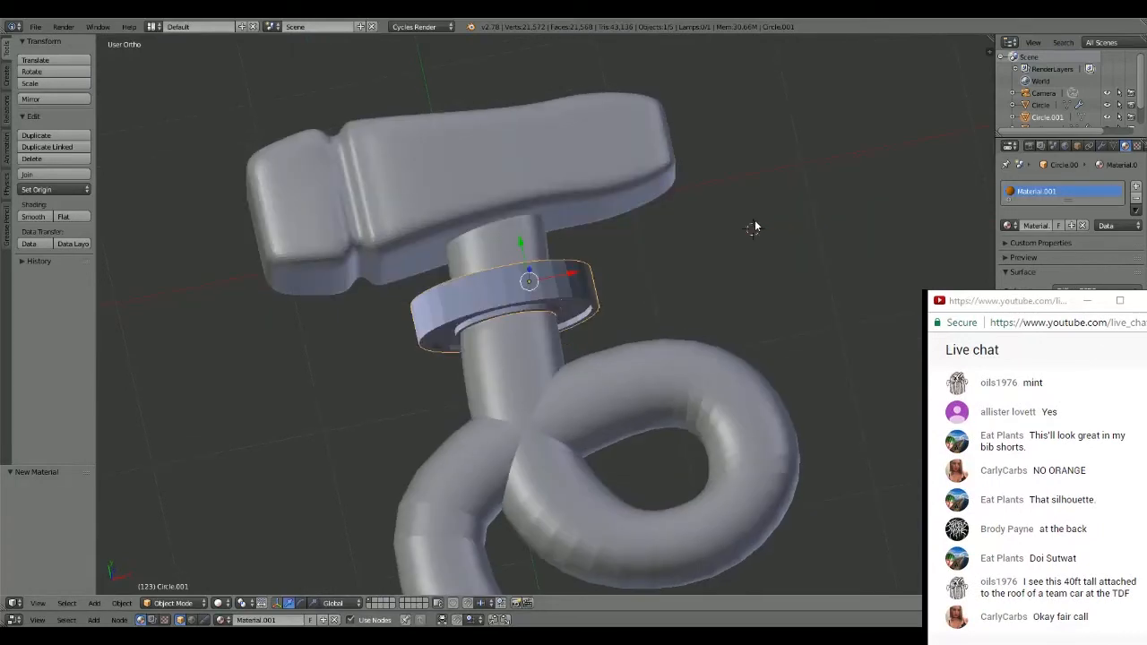
# - Select the looped handle and put it into Sculpt Mode
pyautogui.rightClick(714, 370)
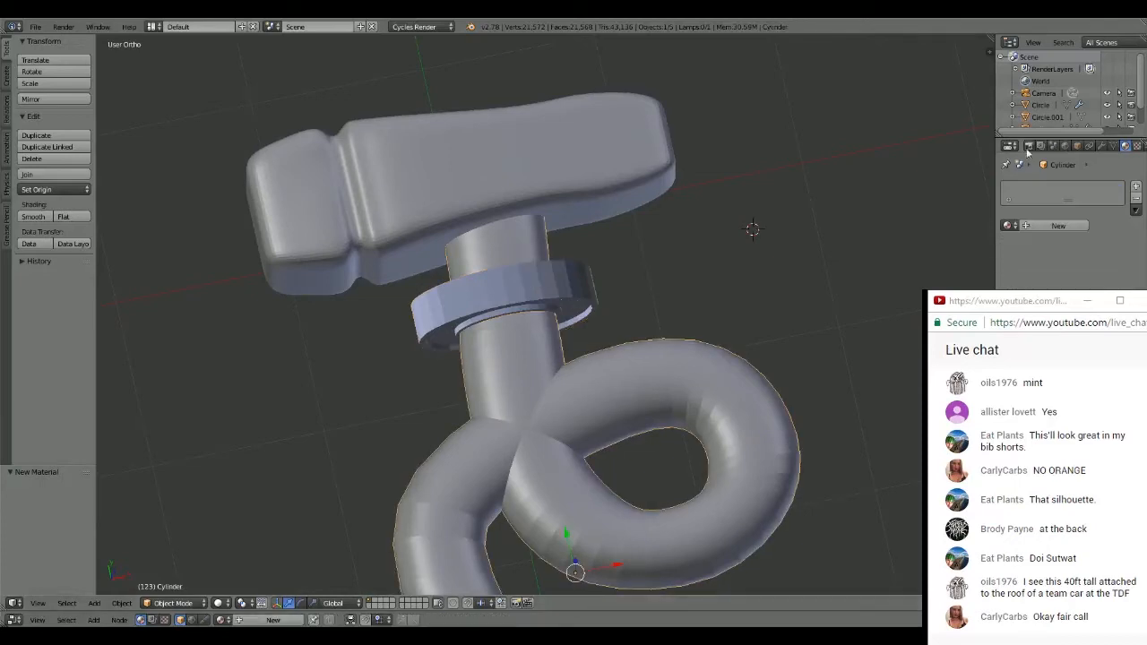
pyautogui.click(220, 602)
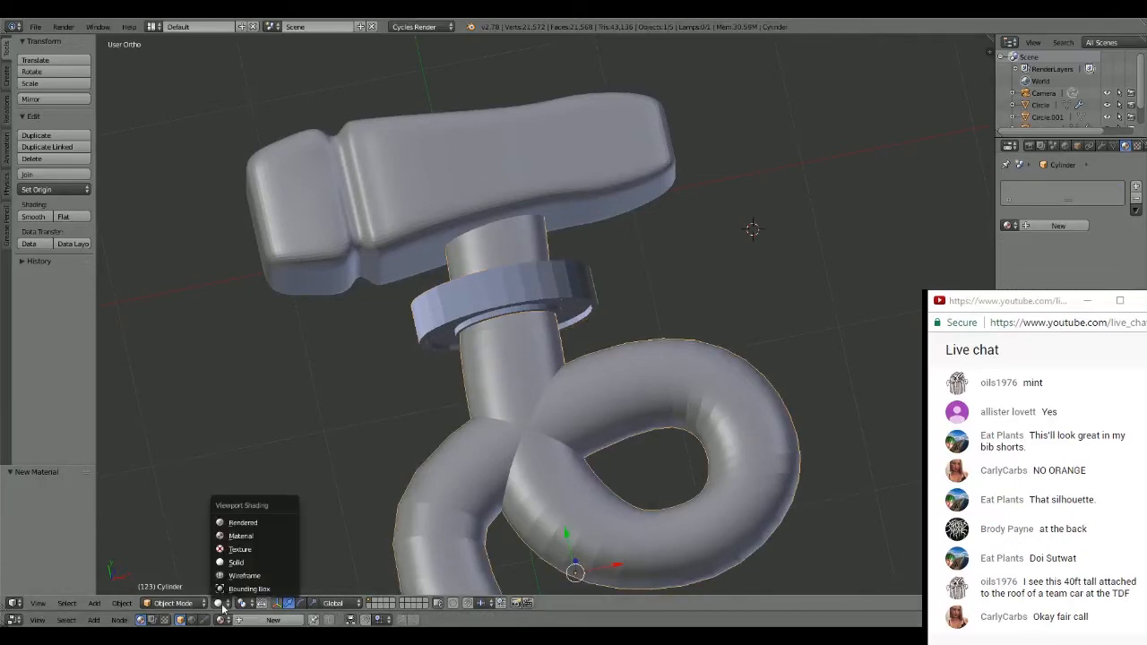
pyautogui.click(173, 602)
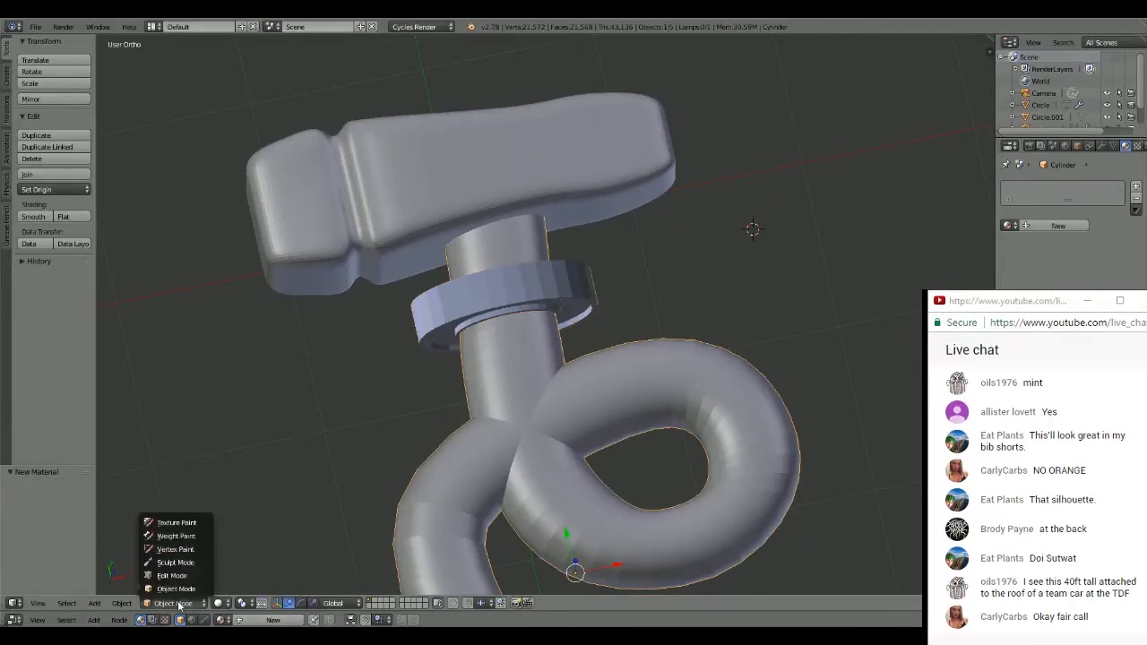
pyautogui.click(175, 562)
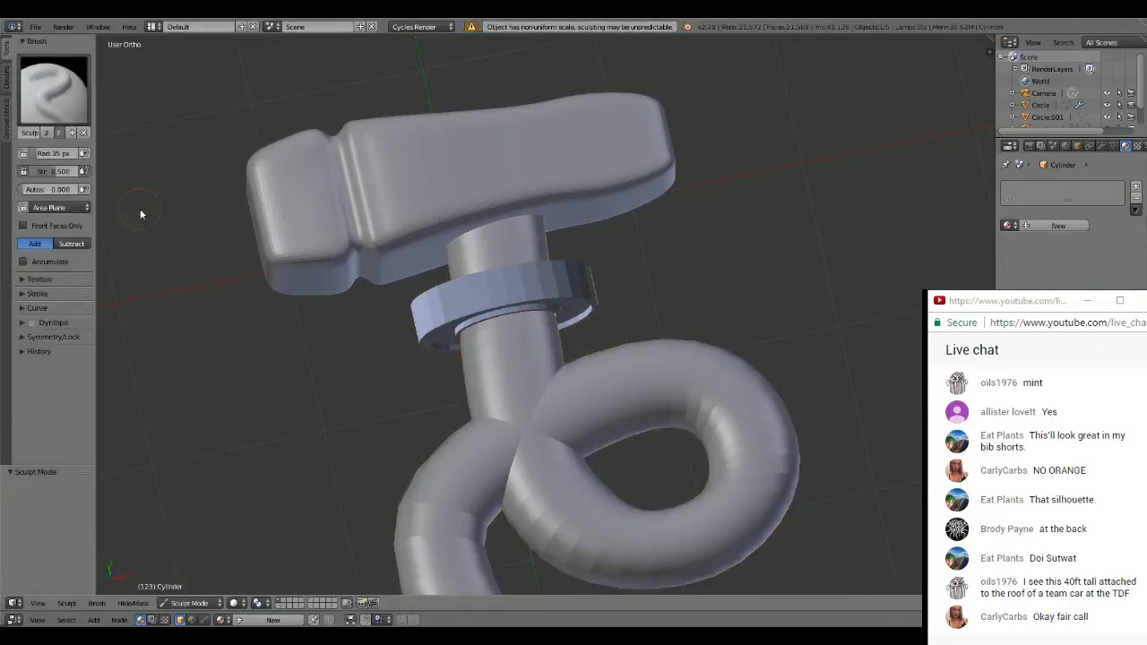
pyautogui.scroll(2, 509, 303)
pyautogui.scroll(-1, 516, 330)
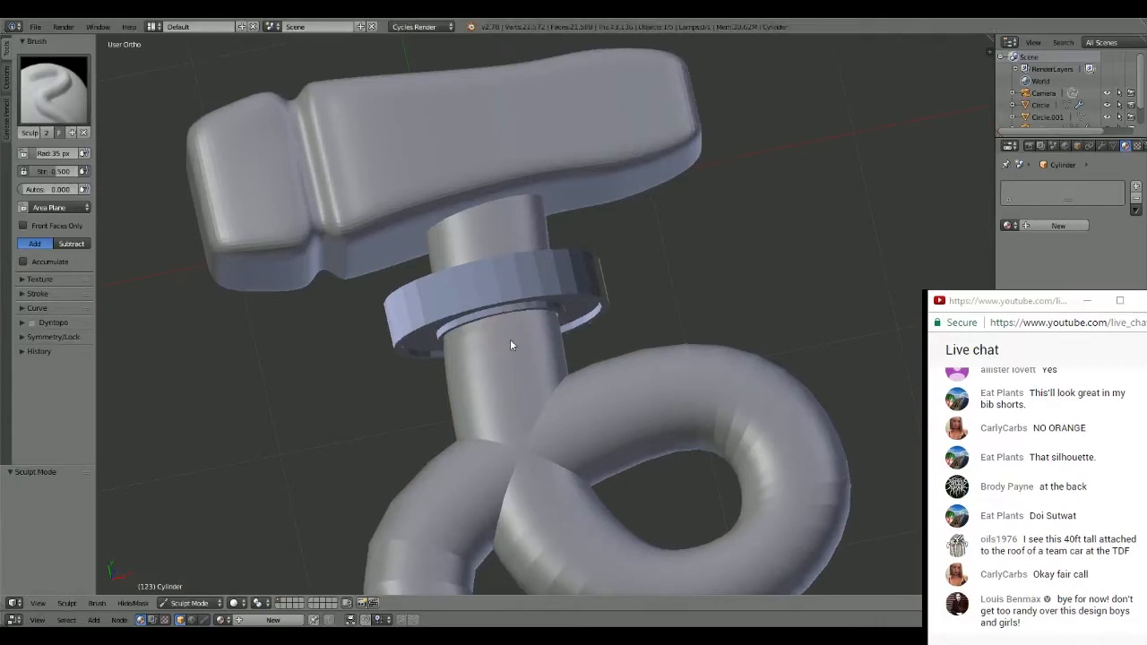
pyautogui.moveTo(294, 359); pyautogui.dragTo(296, 372, button='middle')
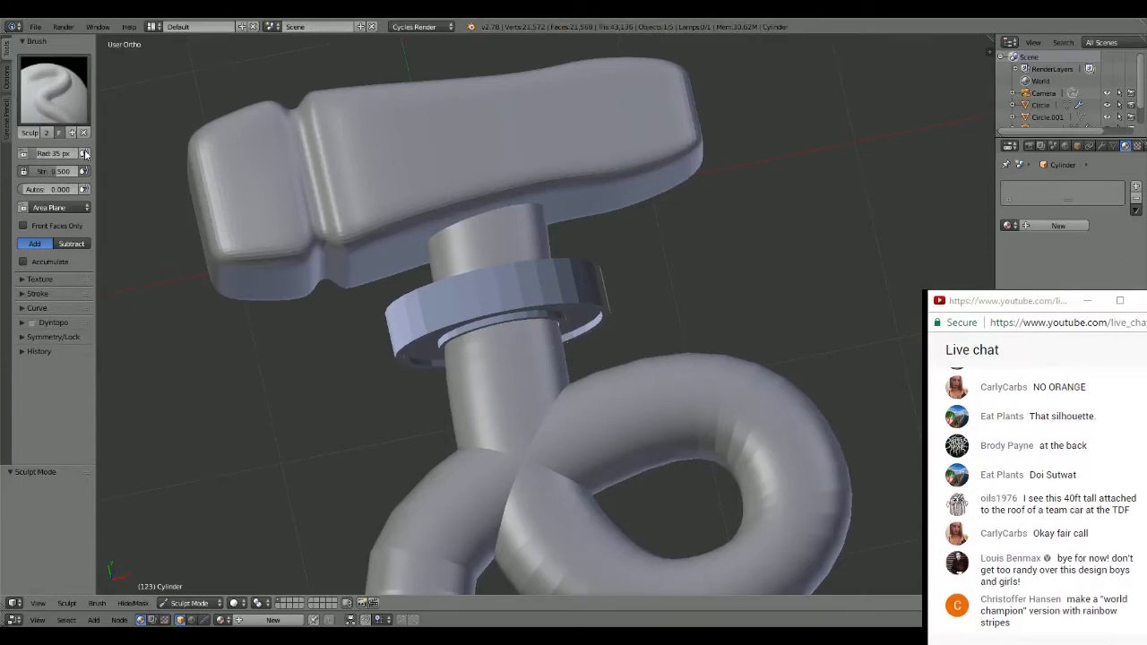
# - Set the sculpt brush radius to 14 px and enable dynamic topology on the handle, keeping its modifiers
pyautogui.scroll(-1, 148, 224)
pyautogui.scroll(1, 152, 229)
pyautogui.moveTo(54, 154); pyautogui.dragTo(50, 153)
pyautogui.click(235, 603)
pyautogui.click(32, 322)
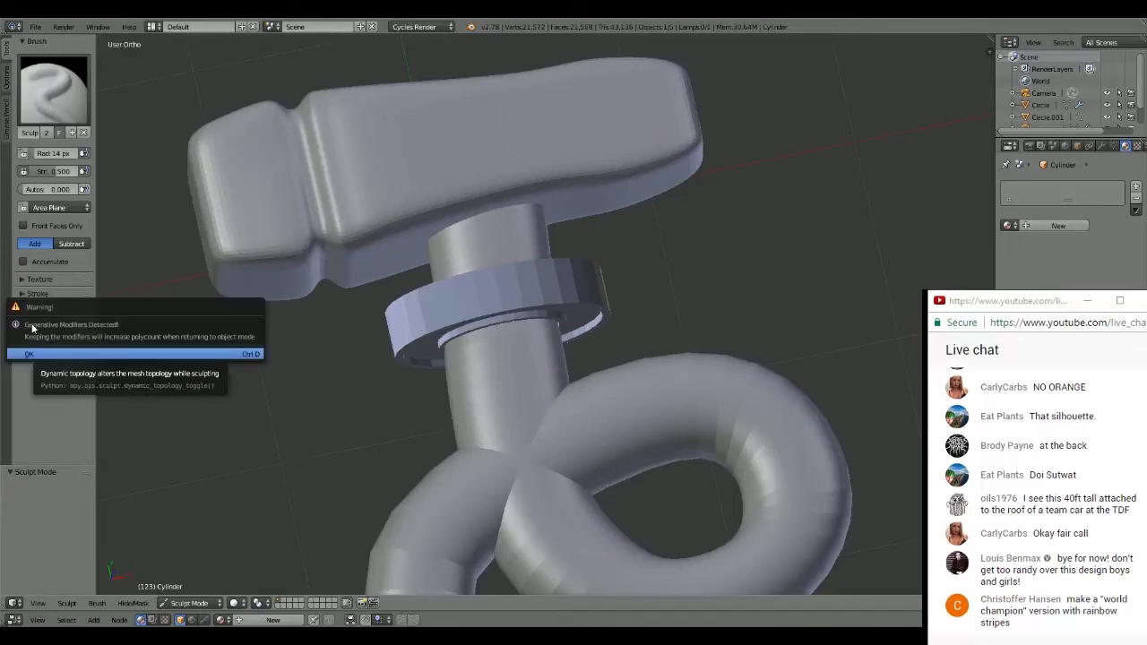
pyautogui.click(37, 352)
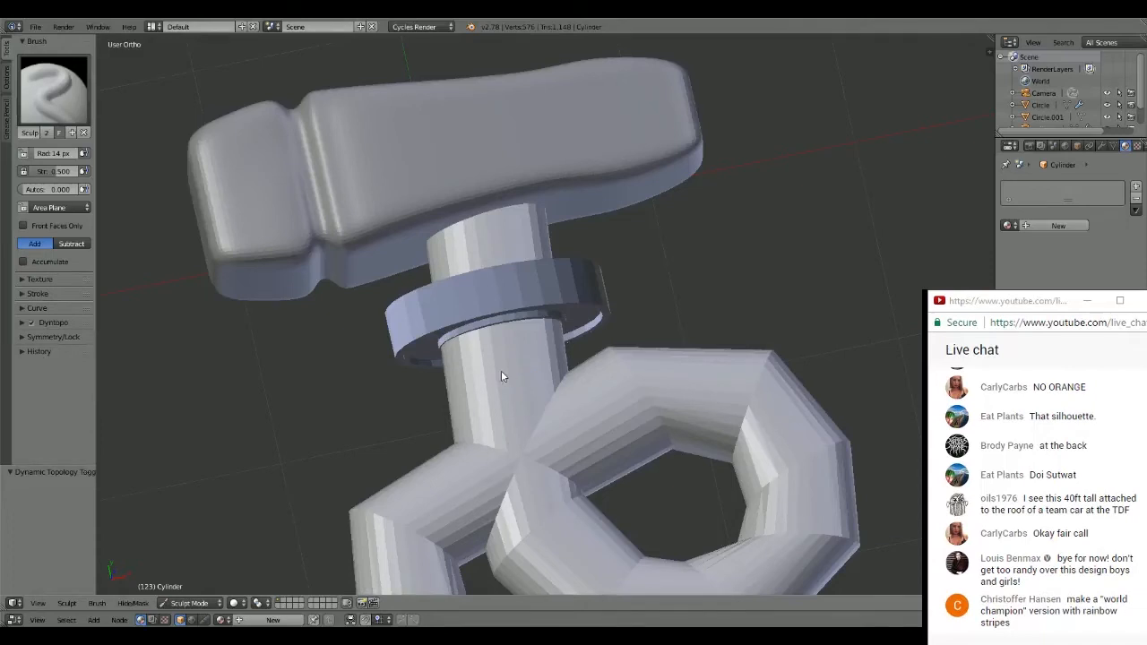
# - Save over the current file, and try a sculpt stroke on the neck just below the ring and undo it
pyautogui.hotkey('ctrl', 's')
pyautogui.click(446, 344)
pyautogui.scroll(-2, 527, 360)
pyautogui.scroll(3, 519, 355)
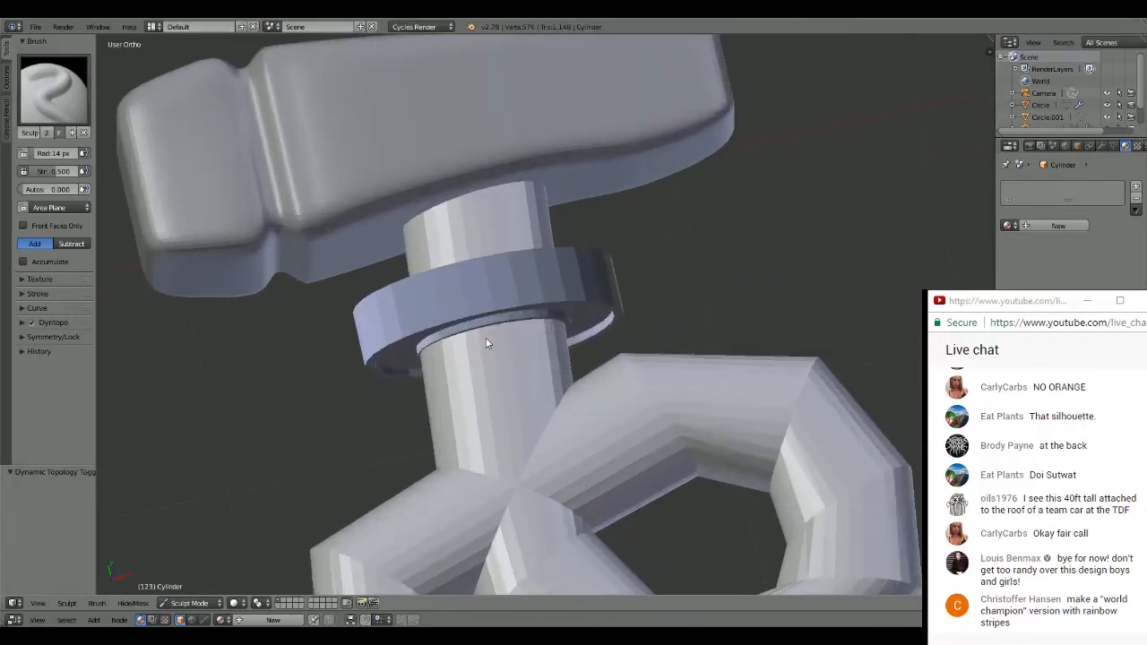
pyautogui.moveTo(498, 370); pyautogui.dragTo(503, 402)
pyautogui.hotkey('ctrl', 'z')
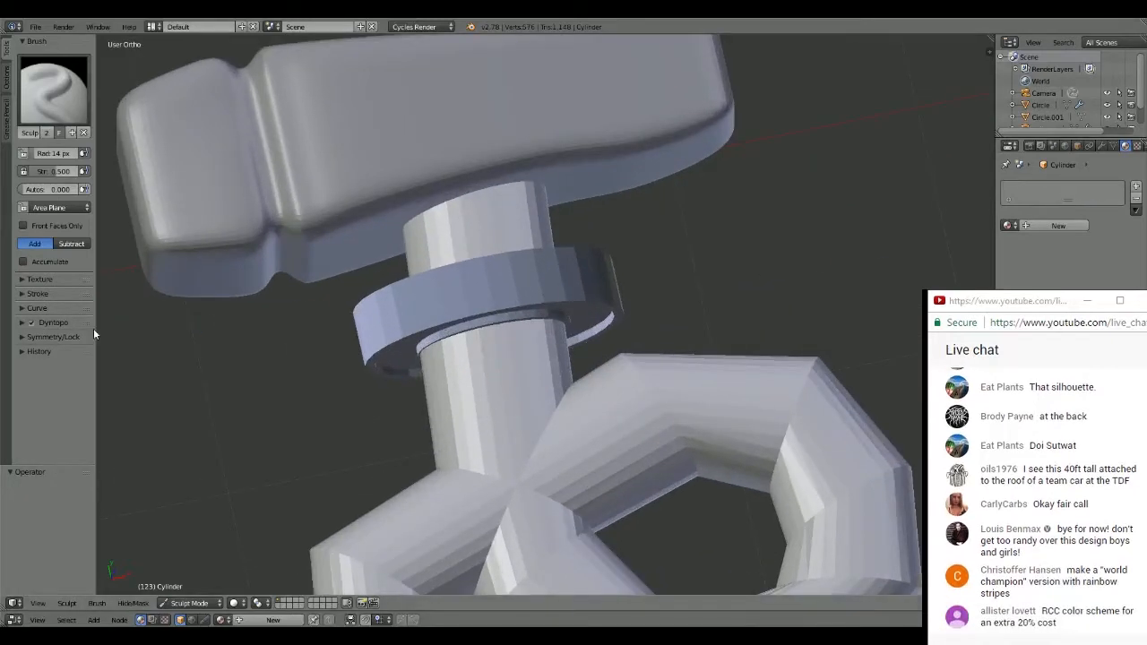
# - Show the handle's modifiers and try SculptDraw brush strokes on the neck below the ring
pyautogui.click(1102, 146)
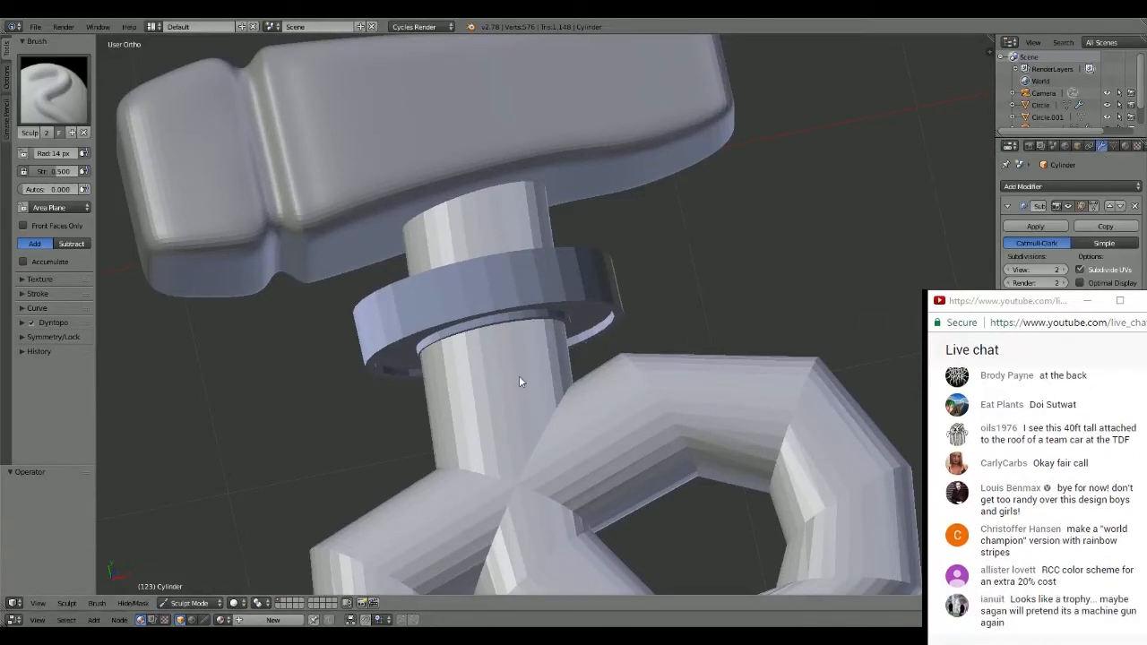
pyautogui.moveTo(518, 376); pyautogui.dragTo(602, 352, button='middle')
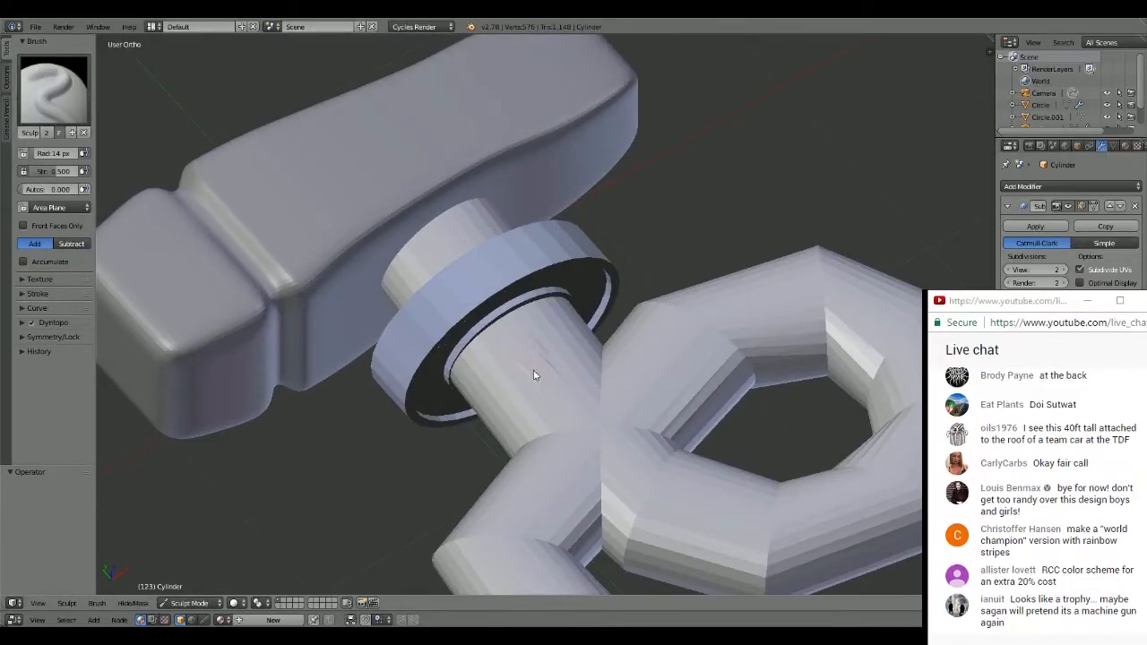
pyautogui.moveTo(535, 375); pyautogui.dragTo(521, 359)
pyautogui.click(54, 90)
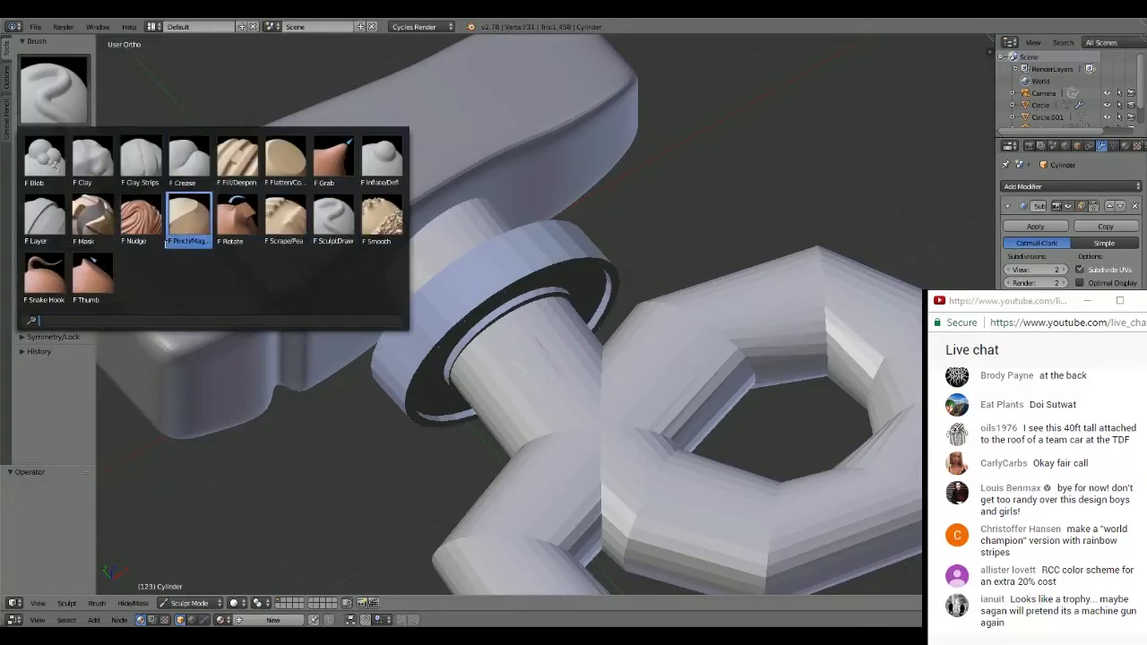
pyautogui.click(338, 242)
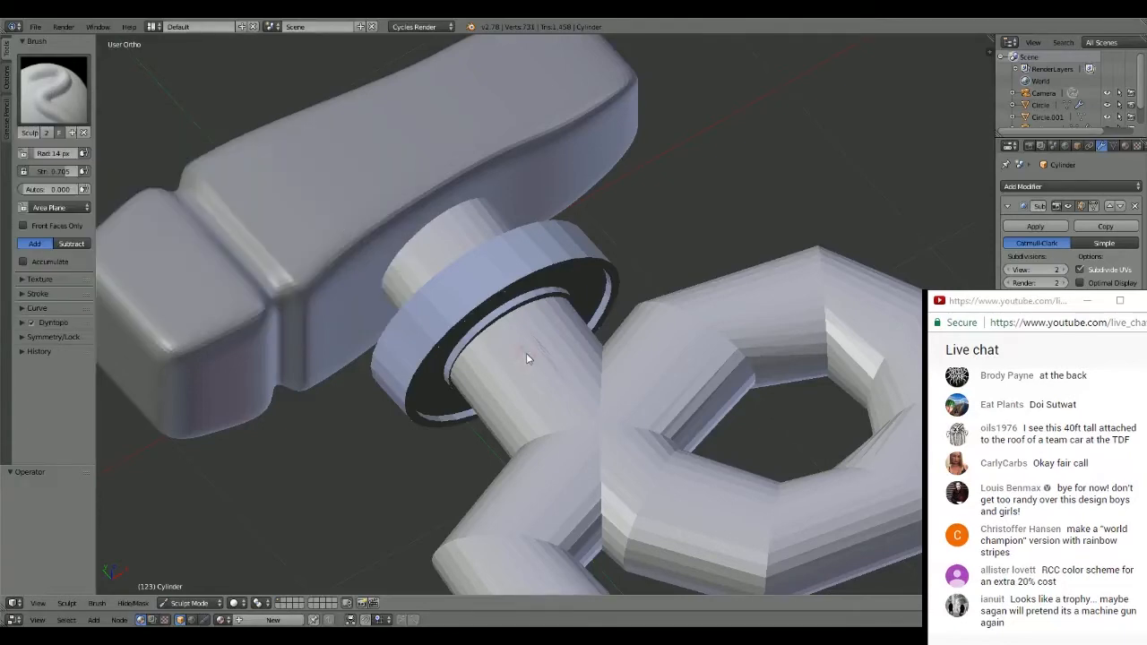
pyautogui.moveTo(534, 360)
pyautogui.mouseDown(button='middle')
pyautogui.moveTo(482, 412)
pyautogui.moveTo(437, 431)
pyautogui.moveTo(513, 389)
pyautogui.moveTo(516, 353)
pyautogui.moveTo(527, 366)
pyautogui.mouseUp(button='middle')
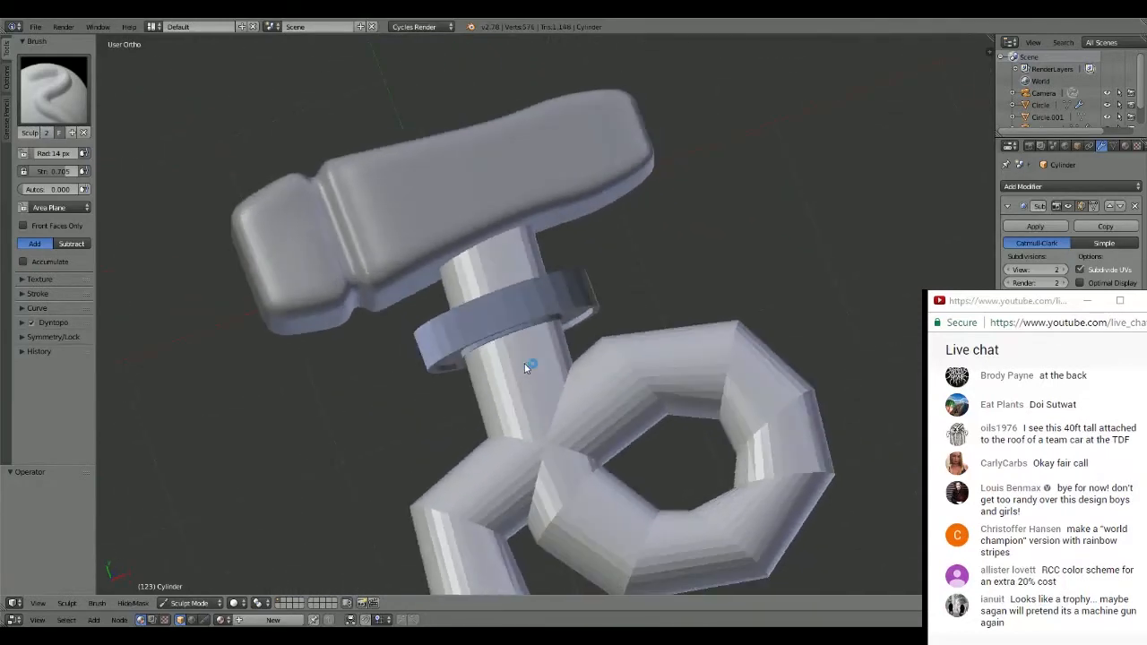
# - Expand the sculpt symmetry options, test more strokes on the neck below the ring, and undo them
pyautogui.click(224, 605)
pyautogui.click(27, 322)
pyautogui.click(27, 336)
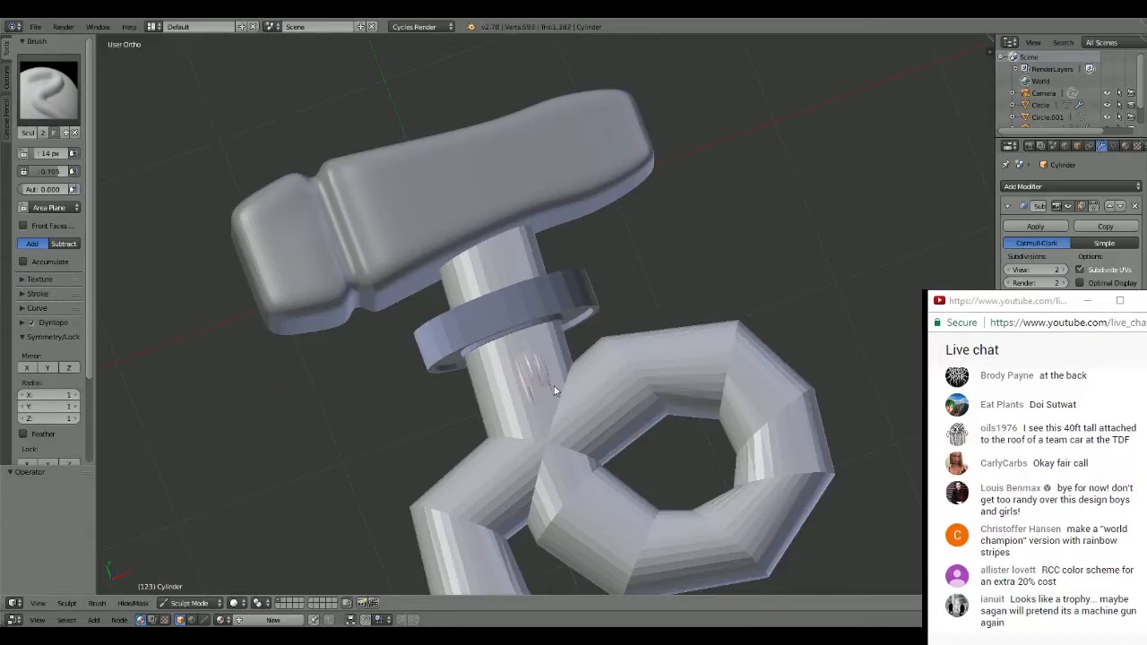
pyautogui.hotkey('ctrl', 'z')
pyautogui.hotkey('ctrl', 'z')
pyautogui.moveTo(505, 369); pyautogui.dragTo(510, 383)
pyautogui.hotkey('ctrl', 'z')
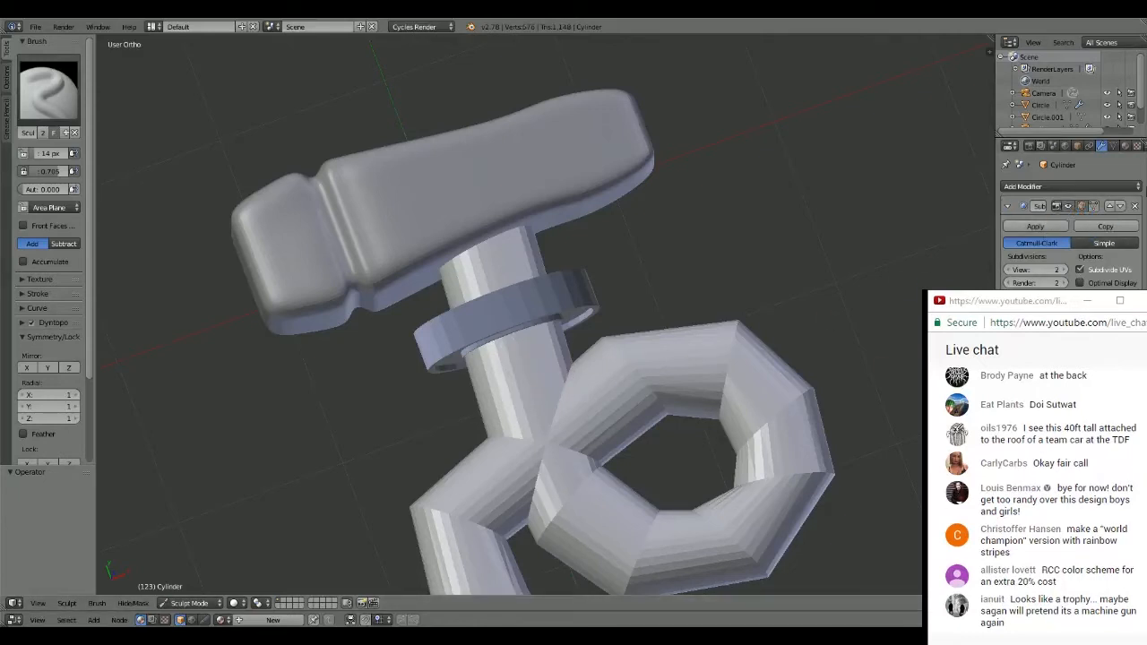
# - Remove the Subdivision Surface modifier from the handle, and test a sculpt stroke on the neck and undo it
pyautogui.click(1134, 207)
pyautogui.moveTo(500, 358); pyautogui.dragTo(520, 386)
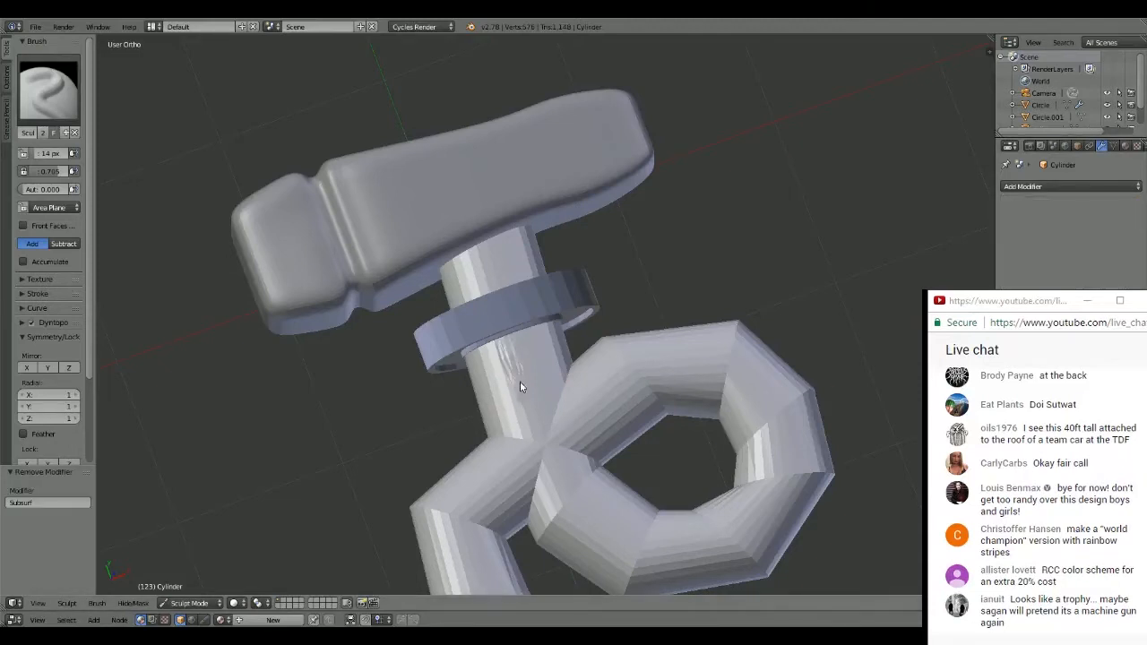
pyautogui.hotkey('ctrl', 'z')
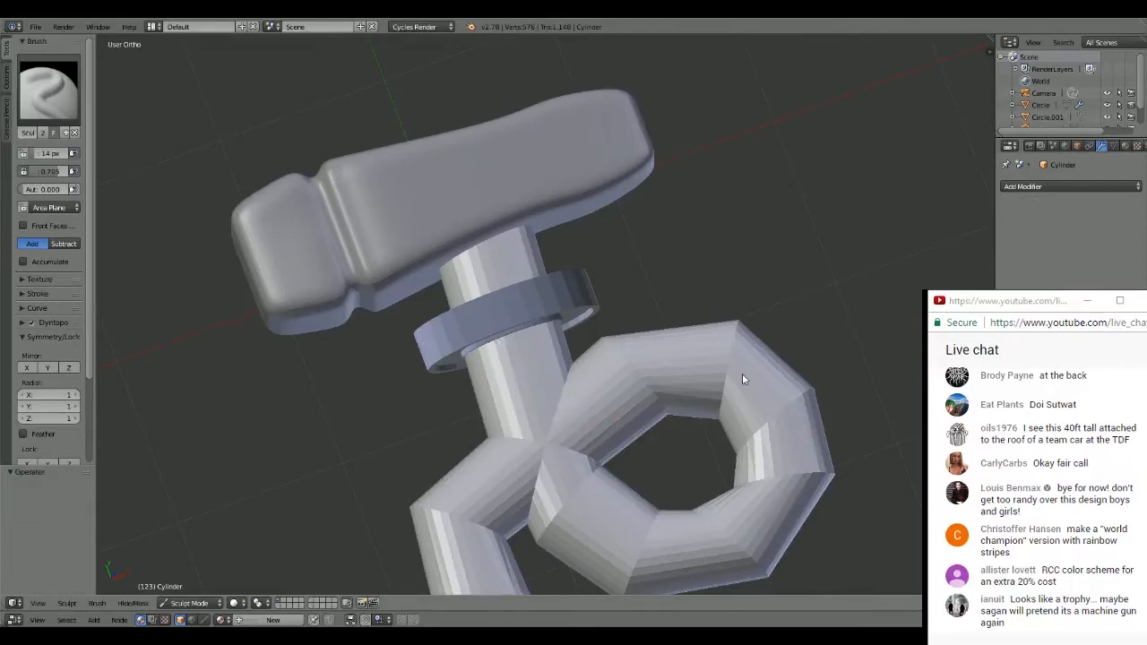
# - Add a new Subdivision Surface modifier to the handle
pyautogui.click(1109, 186)
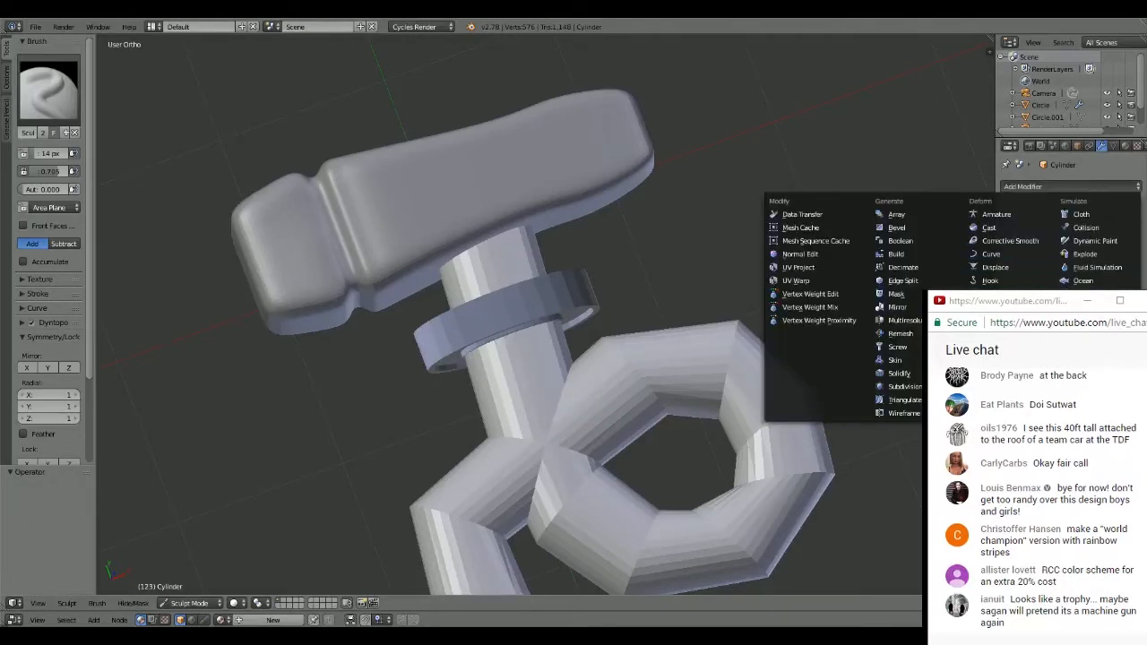
pyautogui.click(896, 387)
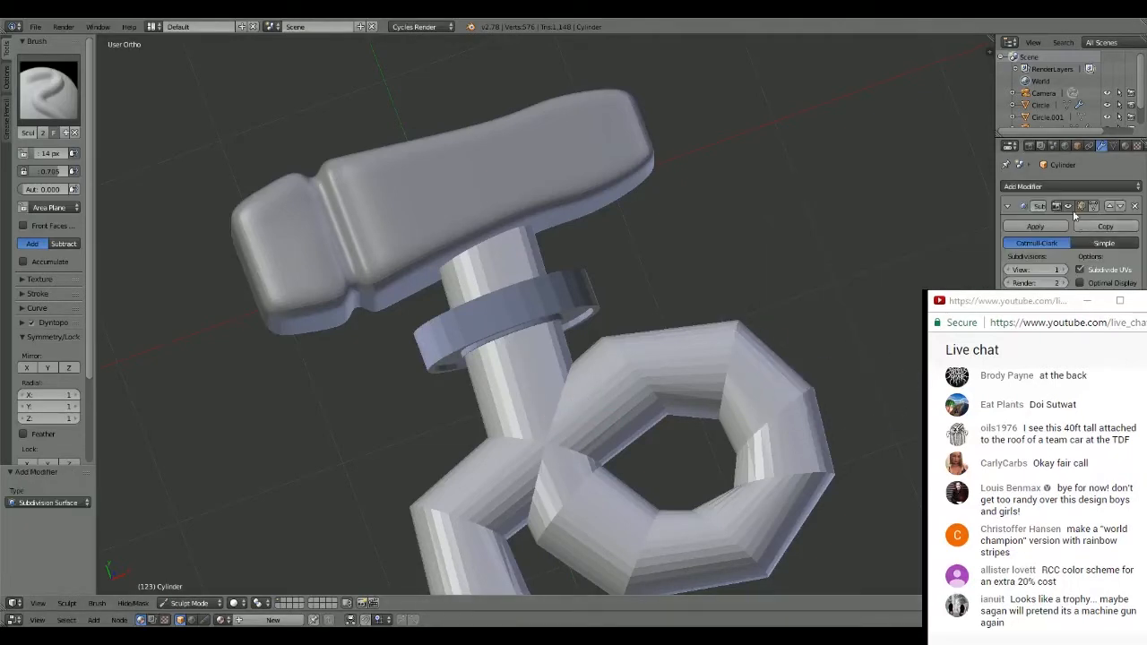
# - Switch the handle back to Object Mode and set its Subdivision Surface view level to 2
pyautogui.click(184, 602)
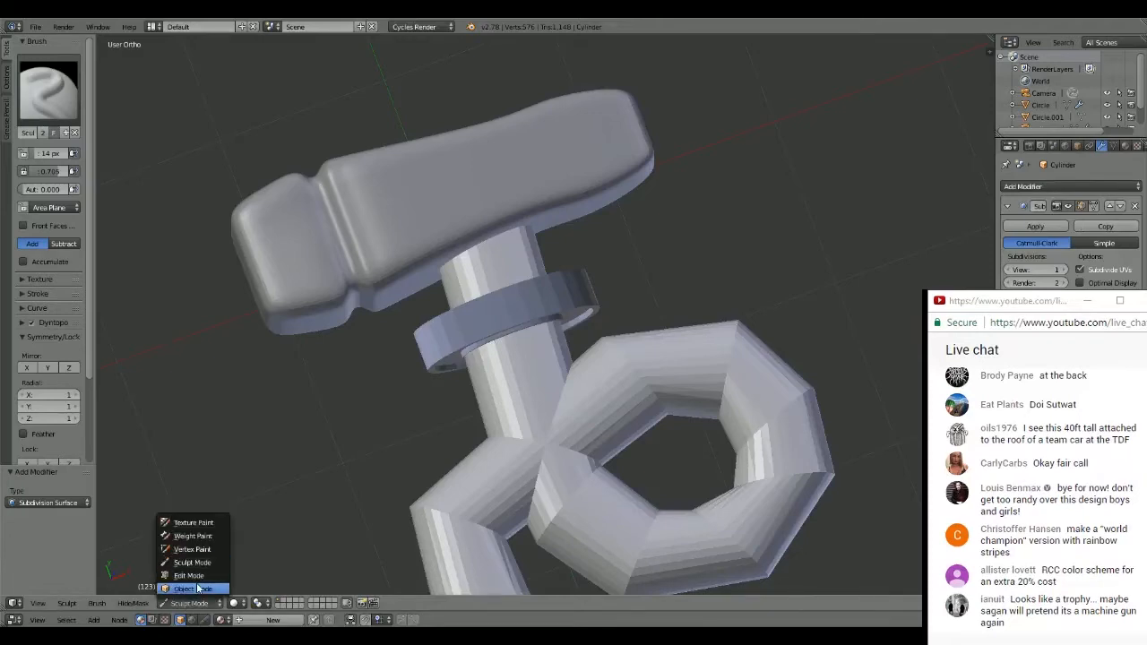
pyautogui.click(195, 587)
pyautogui.moveTo(197, 587); pyautogui.dragTo(761, 304, button='middle')
pyautogui.click(1064, 269)
pyautogui.click(1064, 269)
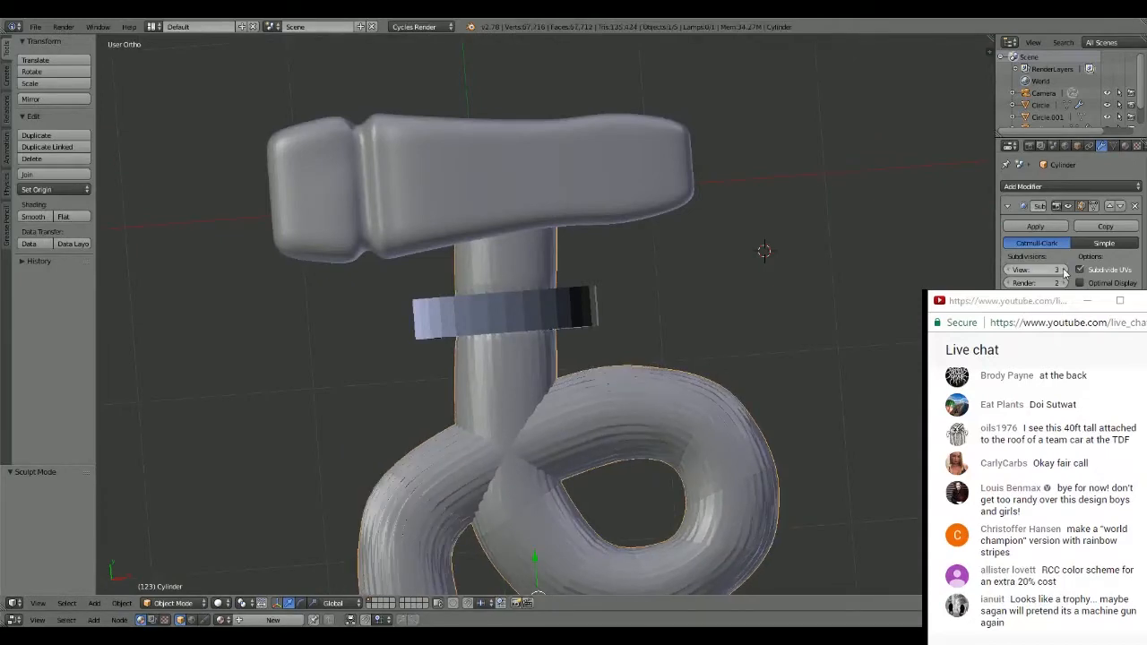
pyautogui.moveTo(979, 268); pyautogui.dragTo(678, 226, button='middle')
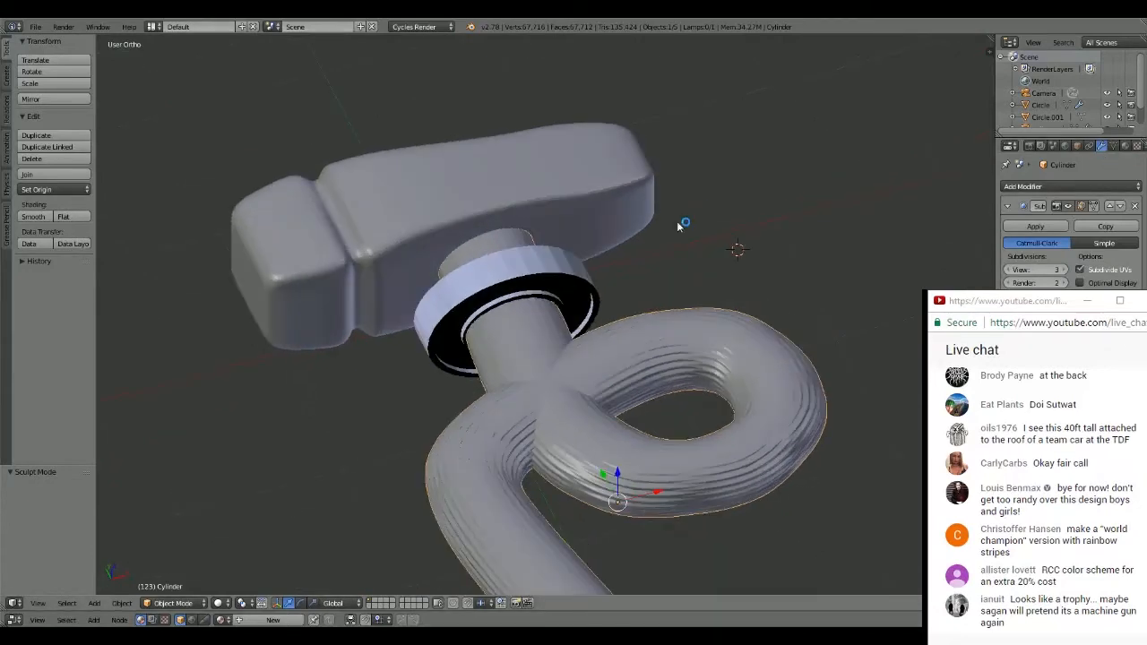
pyautogui.hotkey('ctrl', '2')
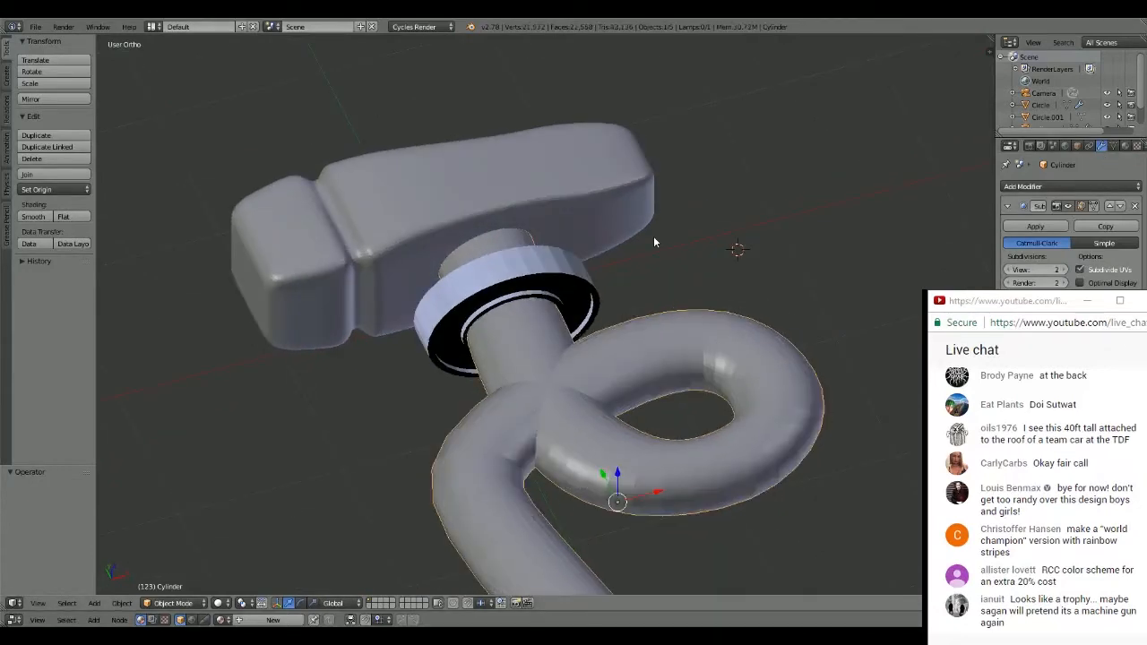
pyautogui.moveTo(654, 241); pyautogui.dragTo(644, 287, button='middle')
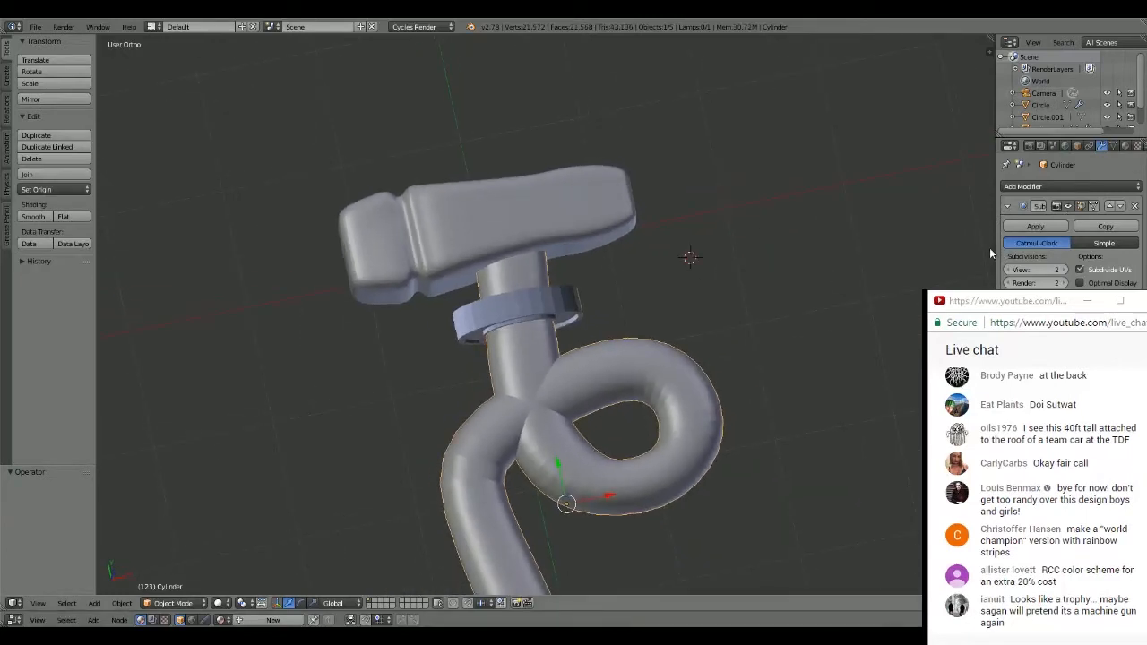
# - Add a plane in top view, scale it to about 0.43, and move it beyond the upper-left of the hammer head
pyautogui.moveTo(765, 272); pyautogui.dragTo(525, 259, button='middle')
pyautogui.scroll(3, 425, 226)
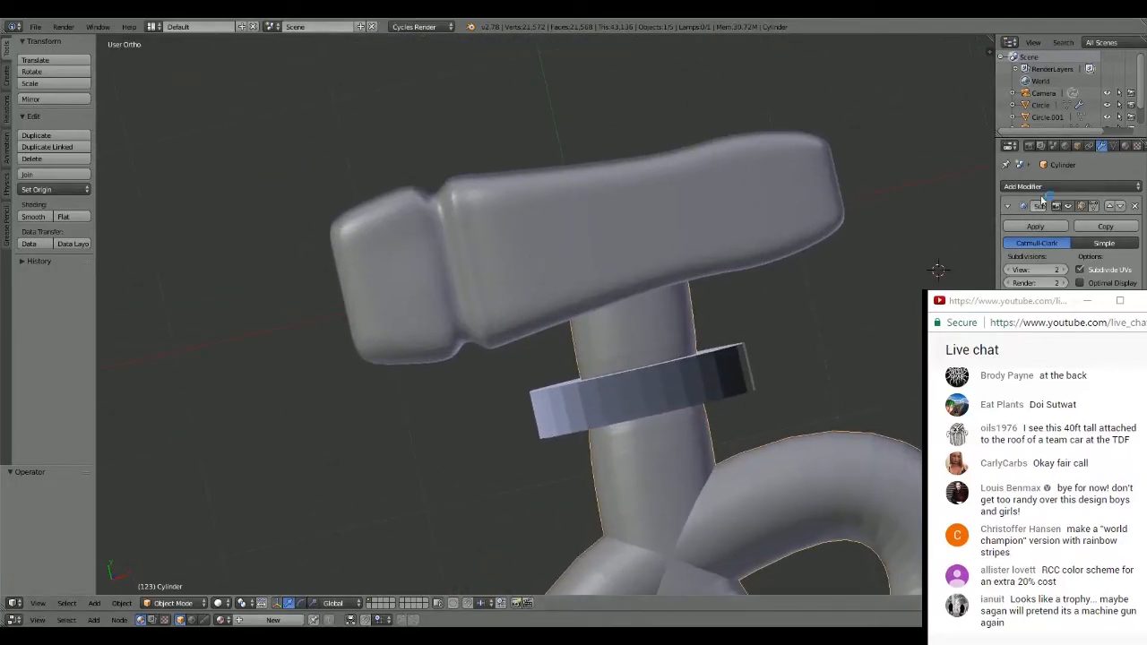
pyautogui.press('KP_7')
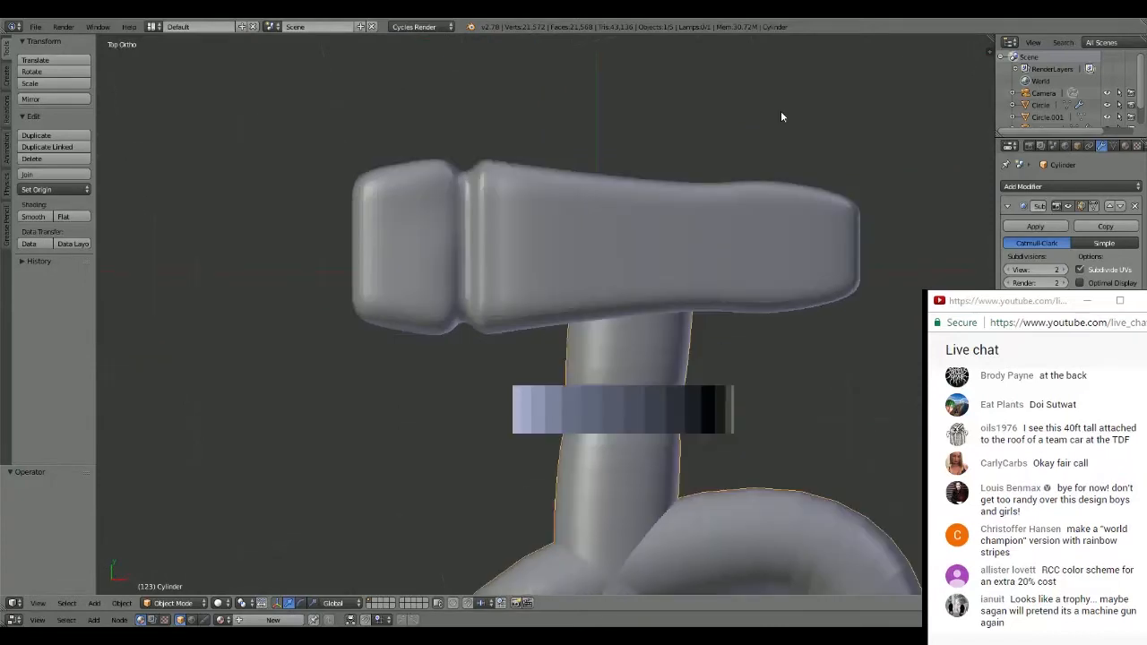
pyautogui.scroll(-4, 780, 116)
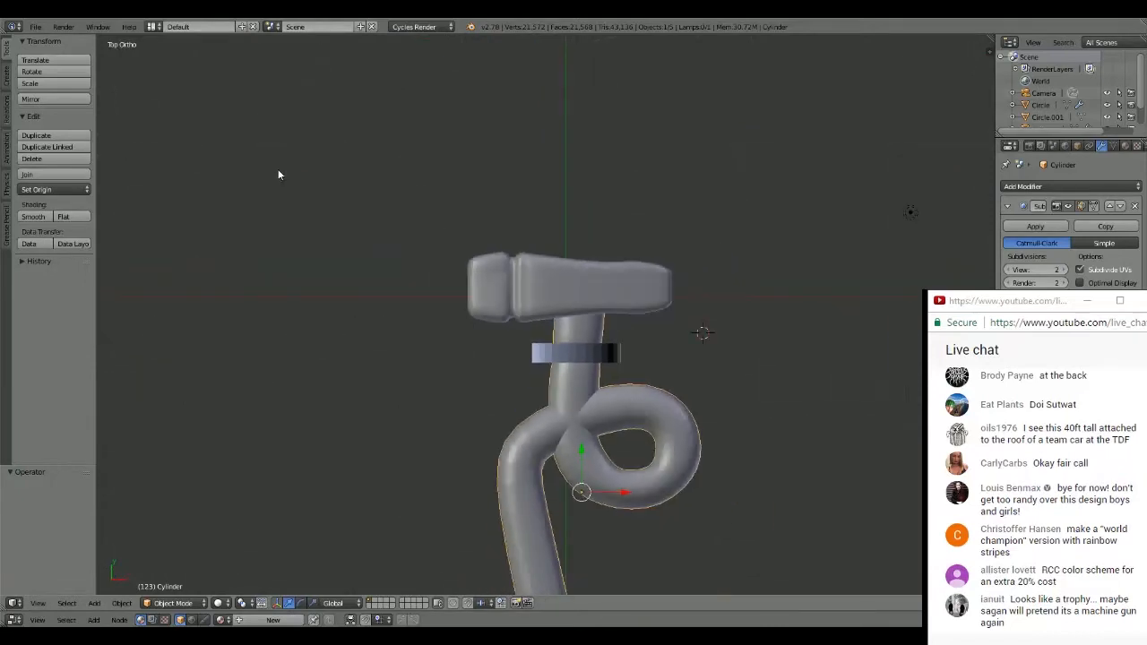
pyautogui.hotkey('shift', 'a')
pyautogui.moveTo(337, 221)
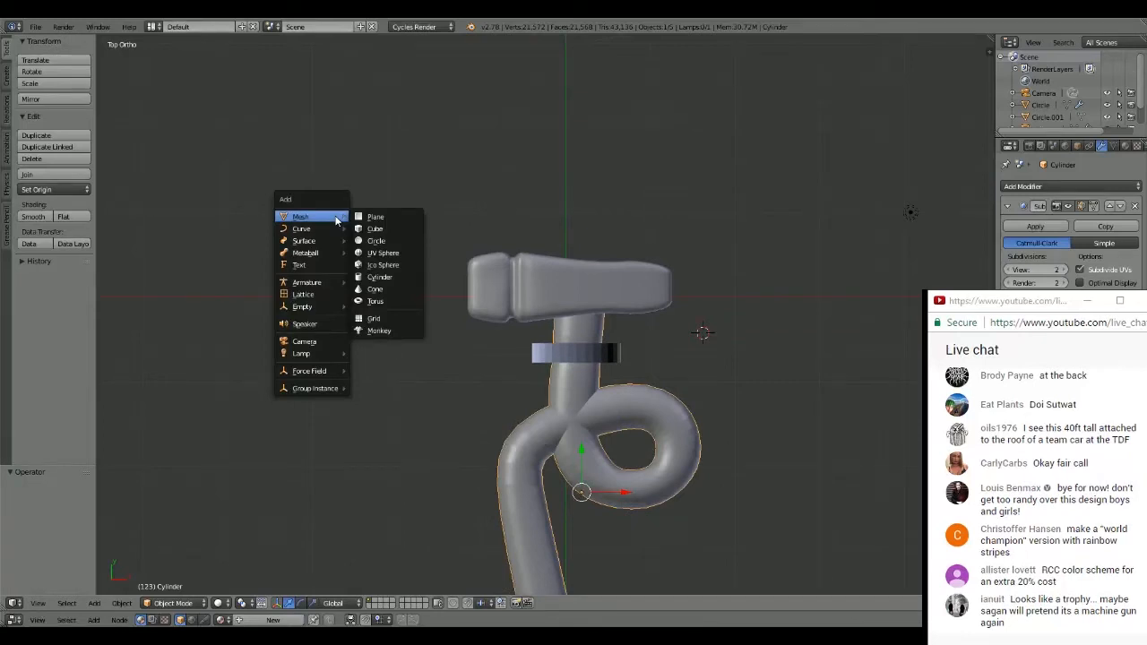
pyautogui.click(381, 221)
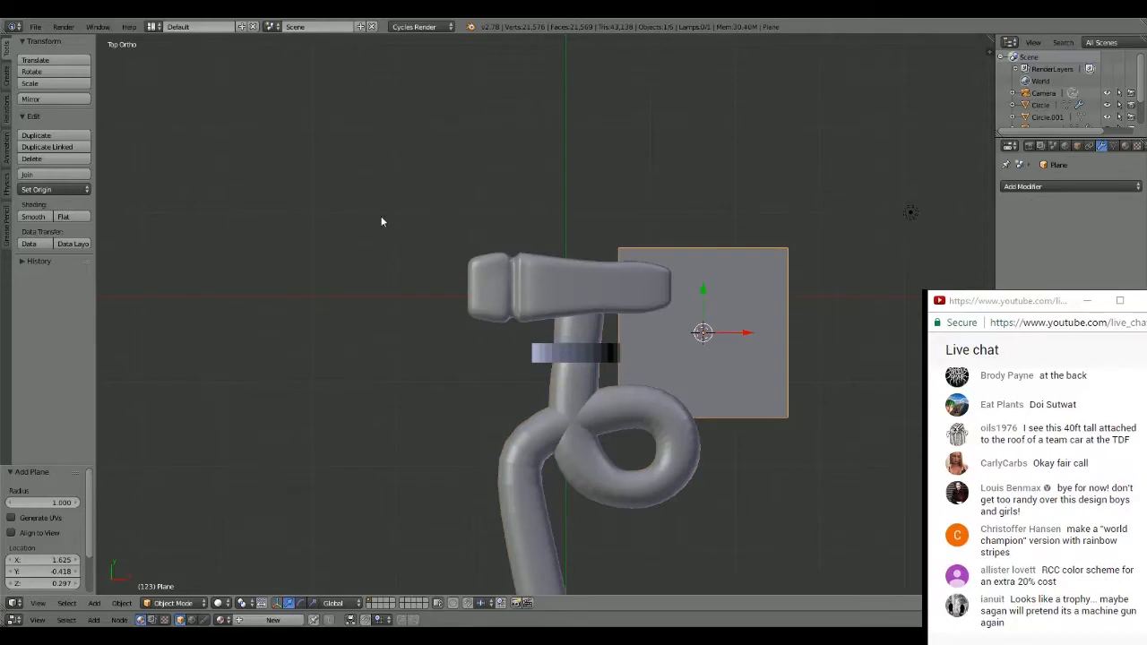
pyautogui.press('s')
pyautogui.click(769, 272)
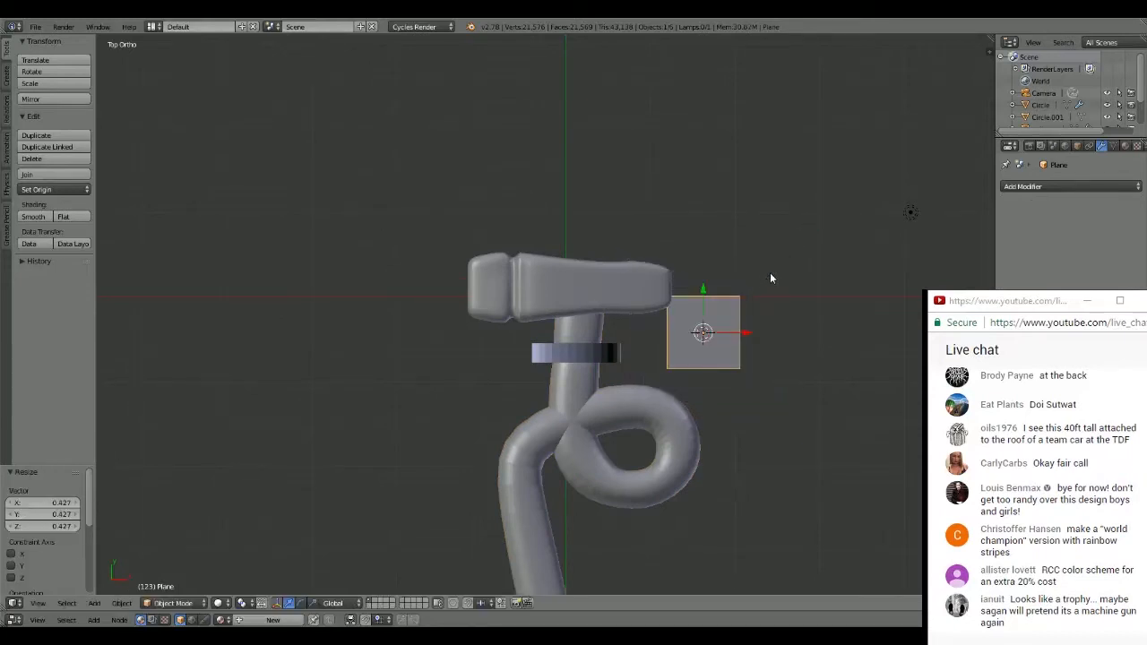
pyautogui.press('g')
pyautogui.click(320, 165)
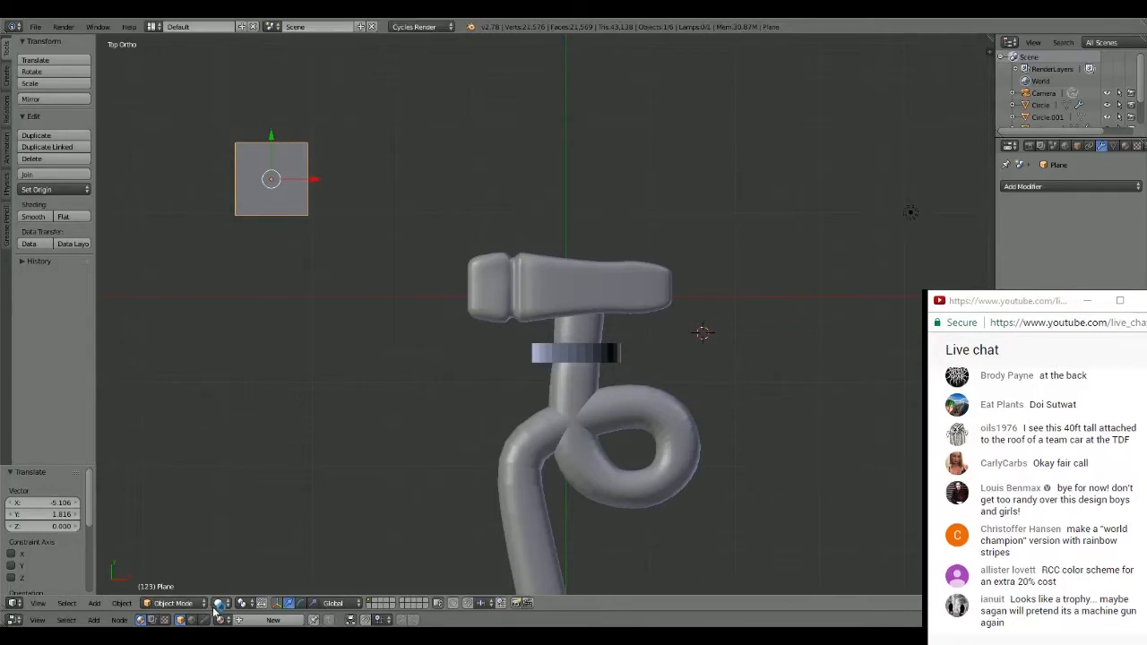
# - In Edit Mode, replace the plane's vertices with a new plane of radius 1 and move it to the upper-left of the hammer head
pyautogui.click(173, 603)
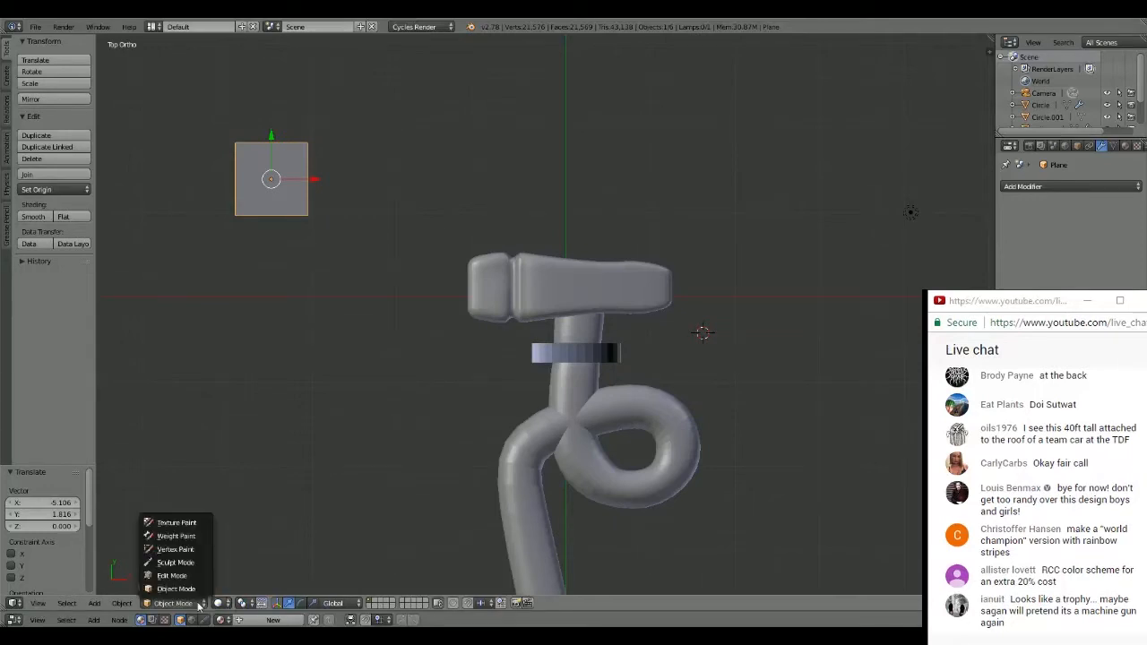
pyautogui.click(203, 563)
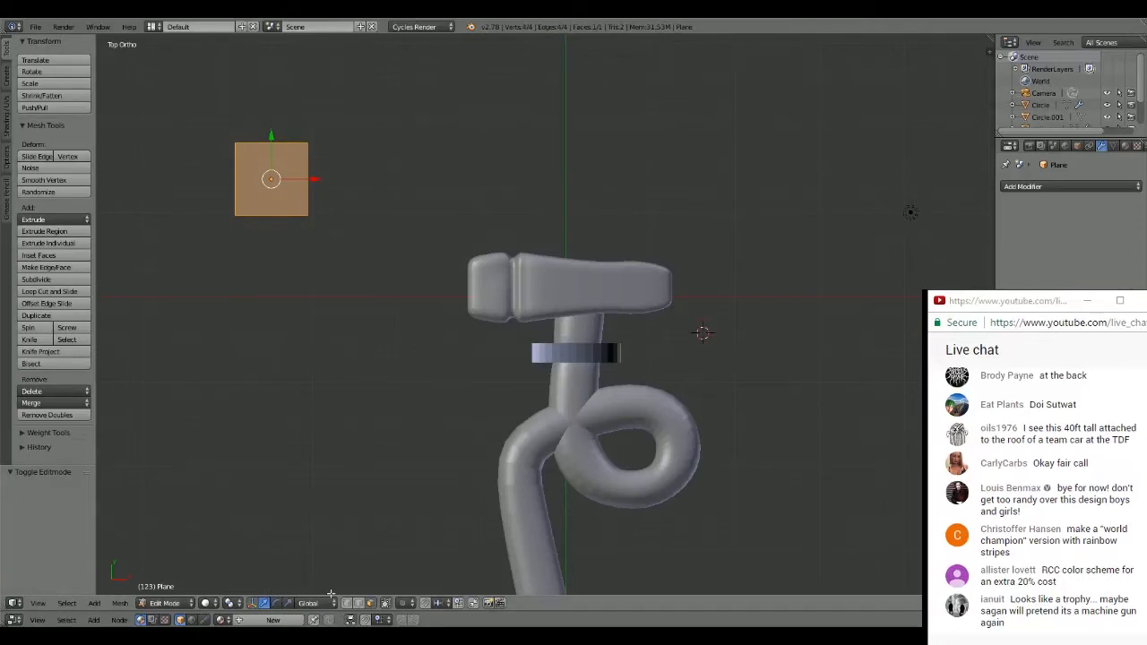
pyautogui.scroll(3, 272, 181)
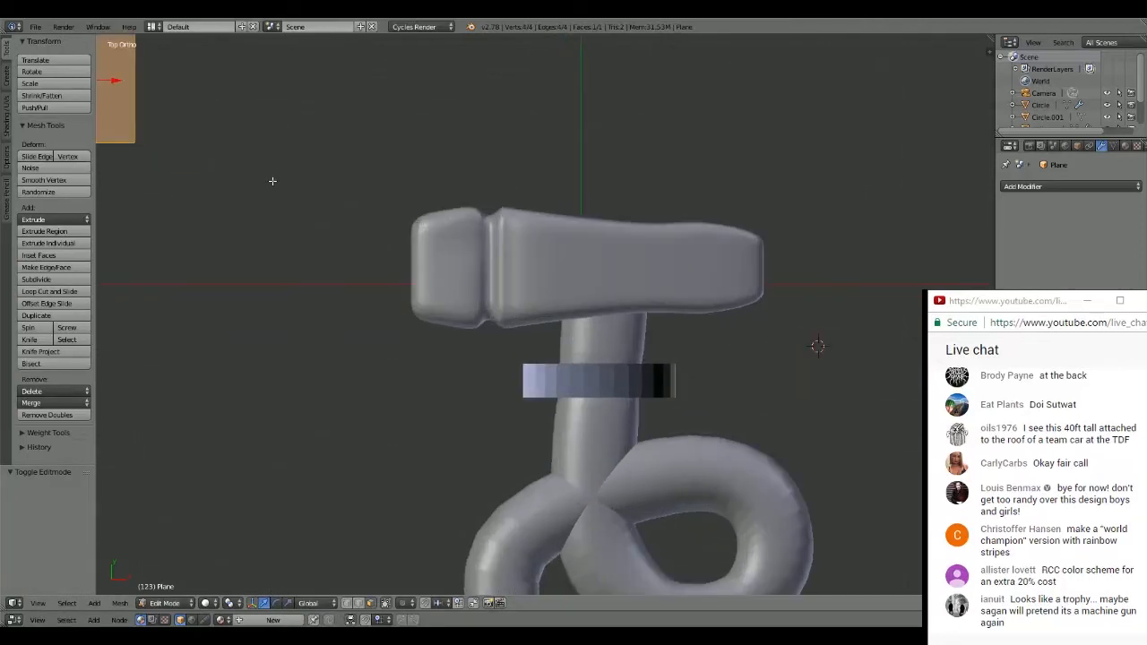
pyautogui.keyDown('shift'); pyautogui.moveTo(272, 181); pyautogui.dragTo(519, 449, button='middle'); pyautogui.keyUp('shift')
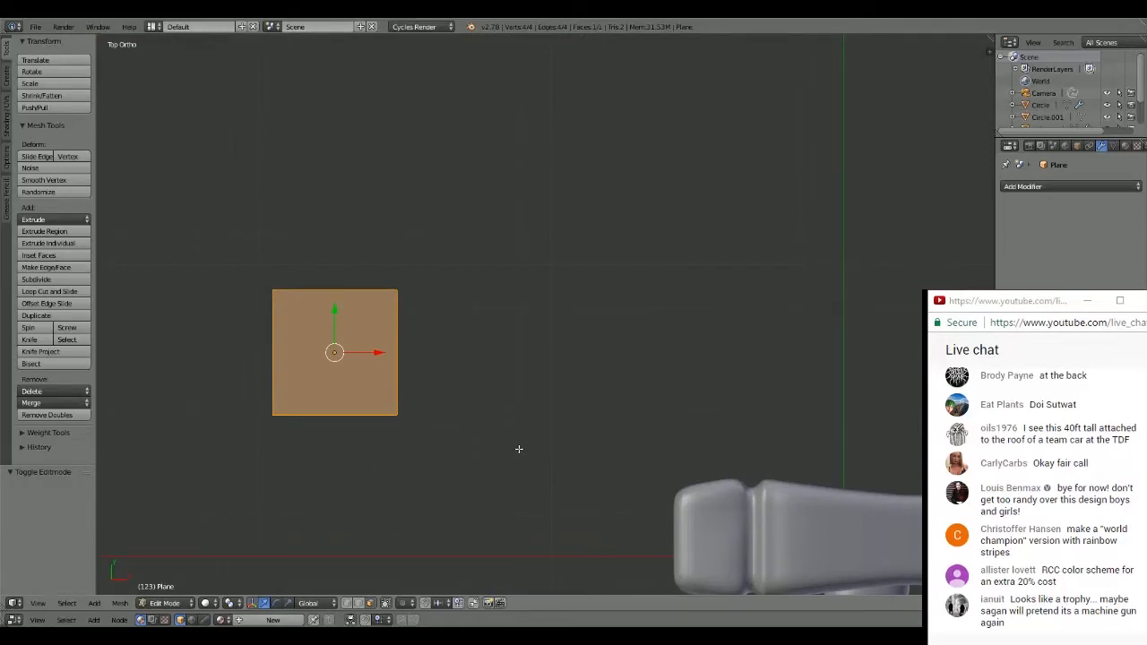
pyautogui.press('x')
pyautogui.click(585, 379)
pyautogui.hotkey('shift', 'a')
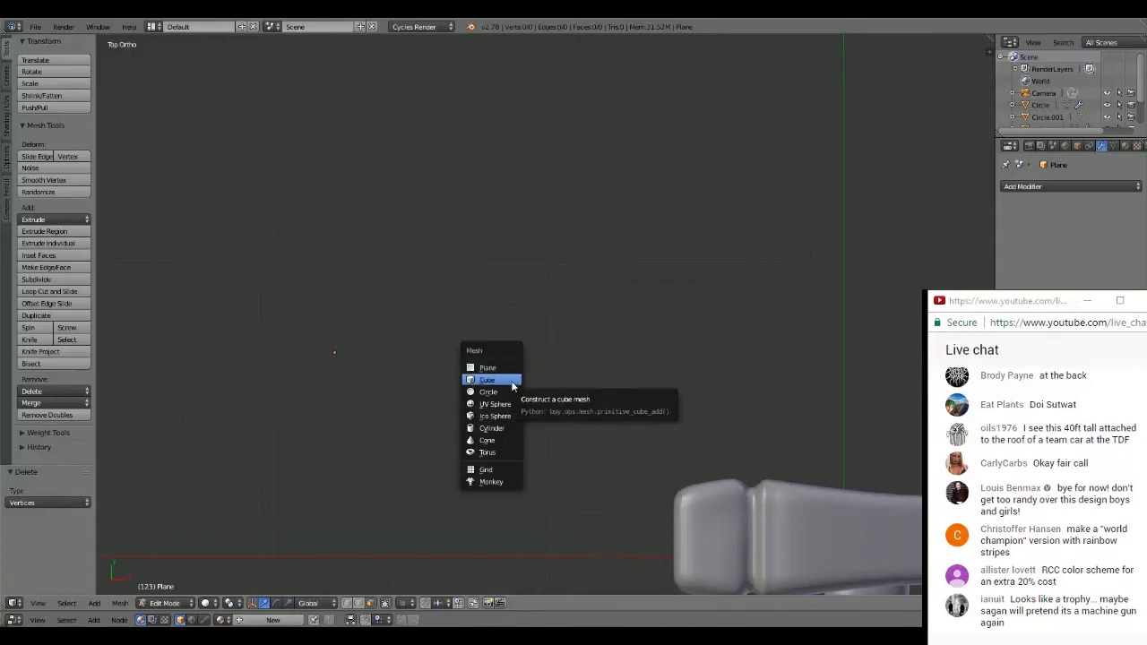
pyautogui.click(513, 369)
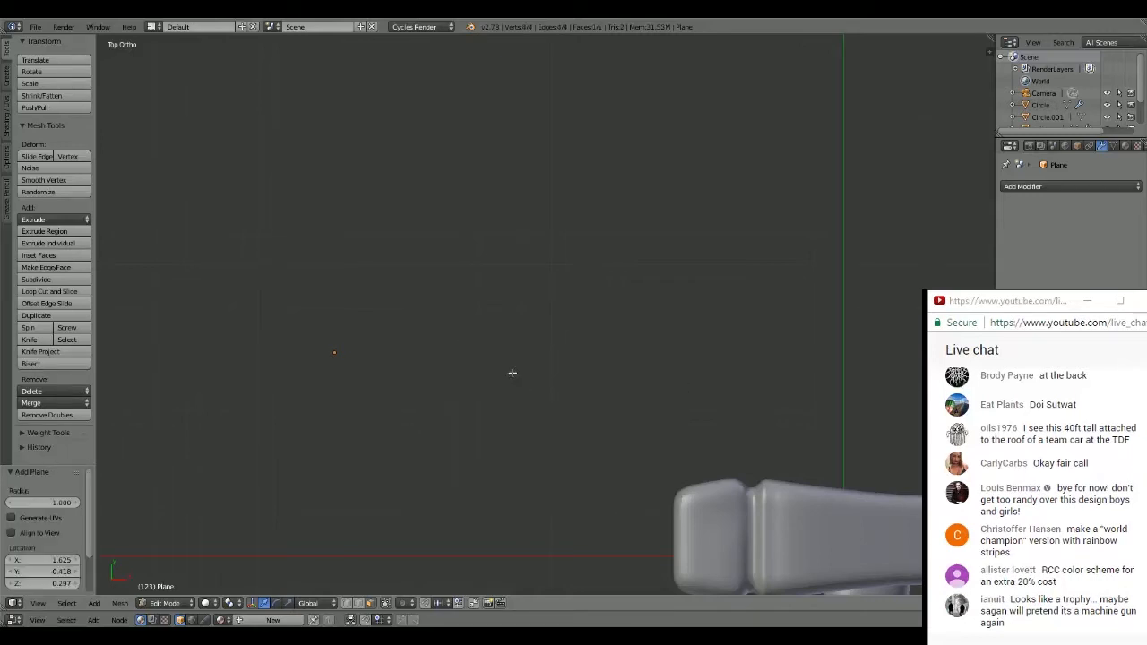
pyautogui.press('g')
pyautogui.click(175, 59)
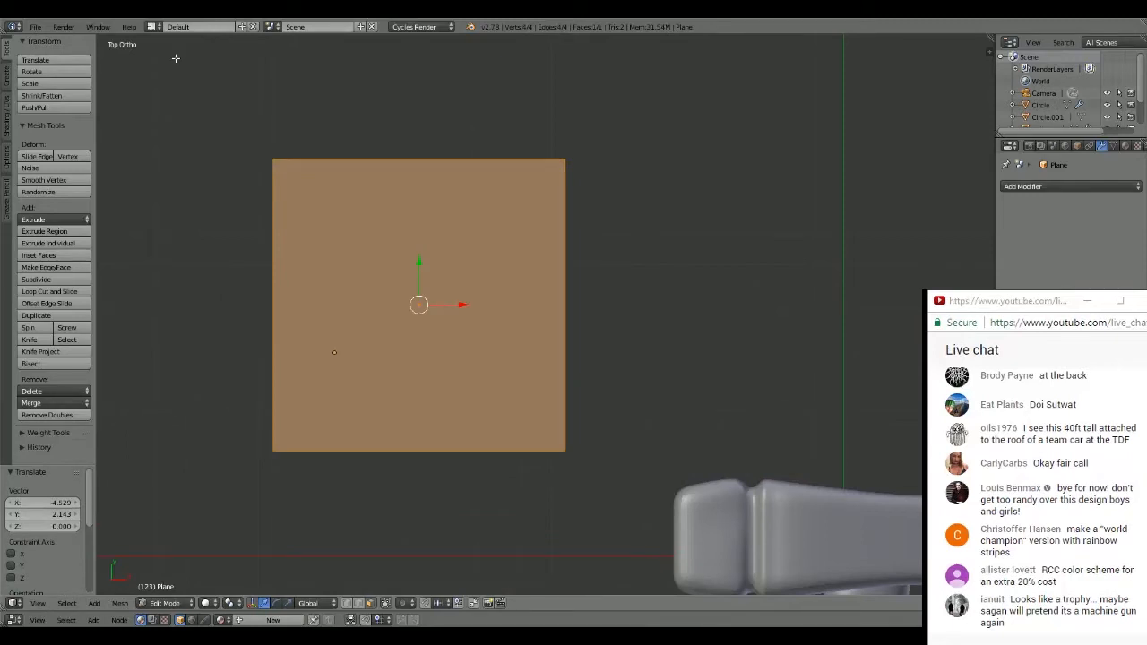
# - Subdivide the new plane twice with one cut each time into a 4 by 4 grid of faces
pyautogui.scroll(-2, 647, 187)
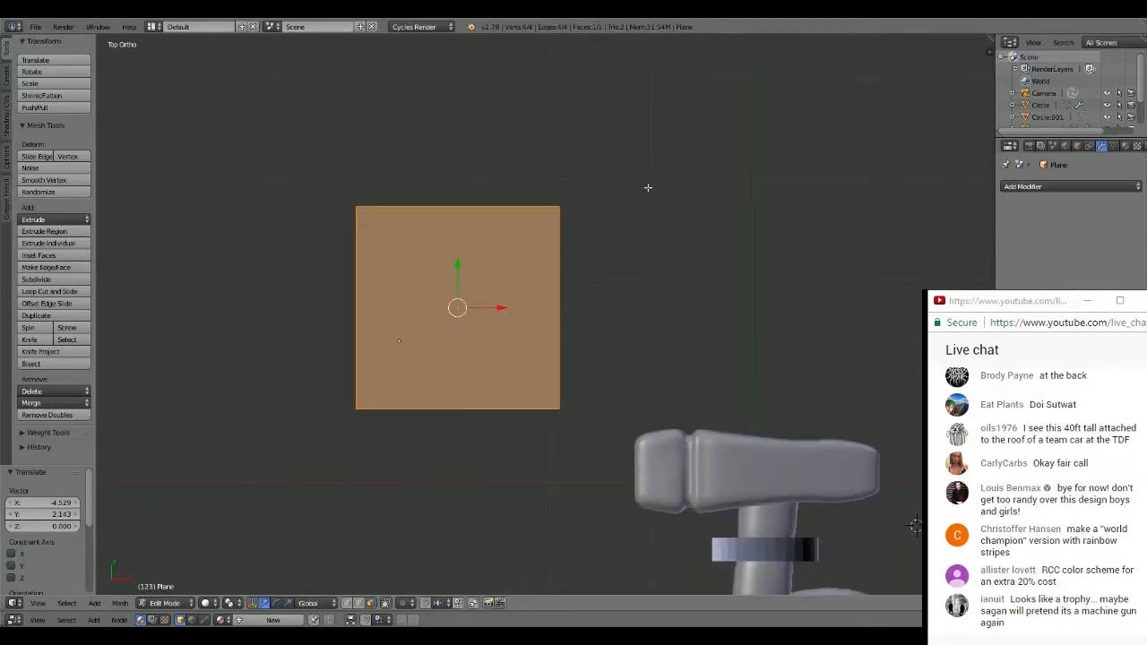
pyautogui.click(53, 280)
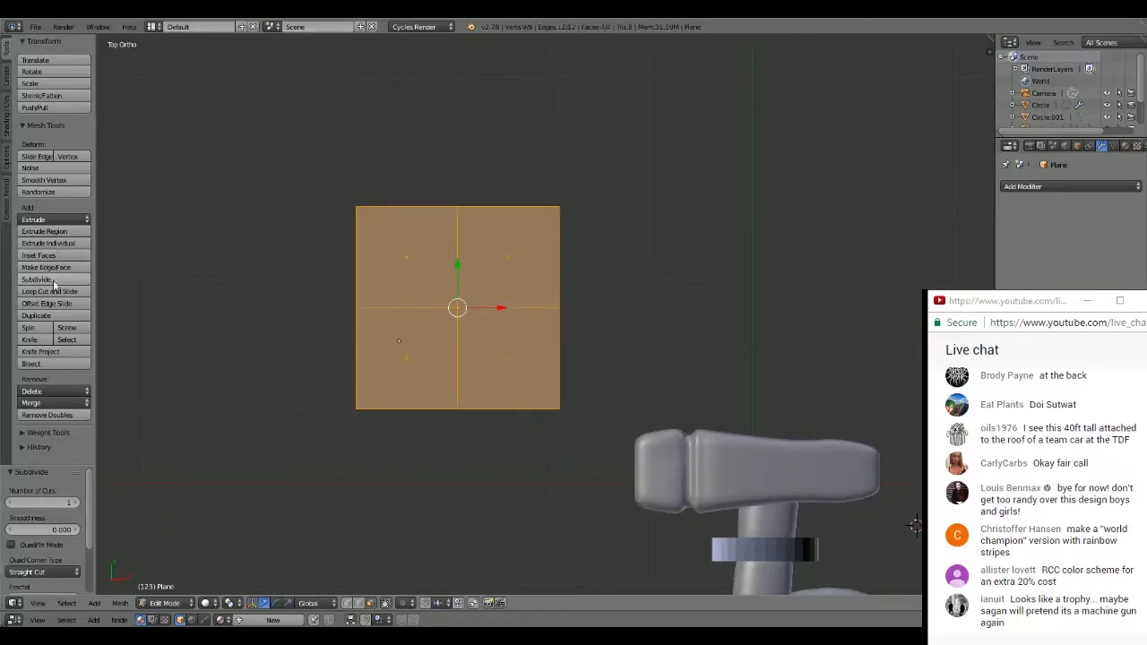
pyautogui.click(52, 279)
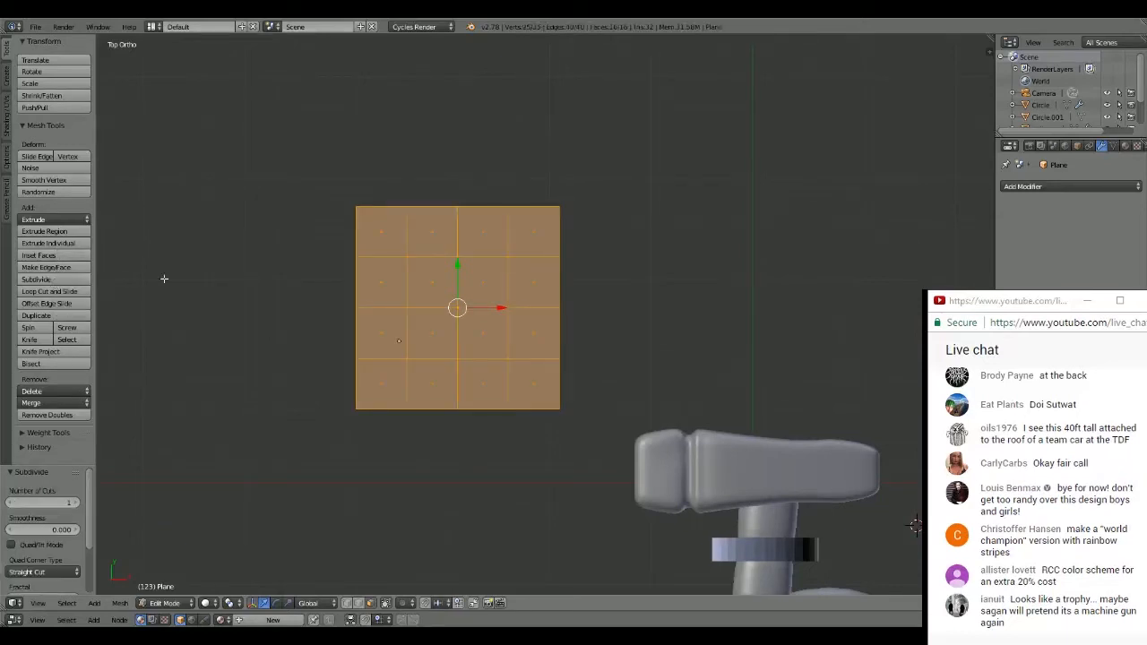
# - Delete the four central faces of the grid to leave a square frame
pyautogui.click(437, 284)
pyautogui.keyDown('shift'); pyautogui.rightClick(484, 273); pyautogui.keyUp('shift')
pyautogui.press('a')
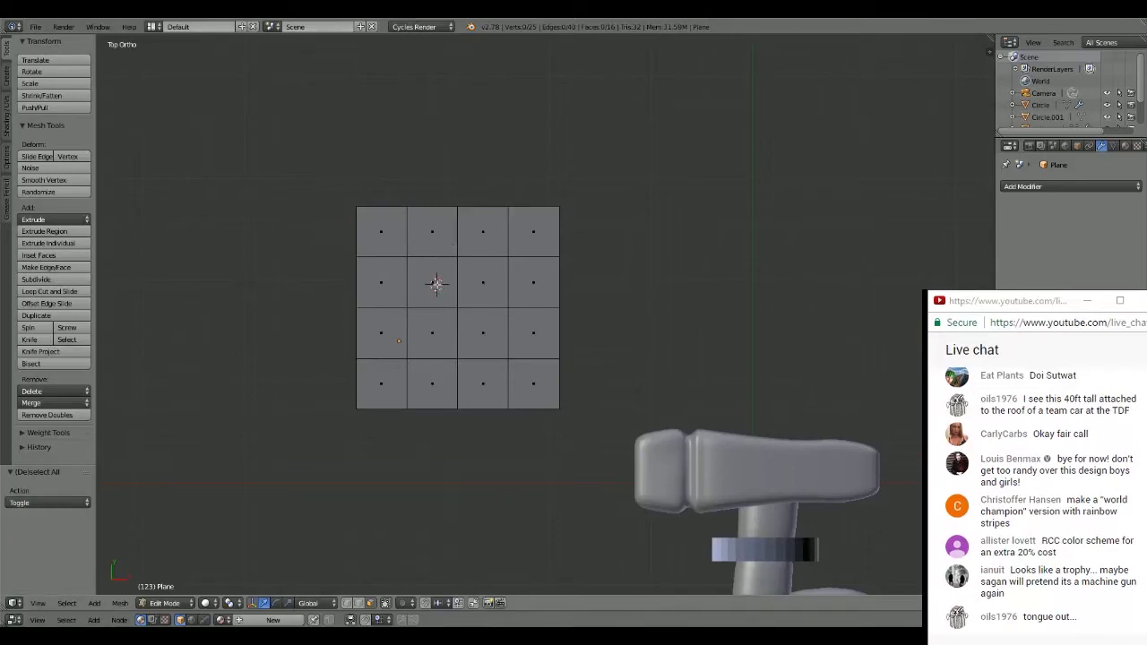
pyautogui.moveTo(436, 284); pyautogui.dragTo(434, 284, button='middle')
pyautogui.rightClick(483, 281)
pyautogui.keyDown('shift'); pyautogui.rightClick(432, 283); pyautogui.keyUp('shift')
pyautogui.keyDown('shift'); pyautogui.rightClick(432, 333); pyautogui.keyUp('shift')
pyautogui.keyDown('shift'); pyautogui.rightClick(475, 345); pyautogui.keyUp('shift')
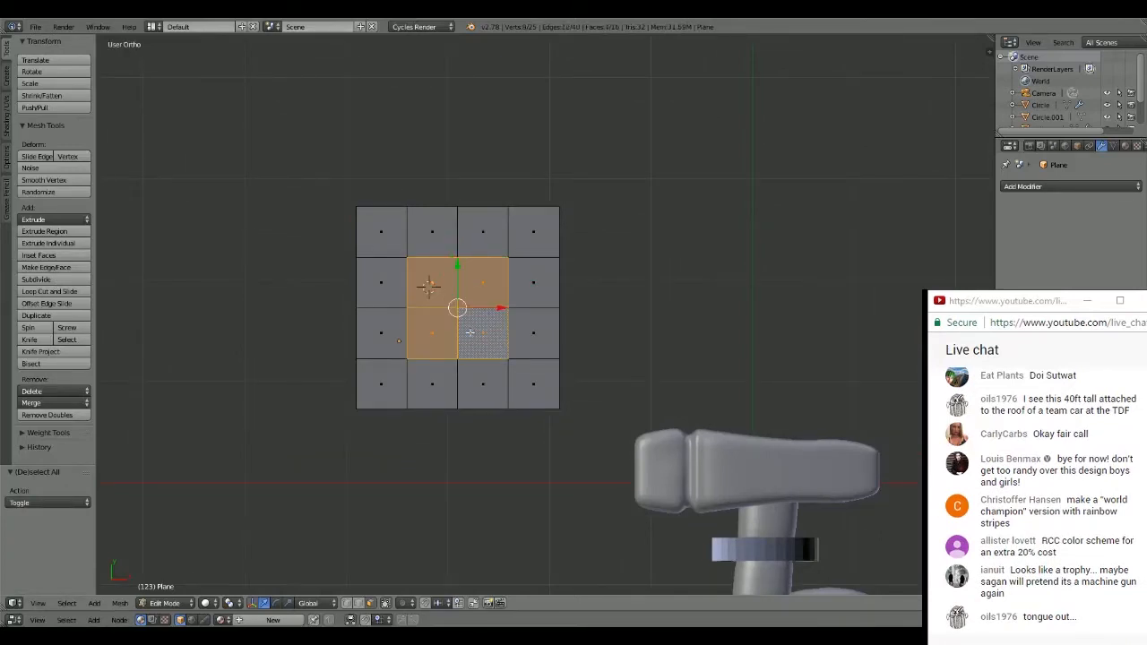
pyautogui.press('x')
pyautogui.click(465, 363)
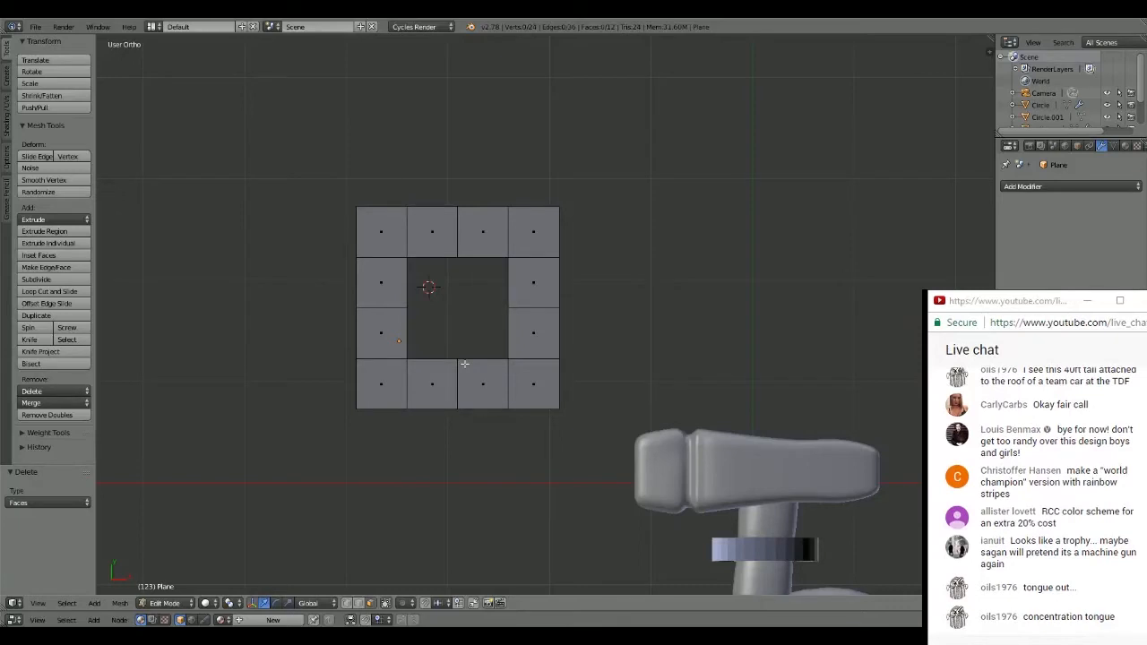
# - Scale the whole square frame up by about 1.22
pyautogui.press('a')
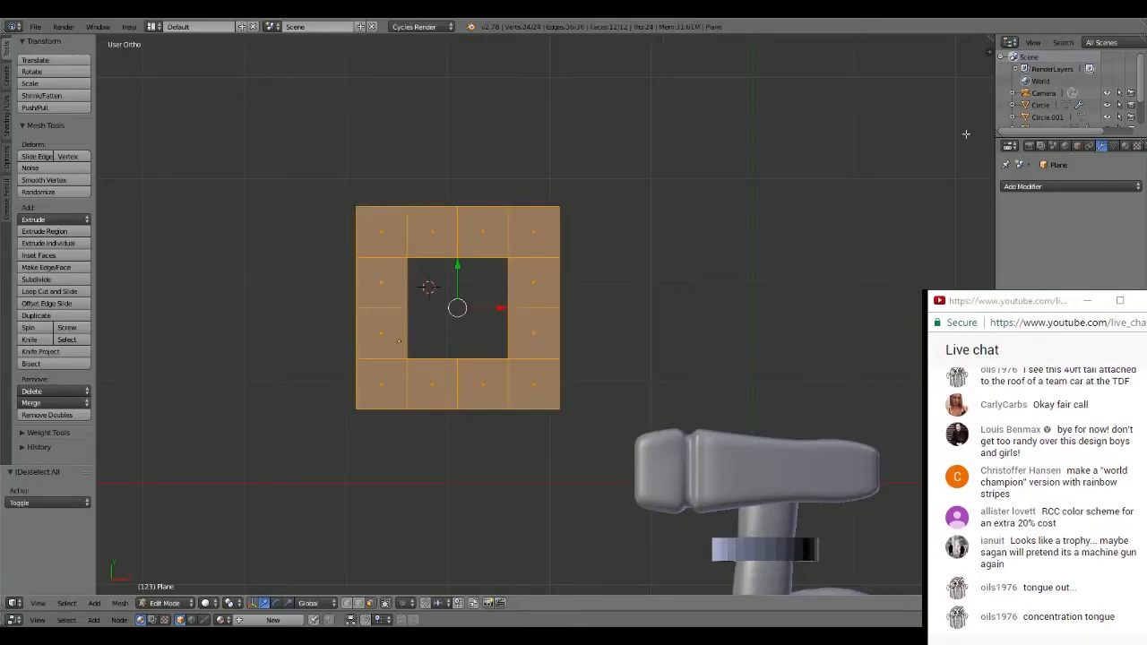
pyautogui.press('s')
pyautogui.click(686, 225)
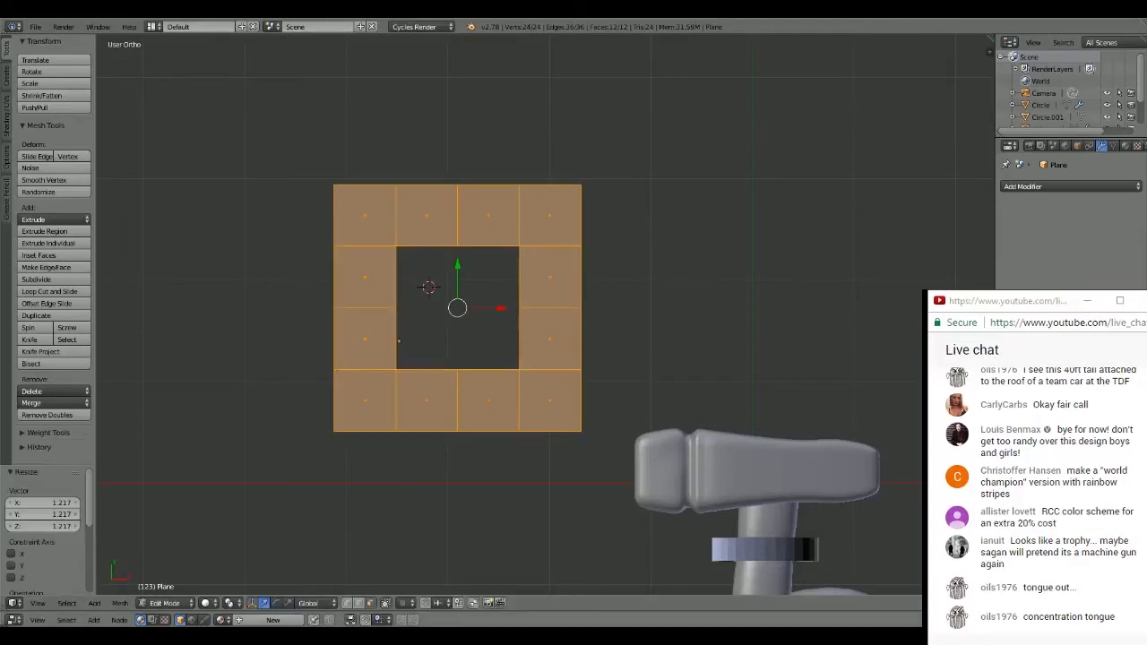
# - Select the eight vertices around the frame's inner opening and scale them outward by about 1.54 to thin the frame
pyautogui.click(348, 604)
pyautogui.rightClick(396, 247)
pyautogui.keyDown('shift'); pyautogui.rightClick(454, 249); pyautogui.keyUp('shift')
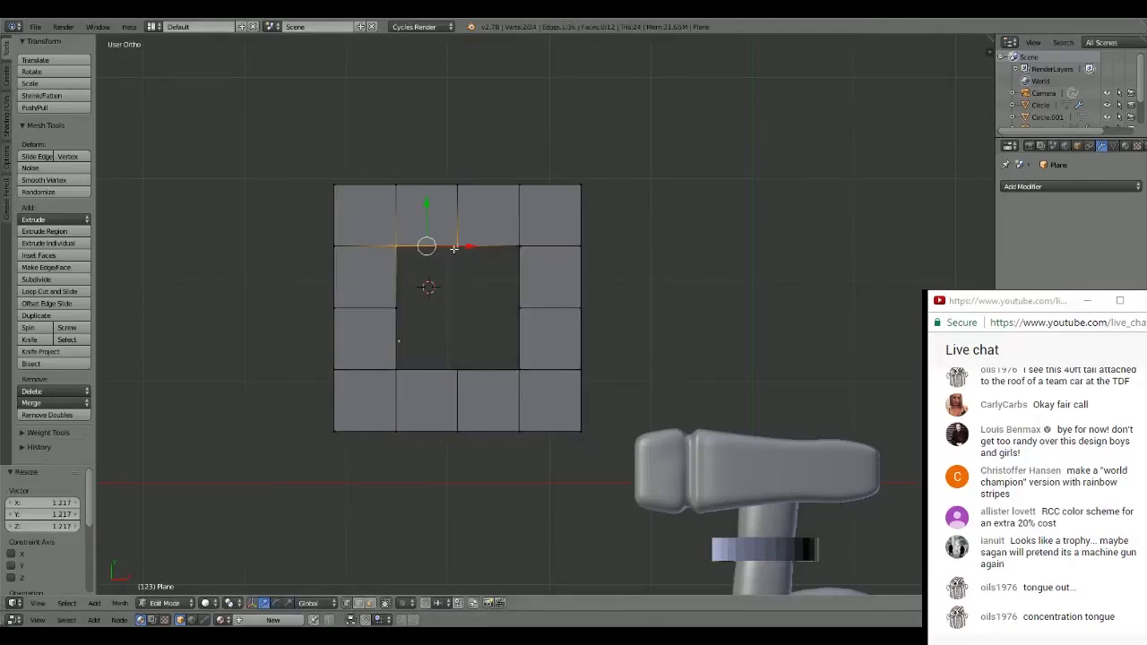
pyautogui.keyDown('shift'); pyautogui.rightClick(520, 244); pyautogui.keyUp('shift')
pyautogui.keyDown('shift'); pyautogui.rightClick(520, 308); pyautogui.keyUp('shift')
pyautogui.keyDown('shift'); pyautogui.rightClick(520, 369); pyautogui.keyUp('shift')
pyautogui.keyDown('shift'); pyautogui.rightClick(457, 369); pyautogui.keyUp('shift')
pyautogui.keyDown('shift'); pyautogui.rightClick(396, 369); pyautogui.keyUp('shift')
pyautogui.keyDown('shift'); pyautogui.rightClick(396, 309); pyautogui.keyUp('shift')
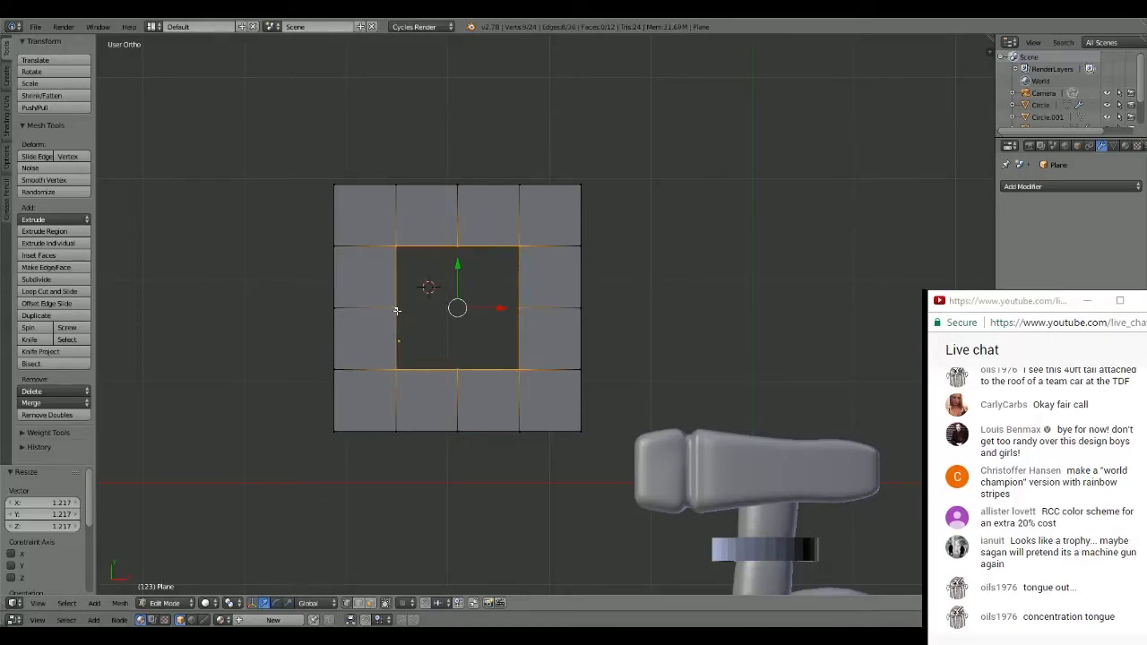
pyautogui.press('s')
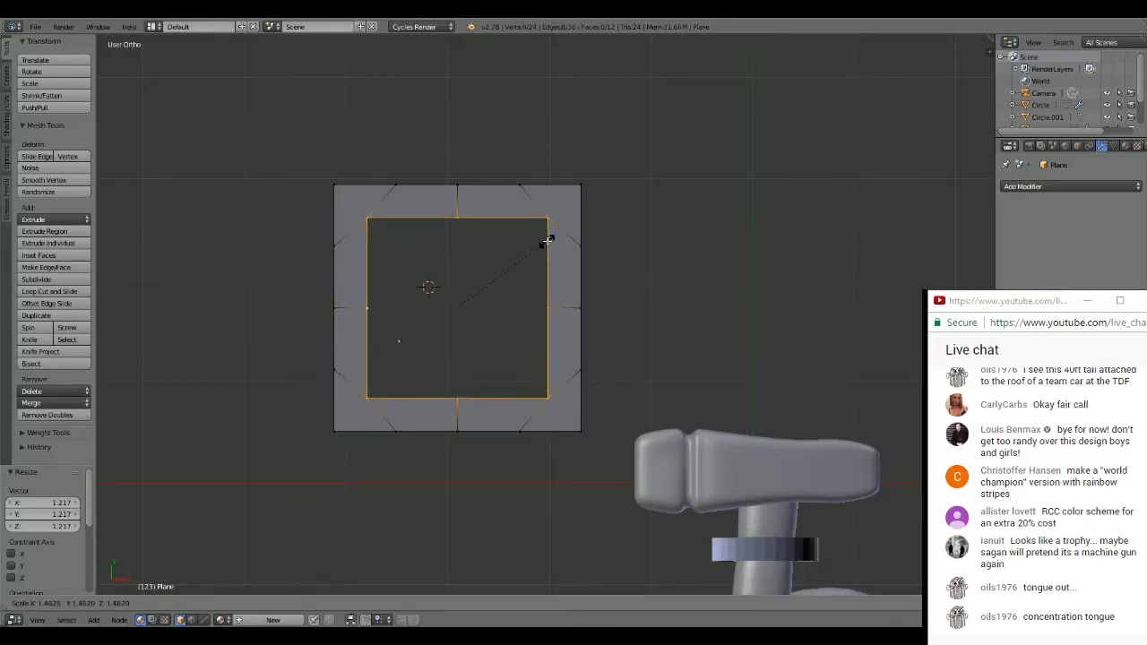
pyautogui.click(553, 240)
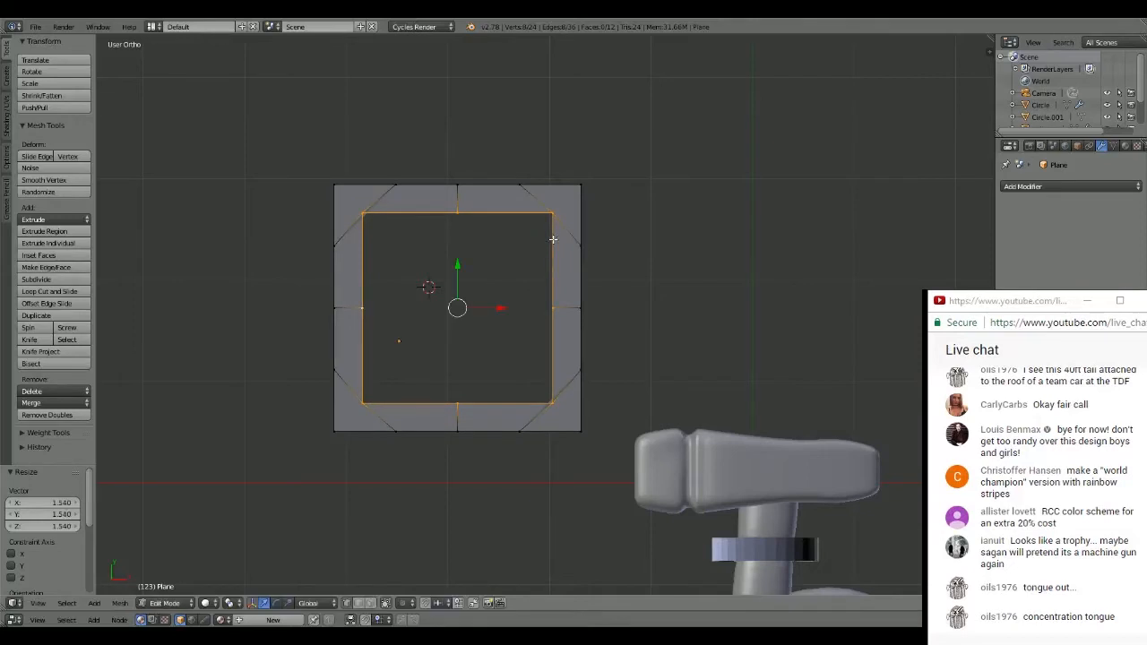
# - Extrude the entire frame about 1.74 along the Z axis and return to the top view
pyautogui.press('a')
pyautogui.press('a')
pyautogui.moveTo(664, 205); pyautogui.dragTo(635, 205, button='middle')
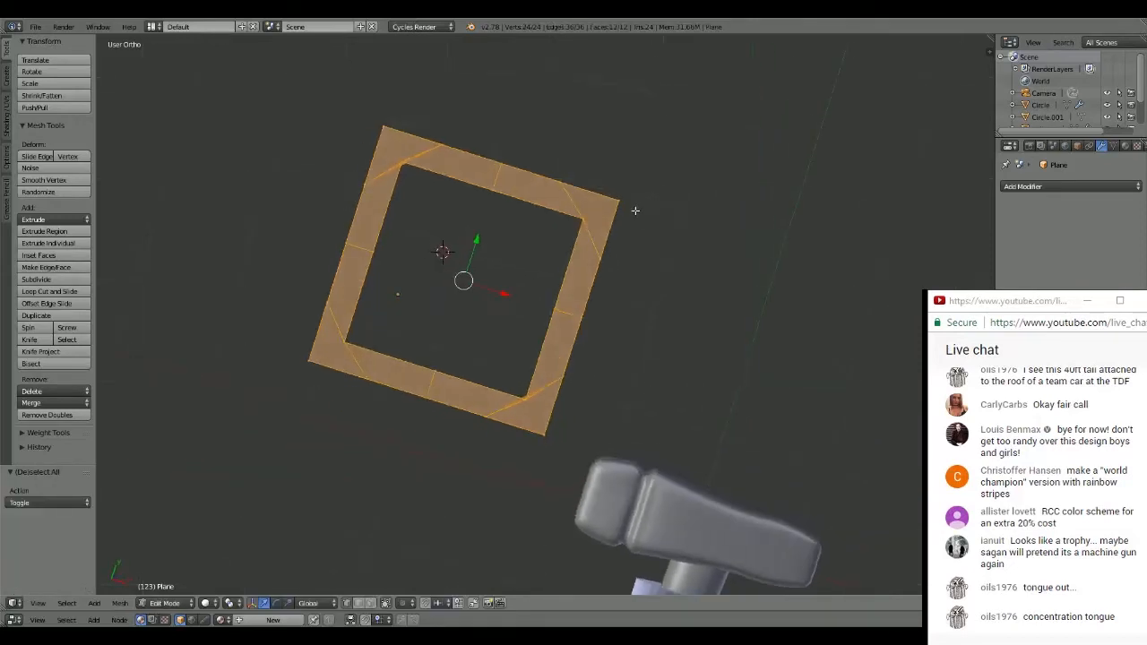
pyautogui.press('e')
pyautogui.press('z')
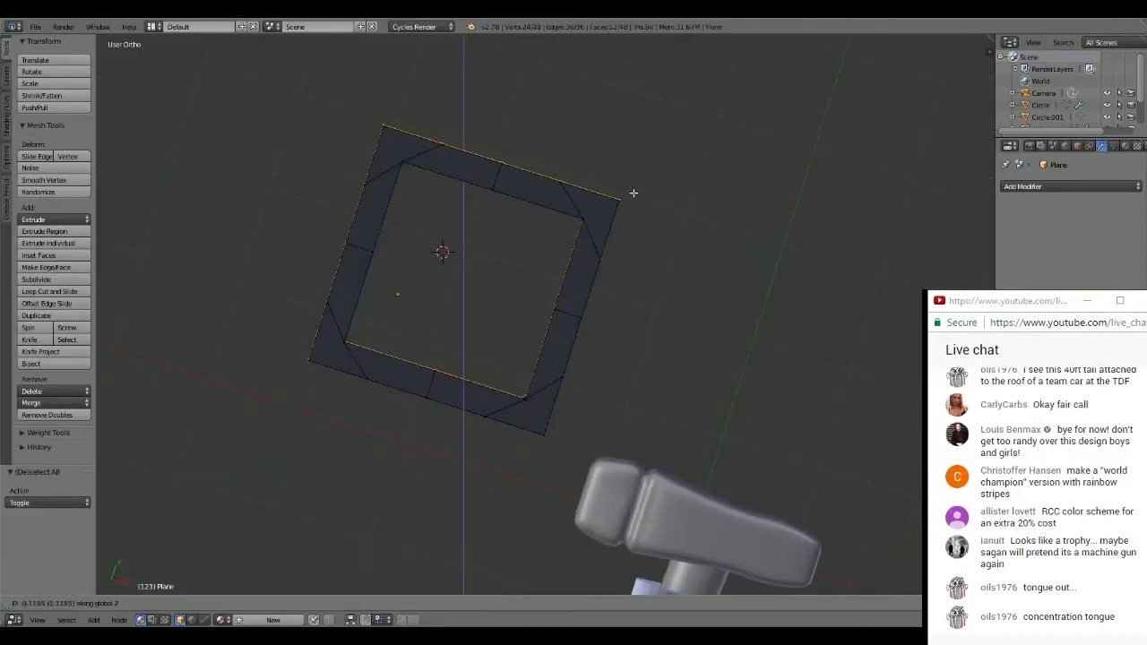
pyautogui.click(565, 273)
pyautogui.moveTo(566, 273); pyautogui.dragTo(668, 233, button='middle')
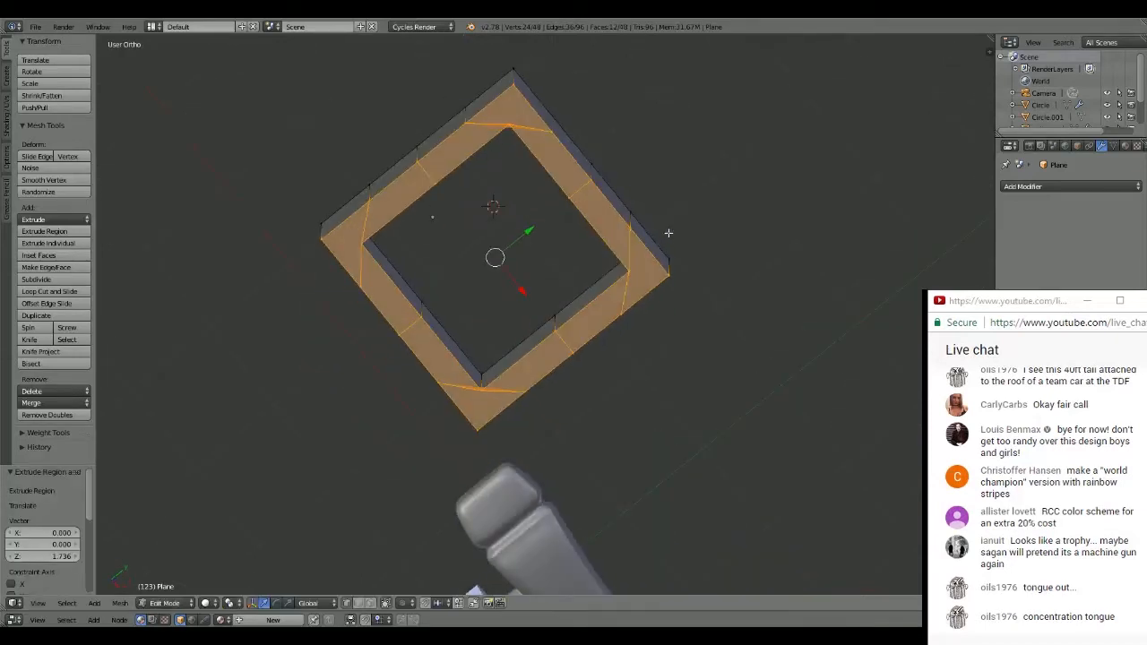
pyautogui.press('KP_7')
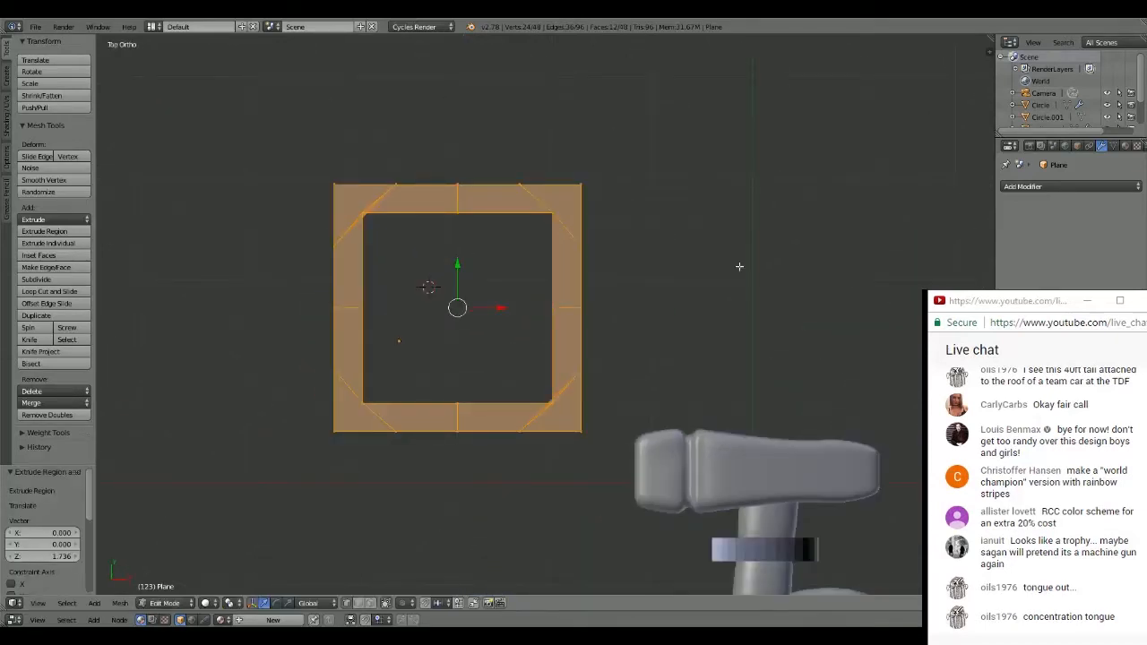
# - Move the frame's extruded faces back about 1.28 along the Z axis to make the frame shallower
pyautogui.press('KP_Decimal')
pyautogui.scroll(-4, 648, 266)
pyautogui.moveTo(476, 311); pyautogui.dragTo(511, 291, button='middle')
pyautogui.moveTo(544, 304); pyautogui.dragTo(543, 333)
pyautogui.moveTo(676, 305); pyautogui.dragTo(657, 344, button='middle')
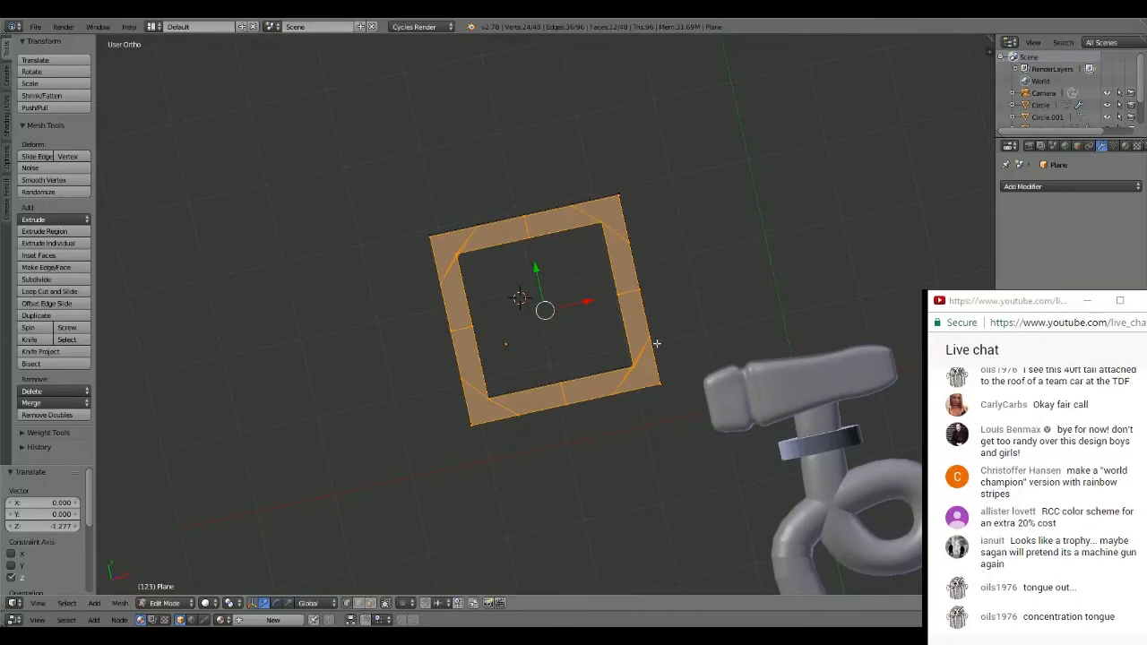
# - Try to rotate the entire frame 90° around the Y axis and return to the top view
pyautogui.press('a')
pyautogui.press('a')
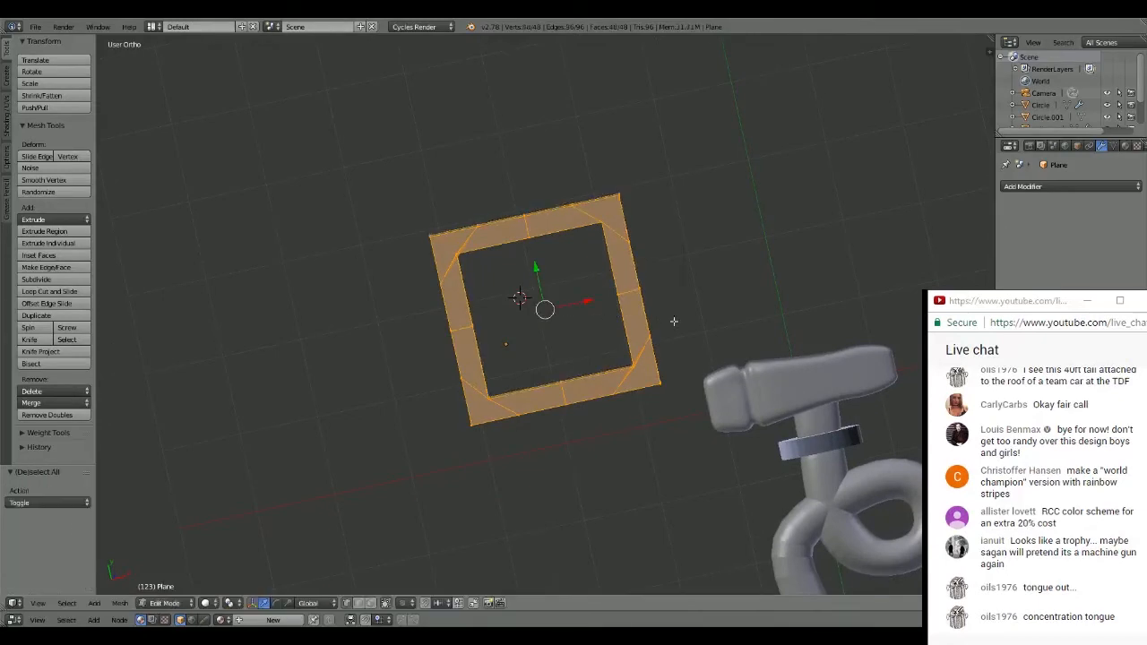
pyautogui.write('r')
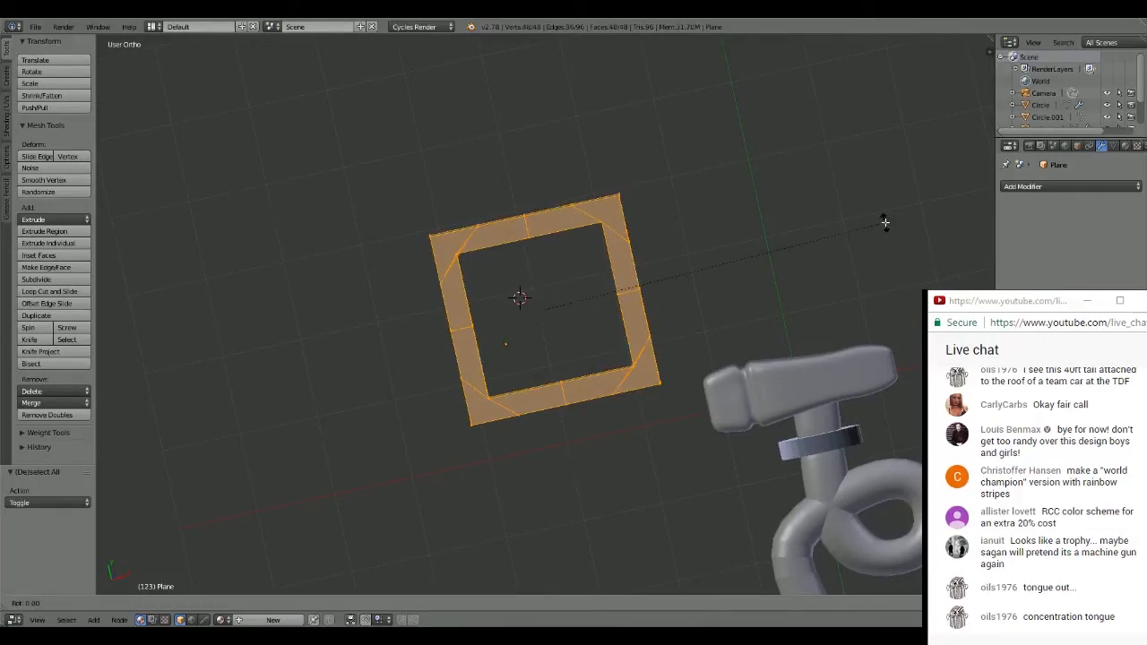
pyautogui.write('90z')
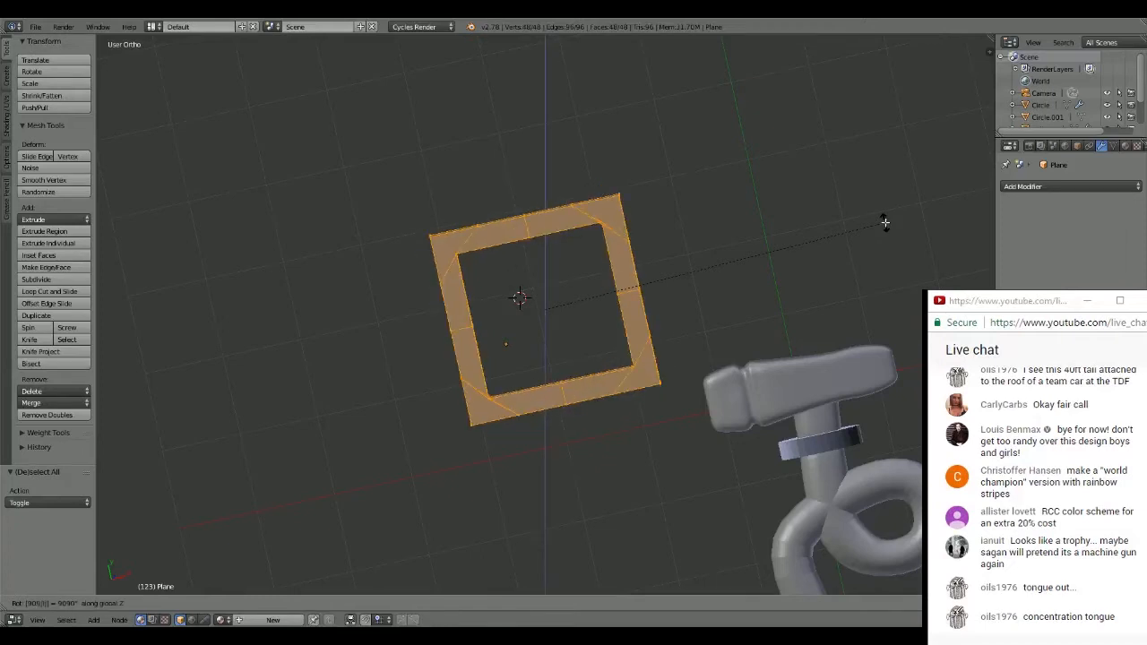
pyautogui.write('xzy')
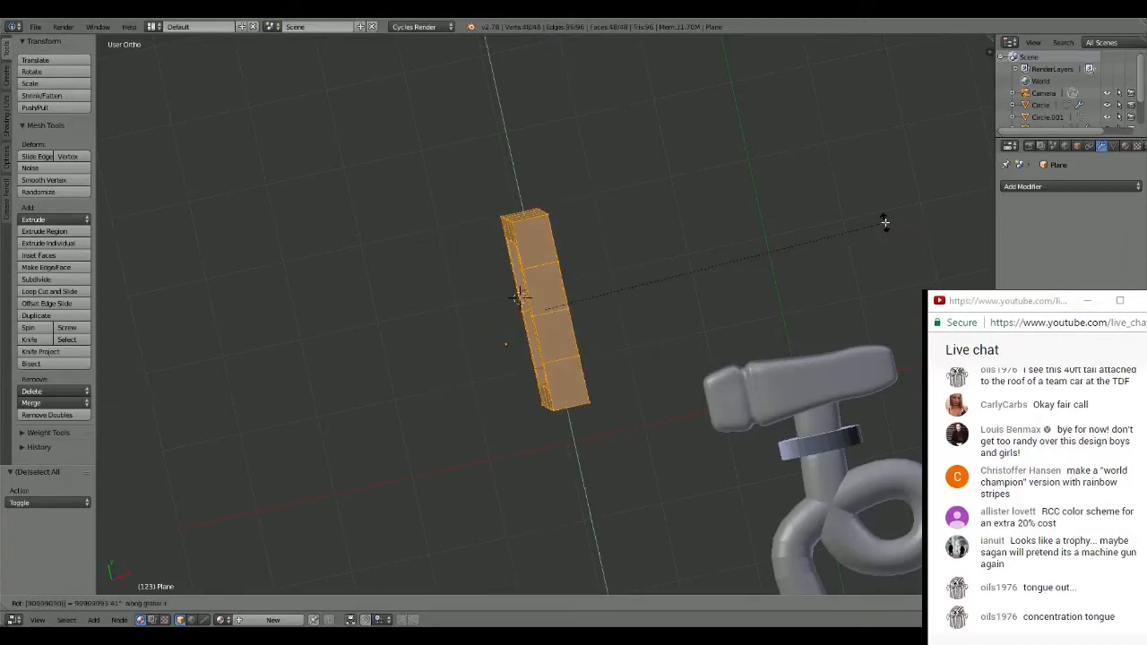
pyautogui.press('Return')
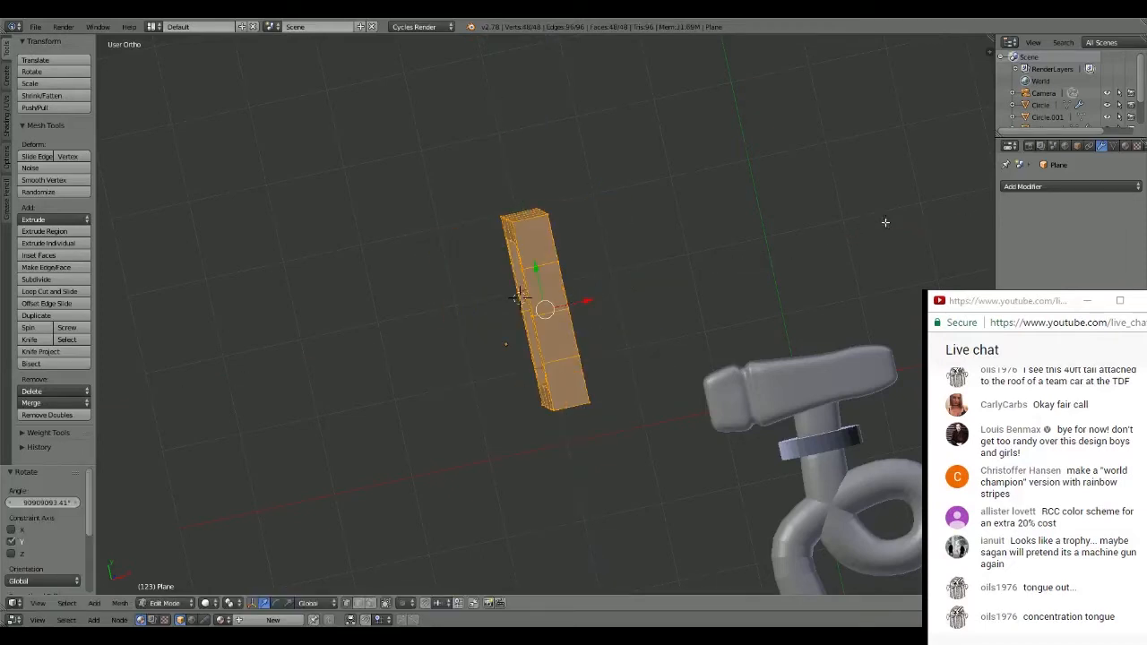
pyautogui.press('KP_7')
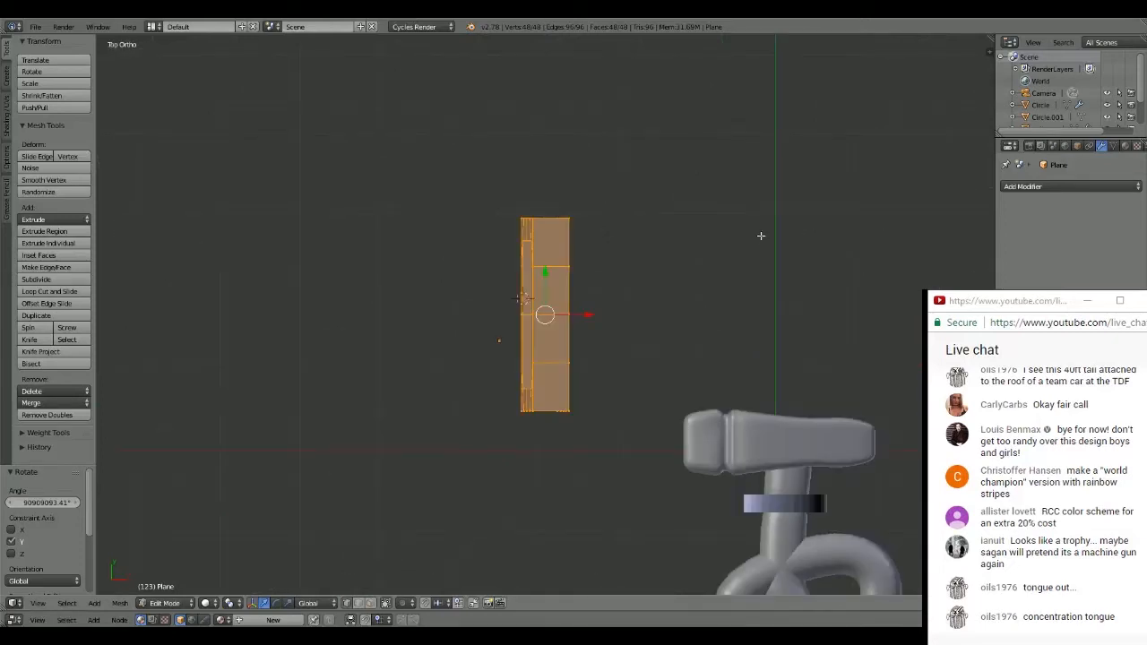
# - Show the transform properties and try to edit the frame's median Y value before leaving Edit Mode
pyautogui.click(947, 108)
pyautogui.press('n')
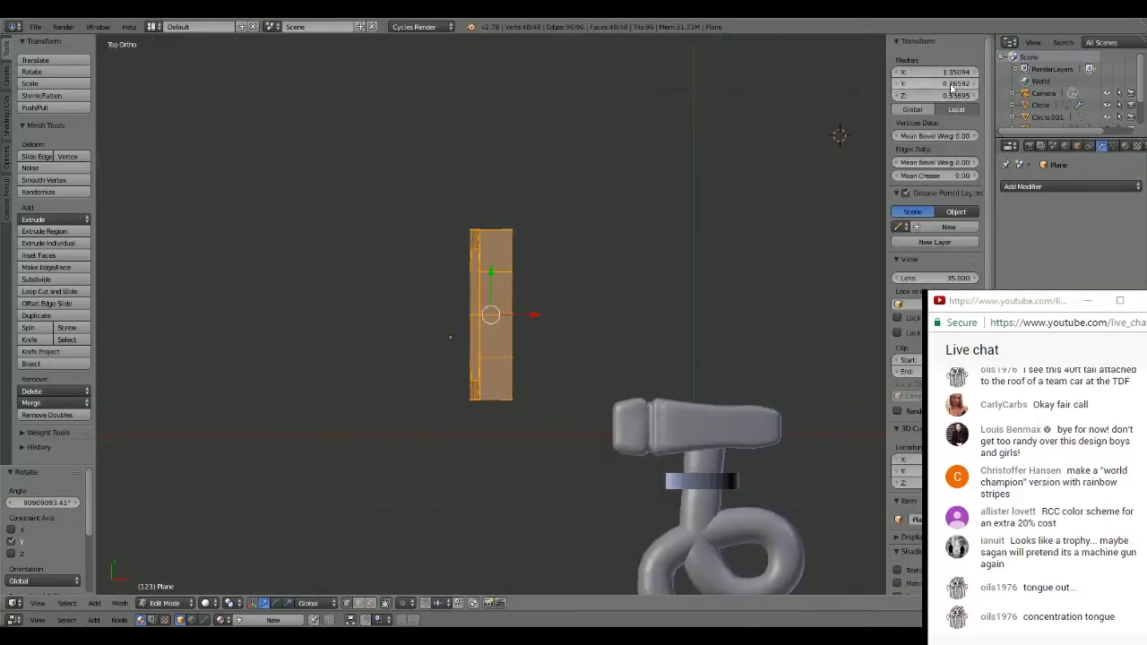
pyautogui.click(953, 83)
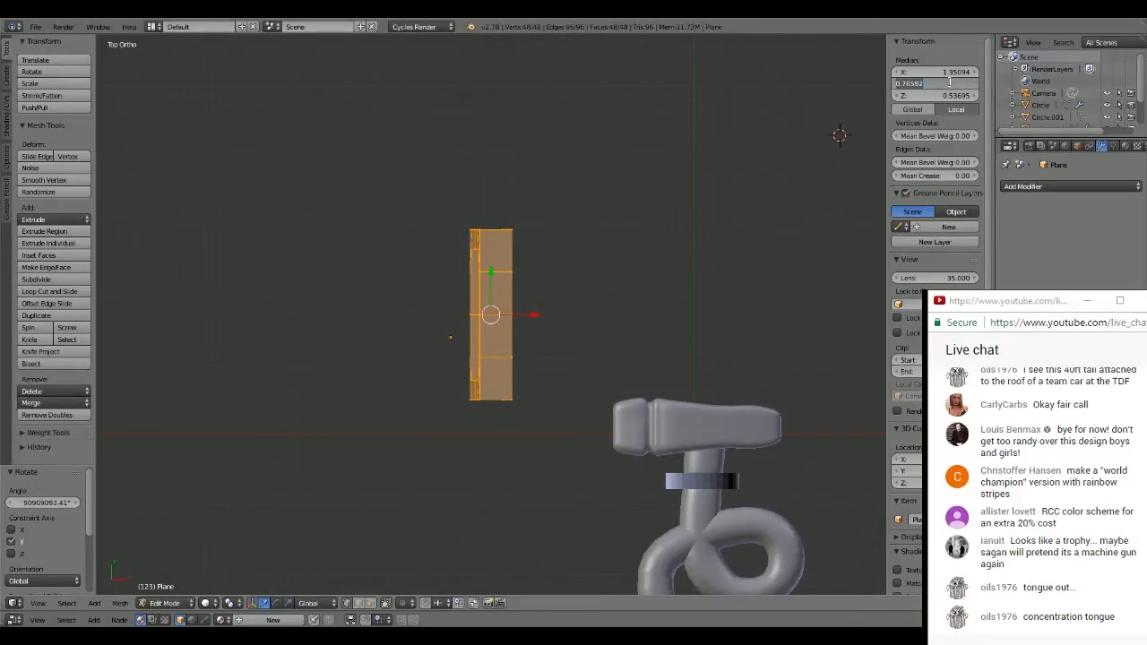
pyautogui.write('a')
pyautogui.press('Return')
pyautogui.press('Tab')
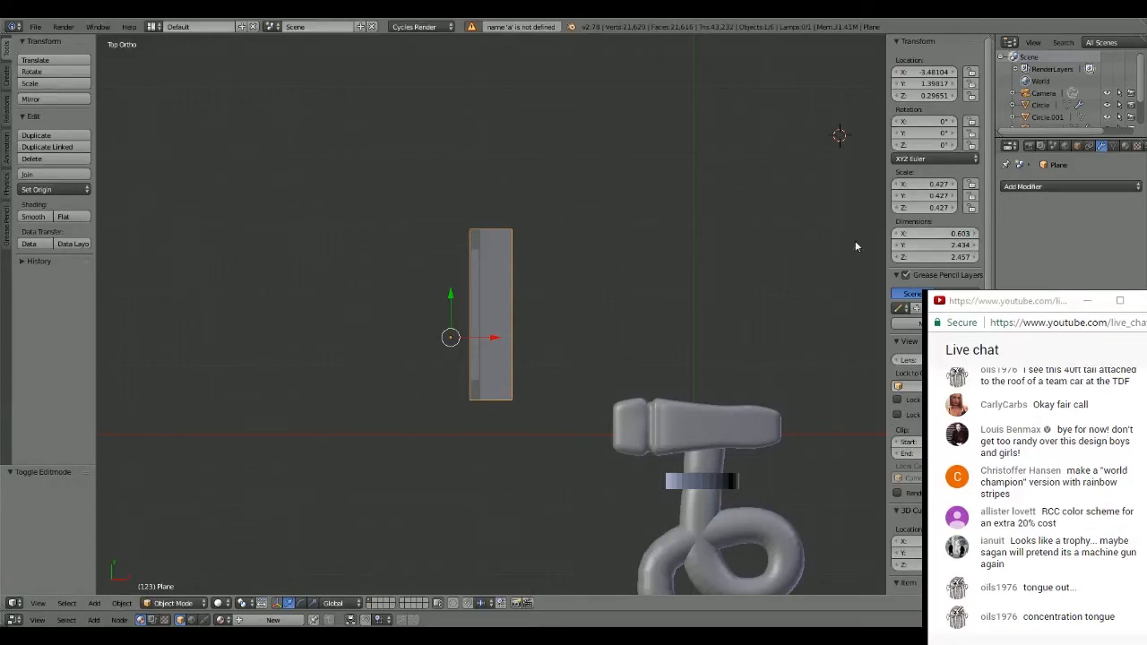
# - Return to editing the frame's mesh and undo its last rotation
pyautogui.click(611, 197)
pyautogui.press('Tab')
pyautogui.hotkey('ctrl', 'z')
pyautogui.hotkey('ctrl', 'z')
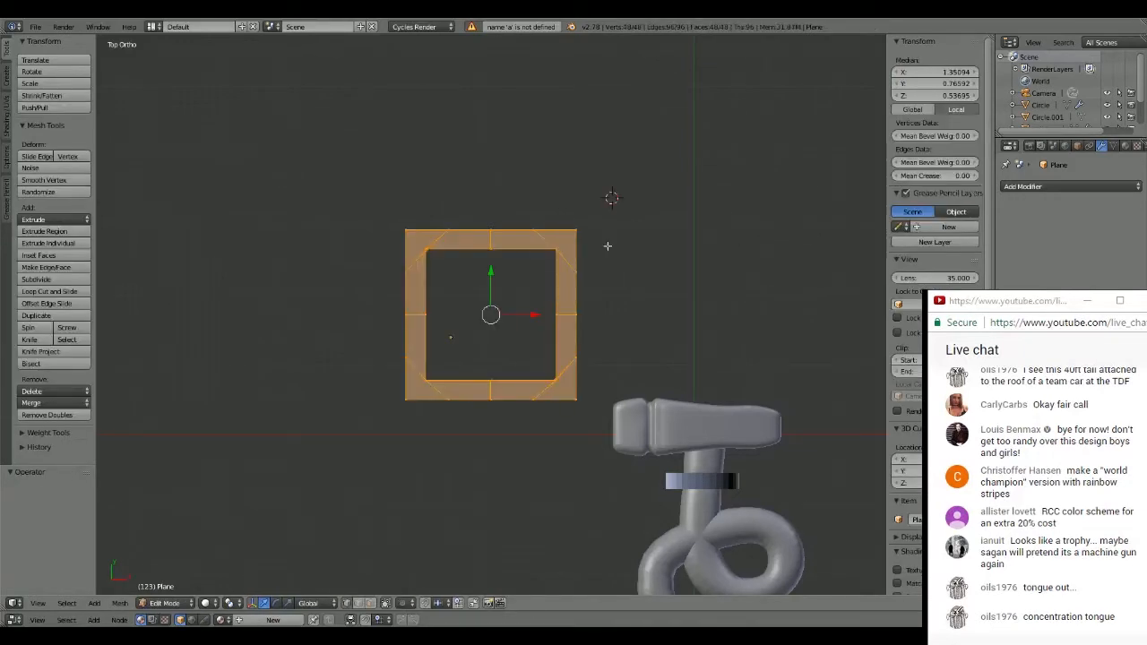
# - Rotate the whole frame exactly 90° around the global Y axis
pyautogui.write('ry90')
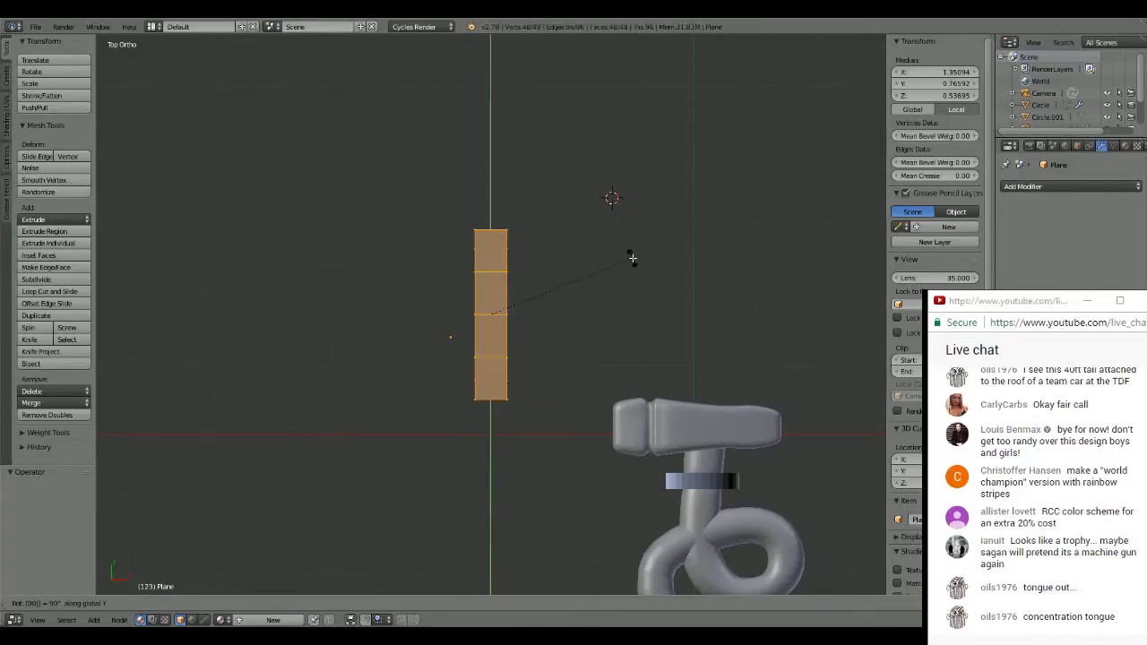
pyautogui.press('Return')
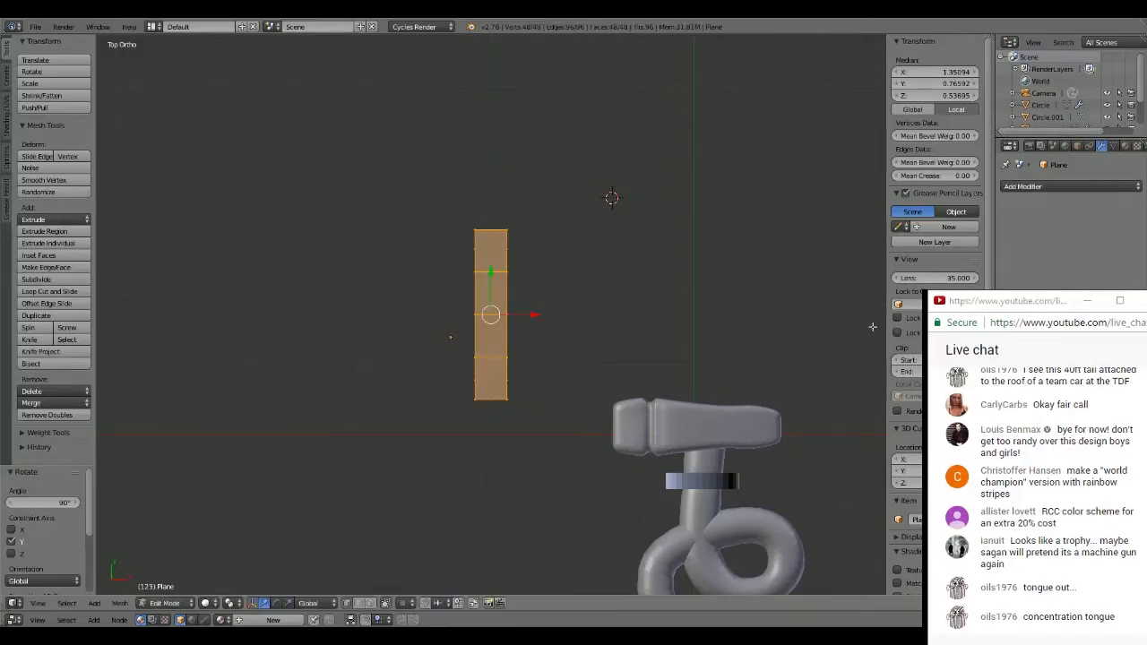
# - Move the frame about 2.27 along X and about -1.56 along Y so it sits around the hammer head
pyautogui.press('g')
pyautogui.press('x')
pyautogui.click(667, 339)
pyautogui.press('g')
pyautogui.press('y')
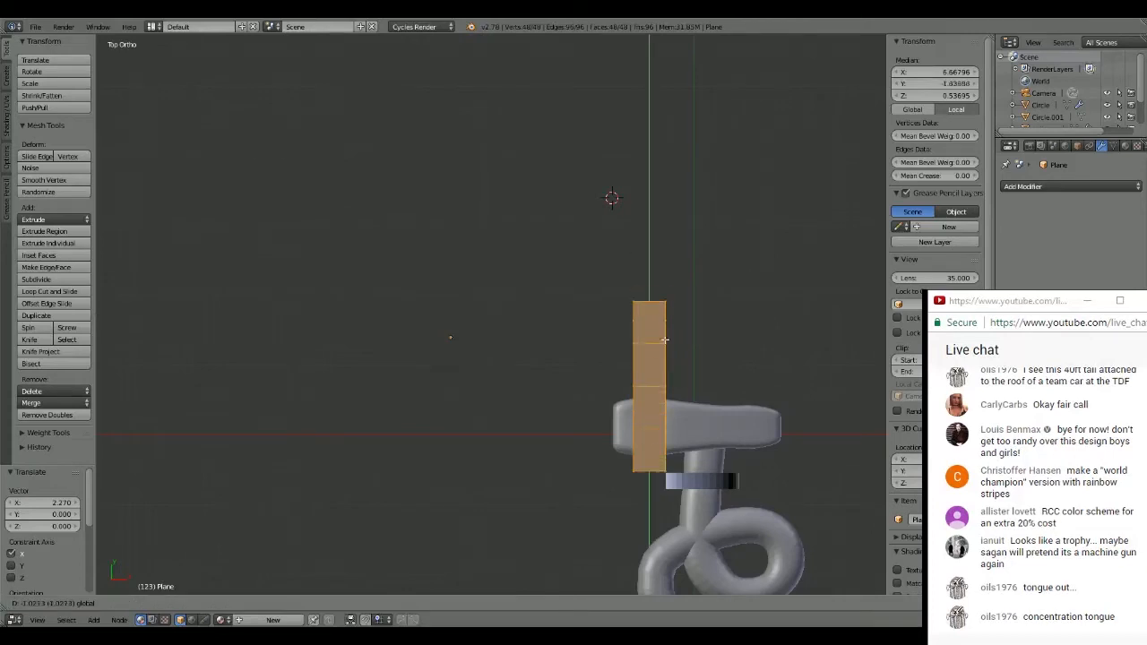
pyautogui.click(657, 377)
# - Scale the frame down uniformly by about 0.51 to bring it closer to the hammer head's size
pyautogui.moveTo(657, 378); pyautogui.dragTo(798, 282, button='middle')
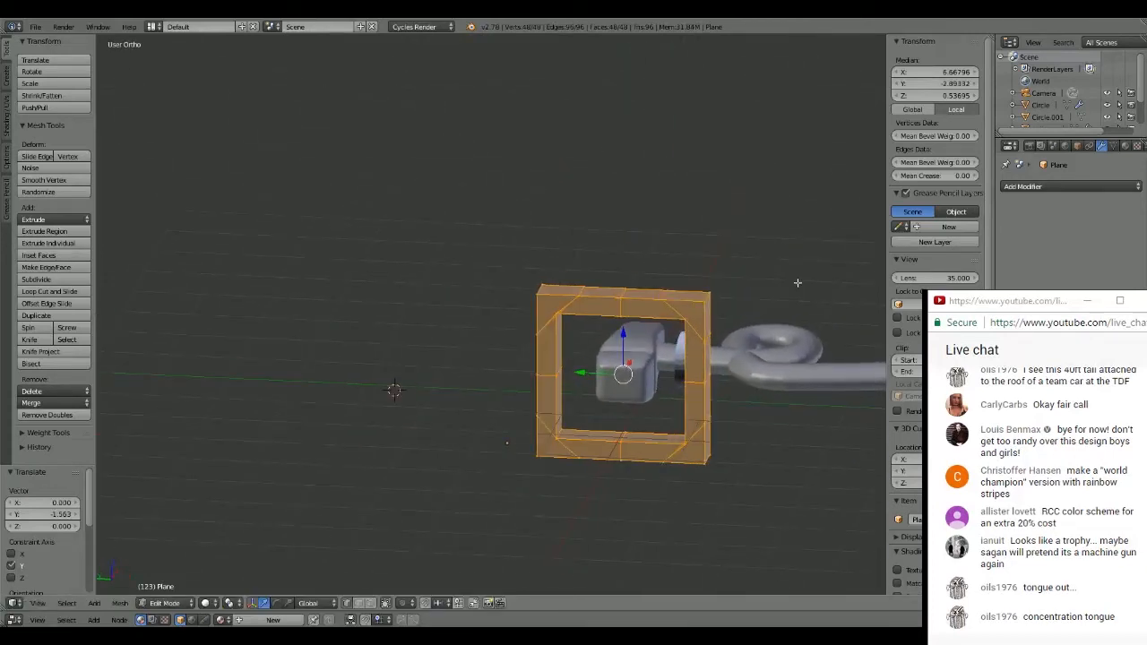
pyautogui.press('s')
pyautogui.click(720, 330)
pyautogui.moveTo(719, 330); pyautogui.dragTo(616, 388, button='middle')
pyautogui.press('KP_7')
pyautogui.scroll(4, 732, 425)
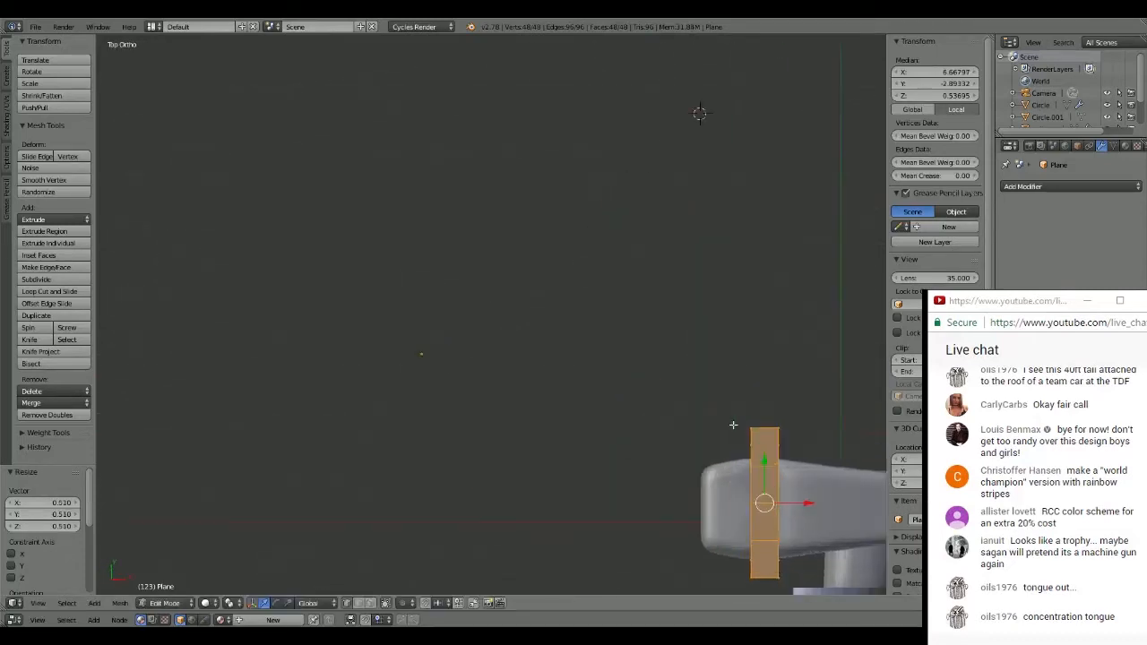
# - Scale the frame down by a further factor of about 0.81 in the top view
pyautogui.keyDown('shift'); pyautogui.moveTo(731, 372); pyautogui.dragTo(429, 166, button='middle'); pyautogui.keyUp('shift')
pyautogui.scroll(2, 456, 192)
pyautogui.scroll(1, 456, 193)
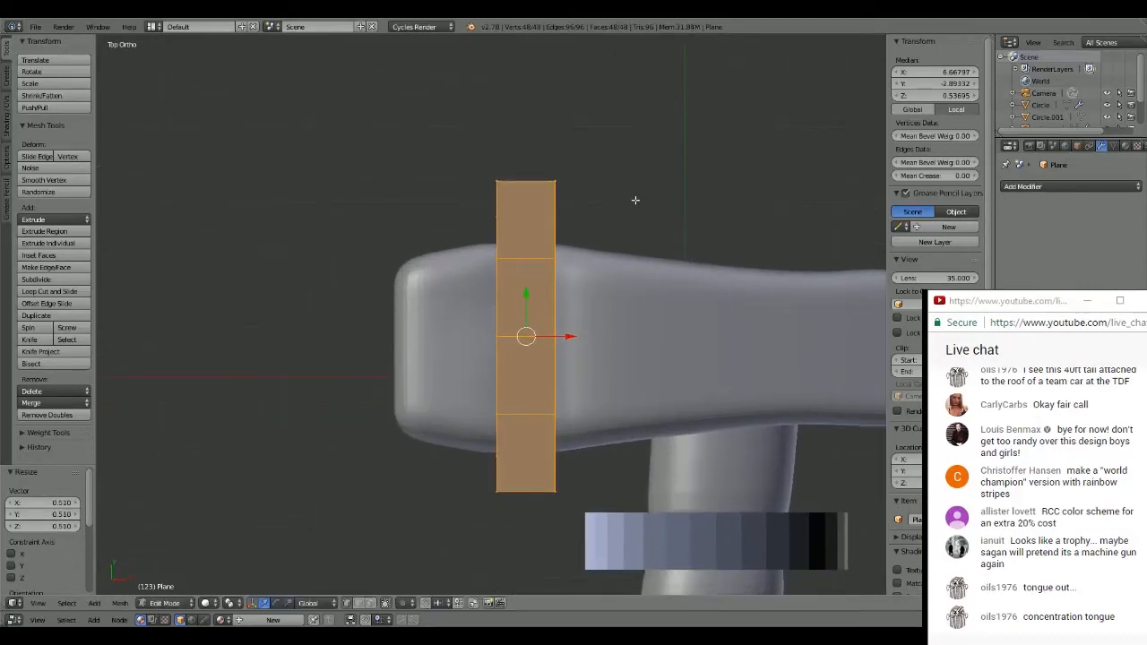
pyautogui.press('s')
pyautogui.click(644, 216)
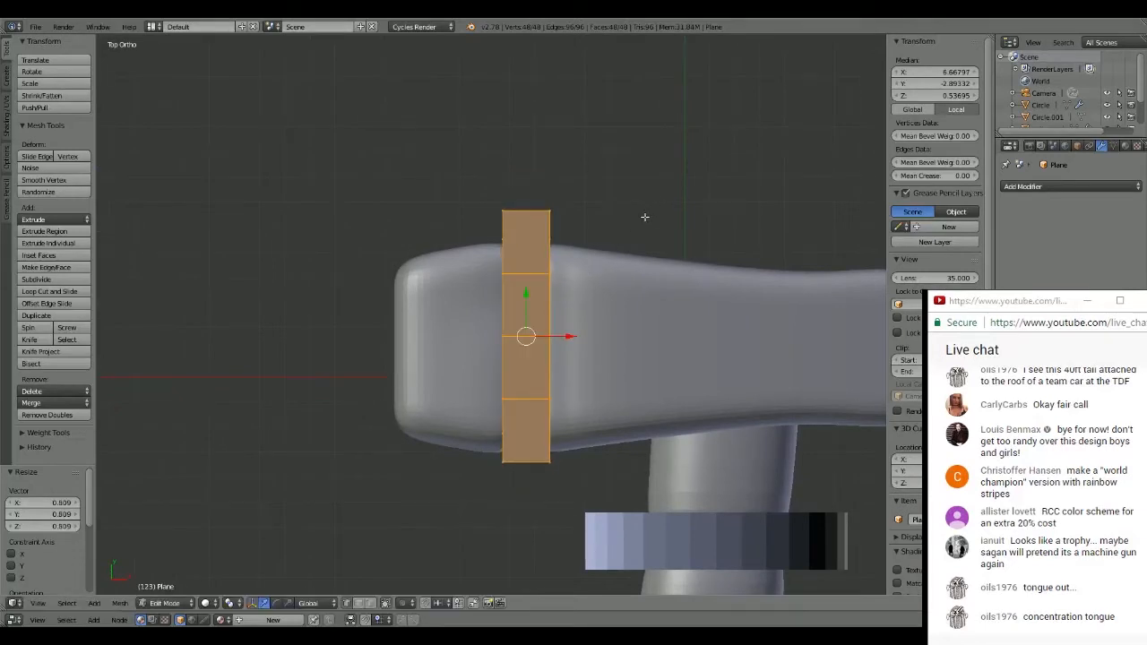
# - Shift the frame about -0.03 along Y and scale it by about 0.92 to fit tightly around the head
pyautogui.moveTo(526, 291); pyautogui.dragTo(527, 297)
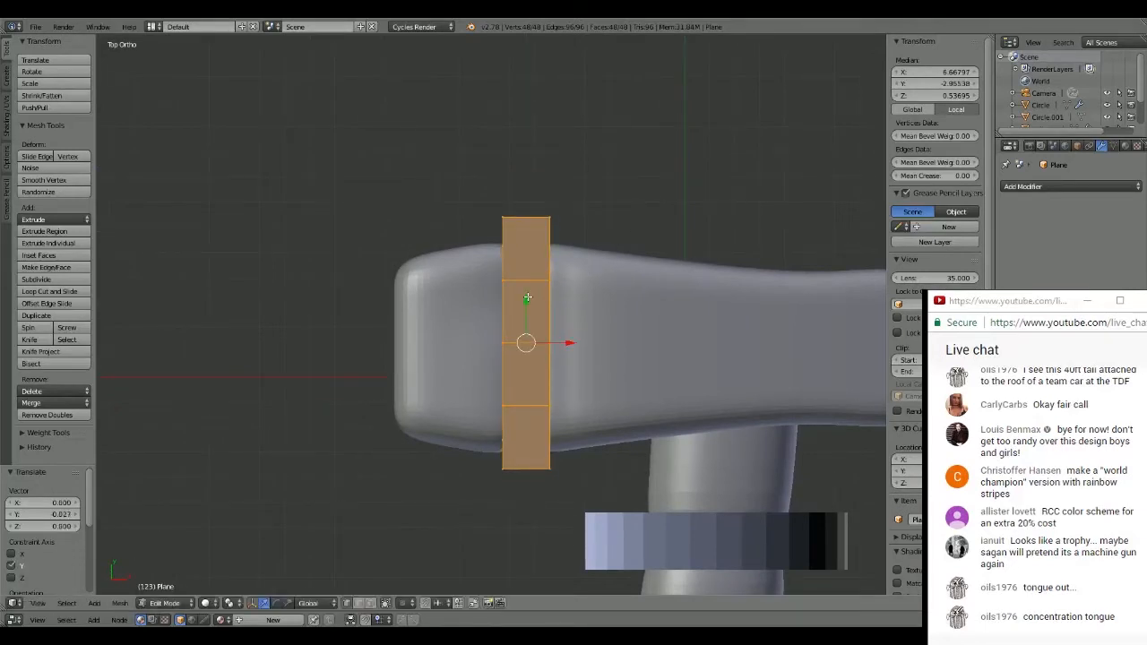
pyautogui.press('s')
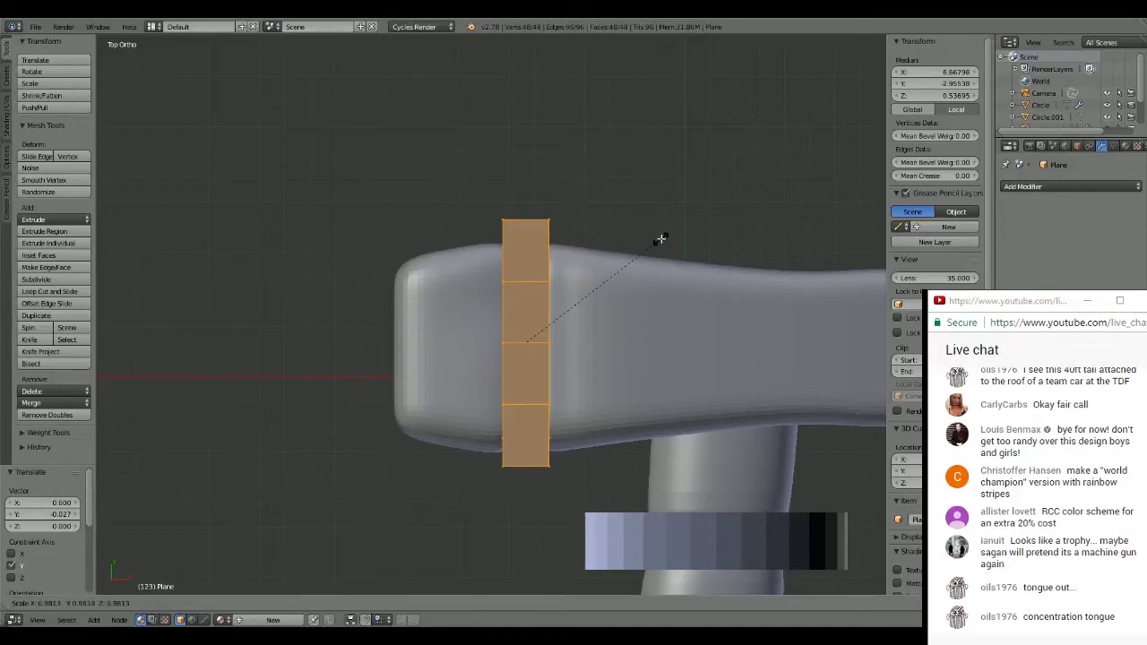
pyautogui.click(653, 247)
pyautogui.moveTo(653, 247); pyautogui.dragTo(683, 622, button='middle')
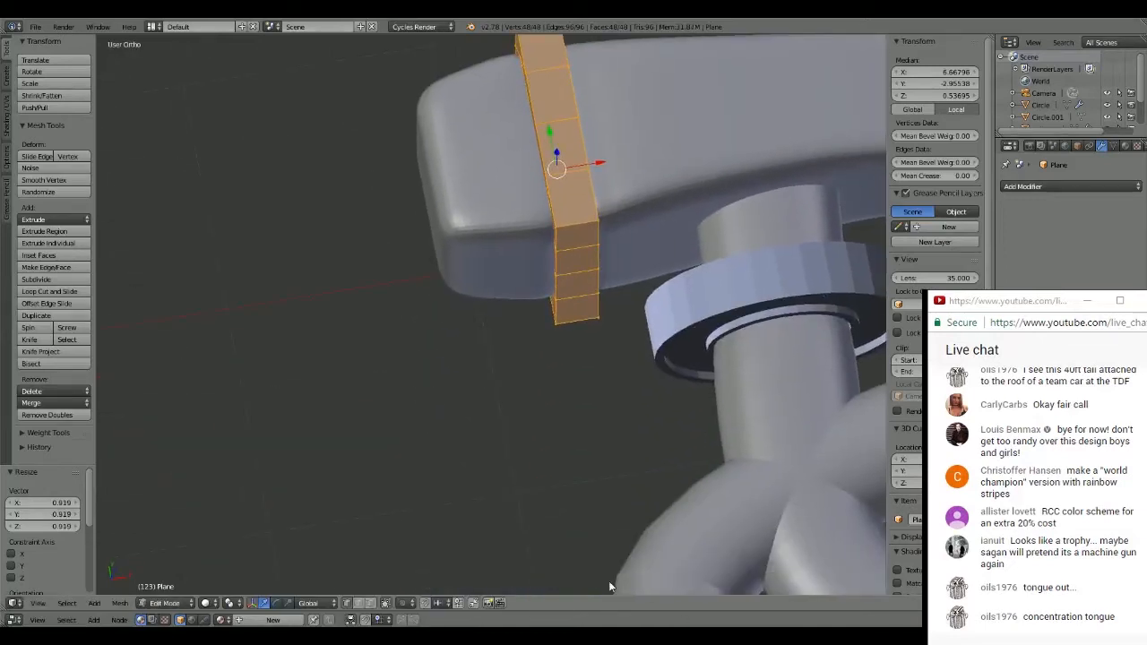
pyautogui.moveTo(608, 581); pyautogui.dragTo(483, 444, button='middle')
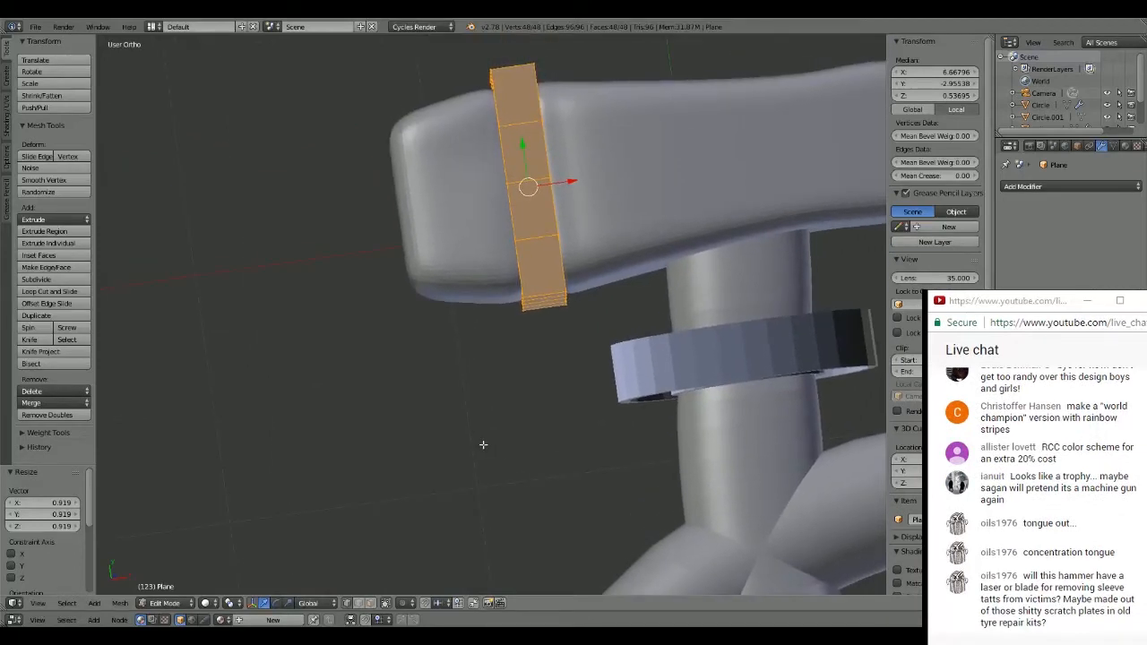
pyautogui.moveTo(483, 445); pyautogui.dragTo(597, 422, button='middle')
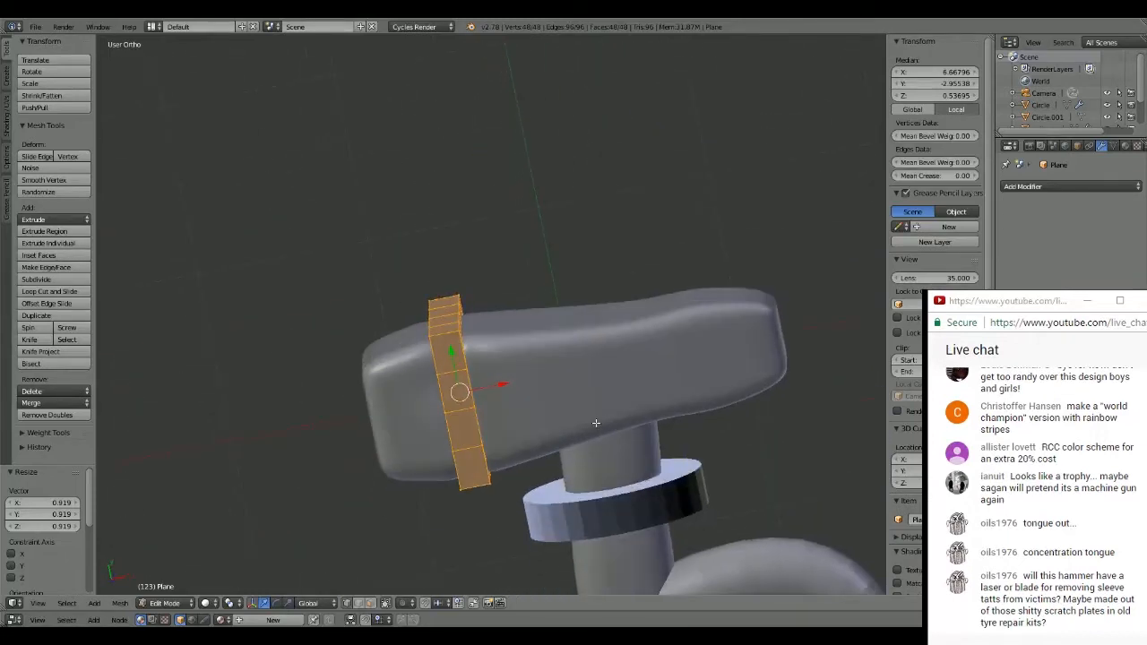
# - Deselect the frame's mesh and save the file over the existing version
pyautogui.press('a')
pyautogui.scroll(-4, 589, 339)
pyautogui.keyDown('shift'); pyautogui.moveTo(587, 351); pyautogui.dragTo(588, 199, button='middle'); pyautogui.keyUp('shift')
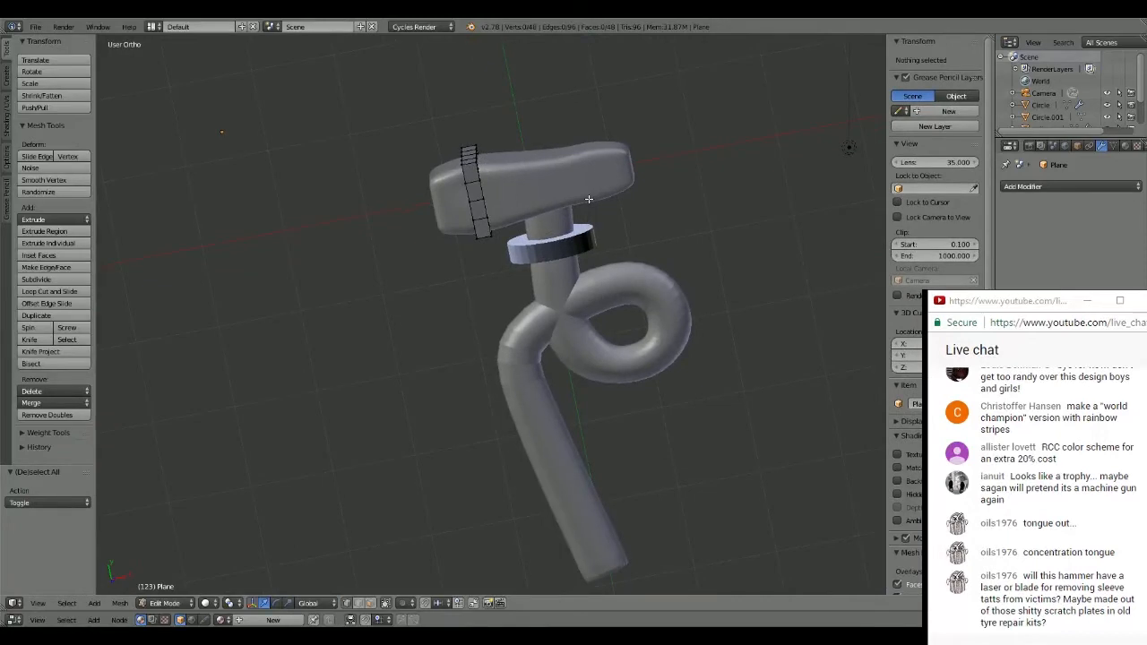
pyautogui.hotkey('ctrl', 's')
pyautogui.click(587, 202)
# - Examine the overall hammer from angled, side and top views to judge the frame's fit around the head
pyautogui.keyDown('shift'); pyautogui.moveTo(522, 153); pyautogui.dragTo(448, 208, button='middle'); pyautogui.keyUp('shift')
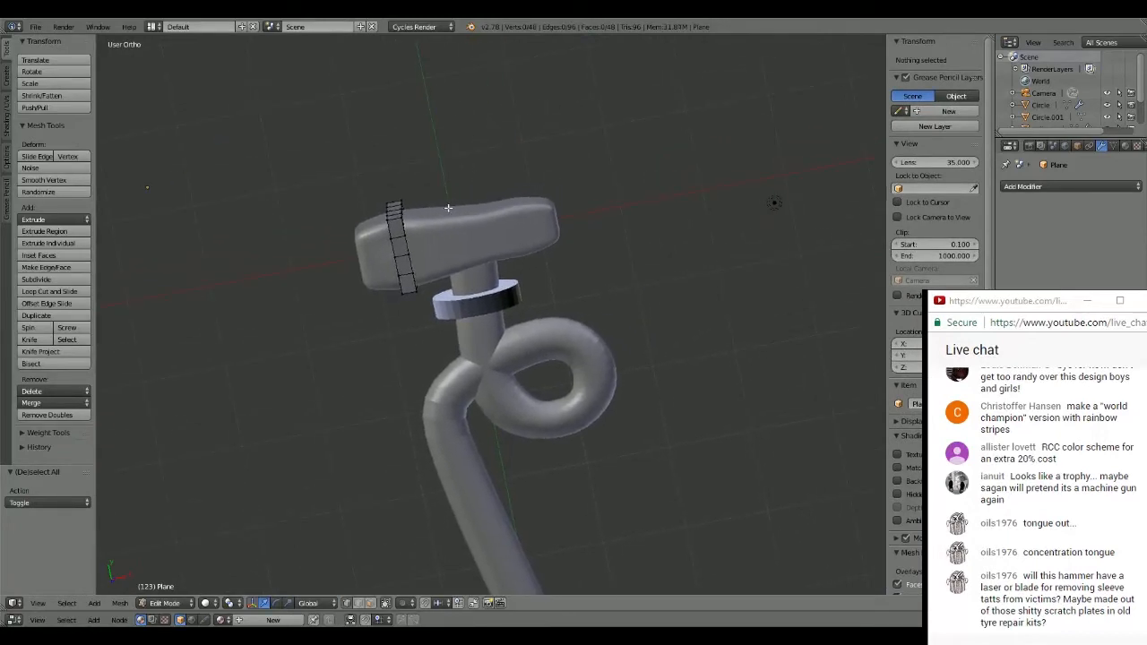
pyautogui.moveTo(595, 255); pyautogui.dragTo(588, 248, button='middle')
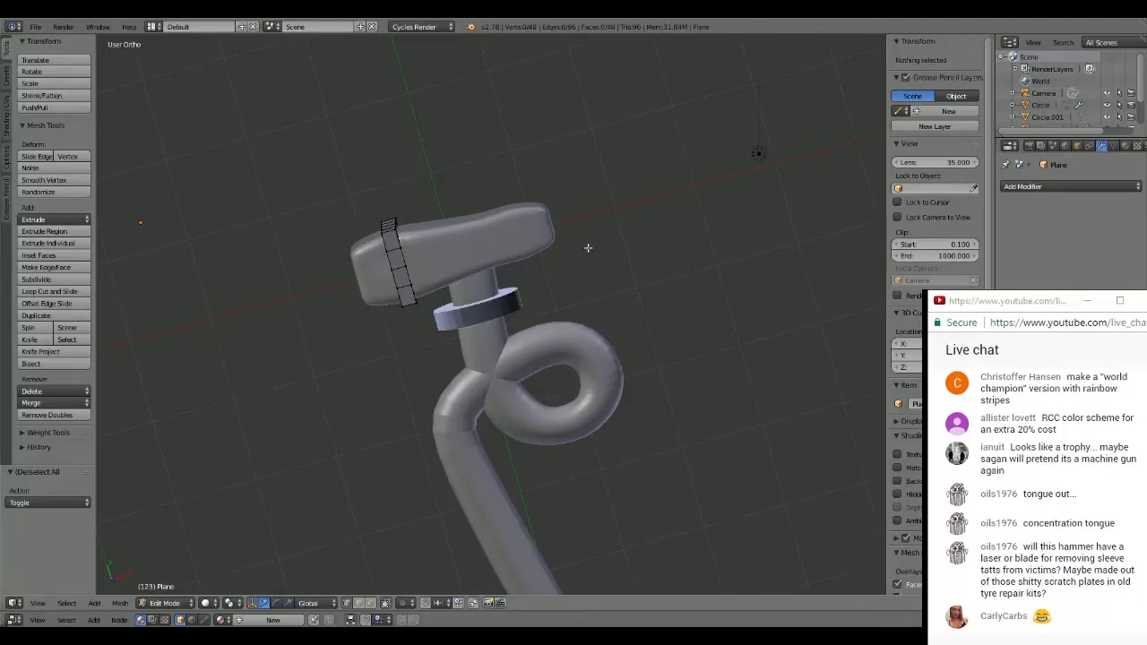
pyautogui.moveTo(588, 248); pyautogui.dragTo(588, 301, button='middle')
pyautogui.press('KP_7')
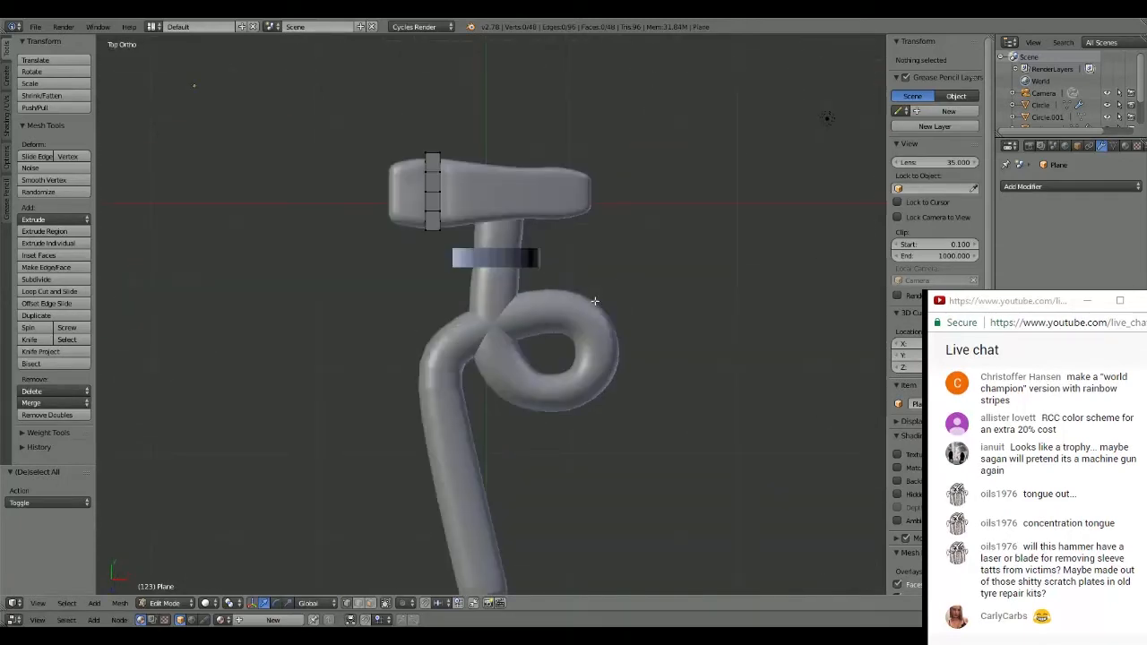
pyautogui.moveTo(595, 301); pyautogui.dragTo(478, 221, button='middle')
pyautogui.press('KP_7')
pyautogui.press('KP_3')
pyautogui.press('KP_7')
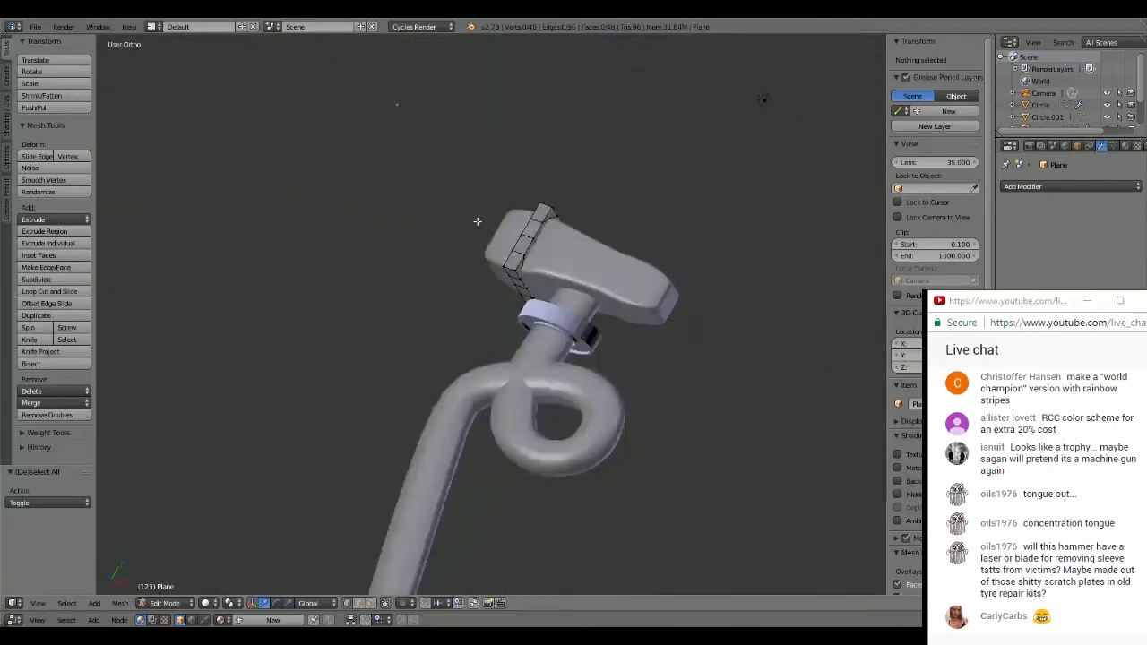
pyautogui.press('KP_3')
pyautogui.press('KP_7')
# - Inspect the head, neck ring and looped handle close up from above and at an angle
pyautogui.scroll(4, 543, 403)
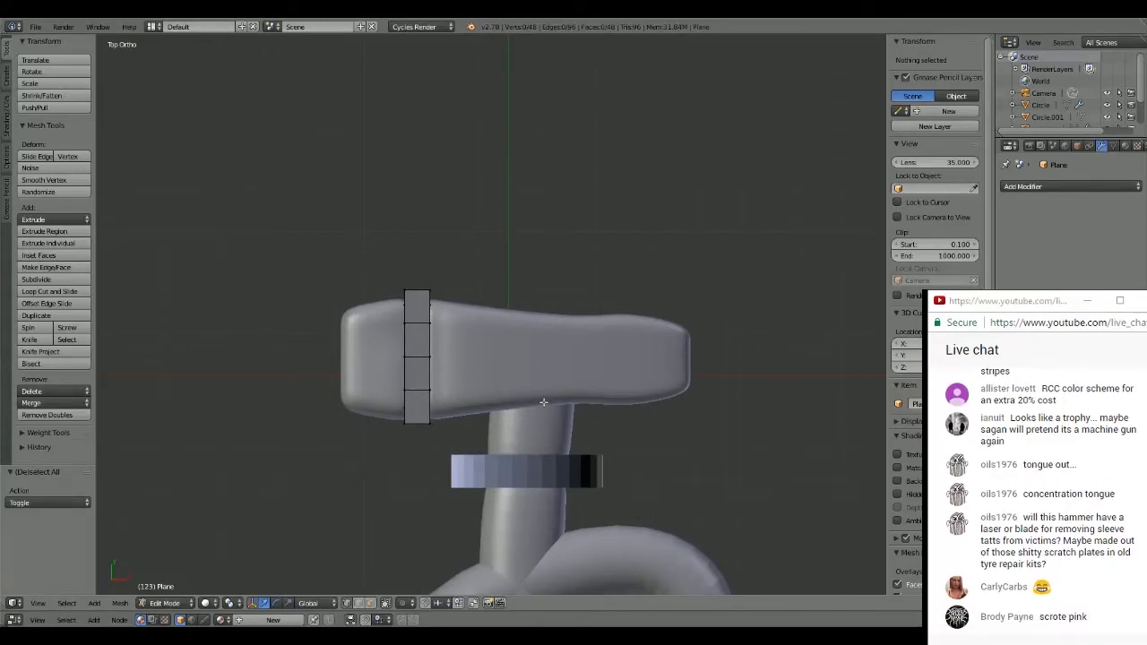
pyautogui.keyDown('shift'); pyautogui.moveTo(543, 402); pyautogui.dragTo(474, 251, button='middle'); pyautogui.keyUp('shift')
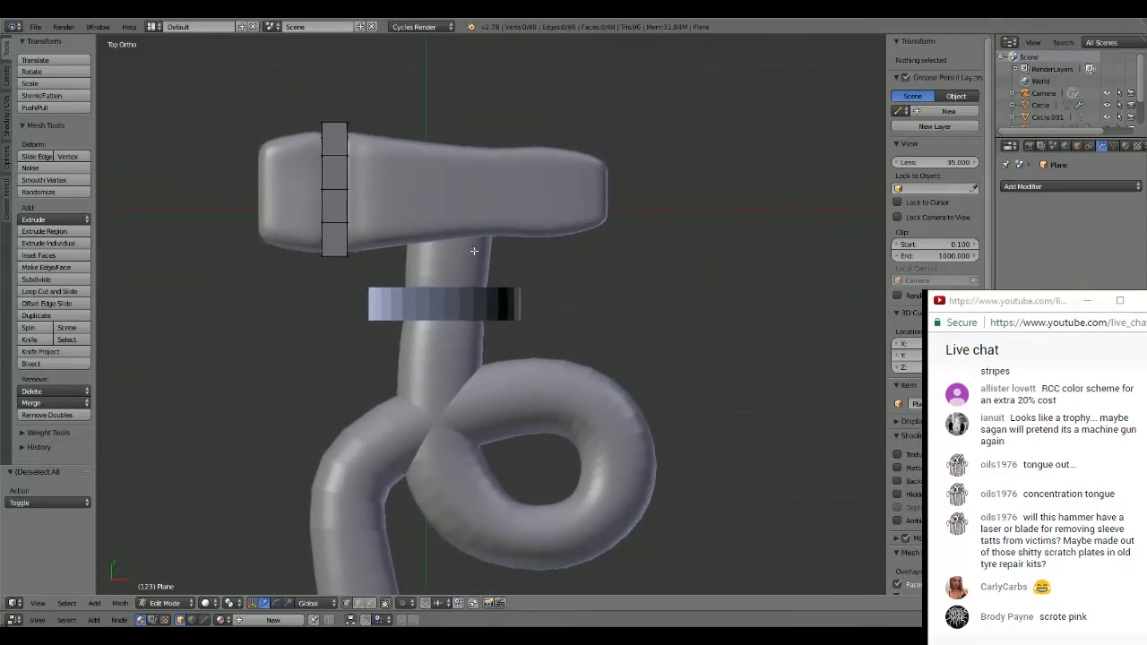
pyautogui.keyDown('shift'); pyautogui.moveTo(573, 424); pyautogui.dragTo(626, 312, button='middle'); pyautogui.keyUp('shift')
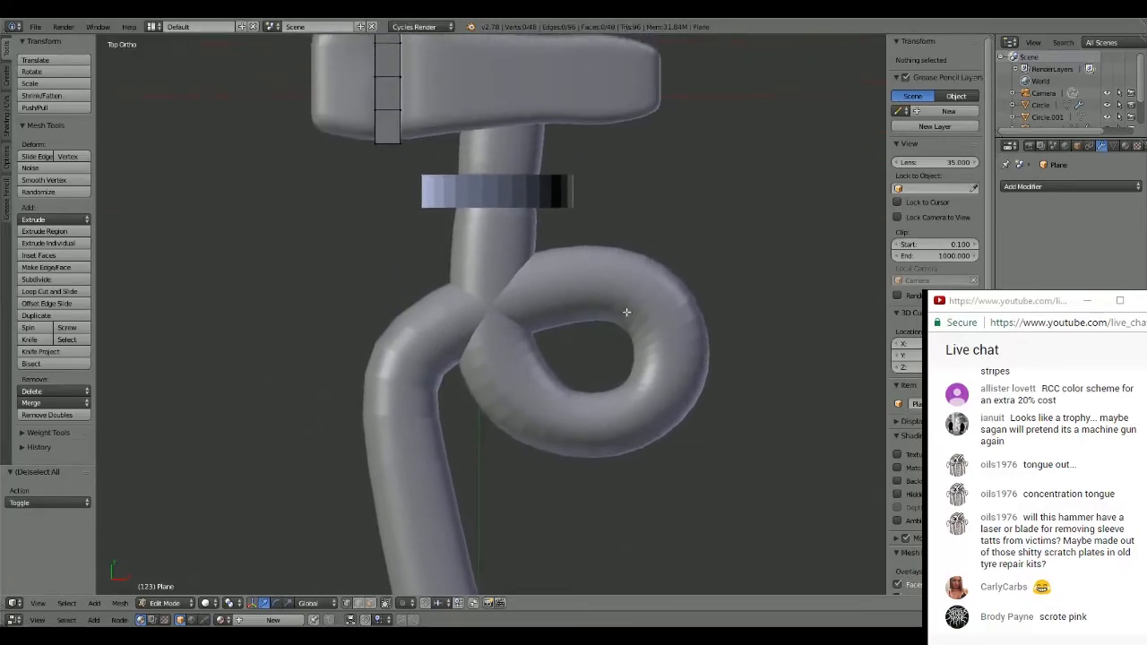
pyautogui.scroll(-4, 627, 312)
pyautogui.scroll(2, 606, 255)
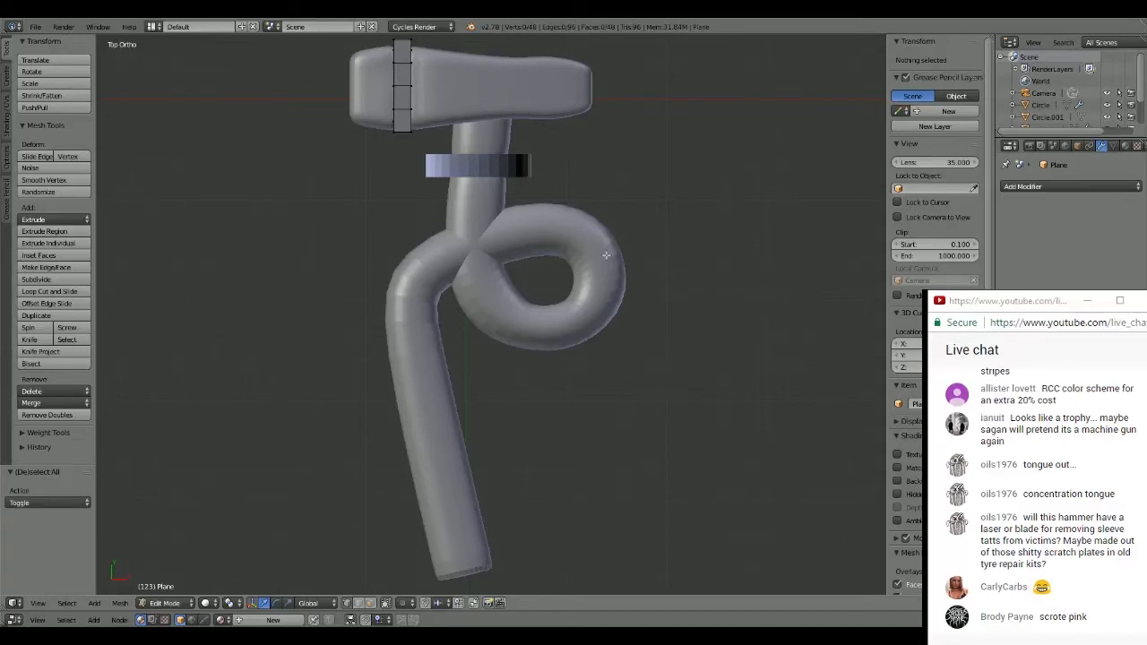
pyautogui.scroll(1, 607, 255)
pyautogui.scroll(-2, 530, 266)
pyautogui.keyDown('shift'); pyautogui.moveTo(524, 205); pyautogui.dragTo(538, 291, button='middle'); pyautogui.keyUp('shift')
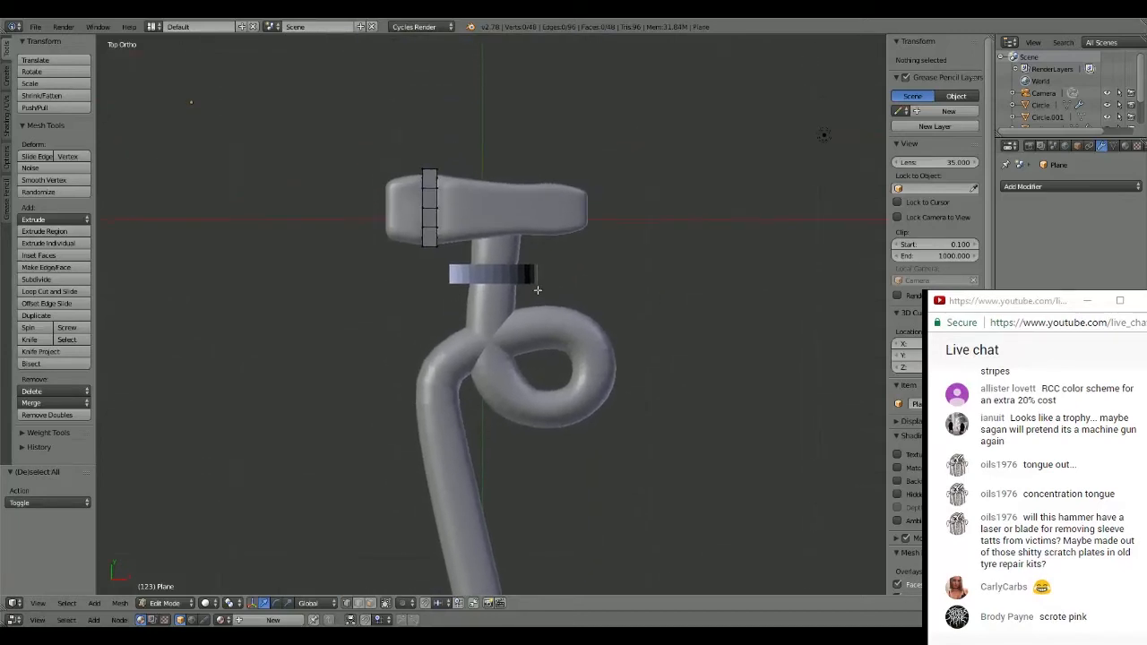
pyautogui.scroll(4, 538, 290)
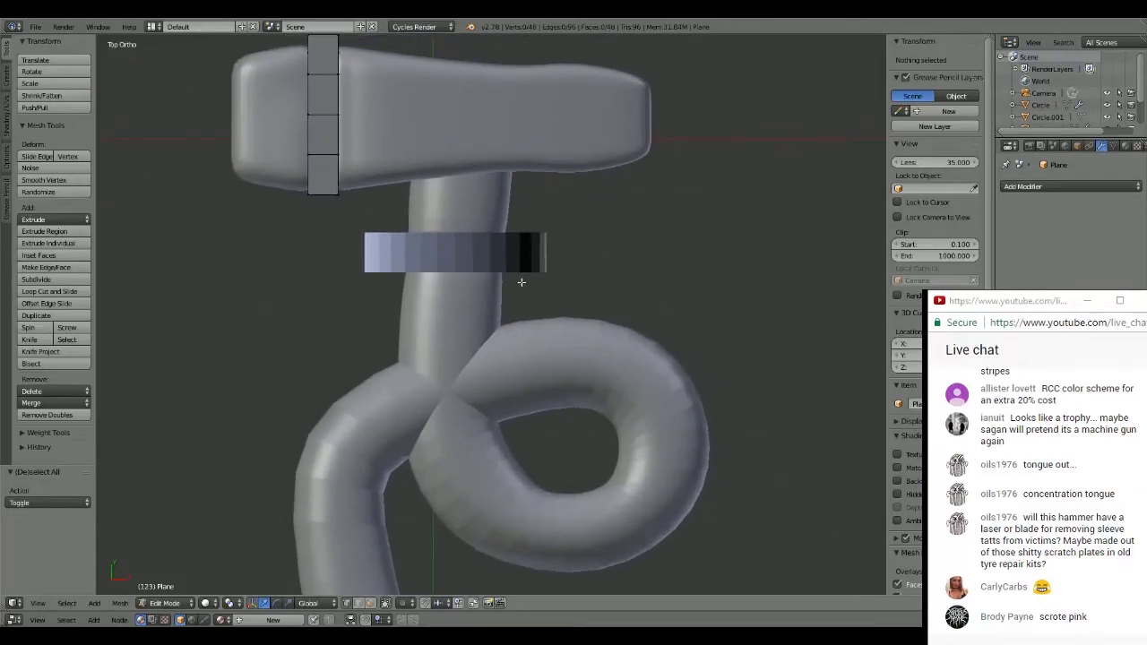
pyautogui.moveTo(520, 281); pyautogui.dragTo(492, 264, button='middle')
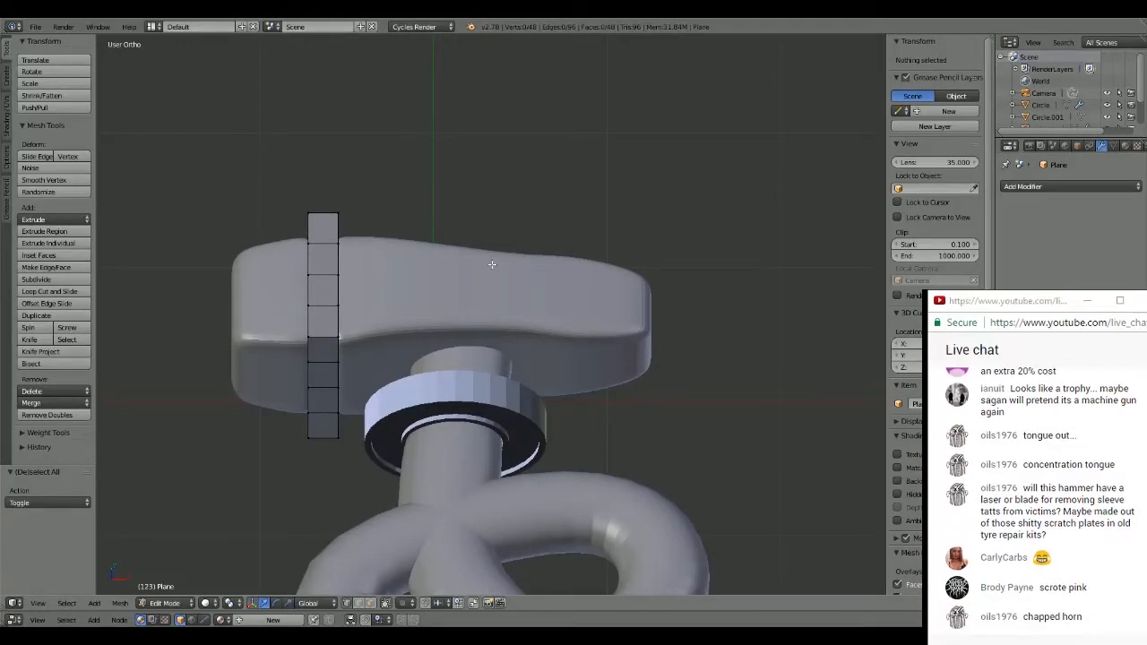
pyautogui.moveTo(492, 264); pyautogui.dragTo(520, 315, button='middle')
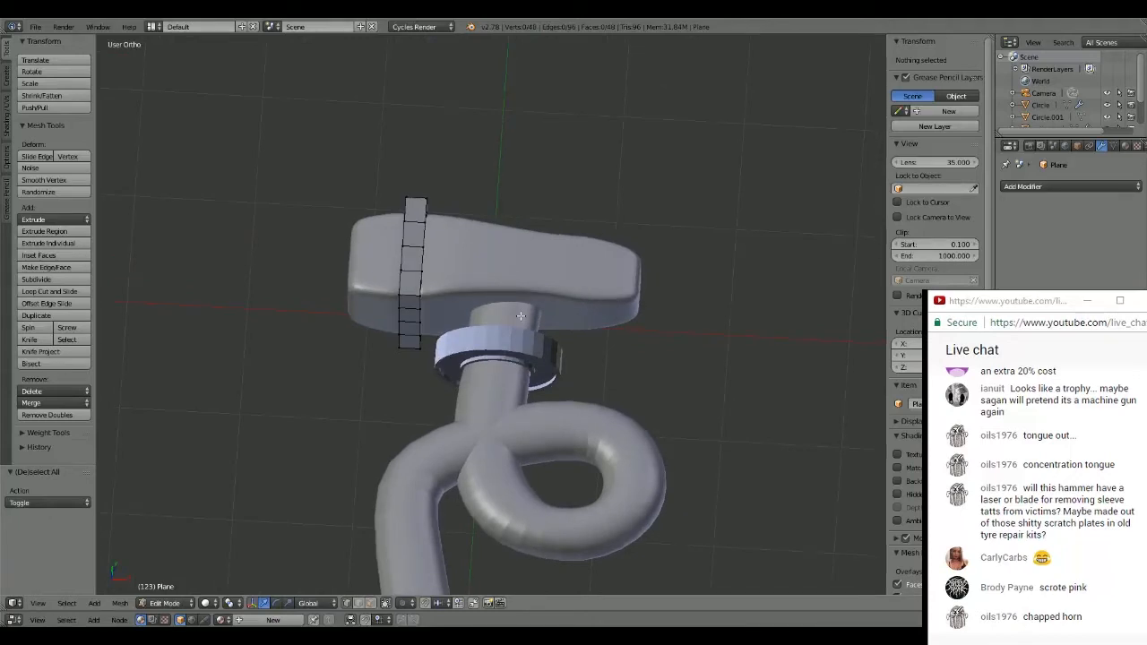
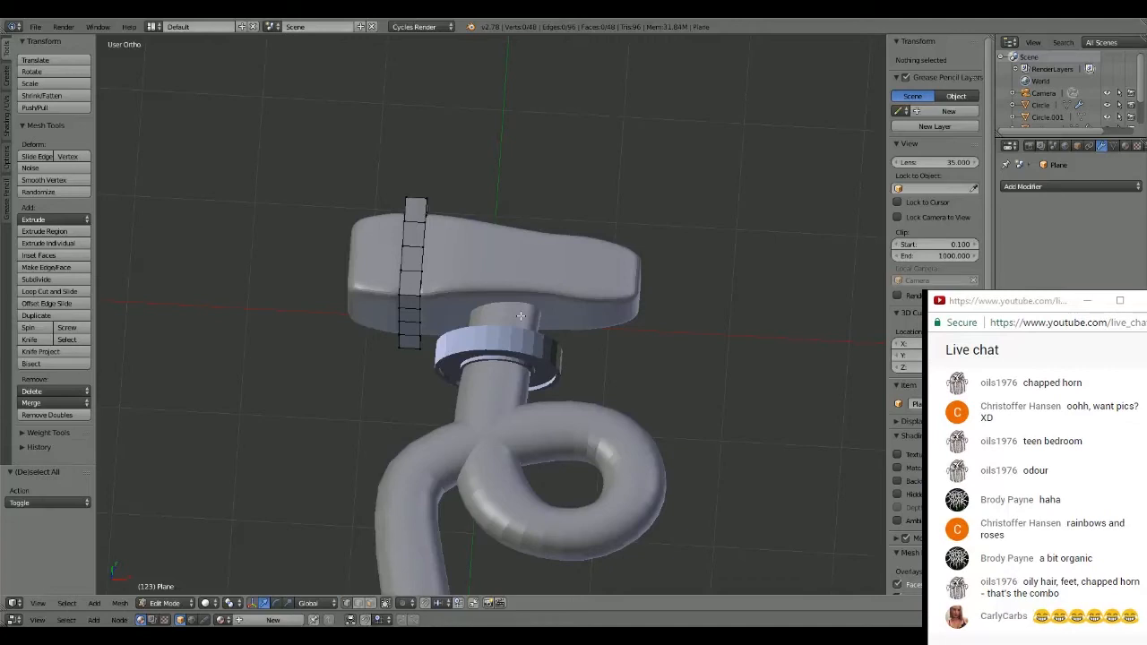
# - Examine the whole hammer, then the head, square frame, neck ring and looped handle close up from several angles
pyautogui.scroll(-1, 540, 177)
pyautogui.scroll(1, 539, 177)
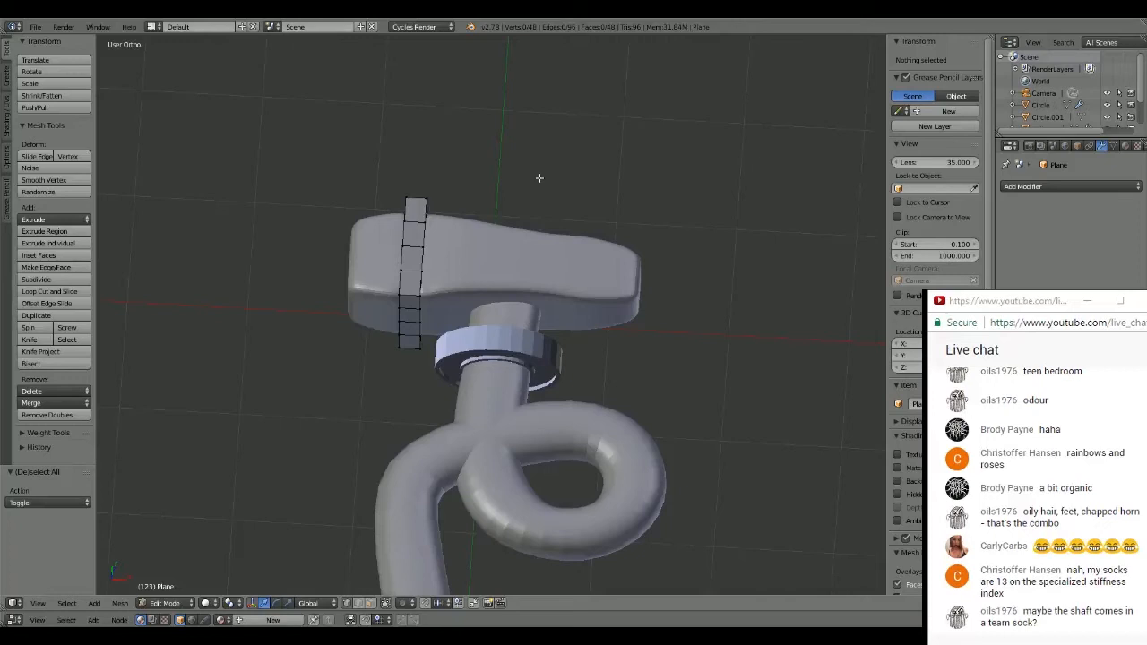
pyautogui.scroll(-1, 594, 195)
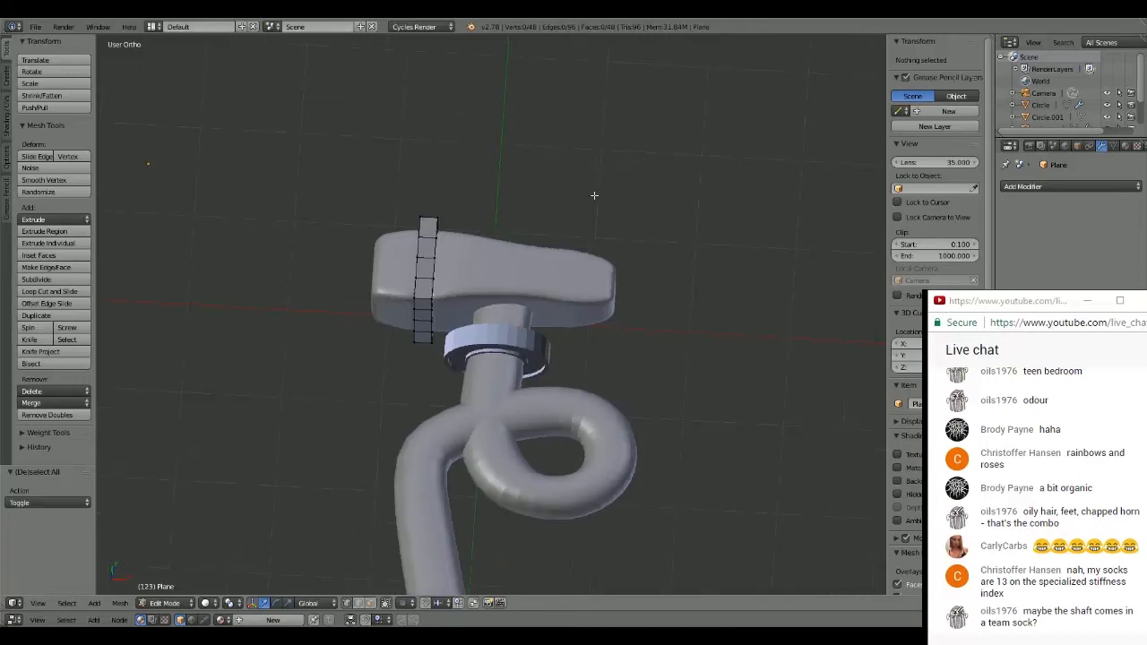
pyautogui.moveTo(594, 196); pyautogui.dragTo(598, 228, button='middle')
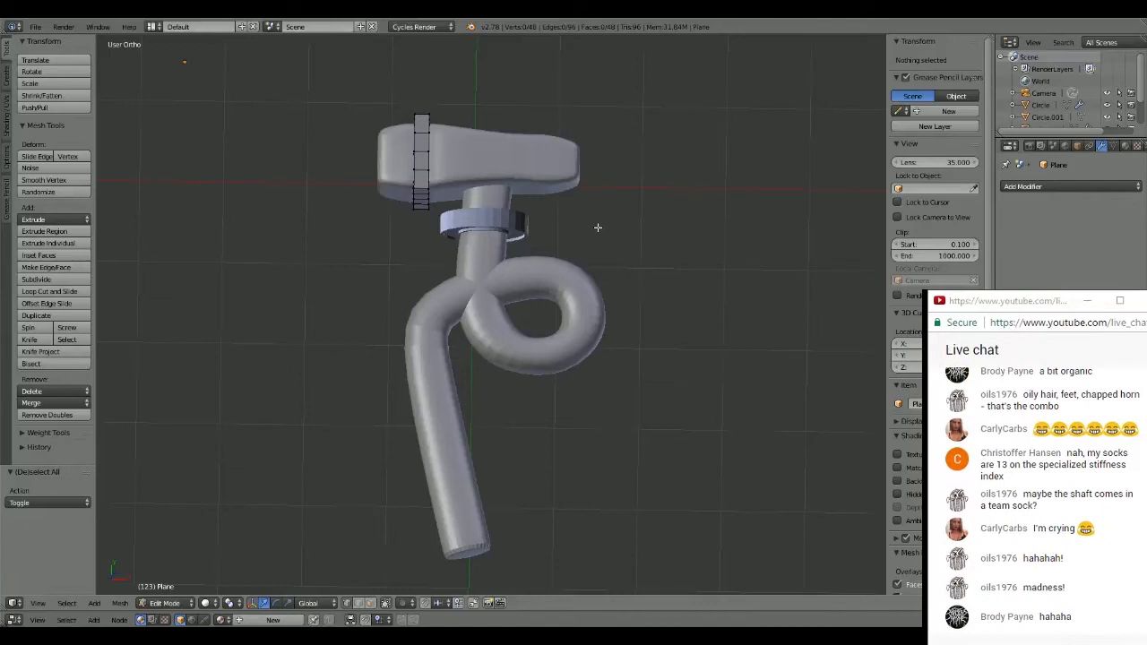
pyautogui.moveTo(597, 228); pyautogui.dragTo(581, 320, button='middle')
pyautogui.scroll(1, 539, 211)
pyautogui.scroll(2, 581, 320)
pyautogui.moveTo(455, 257); pyautogui.dragTo(456, 316, button='middle')
pyautogui.scroll(2, 432, 283)
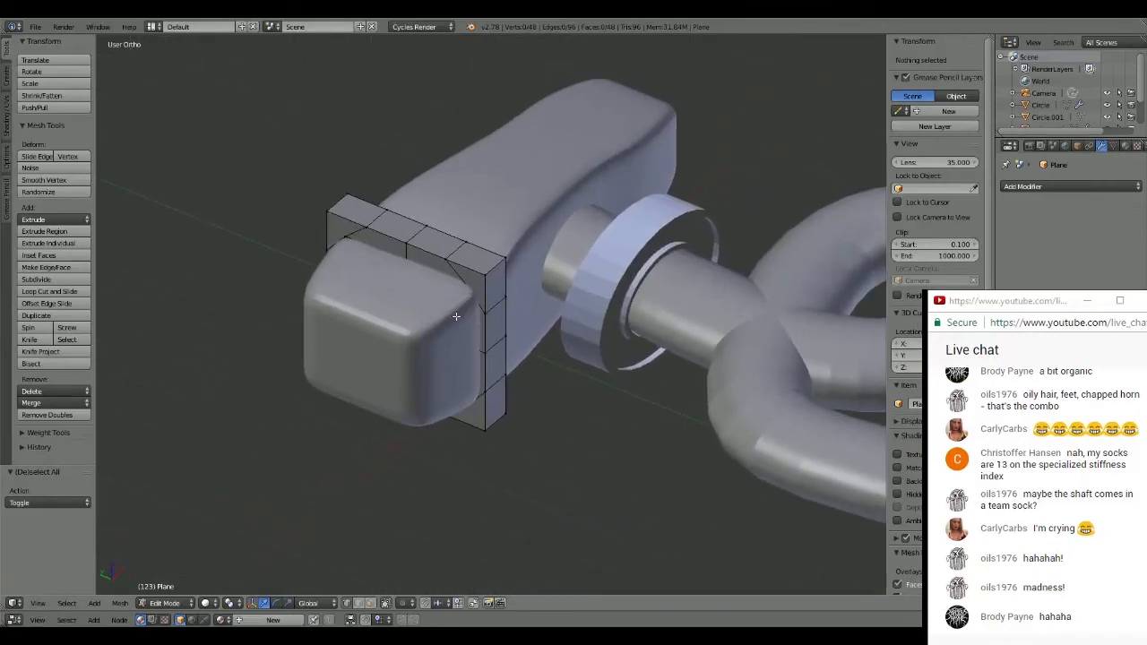
pyautogui.moveTo(509, 284); pyautogui.dragTo(476, 356, button='middle')
pyautogui.keyDown('shift'); pyautogui.moveTo(632, 306); pyautogui.dragTo(620, 330, button='middle'); pyautogui.keyUp('shift')
pyautogui.moveTo(620, 331); pyautogui.dragTo(649, 313, button='middle')
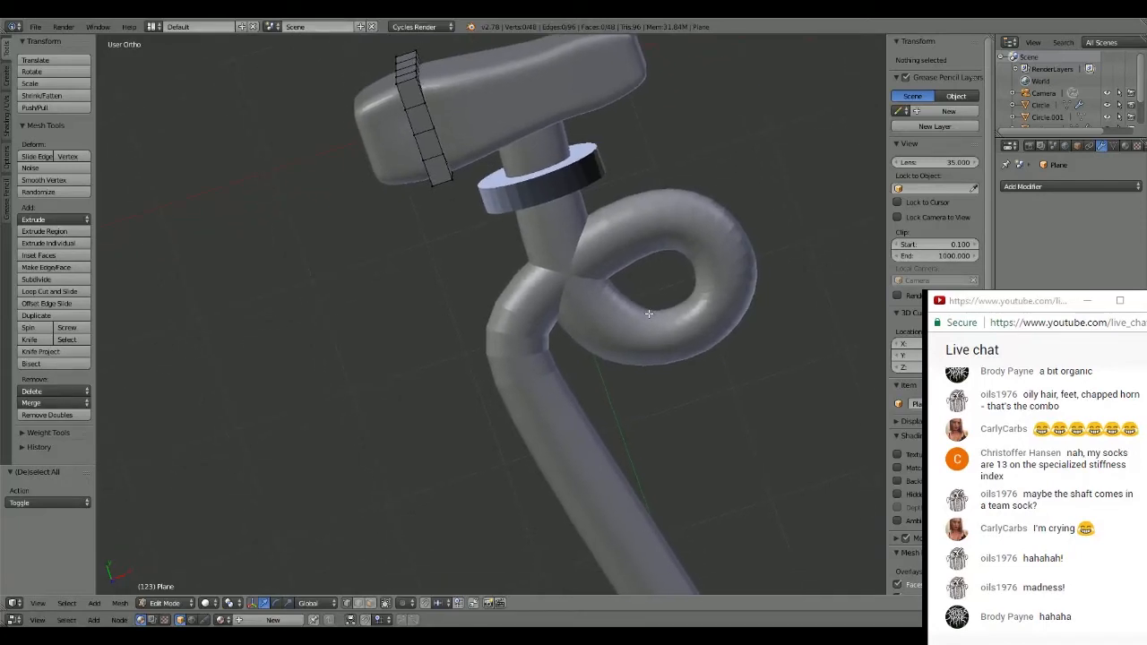
pyautogui.moveTo(649, 313); pyautogui.dragTo(579, 271, button='middle')
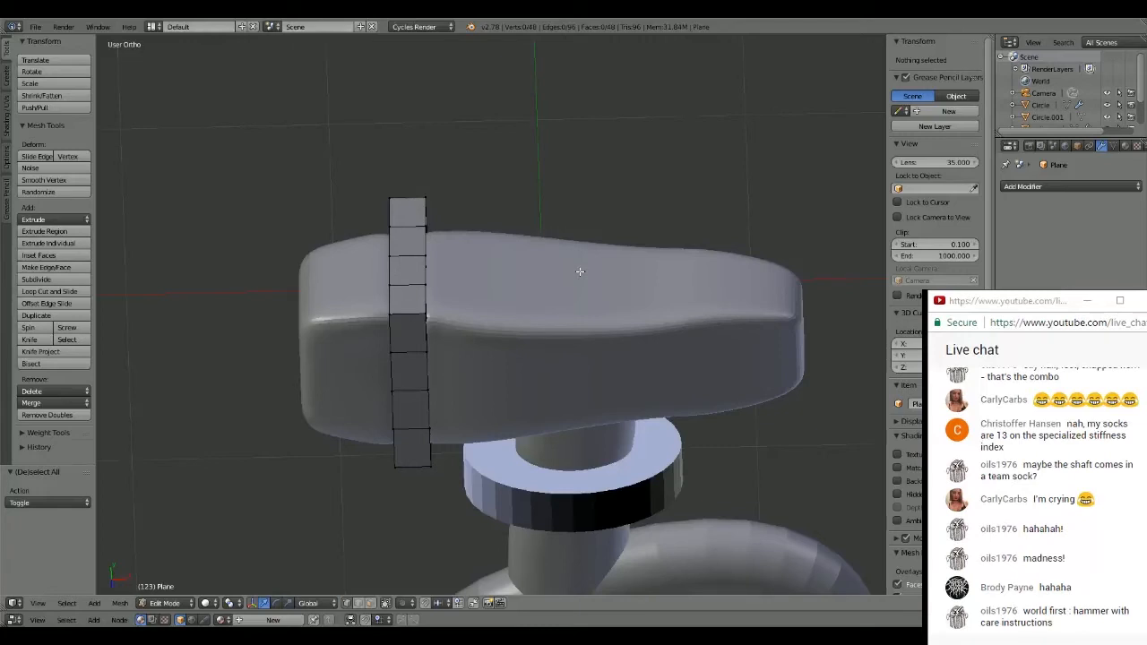
pyautogui.moveTo(579, 271); pyautogui.dragTo(676, 221, button='middle')
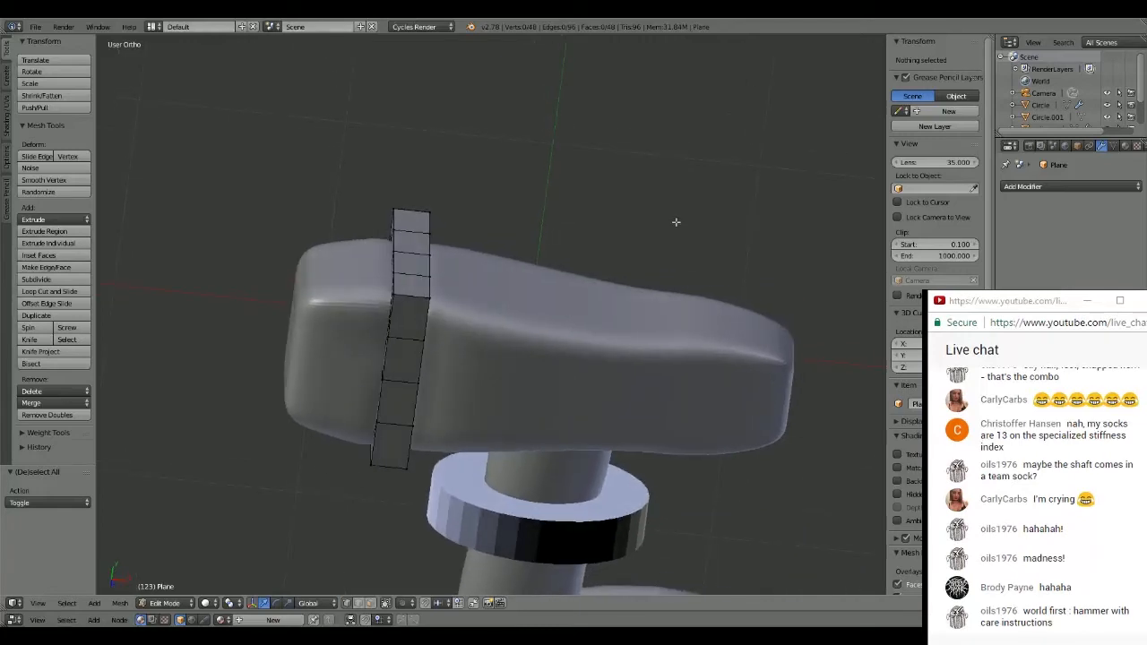
pyautogui.moveTo(583, 225); pyautogui.dragTo(583, 245, button='middle')
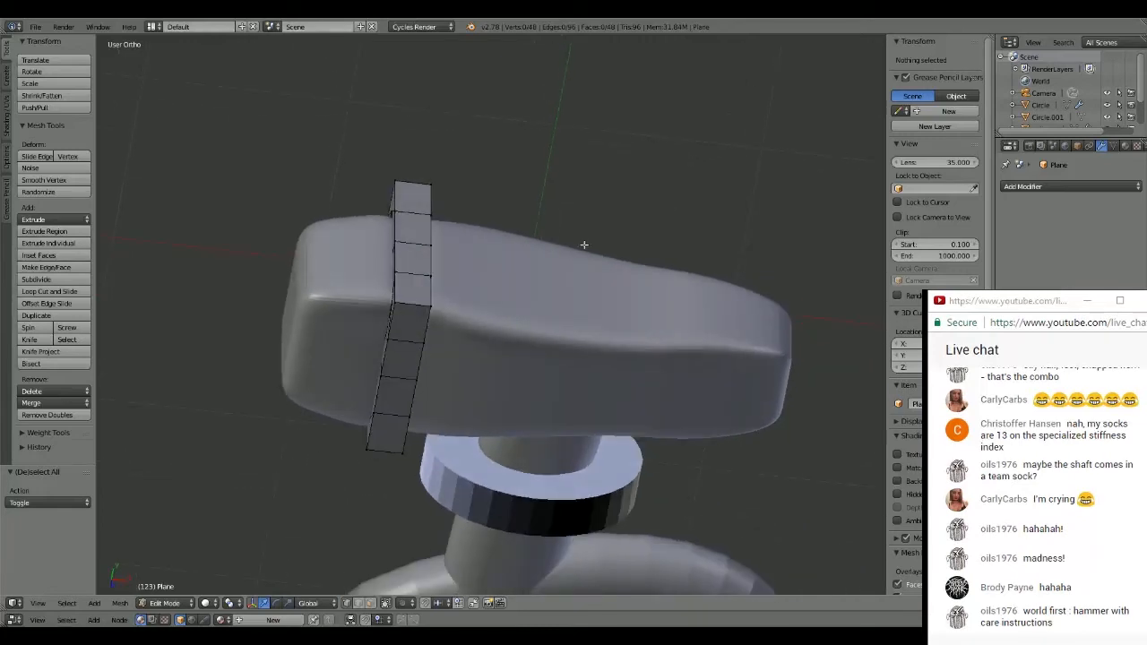
# - Leave the frame's Edit Mode and add a cube beyond the head's side opposite the handle, scaled to about 0.27
pyautogui.press('KP_7')
pyautogui.scroll(-1, 586, 207)
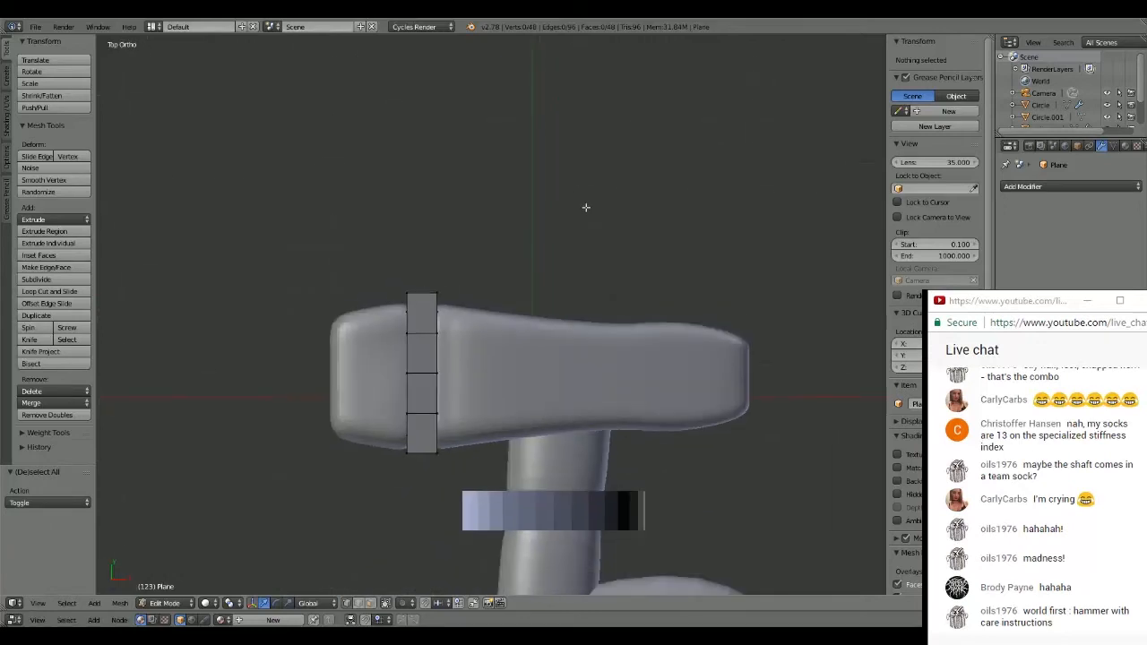
pyautogui.moveTo(604, 256)
pyautogui.keyDown('shift'); pyautogui.mouseDown(button='middle')
pyautogui.moveTo(578, 246)
pyautogui.moveTo(587, 249)
pyautogui.mouseUp(button='middle'); pyautogui.keyUp('shift')
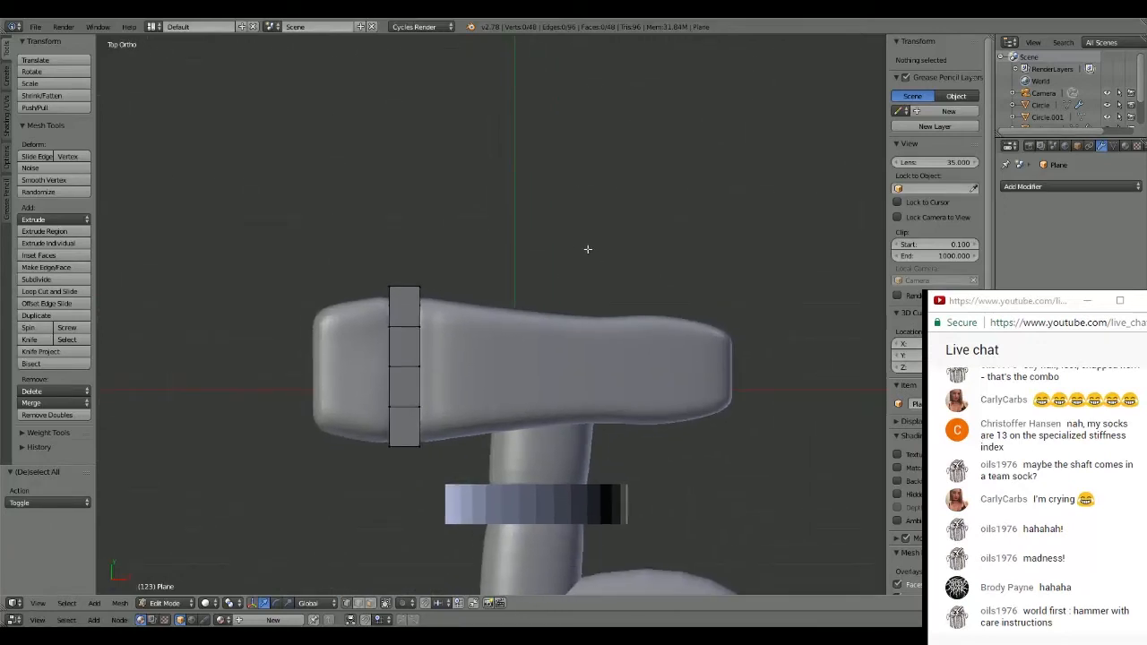
pyautogui.click(619, 246)
pyautogui.press('Tab')
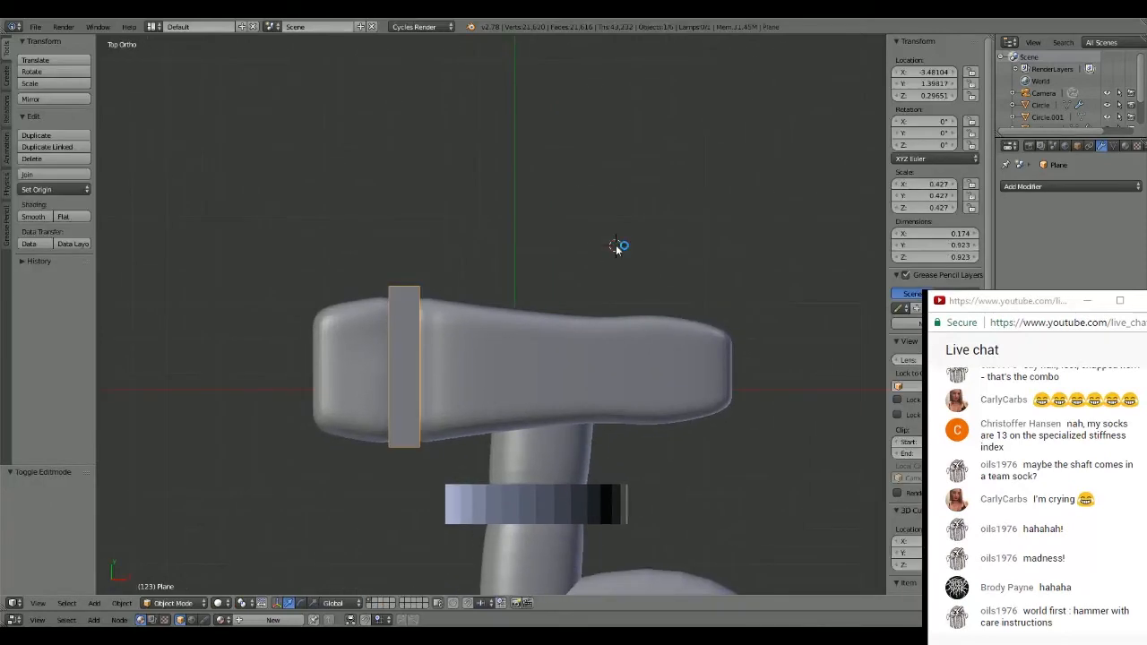
pyautogui.press('a')
pyautogui.hotkey('shift', 'a')
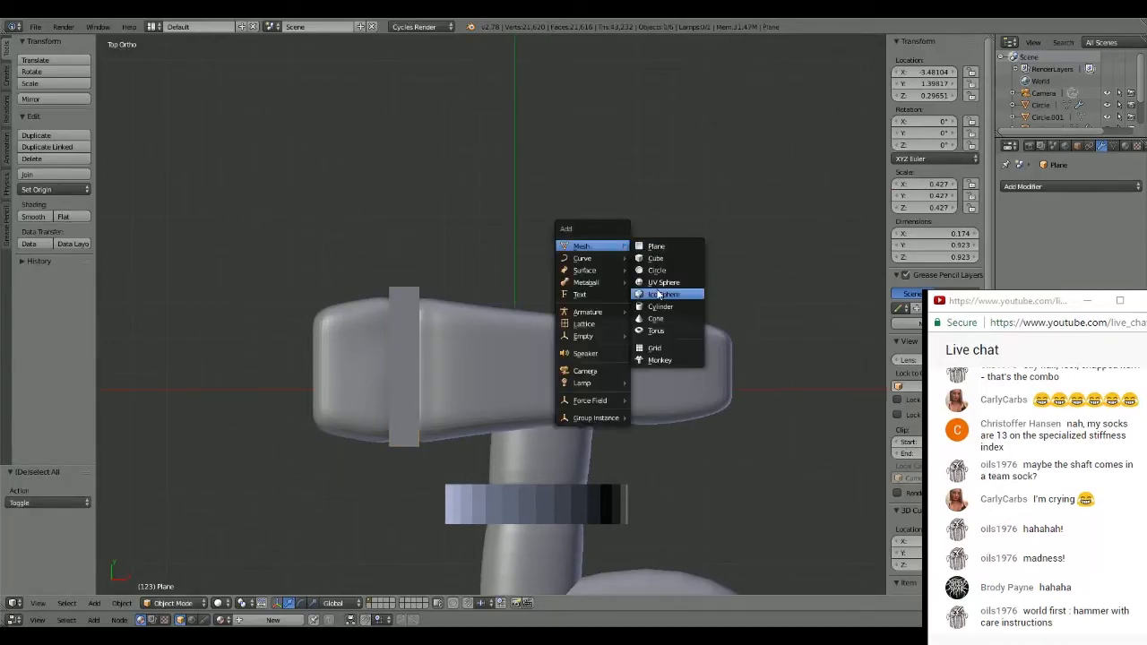
pyautogui.click(659, 259)
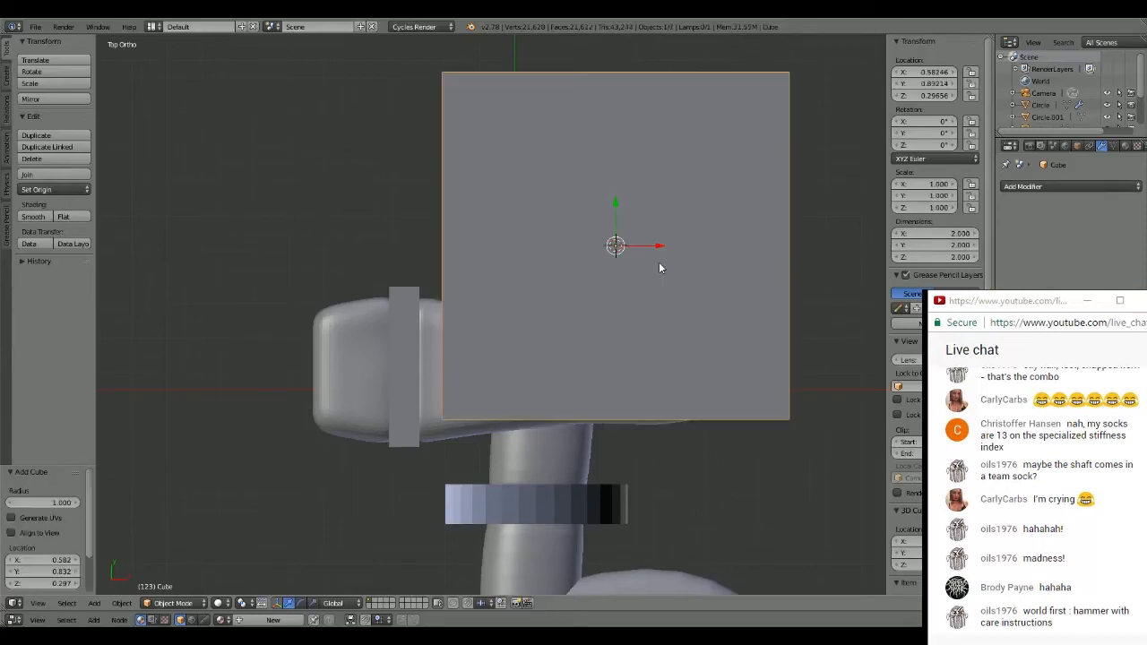
pyautogui.press('s')
pyautogui.click(671, 240)
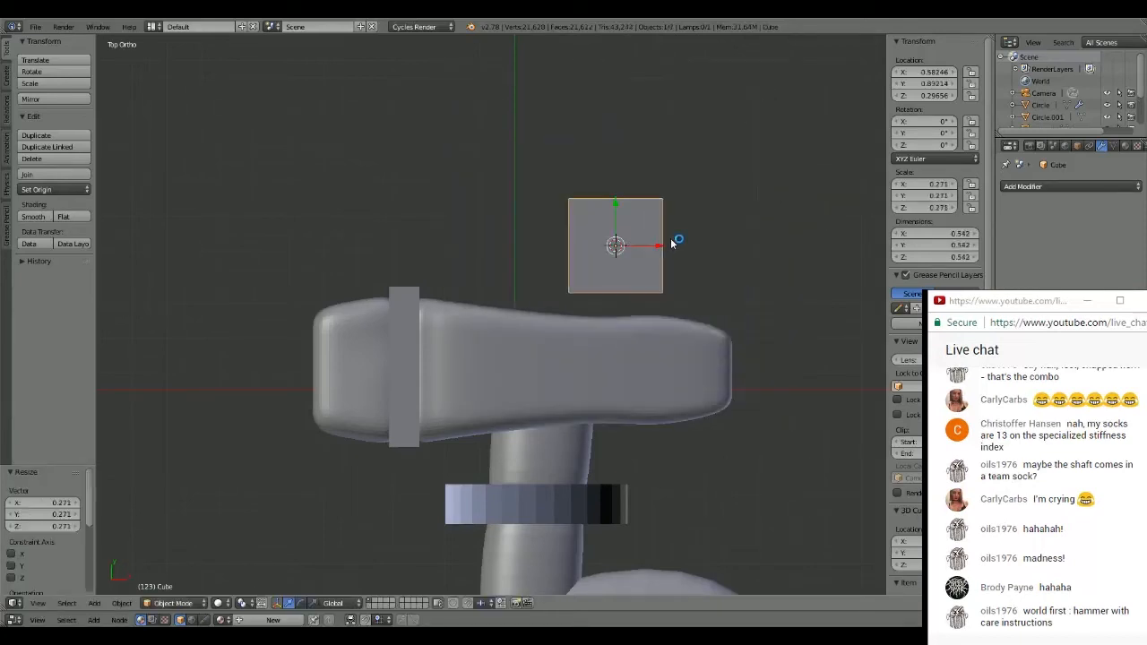
# - Shift the cube about -0.43 along X and -0.24 along Y onto the head, and scale it by about 0.6
pyautogui.press('g')
pyautogui.press('x')
pyautogui.click(591, 257)
pyautogui.press('g')
pyautogui.press('y')
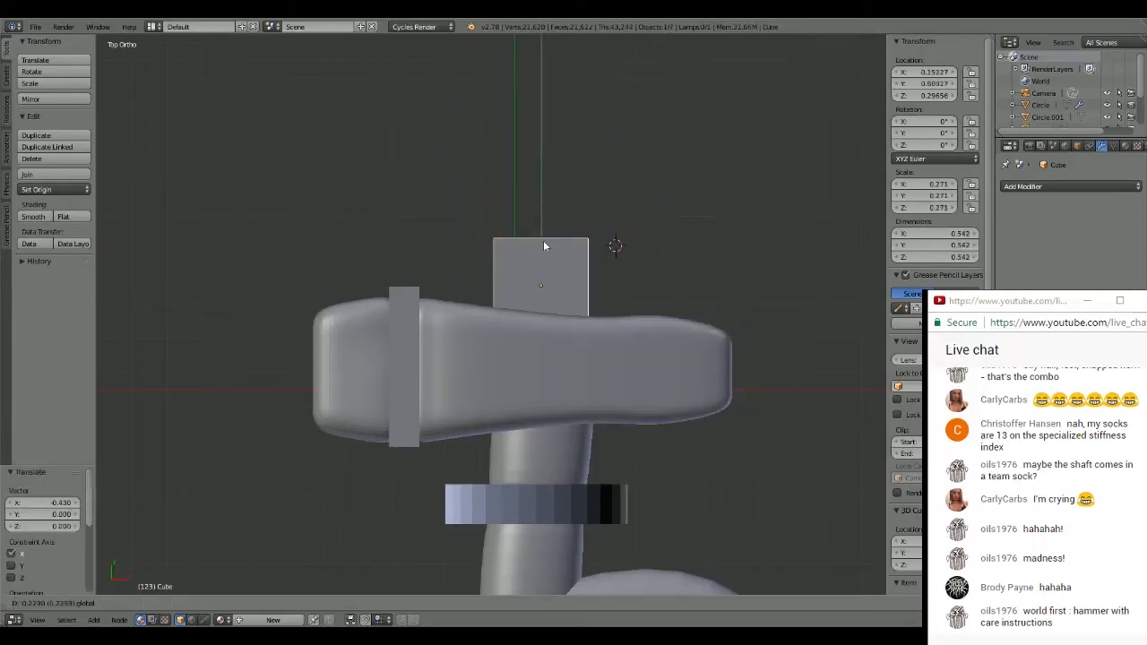
pyautogui.click(544, 248)
pyautogui.press('s')
pyautogui.click(604, 254)
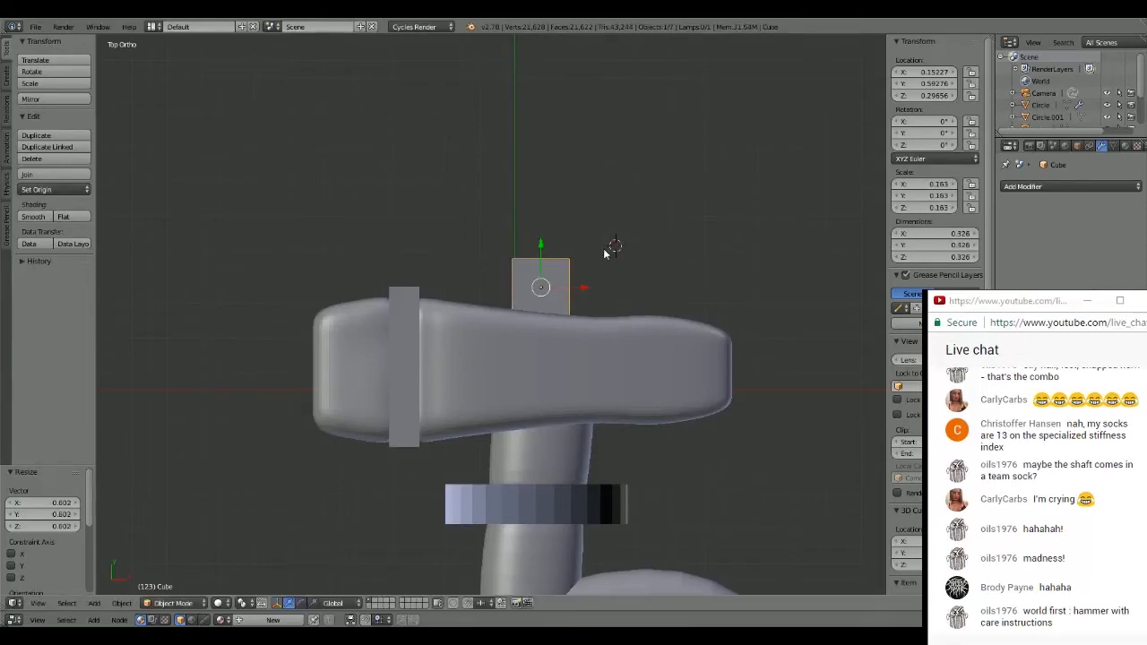
# - Push the cube about -0.035 along Y into the head and stretch it along Y by about 1.87
pyautogui.press('g')
pyautogui.press('y')
pyautogui.click(542, 252)
pyautogui.press('s')
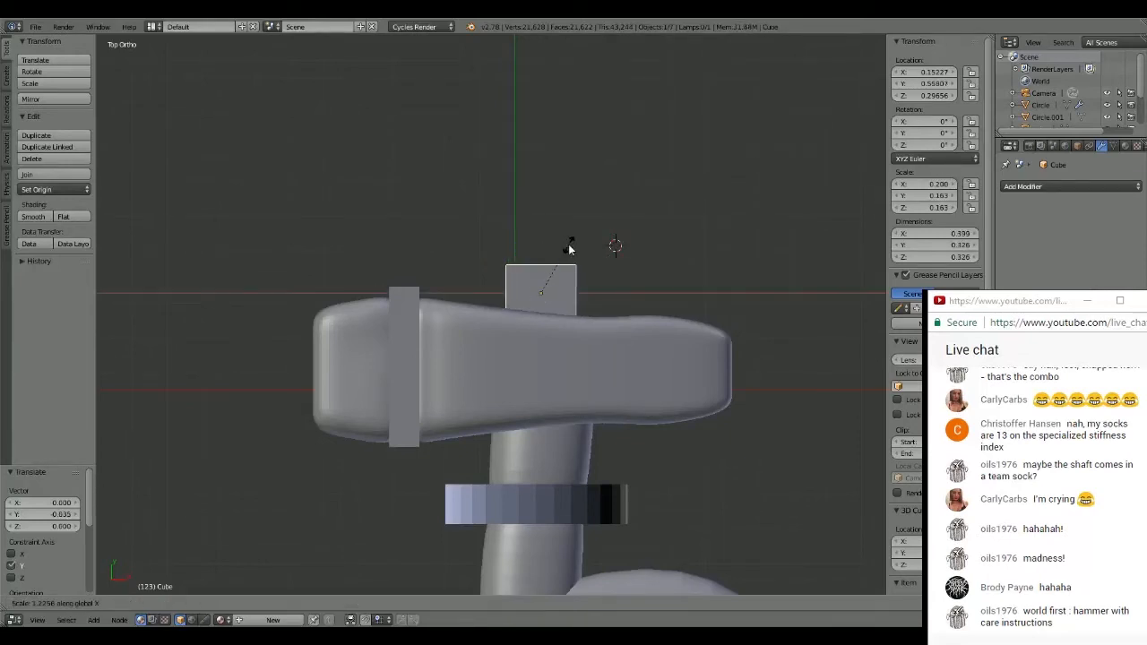
pyautogui.press('y')
pyautogui.click(570, 224)
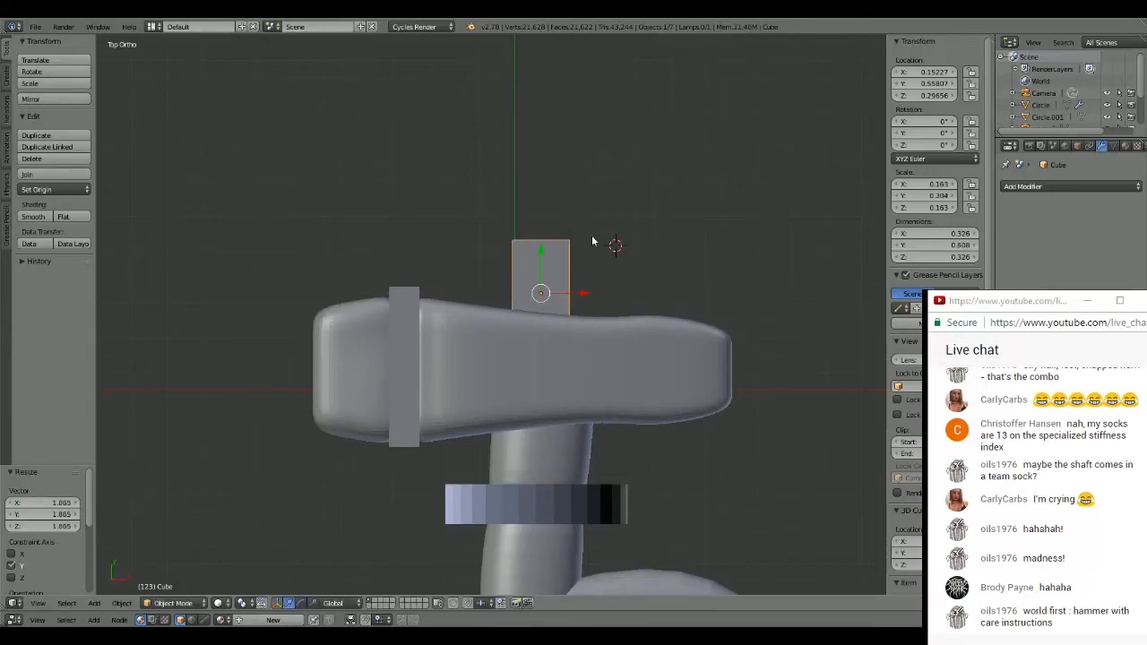
# - Raise the block along Z to about 0.60 so it lines up with the middle of the head
pyautogui.moveTo(591, 241); pyautogui.dragTo(689, 174, button='middle')
pyautogui.moveTo(492, 315); pyautogui.dragTo(498, 256)
pyautogui.moveTo(511, 261); pyautogui.dragTo(743, 235, button='middle')
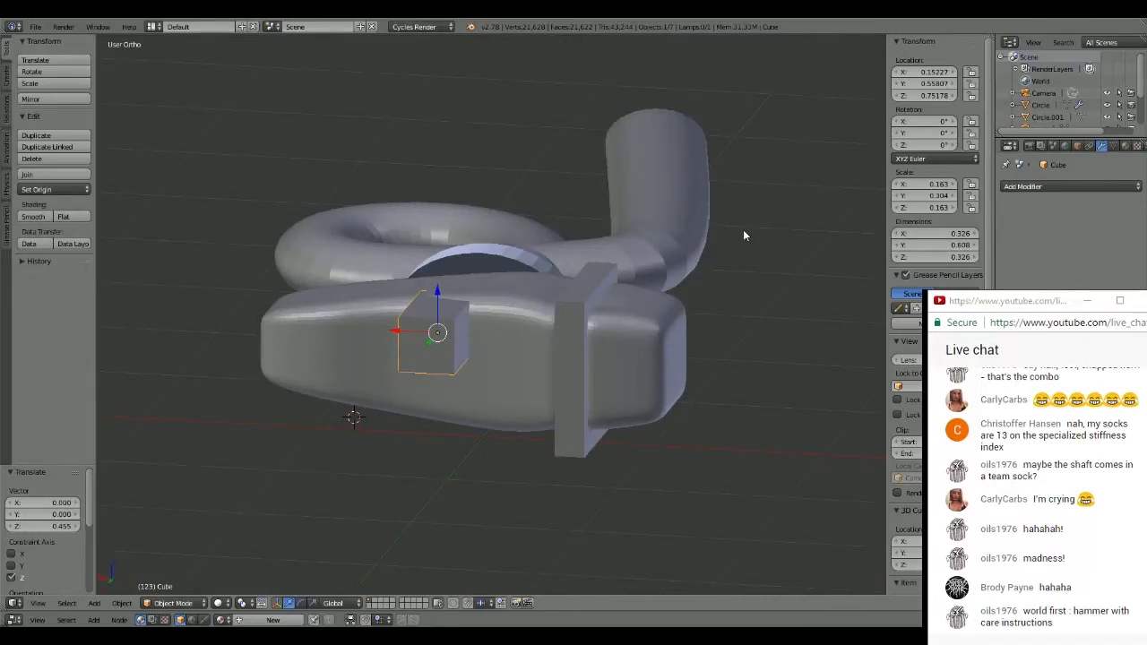
pyautogui.moveTo(437, 291); pyautogui.dragTo(442, 310)
# - Deselect the block and add a cylinder just beyond its outer end in top view, scaled to about 0.39
pyautogui.press('KP_7')
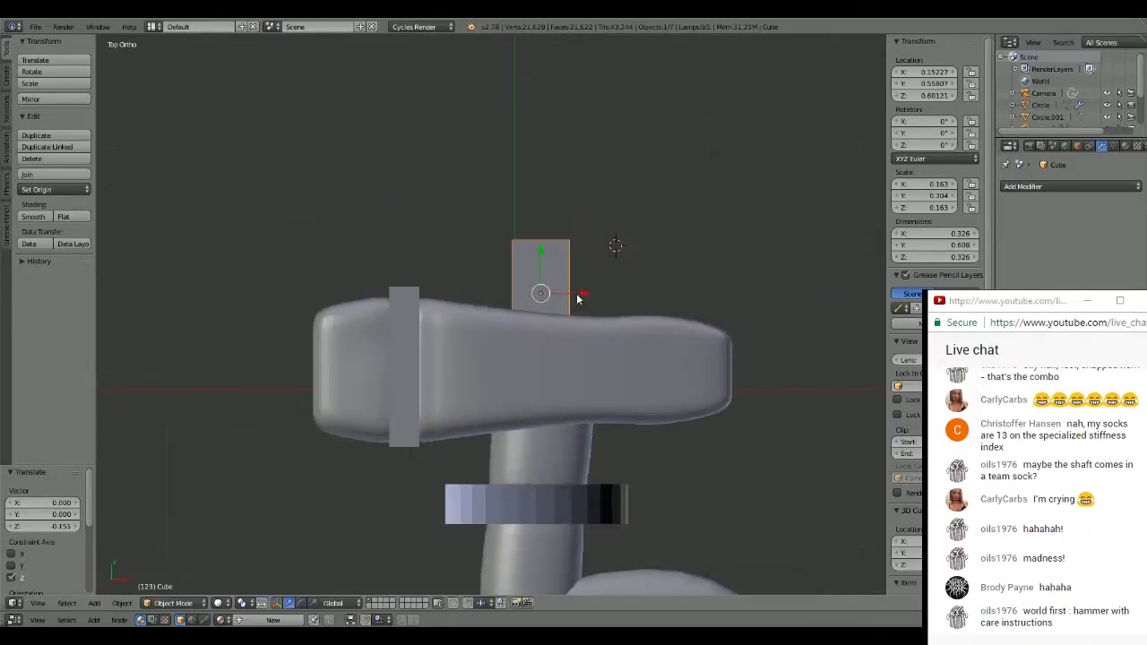
pyautogui.click(542, 166)
pyautogui.press('a')
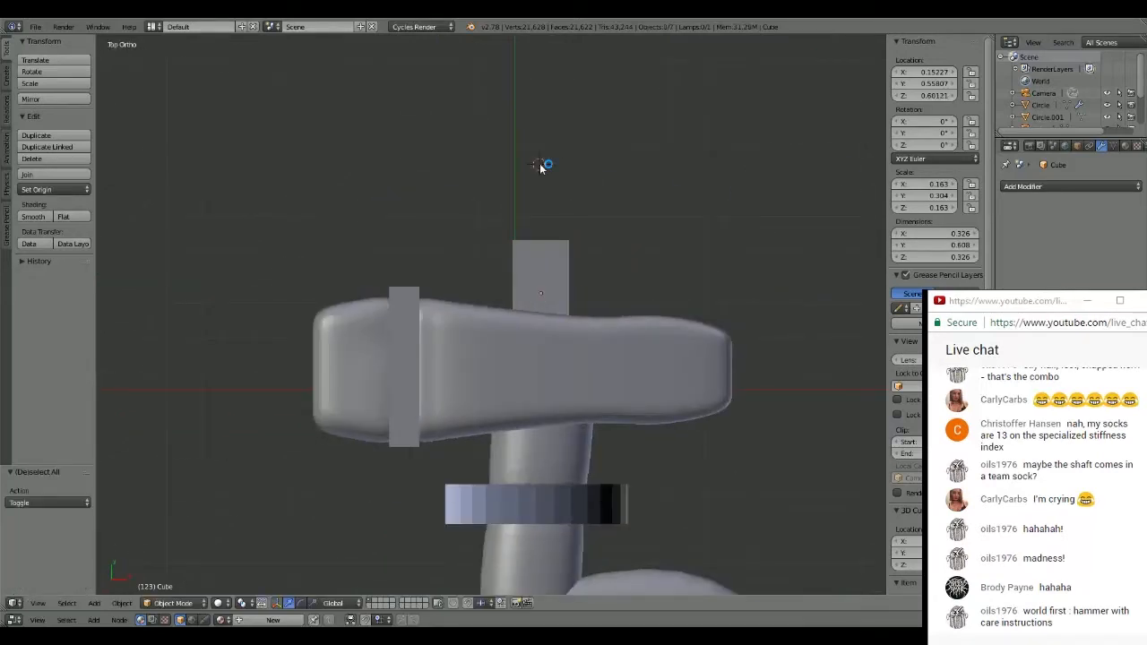
pyautogui.hotkey('shift', 'a')
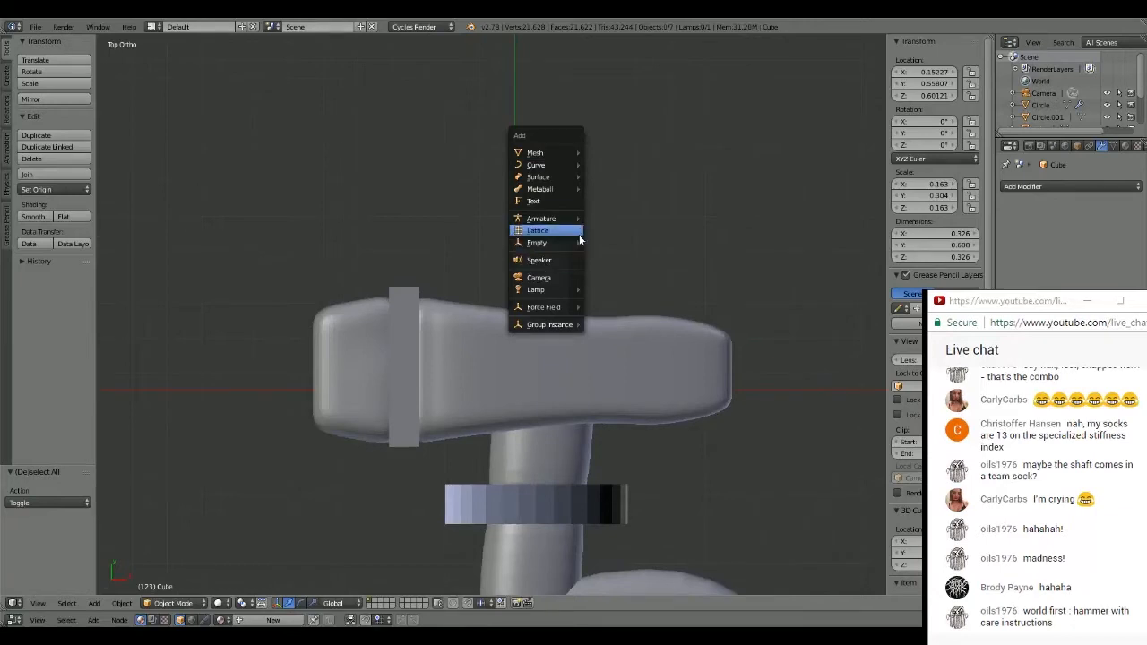
pyautogui.moveTo(573, 153)
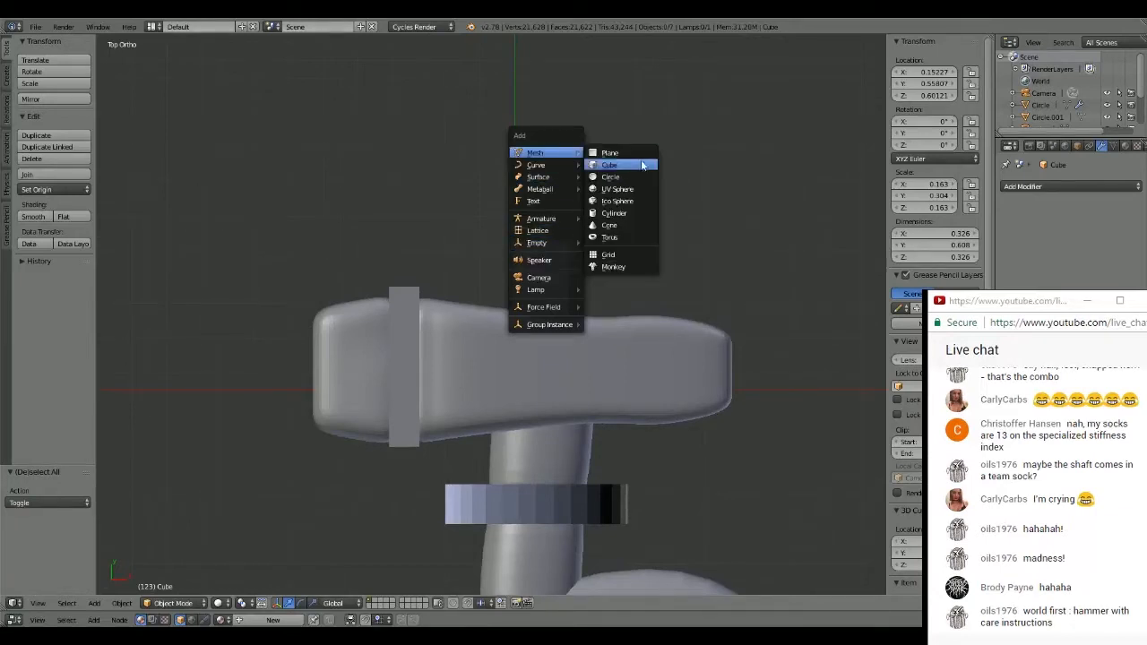
pyautogui.click(624, 213)
pyautogui.press('s')
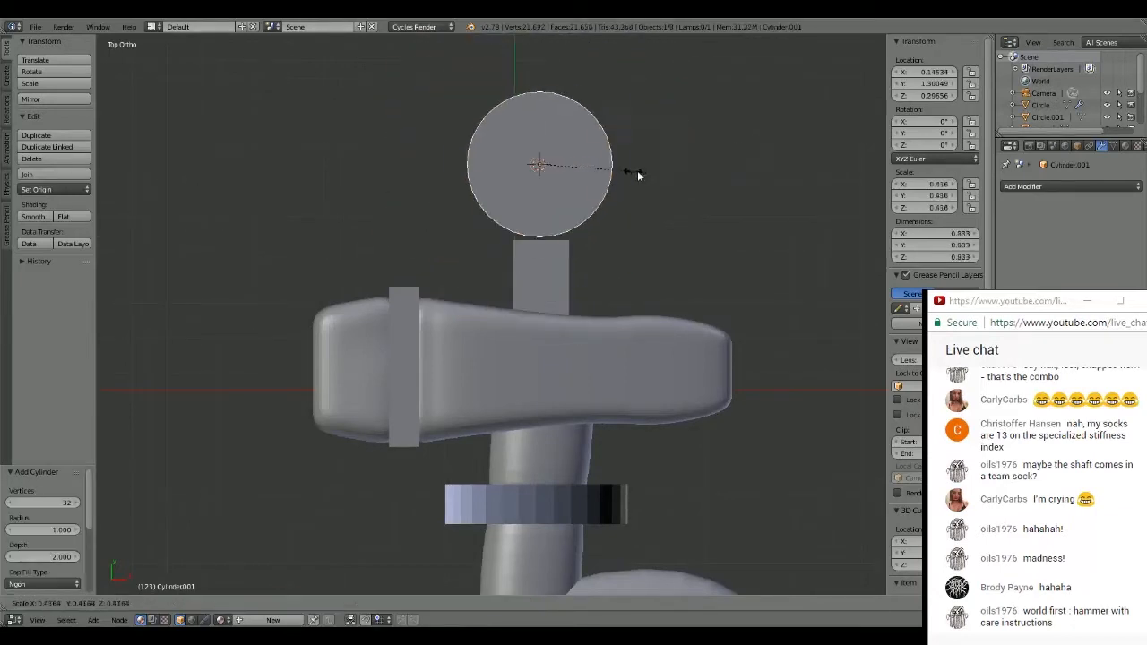
pyautogui.click(626, 170)
# - Rotate the cylinder 90° about Y so its length runs parallel to the hammer head
pyautogui.press('r')
pyautogui.press('y')
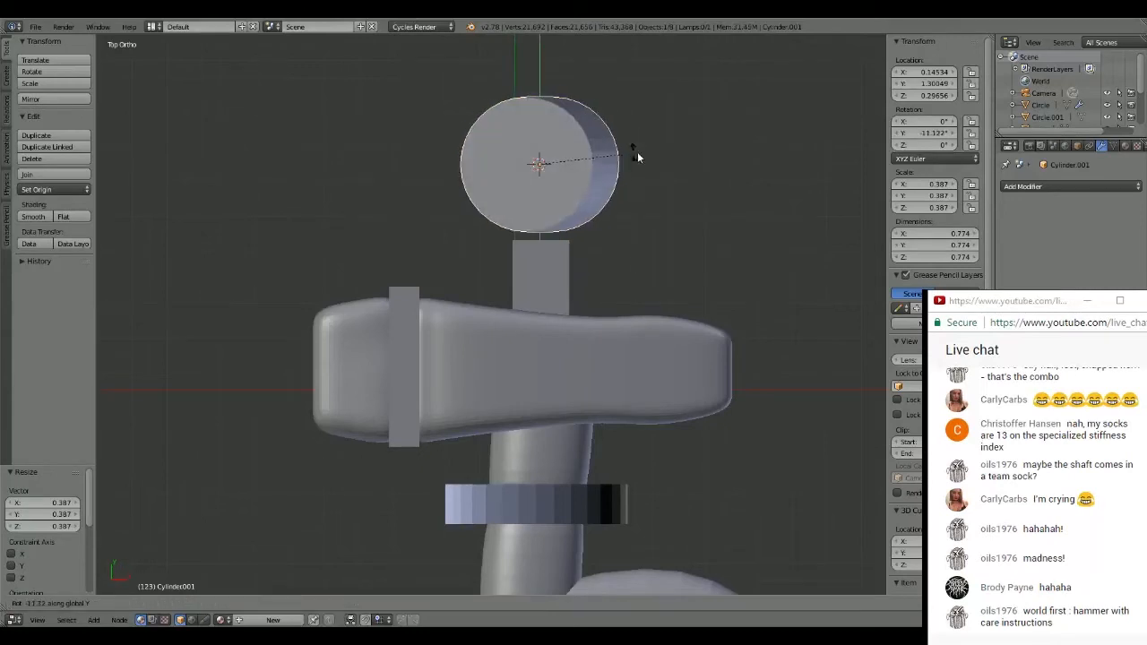
pyautogui.press('9')
pyautogui.press('0')
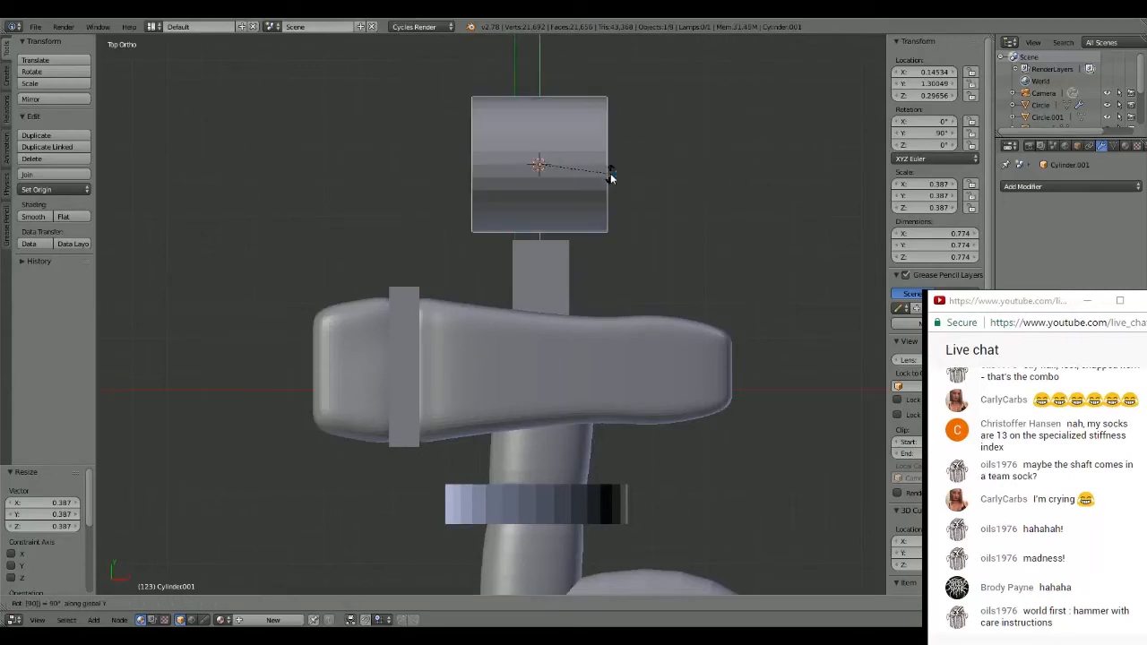
pyautogui.press('Return')
# - Stretch the cylinder along X by about 2.18 and enlarge it overall by about 1.09
pyautogui.press('s')
pyautogui.press('x')
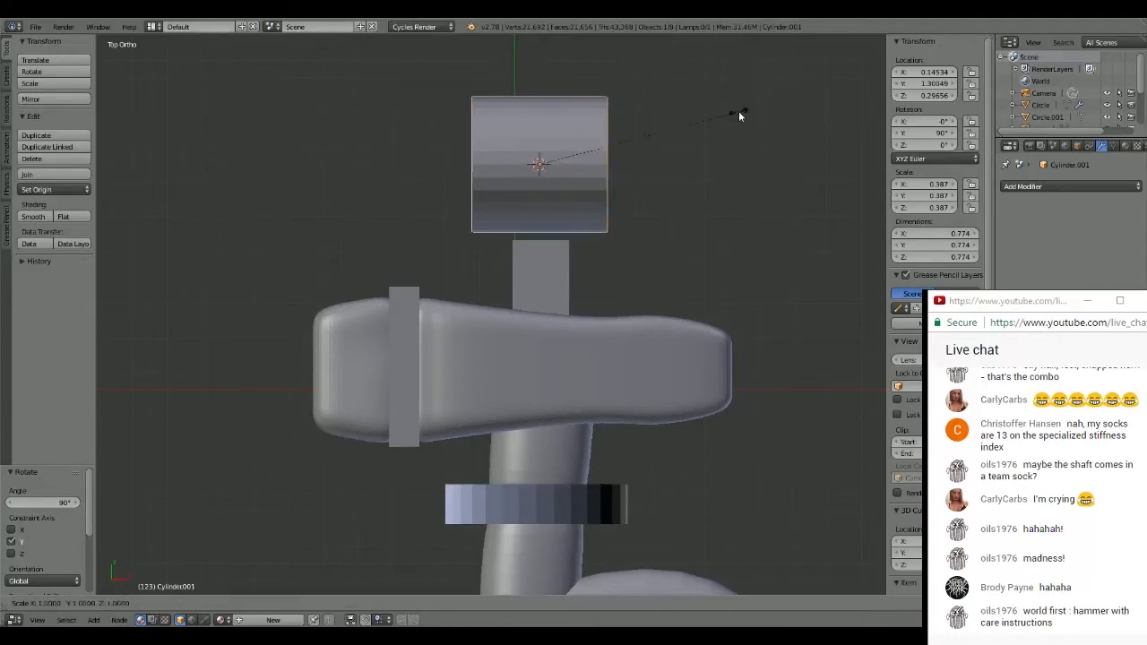
pyautogui.click(193, 94)
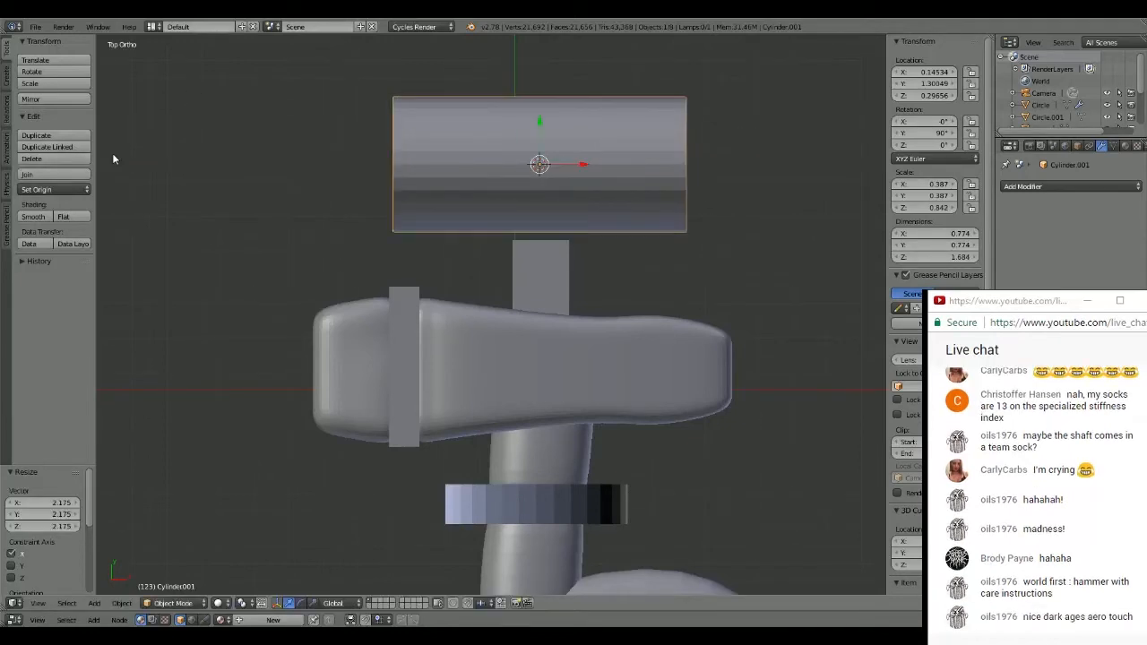
pyautogui.press('s')
pyautogui.click(689, 91)
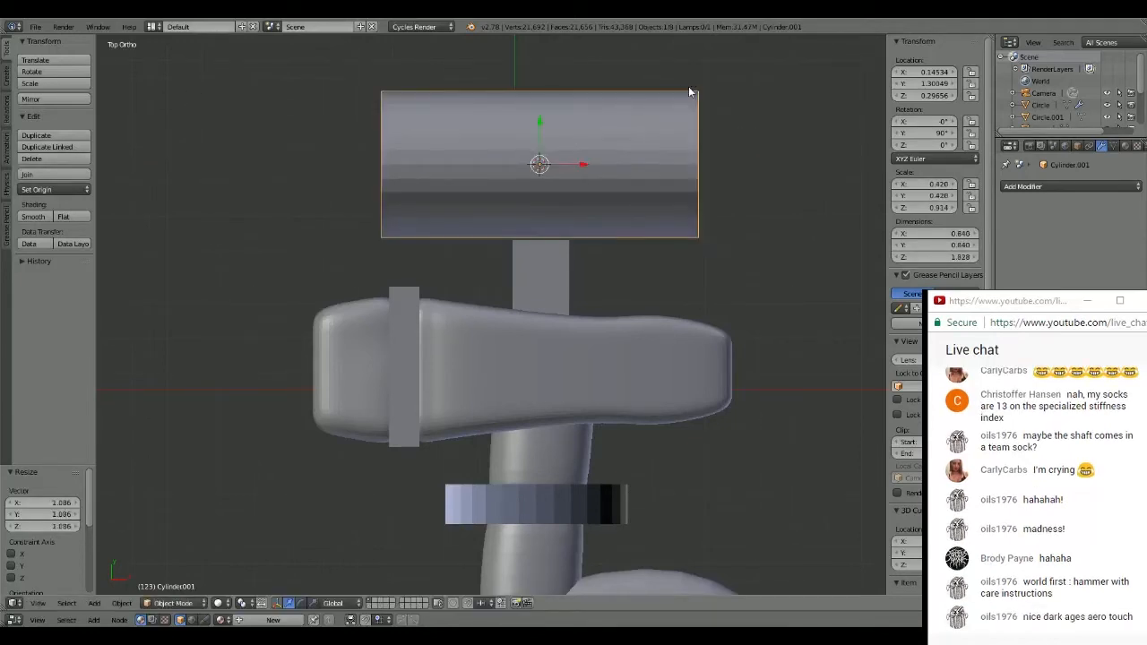
# - Move the cylinder about -0.15 along Y toward the block and raise it about 0.35 along Z
pyautogui.press('g')
pyautogui.press('y')
pyautogui.click(688, 109)
pyautogui.moveTo(688, 109); pyautogui.dragTo(726, 168, button='middle')
pyautogui.press('g')
pyautogui.press('z')
pyautogui.click(441, 254)
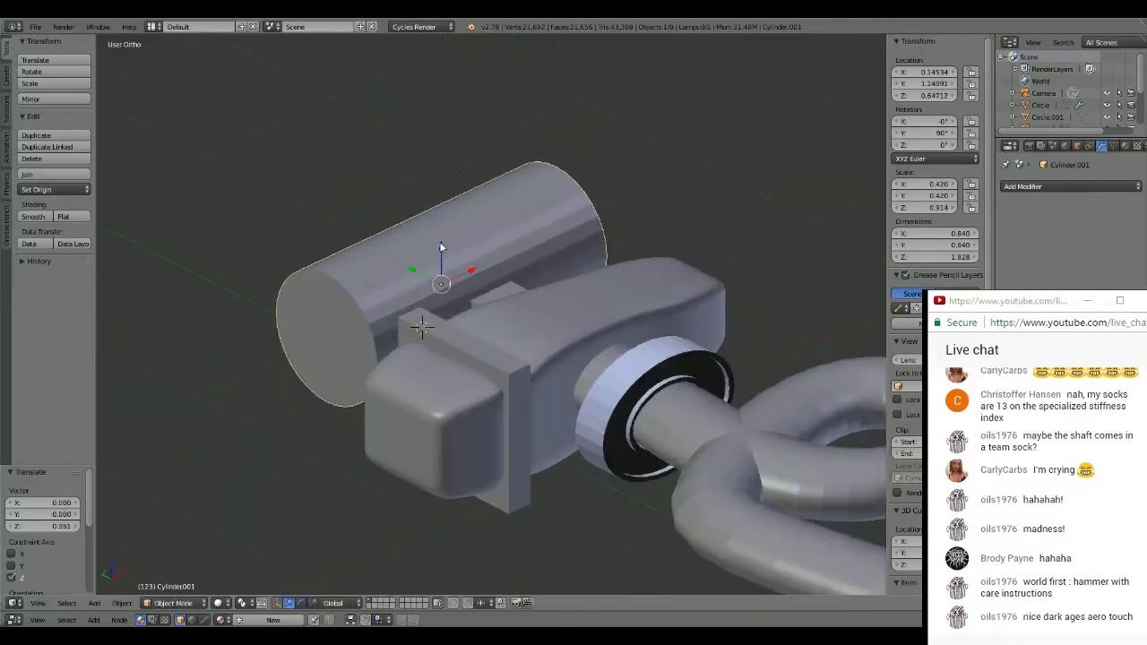
# - Scale the cylinder by about 0.52 and move it along Y to about 0.88 so it sits on the block's end
pyautogui.moveTo(441, 253); pyautogui.dragTo(510, 340, button='middle')
pyautogui.press('s')
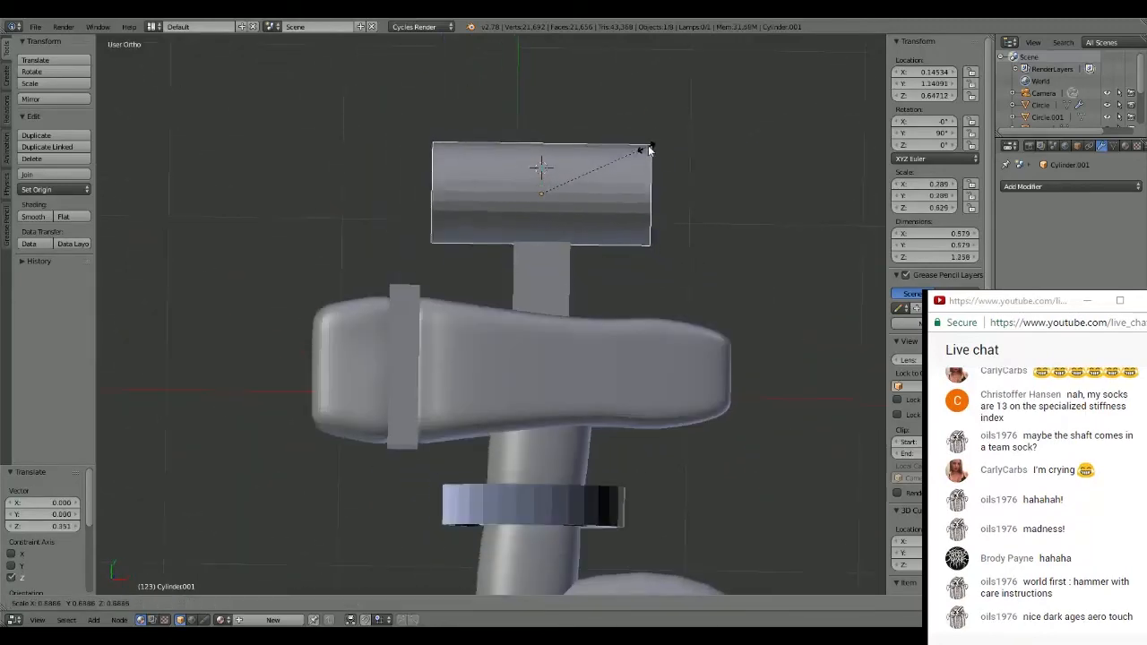
pyautogui.click(624, 161)
pyautogui.press('g')
pyautogui.press('y')
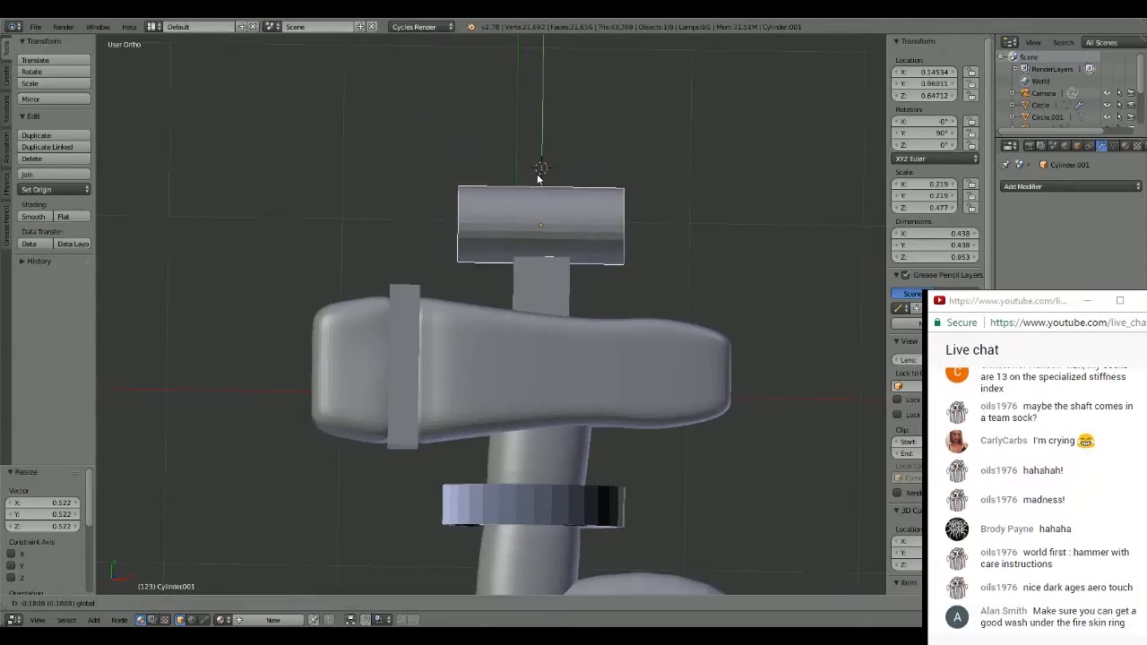
pyautogui.click(537, 179)
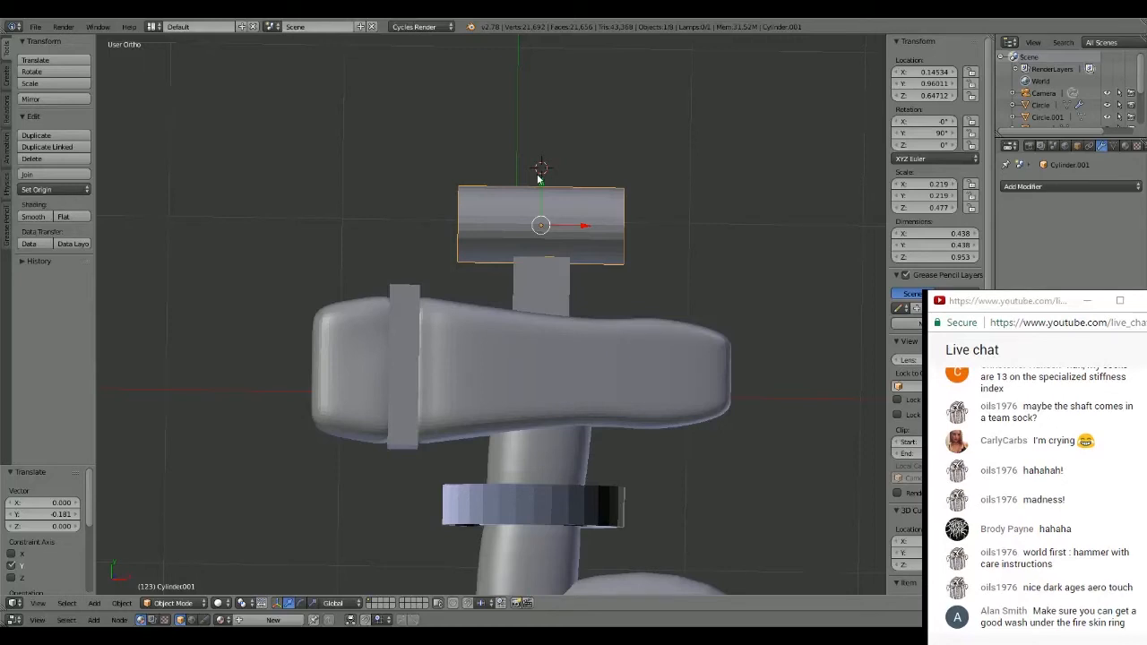
pyautogui.moveTo(539, 179); pyautogui.dragTo(680, 154, button='middle')
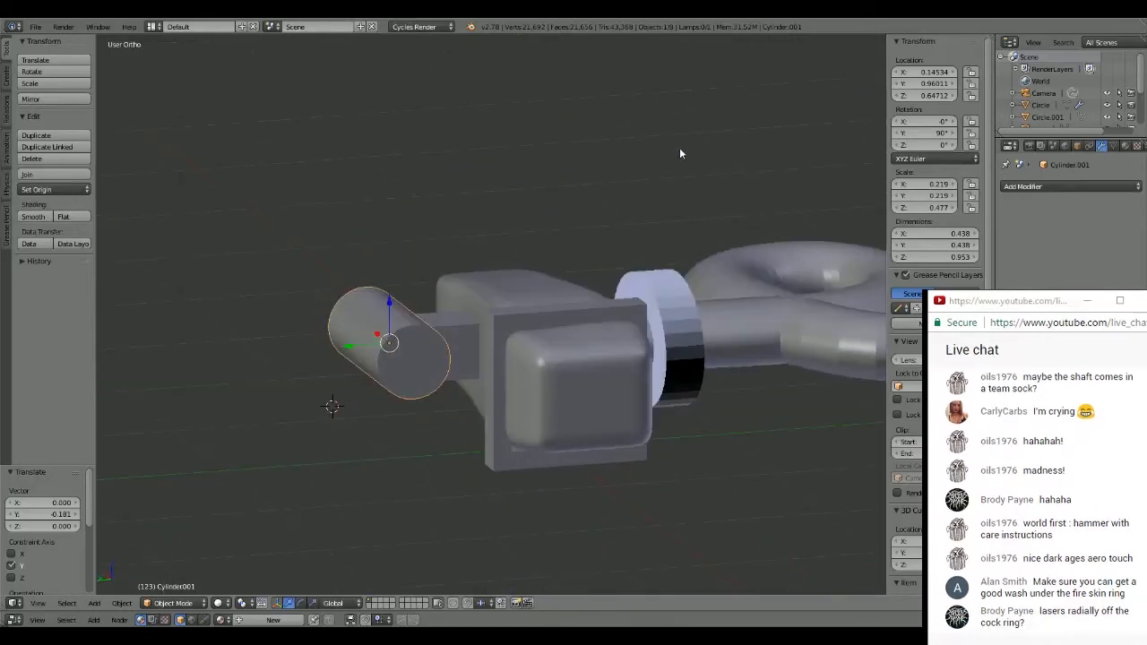
pyautogui.moveTo(348, 346); pyautogui.dragTo(361, 343)
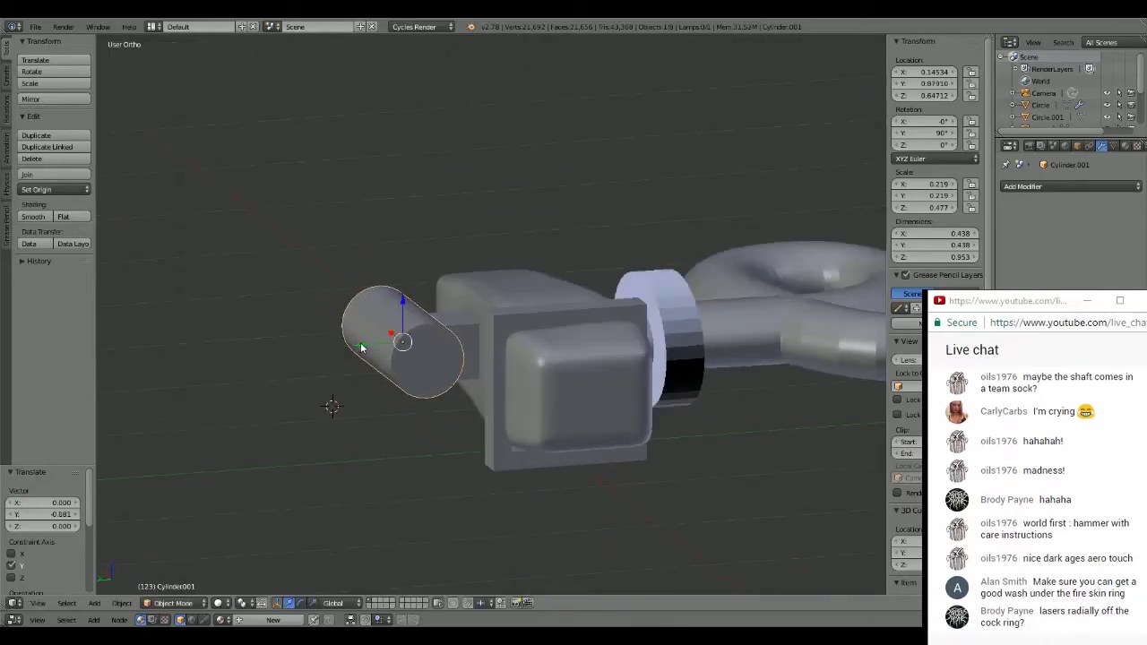
# - Lengthen the cylinder along X by about 1.46, to about 1.39 units long
pyautogui.moveTo(361, 343); pyautogui.dragTo(394, 410, button='middle')
pyautogui.moveTo(465, 414); pyautogui.dragTo(469, 418, button='middle')
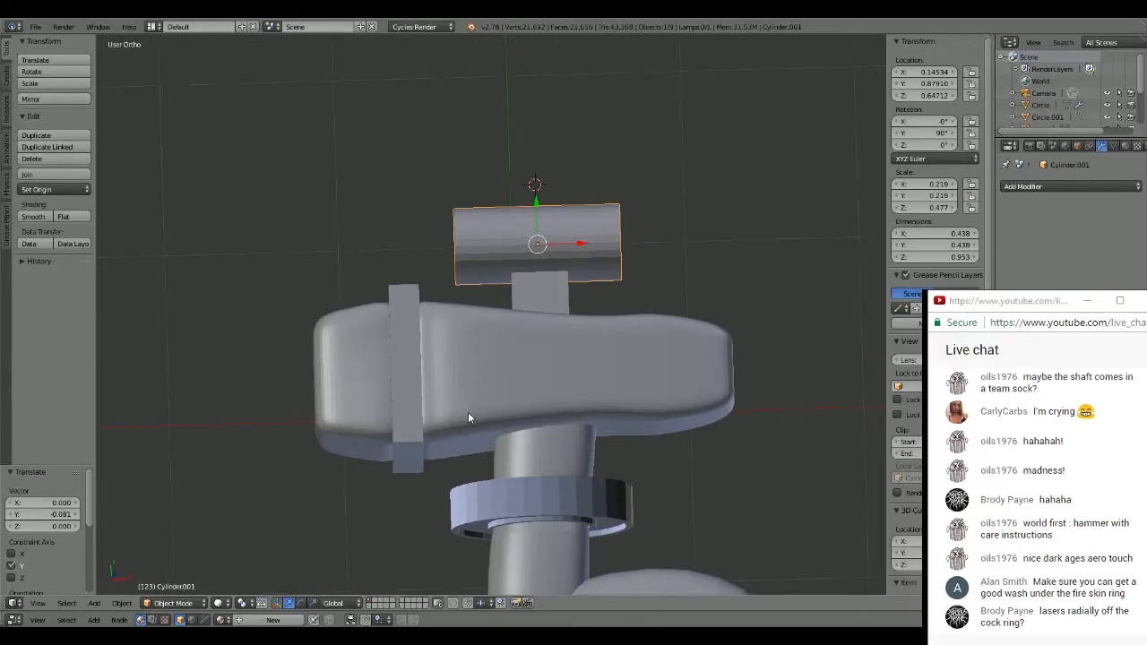
pyautogui.press('KP_7')
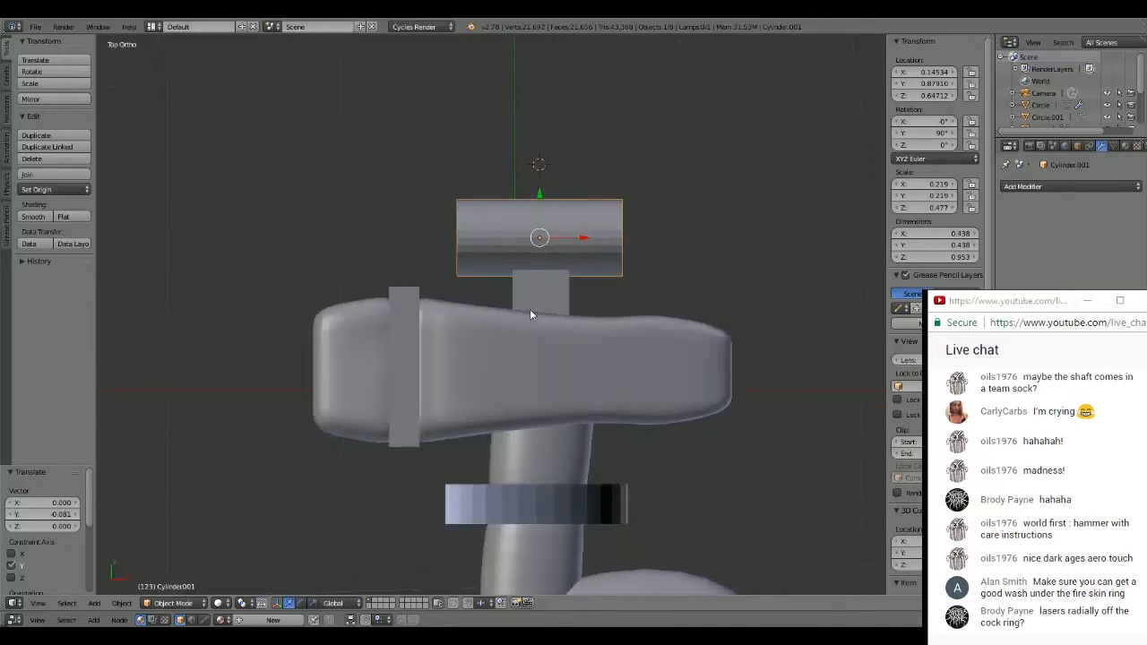
pyautogui.scroll(1, 613, 221)
pyautogui.keyDown('shift'); pyautogui.moveTo(613, 220); pyautogui.dragTo(641, 307, button='middle'); pyautogui.keyUp('shift')
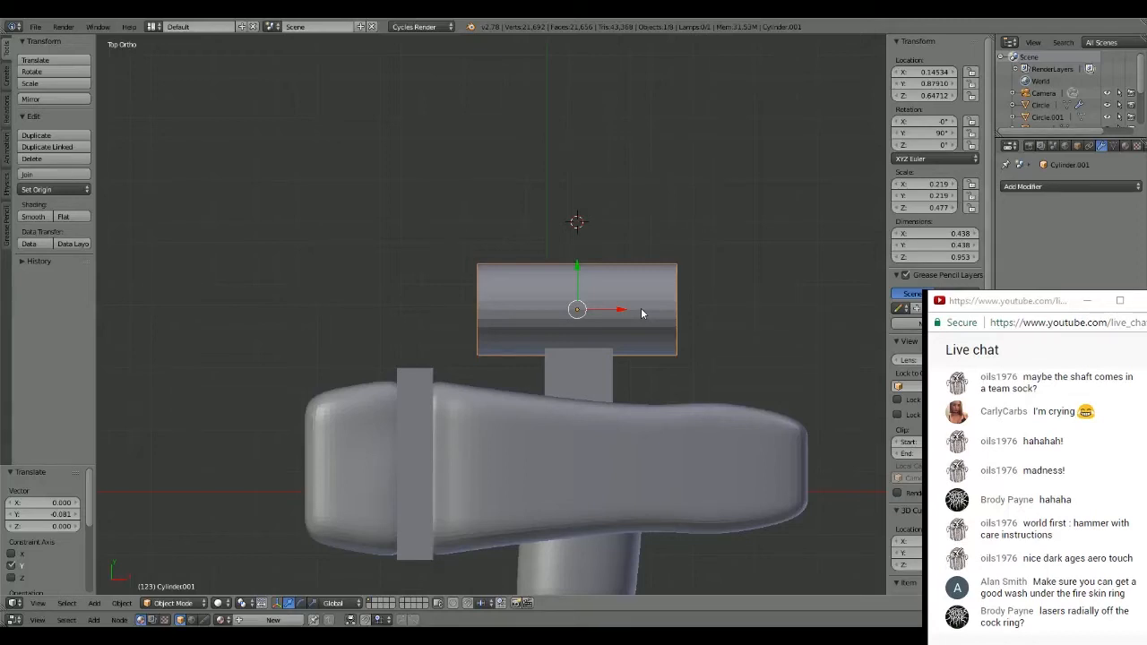
pyautogui.press('s')
pyautogui.press('x')
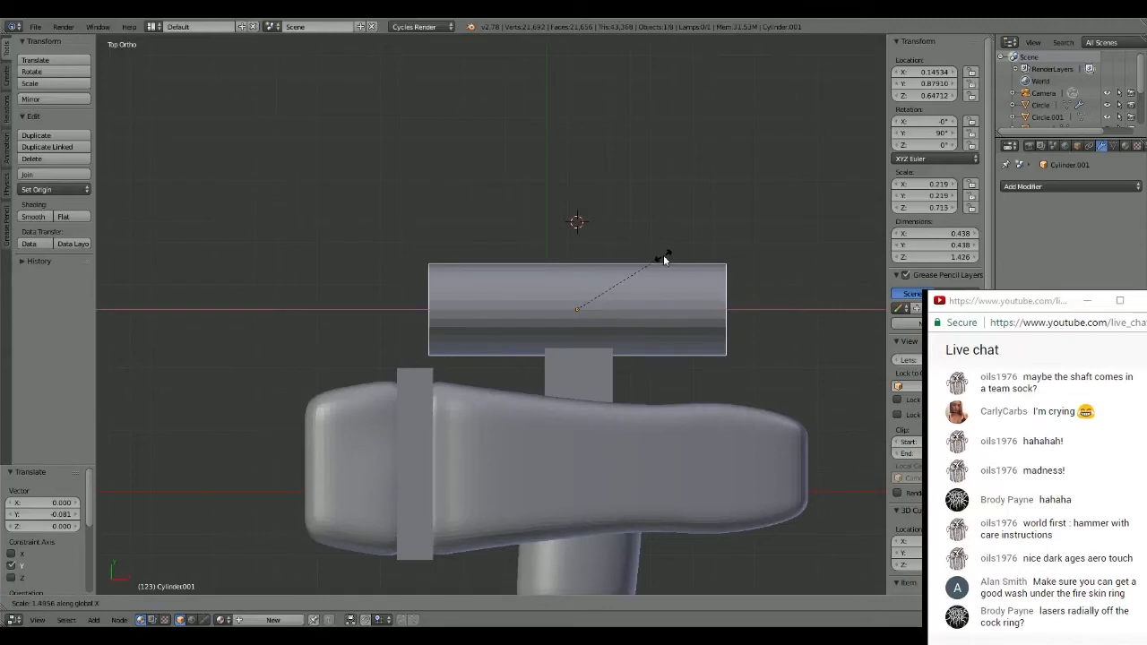
pyautogui.click(660, 256)
pyautogui.moveTo(660, 255); pyautogui.dragTo(580, 318, button='middle')
# - Add two closely spaced loop cuts around the cylinder near its -X end, at about -0.71 and -0.63 local Z
pyautogui.press('Tab')
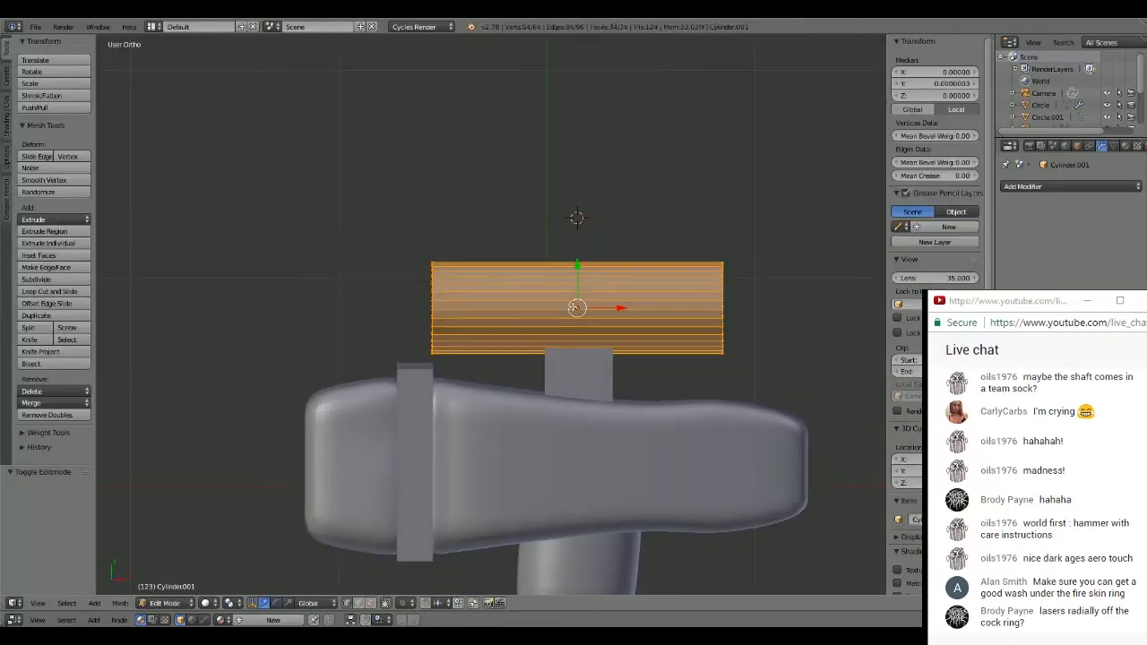
pyautogui.hotkey('ctrl', 'r')
pyautogui.click(576, 307)
pyautogui.click(461, 288)
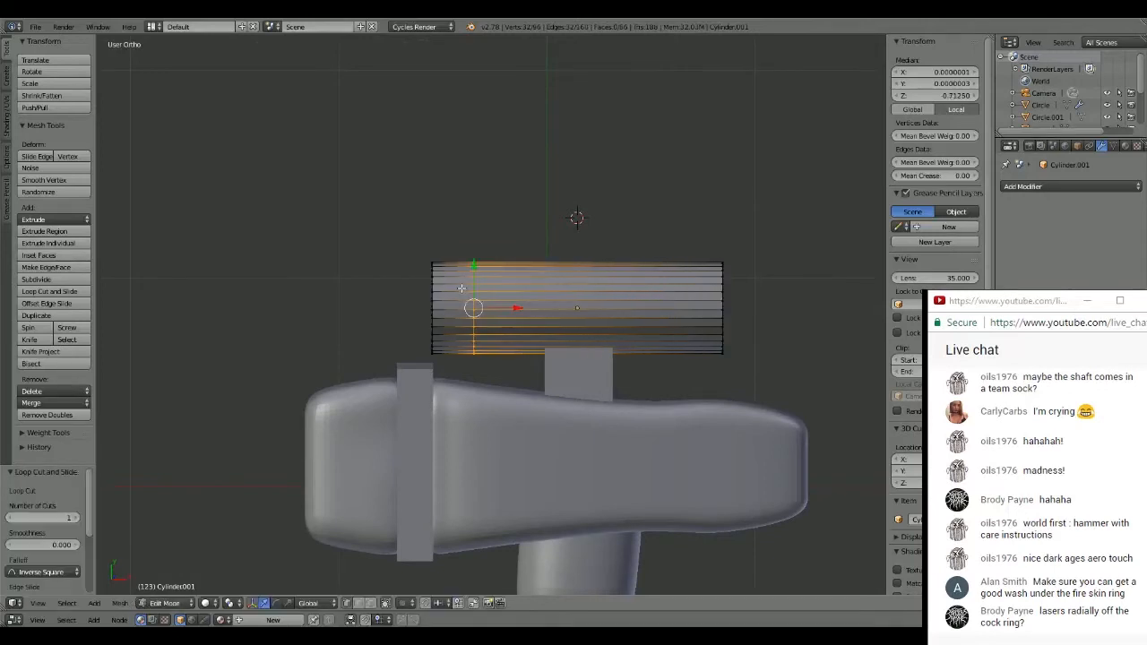
pyautogui.hotkey('ctrl', 'r')
pyautogui.click(495, 282)
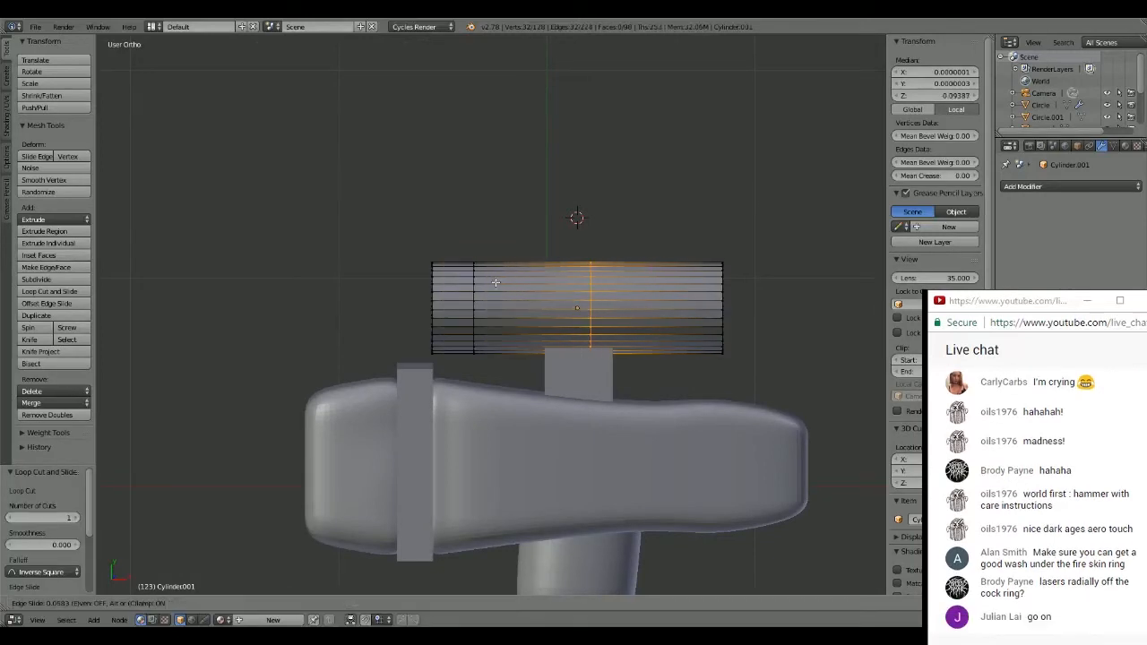
pyautogui.click(389, 310)
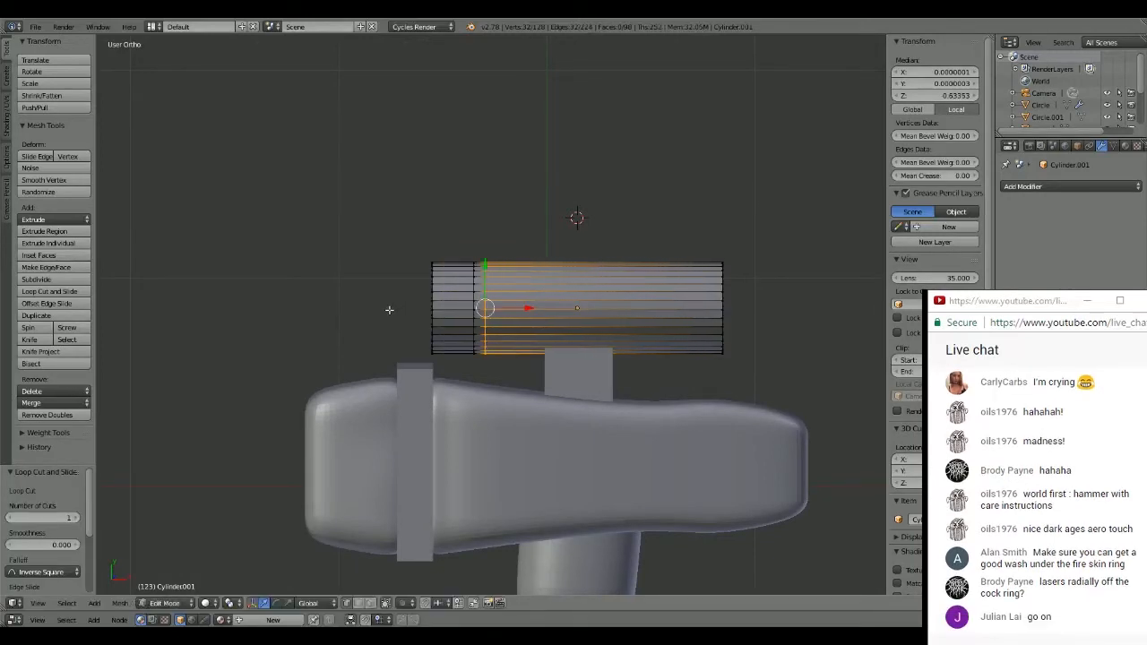
# - Add loop cuts around the cylinder at about -0.34 and 0.36 local Z, plus one beside the latter at about 0.46
pyautogui.hotkey('ctrl', 'r')
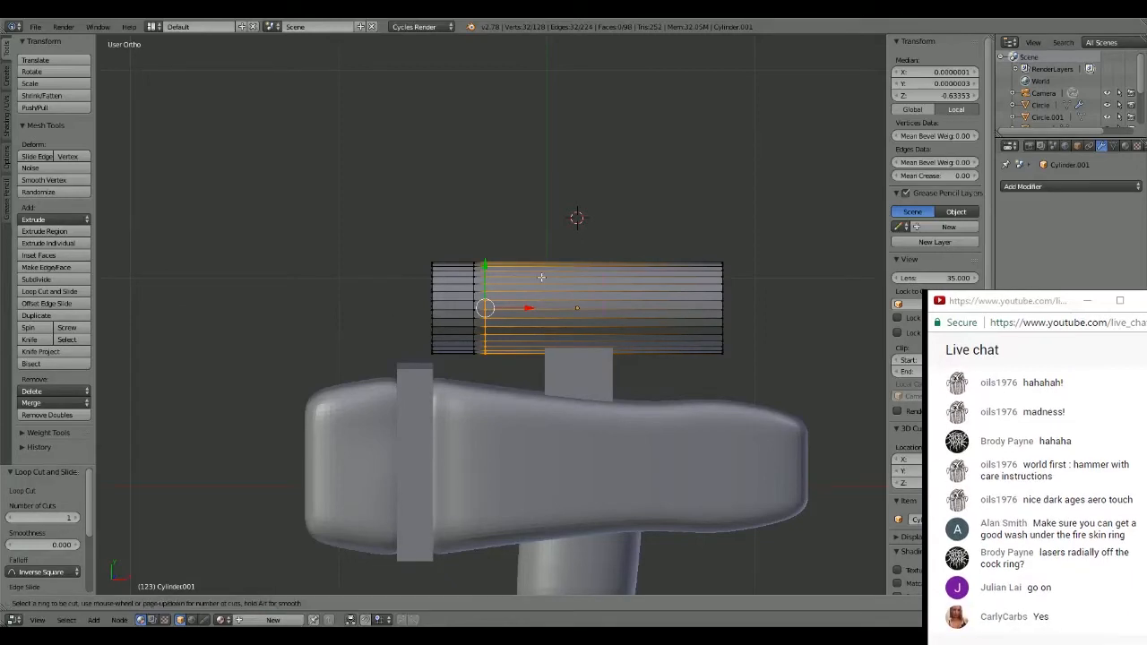
pyautogui.click(501, 288)
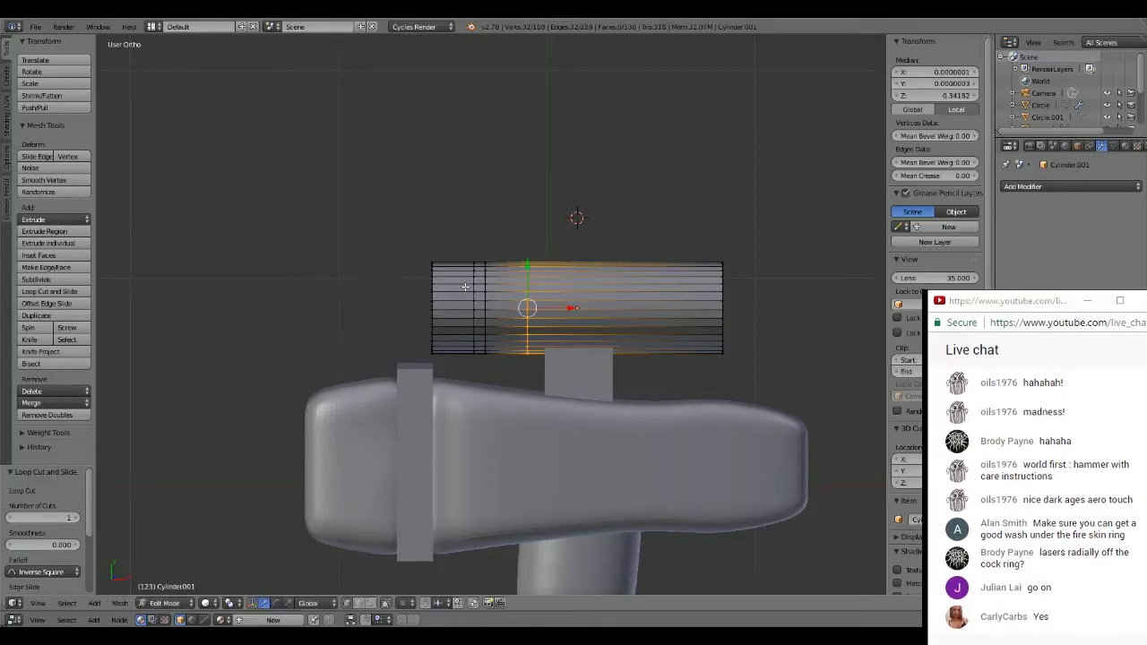
pyautogui.click(630, 279)
pyautogui.hotkey('ctrl', 'r')
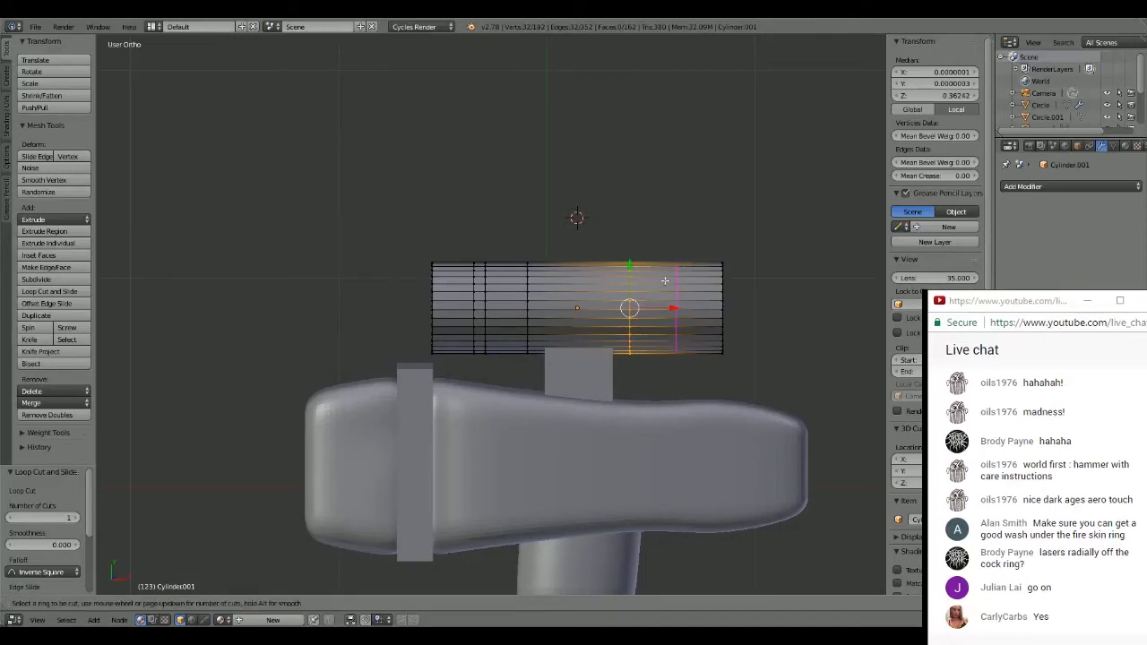
pyautogui.click(668, 281)
pyautogui.click(633, 284)
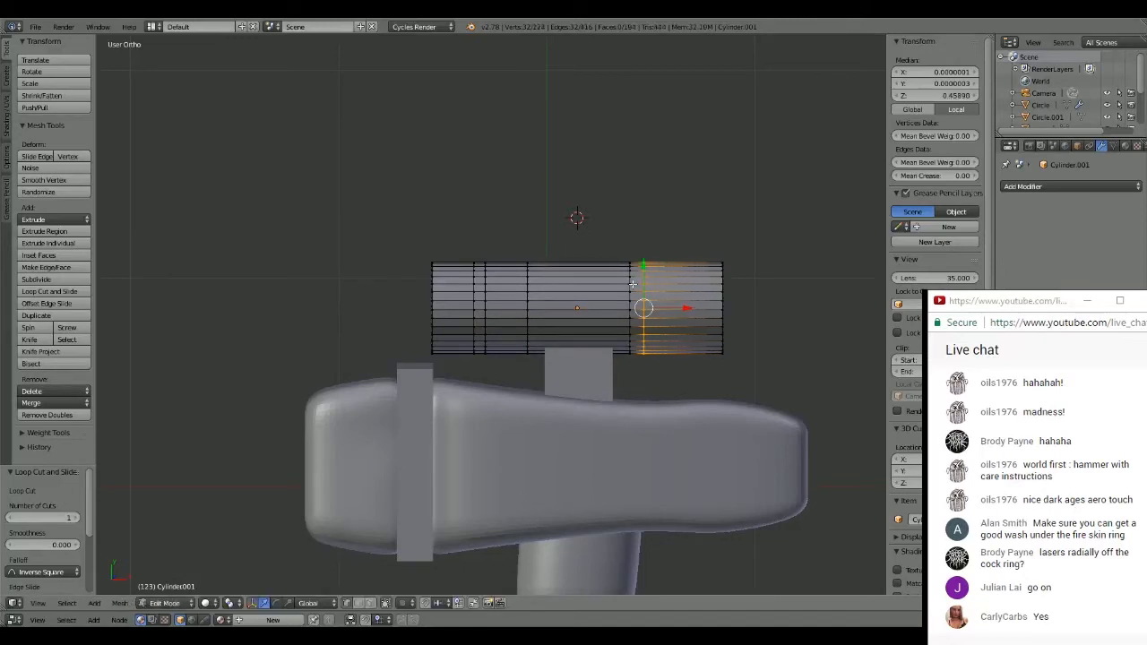
# - Add two more loop cuts close to the cylinder's +X end, at about 0.92 and 0.84 local Z
pyautogui.hotkey('ctrl', 'r')
pyautogui.click(668, 280)
pyautogui.click(679, 277)
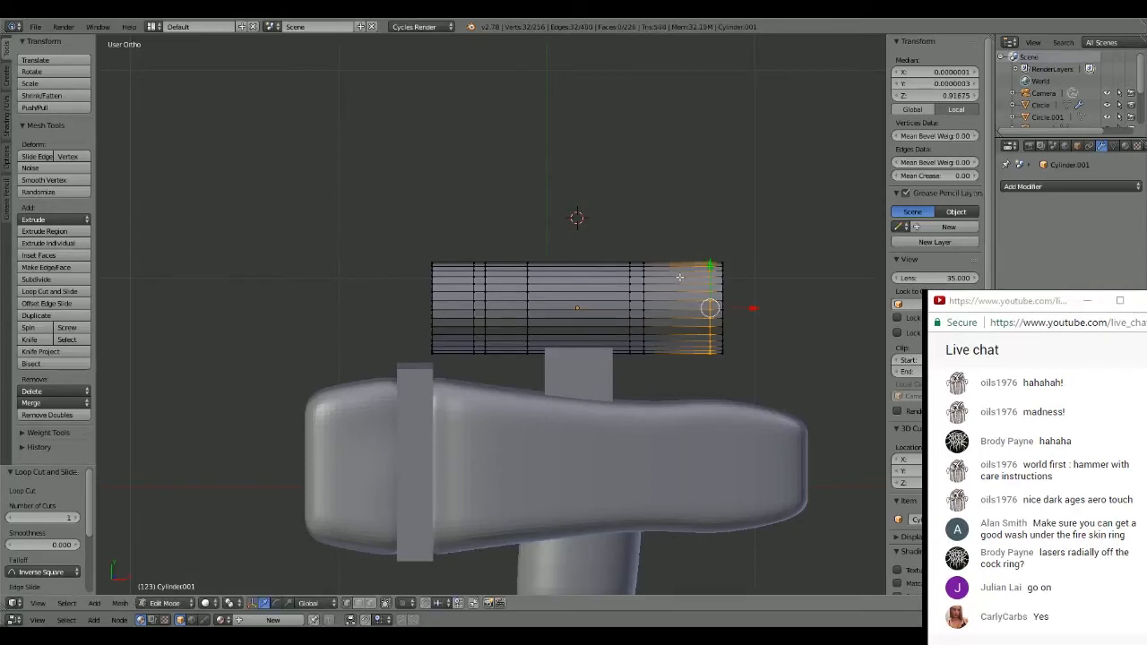
pyautogui.hotkey('ctrl', 'r')
pyautogui.click(685, 277)
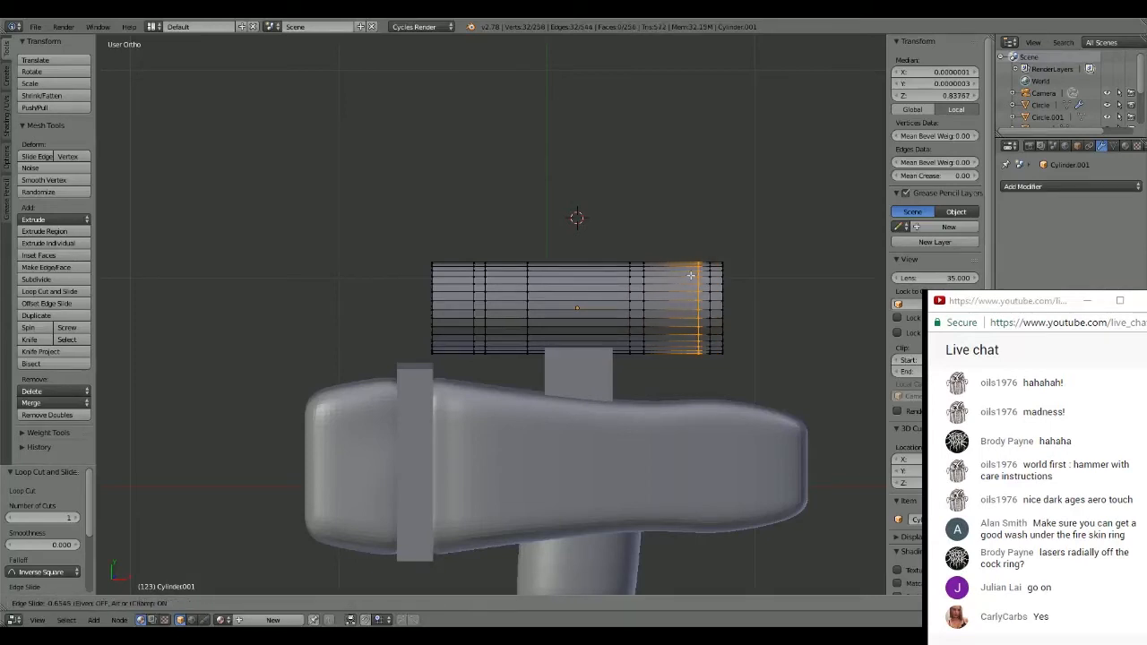
pyautogui.click(690, 275)
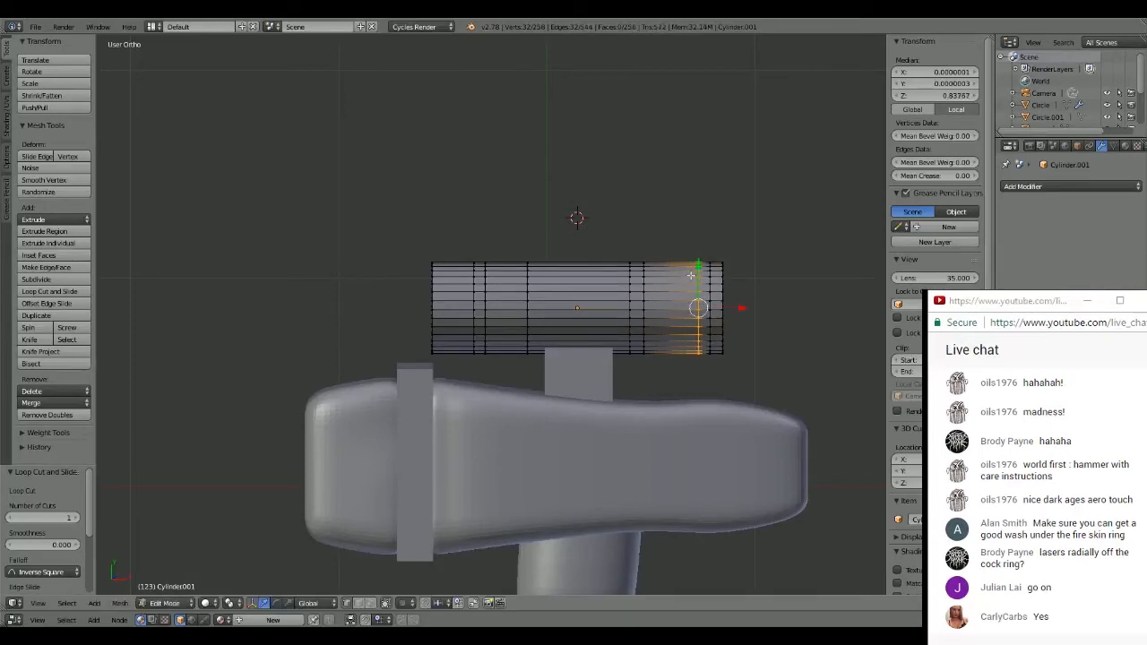
# - Extrude the narrow face band near the cylinder's -X end in place and scale it to about 0.90 to form a groove
pyautogui.moveTo(463, 301); pyautogui.dragTo(518, 325, button='middle')
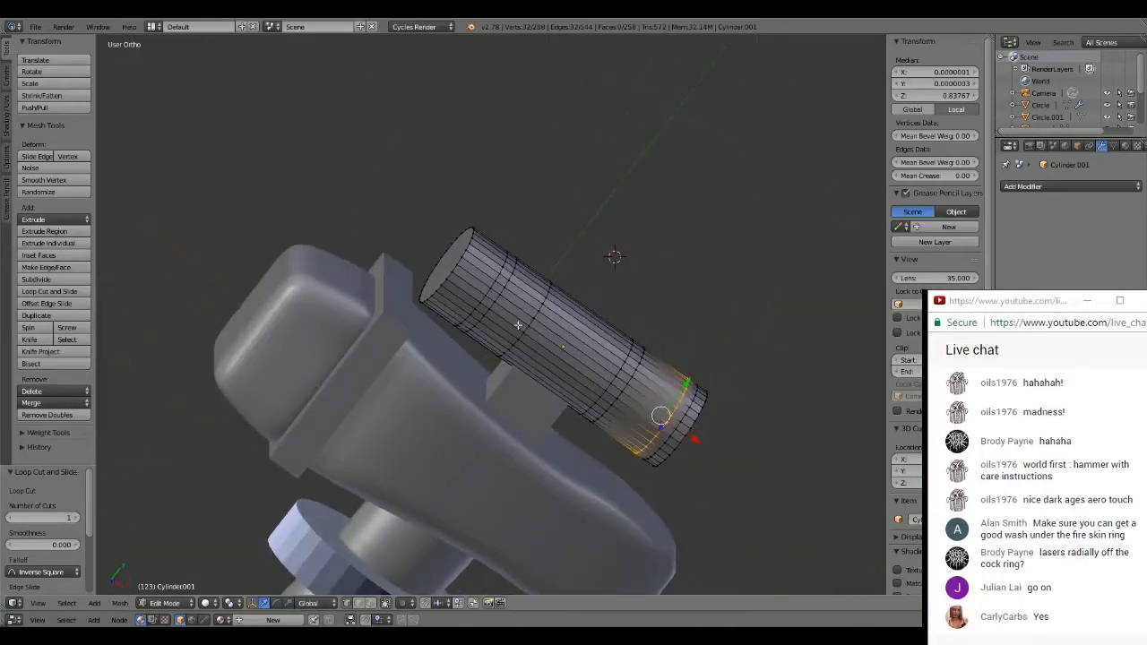
pyautogui.moveTo(486, 290); pyautogui.dragTo(487, 283, button='middle')
pyautogui.press('KP_7')
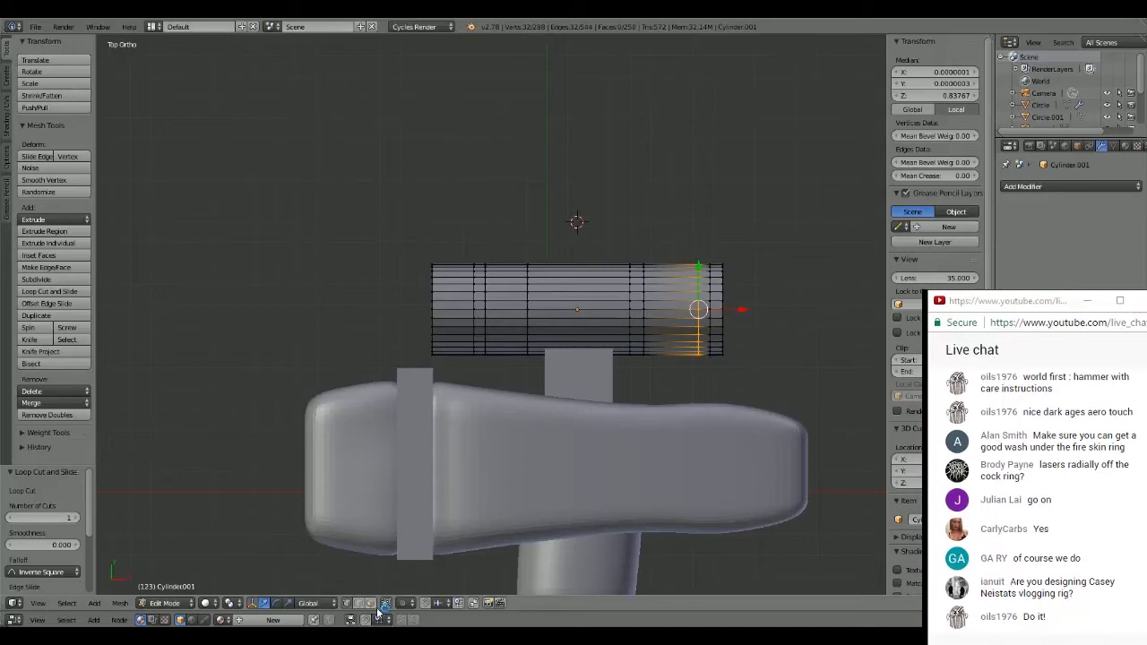
pyautogui.press('a')
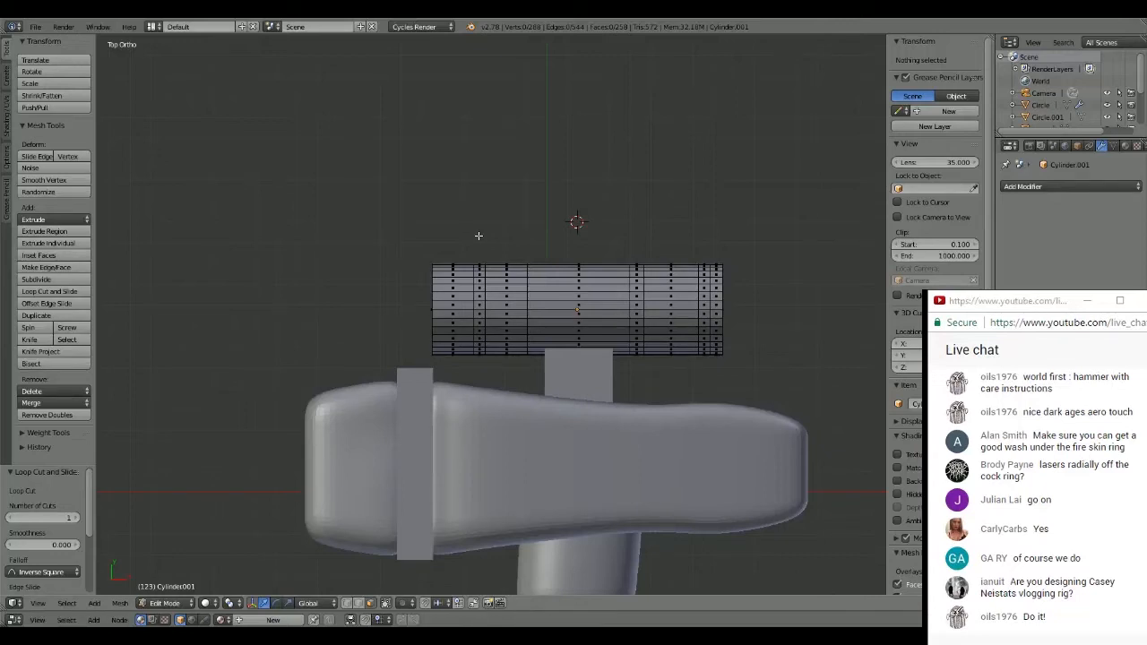
pyautogui.scroll(2, 478, 236)
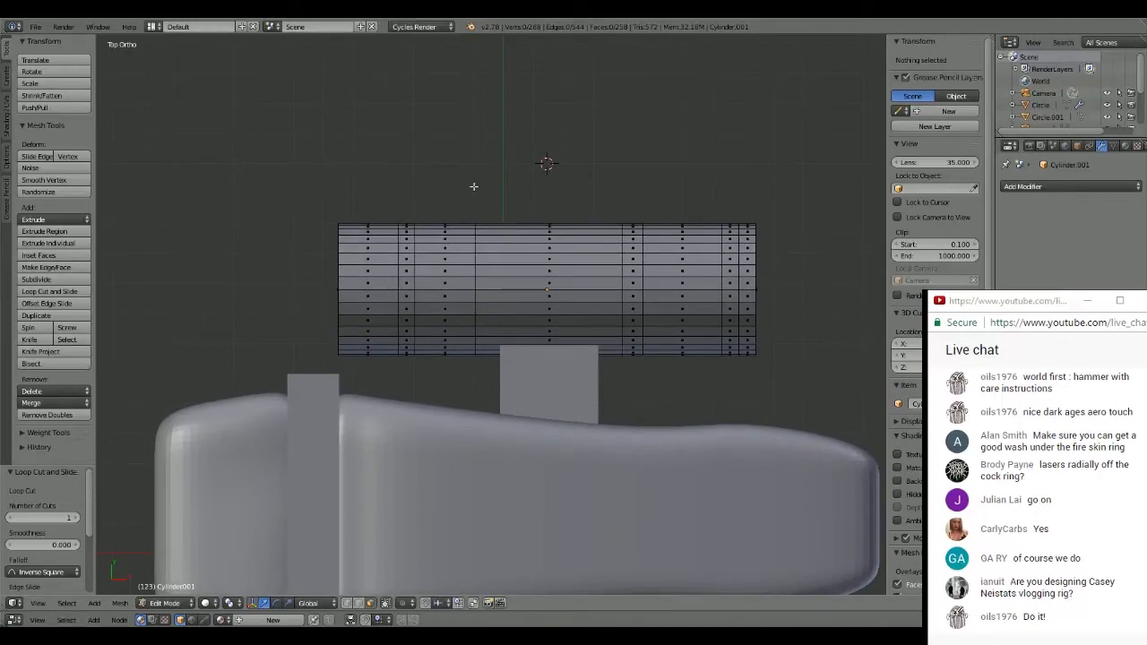
pyautogui.press('z')
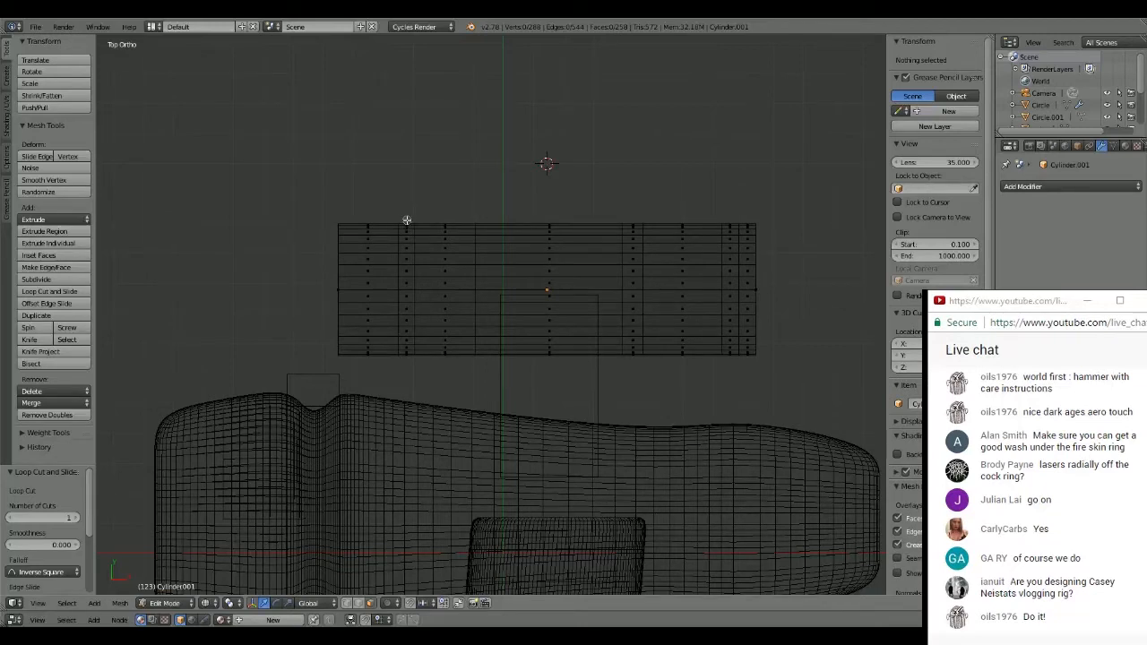
pyautogui.press('c')
pyautogui.moveTo(408, 224); pyautogui.dragTo(407, 363)
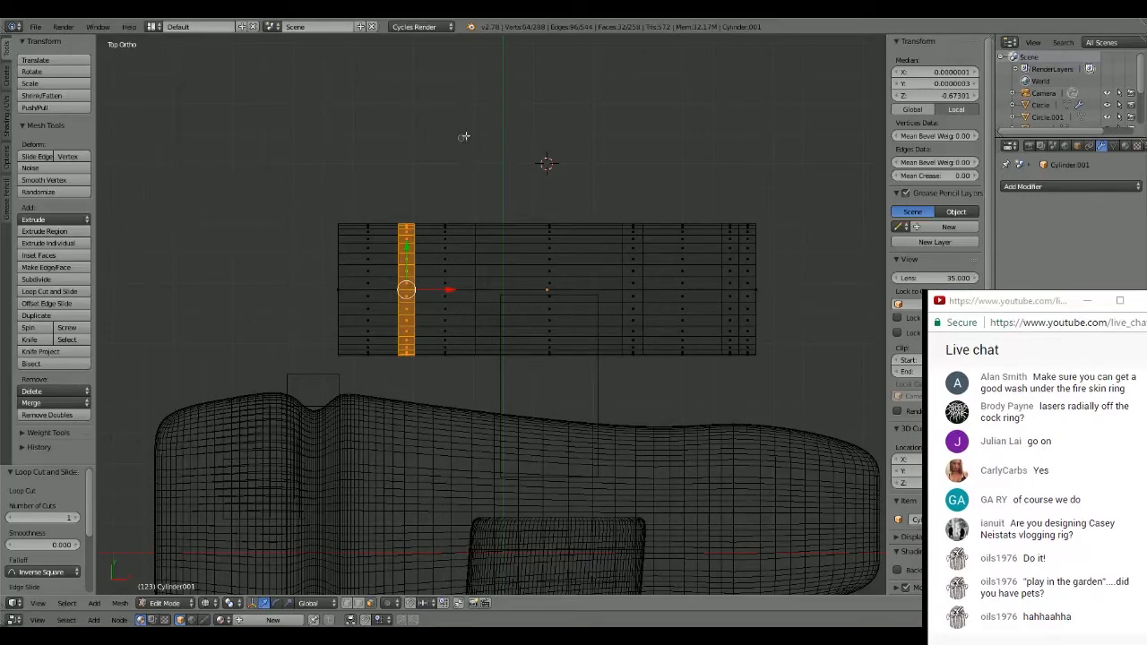
pyautogui.moveTo(621, 120); pyautogui.dragTo(446, 182, button='middle')
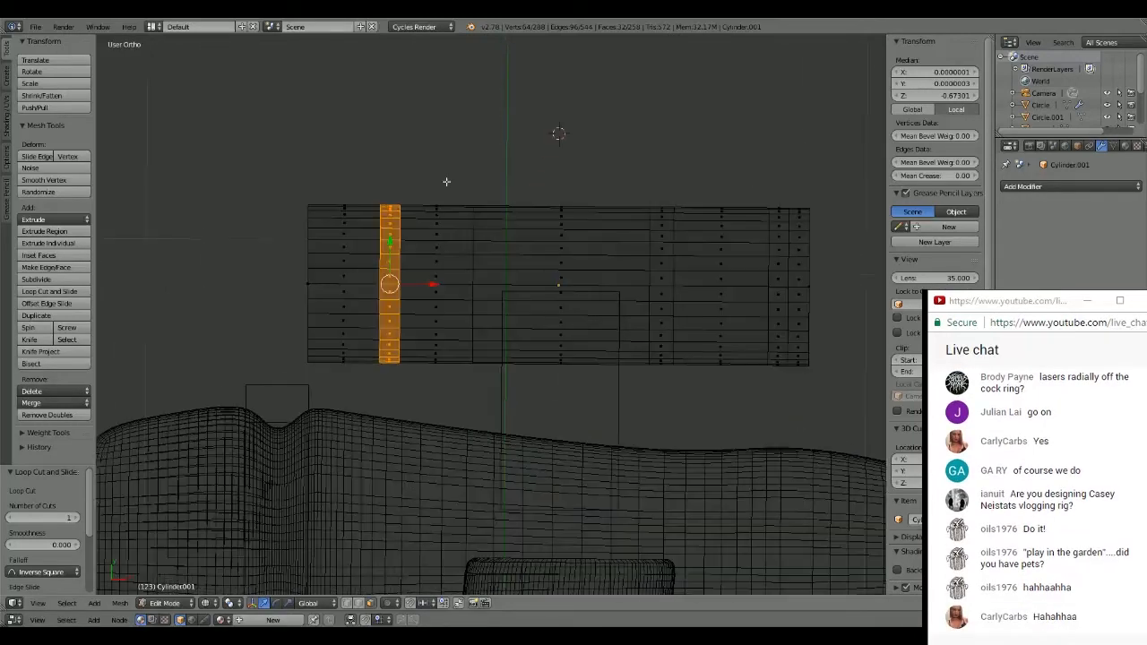
pyautogui.press('e')
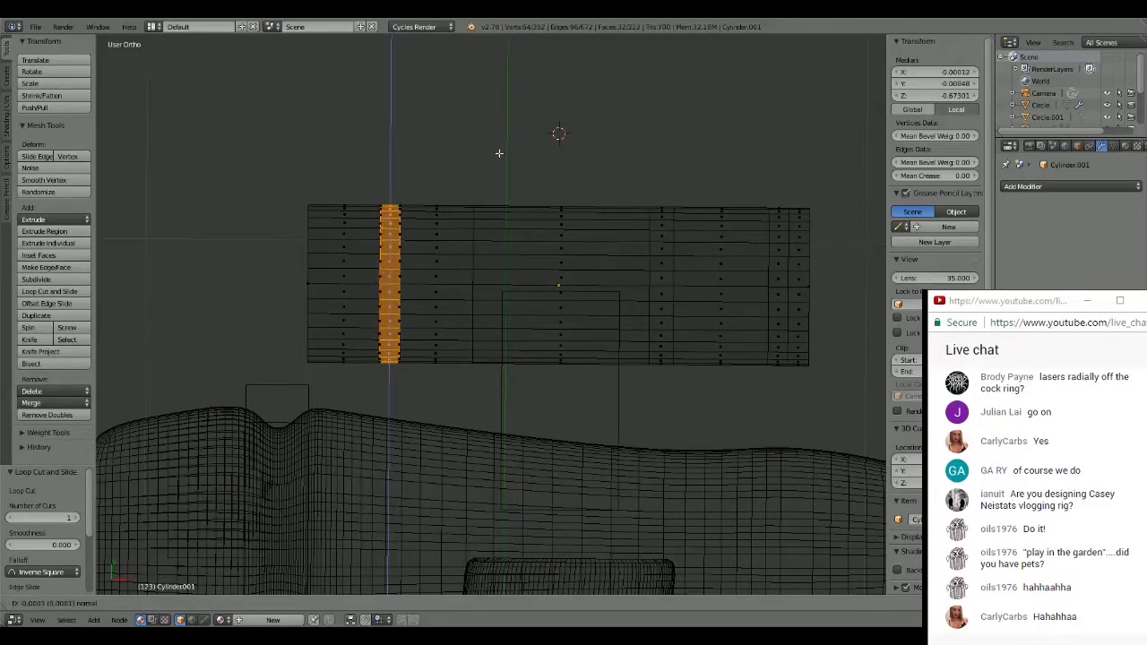
pyautogui.rightClick(499, 154)
pyautogui.press('s')
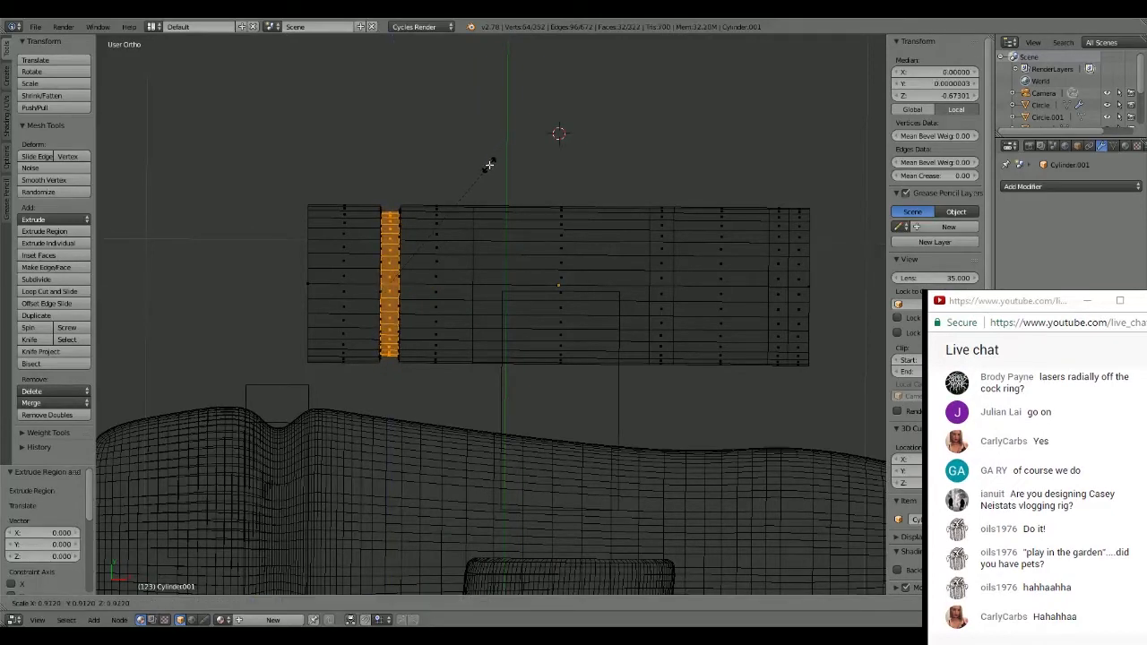
pyautogui.click(488, 165)
# - Extrude the narrow face band on the cylinder's +X half and scale it to about 0.82 to form a second groove
pyautogui.keyDown('shift'); pyautogui.moveTo(668, 213); pyautogui.dragTo(584, 211, button='middle'); pyautogui.keyUp('shift')
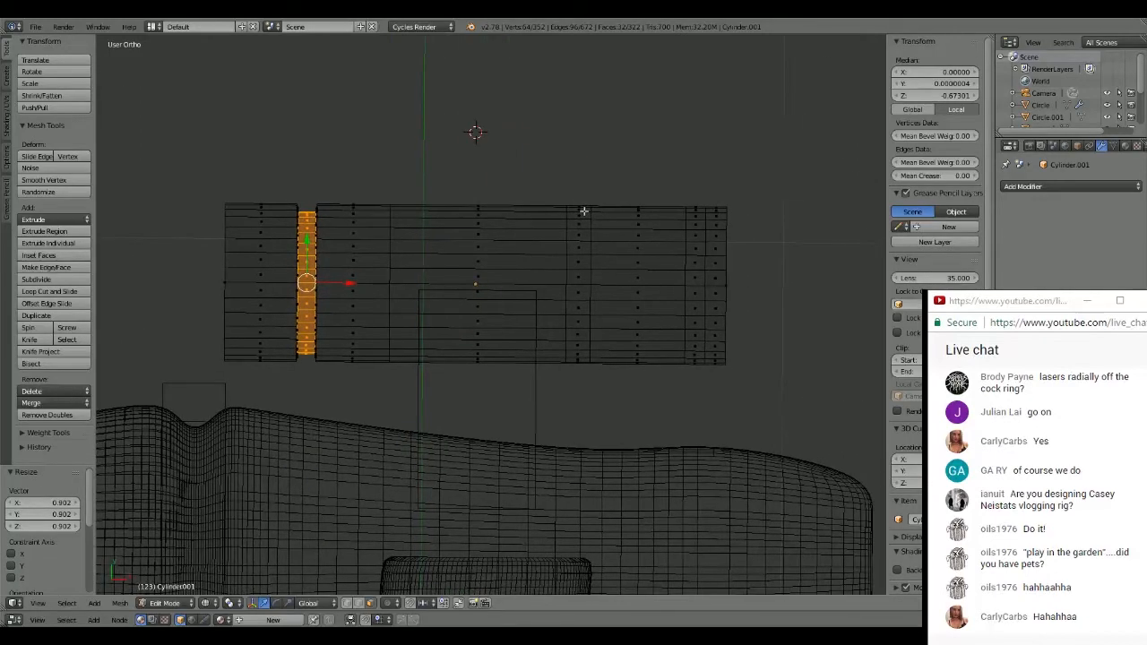
pyautogui.press('a')
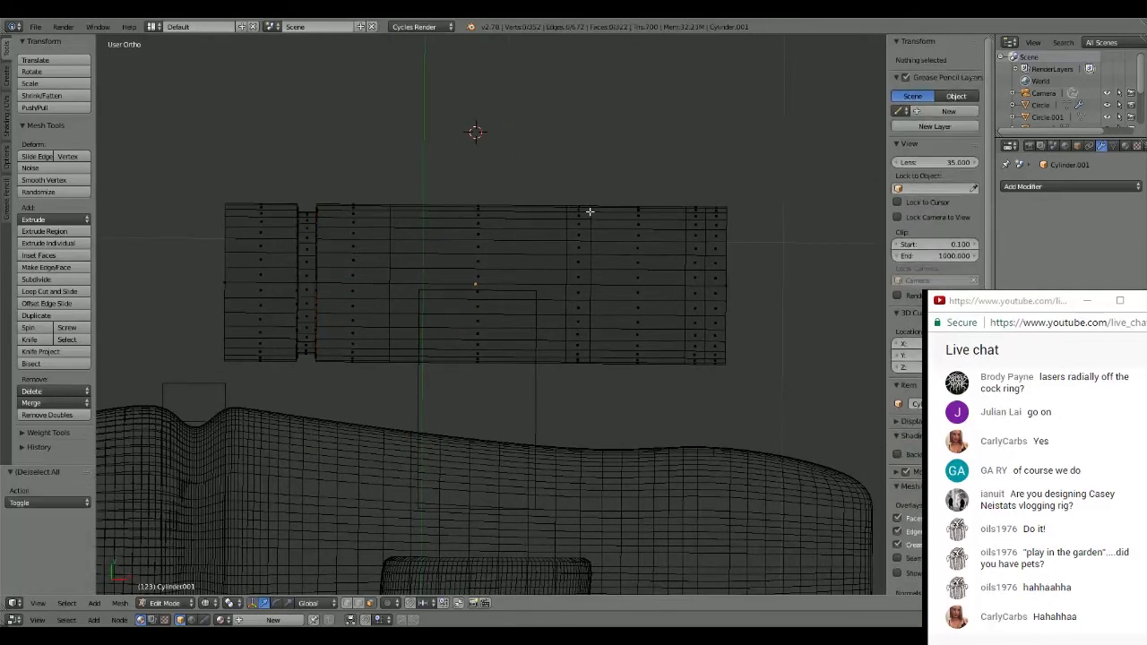
pyautogui.keyDown('alt'); pyautogui.rightClick(579, 202); pyautogui.keyUp('alt')
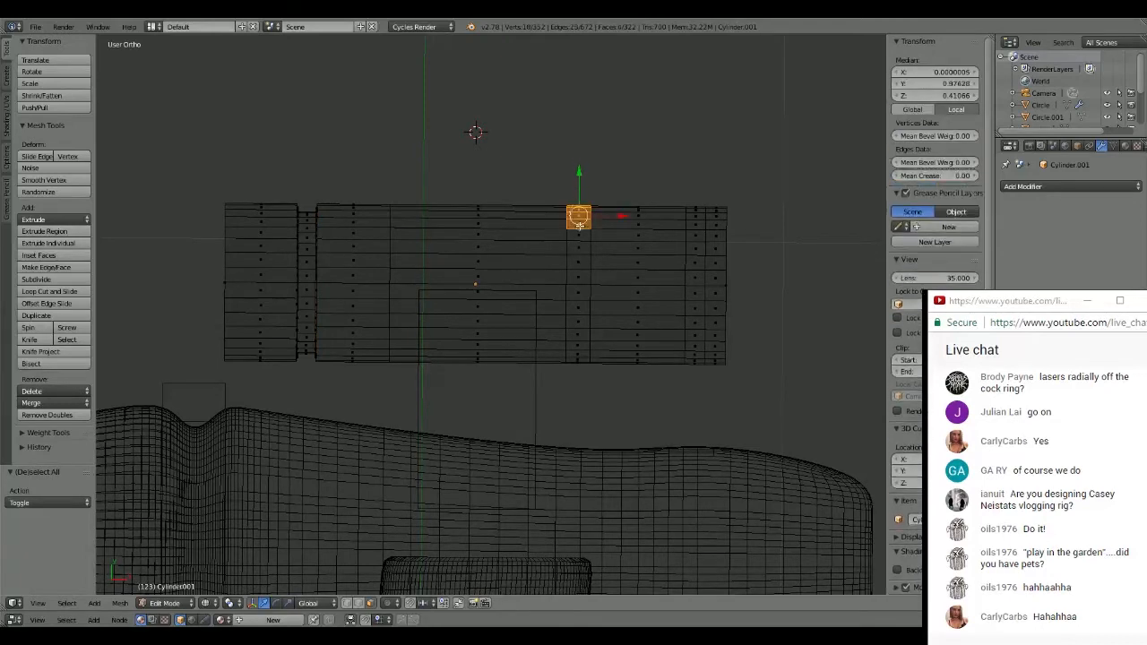
pyautogui.moveTo(581, 276)
pyautogui.mouseDown()
pyautogui.moveTo(574, 267)
pyautogui.moveTo(580, 364)
pyautogui.mouseUp()
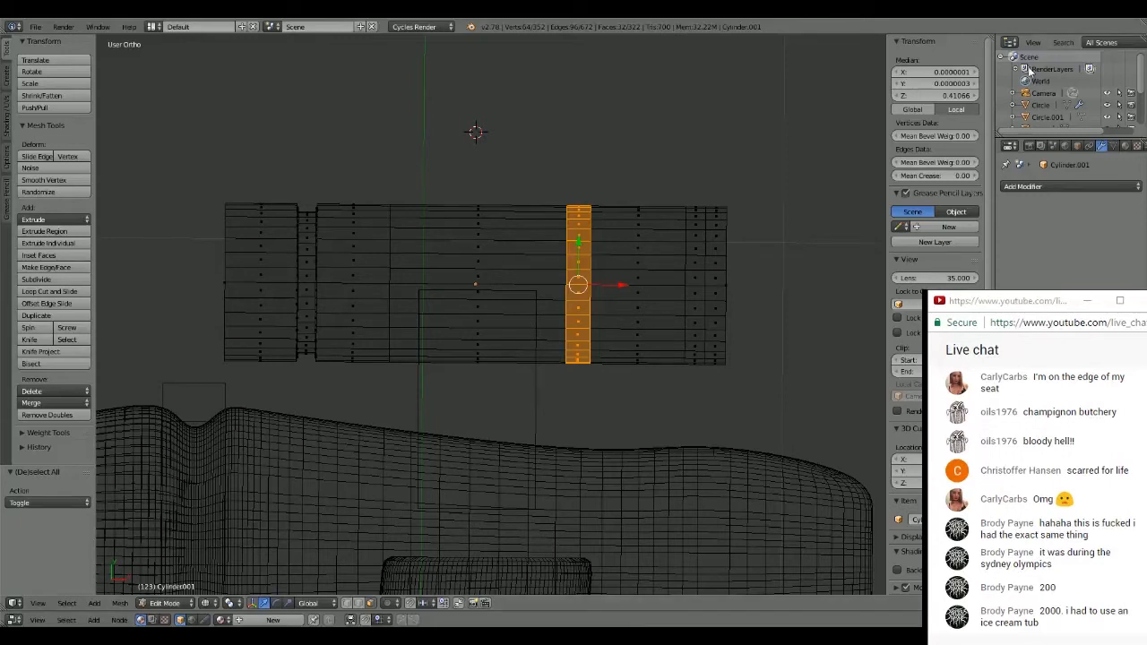
pyautogui.scroll(-2, 582, 159)
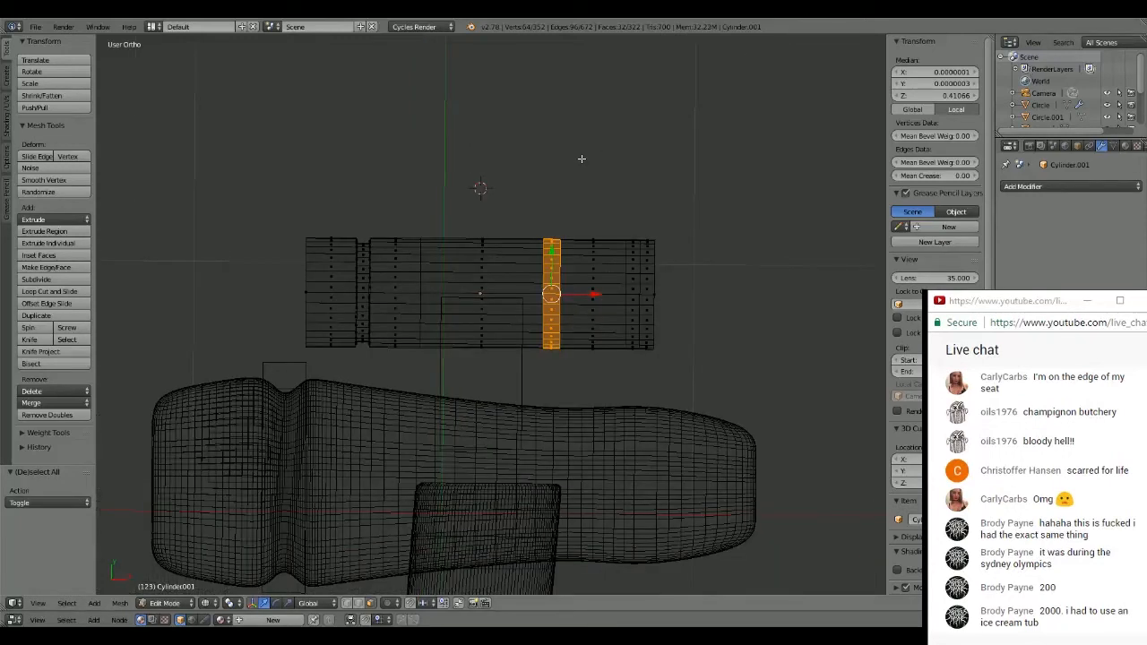
pyautogui.press('e')
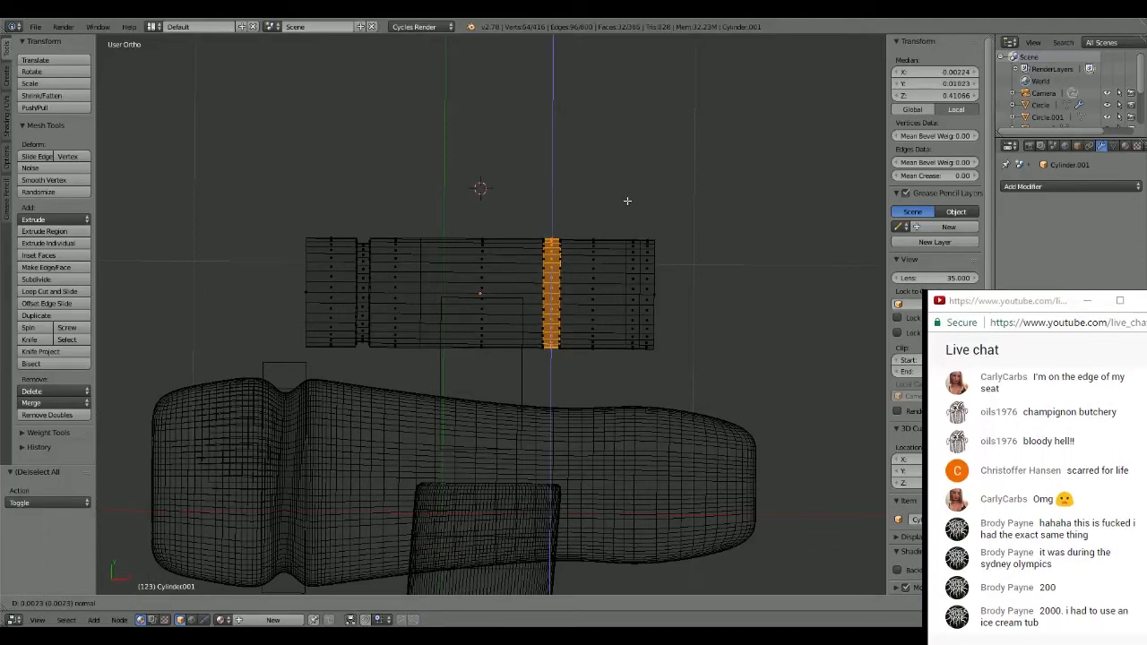
pyautogui.press('s')
pyautogui.click(616, 215)
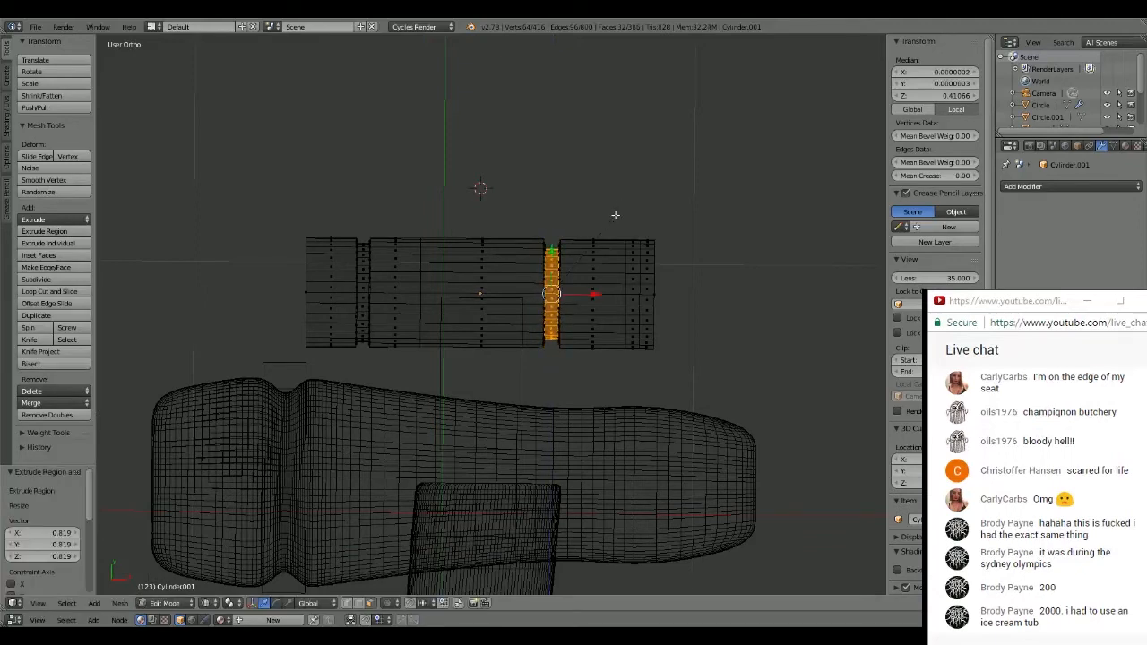
# - Restore solid shading, leave mesh editing and review the grooved cylinder on the whole hammer
pyautogui.moveTo(615, 215)
pyautogui.mouseDown(button='middle')
pyautogui.moveTo(566, 206)
pyautogui.moveTo(640, 113)
pyautogui.moveTo(640, 143)
pyautogui.moveTo(545, 200)
pyautogui.moveTo(528, 259)
pyautogui.moveTo(609, 176)
pyautogui.moveTo(611, 146)
pyautogui.mouseUp(button='middle')
pyautogui.press('z')
pyautogui.scroll(-3, 529, 258)
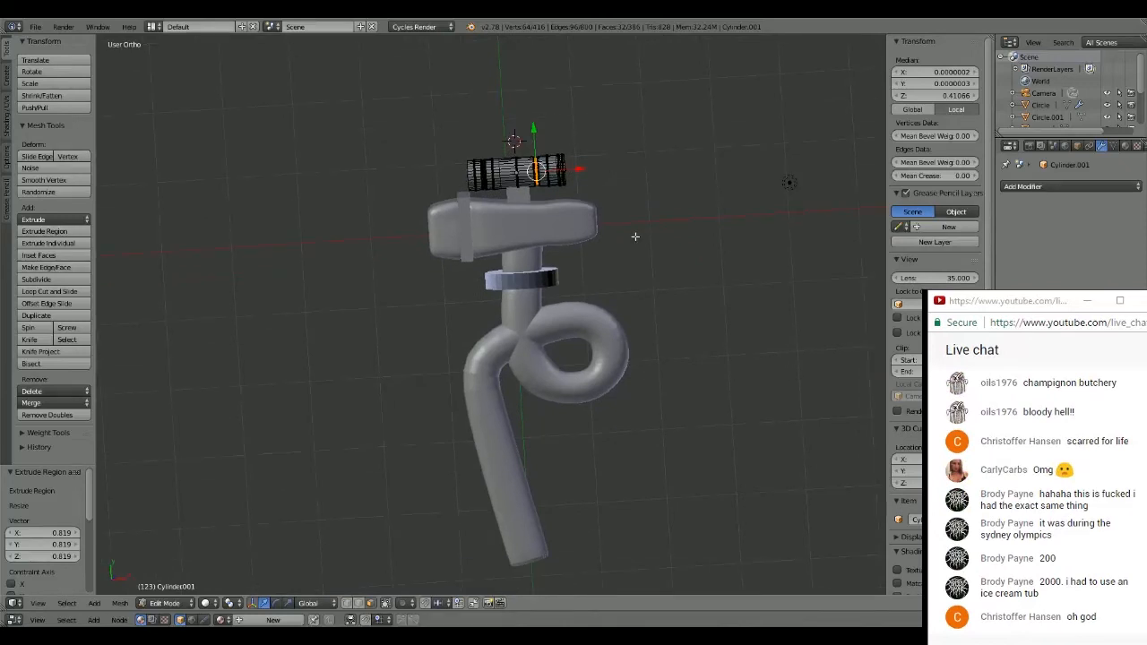
pyautogui.moveTo(654, 235); pyautogui.dragTo(612, 222, button='middle')
pyautogui.press('Tab')
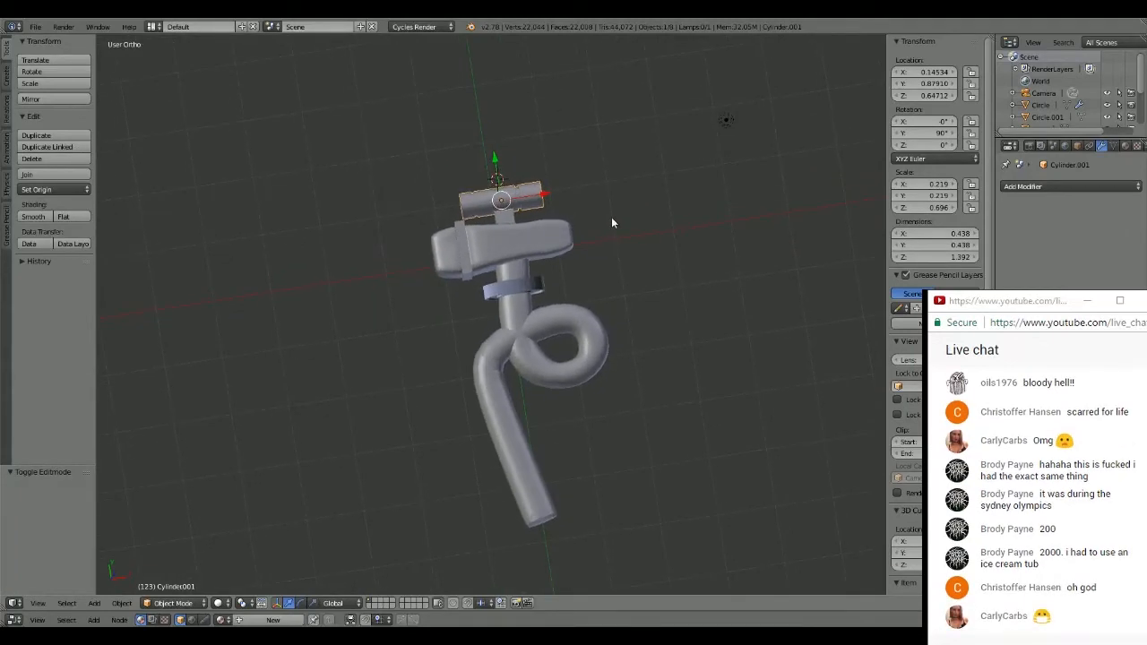
pyautogui.scroll(3, 699, 210)
pyautogui.keyDown('shift'); pyautogui.moveTo(698, 162); pyautogui.dragTo(656, 203, button='middle'); pyautogui.keyUp('shift')
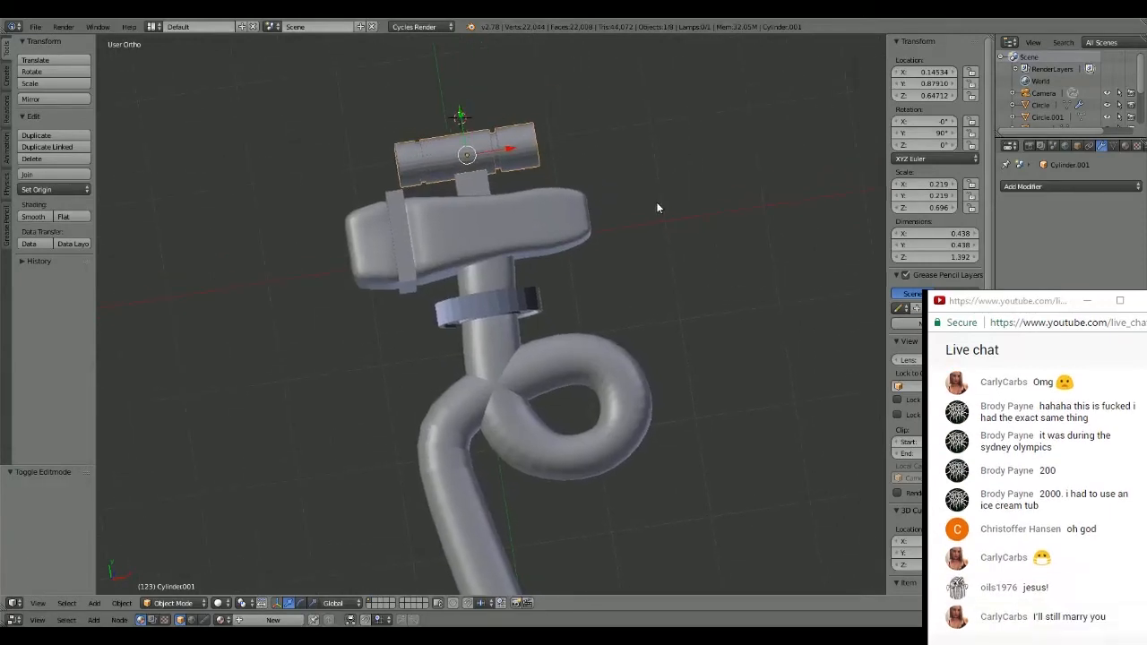
pyautogui.scroll(-1, 658, 200)
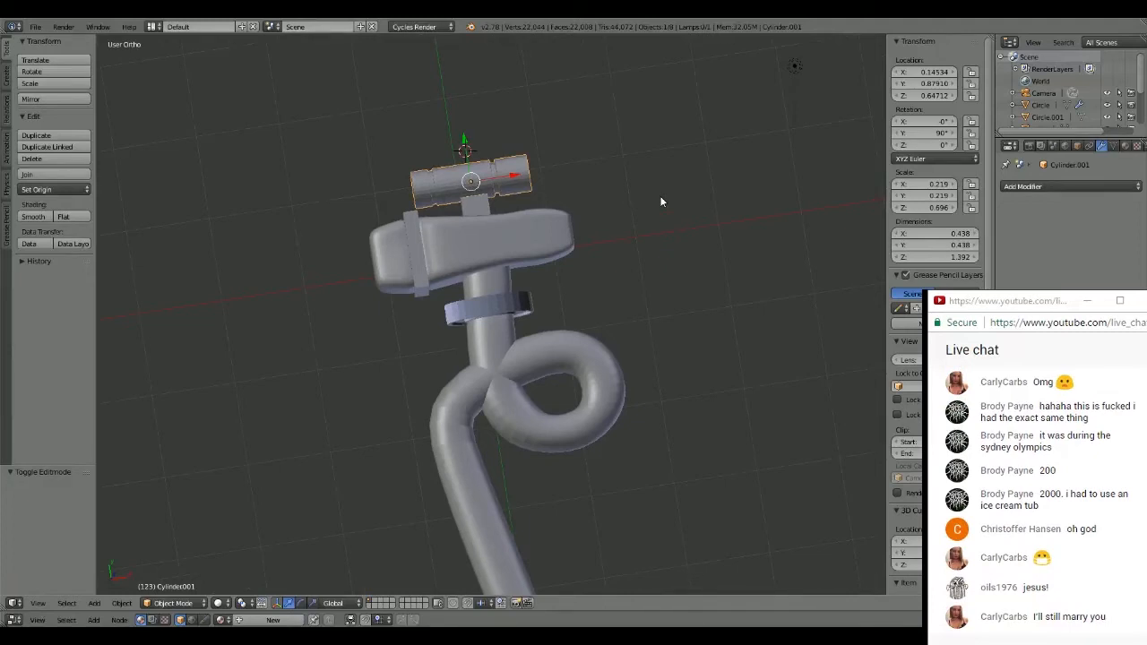
# - Select the hammer head in the top view and switch the viewport shading to Material
pyautogui.moveTo(659, 201); pyautogui.dragTo(576, 150, button='middle')
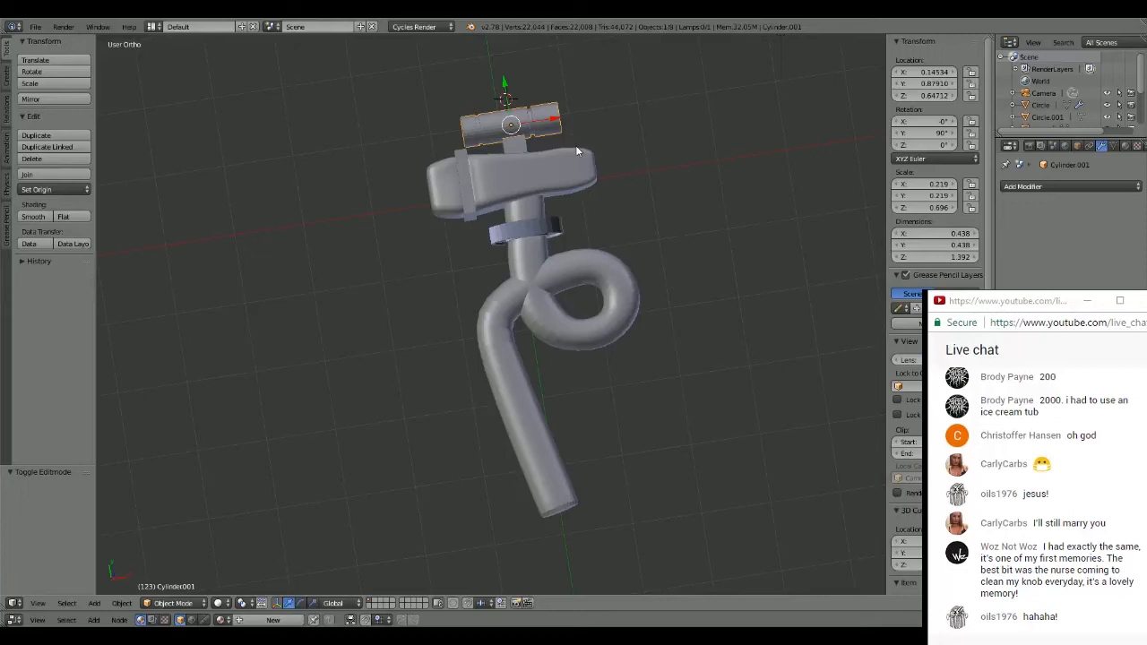
pyautogui.press('KP_7')
pyautogui.scroll(1, 681, 170)
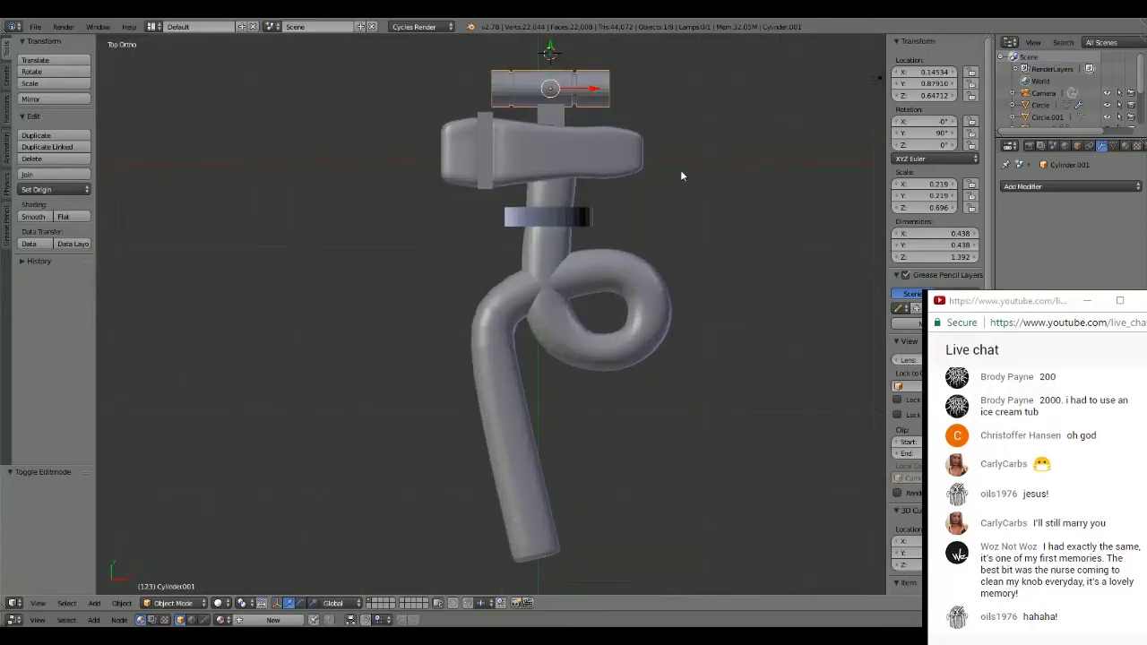
pyautogui.keyDown('shift'); pyautogui.moveTo(776, 163); pyautogui.dragTo(638, 168, button='middle'); pyautogui.keyUp('shift')
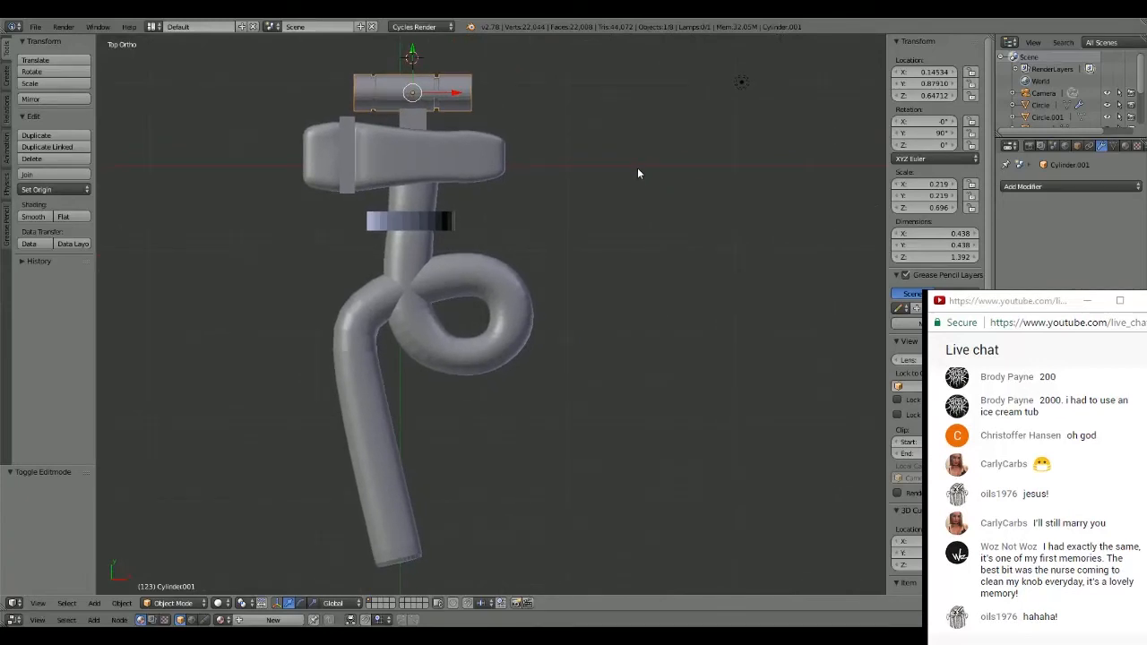
pyautogui.rightClick(392, 158)
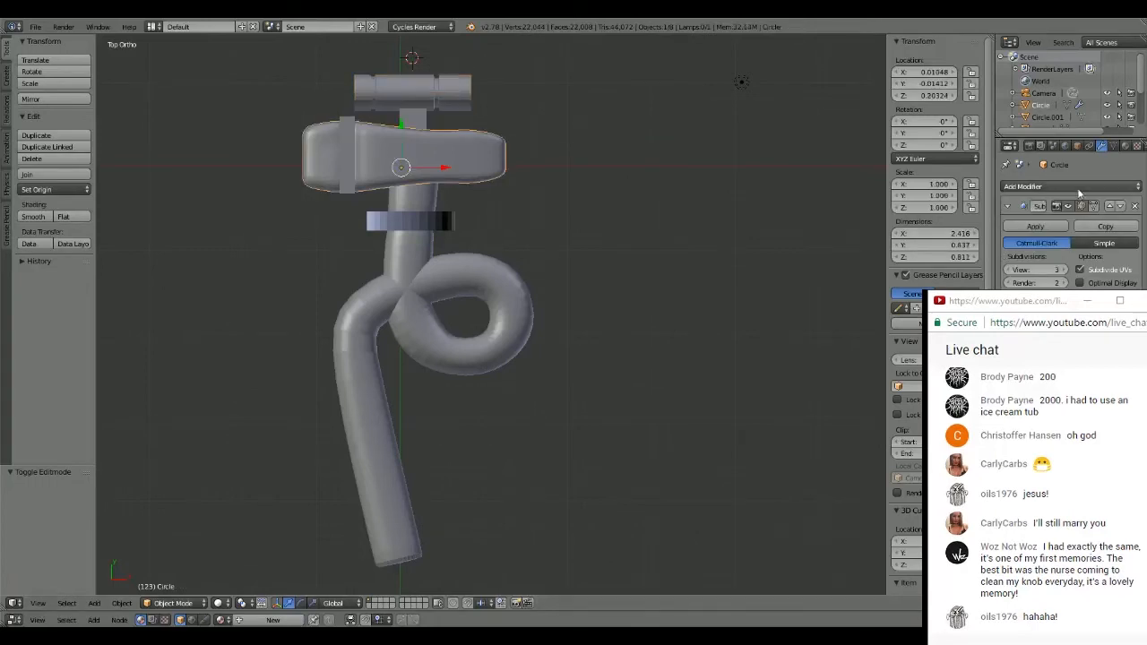
pyautogui.click(226, 604)
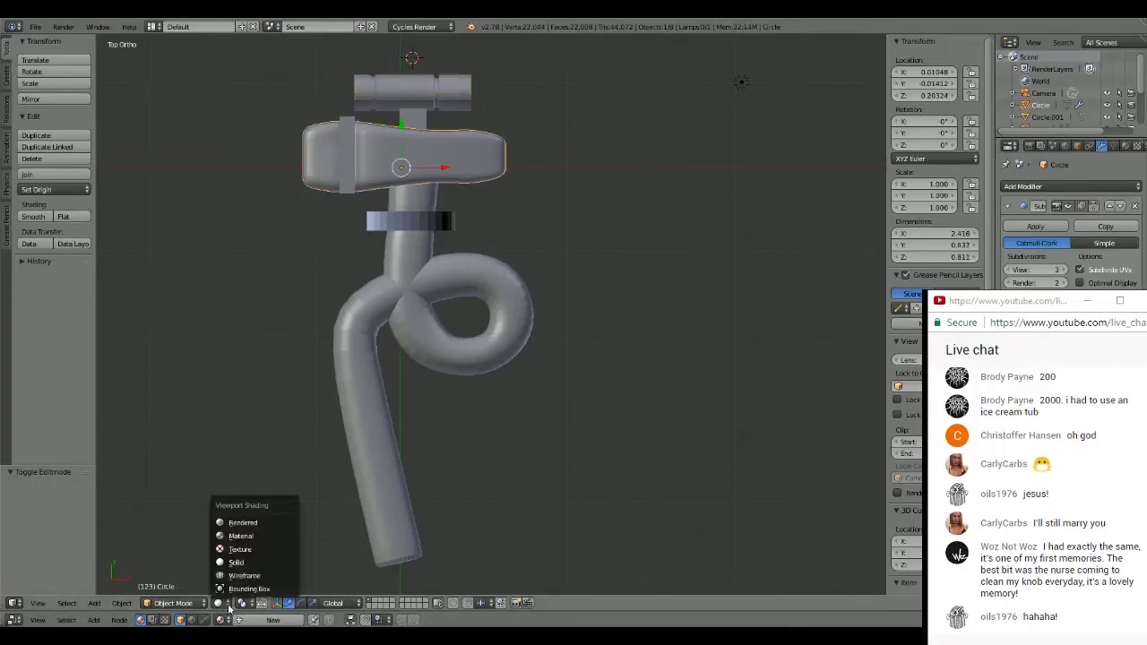
pyautogui.click(242, 536)
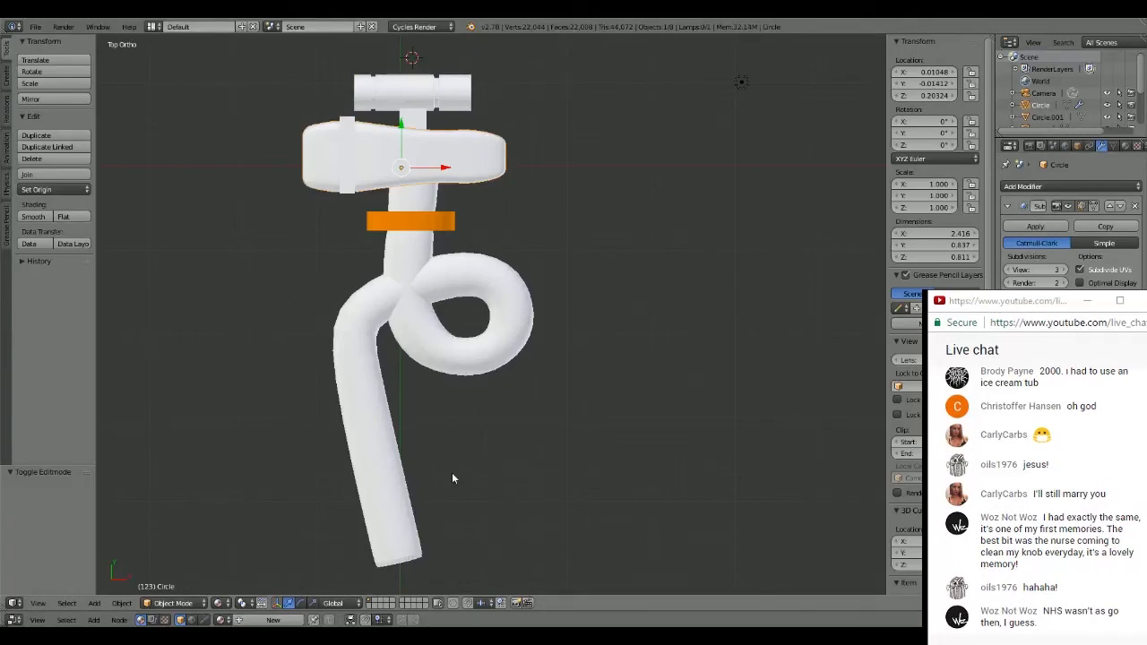
# - Run a test render of the hammer from the camera, inspect it and return to the 3D view
pyautogui.scroll(1, 466, 212)
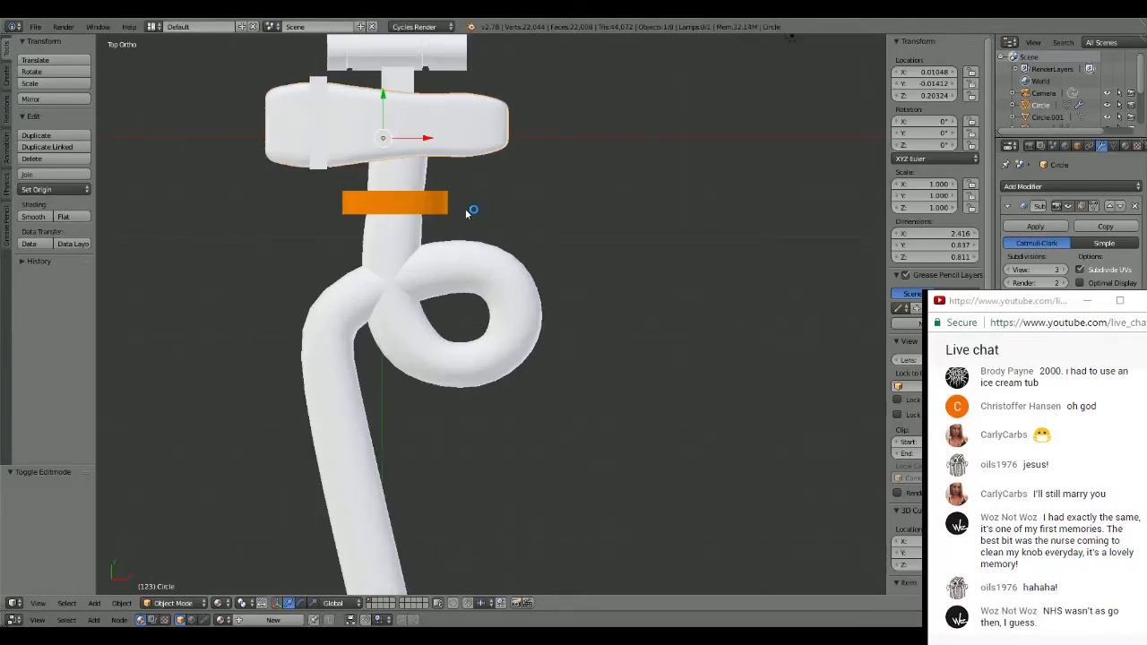
pyautogui.keyDown('shift'); pyautogui.moveTo(650, 177); pyautogui.dragTo(452, 262, button='middle'); pyautogui.keyUp('shift')
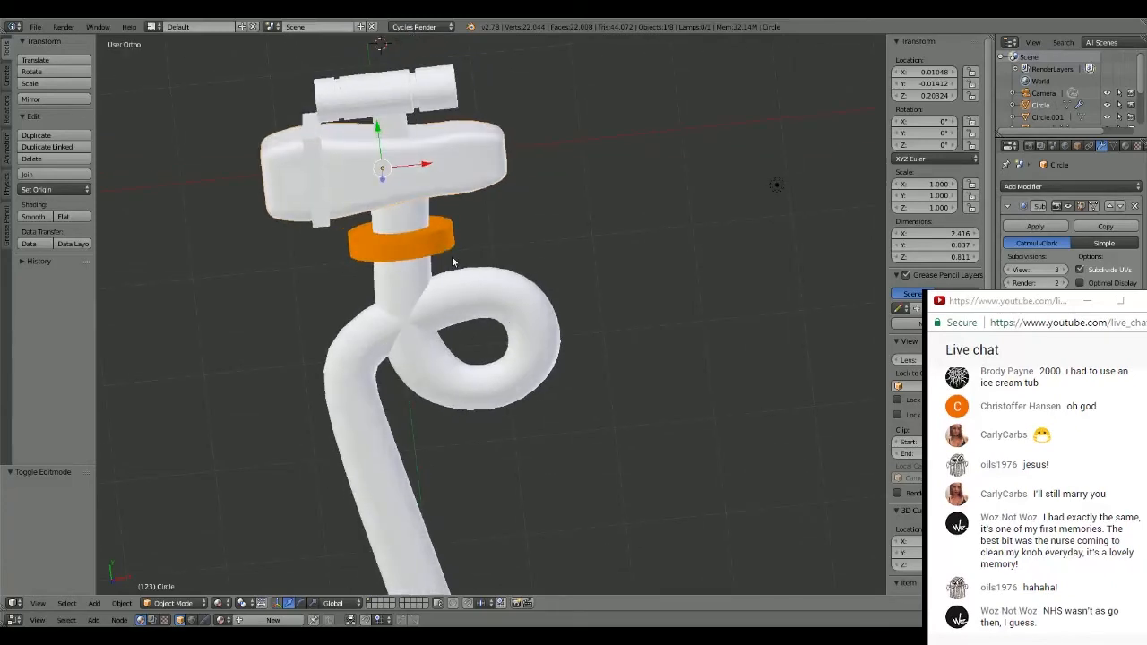
pyautogui.press('F12')
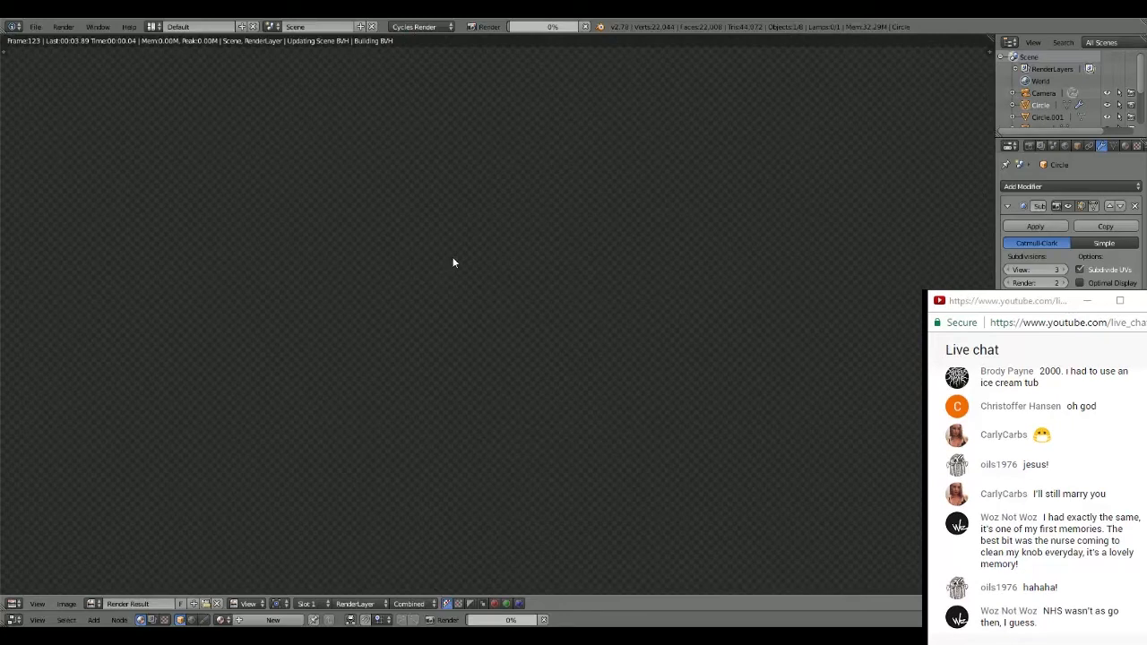
pyautogui.press('Escape')
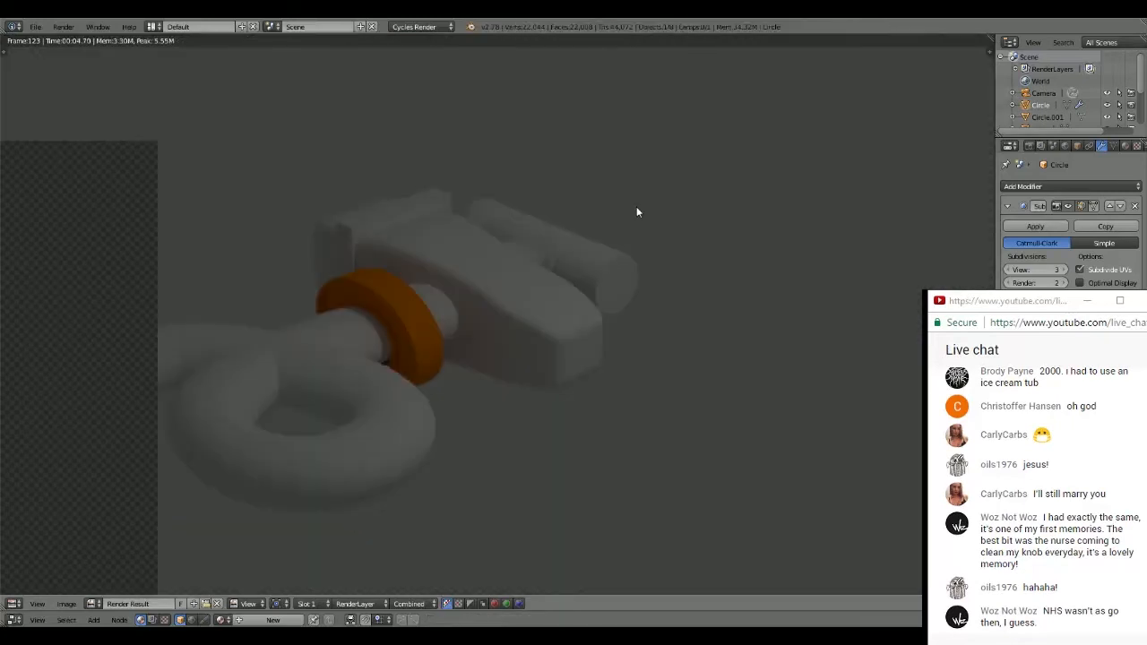
pyautogui.press('Escape')
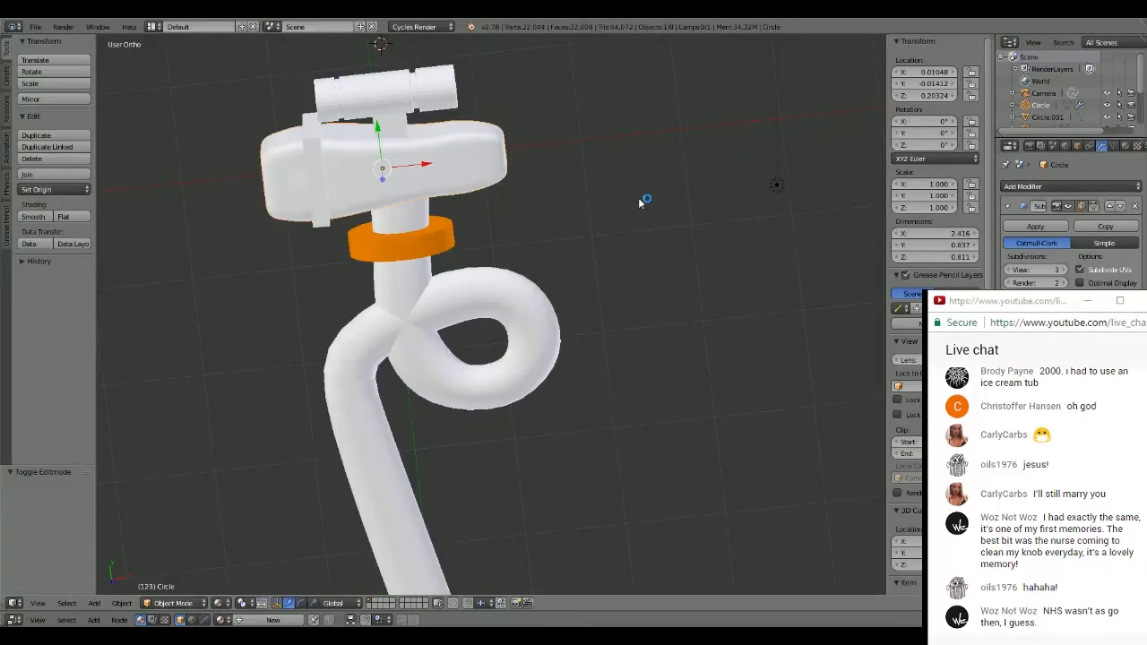
# - Select the looped handle and assign it a new material
pyautogui.moveTo(639, 203); pyautogui.dragTo(609, 124, button='middle')
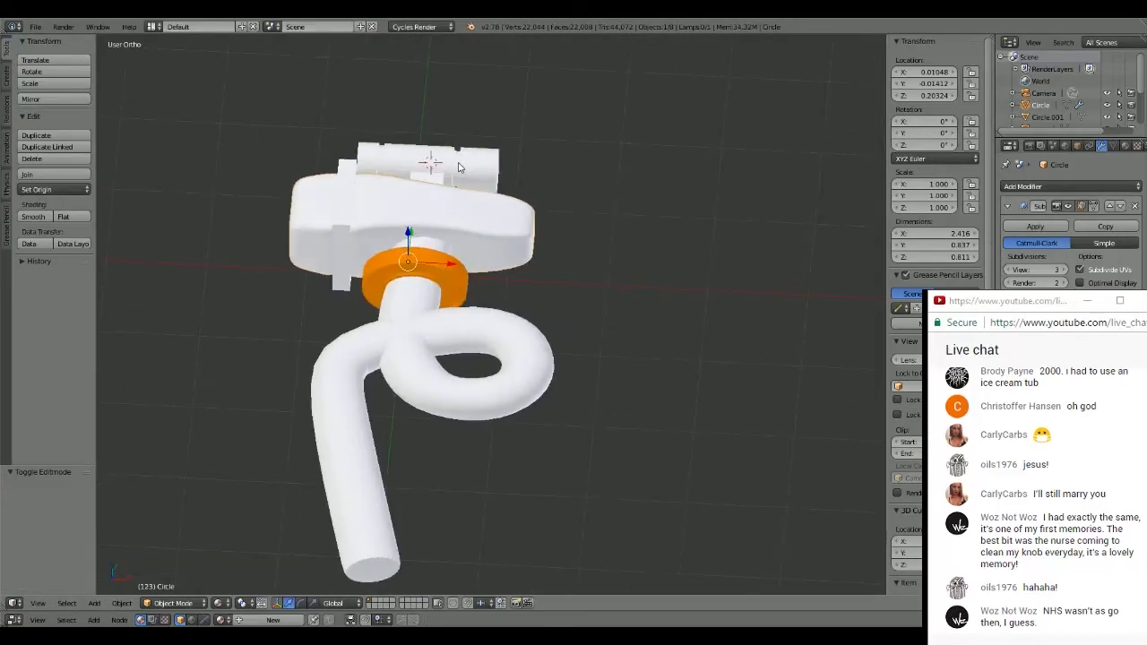
pyautogui.scroll(2, 430, 235)
pyautogui.moveTo(423, 230); pyautogui.dragTo(443, 299, button='middle')
pyautogui.rightClick(386, 270)
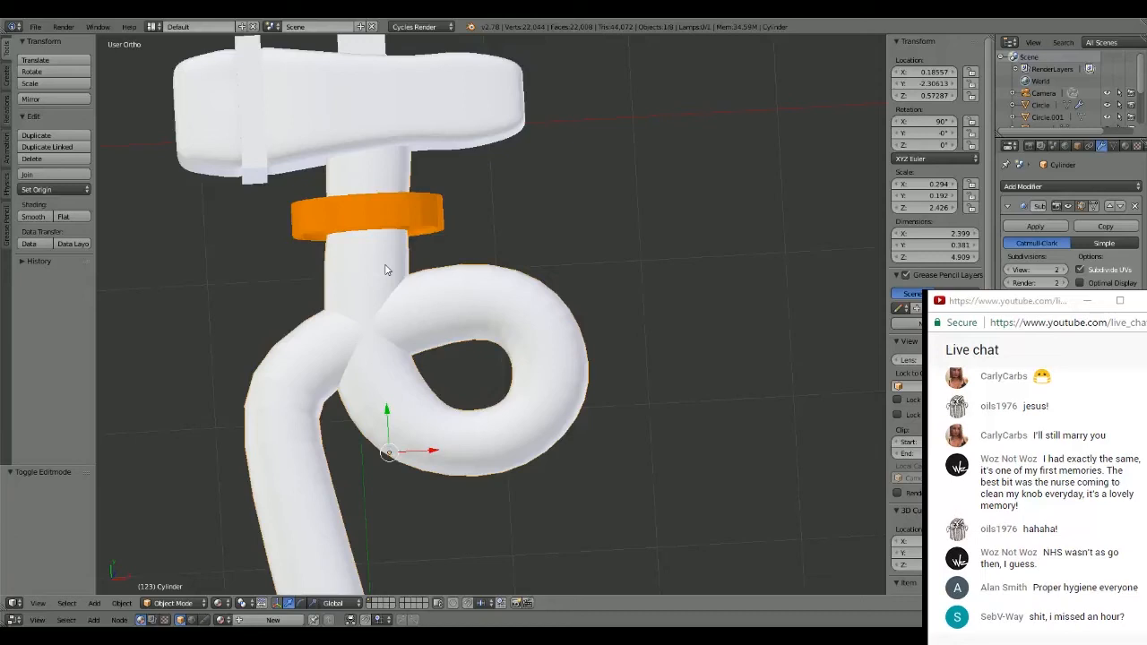
pyautogui.moveTo(385, 269); pyautogui.dragTo(612, 332, button='middle')
pyautogui.scroll(-2, 530, 258)
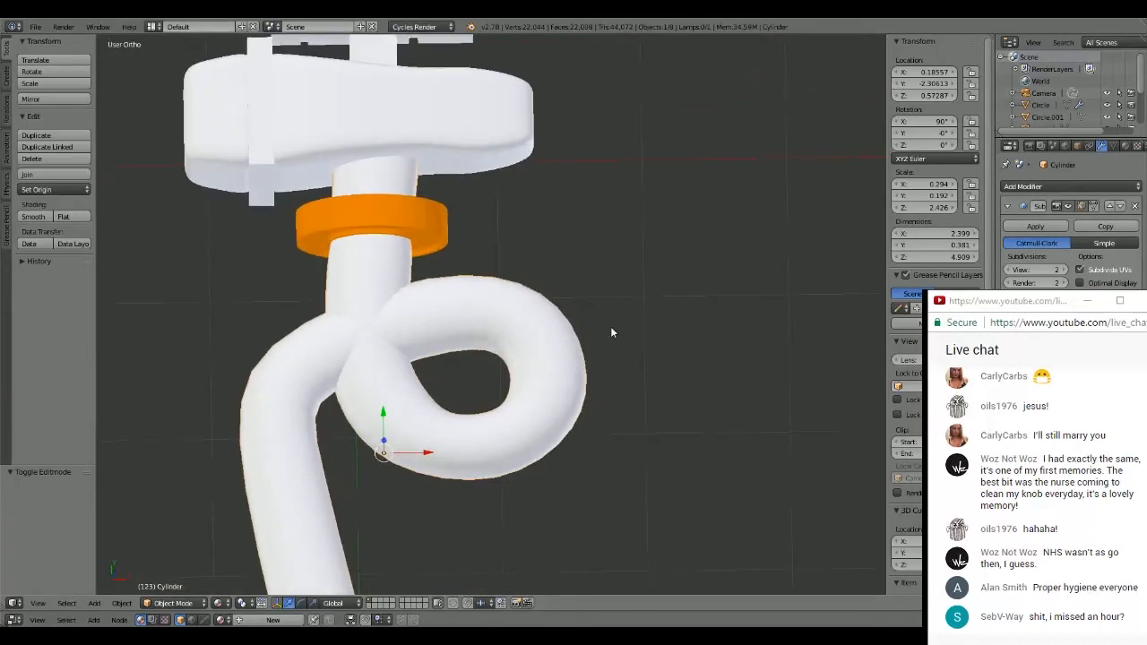
pyautogui.click(1125, 146)
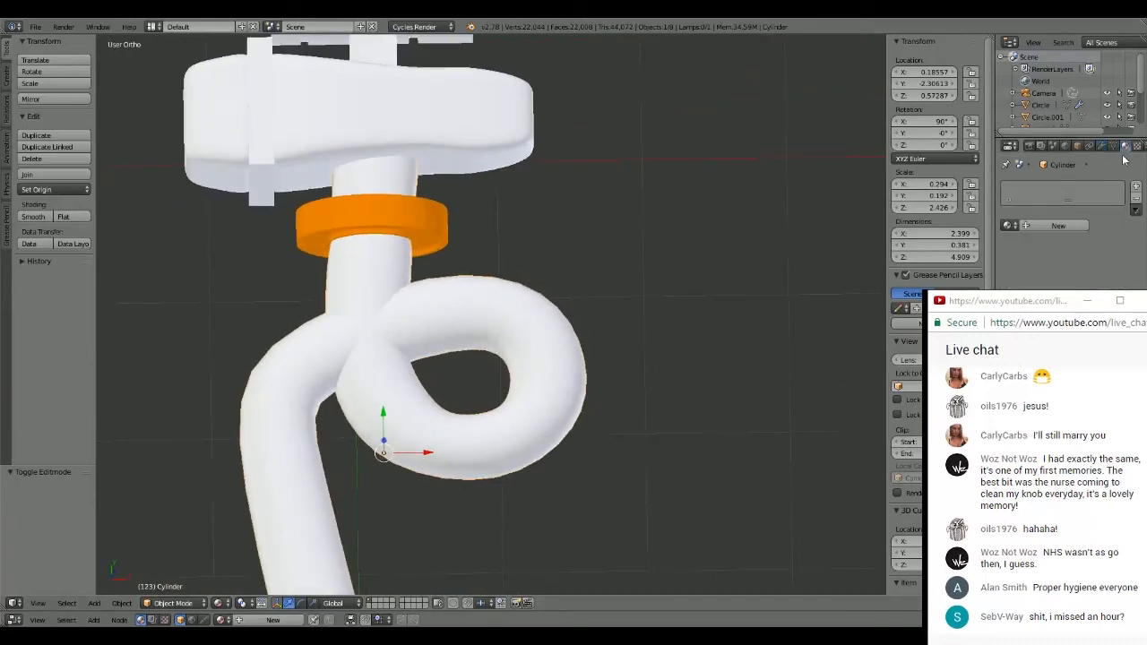
pyautogui.click(1060, 227)
# - Try blue and violet diffuse colours on the handle's material and settle on a very pale pink-lilac
pyautogui.click(1075, 307)
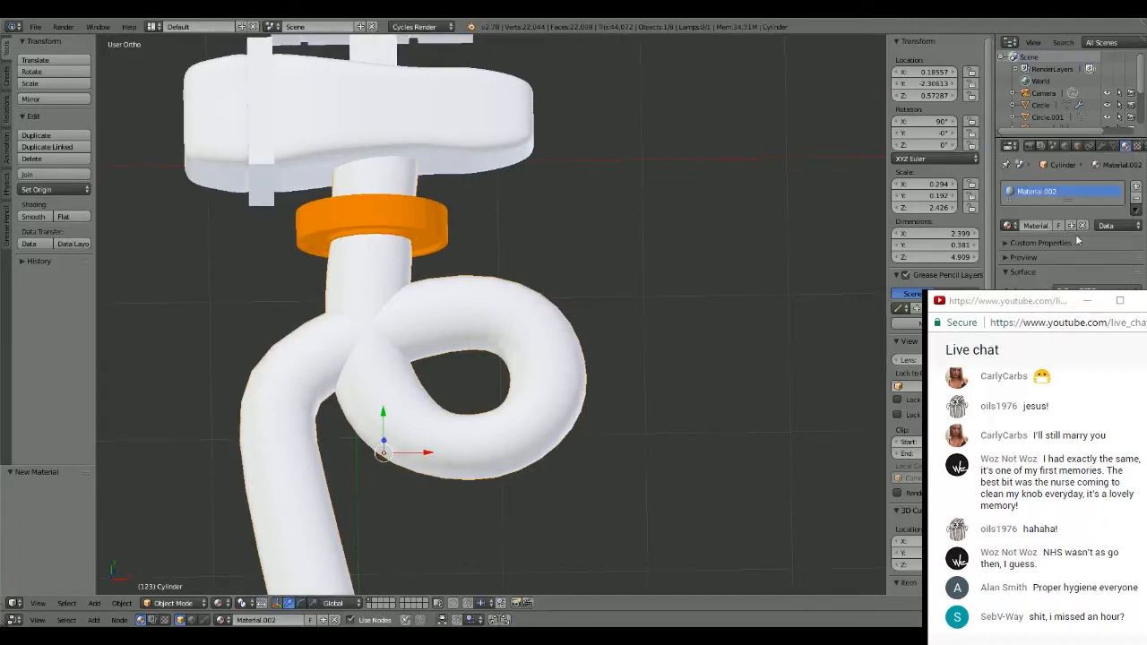
pyautogui.click(1076, 308)
pyautogui.click(1082, 141)
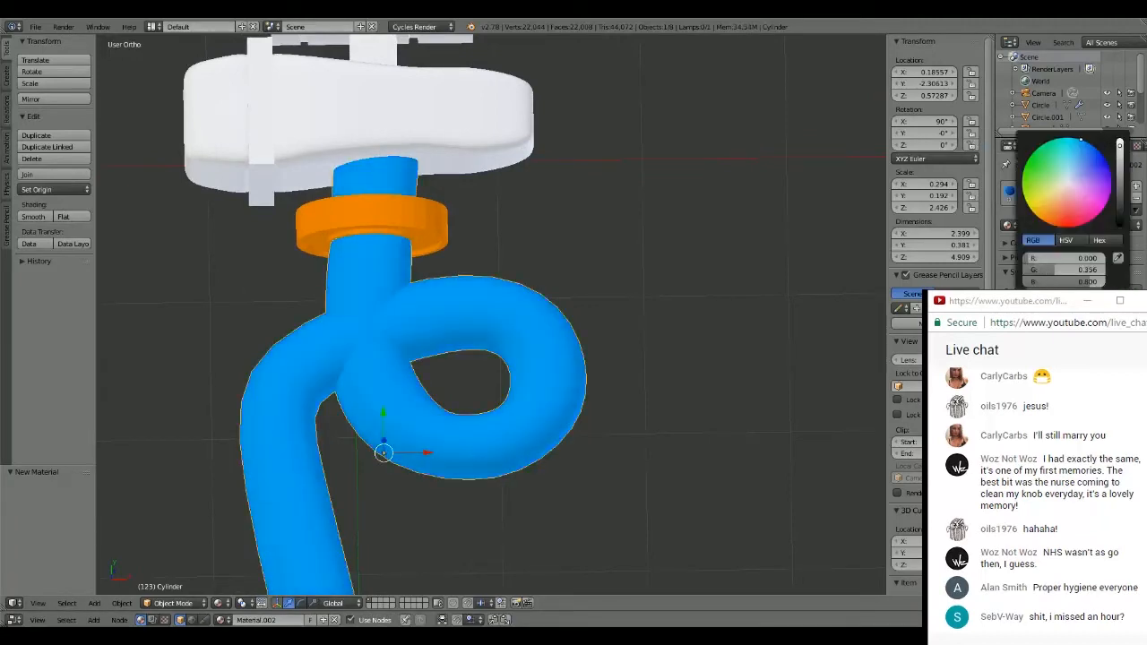
pyautogui.moveTo(1081, 141); pyautogui.dragTo(1078, 175)
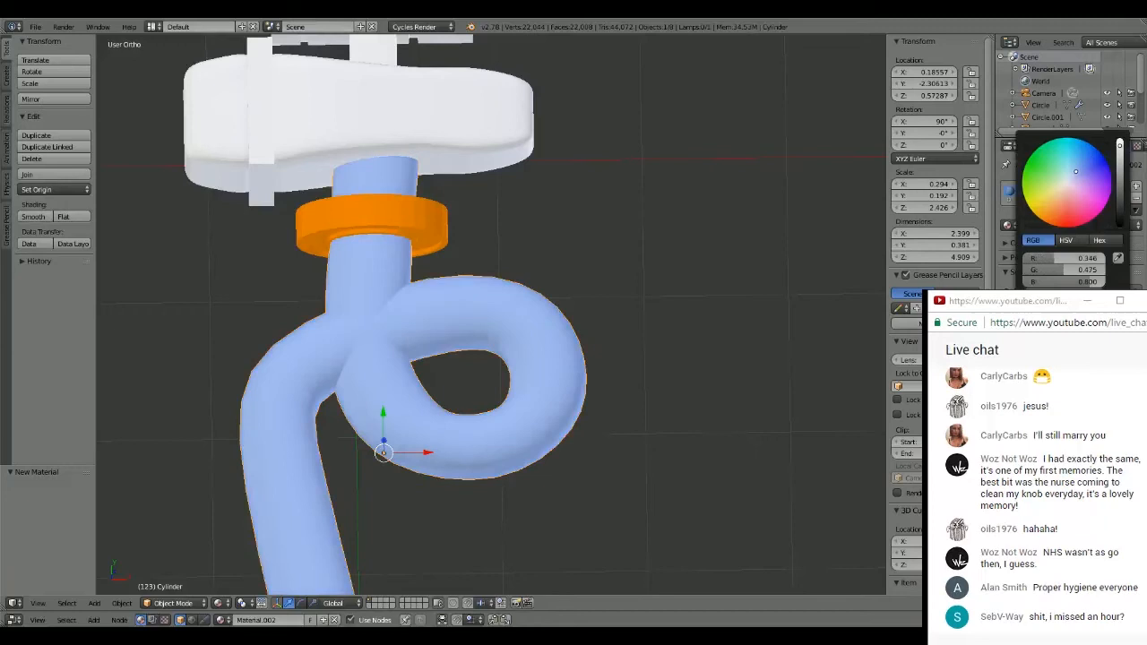
pyautogui.click(1067, 195)
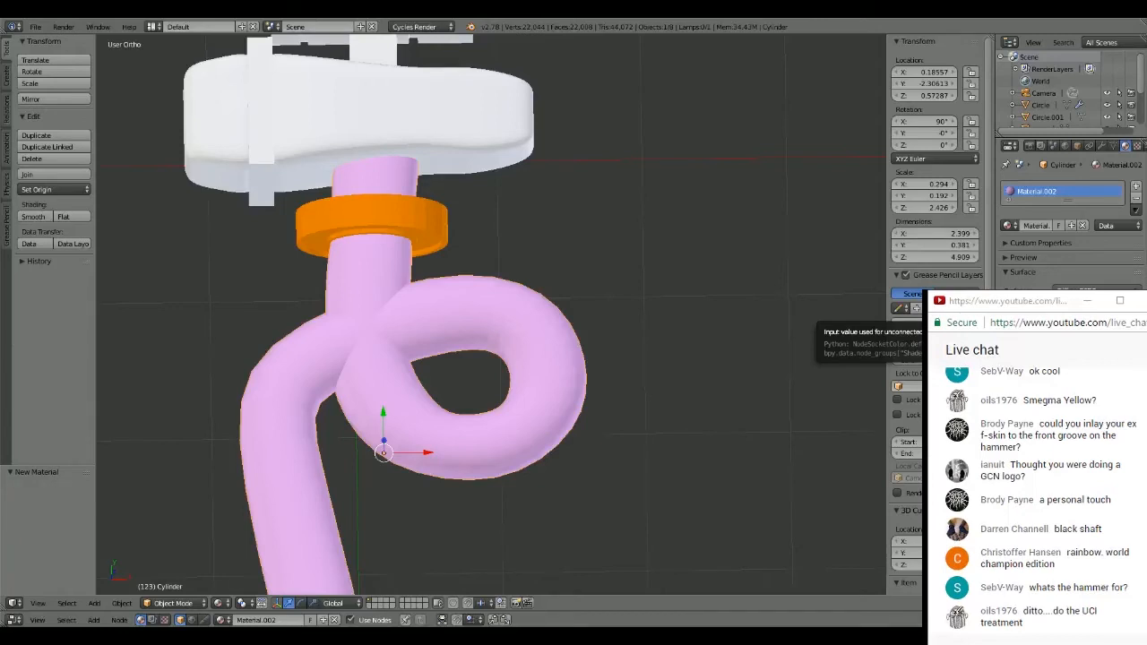
pyautogui.click(1075, 310)
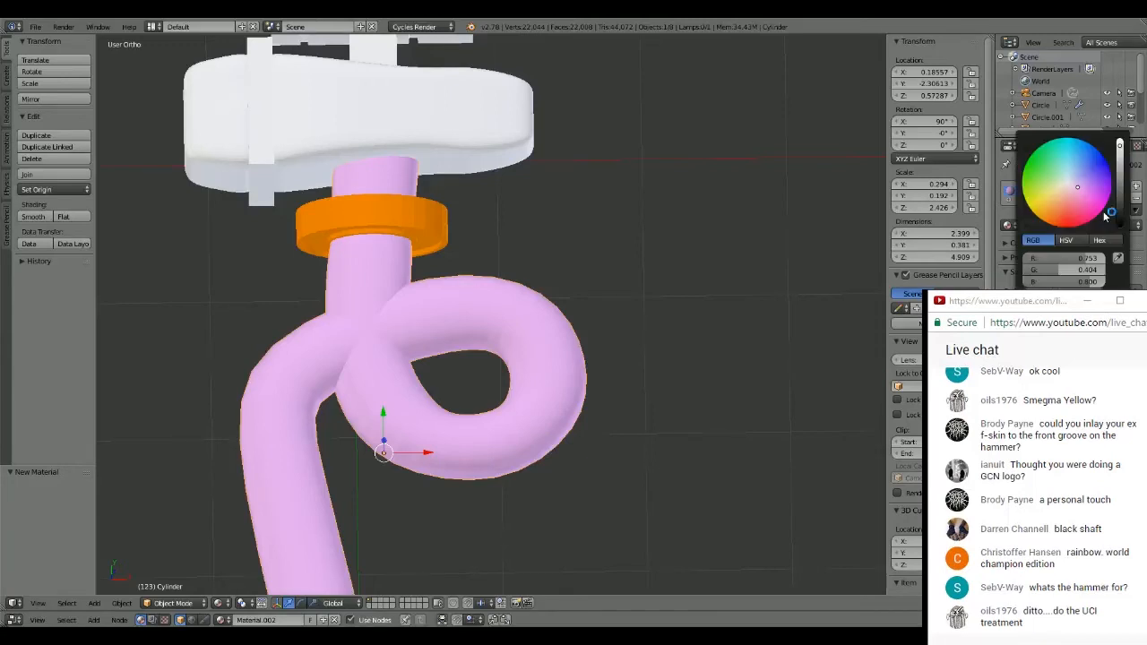
pyautogui.moveTo(1106, 215); pyautogui.dragTo(1070, 184)
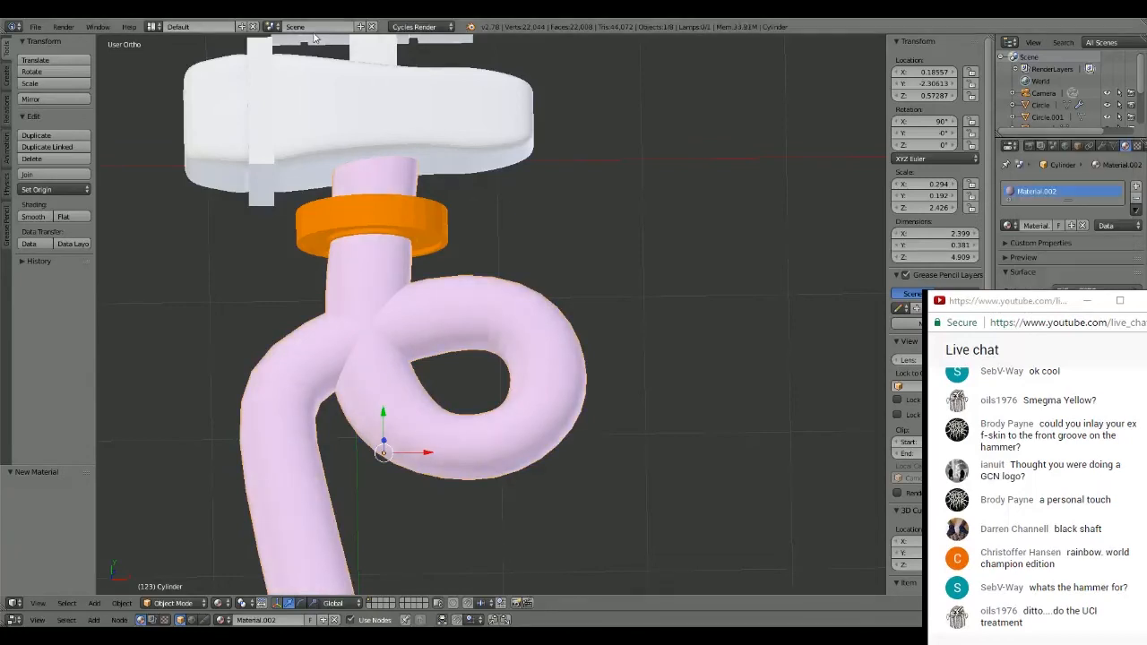
# - Select the hammer head and assign it a new material
pyautogui.scroll(-1, 344, 94)
pyautogui.keyDown('shift'); pyautogui.moveTo(465, 148); pyautogui.dragTo(553, 236, button='middle'); pyautogui.keyUp('shift')
pyautogui.scroll(1, 579, 218)
pyautogui.scroll(1, 579, 218)
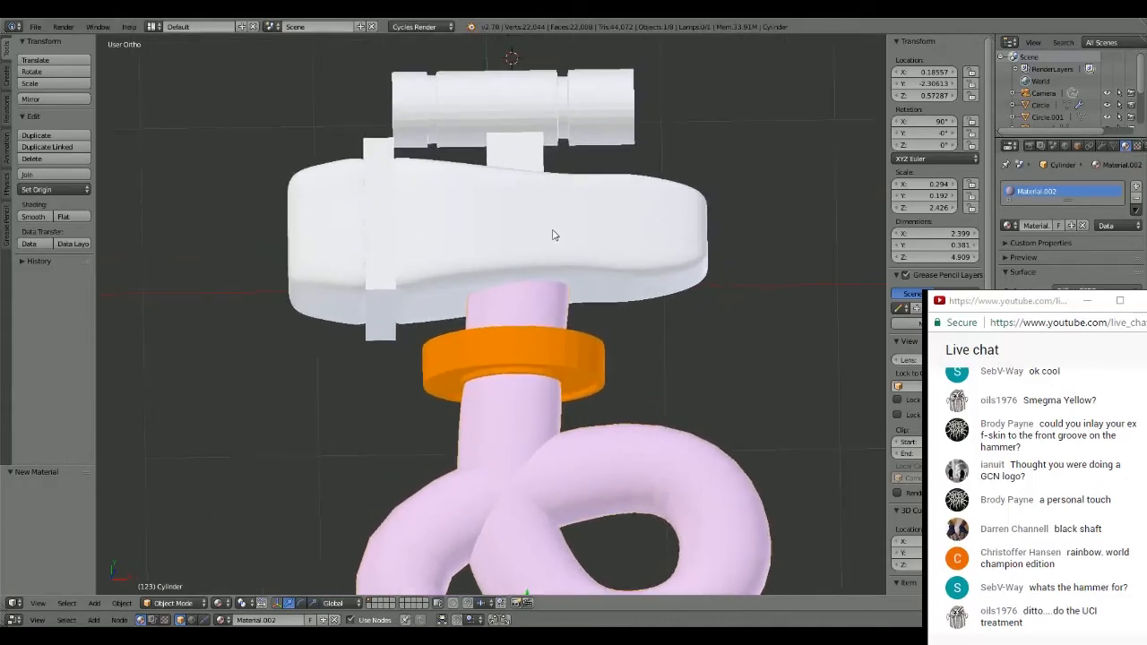
pyautogui.rightClick(609, 225)
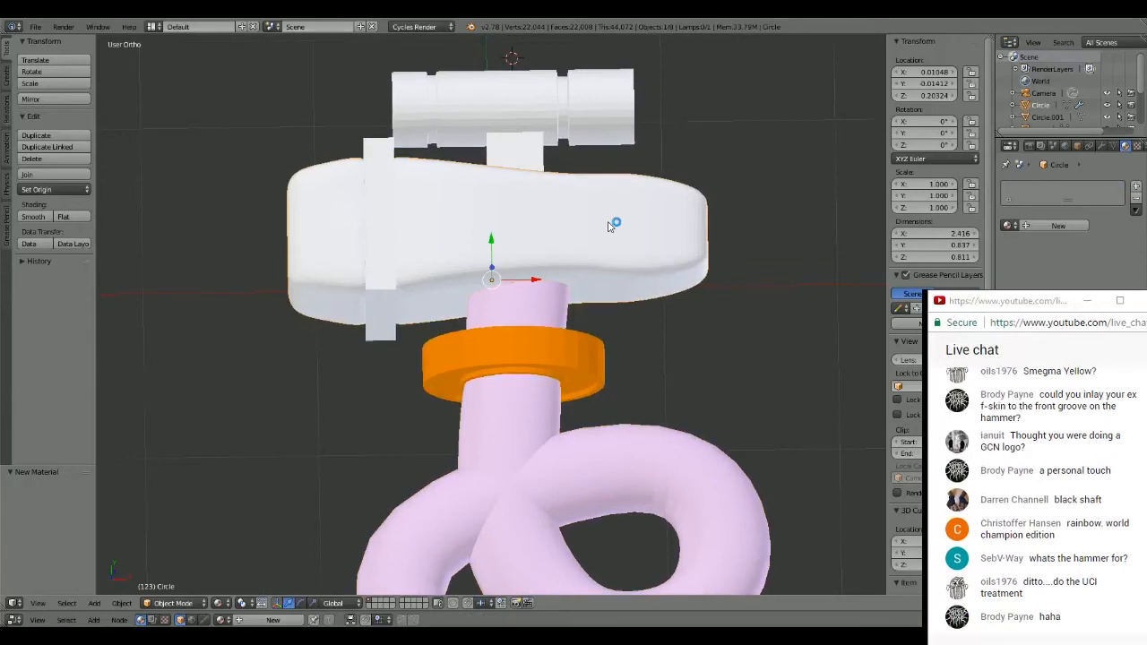
pyautogui.click(1034, 226)
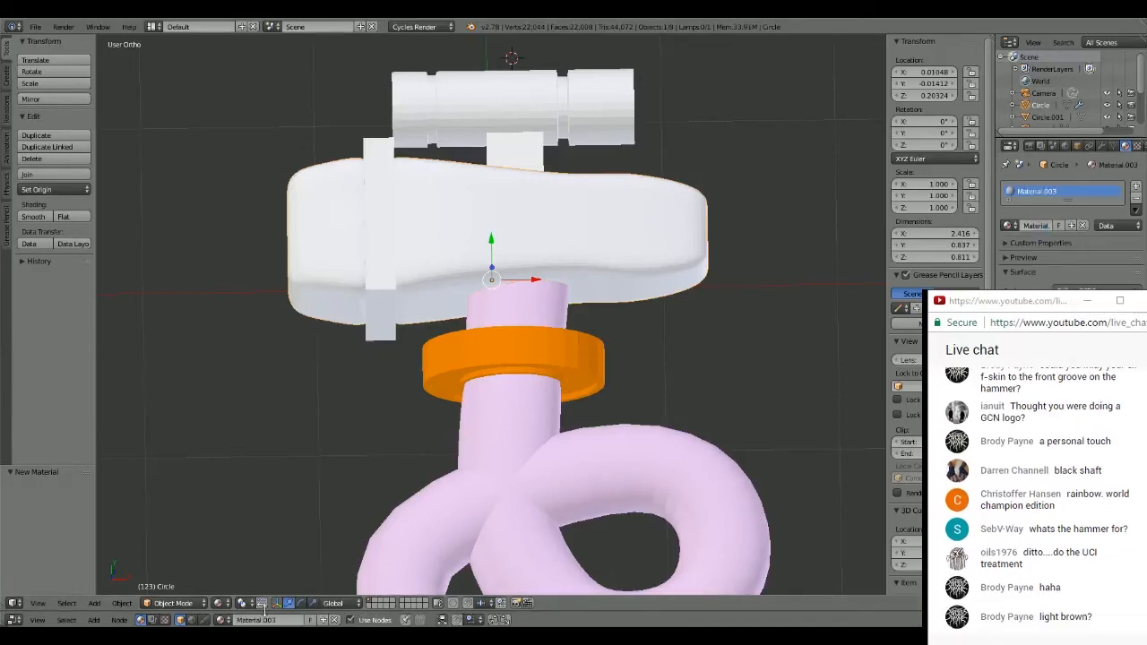
# - Enlarge the node editor, space out the head material's nodes and delete its Diffuse BSDF node
pyautogui.moveTo(264, 611); pyautogui.dragTo(271, 243)
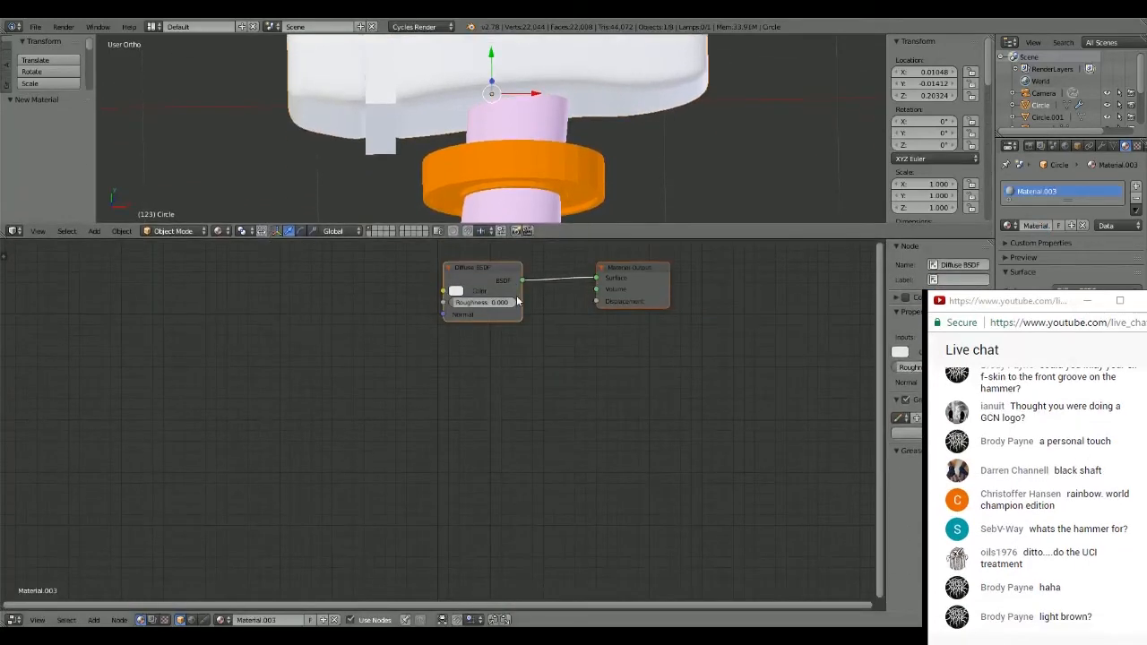
pyautogui.moveTo(506, 268); pyautogui.dragTo(436, 317)
pyautogui.moveTo(651, 272); pyautogui.dragTo(664, 329)
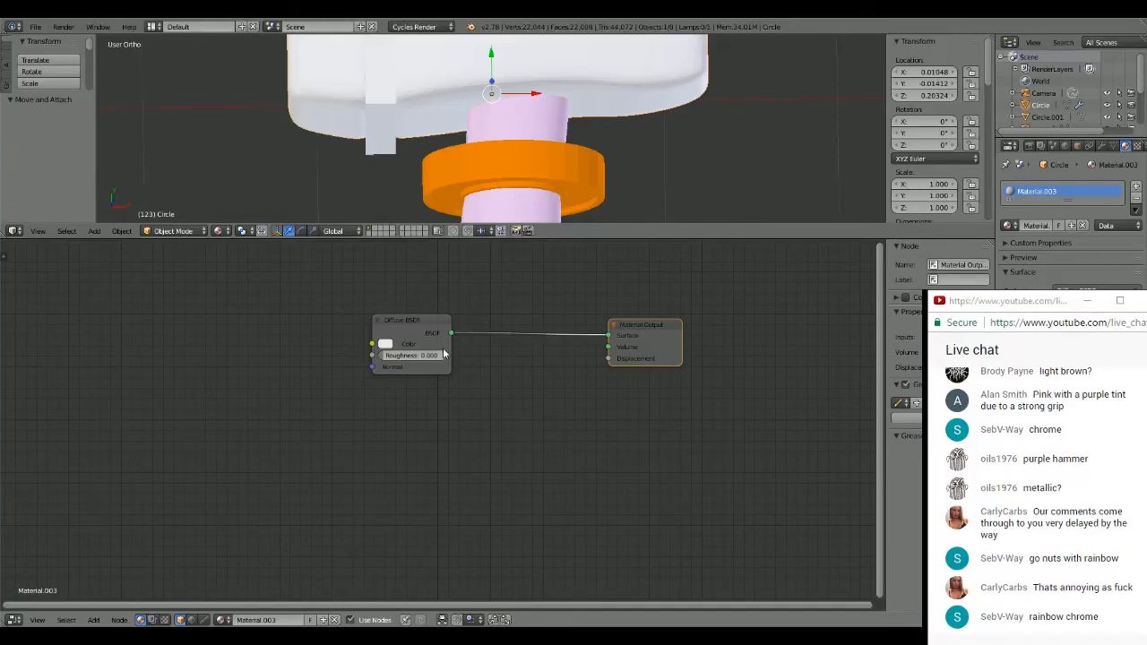
pyautogui.click(429, 320)
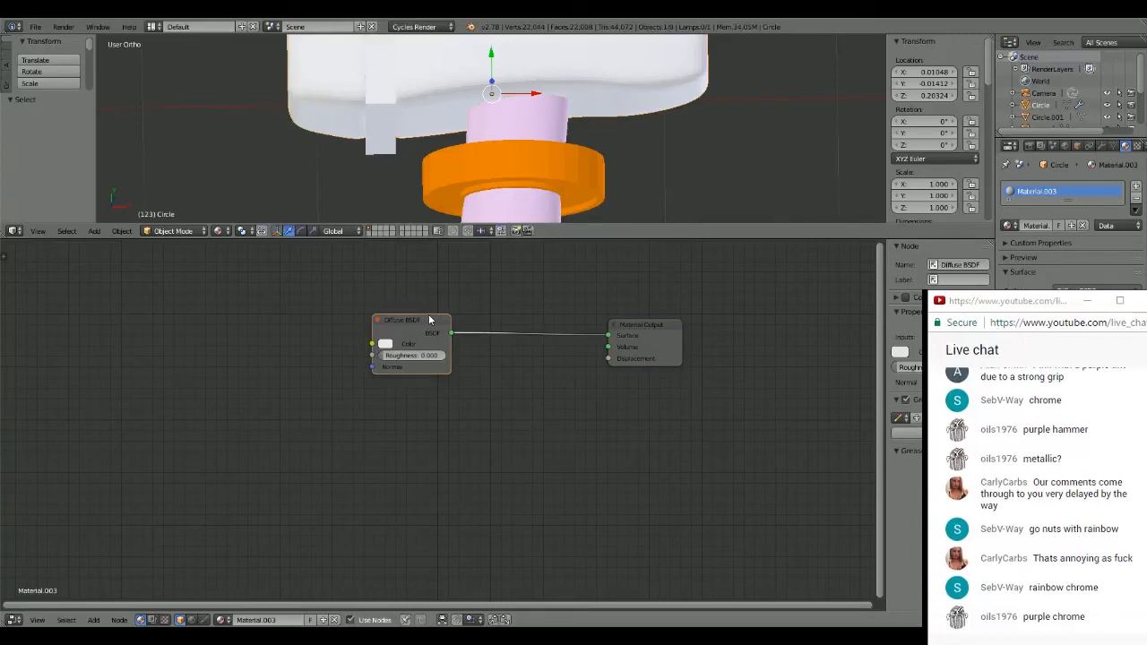
pyautogui.moveTo(429, 319); pyautogui.dragTo(420, 283)
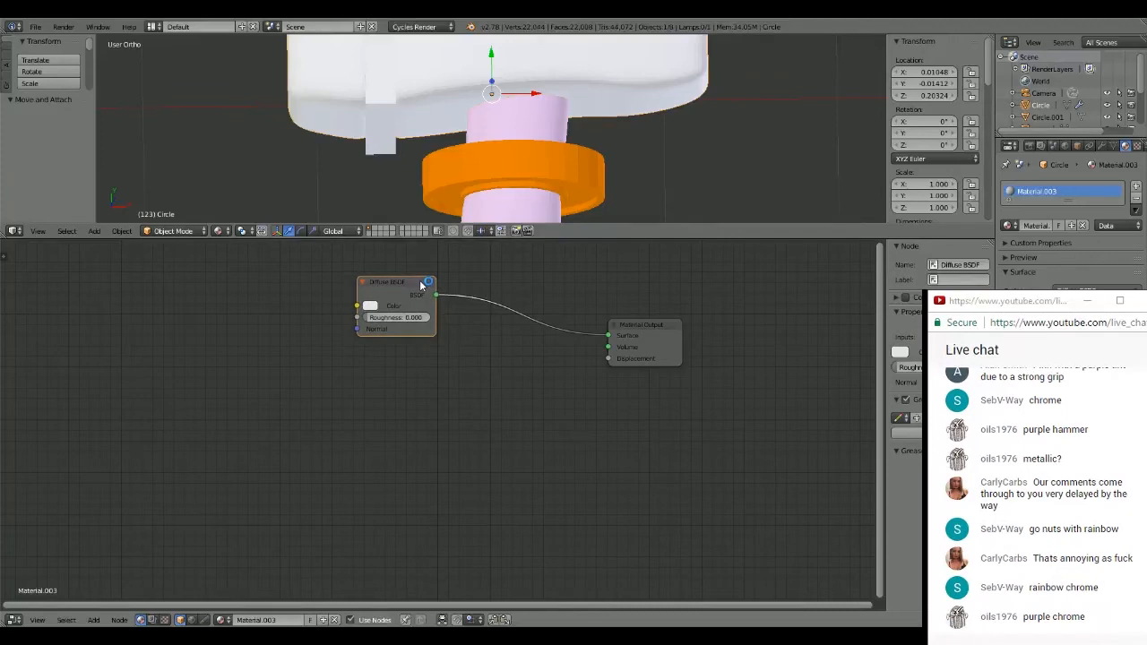
pyautogui.press('x')
pyautogui.scroll(1, 443, 349)
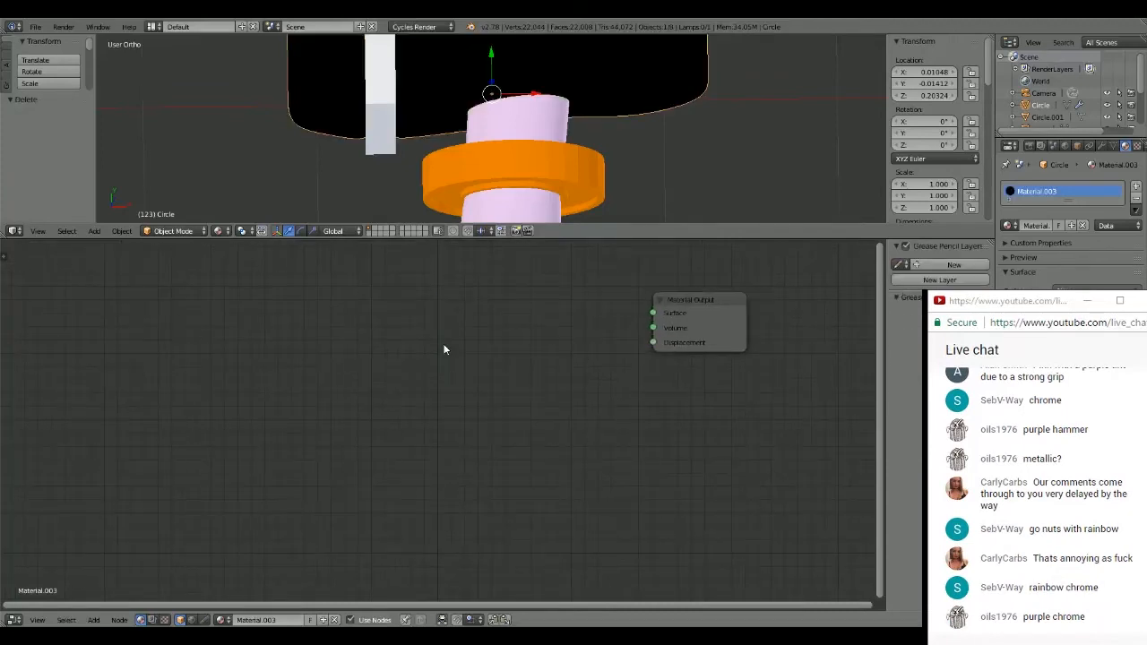
# - Feed the Material Output's Surface from a new Glossy BSDF node using the Sharp distribution
pyautogui.hotkey('shift', 'a')
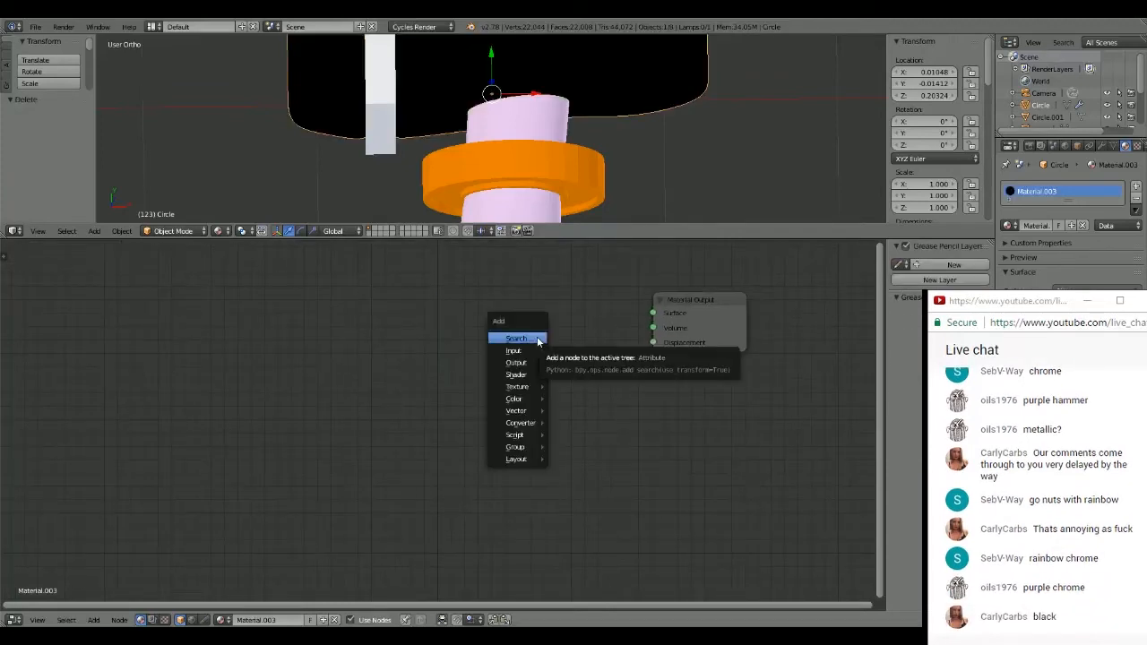
pyautogui.hotkey('shift', 'a')
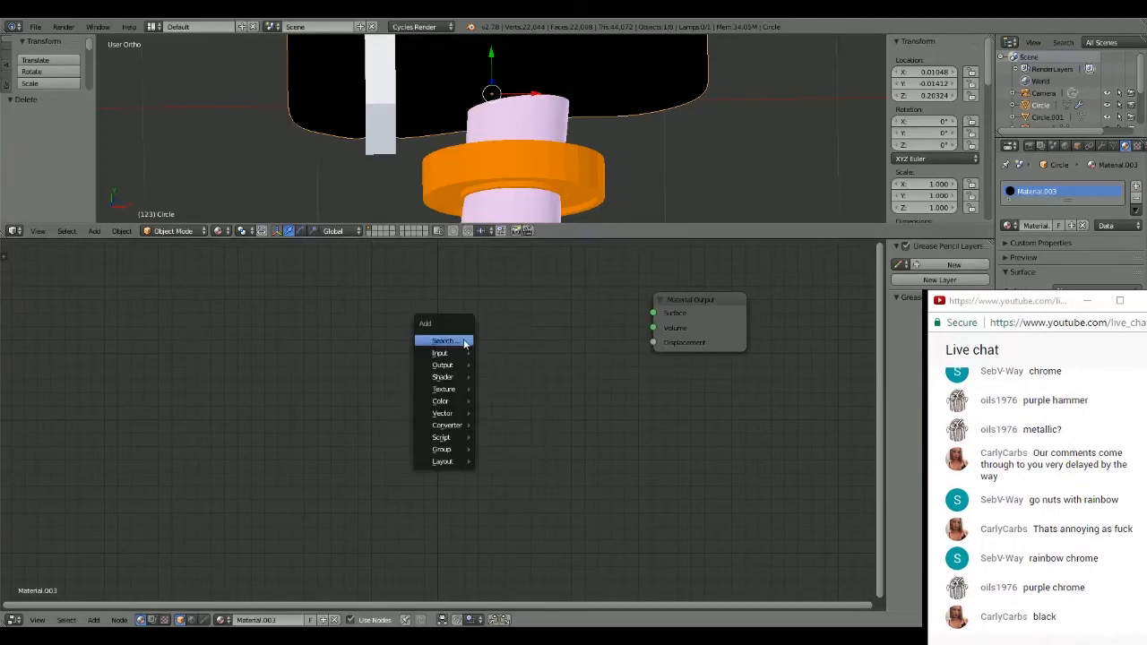
pyautogui.moveTo(452, 381)
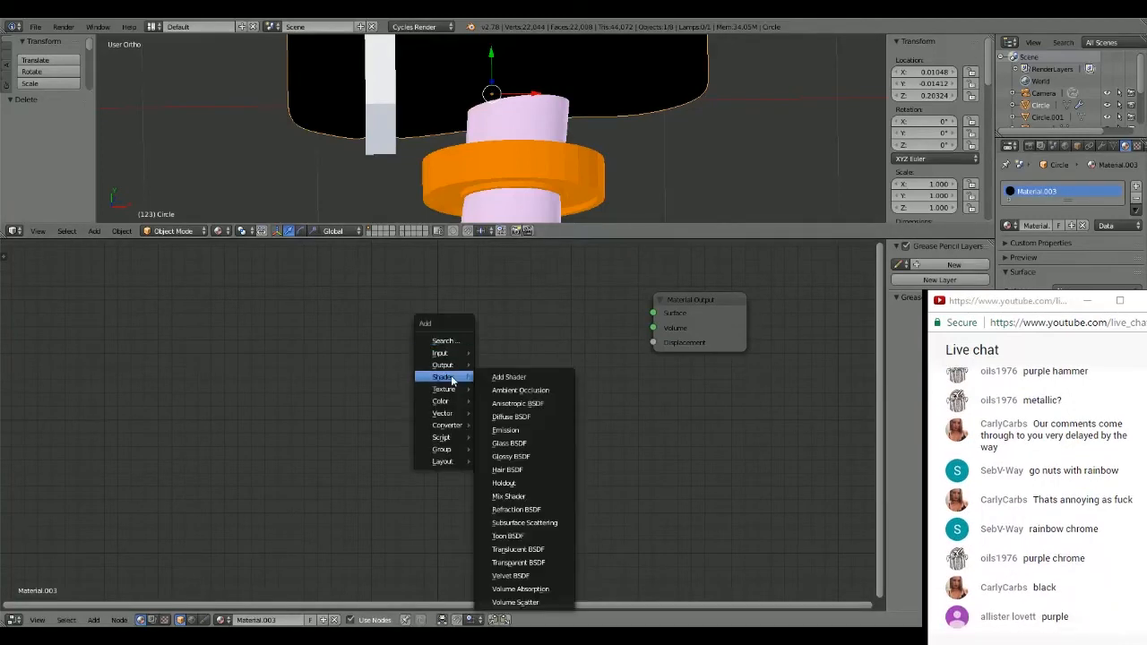
pyautogui.click(521, 458)
pyautogui.click(495, 281)
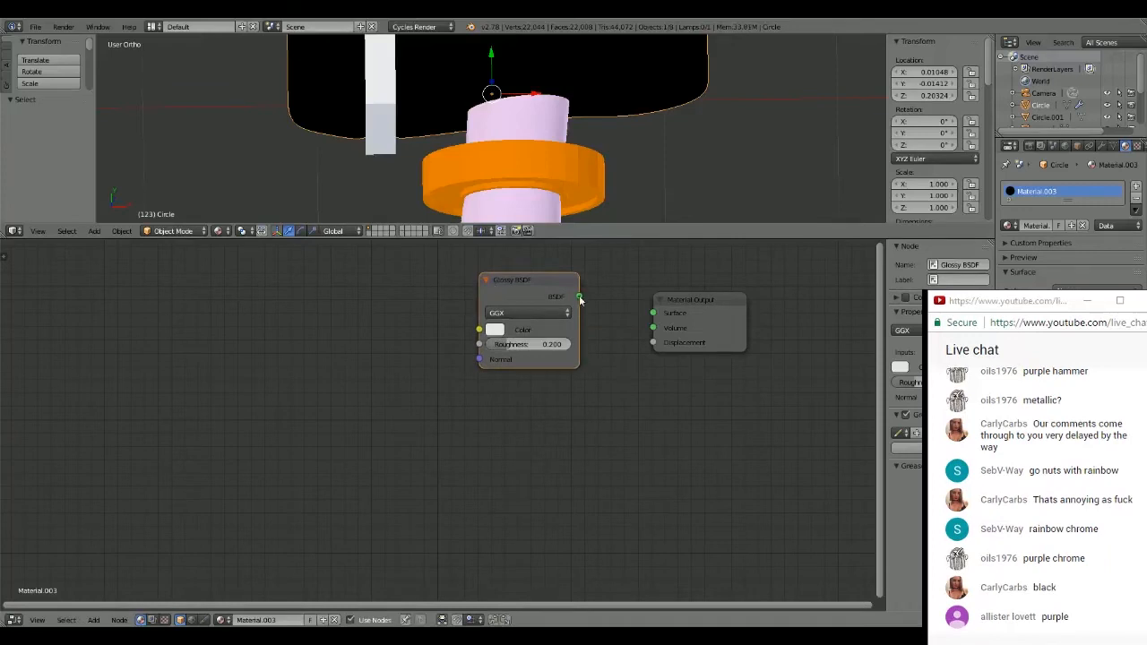
pyautogui.moveTo(578, 296); pyautogui.dragTo(654, 315)
pyautogui.click(527, 311)
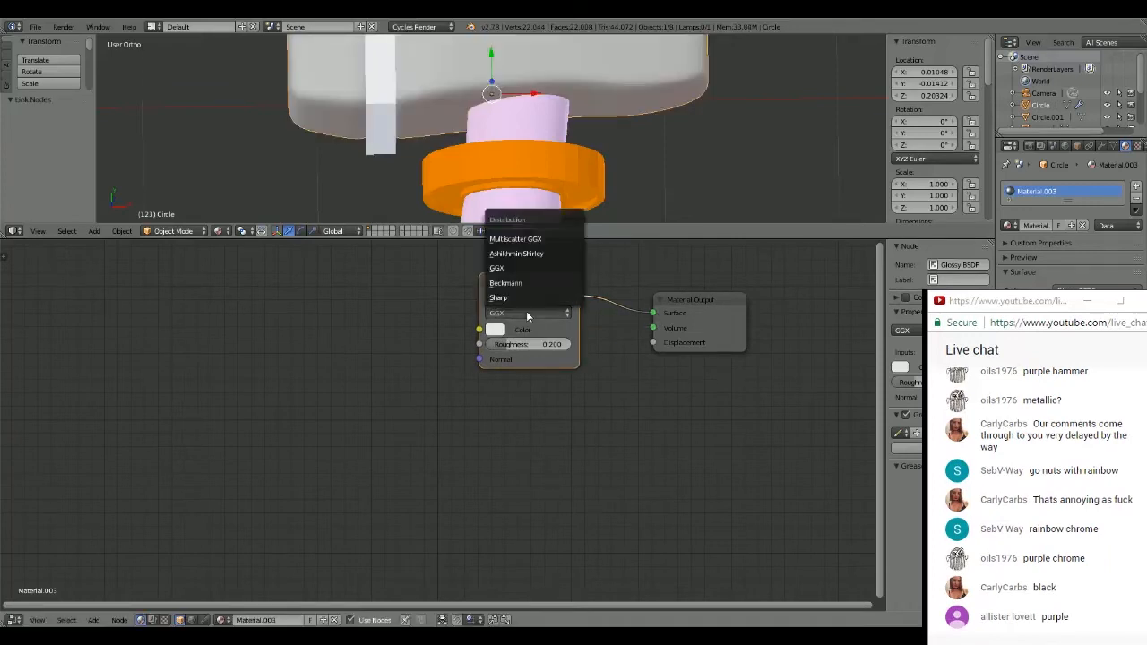
pyautogui.click(522, 295)
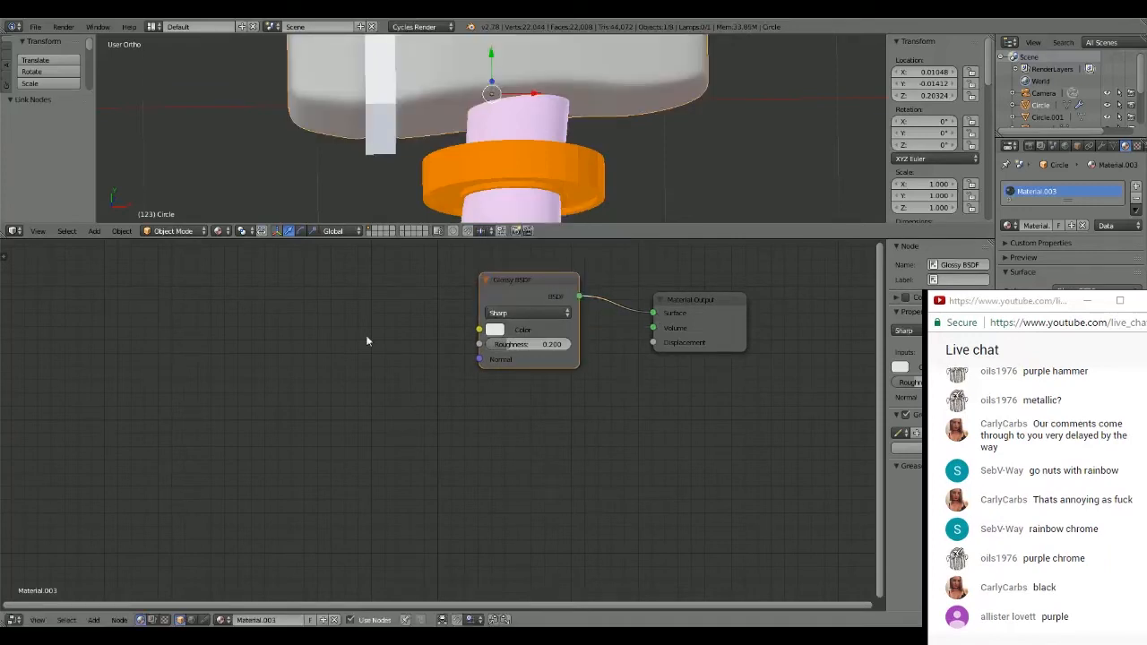
# - Set the Glossy BSDF's roughness to 0 and feed its color from a new ColorRamp node
pyautogui.moveTo(516, 344); pyautogui.dragTo(480, 344)
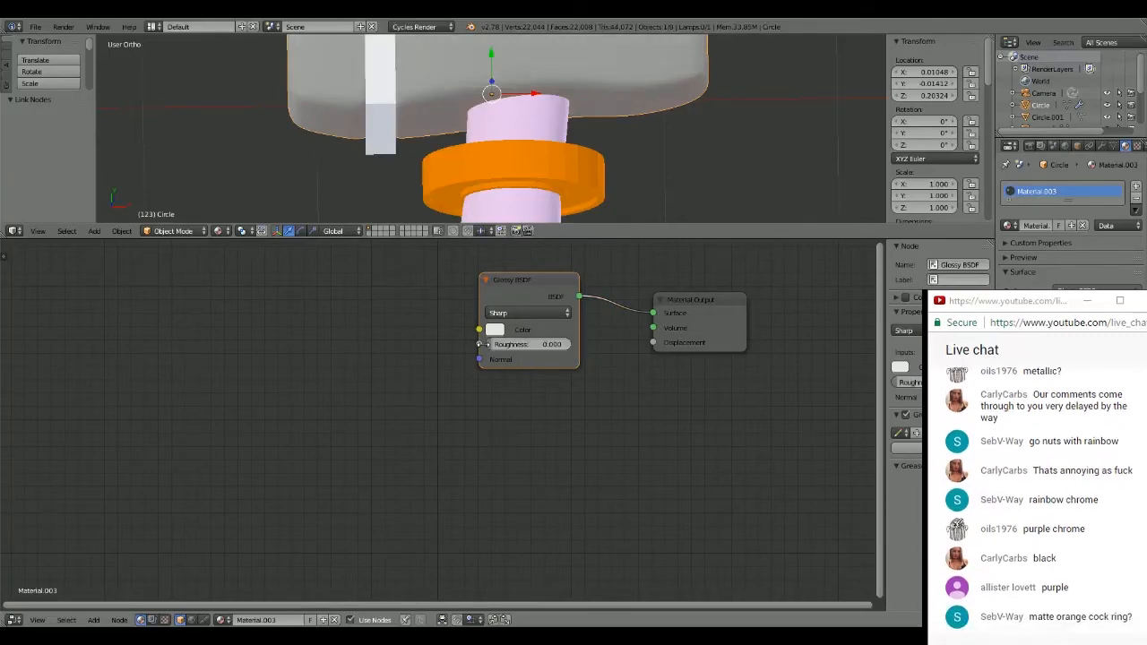
pyautogui.hotkey('shift', 'a')
pyautogui.moveTo(390, 337)
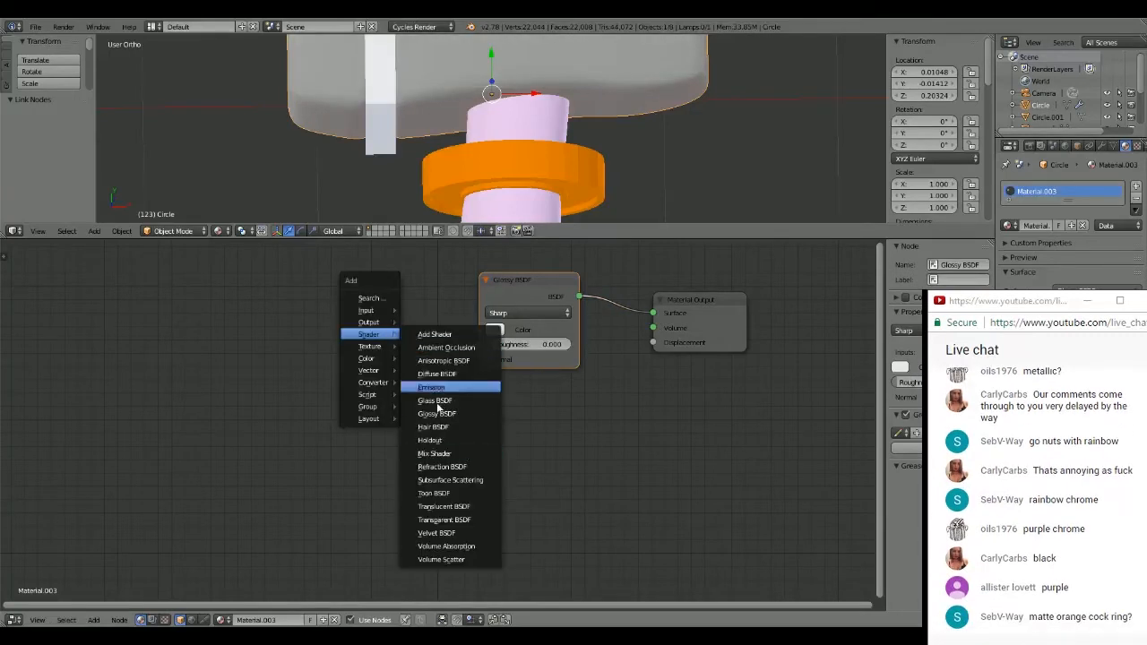
pyautogui.moveTo(372, 361)
pyautogui.moveTo(371, 382)
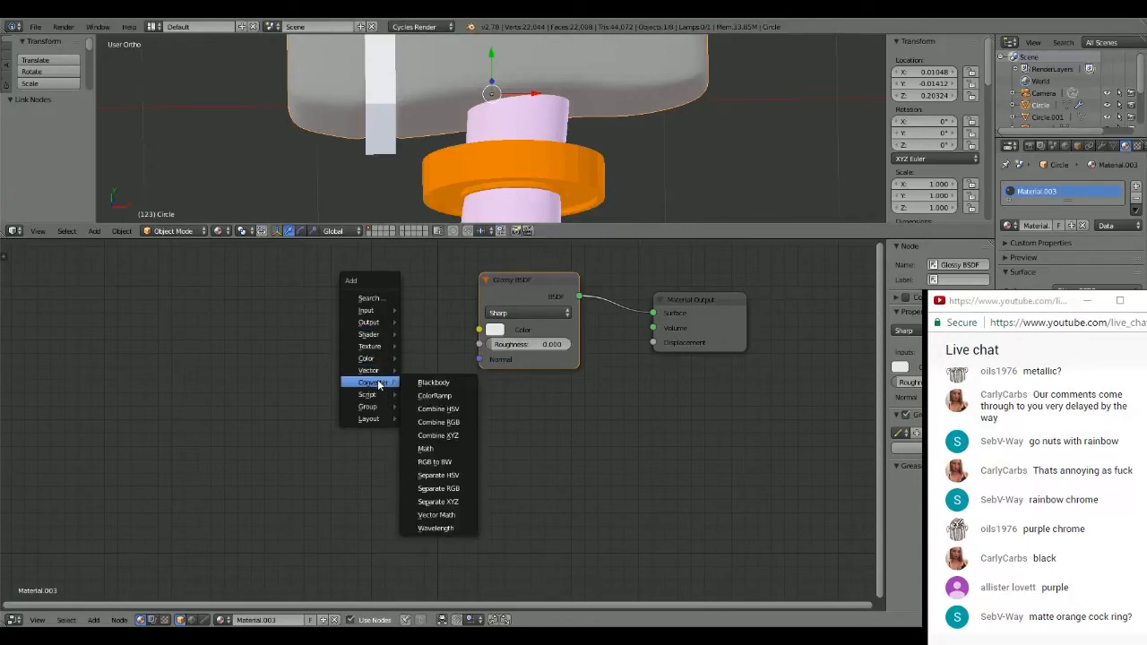
pyautogui.click(429, 396)
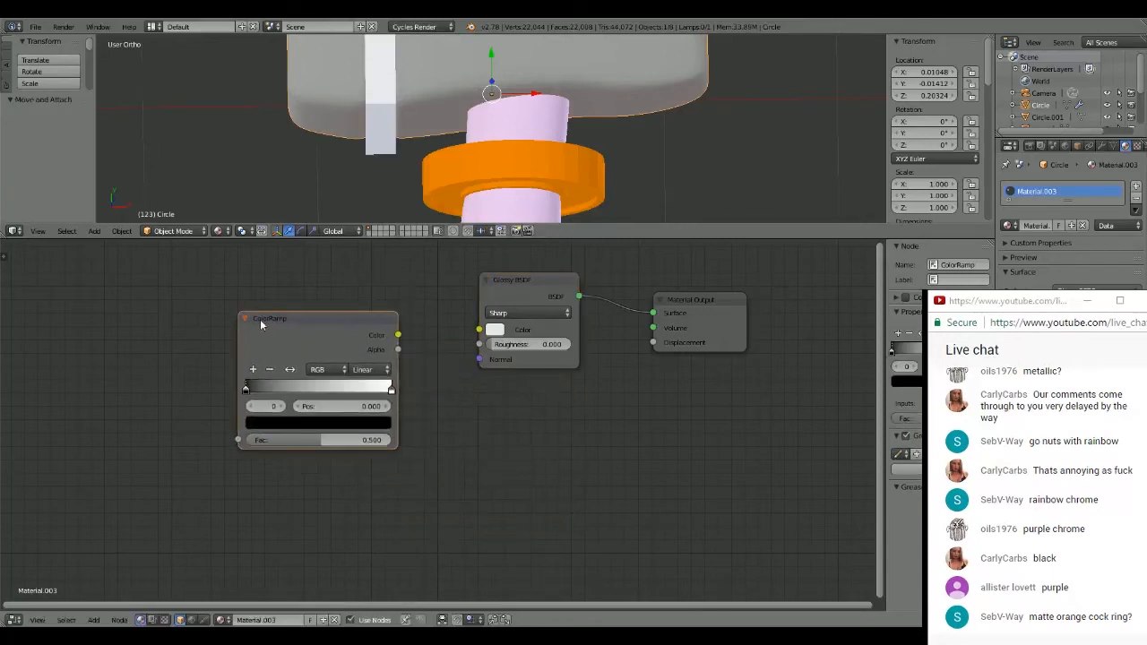
pyautogui.click(259, 318)
pyautogui.moveTo(398, 335); pyautogui.dragTo(479, 331)
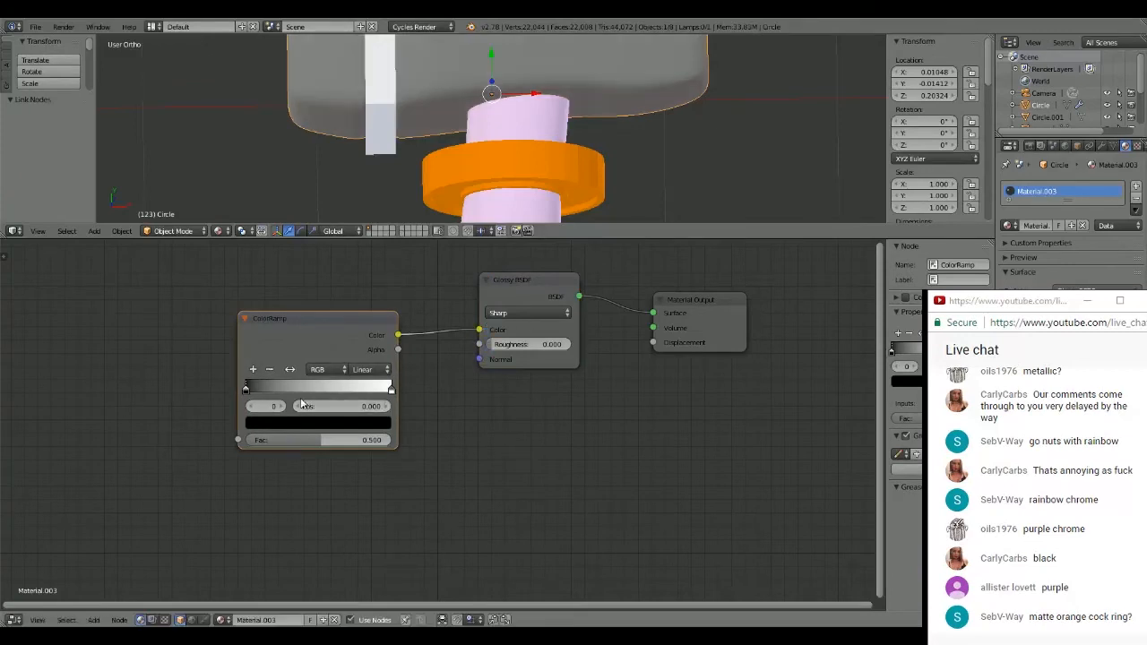
# - Reverse the ColorRamp so it runs from white to black, and set its interpolation to Ease
pyautogui.click(246, 391)
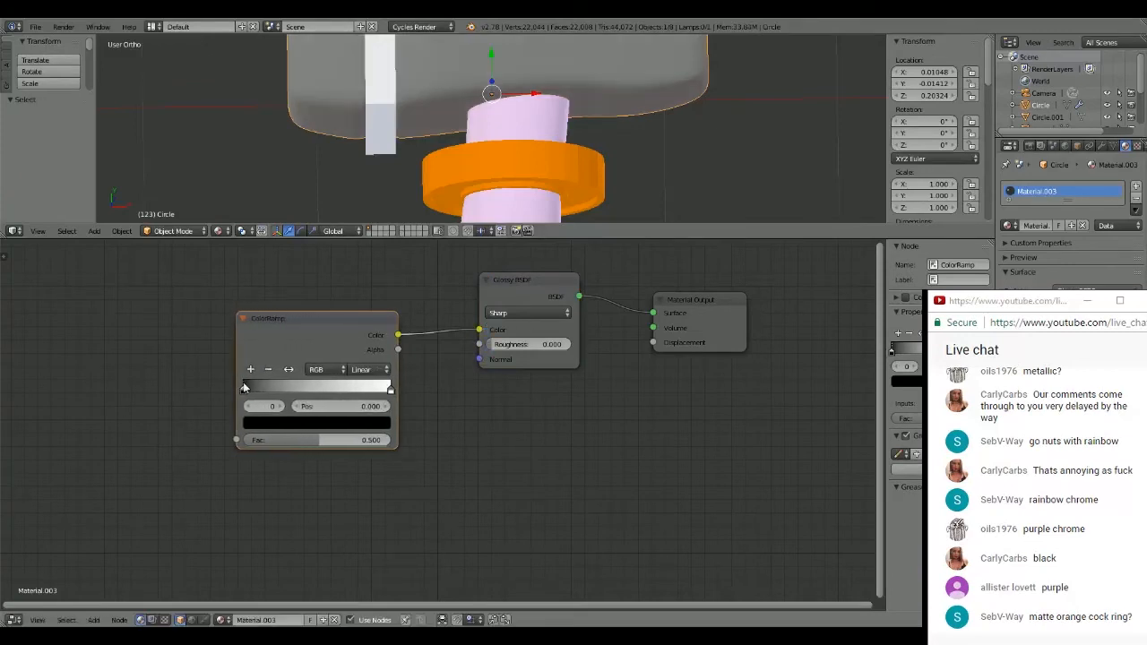
pyautogui.moveTo(244, 388)
pyautogui.mouseDown()
pyautogui.moveTo(377, 390)
pyautogui.moveTo(243, 392)
pyautogui.mouseUp()
pyautogui.moveTo(375, 389); pyautogui.dragTo(399, 394)
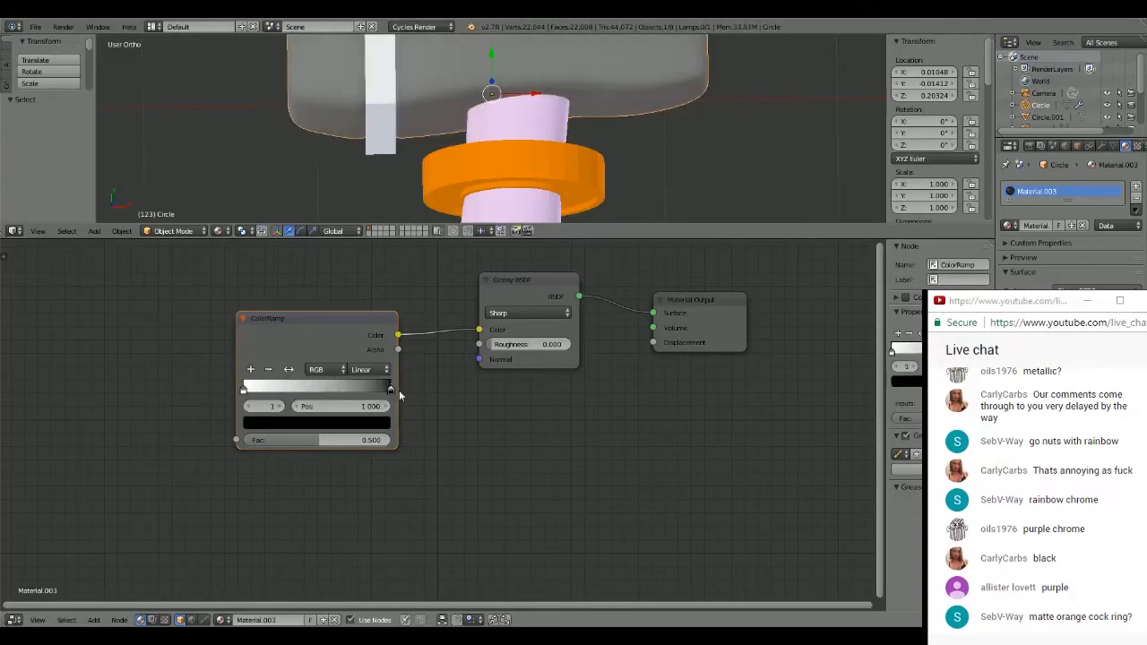
pyautogui.click(368, 369)
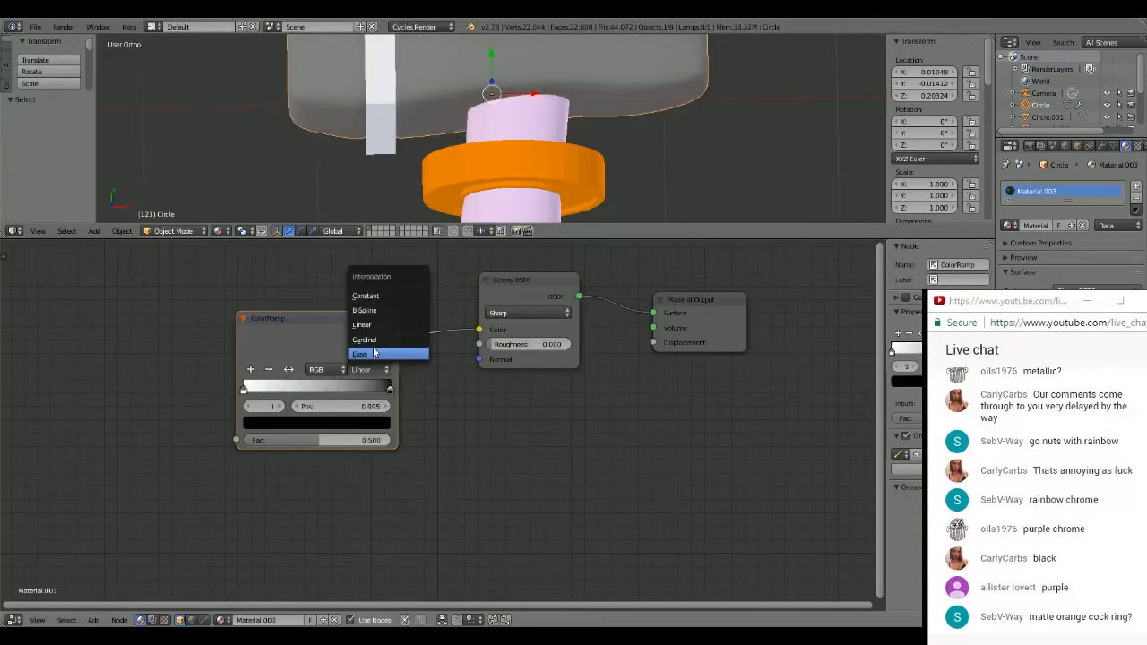
pyautogui.click(375, 352)
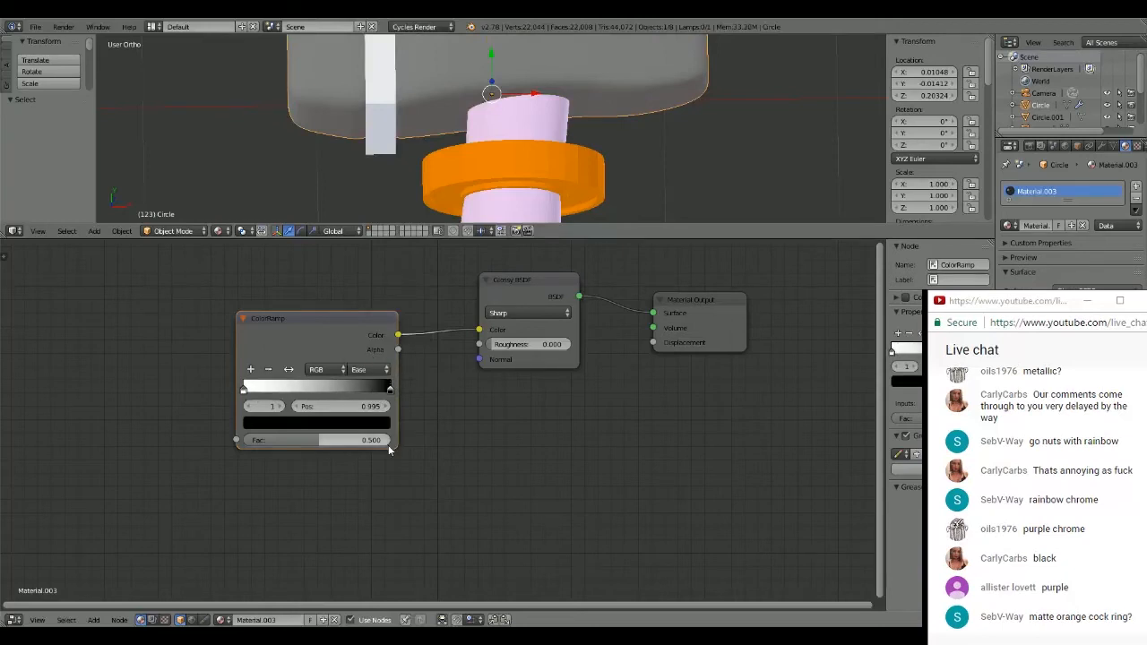
# - Drive the ColorRamp's Fac with the Facing output of a new Layer Weight node, with Blend set to 0.700
pyautogui.moveTo(302, 318); pyautogui.dragTo(365, 312)
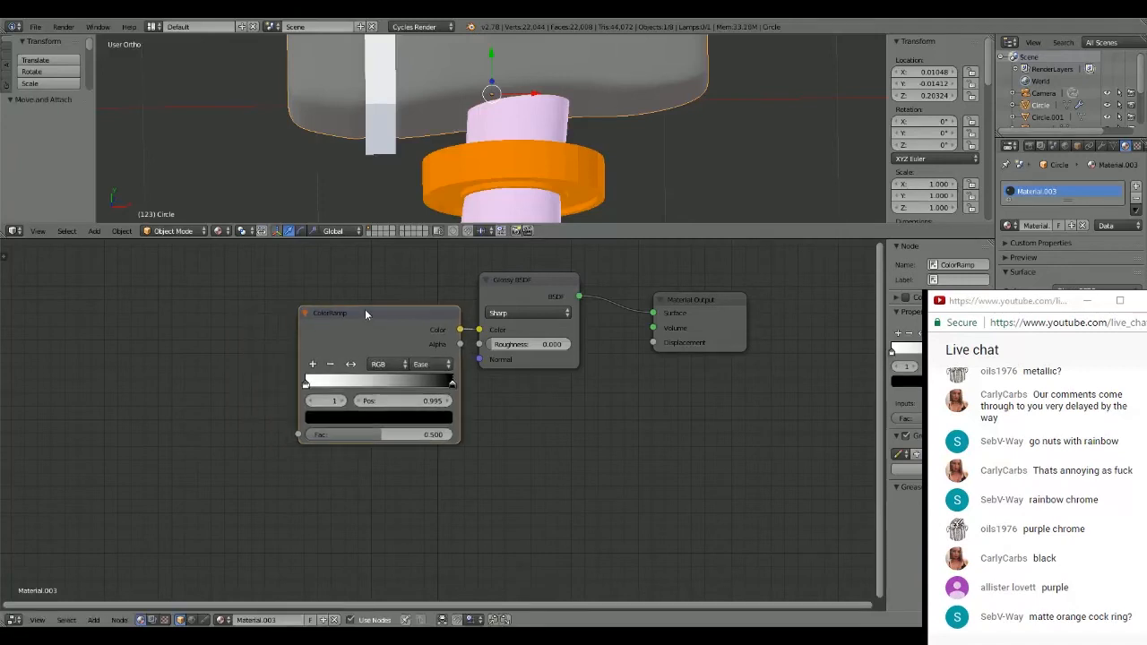
pyautogui.hotkey('shift', 'a')
pyautogui.moveTo(152, 355)
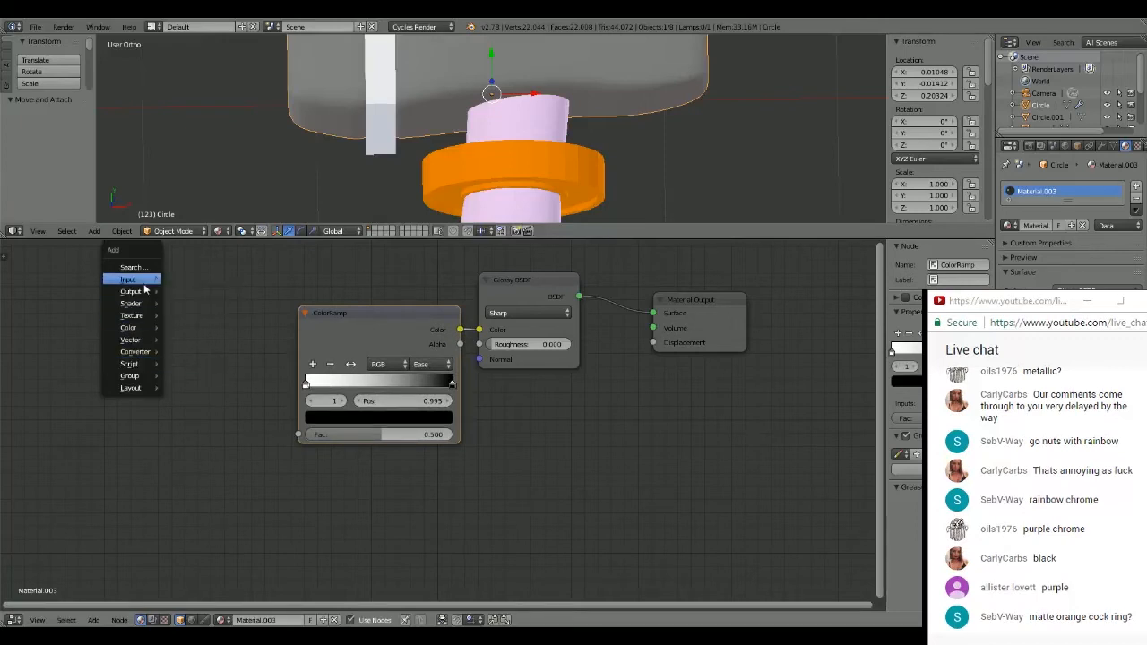
pyautogui.moveTo(145, 284)
pyautogui.click(199, 345)
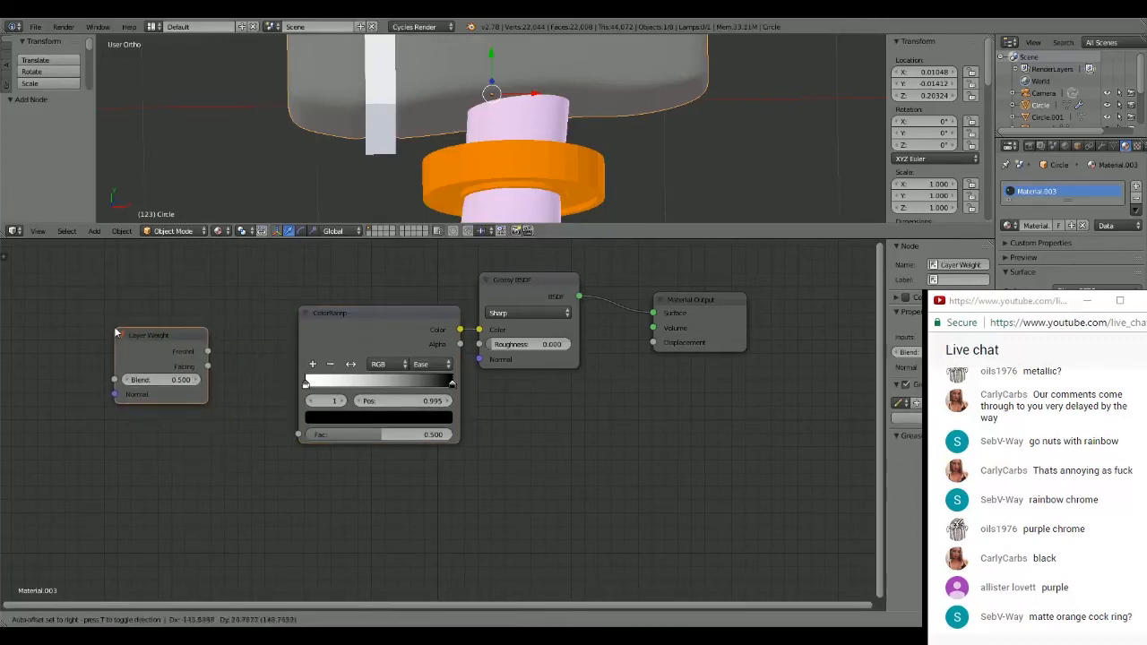
pyautogui.click(128, 337)
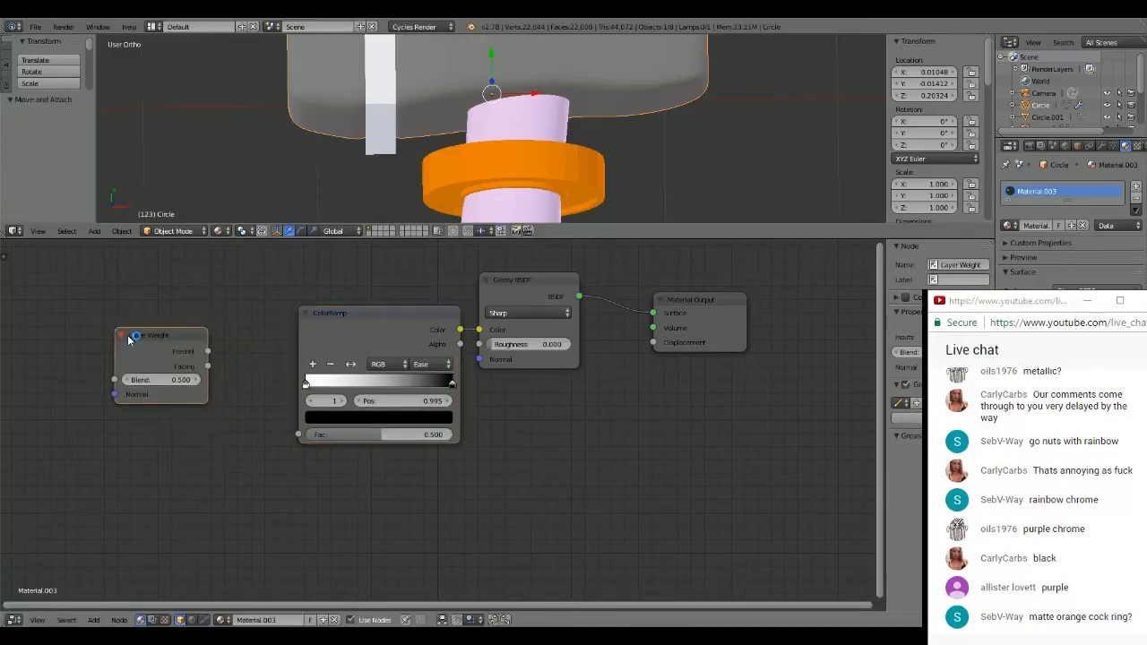
pyautogui.moveTo(208, 366); pyautogui.dragTo(299, 437)
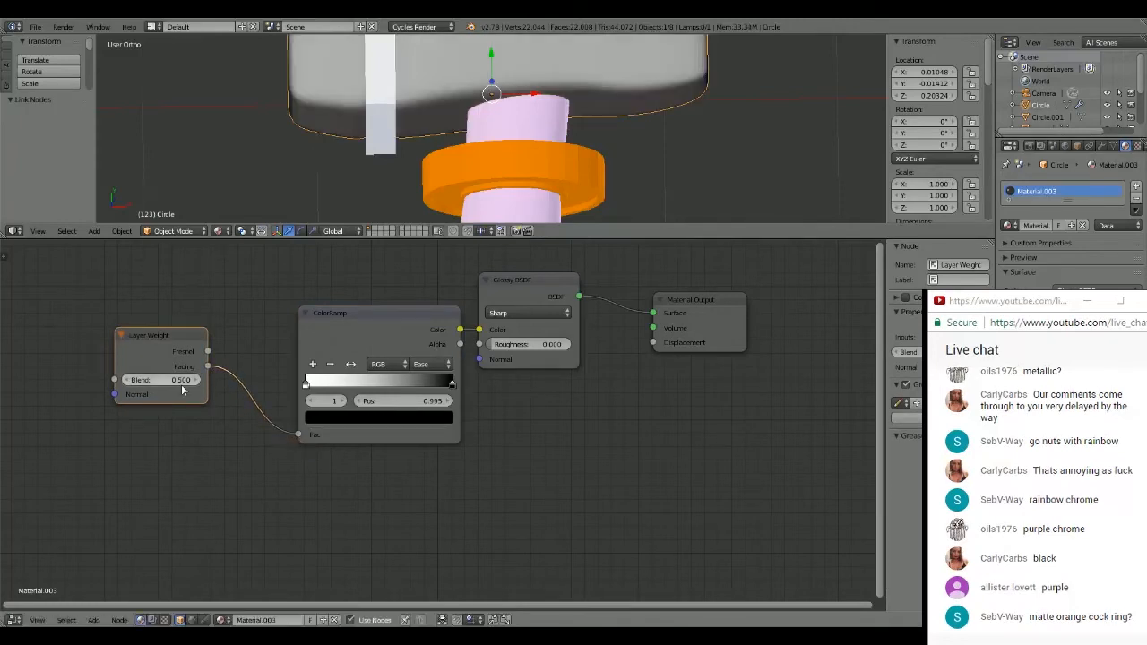
pyautogui.moveTo(181, 382); pyautogui.dragTo(198, 384)
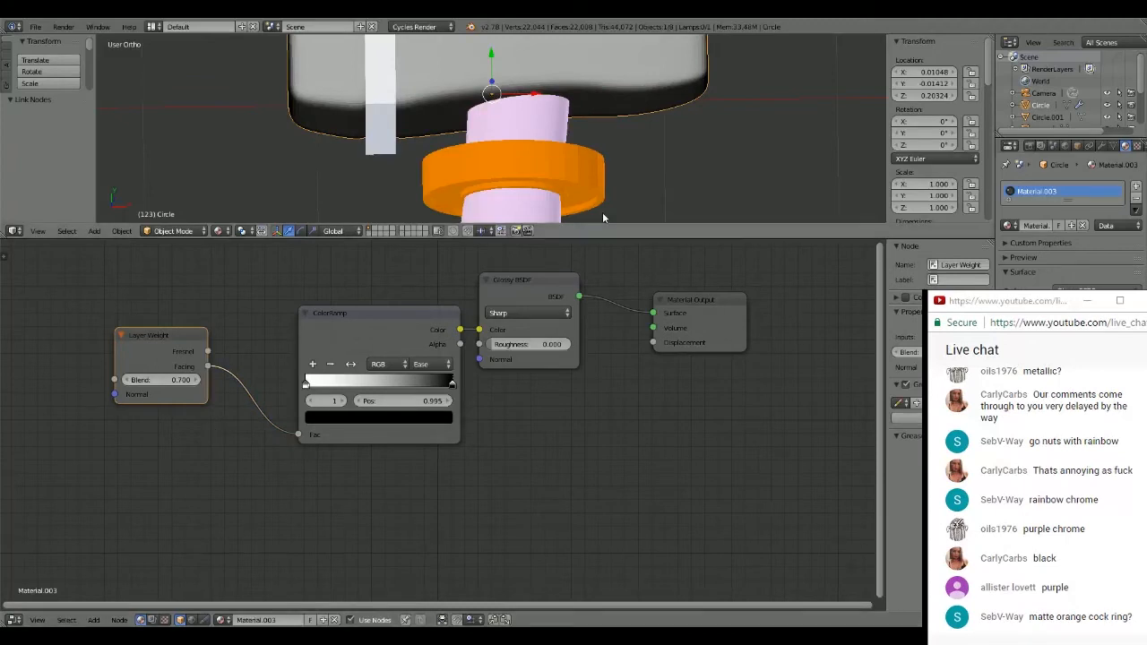
# - Enlarge the 3D viewport over the node editor to show the whole hammer, and save the file over the existing one
pyautogui.scroll(-5, 603, 213)
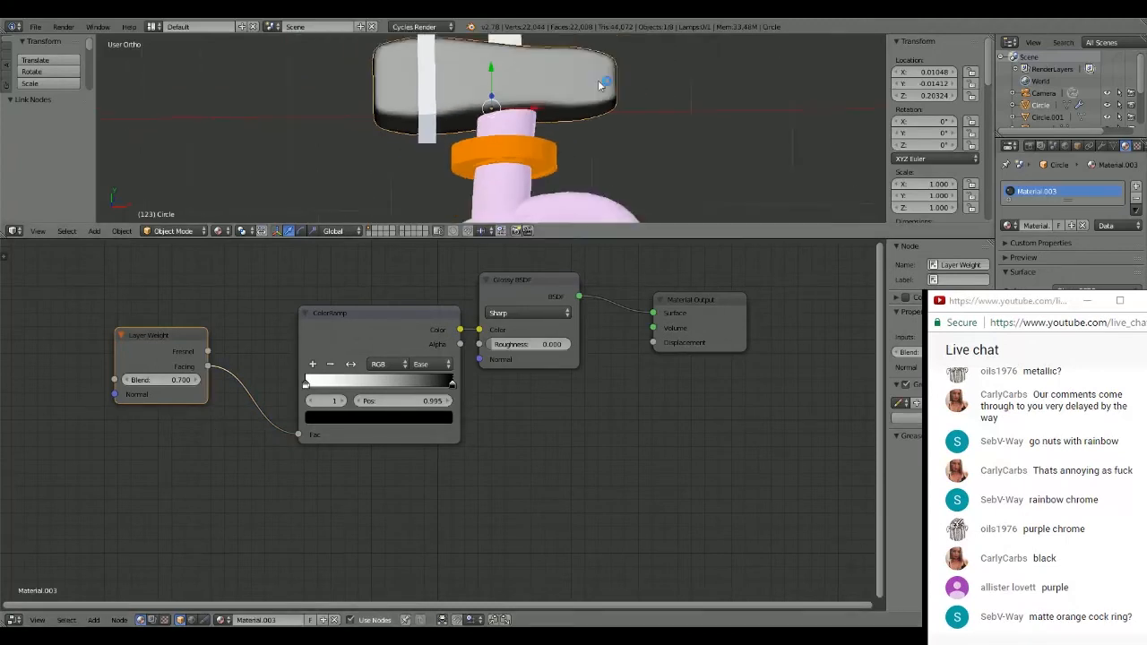
pyautogui.moveTo(527, 114); pyautogui.dragTo(558, 132, button='middle')
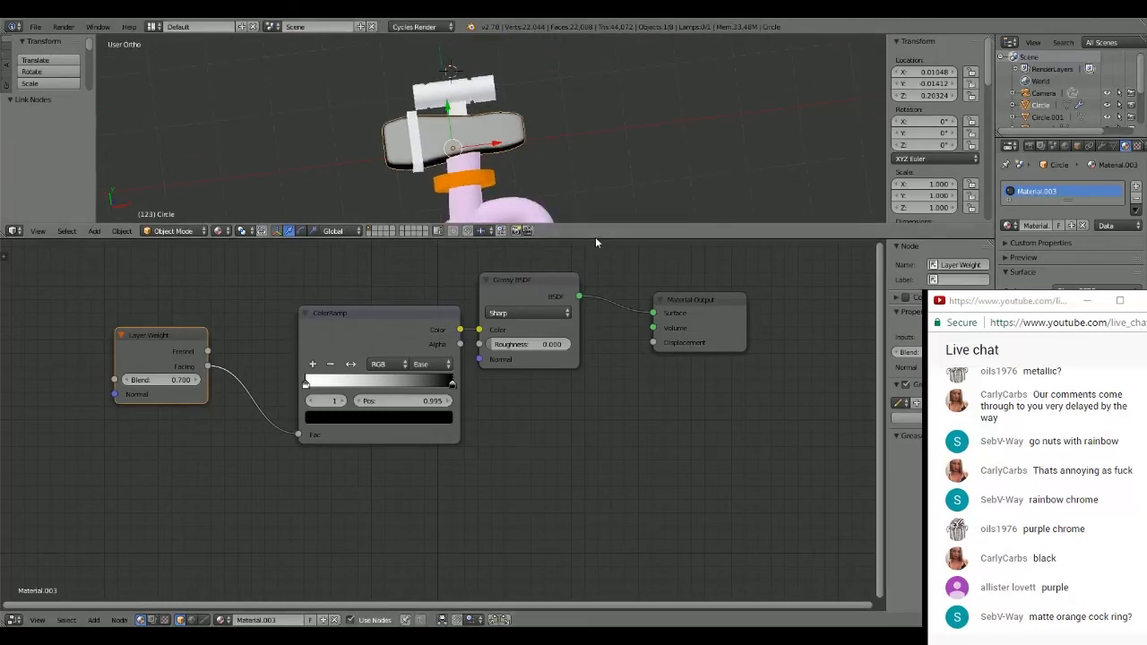
pyautogui.moveTo(595, 237); pyautogui.dragTo(607, 614)
pyautogui.keyDown('shift'); pyautogui.moveTo(603, 315); pyautogui.dragTo(574, 384, button='middle'); pyautogui.keyUp('shift')
pyautogui.scroll(2, 573, 157)
pyautogui.scroll(2, 572, 372)
pyautogui.keyDown('shift'); pyautogui.moveTo(552, 314); pyautogui.dragTo(644, 246, button='middle'); pyautogui.keyUp('shift')
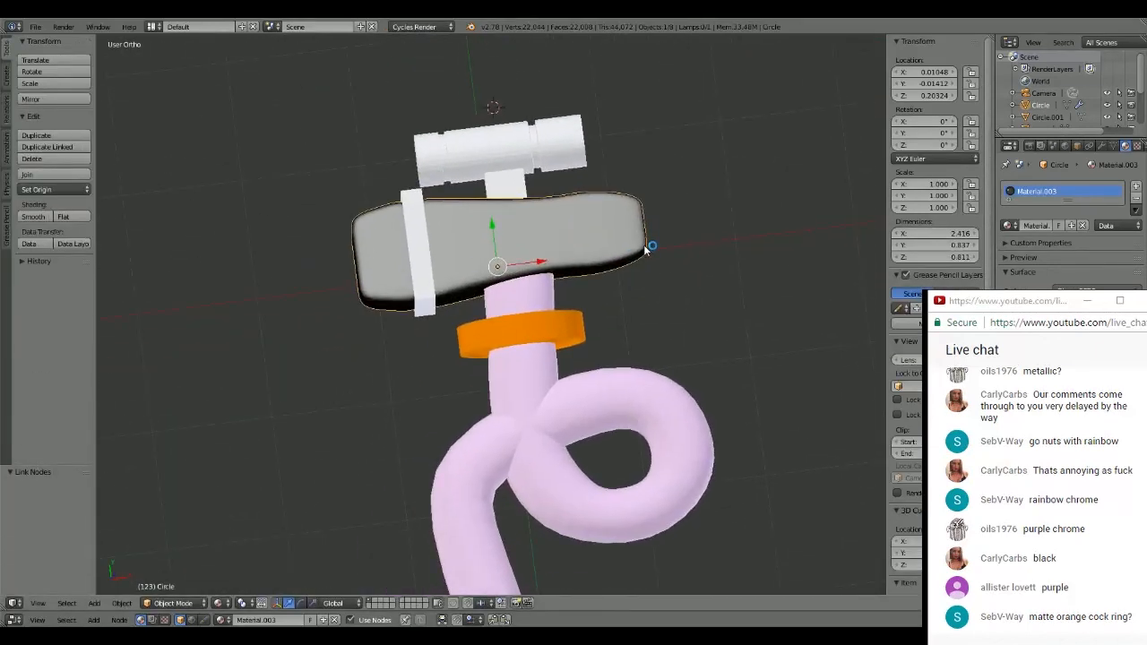
pyautogui.hotkey('ctrl', 's')
pyautogui.click(657, 328)
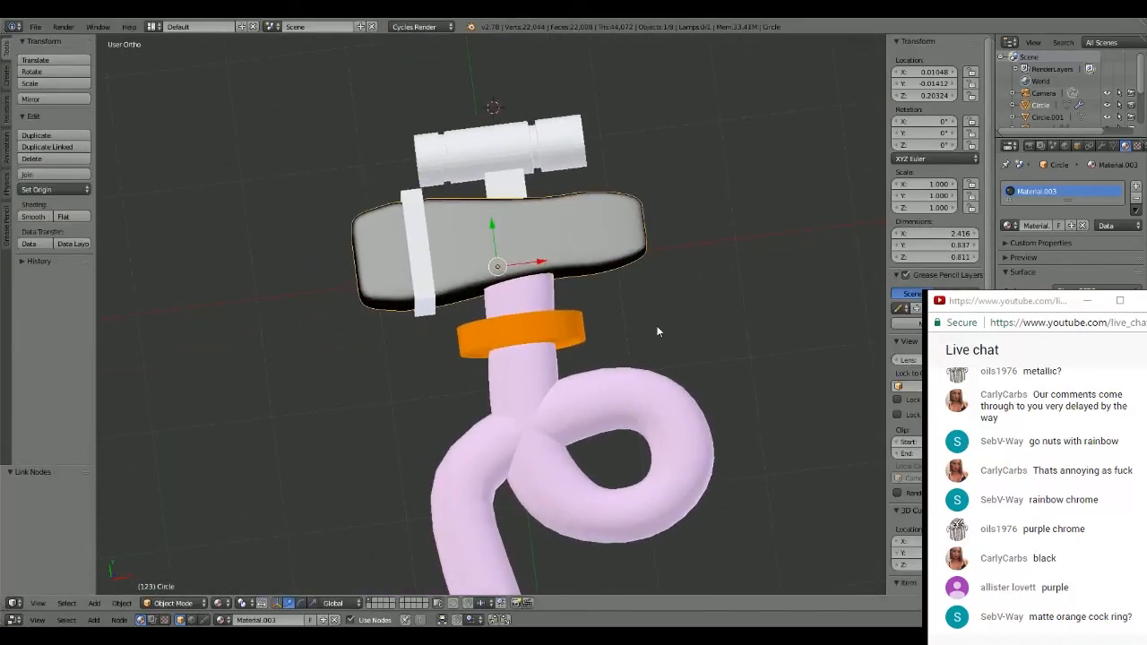
# - Switch the viewport to rendered shading and examine the materials on the hammer head, ring and handle up close
pyautogui.click(217, 603)
pyautogui.click(246, 524)
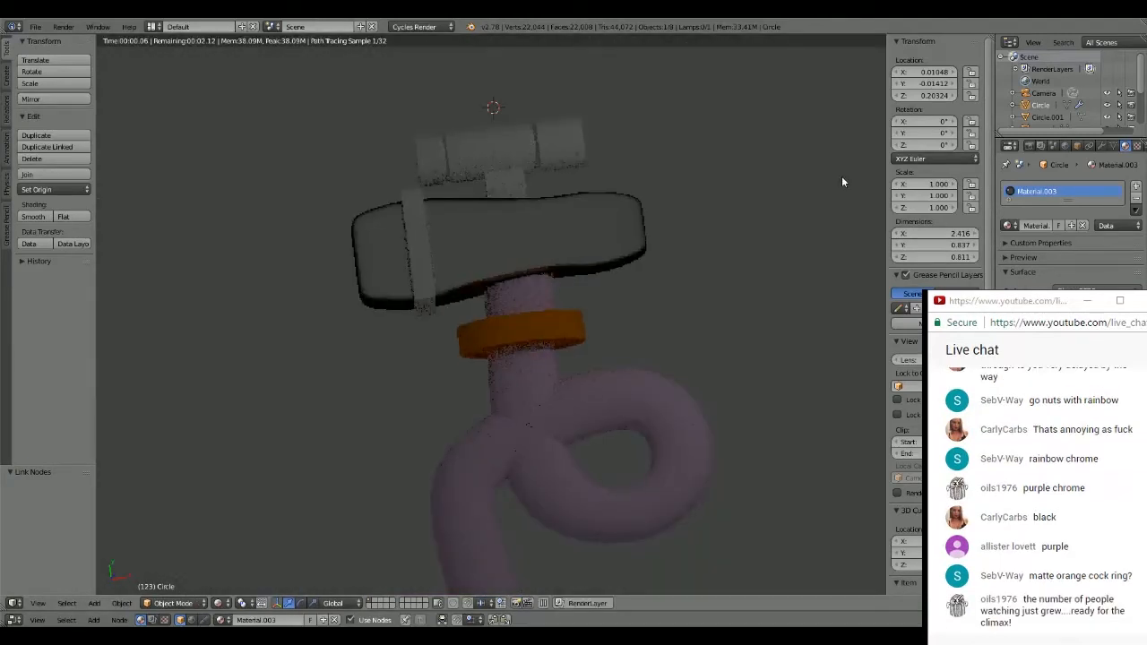
pyautogui.scroll(3, 576, 224)
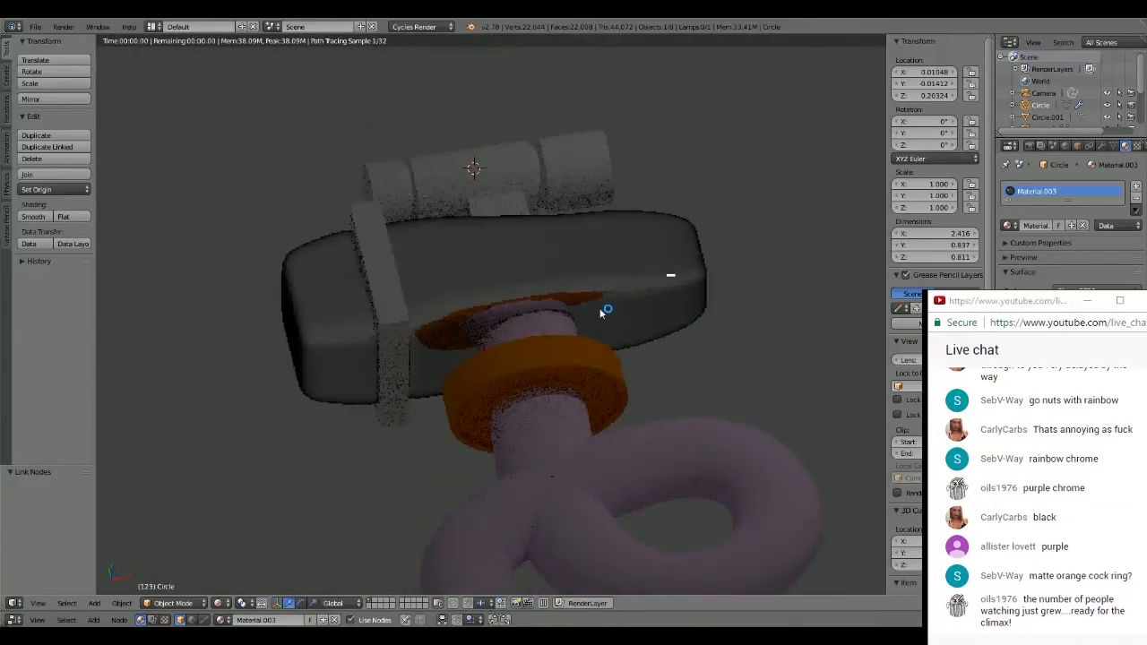
pyautogui.moveTo(603, 310); pyautogui.dragTo(581, 267, button='middle')
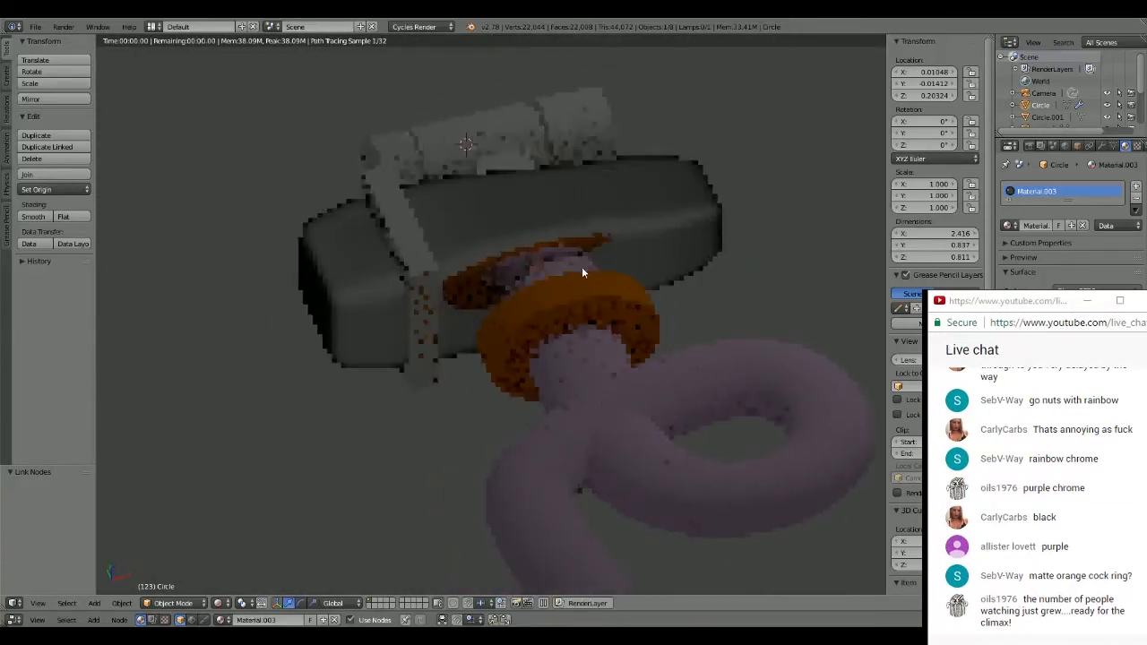
pyautogui.scroll(4, 578, 261)
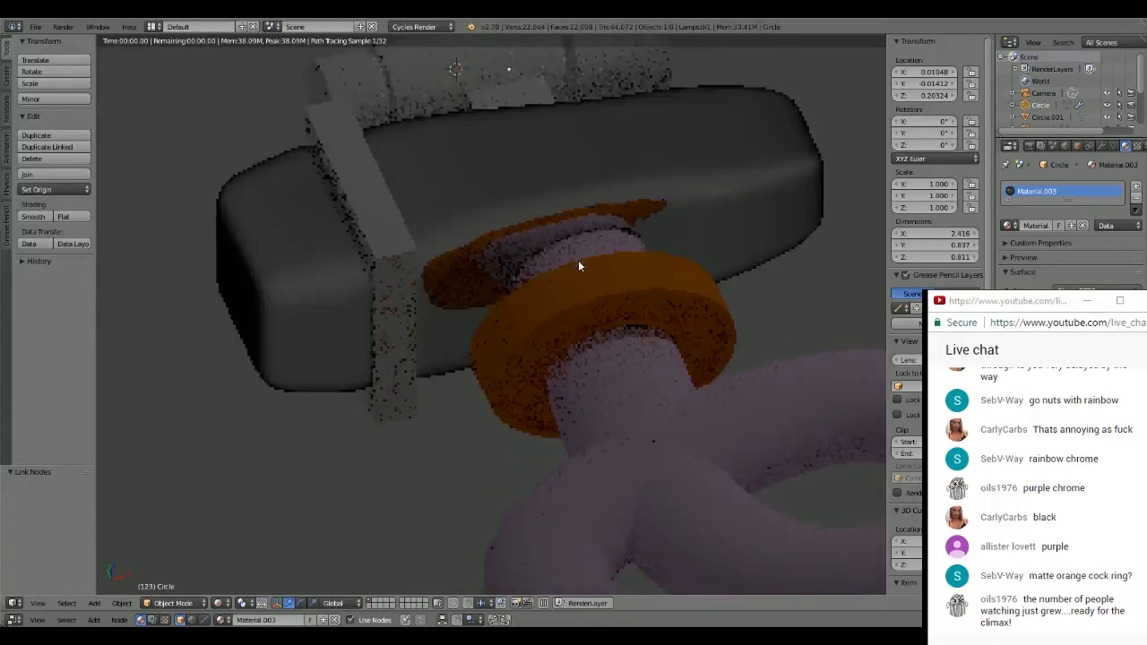
pyautogui.scroll(1, 578, 266)
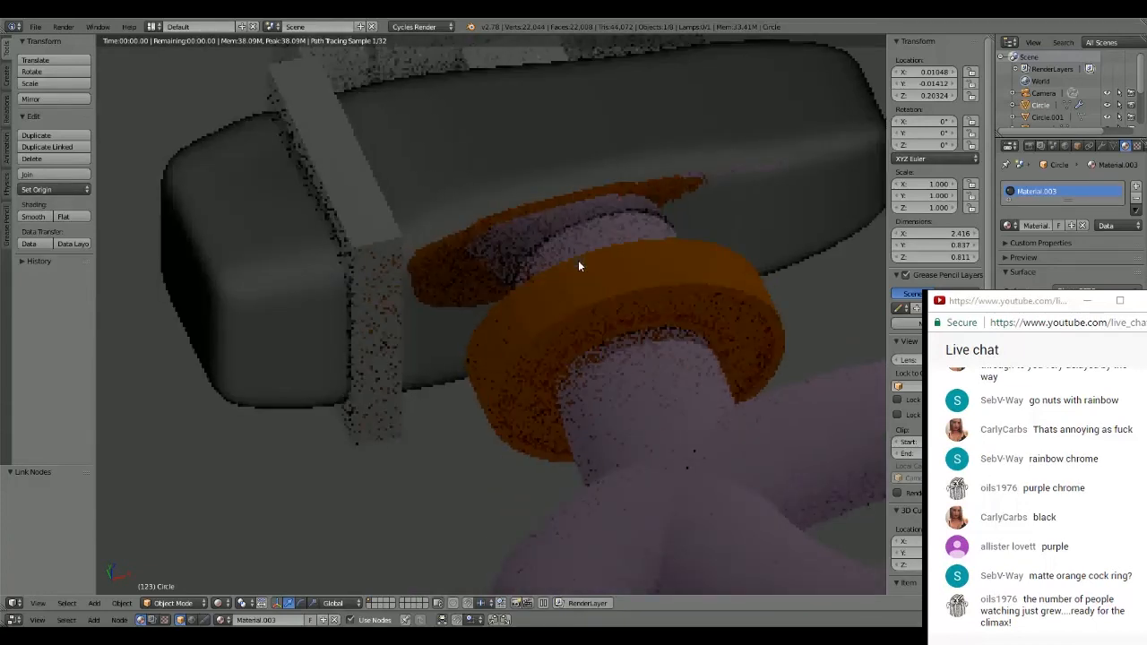
pyautogui.moveTo(578, 260); pyautogui.dragTo(635, 265, button='middle')
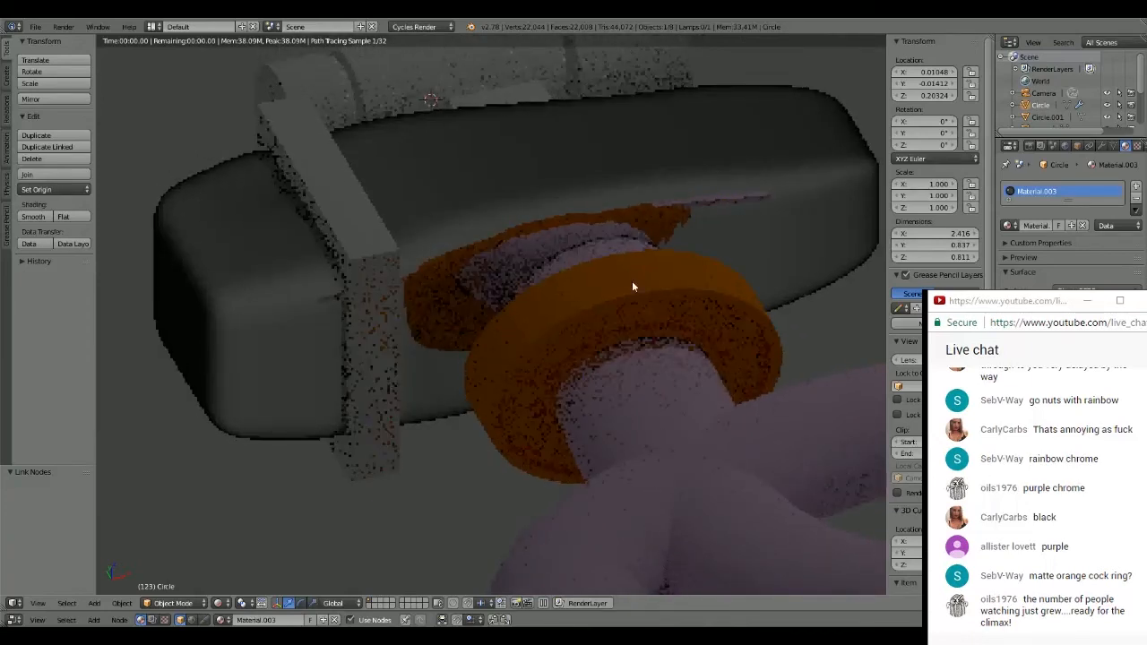
pyautogui.moveTo(633, 283); pyautogui.dragTo(343, 260, button='middle')
pyautogui.scroll(-3, 428, 204)
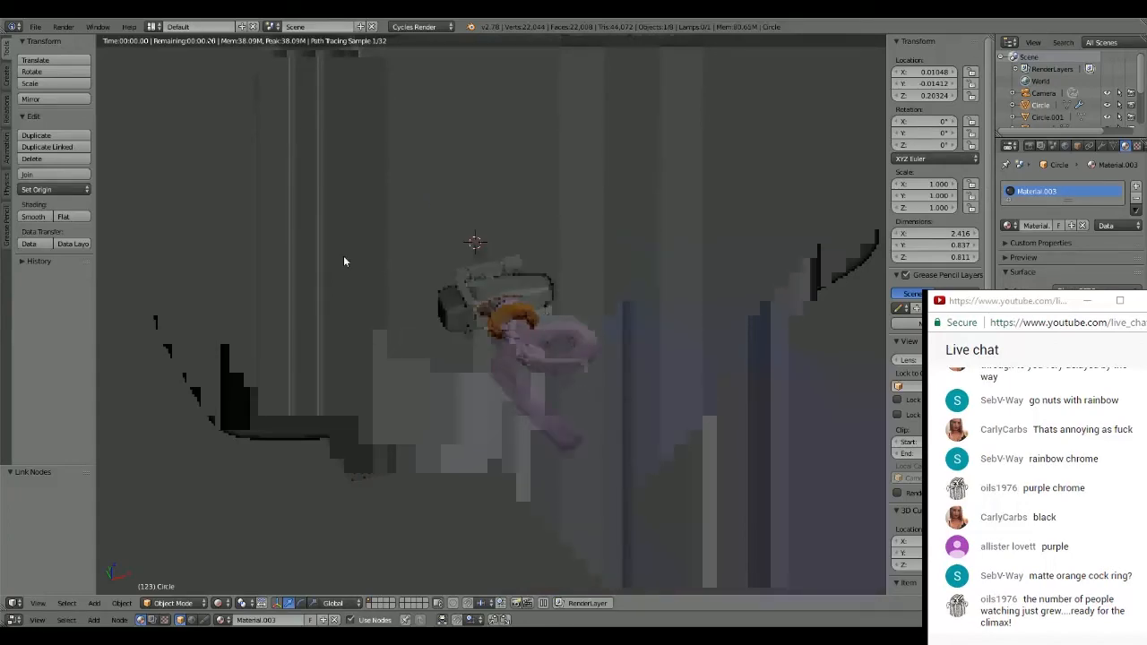
pyautogui.scroll(10, 639, 260)
pyautogui.scroll(-4, 639, 261)
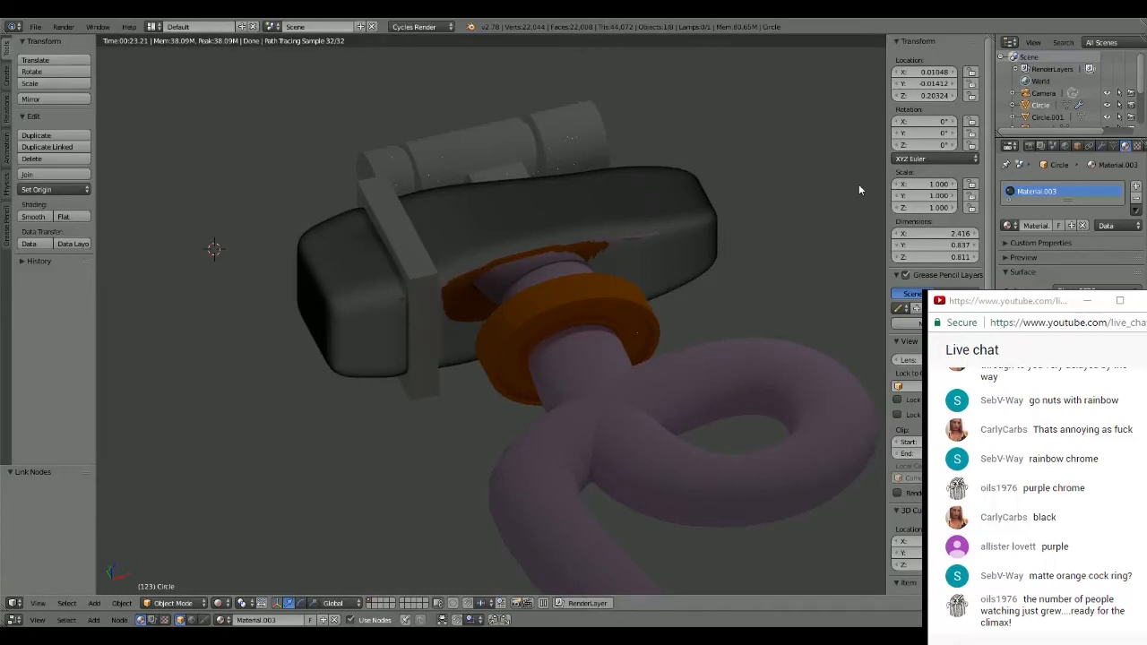
# - Unlink Material.003 from the hammer head
pyautogui.click(676, 205)
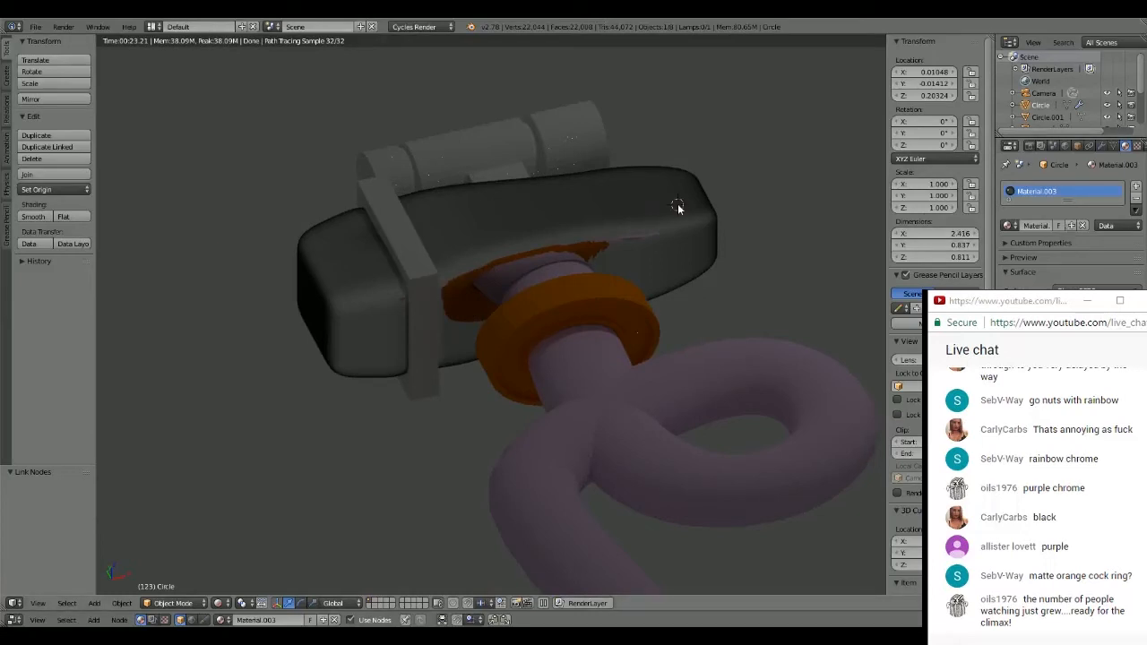
pyautogui.click(1082, 225)
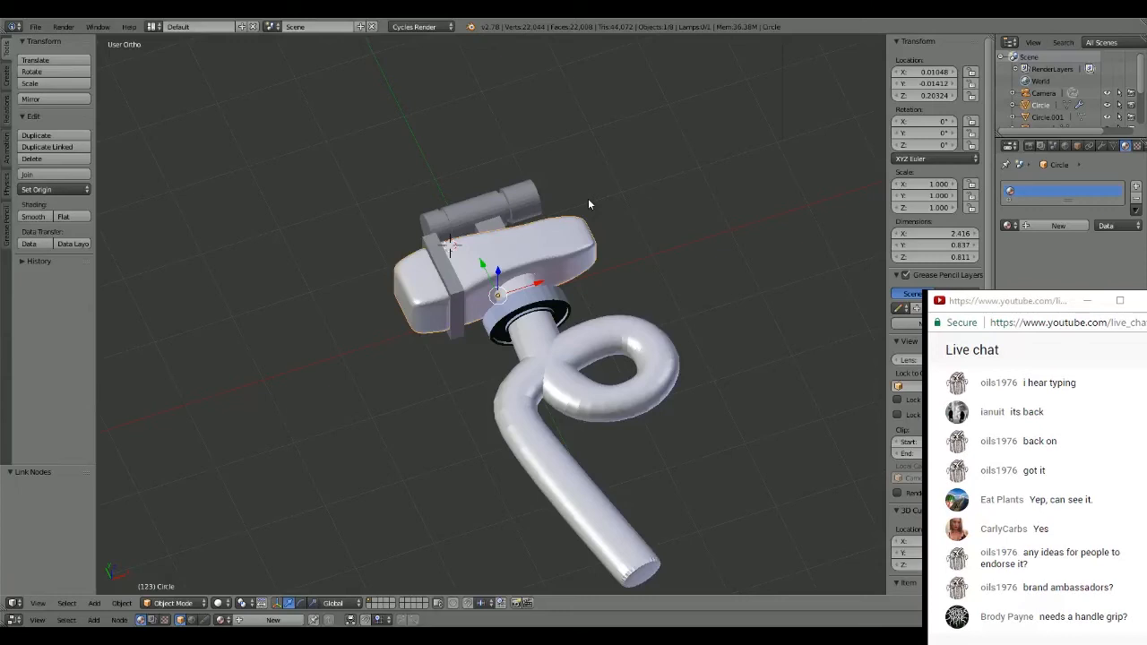
# - Add a 32-vertex cylinder with radius 1 and depth 2 beside the lower part of the handle, working in top view
pyautogui.moveTo(588, 204); pyautogui.dragTo(575, 230, button='middle')
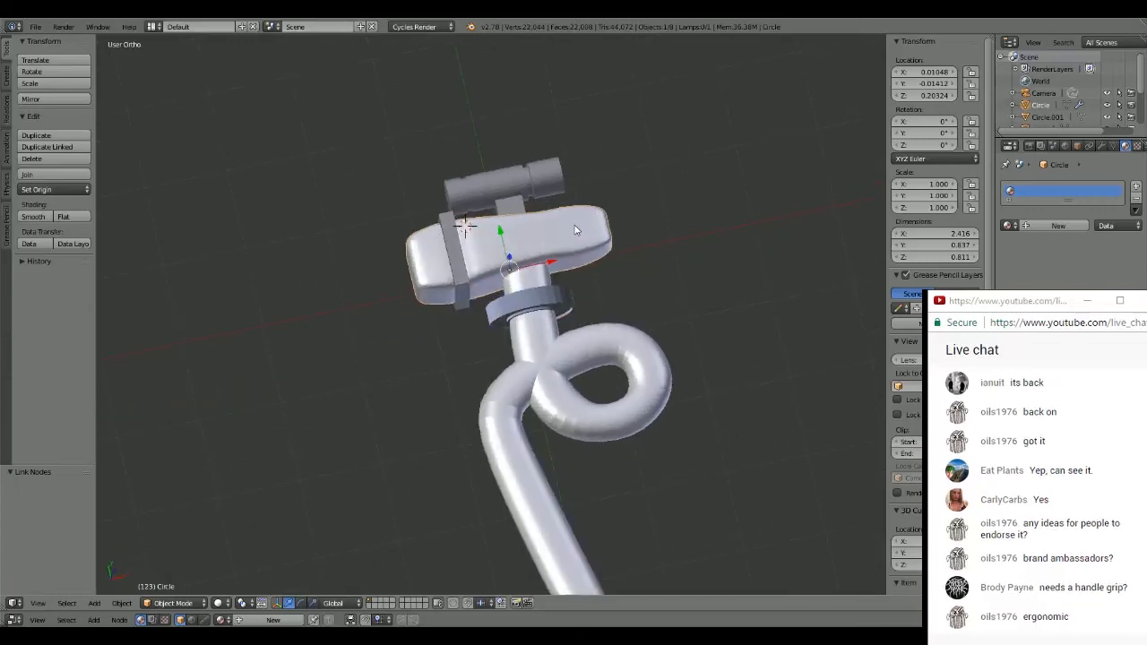
pyautogui.scroll(3, 573, 228)
pyautogui.keyDown('shift'); pyautogui.moveTo(626, 199); pyautogui.dragTo(575, 224, button='middle'); pyautogui.keyUp('shift')
pyautogui.scroll(2, 572, 286)
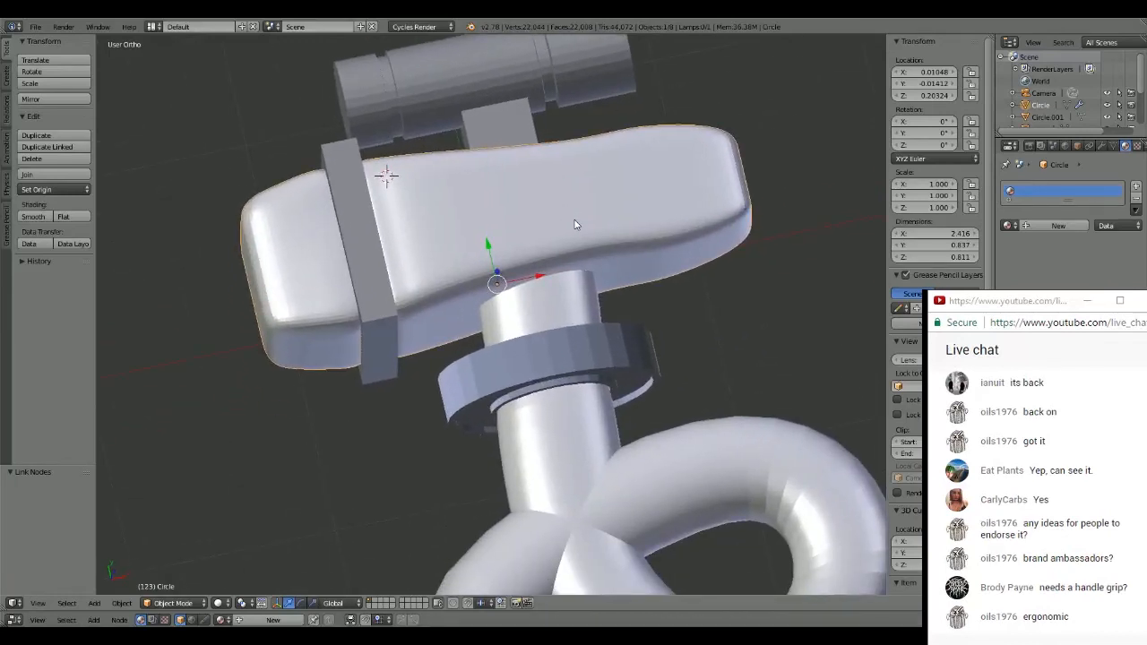
pyautogui.scroll(-6, 582, 228)
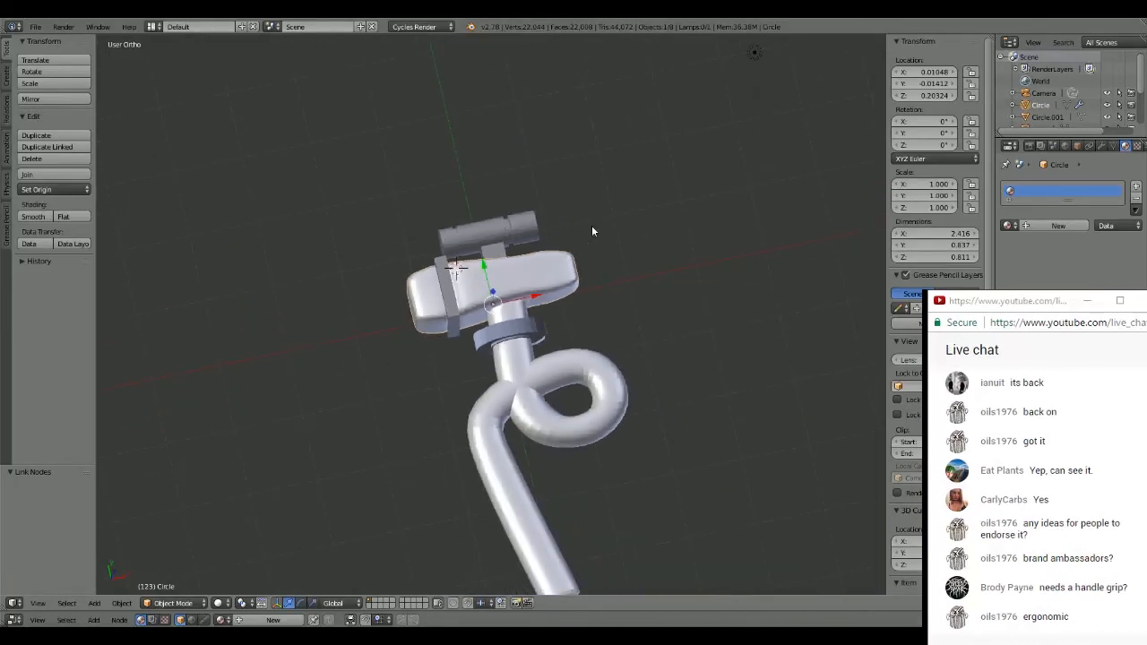
pyautogui.moveTo(591, 231); pyautogui.dragTo(500, 243, button='middle')
pyautogui.scroll(2, 474, 260)
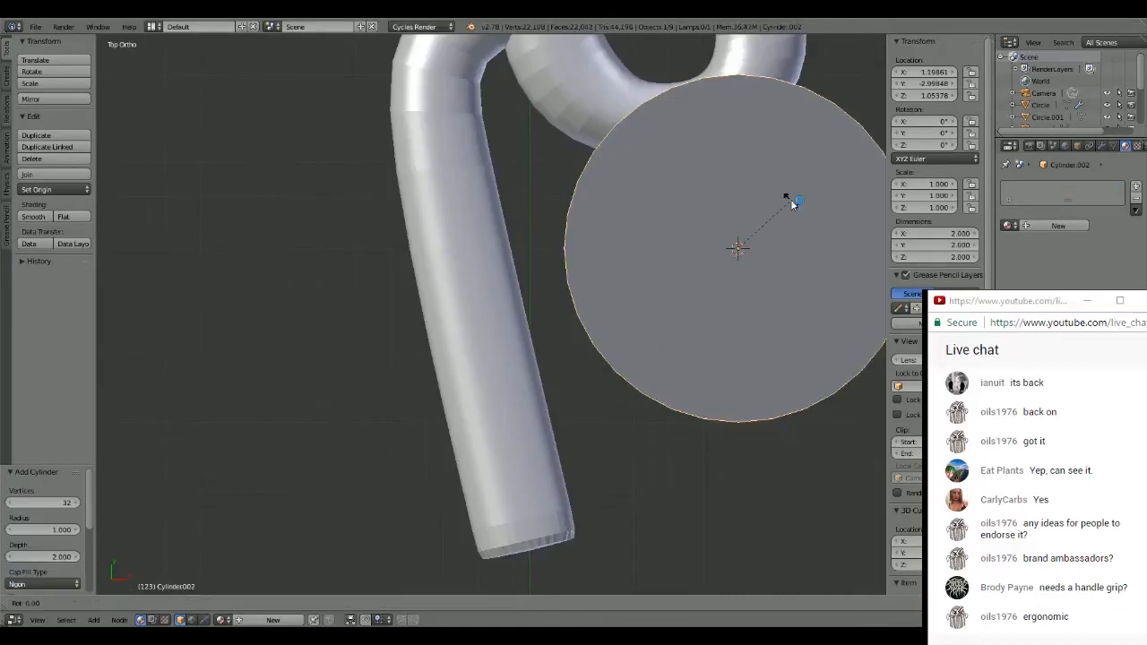
# - Rotate the new cylinder 90° about the X axis and scale it down to about 0.563
pyautogui.write('rx90')
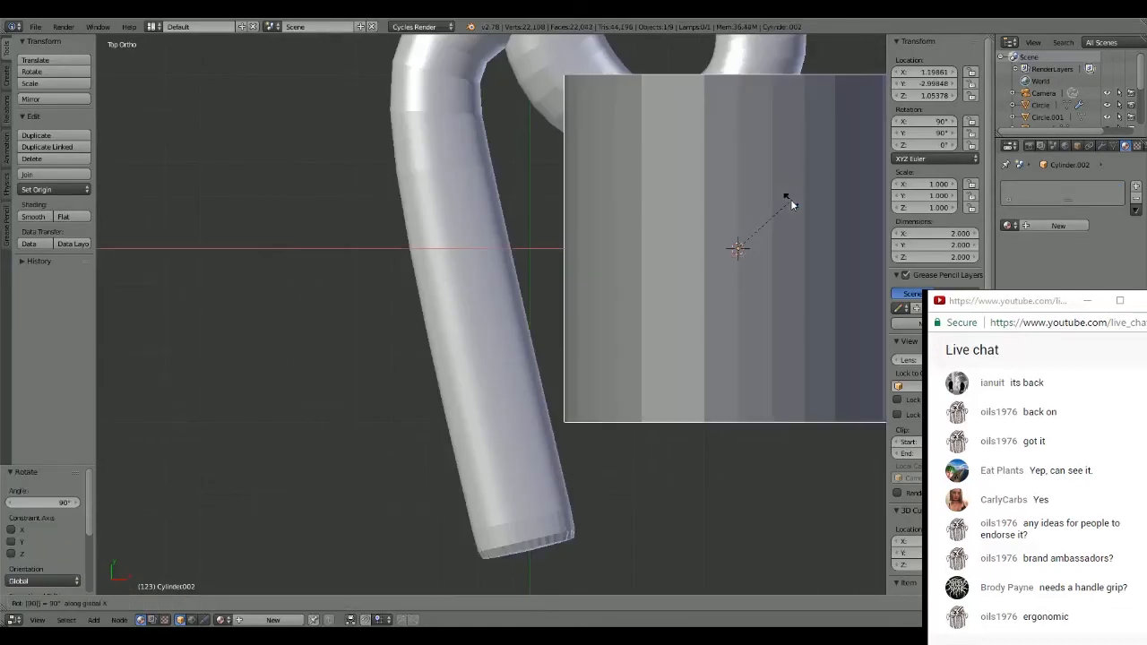
pyautogui.press('Return')
pyautogui.press('s')
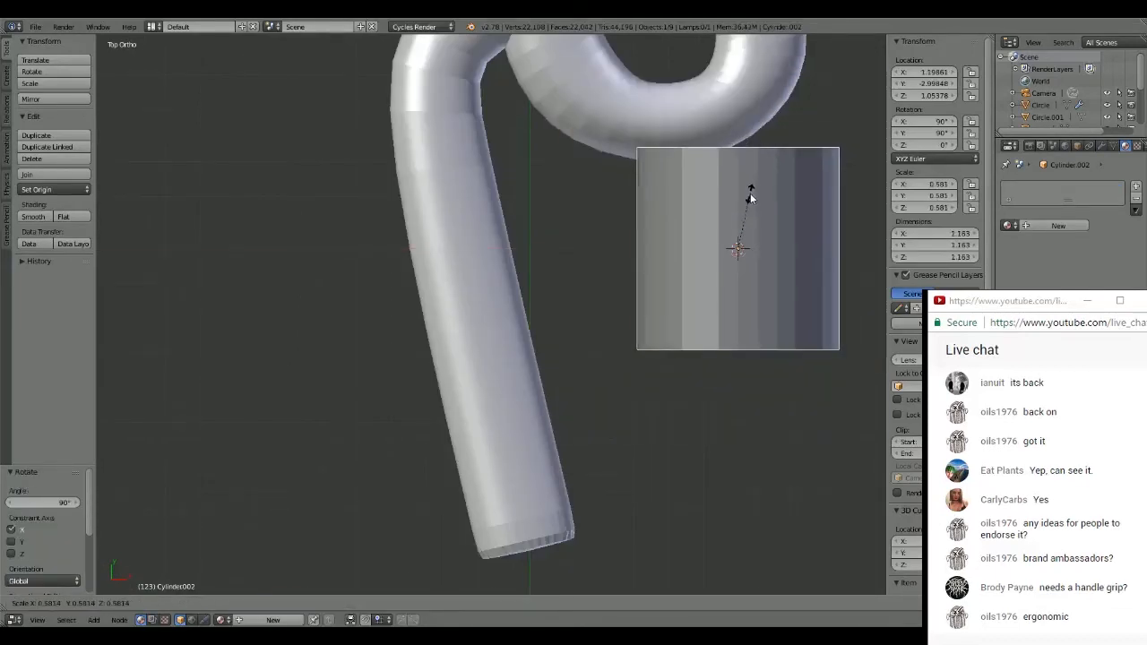
pyautogui.click(750, 194)
# - Move the cylinder about -1.506 along X and -0.885 along Y, placing it over the lower part of the handle
pyautogui.press('g')
pyautogui.press('x')
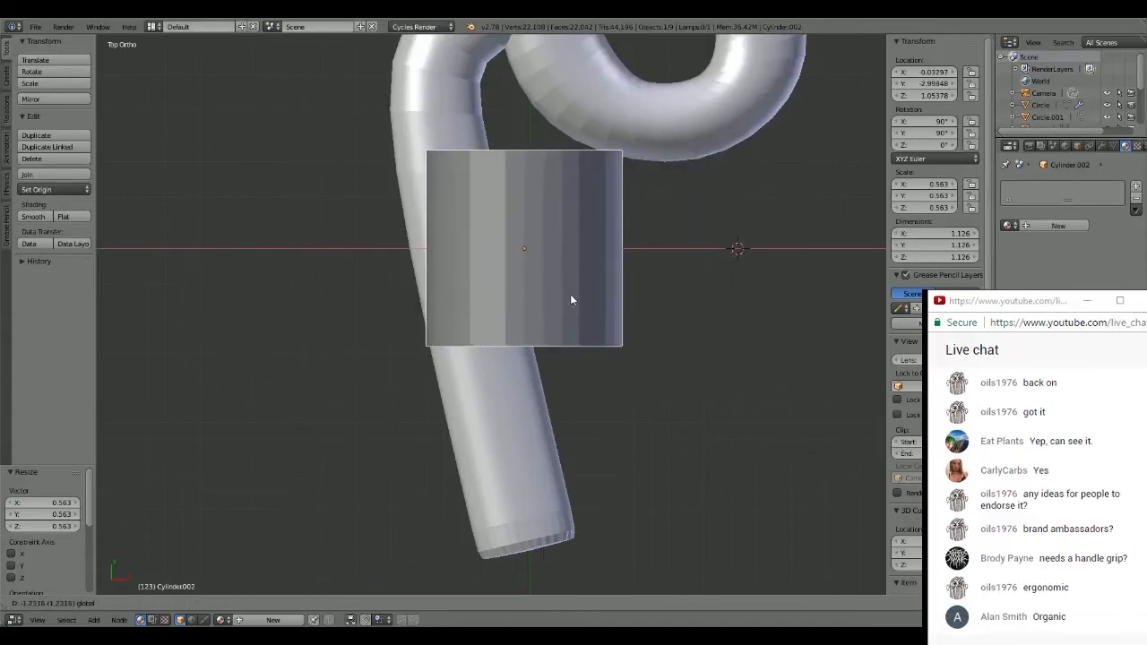
pyautogui.click(523, 295)
pyautogui.press('g')
pyautogui.press('y')
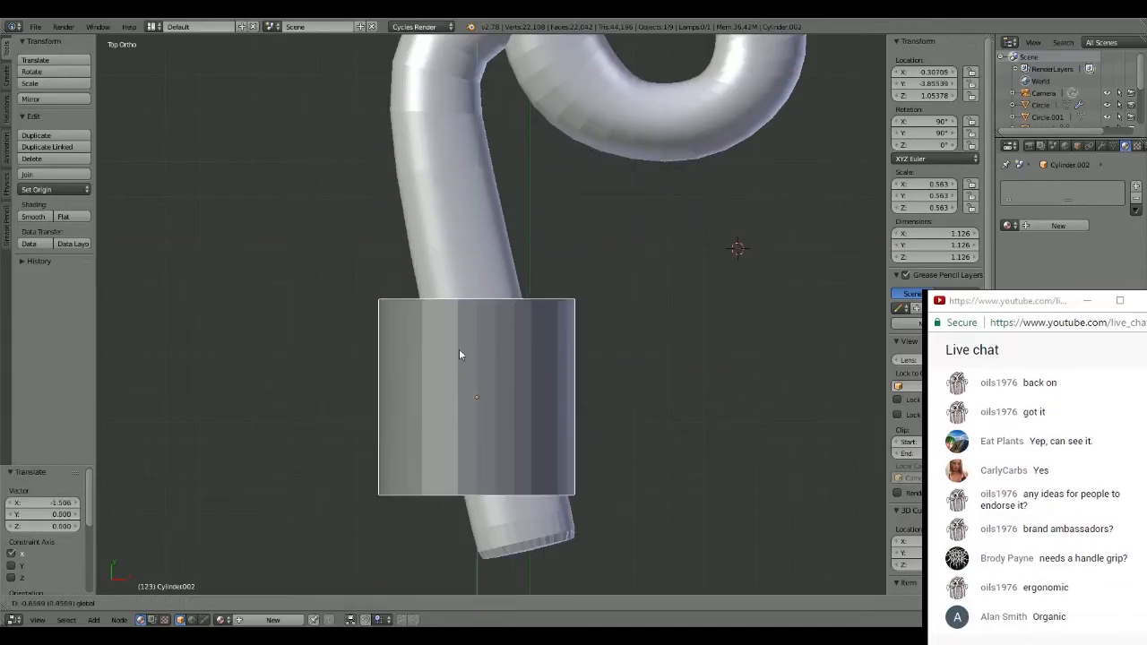
pyautogui.click(462, 354)
# - Rotate the cylinder about -12.3° to follow the handle's slant and scale it down to about 0.328
pyautogui.press('r')
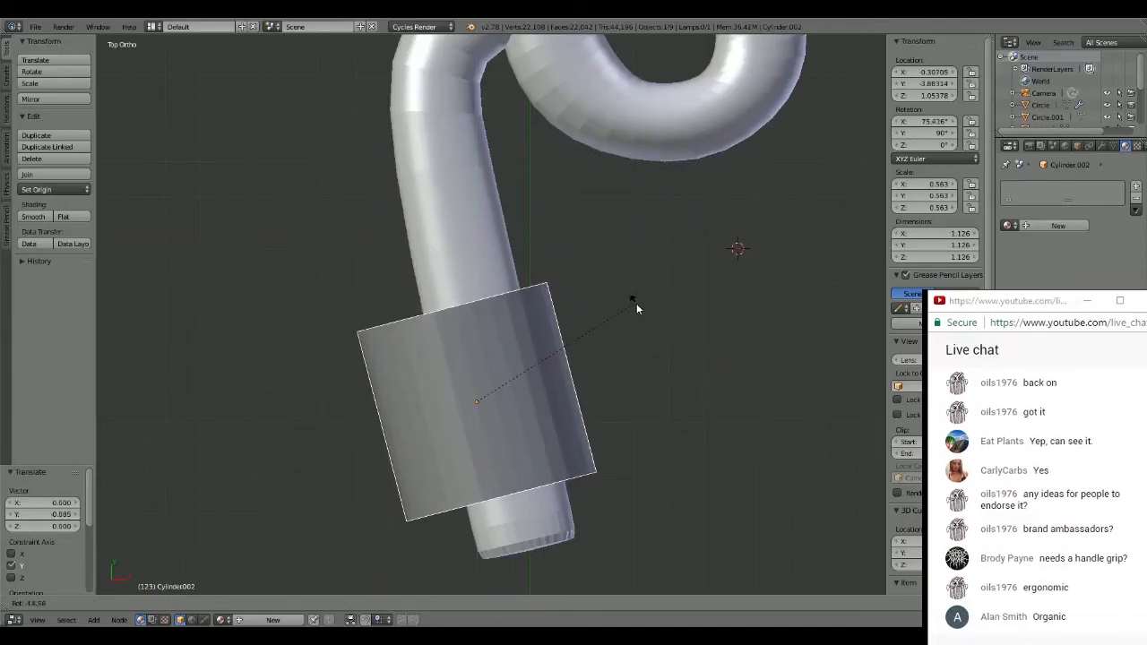
pyautogui.click(638, 310)
pyautogui.press('s')
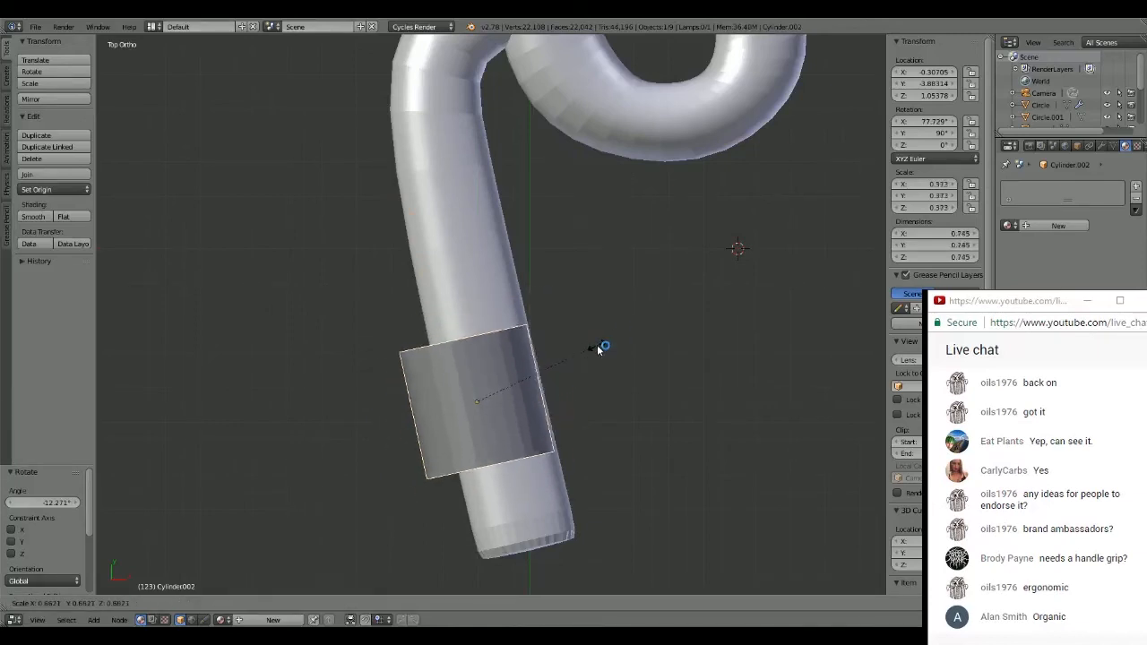
pyautogui.click(585, 357)
# - Slide the cylinder down over the handle's lower end, to about X -0.061, Y -4.483, and rotate it a further -1.8° or so
pyautogui.moveTo(520, 401); pyautogui.dragTo(538, 400)
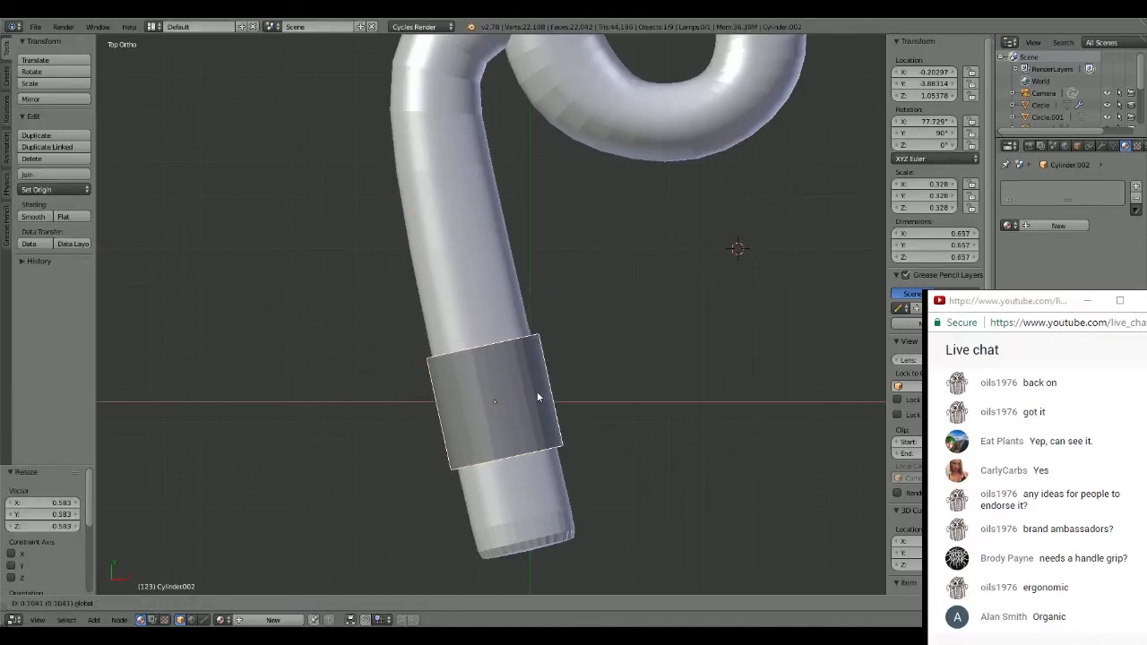
pyautogui.moveTo(494, 359); pyautogui.dragTo(492, 435)
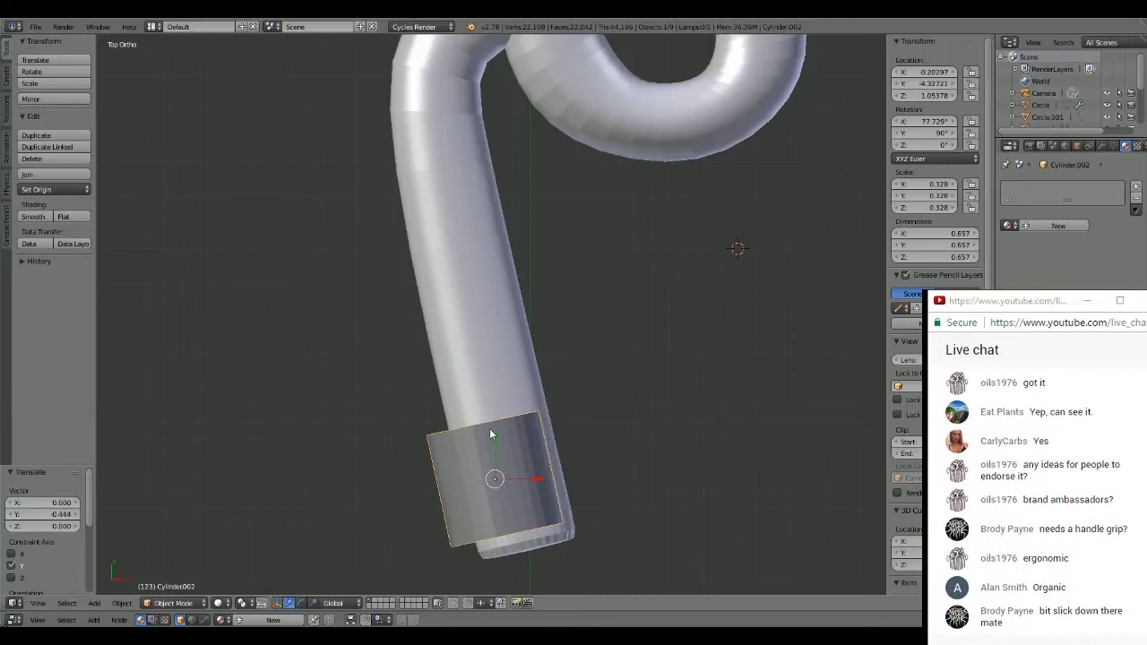
pyautogui.moveTo(538, 481); pyautogui.dragTo(555, 484)
pyautogui.press('g')
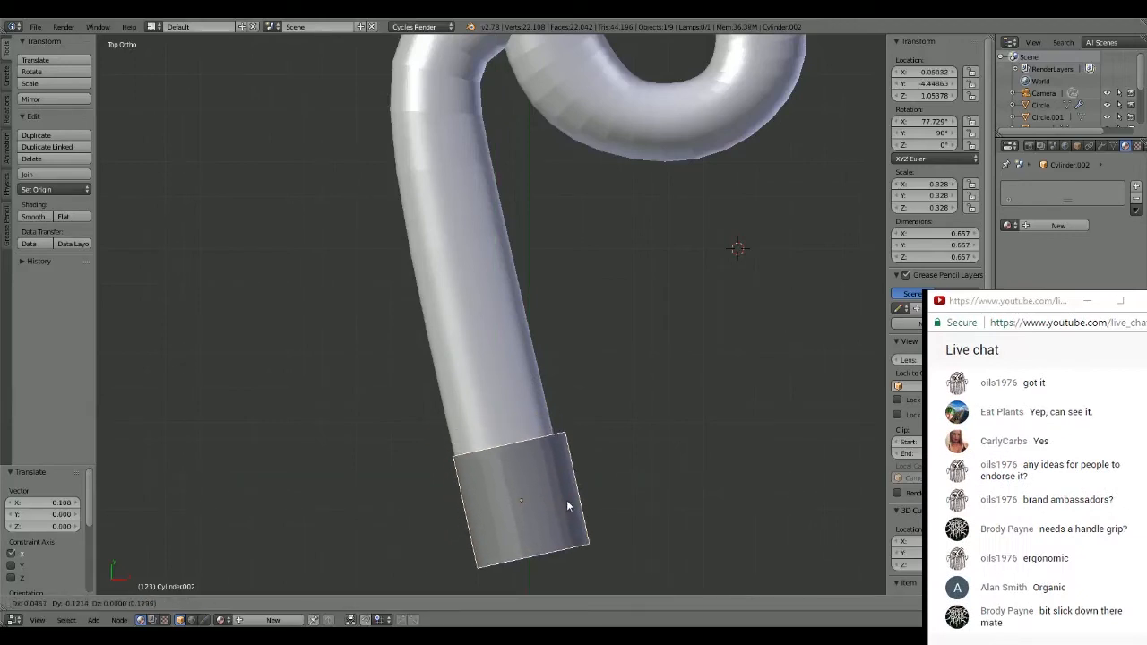
pyautogui.click(566, 510)
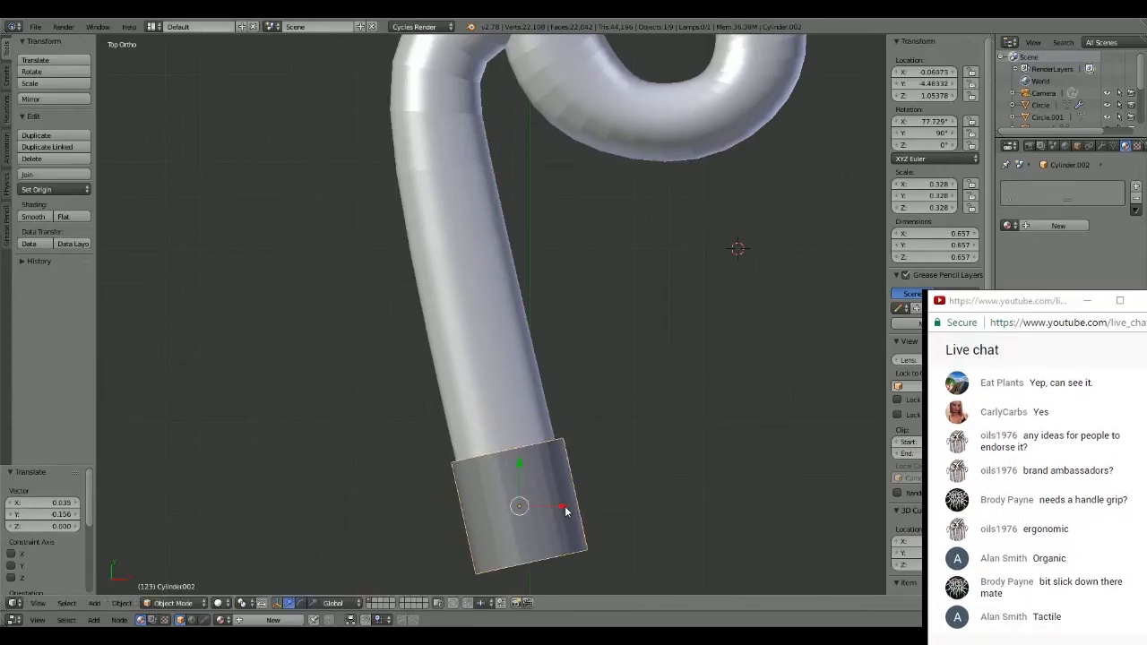
pyautogui.press('r')
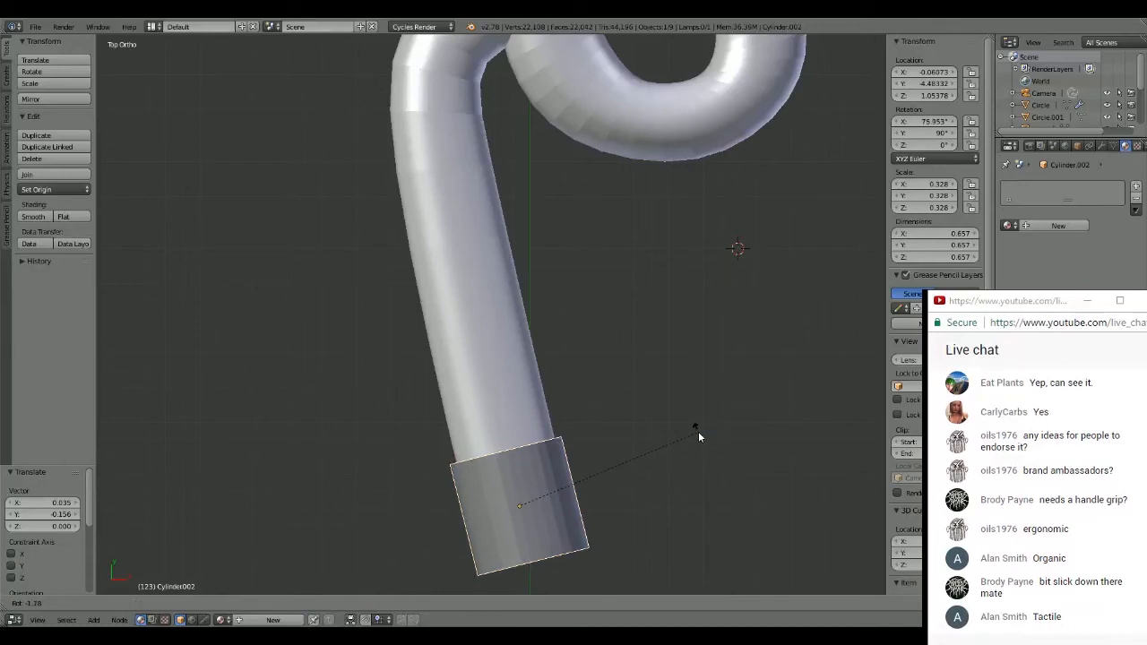
pyautogui.click(700, 437)
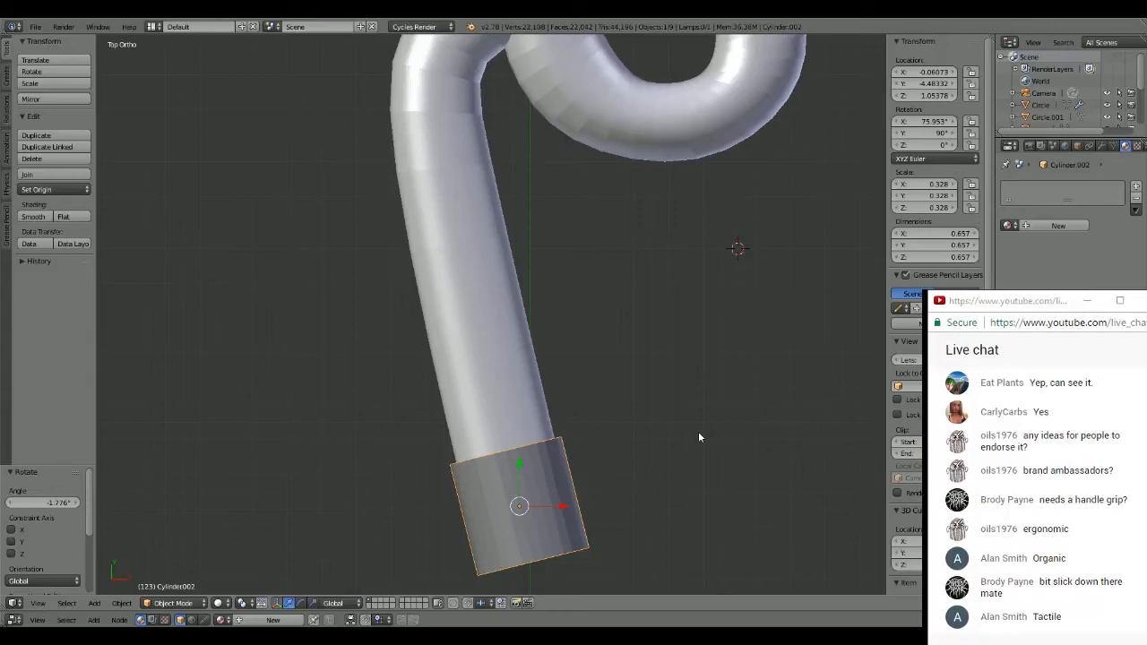
# - Extrude the cylinder's upper end ring up along the handle by about -0.253 in X and 1.124 in Y, selecting it in wireframe
pyautogui.press('Tab')
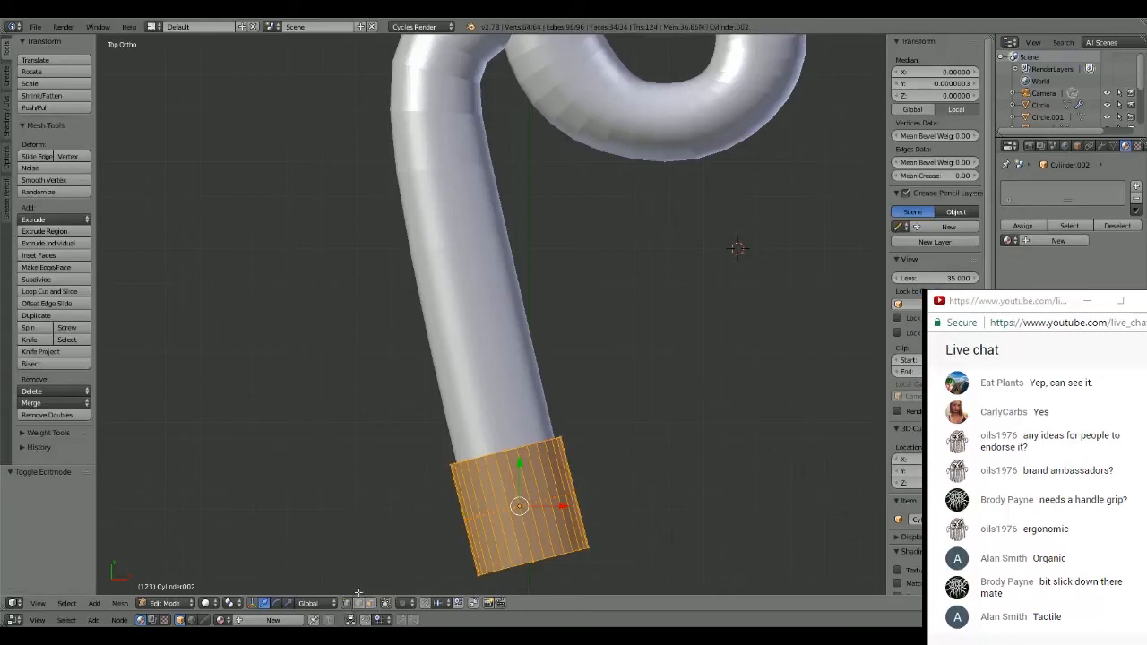
pyautogui.press('a')
pyautogui.press('x')
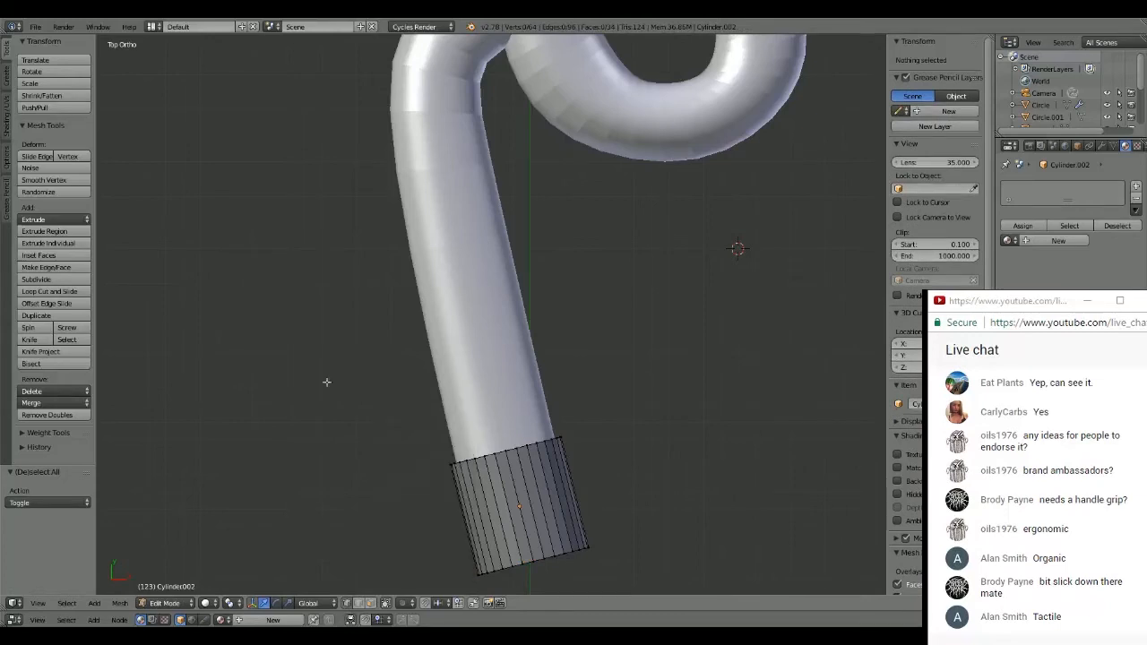
pyautogui.click(304, 367)
pyautogui.press('z')
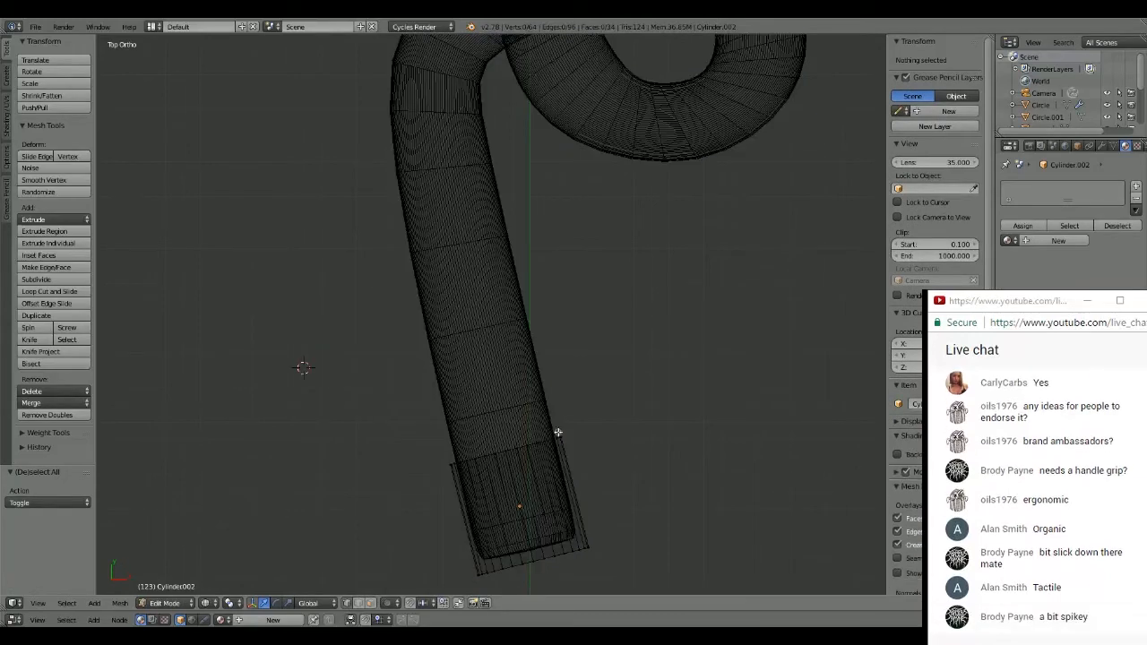
pyautogui.moveTo(573, 438); pyautogui.dragTo(455, 462)
pyautogui.rightClick(572, 400)
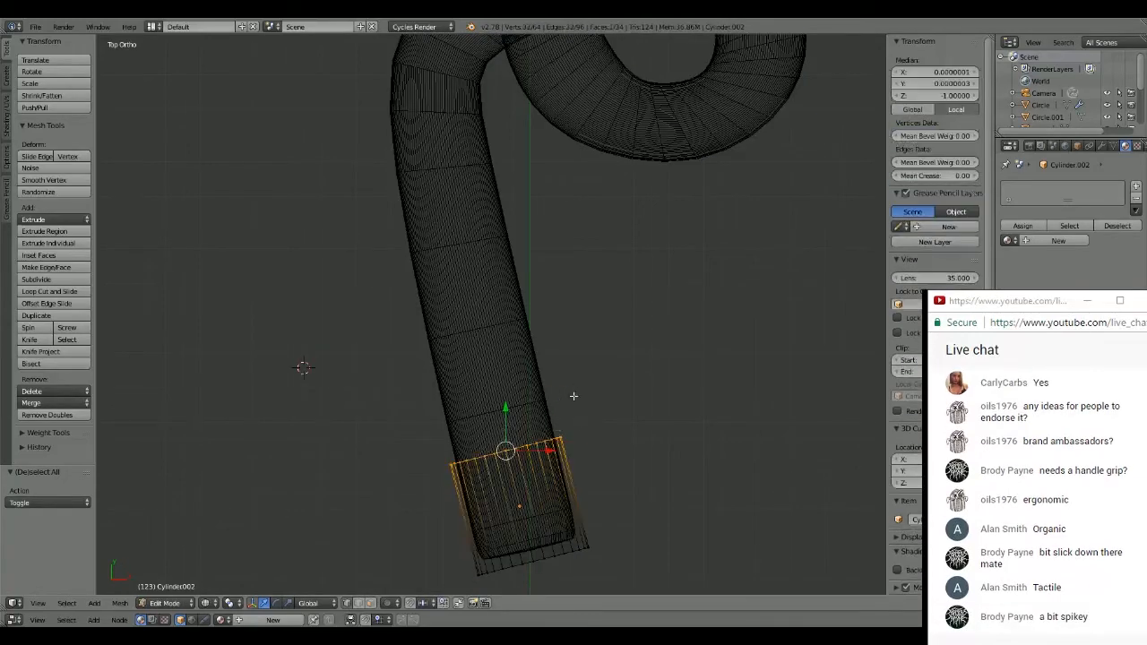
pyautogui.scroll(-3, 591, 397)
pyautogui.scroll(3, 591, 396)
pyautogui.press('e')
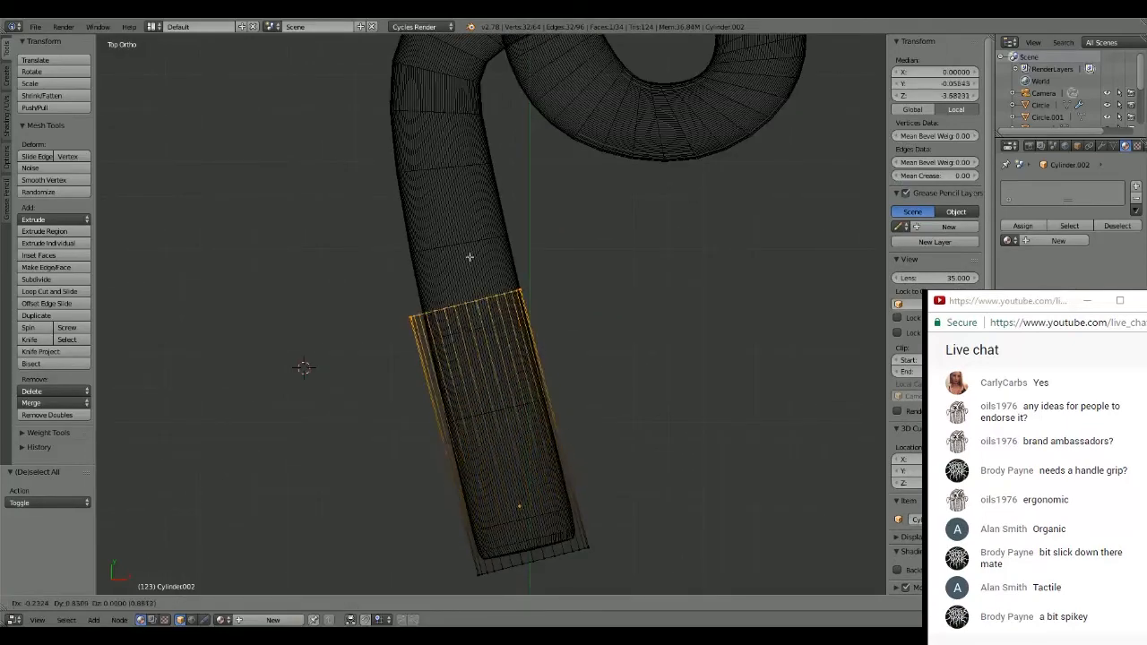
pyautogui.click(465, 208)
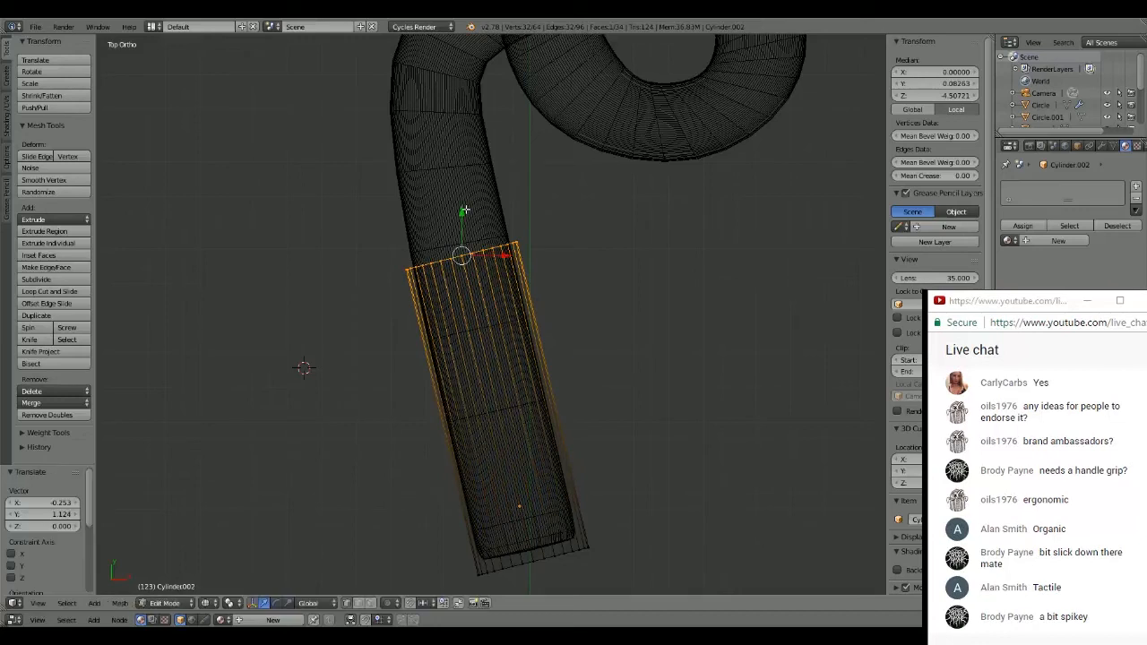
pyautogui.press('a')
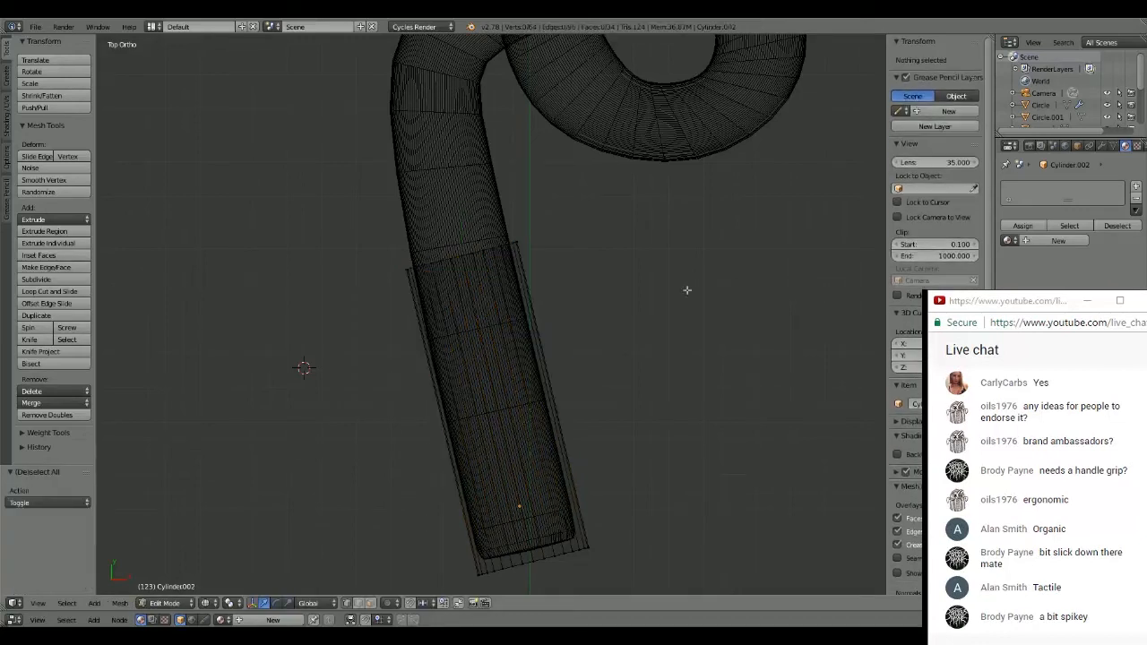
pyautogui.press('z')
# - Move the whole grip mesh up the handle by about -0.052 in X and 0.176 in Y, exposing the handle tip
pyautogui.scroll(-6, 687, 289)
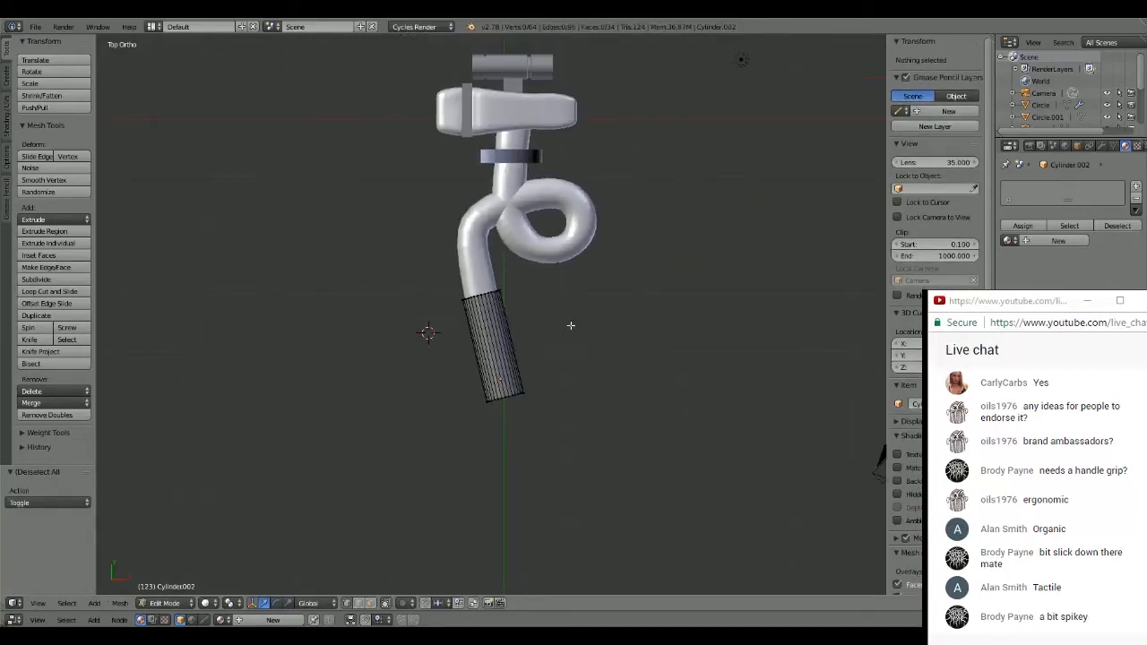
pyautogui.scroll(3, 573, 318)
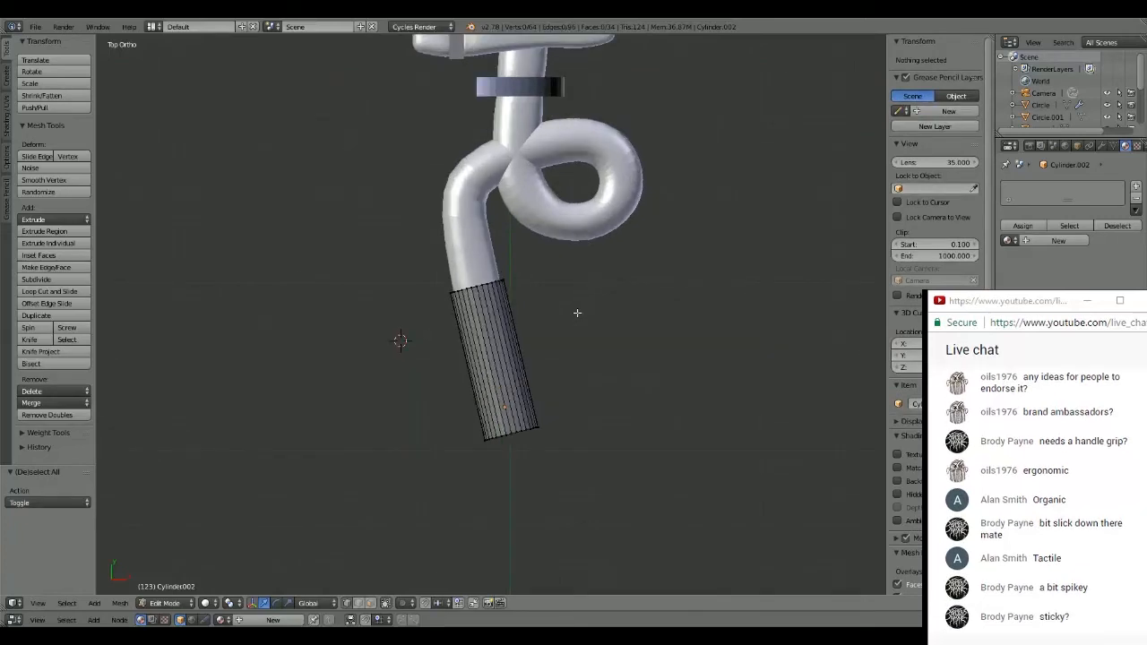
pyautogui.scroll(-3, 577, 313)
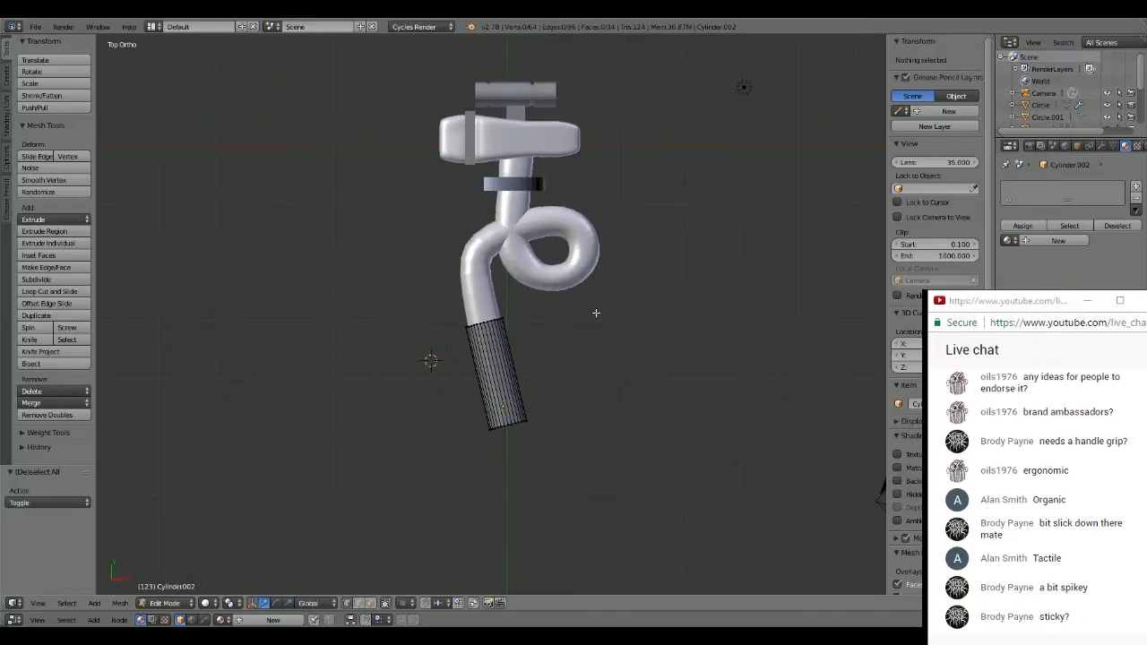
pyautogui.press('a')
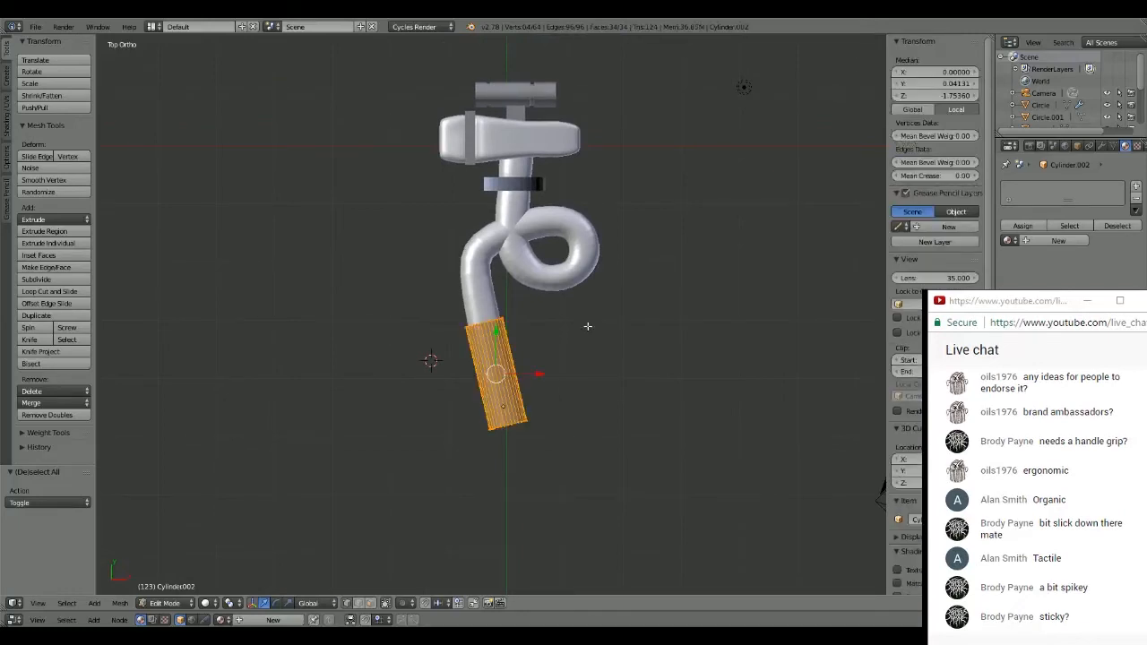
pyautogui.press('g')
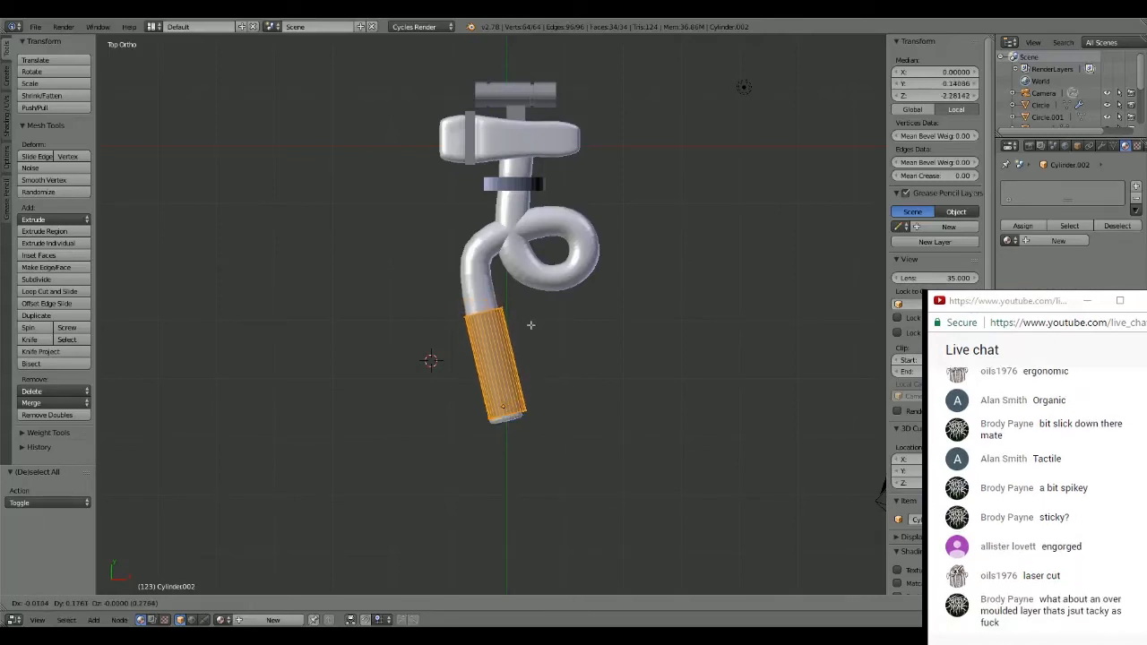
pyautogui.click(529, 325)
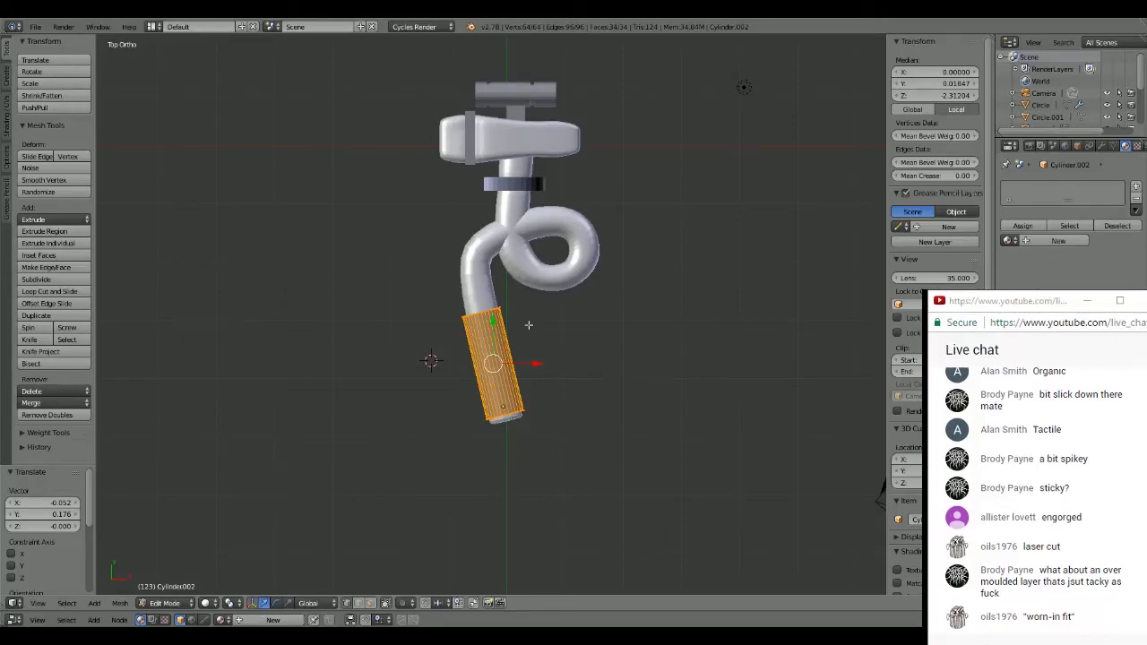
pyautogui.scroll(3, 492, 313)
pyautogui.click(598, 338)
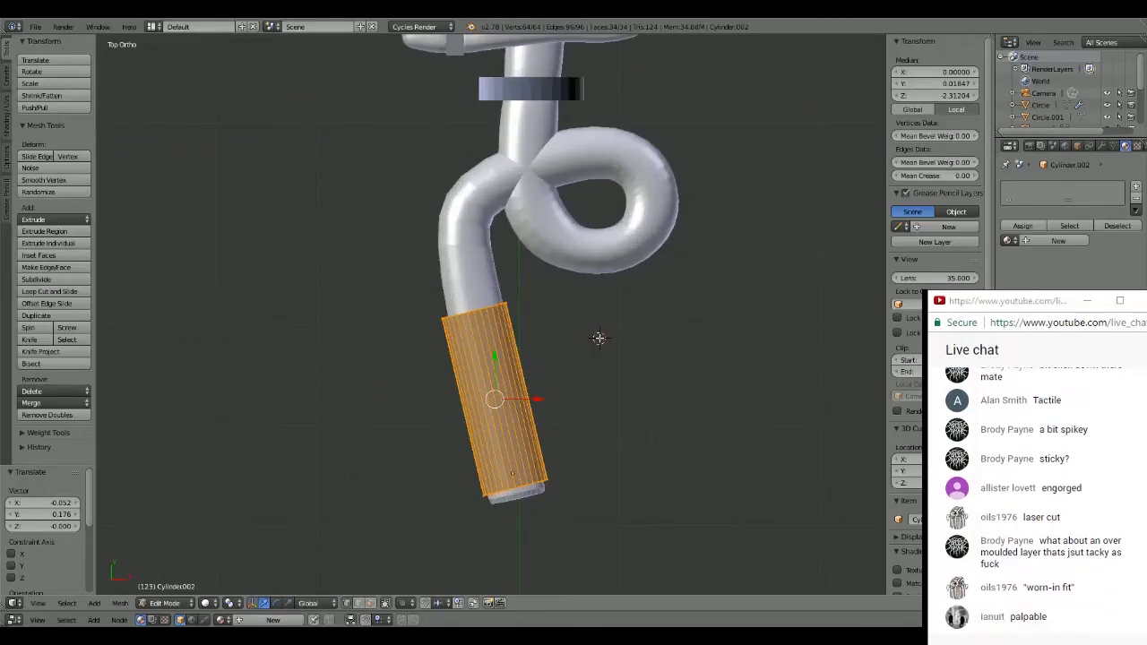
pyautogui.press('a')
pyautogui.press('Tab')
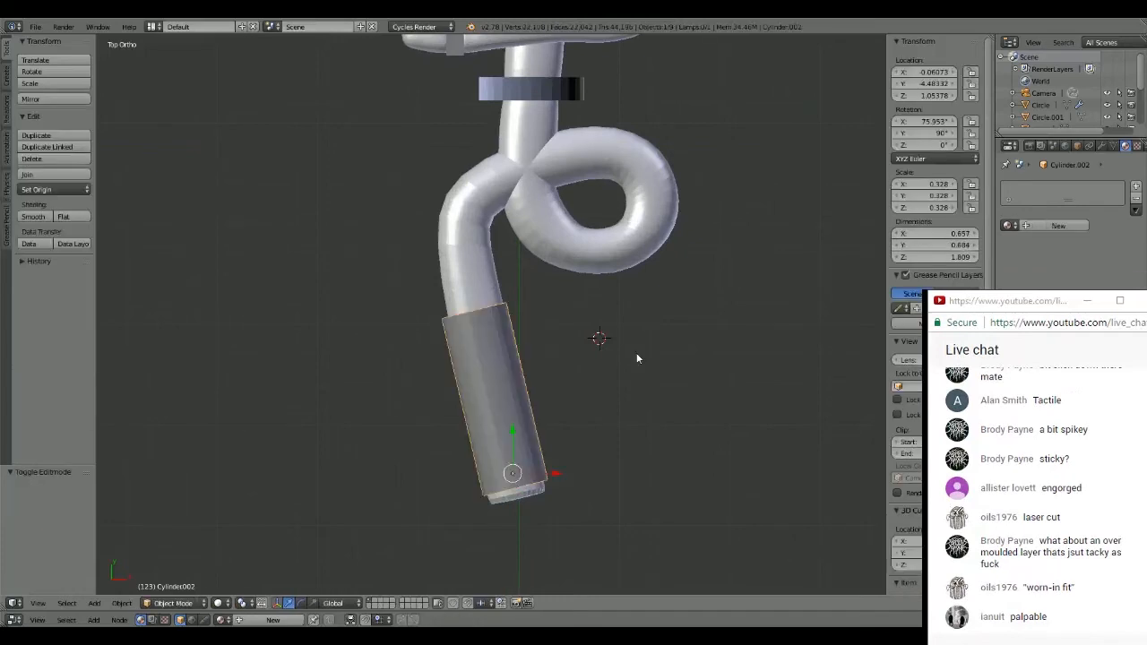
pyautogui.press('a')
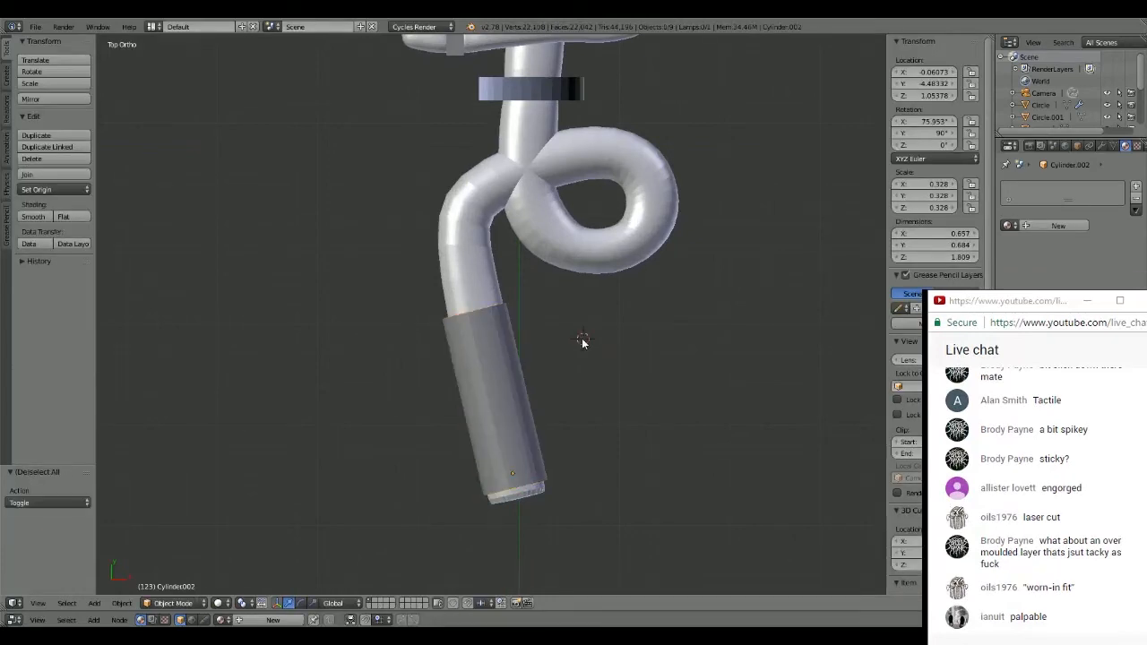
# - Lower the grip cylinder about 0.494 along Z so that it sits around the handle
pyautogui.scroll(-3, 582, 337)
pyautogui.moveTo(567, 325); pyautogui.dragTo(575, 232, button='middle')
pyautogui.rightClick(502, 334)
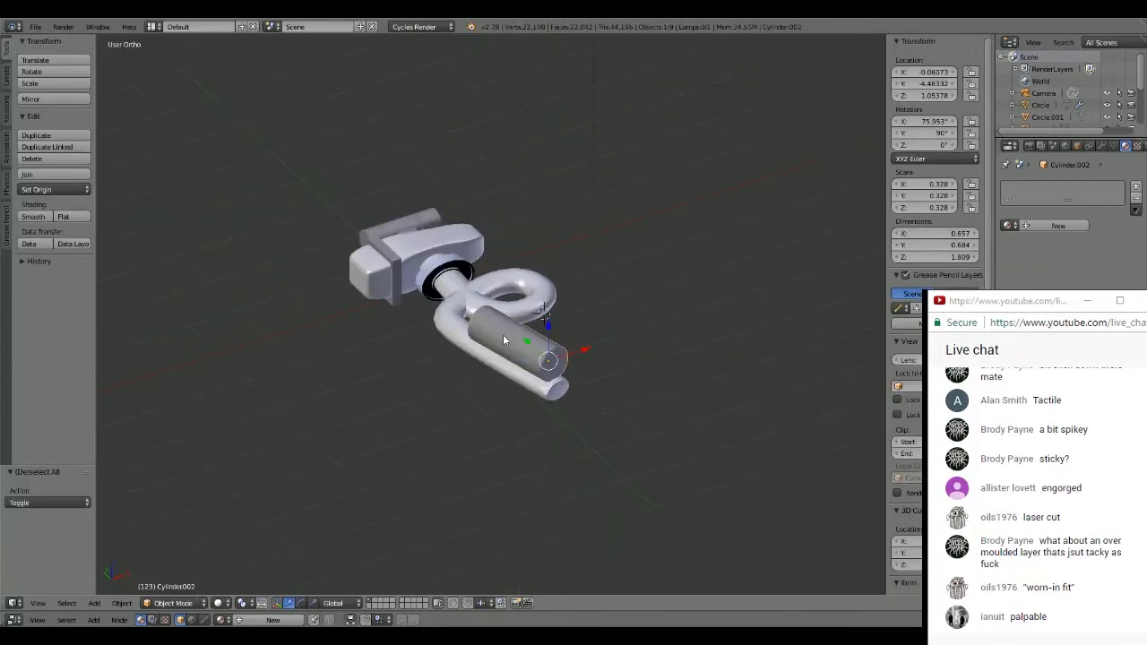
pyautogui.moveTo(547, 328); pyautogui.dragTo(547, 353)
pyautogui.moveTo(659, 316); pyautogui.dragTo(612, 394, button='middle')
pyautogui.scroll(2, 611, 395)
pyautogui.keyDown('shift'); pyautogui.moveTo(538, 326); pyautogui.dragTo(562, 315, button='middle'); pyautogui.keyUp('shift')
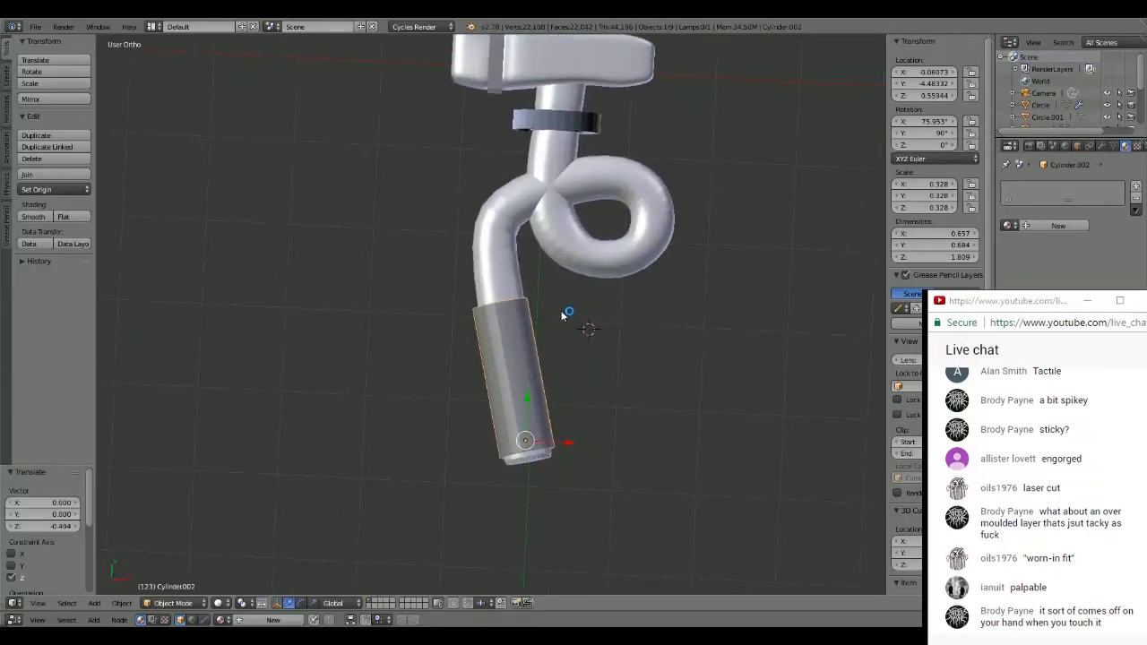
pyautogui.moveTo(725, 337); pyautogui.dragTo(657, 315, button='middle')
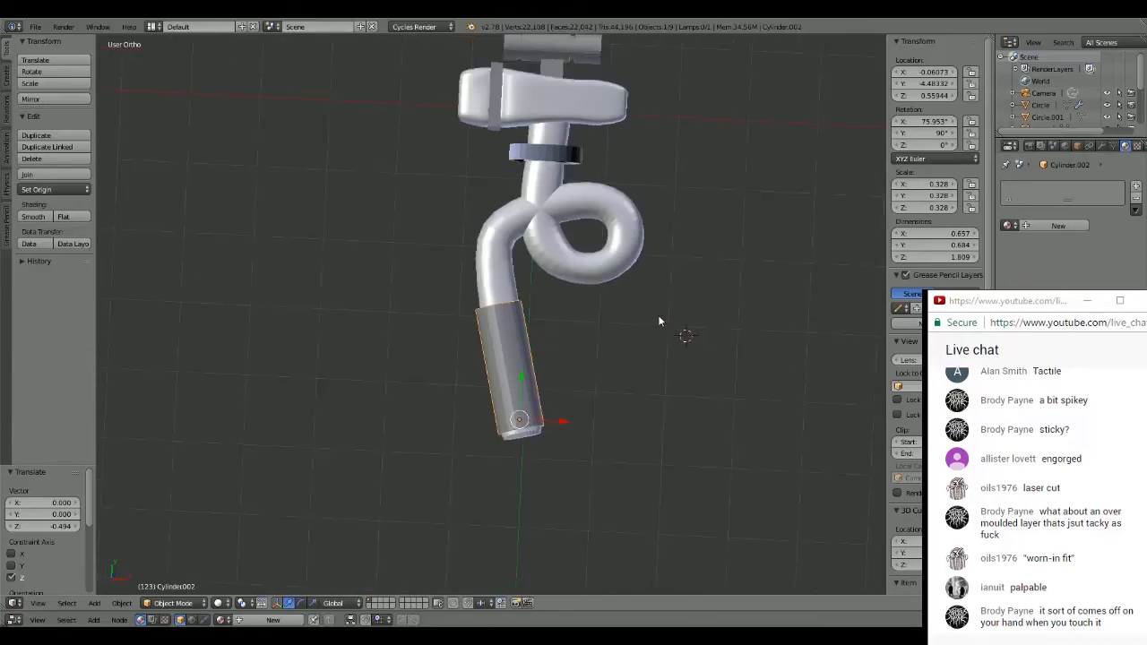
# - In camera view, move the camera to frame the entire hammer and rotate it about 1.5°
pyautogui.press('KP_0')
pyautogui.rightClick(533, 205)
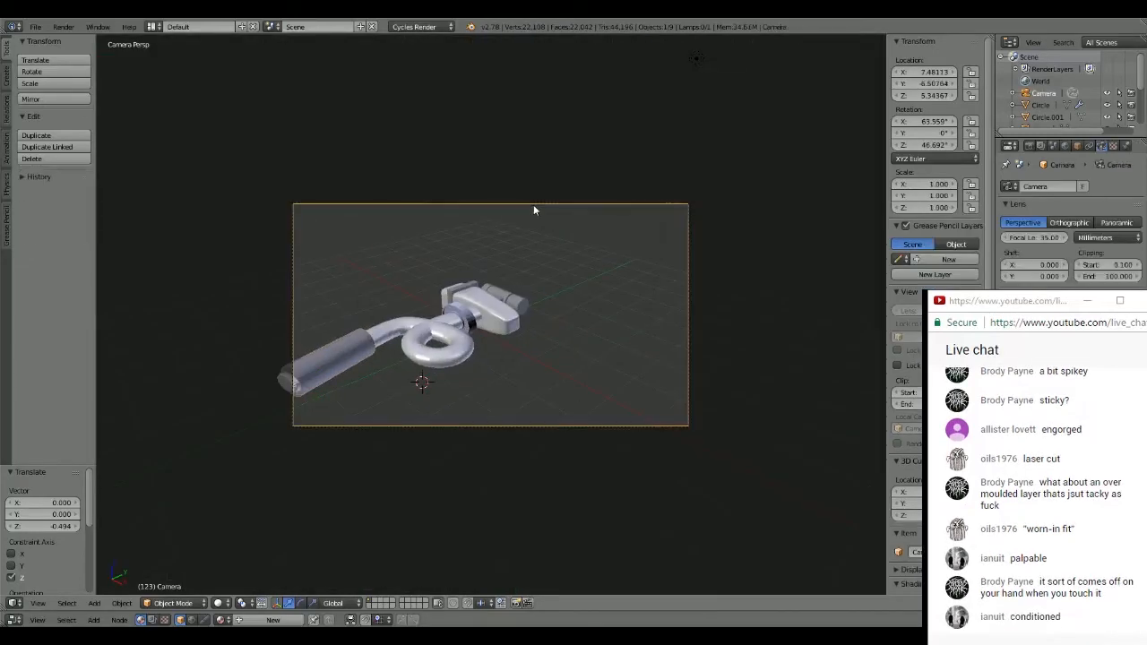
pyautogui.press('g')
pyautogui.click(430, 231)
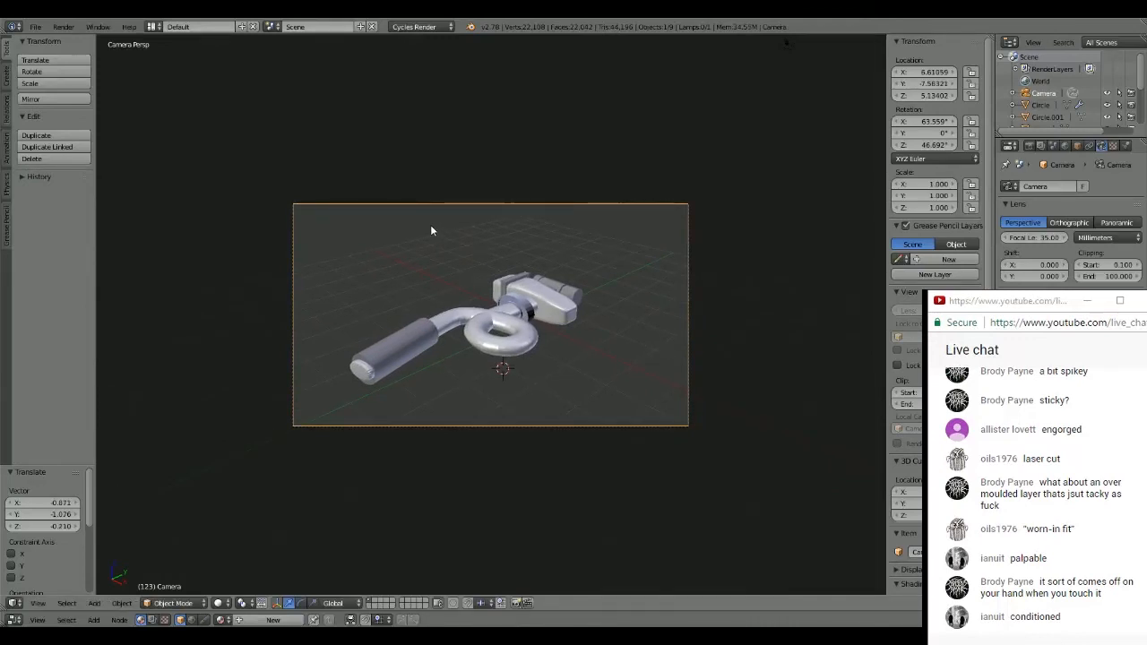
pyautogui.press('r')
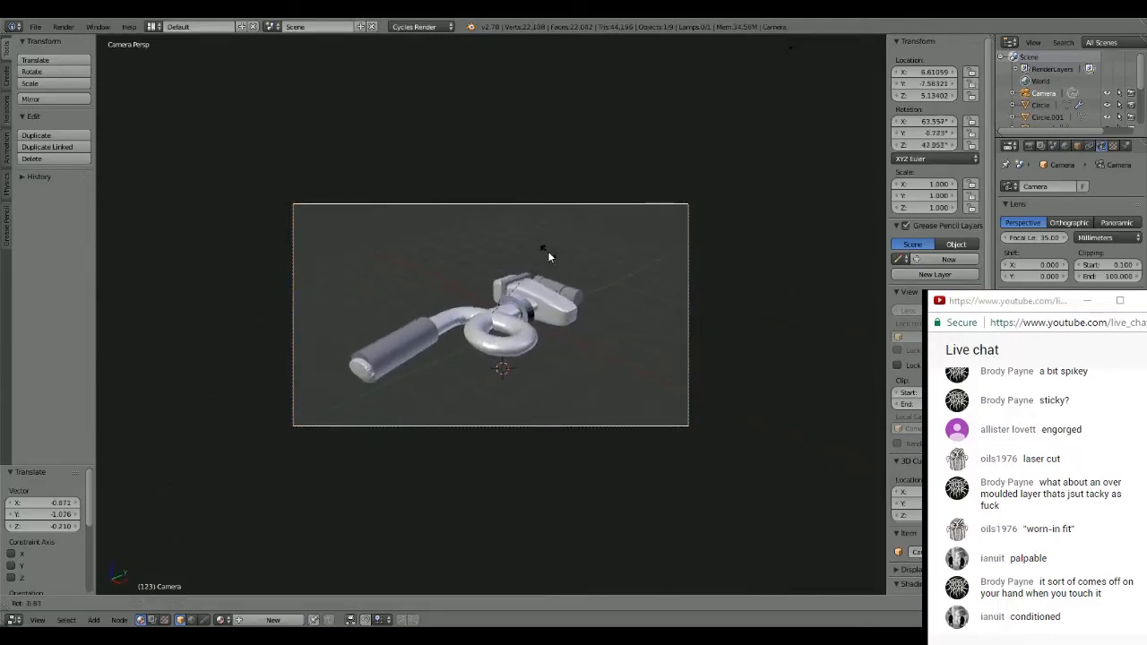
pyautogui.click(550, 254)
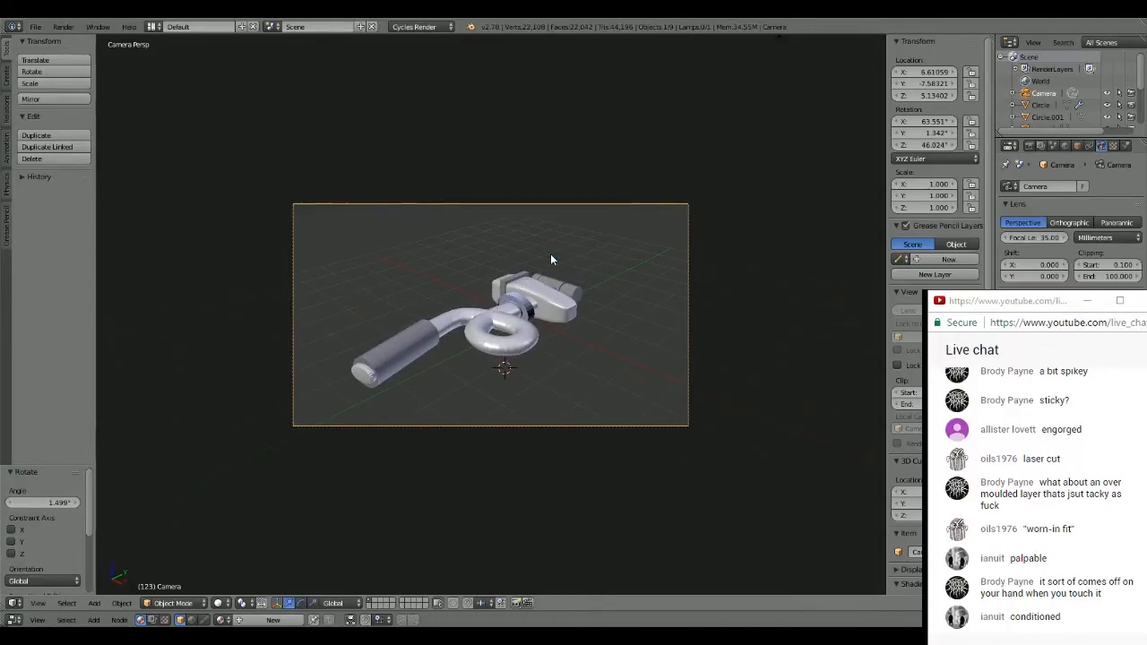
# - Rotate the camera about 4.4° in camera view and move it about -0.531 in X, -0.384 in Y and 0.248 in Z
pyautogui.press('r')
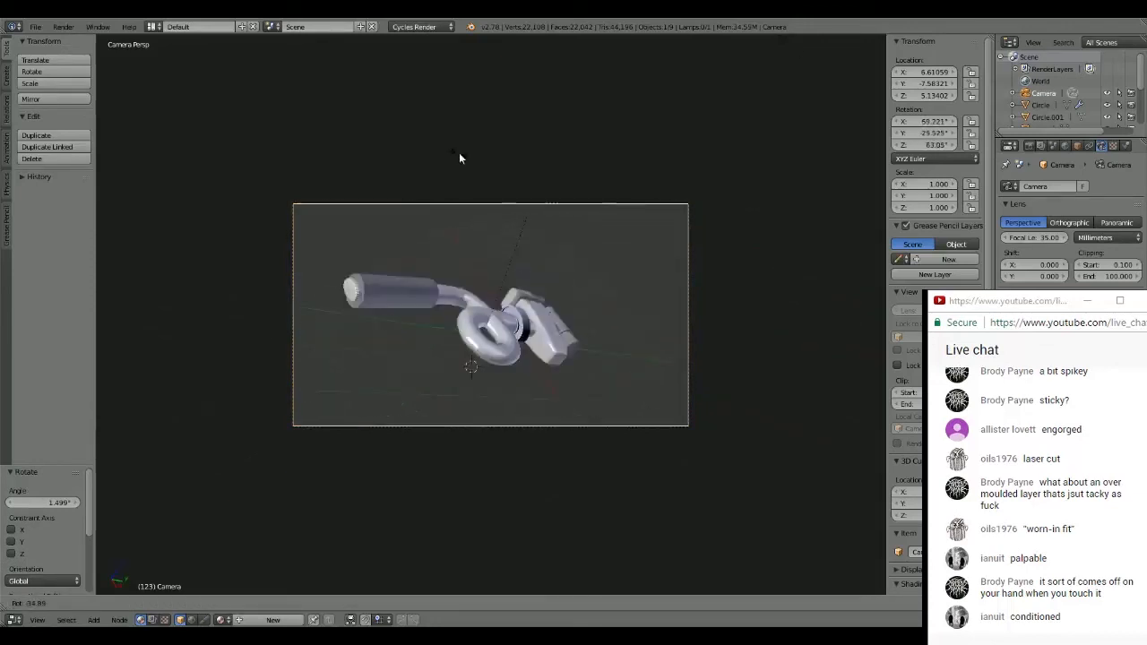
pyautogui.click(611, 253)
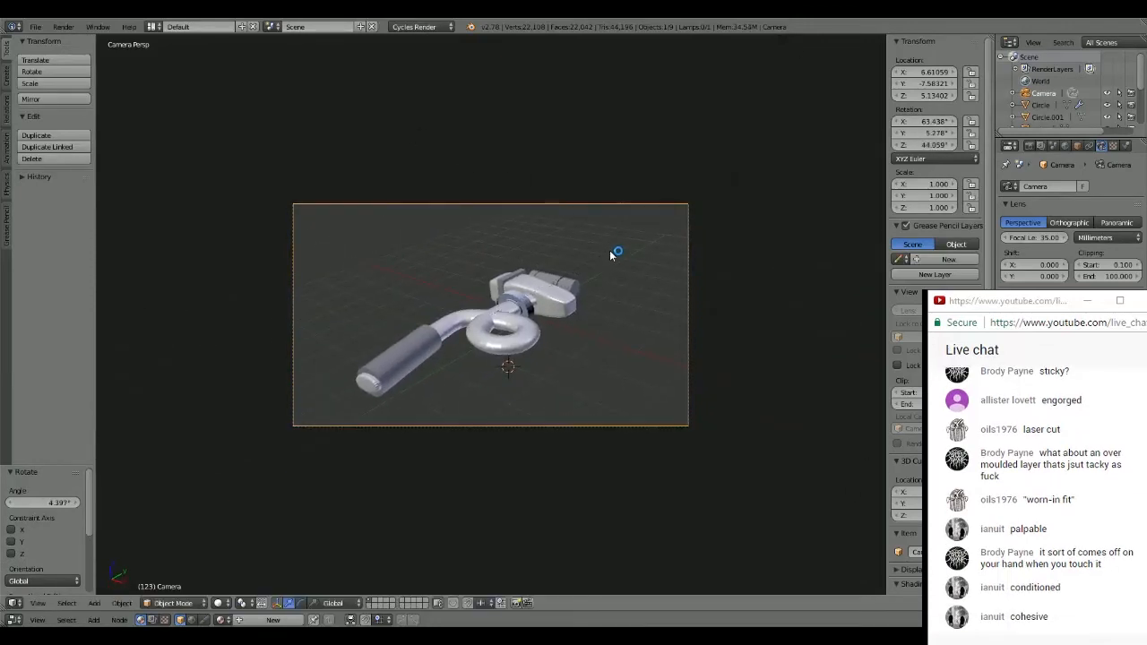
pyautogui.press('g')
pyautogui.click(545, 256)
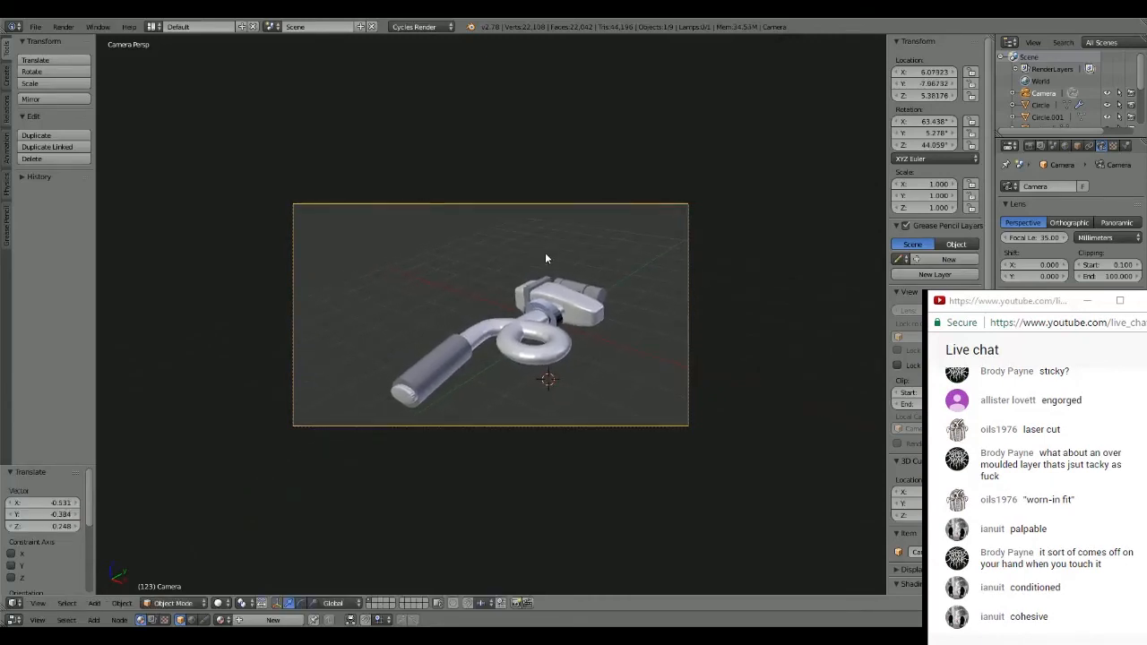
# - Rotate the camera about -20.7° around X and move it about 1.868 in Y and 1.254 in Z to reframe the hammer
pyautogui.press('r')
pyautogui.press('x')
pyautogui.click(593, 270)
pyautogui.press('g')
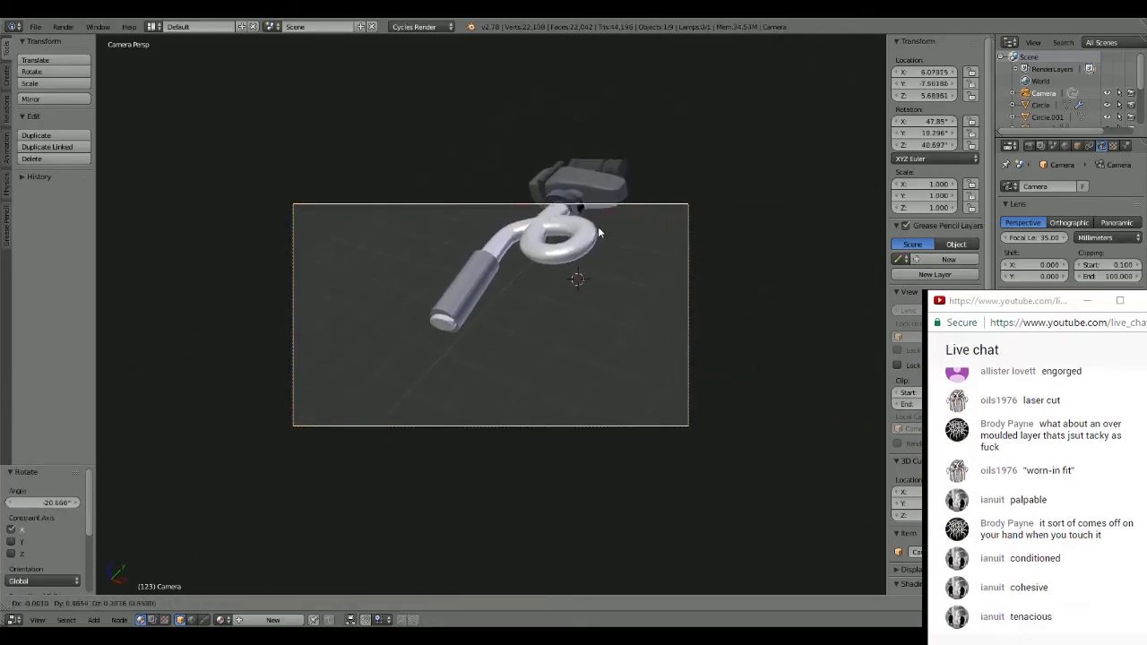
pyautogui.click(636, 115)
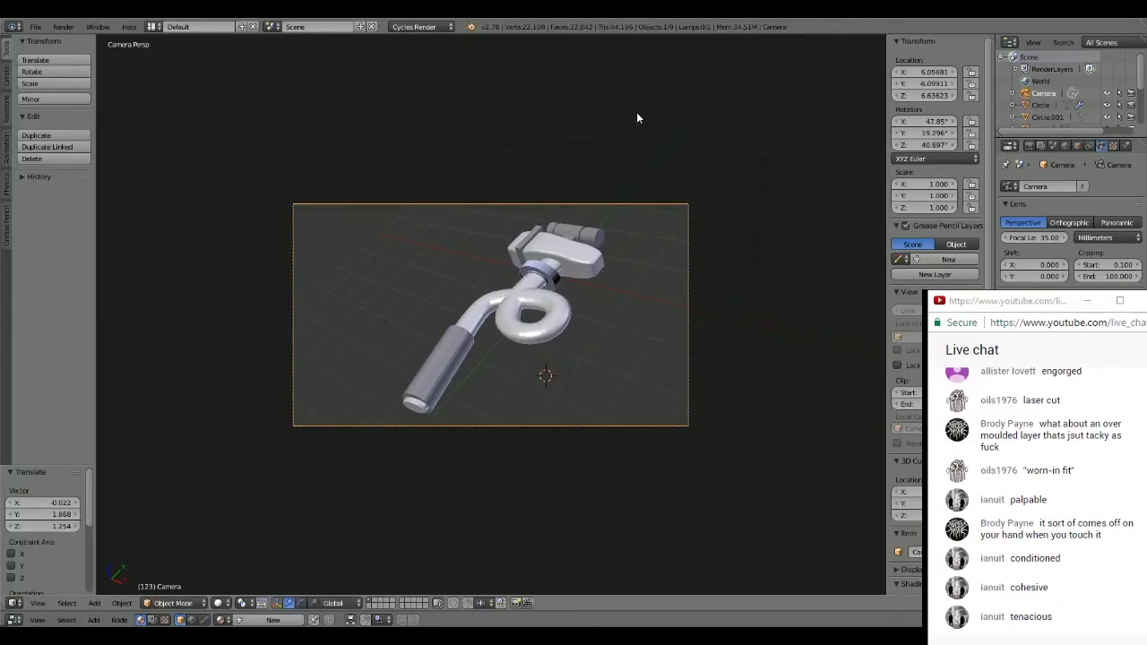
# - Rotate the camera about 4.4°, turn it about -24.1° around Z, and shift it about -1.798 in X and -1.423 in Y
pyautogui.press('r')
pyautogui.click(645, 215)
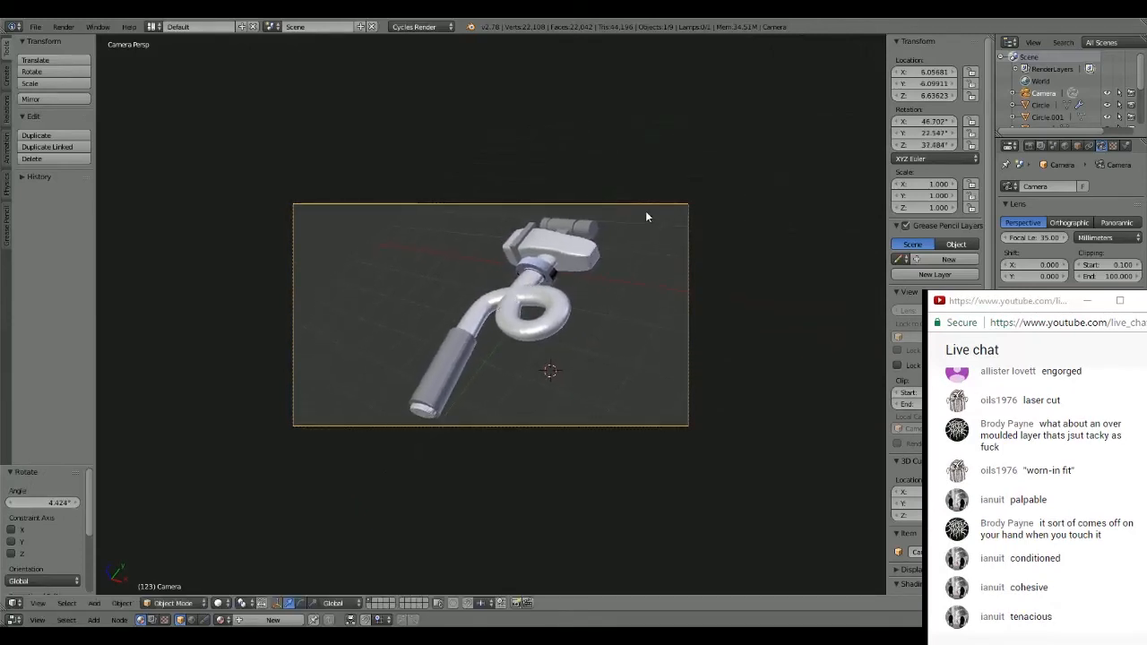
pyautogui.press('r')
pyautogui.press('z')
pyautogui.click(715, 308)
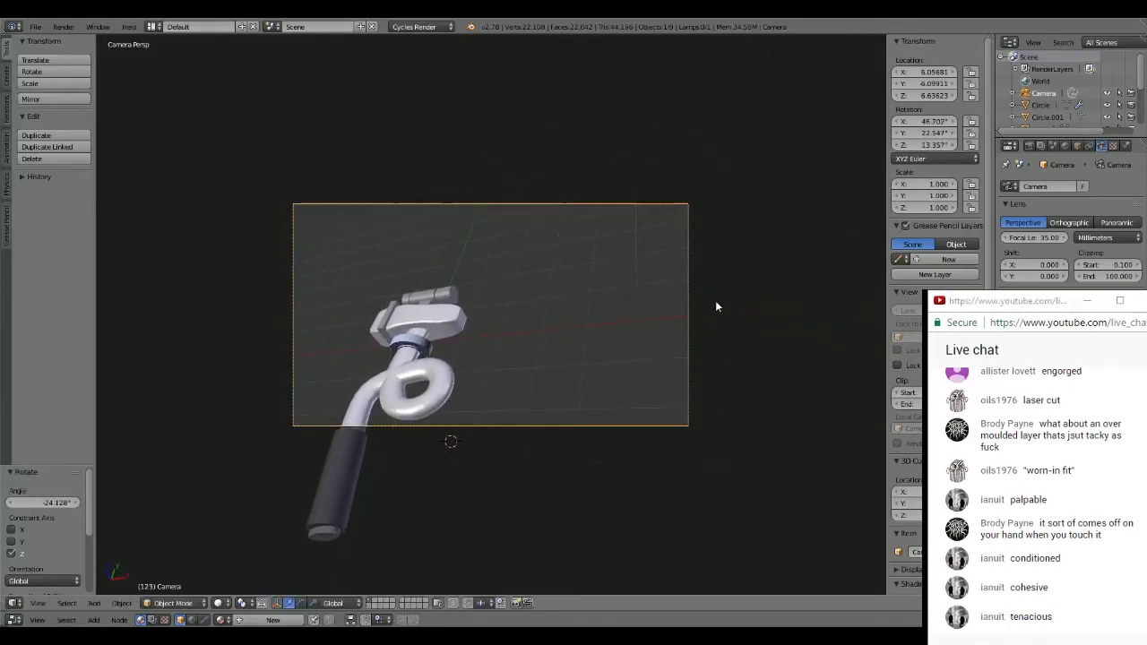
pyautogui.press('g')
pyautogui.click(568, 404)
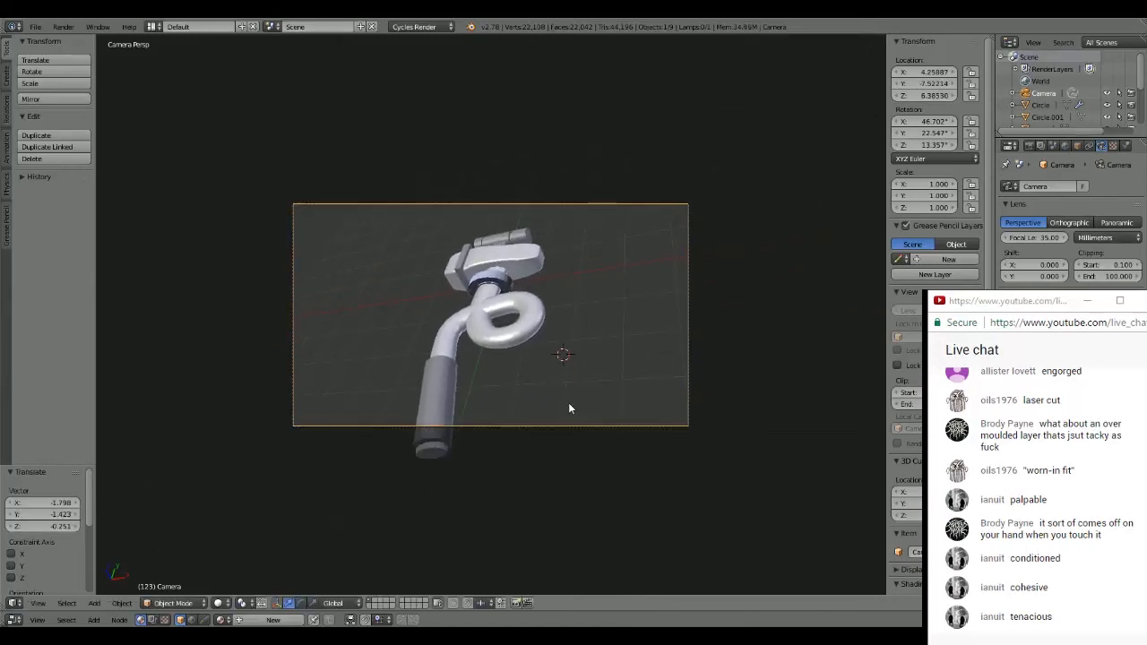
# - Roll the camera about -27.6° and move it about -0.285 in X and -0.159 in Y to fit the whole hammer in frame
pyautogui.press('r')
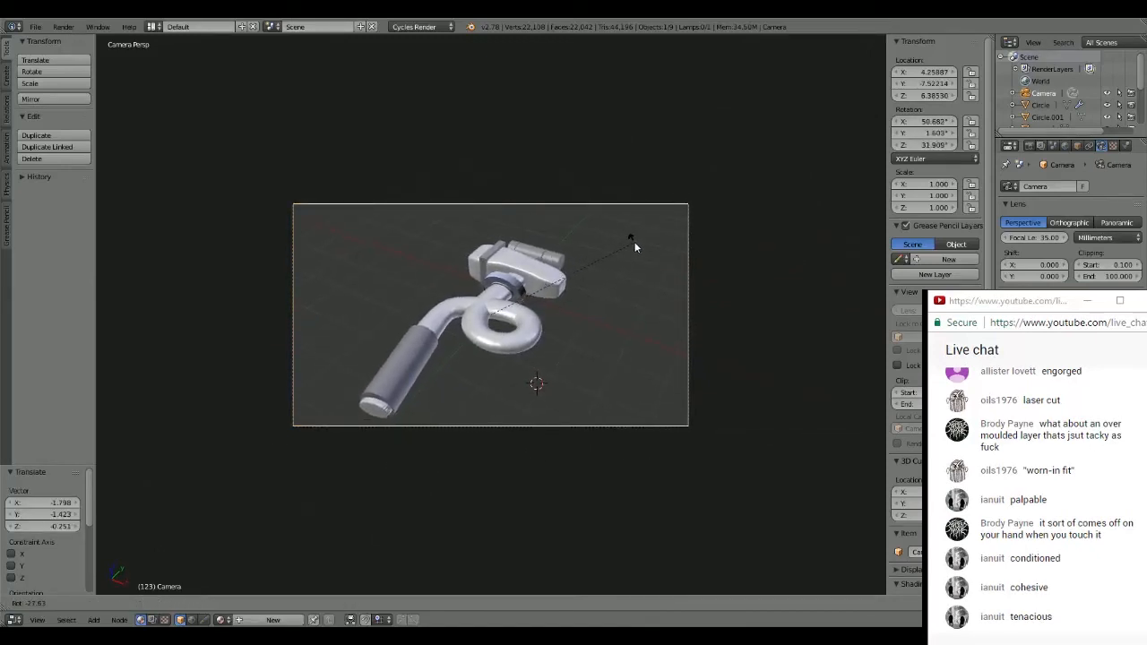
pyautogui.click(634, 247)
pyautogui.press('g')
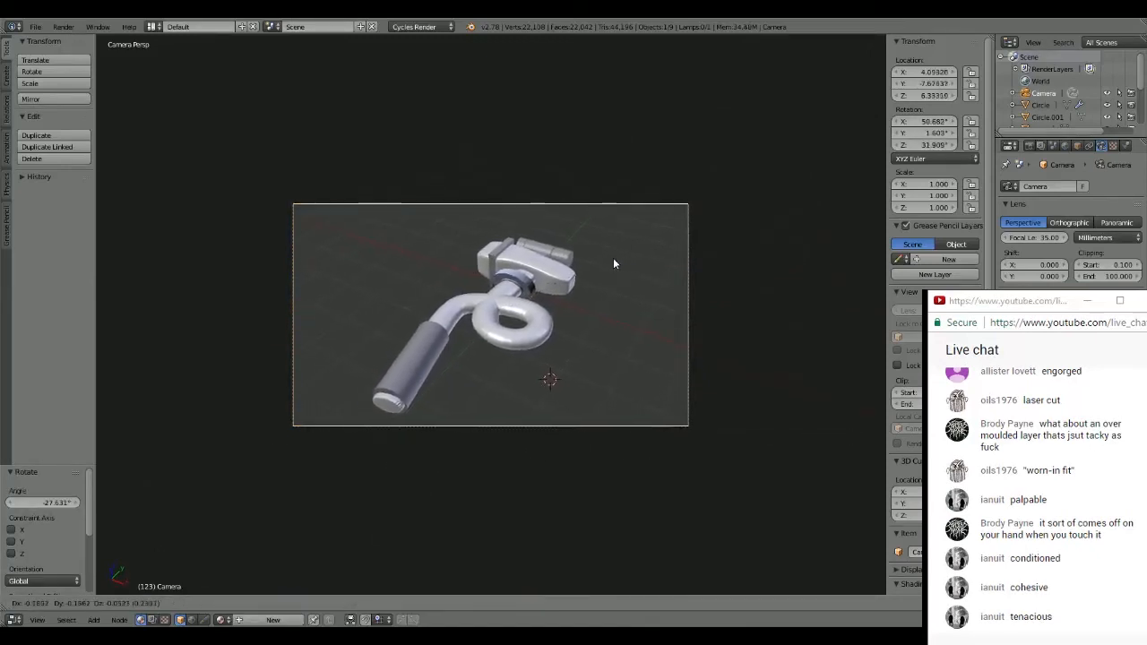
pyautogui.click(607, 256)
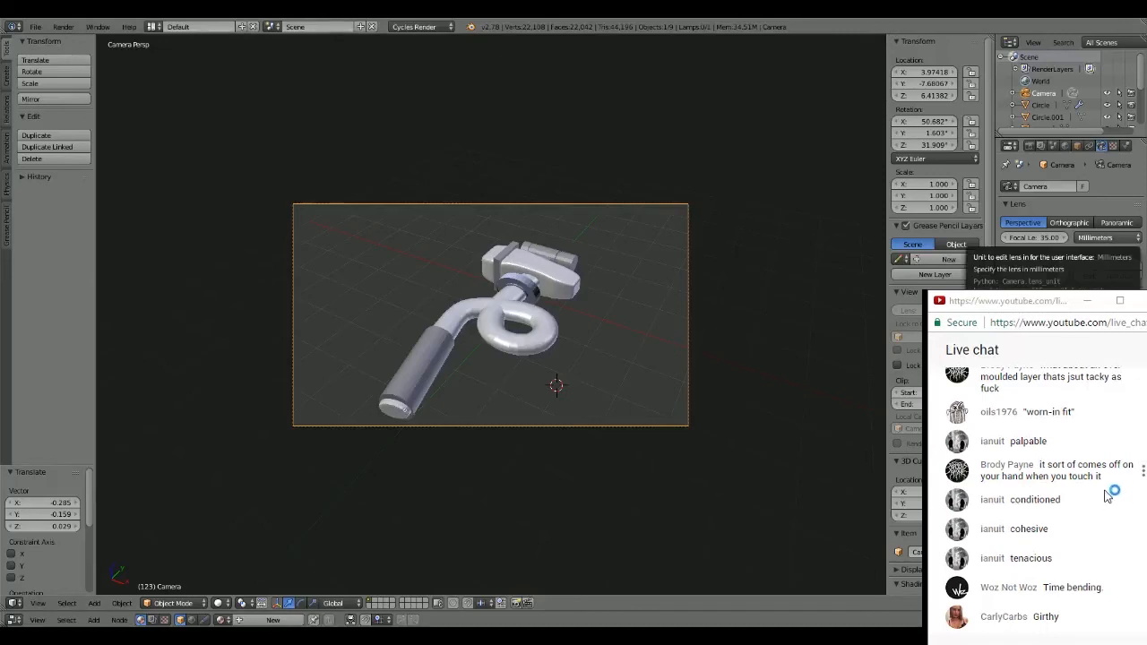
# - Read back through the viewers' messages in the live chat and examine the framed hammer up close
pyautogui.scroll(3, 1105, 478)
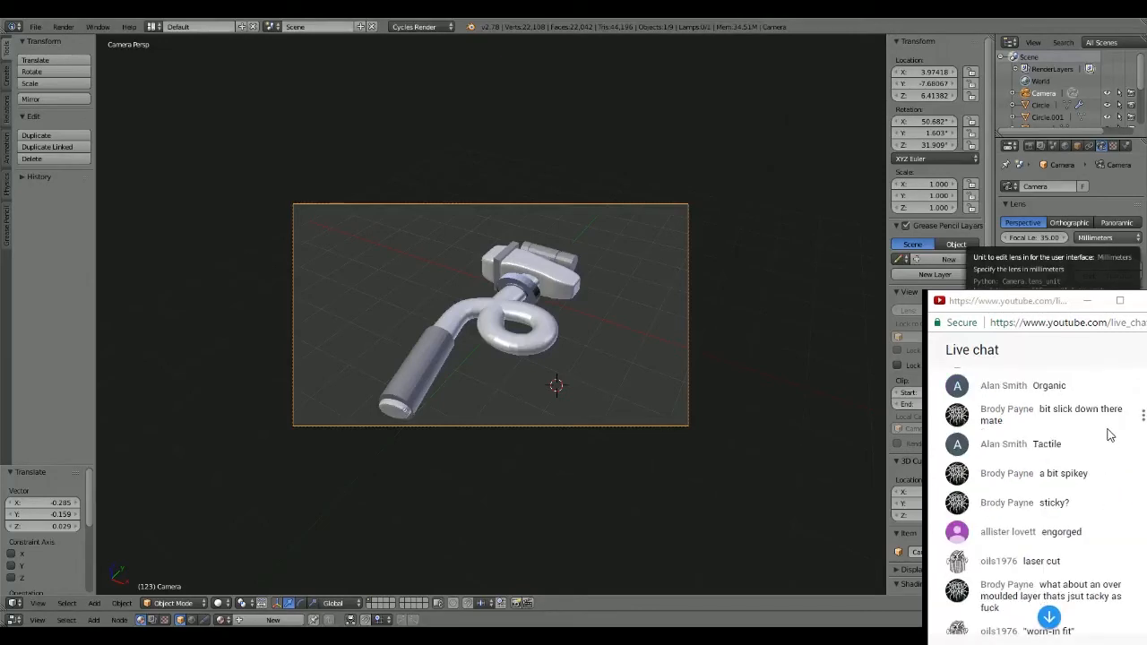
pyautogui.scroll(1, 1108, 434)
pyautogui.scroll(-5, 1108, 435)
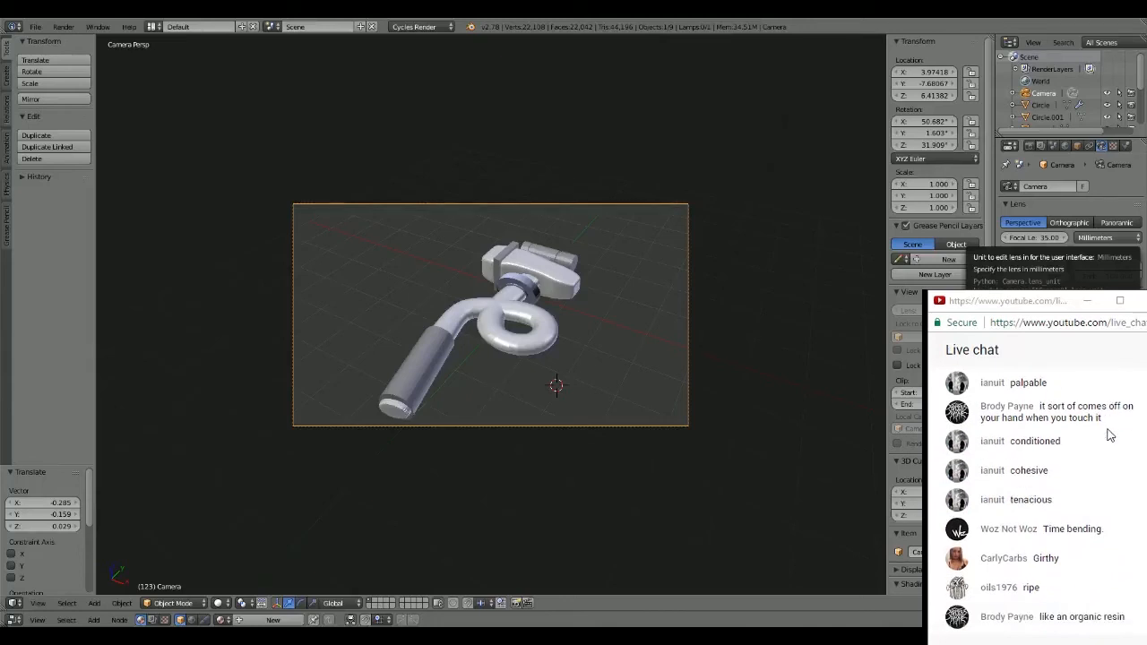
pyautogui.scroll(1, 451, 285)
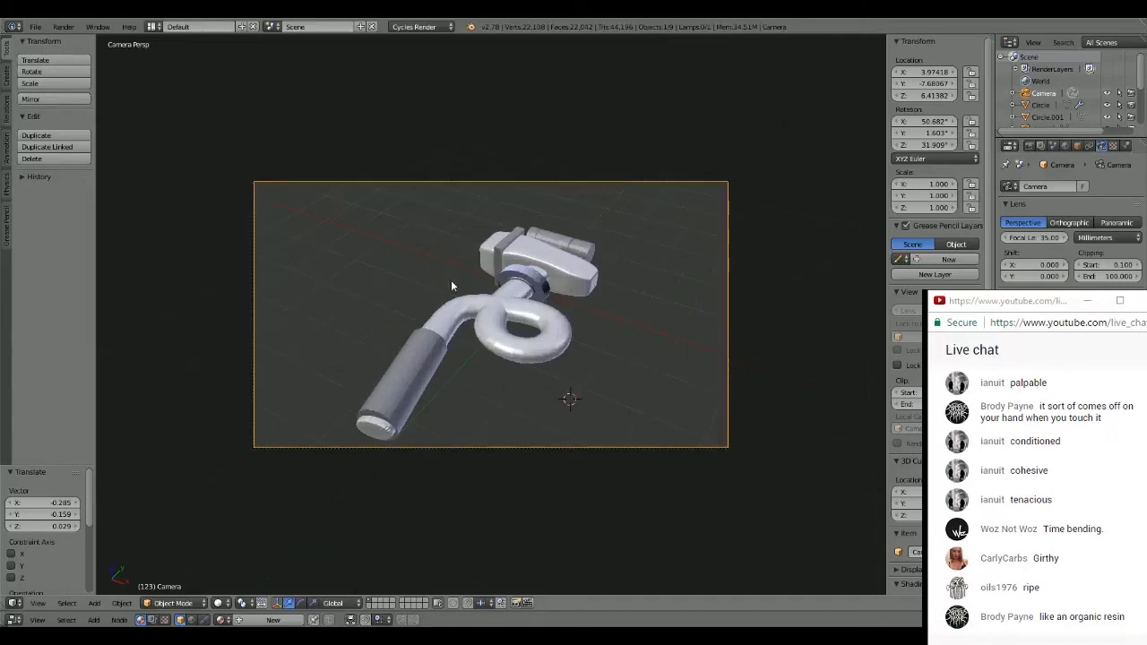
pyautogui.scroll(2, 451, 284)
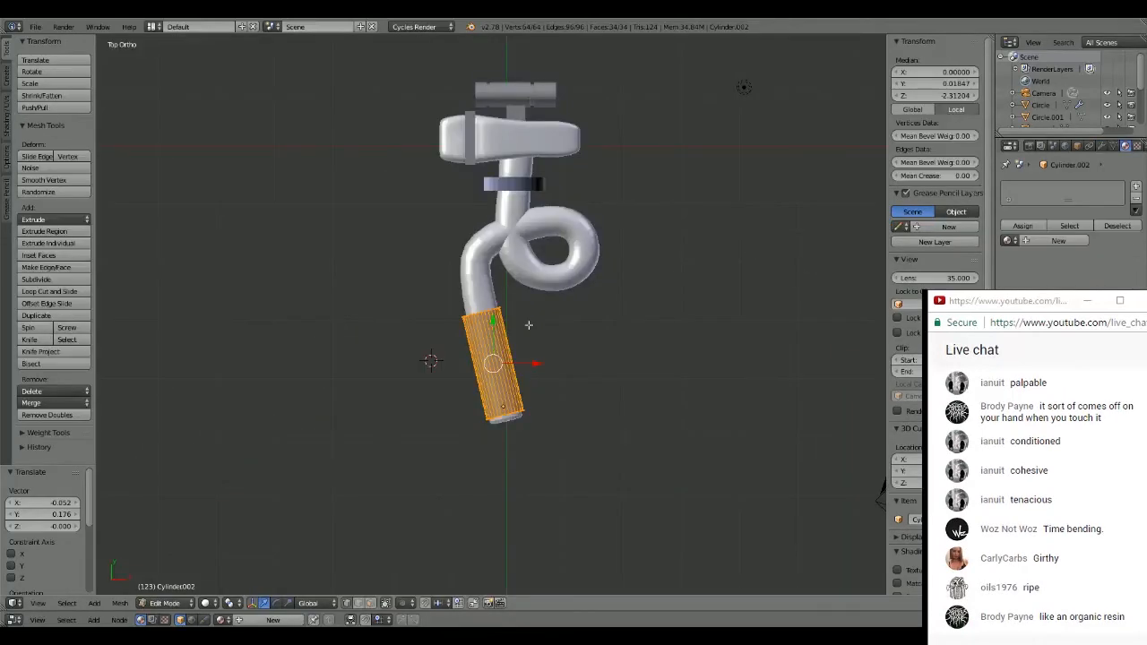
pyautogui.scroll(3, 481, 286)
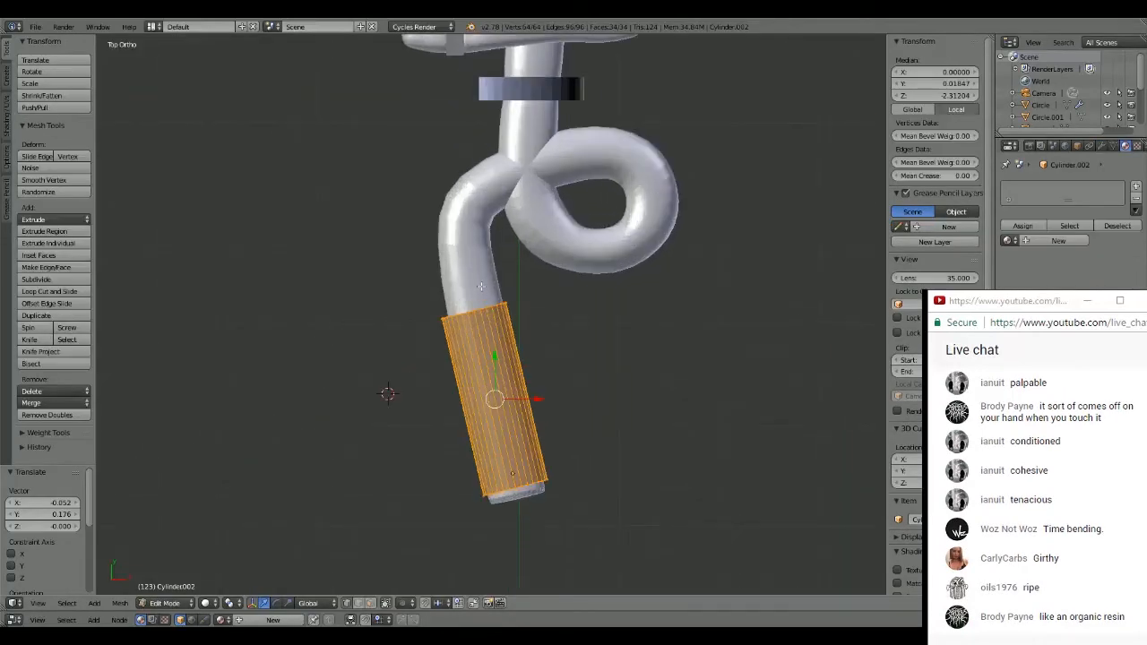
# - Leave mesh editing of the grip and lower the grip cylinder about 0.494 along Z so it surrounds the handle
pyautogui.click(599, 338)
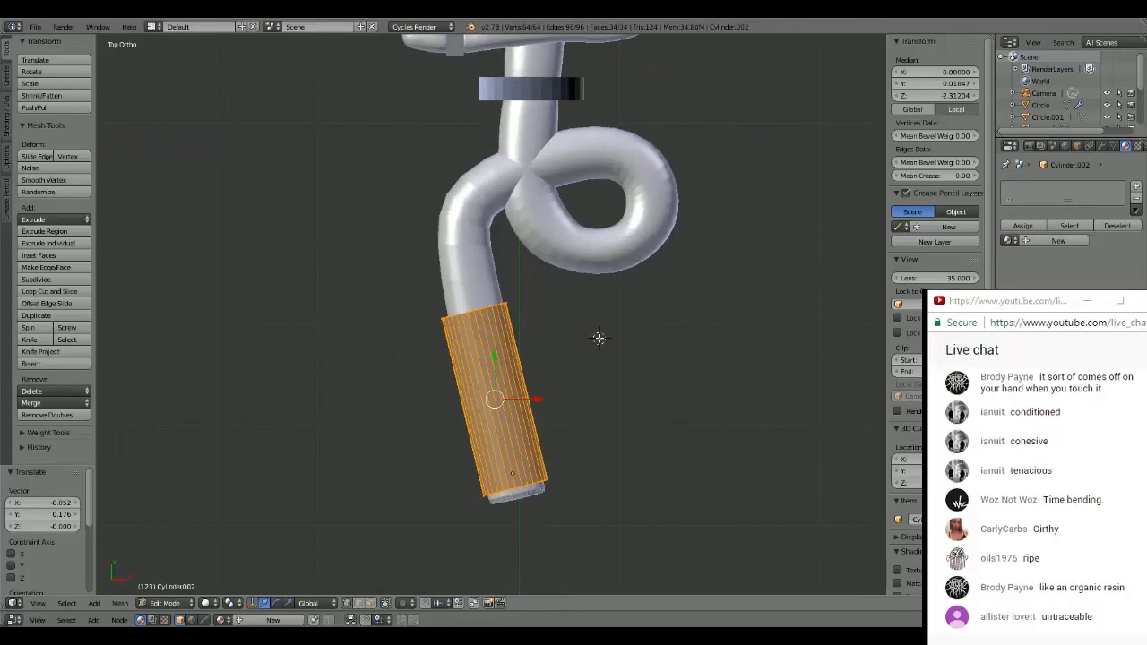
pyautogui.press('a')
pyautogui.press('Tab')
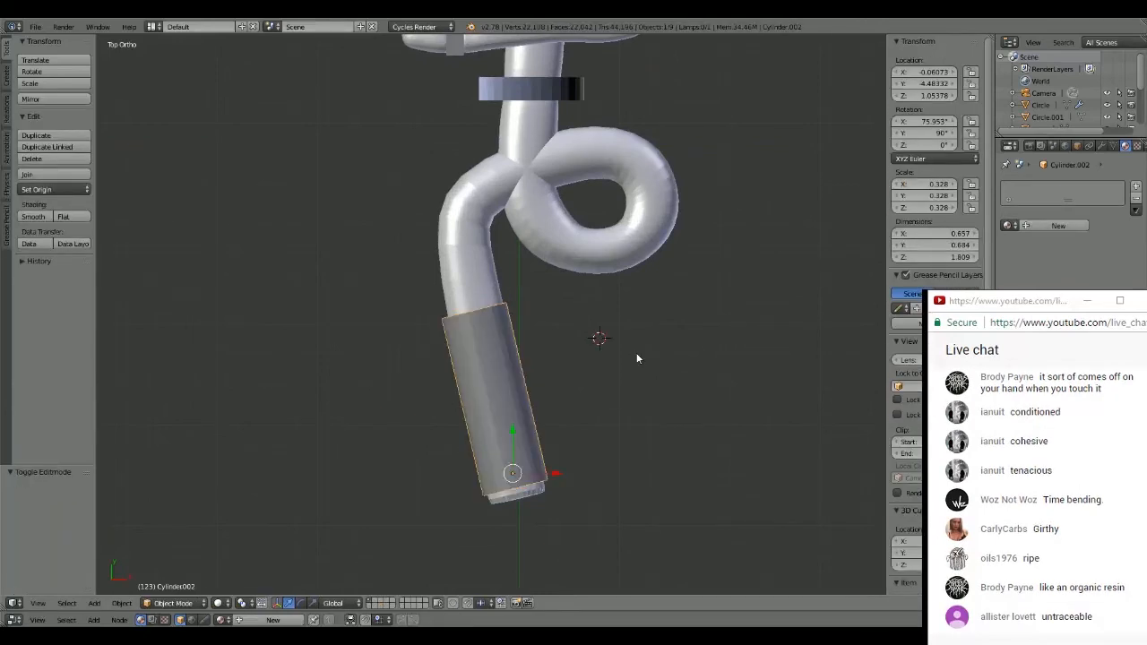
pyautogui.press('a')
pyautogui.moveTo(582, 338); pyautogui.dragTo(575, 233, button='middle')
pyautogui.rightClick(502, 334)
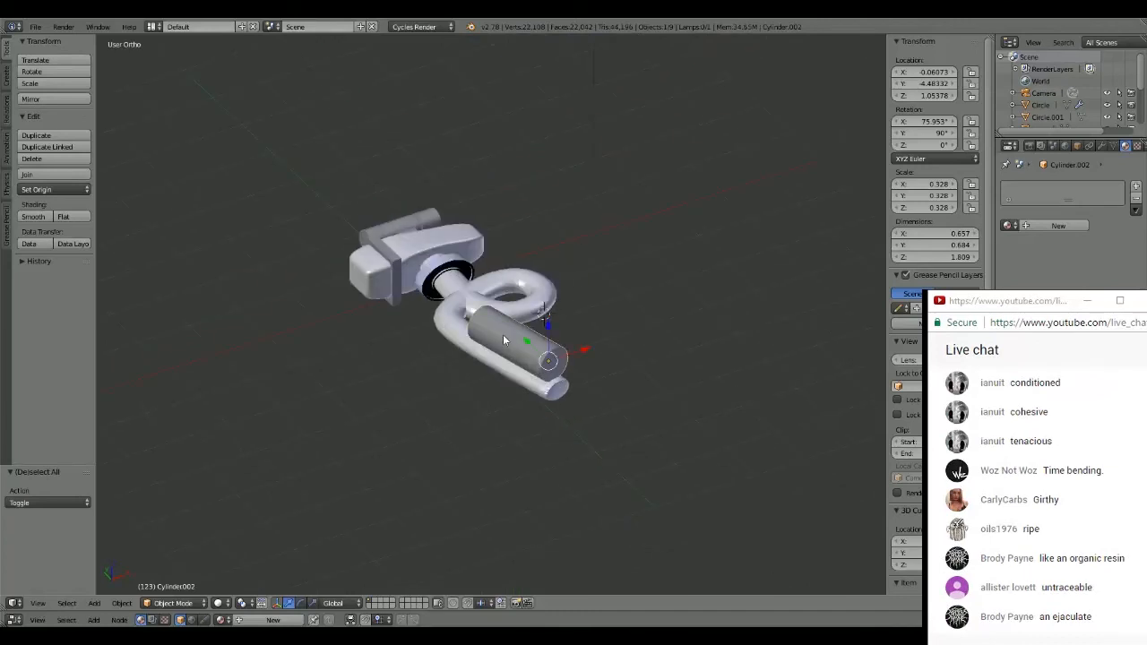
pyautogui.moveTo(549, 326); pyautogui.dragTo(548, 353)
pyautogui.moveTo(548, 353); pyautogui.dragTo(562, 314, button='middle')
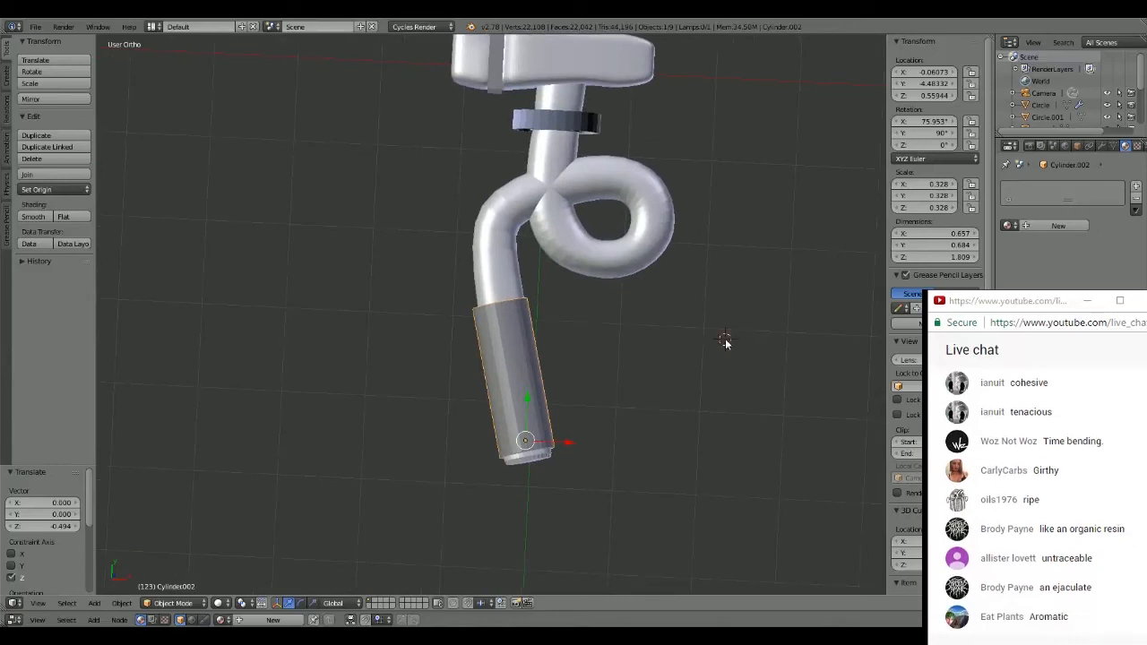
# - In camera view, move the camera about -0.871 in X, -1.076 in Y and -0.210 in Z, and rotate it about 1.5°
pyautogui.moveTo(725, 338); pyautogui.dragTo(659, 316, button='middle')
pyautogui.press('KP_0')
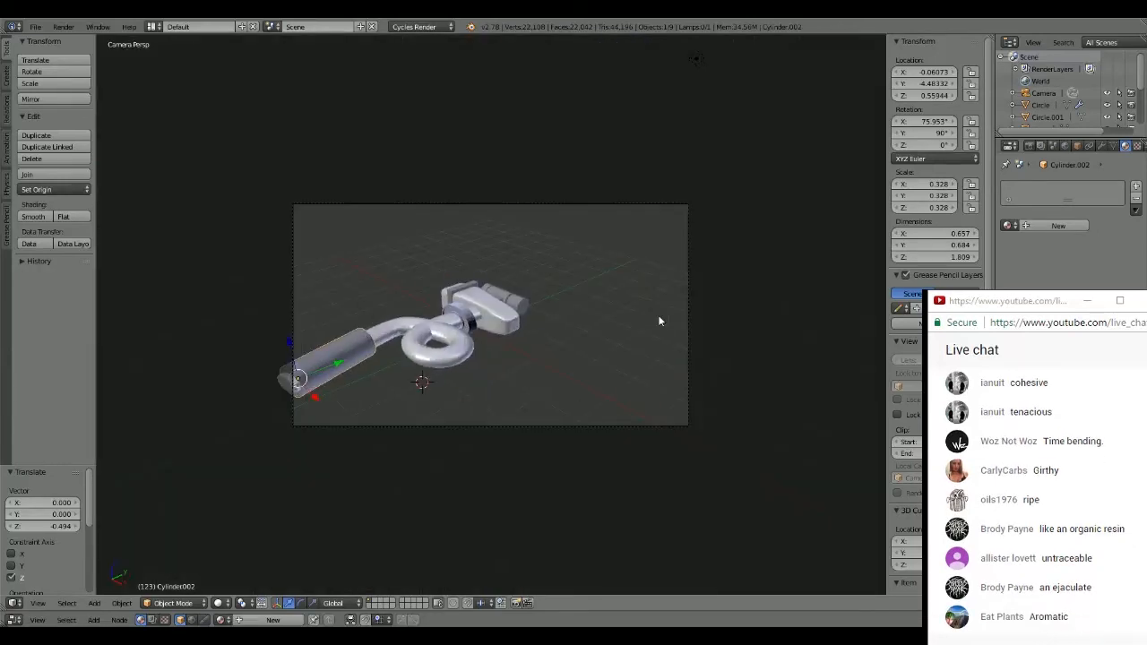
pyautogui.rightClick(533, 205)
pyautogui.press('g')
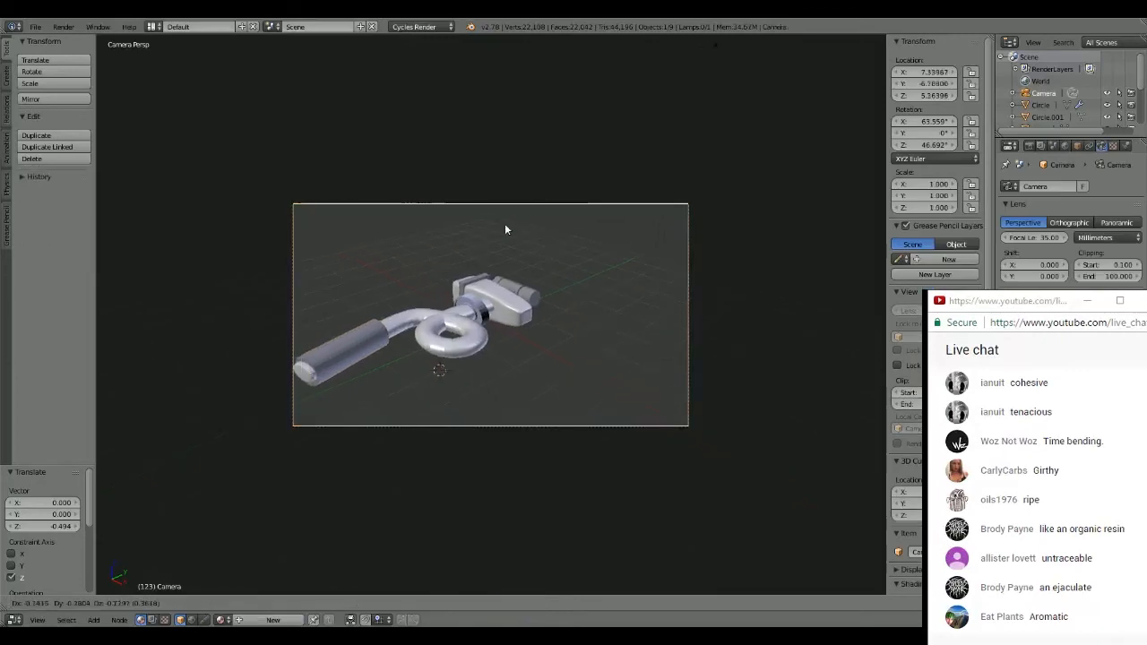
pyautogui.click(430, 226)
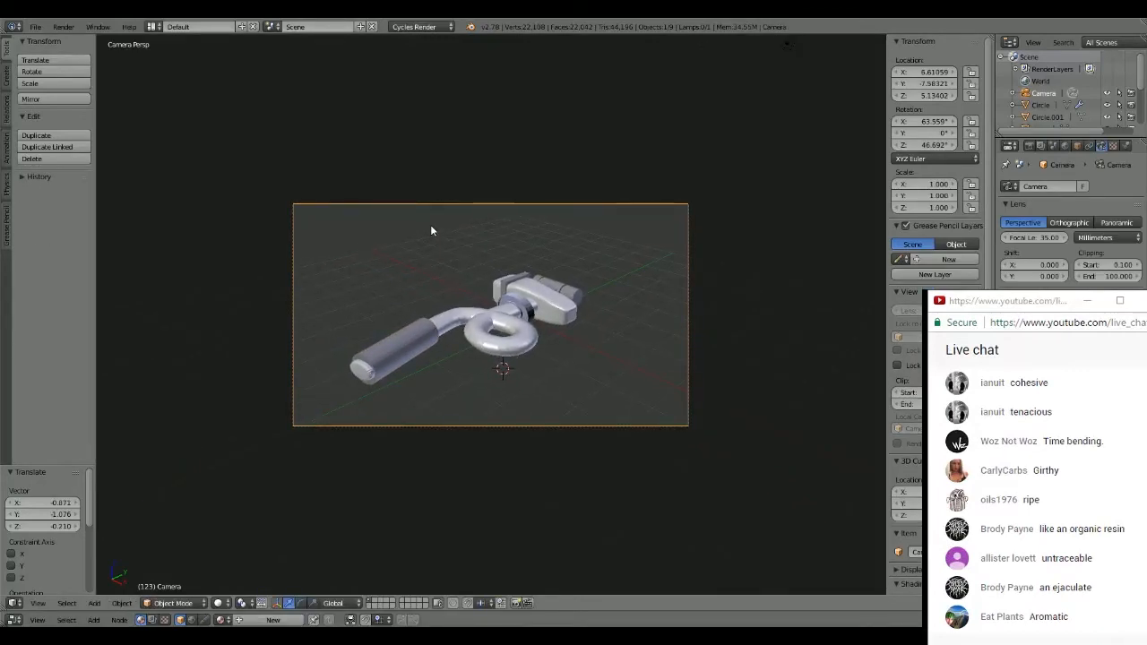
pyautogui.press('r')
pyautogui.click(550, 254)
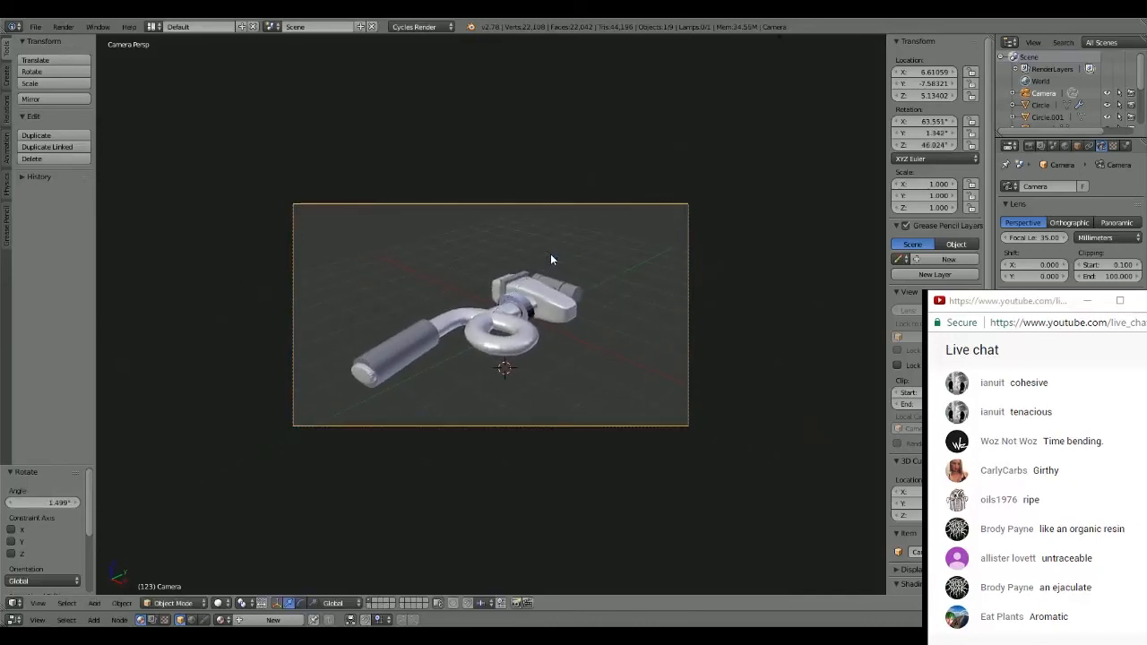
# - Rotate the camera about 4.4° and move it about -0.531 in X, -0.384 in Y and 0.248 in Z
pyautogui.press('r')
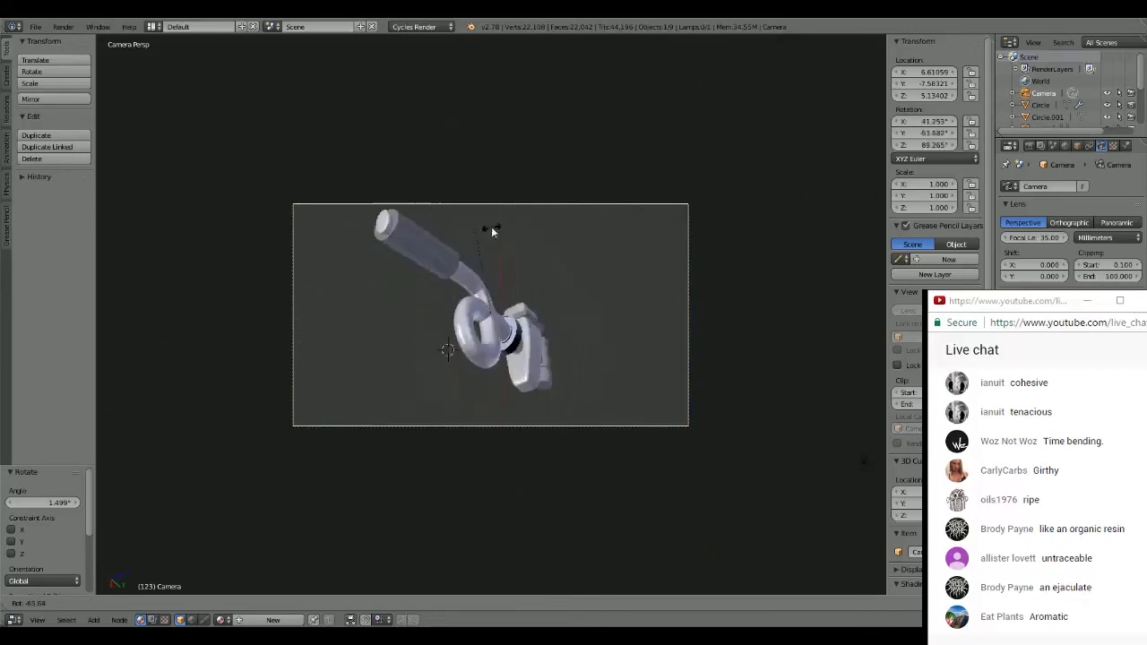
pyautogui.click(610, 252)
pyautogui.press('g')
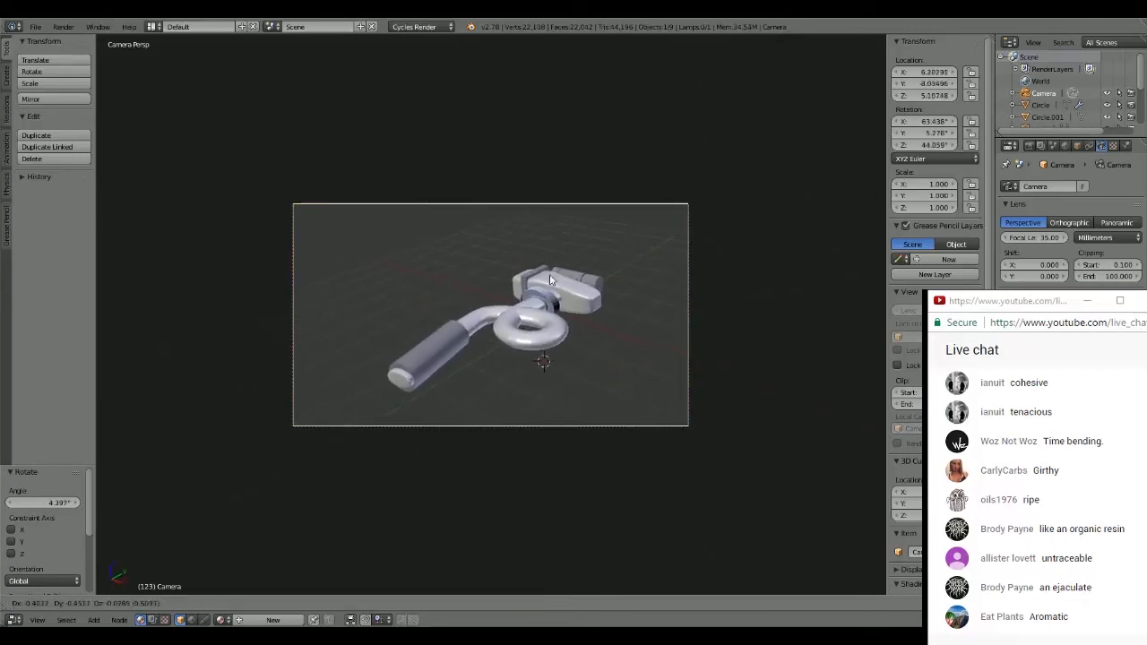
pyautogui.click(544, 253)
# - Tilt the camera about -20.7° around X and move it about 1.868 in Y and 1.254 in Z so the hammer fits
pyautogui.press('r')
pyautogui.press('x')
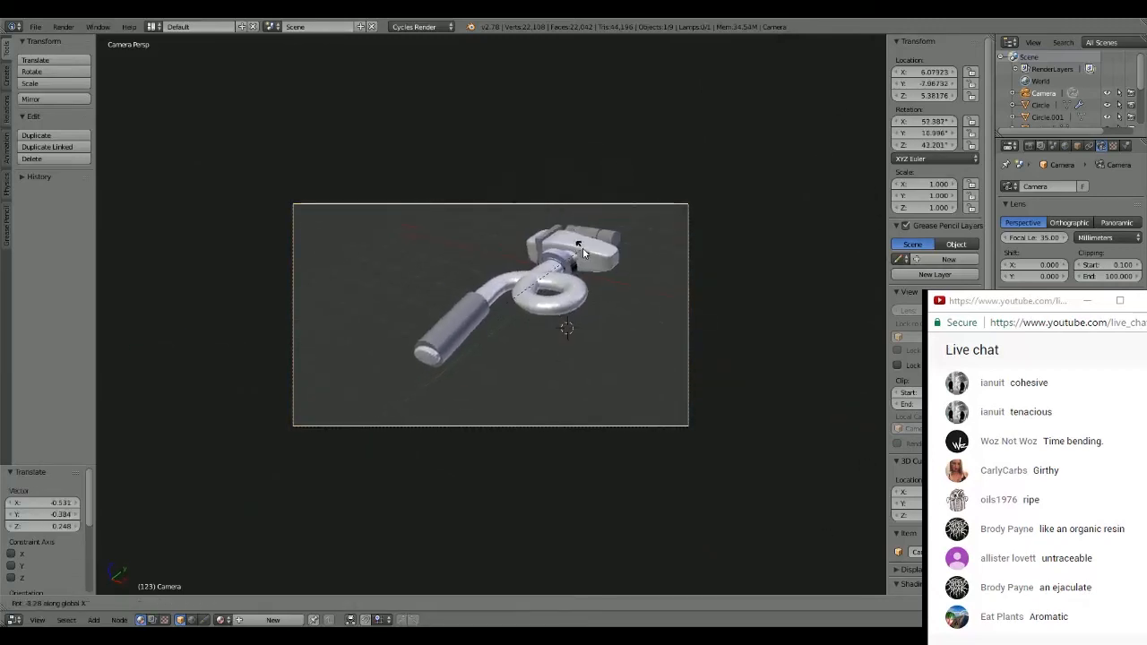
pyautogui.click(593, 269)
pyautogui.press('g')
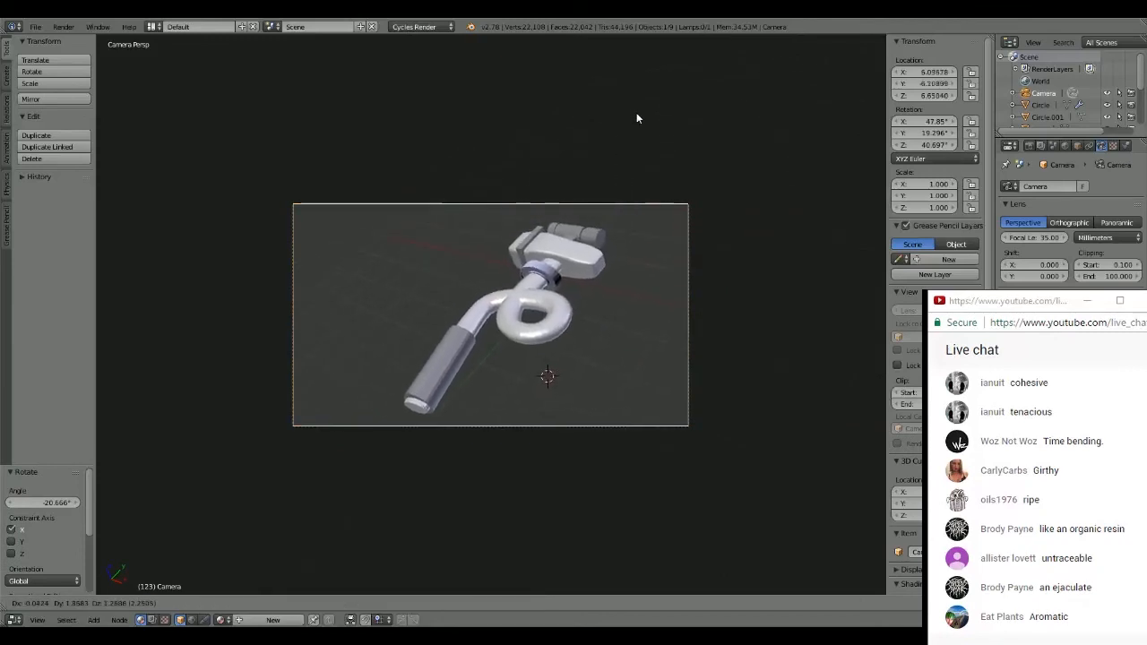
pyautogui.click(637, 118)
# - Rotate the camera about 4.4° and then about -24.1° around Z, and move it about -1.798 in X and -1.423 in Y
pyautogui.press('r')
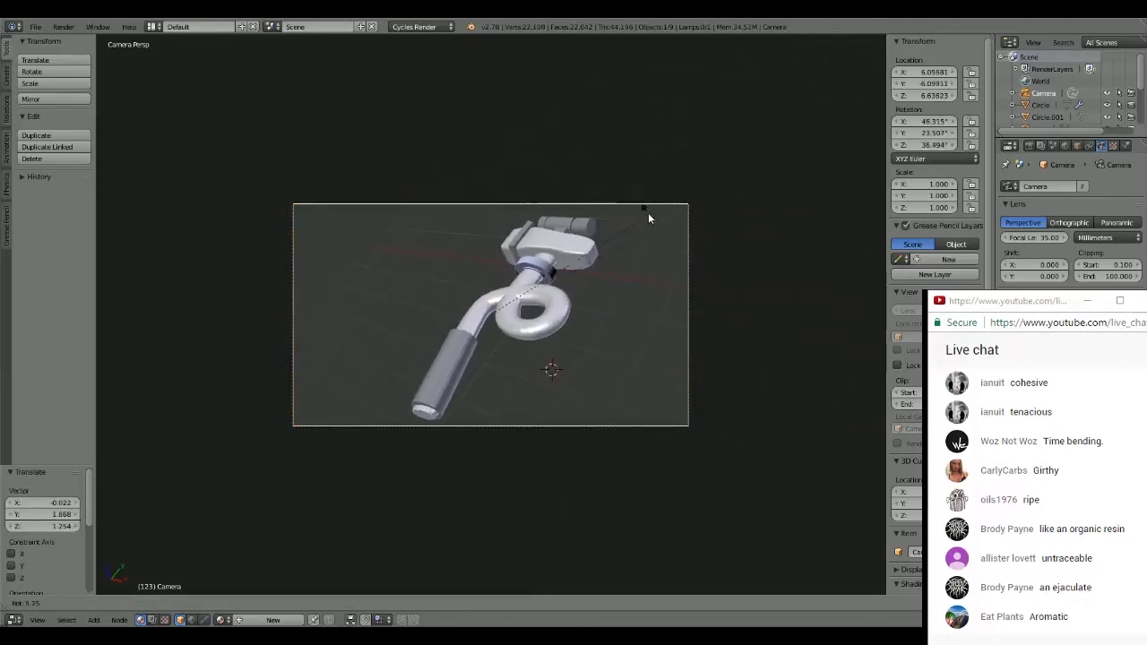
pyautogui.click(646, 212)
pyautogui.press('r')
pyautogui.press('z')
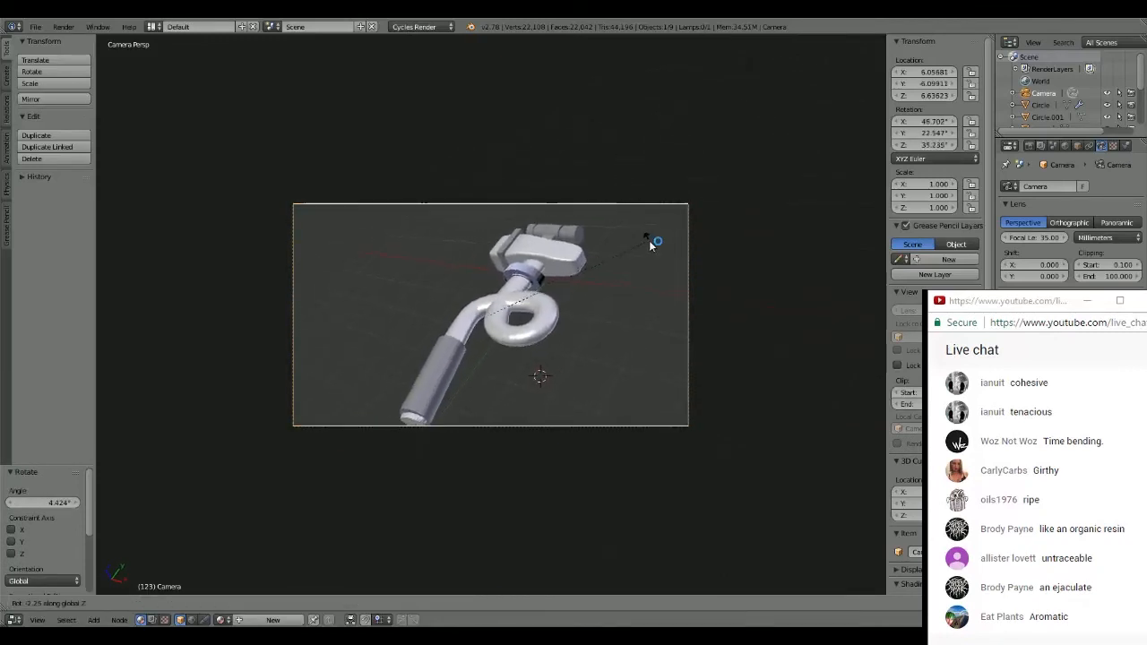
pyautogui.click(715, 301)
pyautogui.press('g')
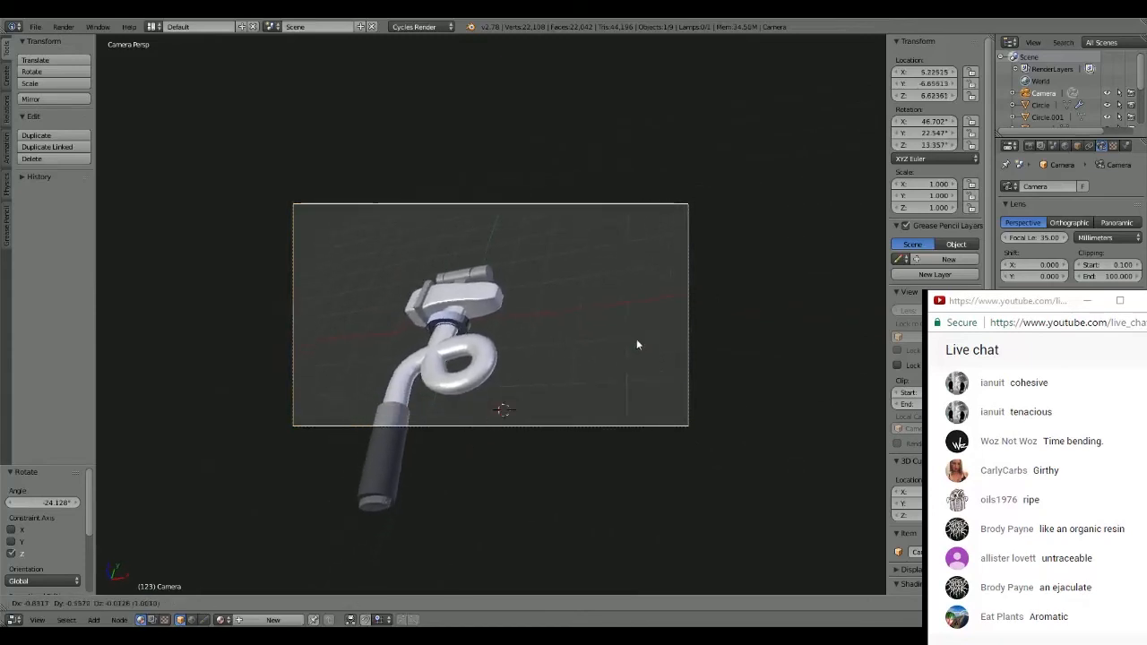
pyautogui.click(569, 408)
# - Roll the camera about -27.6° and move it about -0.285 in X and -0.159 in Y to center the whole hammer
pyautogui.press('r')
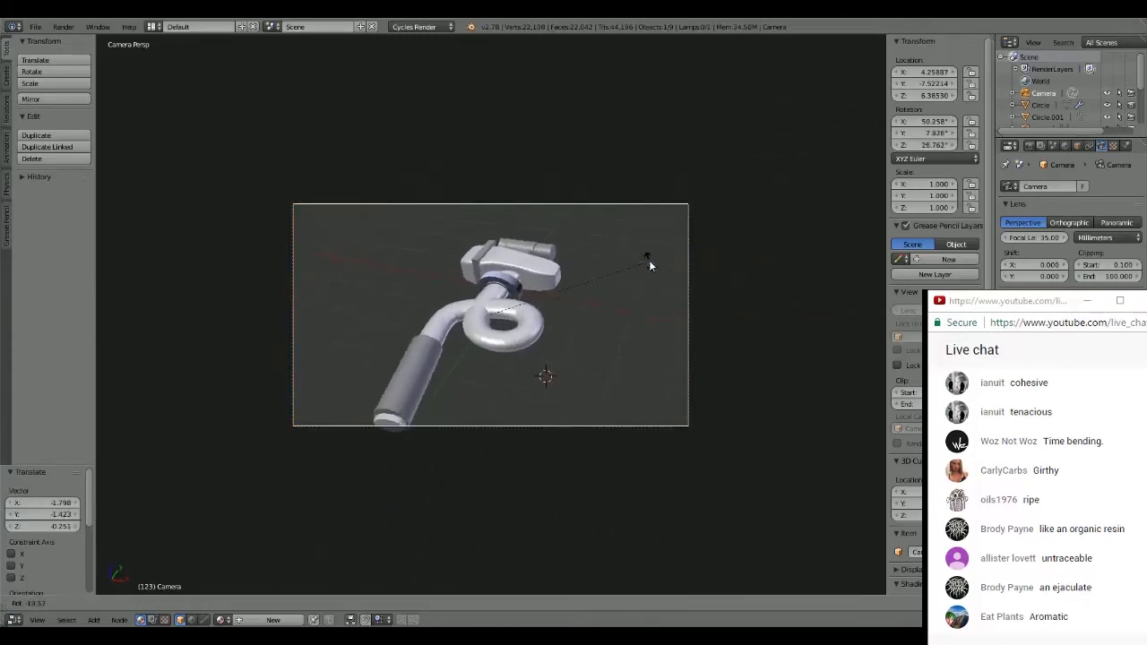
pyautogui.click(634, 247)
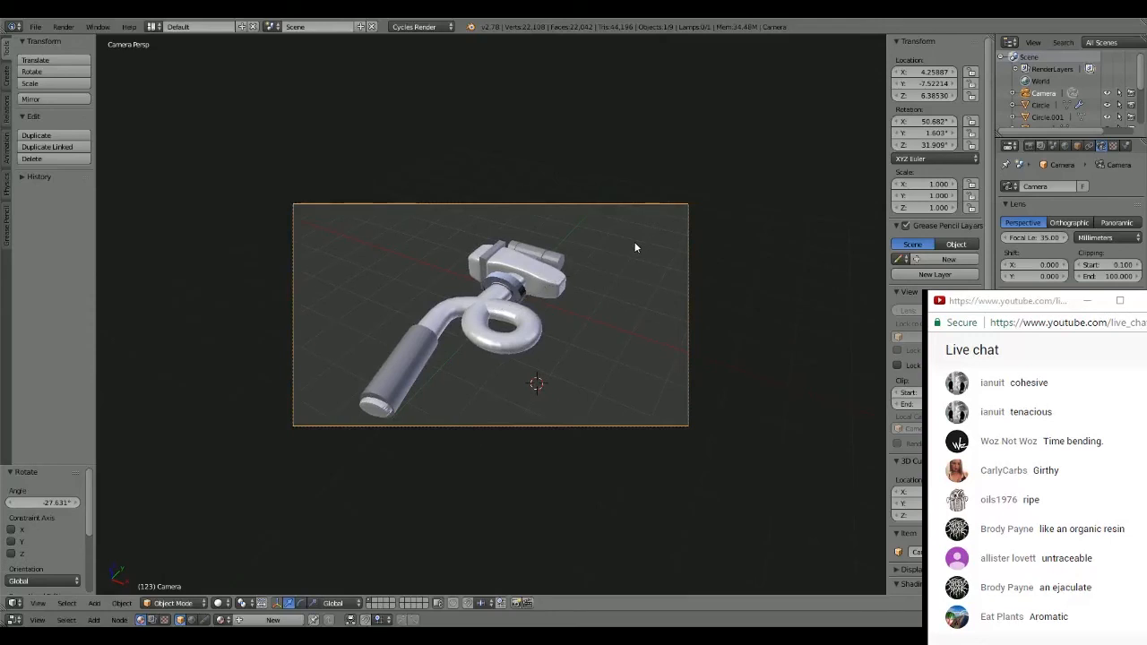
pyautogui.press('g')
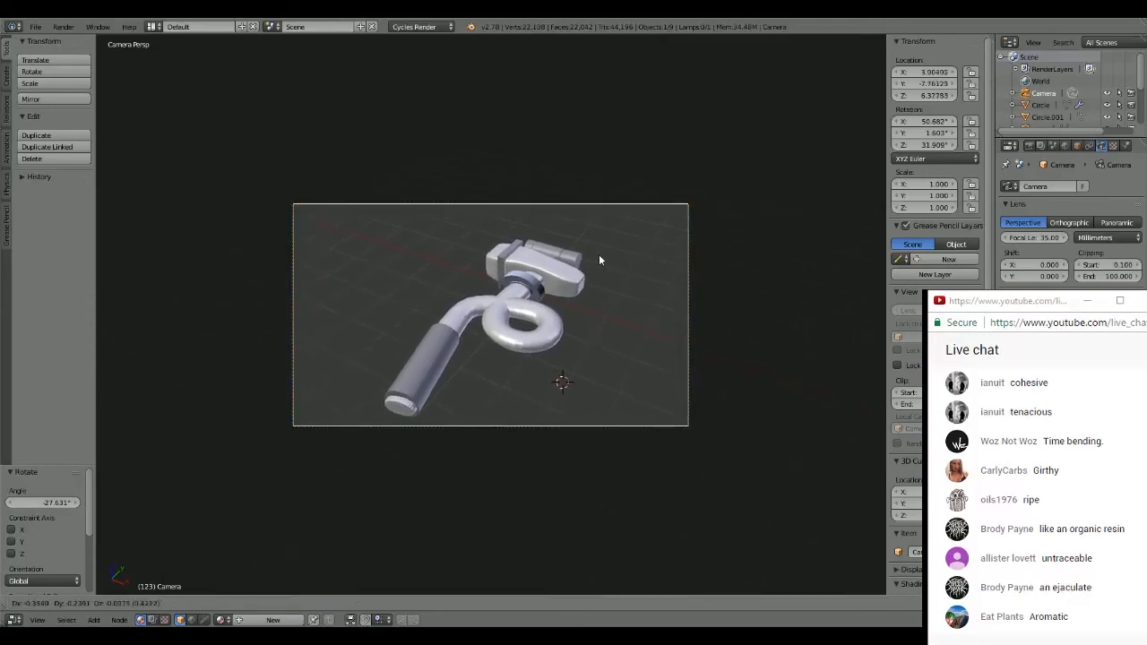
pyautogui.click(606, 256)
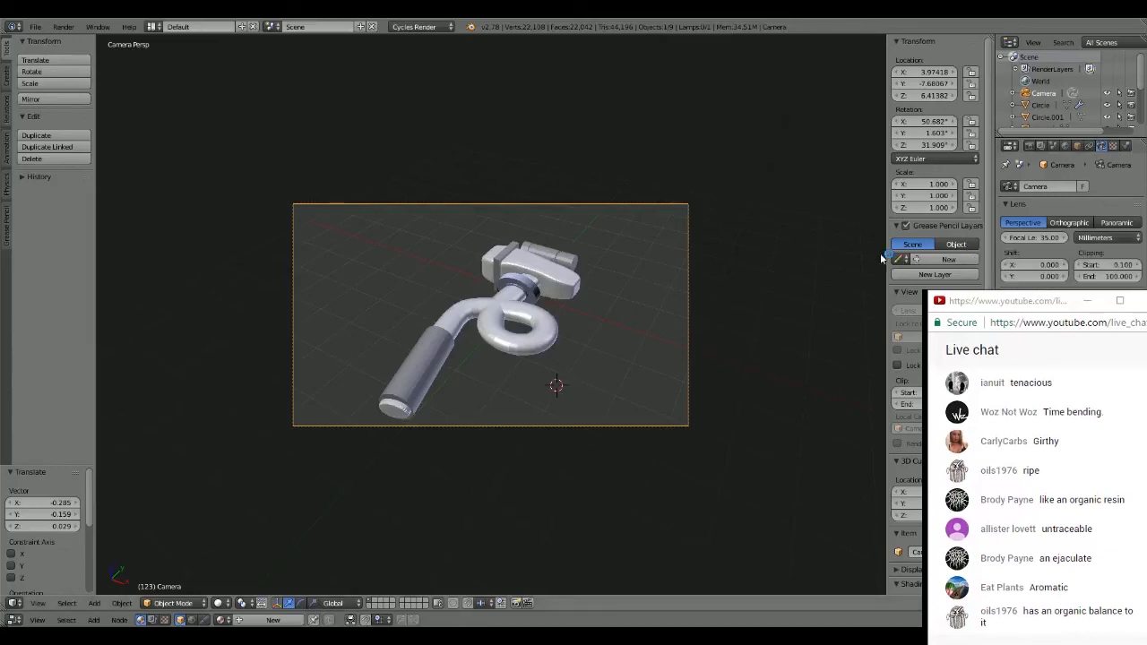
# - Render the hammer from the camera view, inspect the image and return to the viewport
pyautogui.scroll(3, 451, 279)
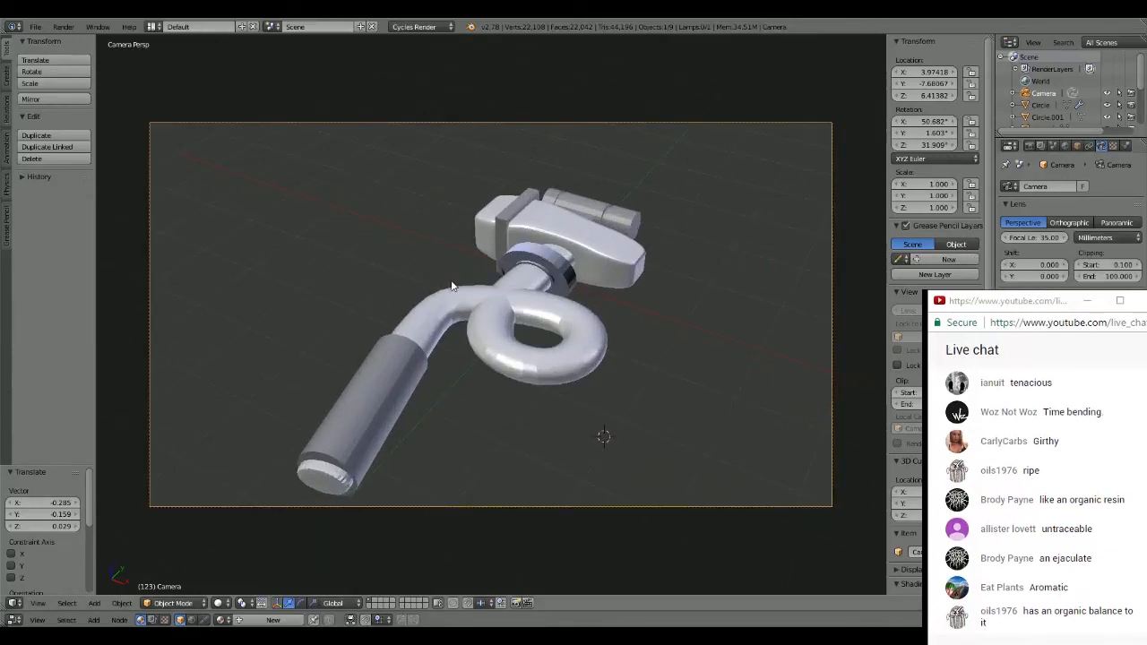
pyautogui.press('F12')
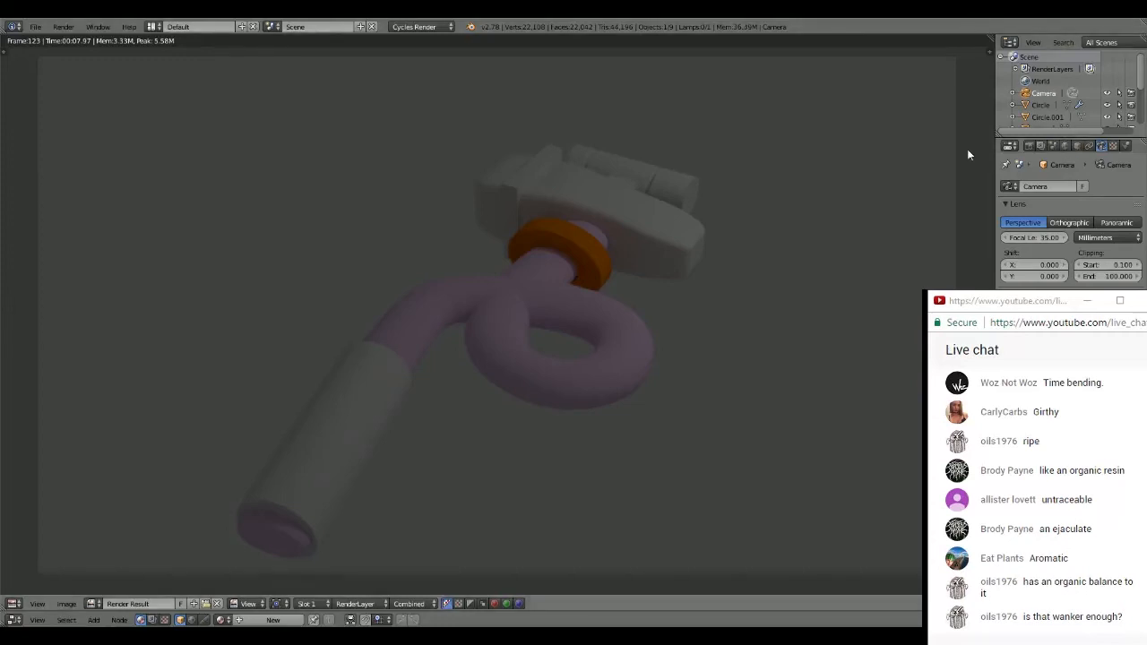
pyautogui.press('Escape')
pyautogui.scroll(-3, 722, 164)
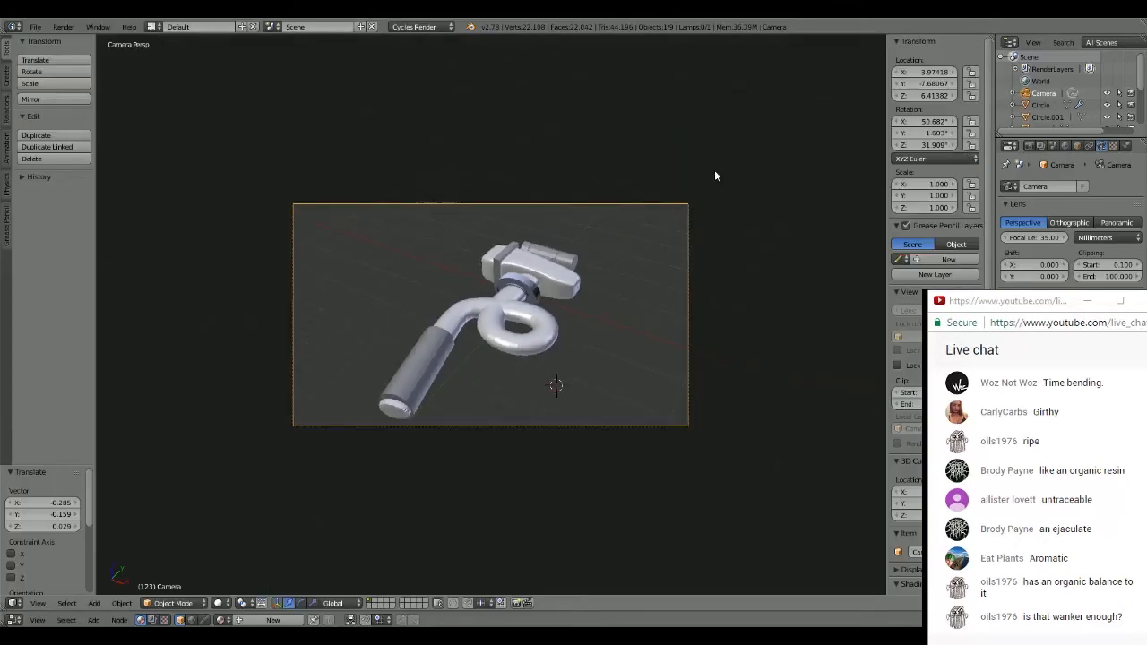
# - Enable nodes for the world and set its background colour source to Environment Texture, leaving the image unassigned
pyautogui.click(1065, 146)
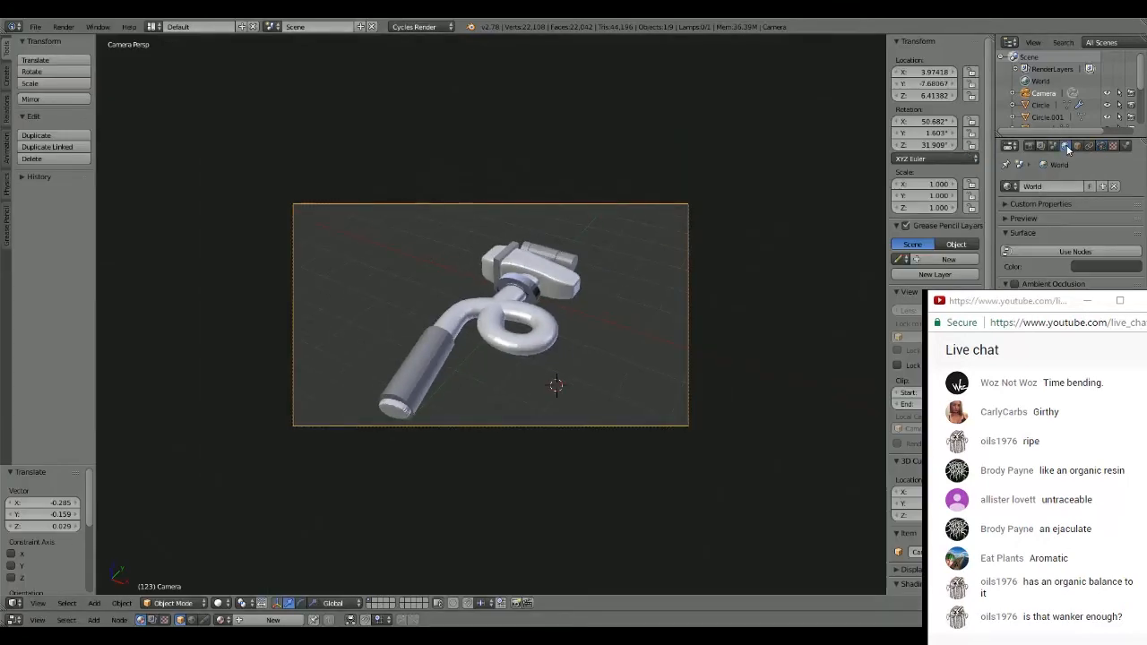
pyautogui.click(1083, 251)
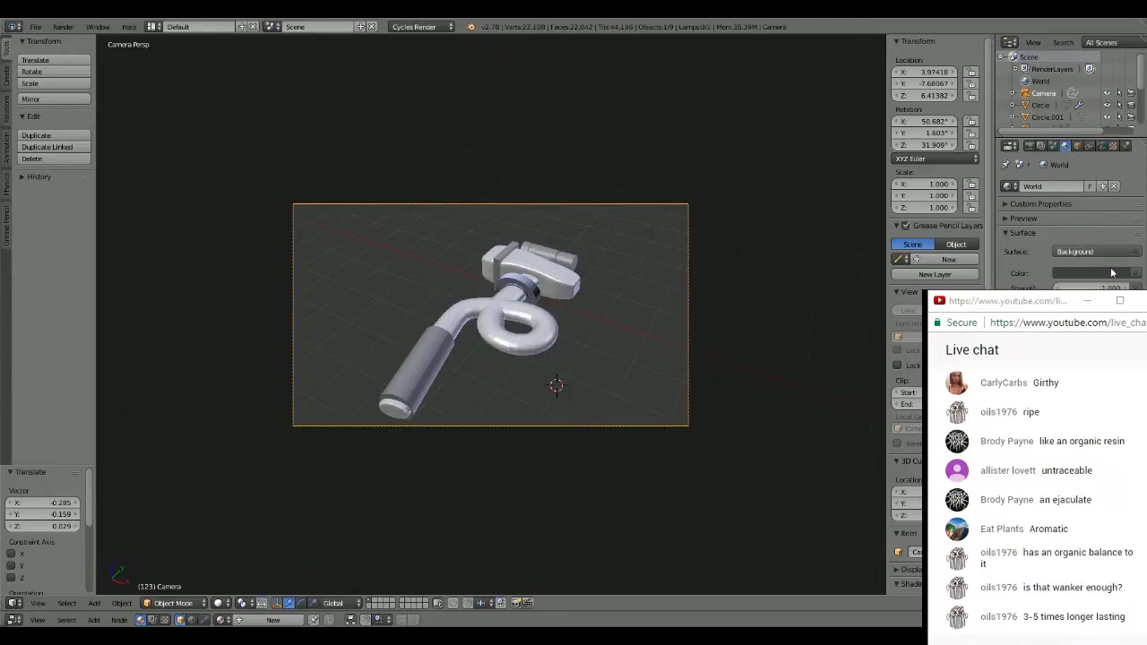
pyautogui.click(1135, 274)
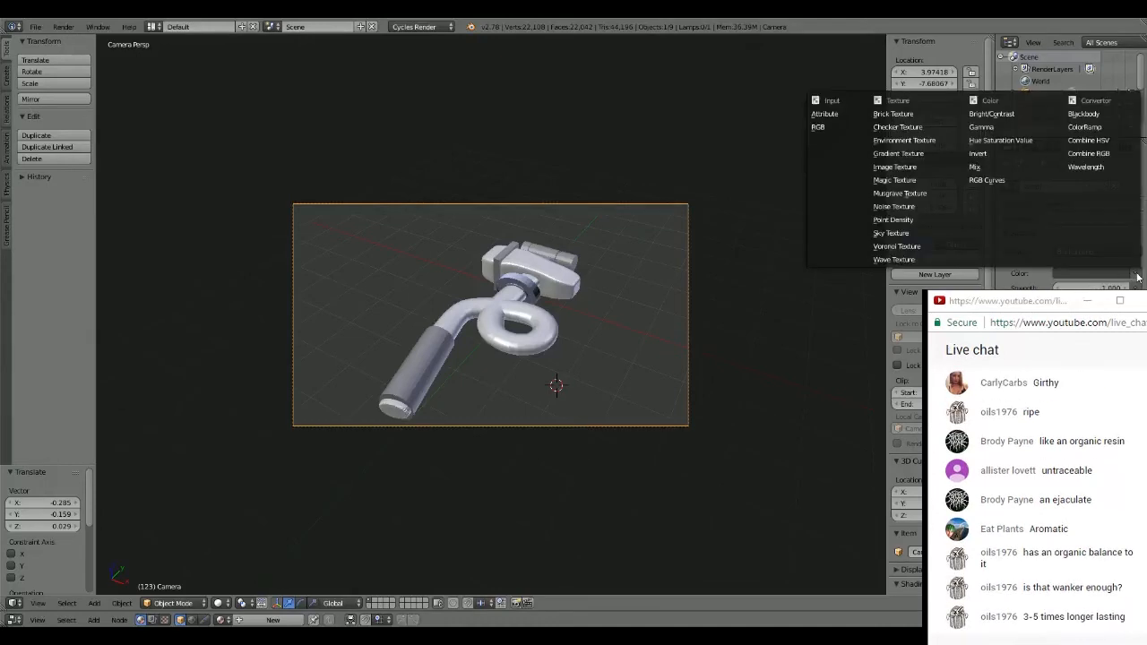
pyautogui.click(923, 143)
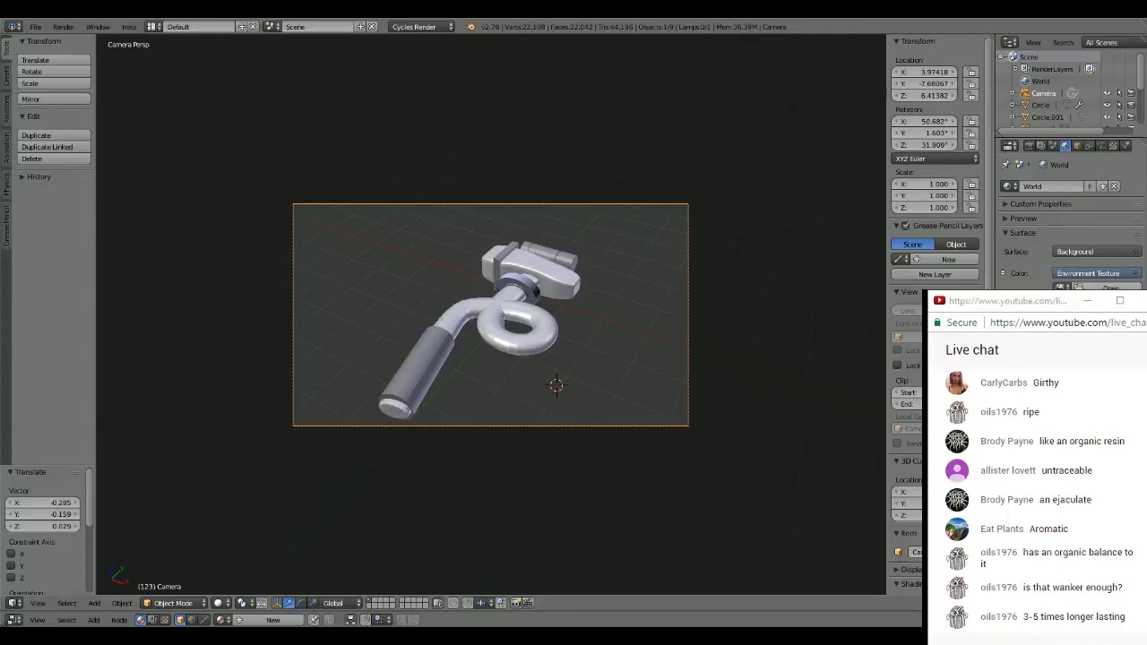
pyautogui.click(1111, 288)
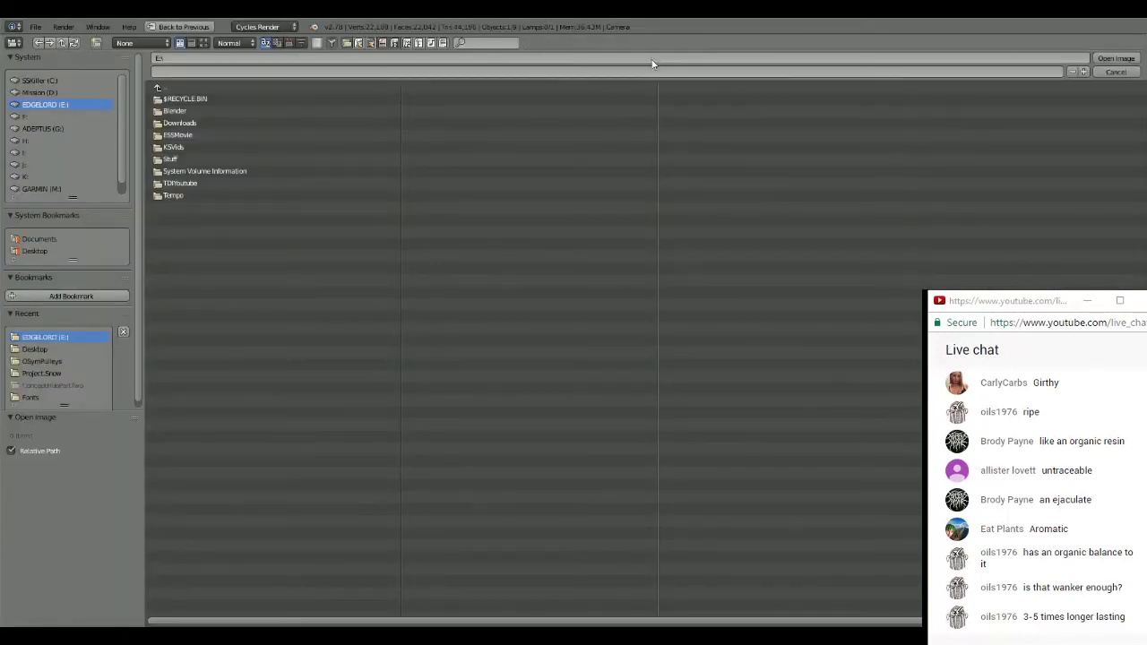
pyautogui.click(1122, 72)
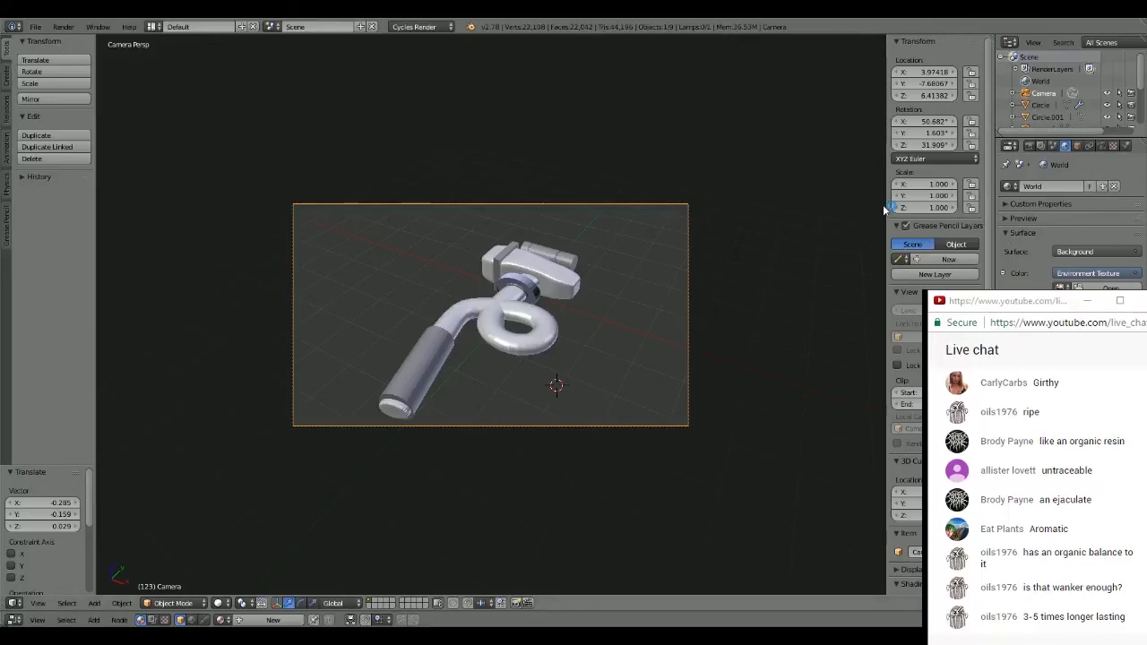
pyautogui.scroll(4, 581, 254)
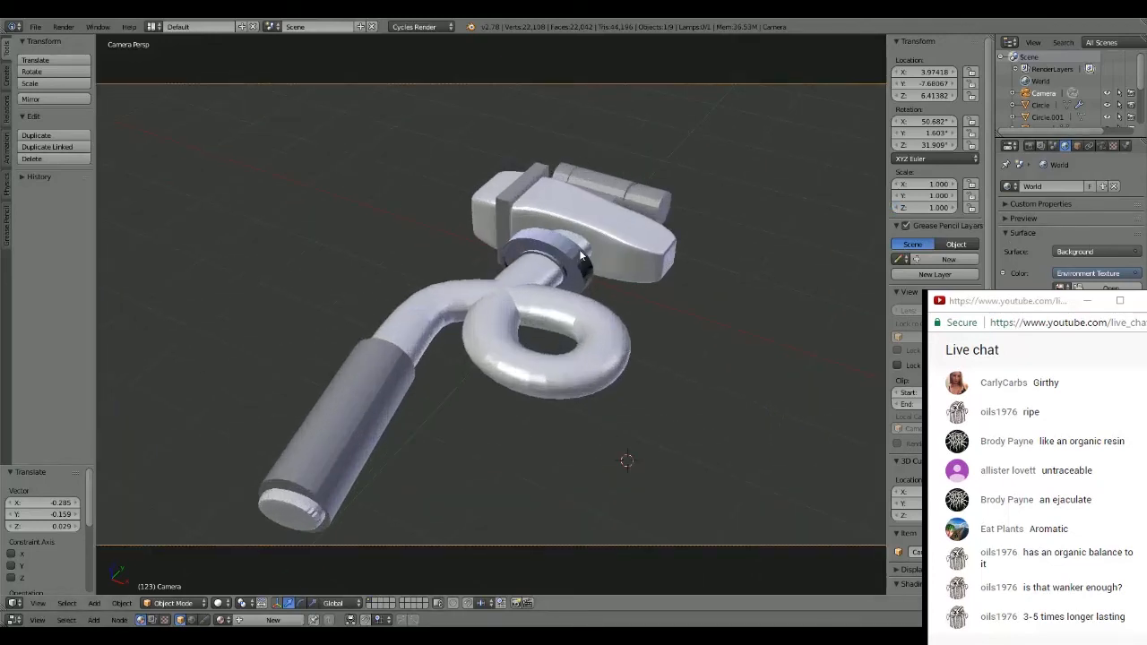
pyautogui.scroll(-3, 579, 249)
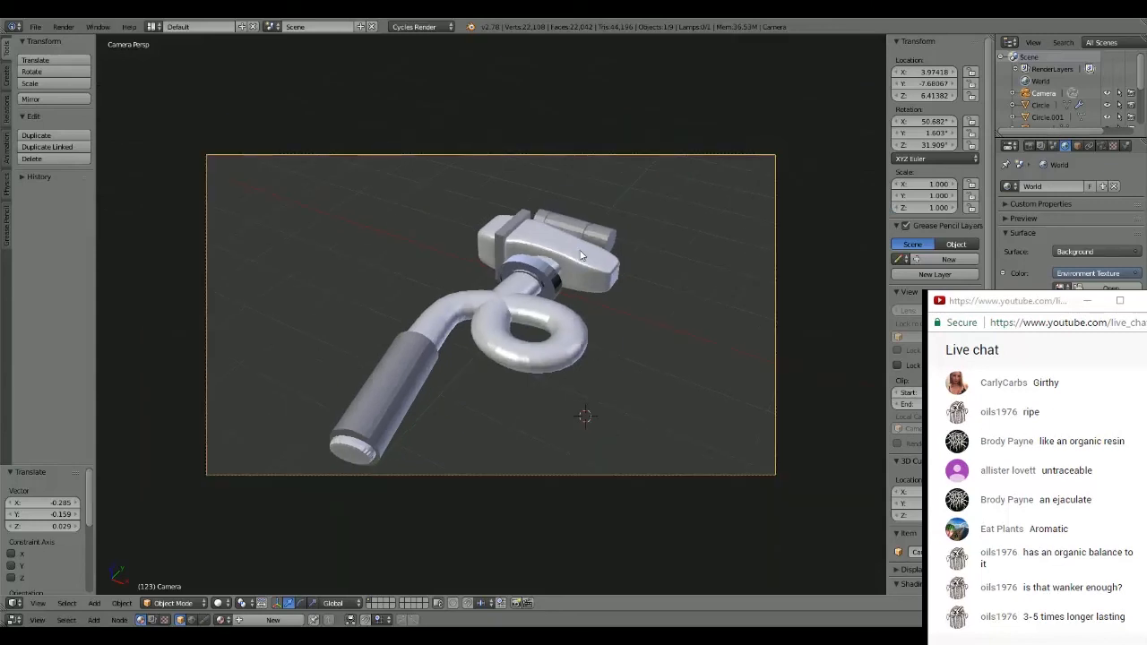
# - Delete the lamp from the scene
pyautogui.press('a')
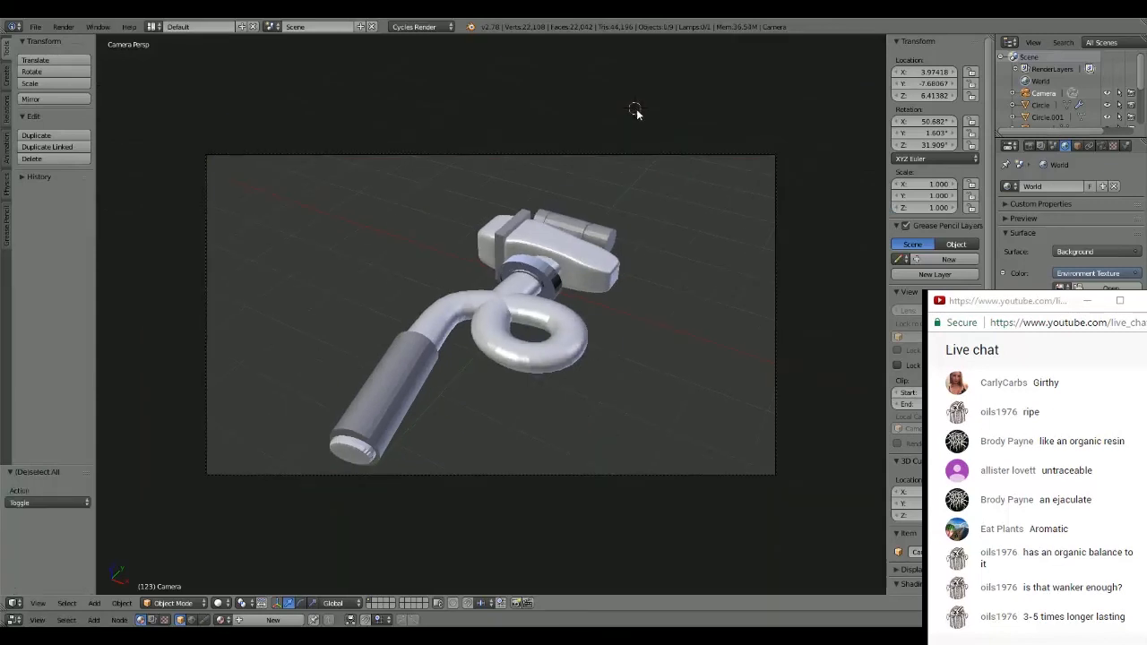
pyautogui.moveTo(634, 111); pyautogui.dragTo(615, 245, button='middle')
pyautogui.scroll(-2, 615, 246)
pyautogui.scroll(2, 615, 246)
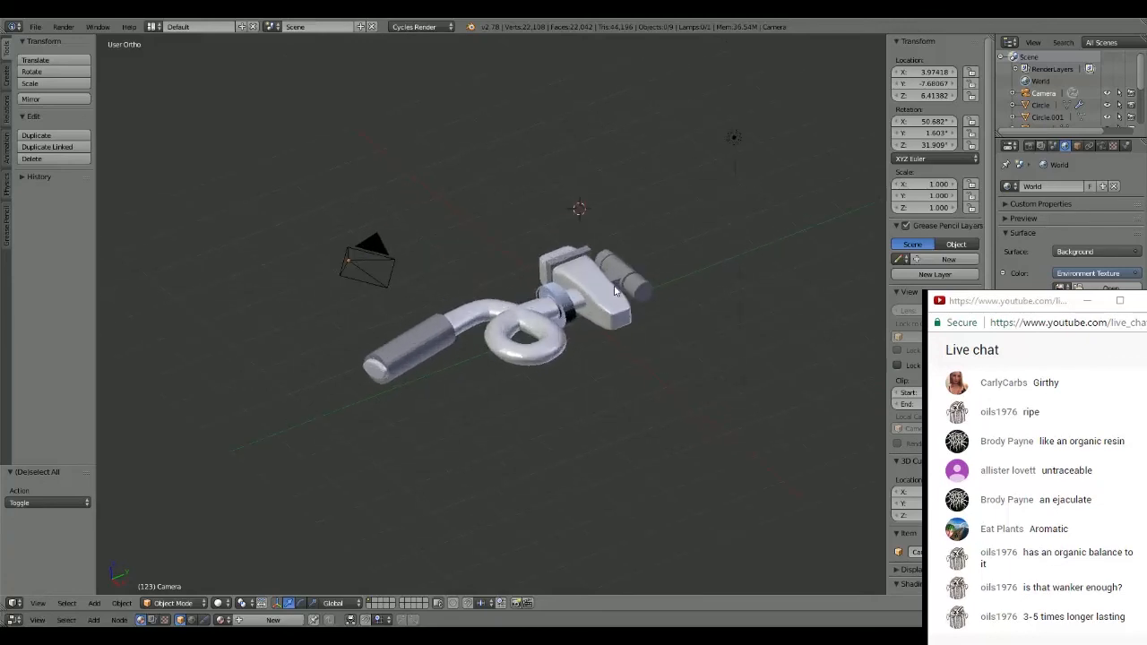
pyautogui.rightClick(733, 136)
pyautogui.press('x')
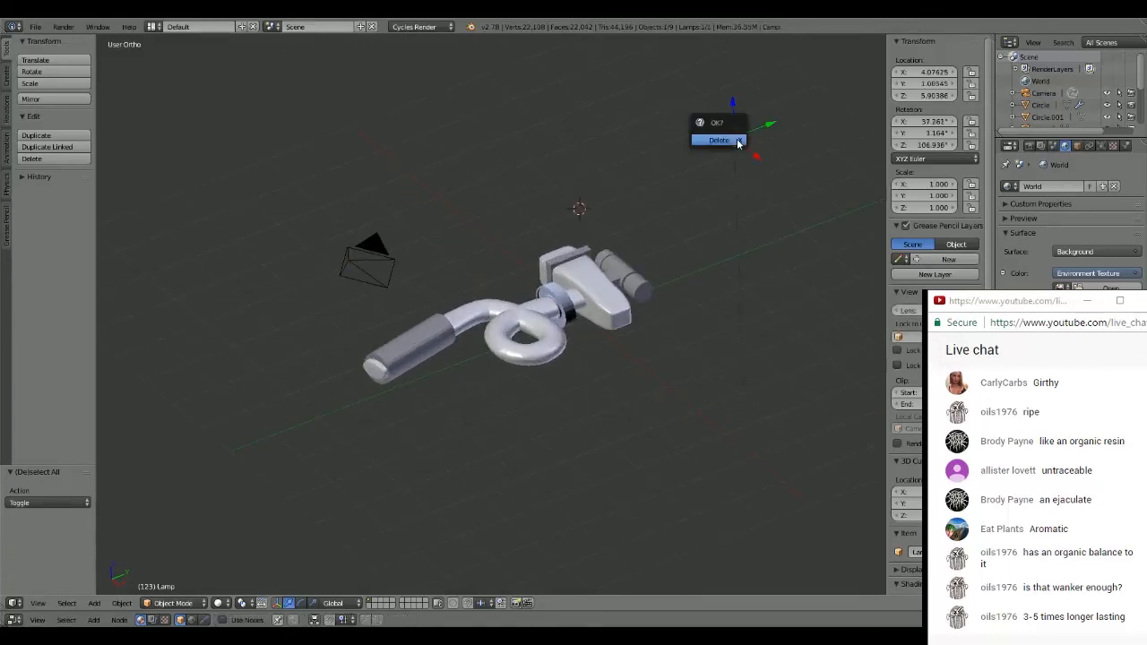
pyautogui.click(737, 139)
# - Add a plane beside the hammer and scale it up about 2.186 times
pyautogui.click(680, 340)
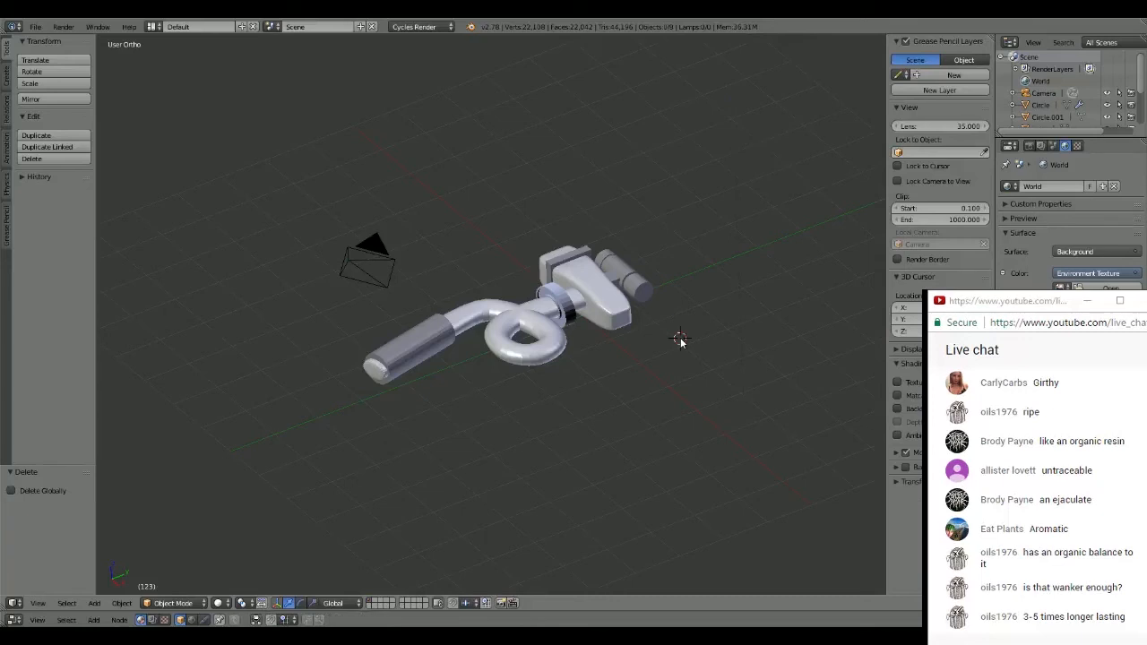
pyautogui.hotkey('shift', 'a')
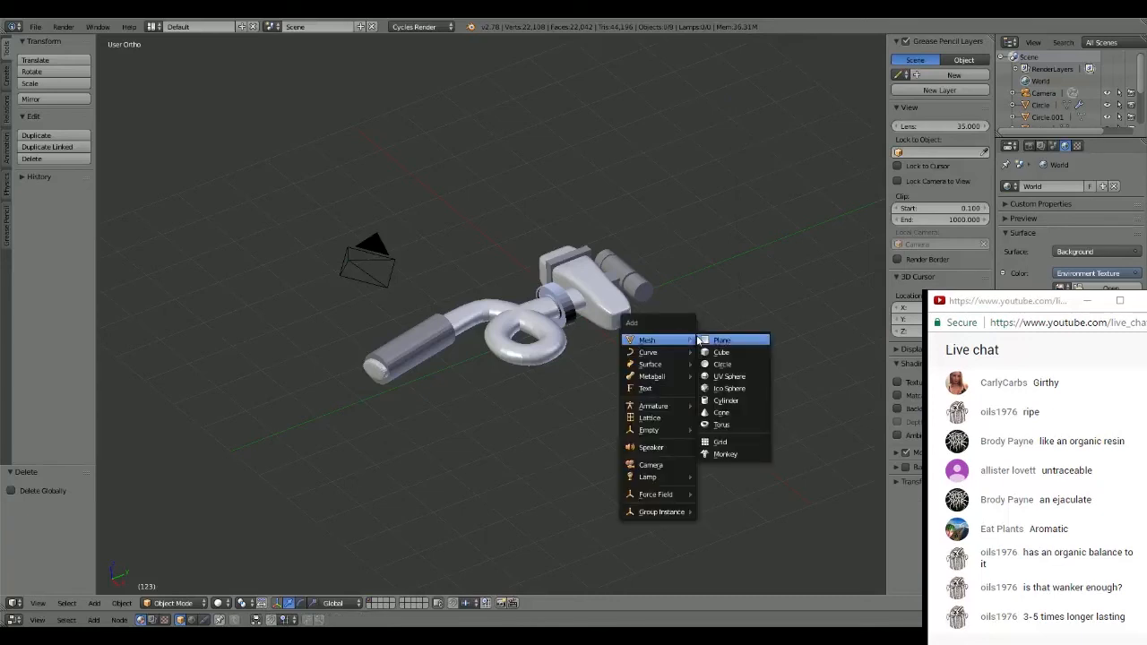
pyautogui.click(720, 341)
pyautogui.press('s')
pyautogui.click(808, 320)
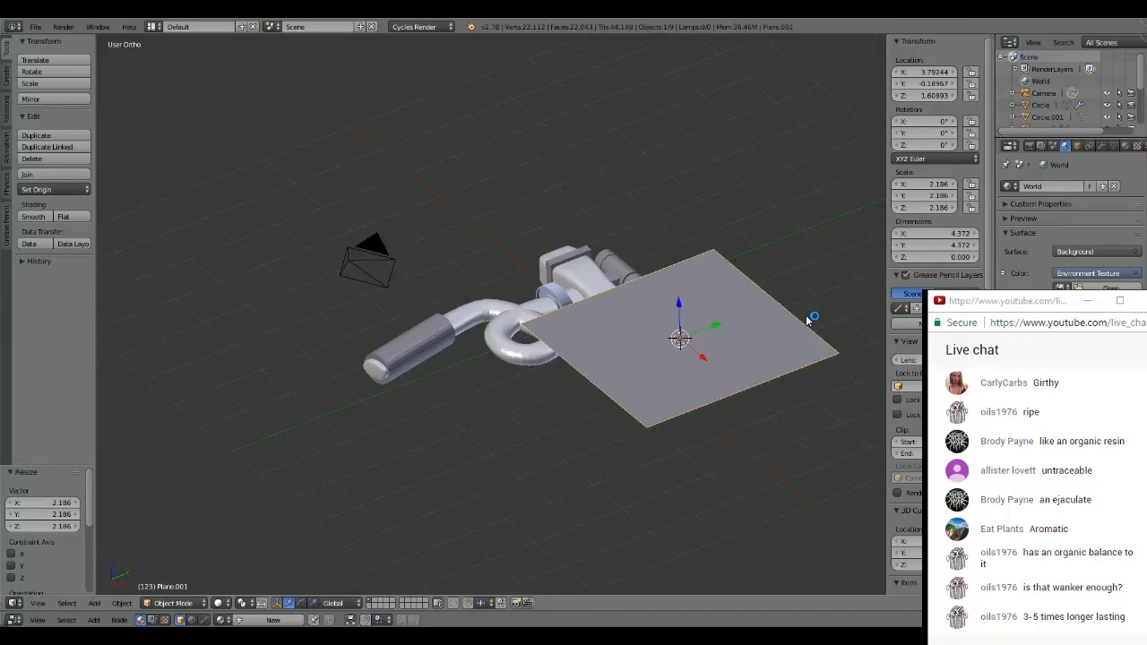
# - Move the plane about -1.267 in Z and -3.384 in X so it sits under the hammer
pyautogui.press('g')
pyautogui.press('z')
pyautogui.click(807, 377)
pyautogui.moveTo(806, 376); pyautogui.dragTo(801, 309, button='middle')
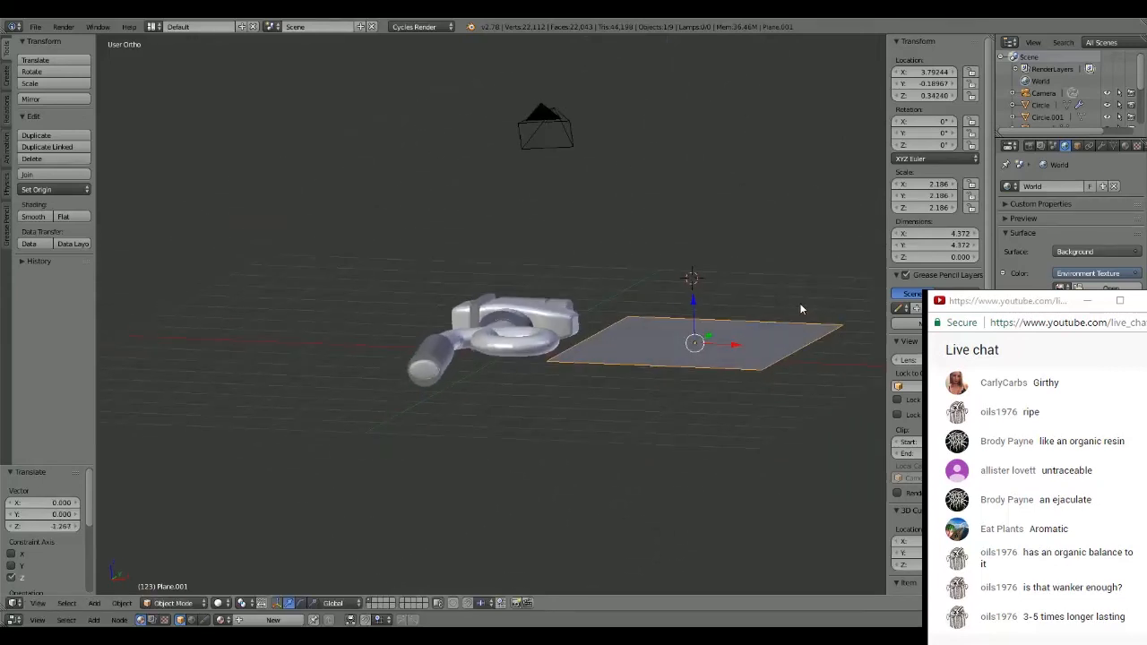
pyautogui.press('g')
pyautogui.press('x')
pyautogui.click(568, 361)
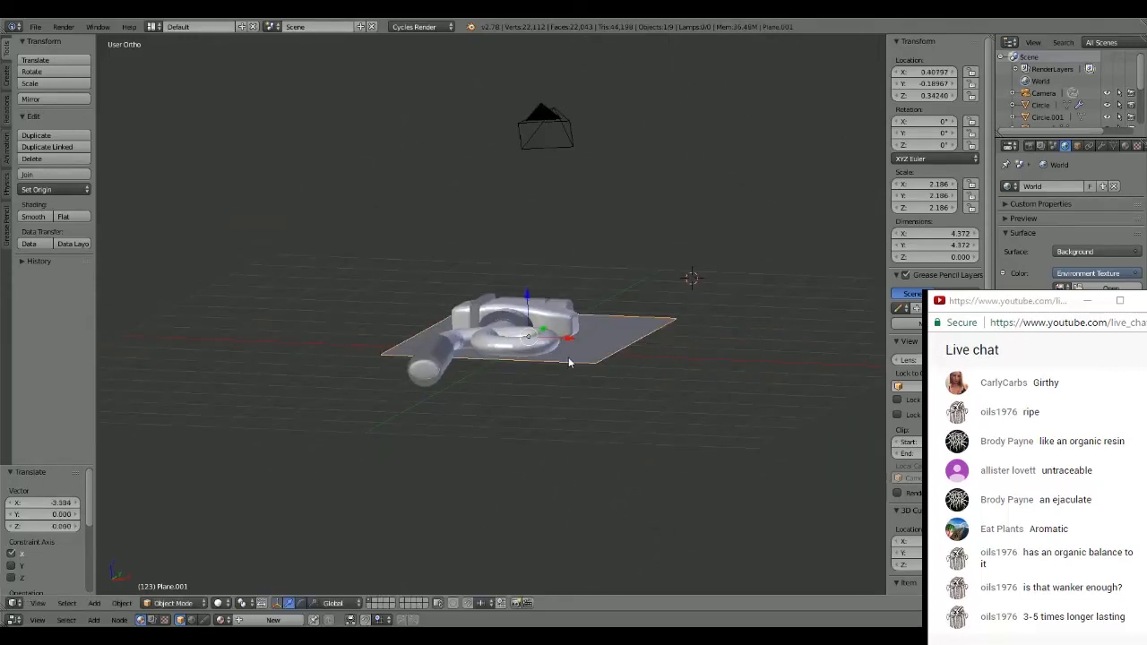
# - Scale the plane up about 2.252 times and move it about -0.467 in Y
pyautogui.press('s')
pyautogui.click(801, 135)
pyautogui.moveTo(801, 135); pyautogui.dragTo(695, 260, button='middle')
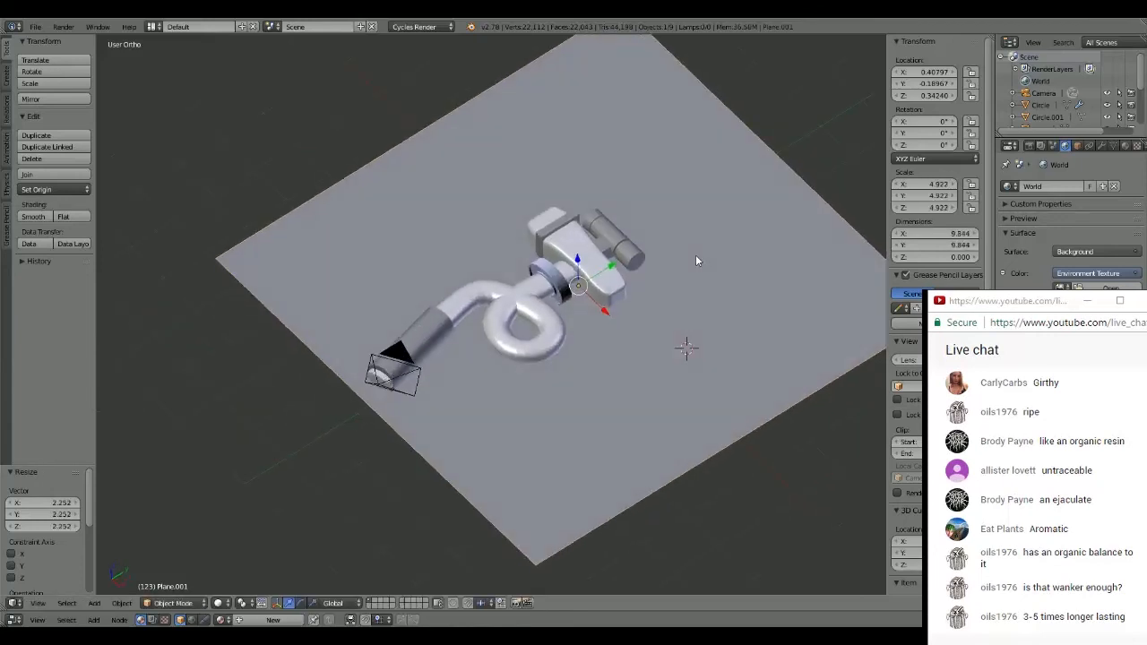
pyautogui.press('g')
pyautogui.press('y')
pyautogui.click(600, 272)
pyautogui.moveTo(599, 272); pyautogui.dragTo(695, 266, button='middle')
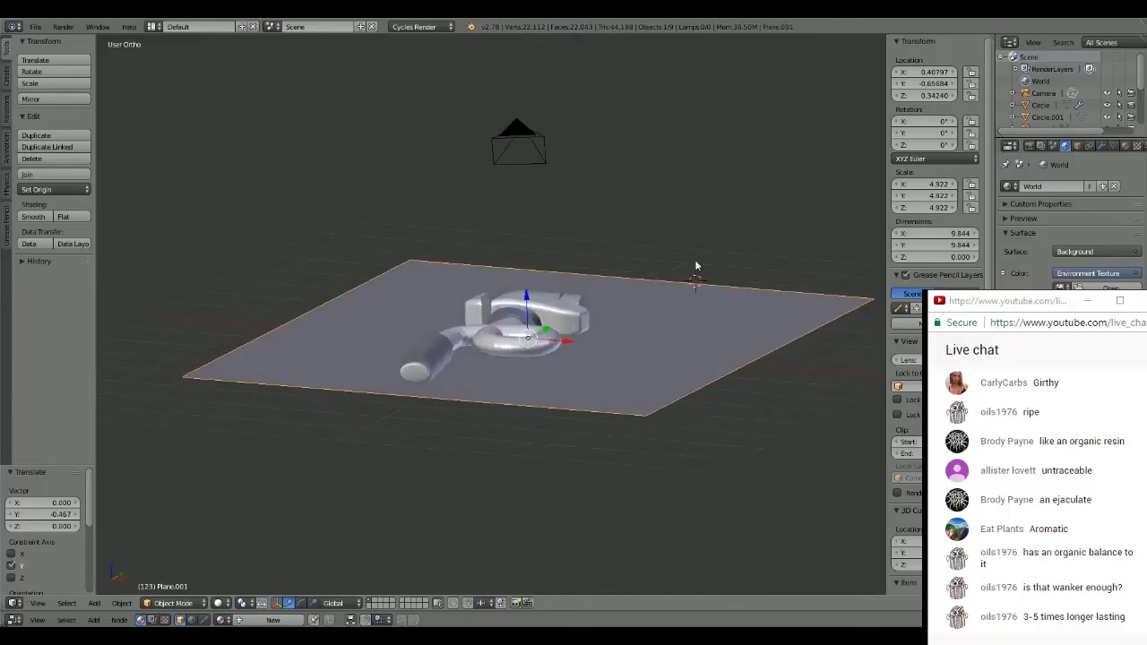
# - Lower the plane about 0.179 in Z and scale it up about 2.197 times to fill the camera frame
pyautogui.press('g')
pyautogui.press('z')
pyautogui.click(597, 297)
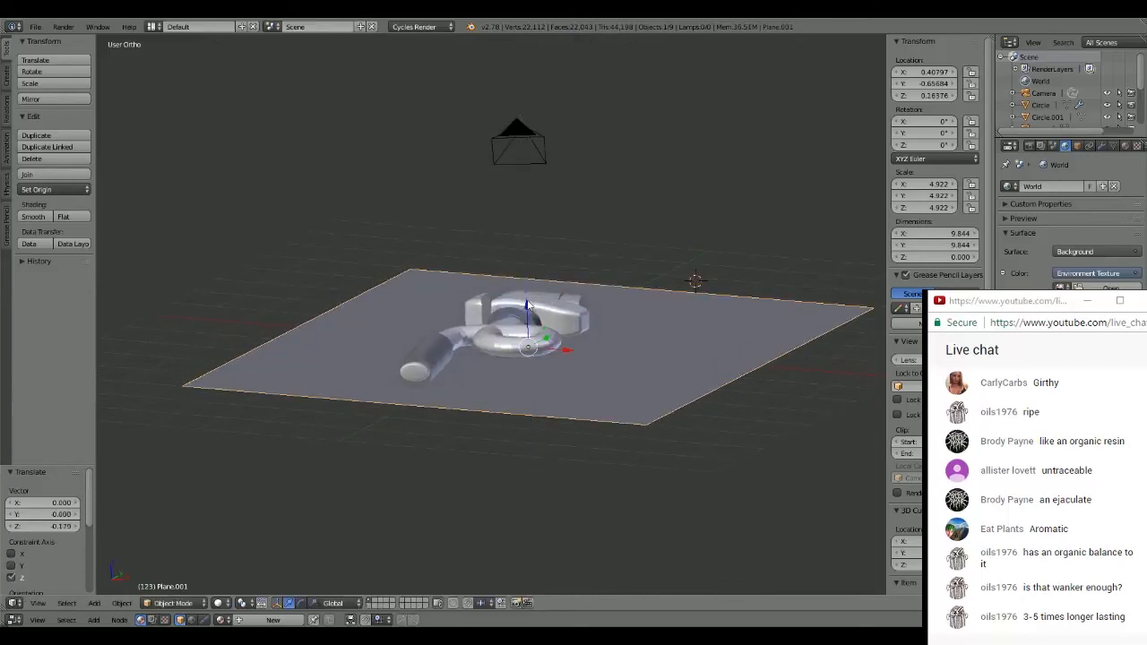
pyautogui.moveTo(595, 299); pyautogui.dragTo(598, 295, button='middle')
pyautogui.press('KP_5')
pyautogui.press('KP_0')
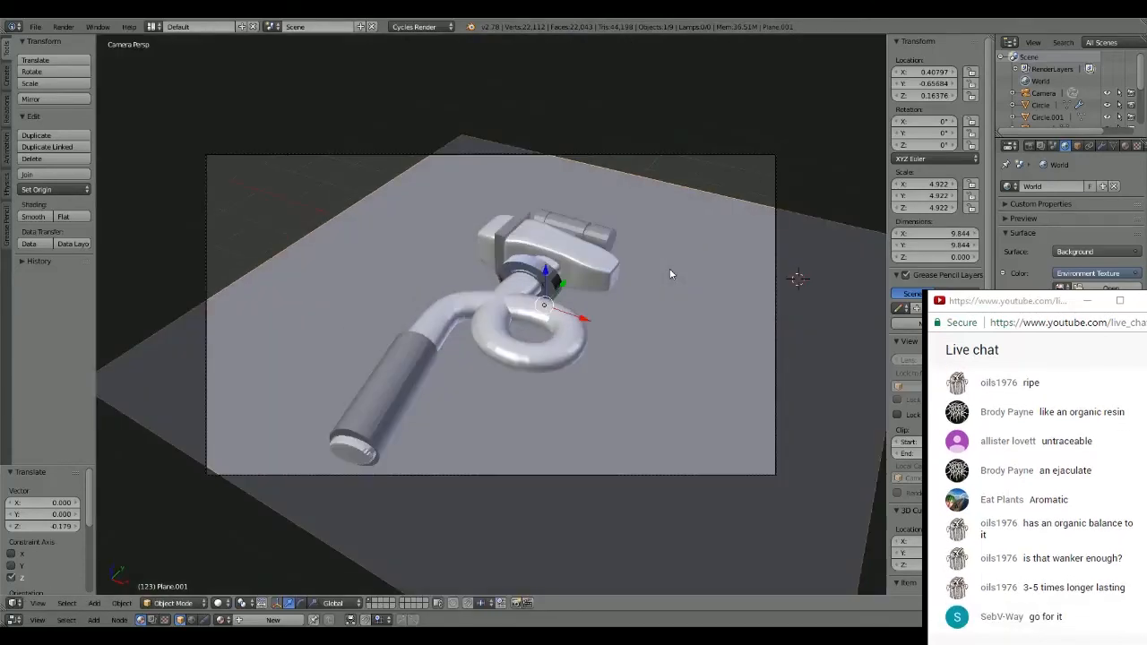
pyautogui.press('s')
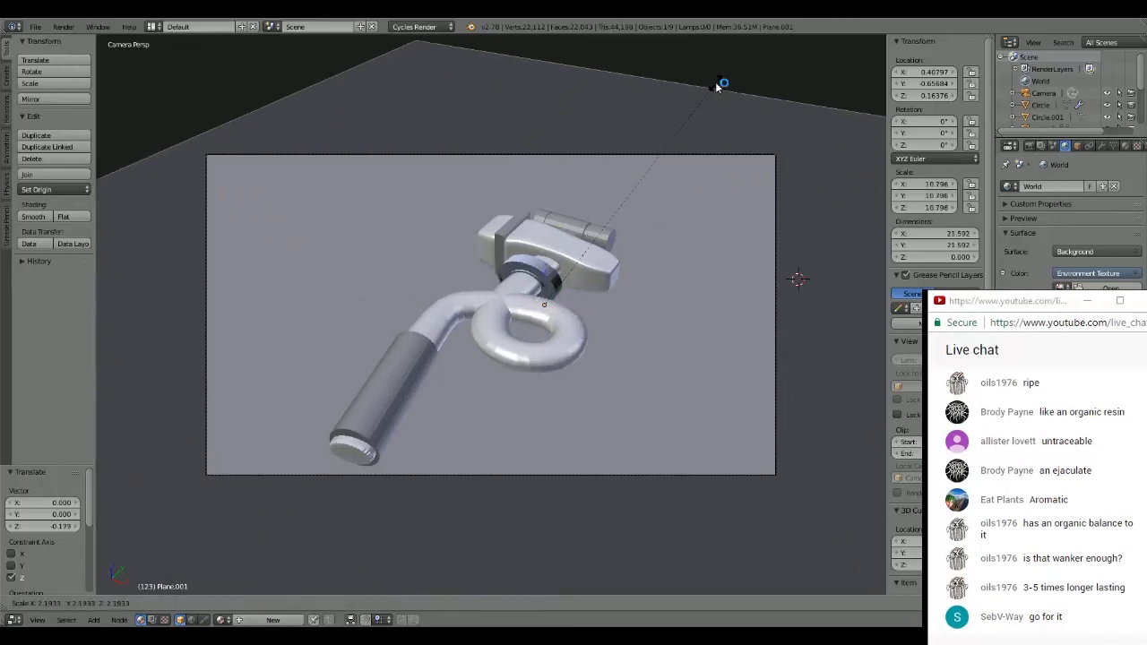
pyautogui.click(722, 84)
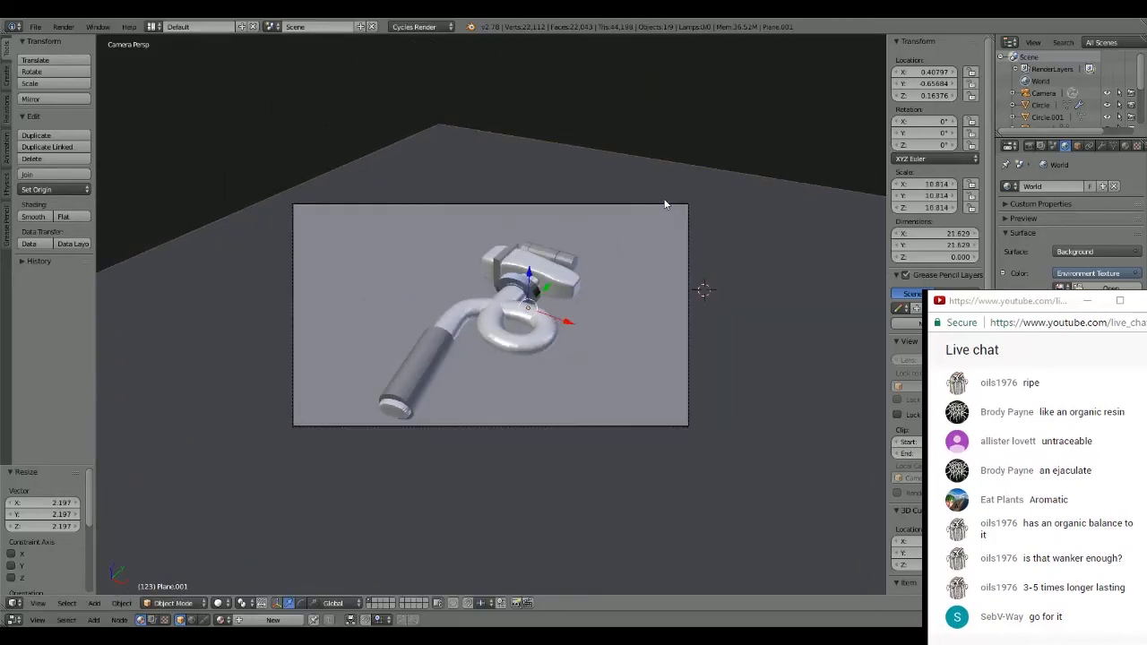
# - Add a second plane beside the hammer, raise it about 4.390 in Z and then lower it about 1.479
pyautogui.press('a')
pyautogui.moveTo(666, 200); pyautogui.dragTo(647, 222, button='middle')
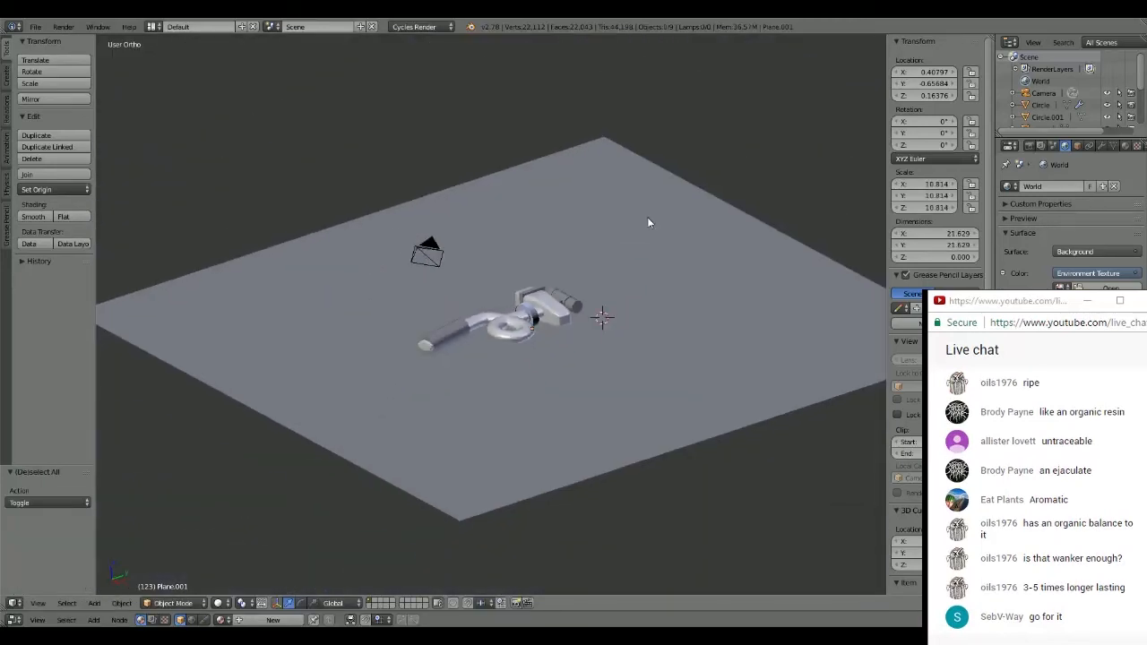
pyautogui.hotkey('shift', 'a')
pyautogui.moveTo(602, 344)
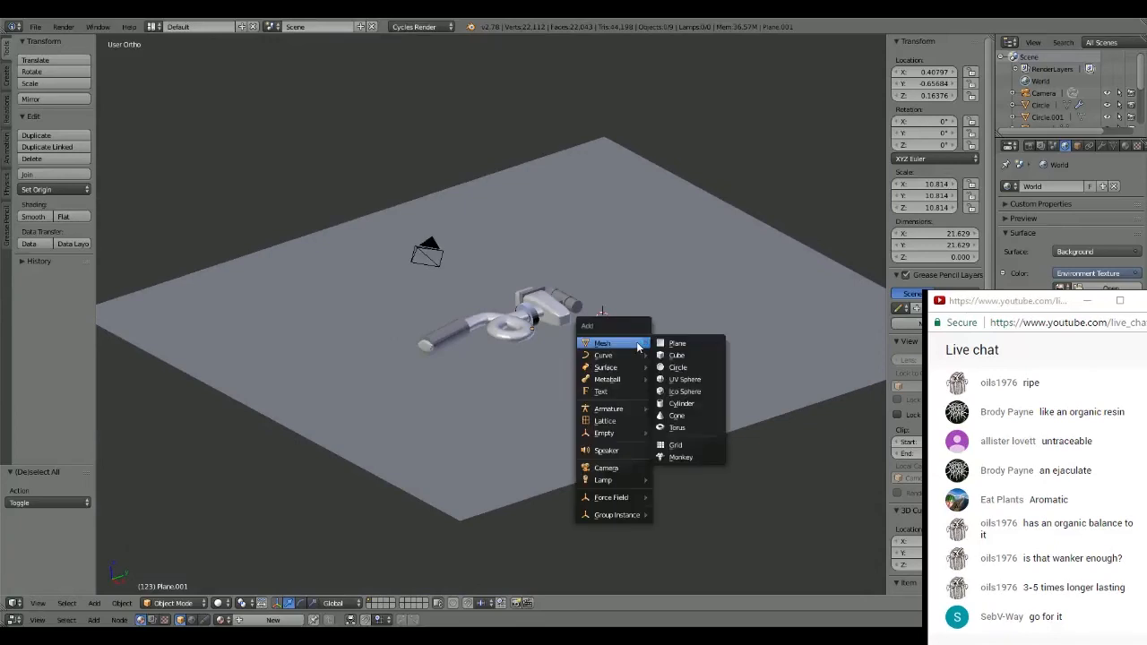
pyautogui.click(712, 343)
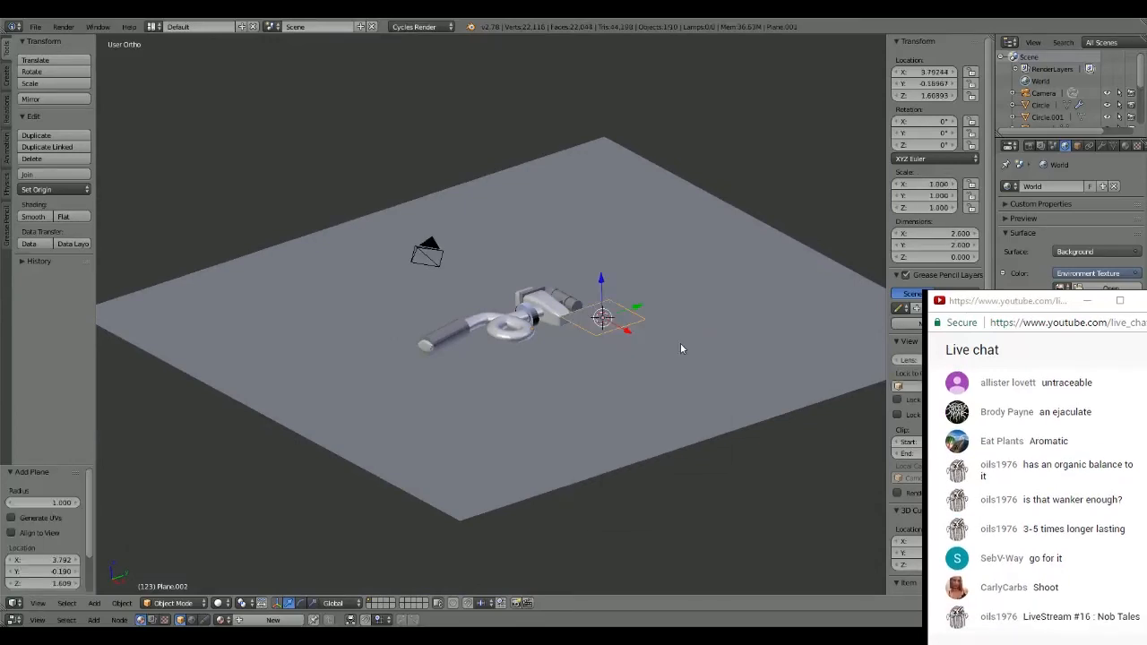
pyautogui.moveTo(602, 277); pyautogui.dragTo(598, 158)
pyautogui.press('KP_0')
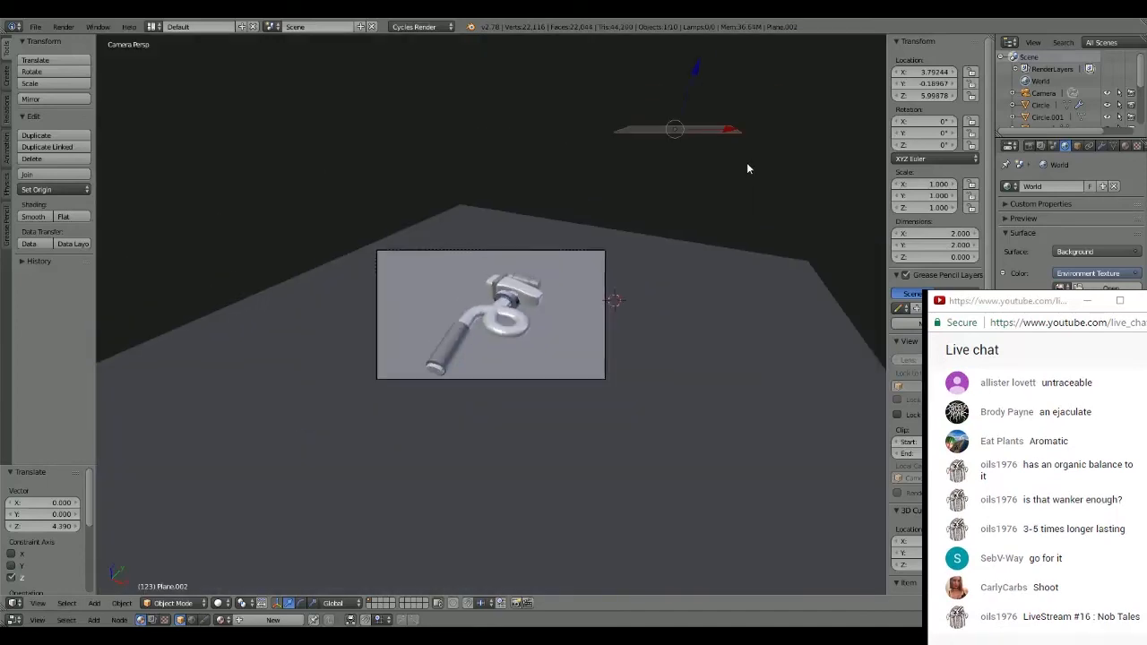
pyautogui.moveTo(696, 69); pyautogui.dragTo(662, 144)
# - Rotate the raised plane about 36.42° around Y and move it about -0.556 in Y
pyautogui.press('r')
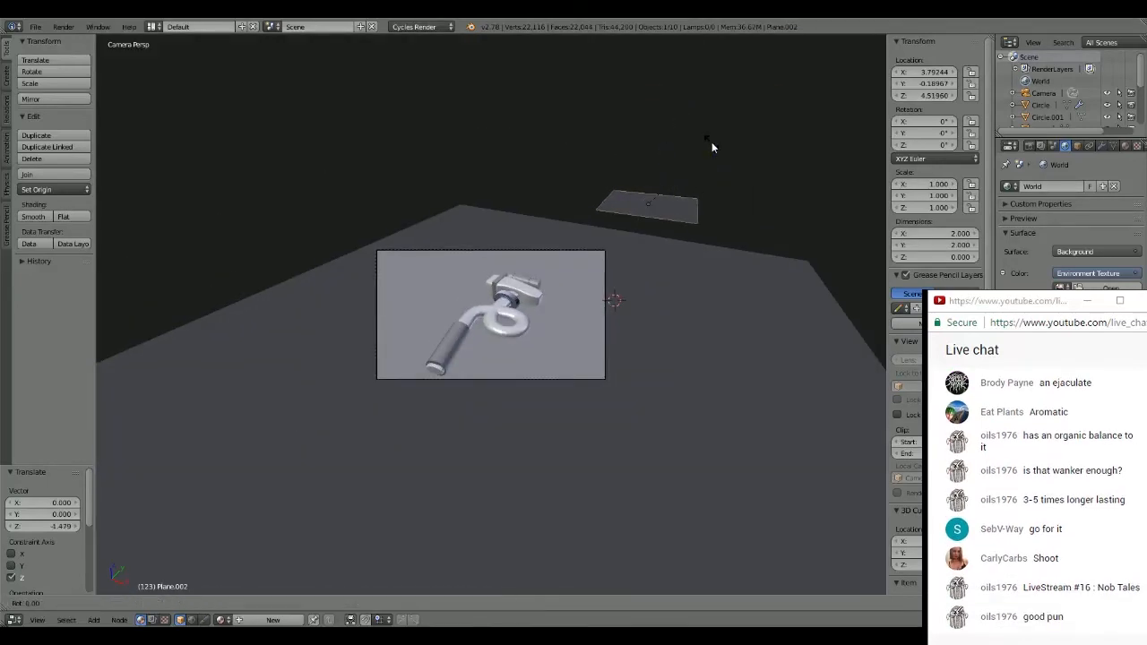
pyautogui.press('y')
pyautogui.click(748, 189)
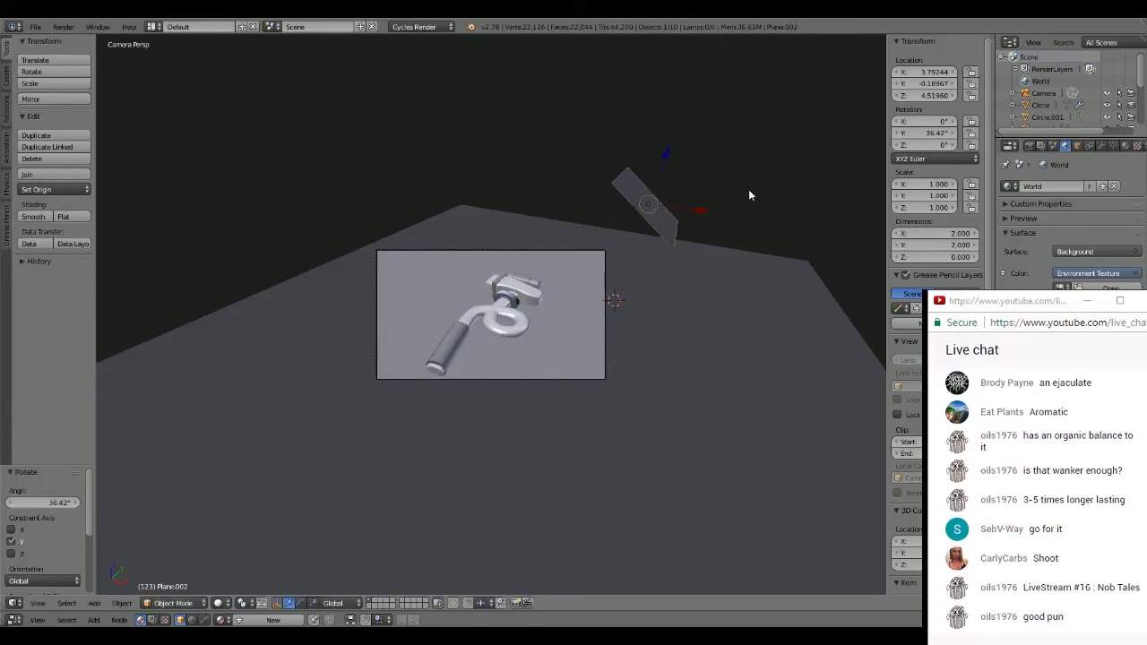
pyautogui.press('KP_0')
pyautogui.moveTo(699, 346); pyautogui.dragTo(673, 356)
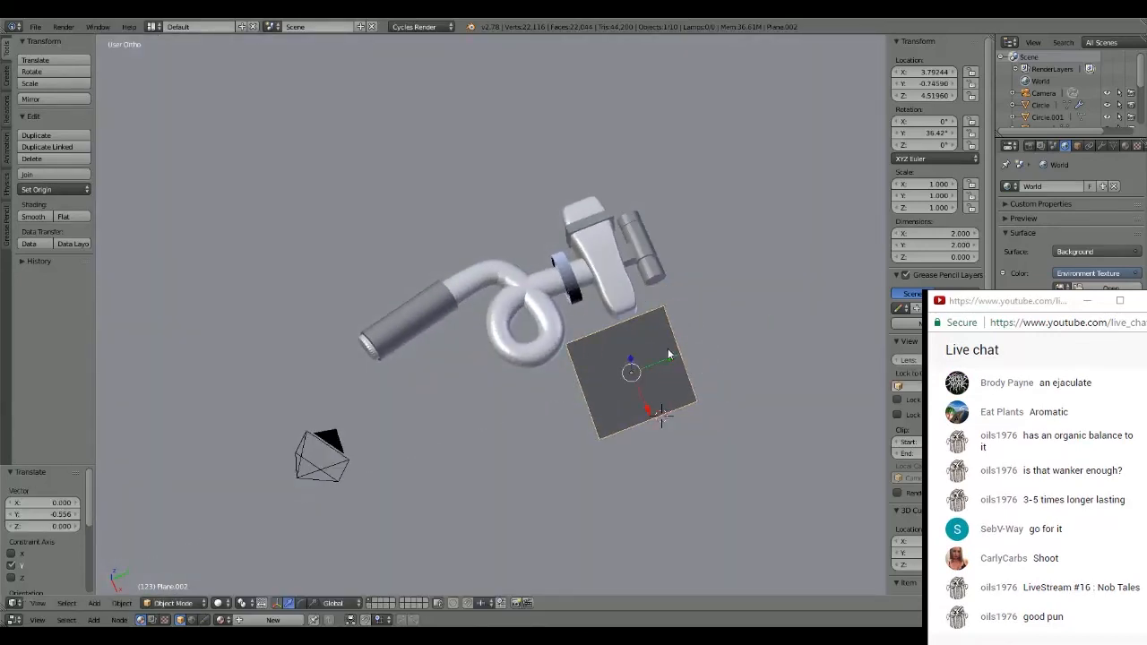
# - Give the tilted plane a new material and scale it up about 1.518 times
pyautogui.click(1124, 146)
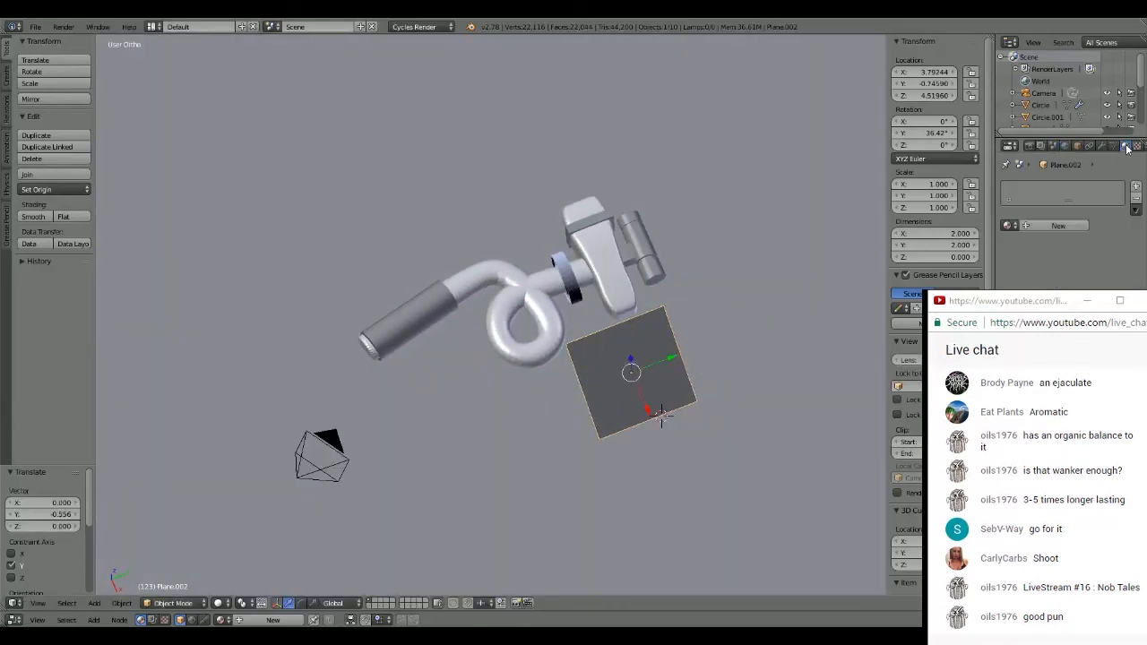
pyautogui.click(1061, 225)
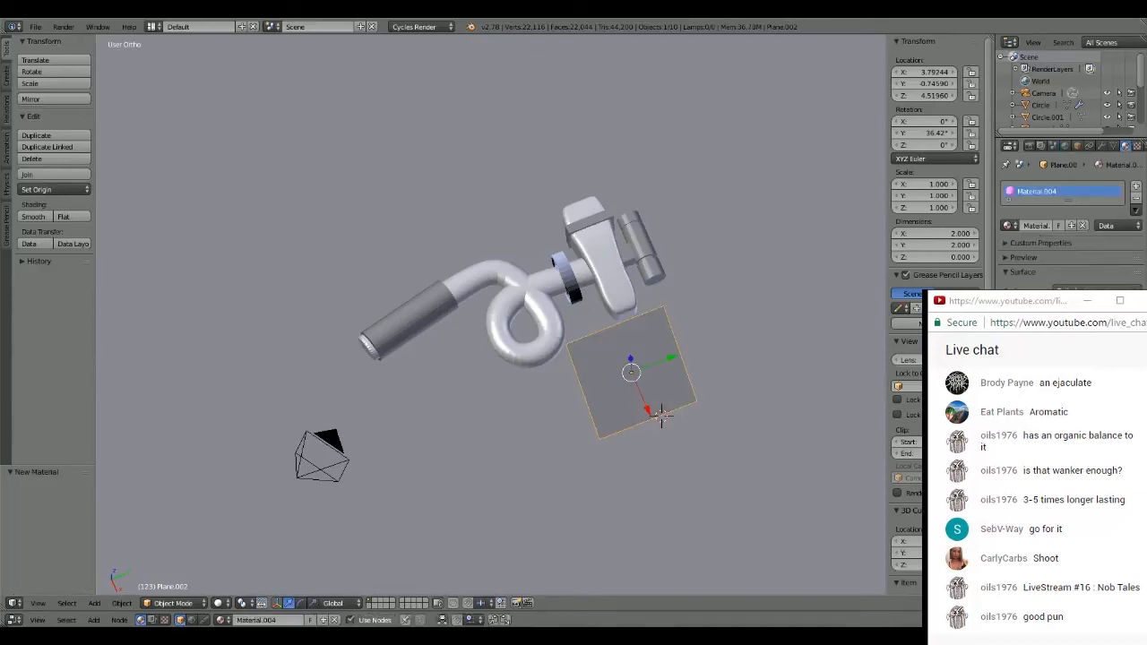
pyautogui.moveTo(662, 246); pyautogui.dragTo(649, 304, button='middle')
pyautogui.press('s')
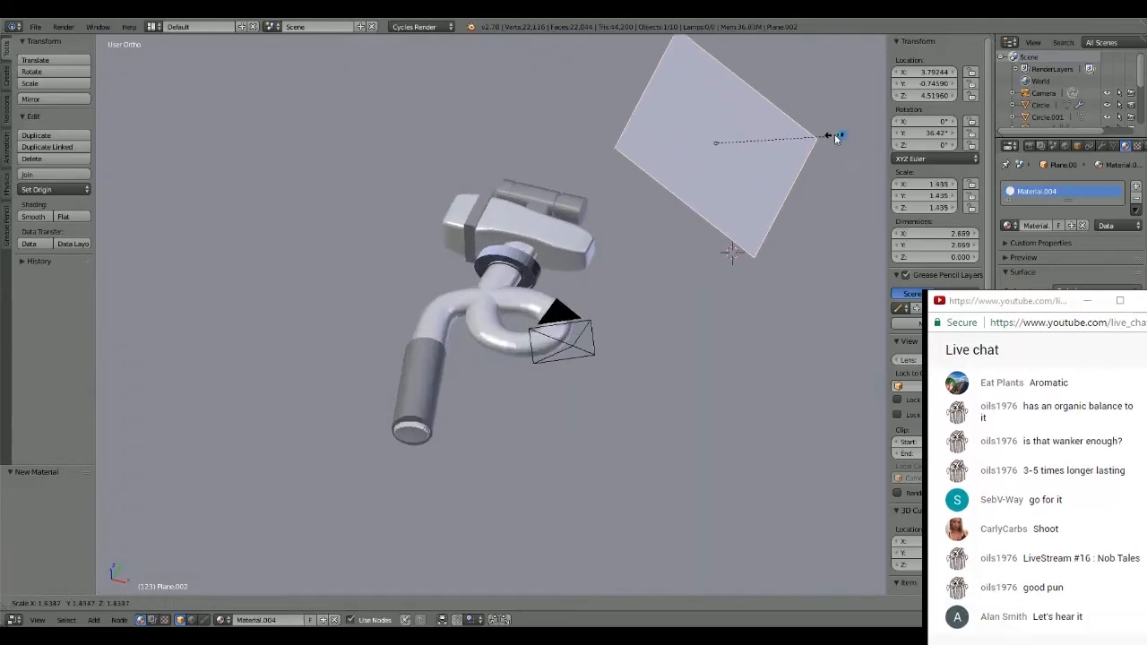
pyautogui.click(840, 131)
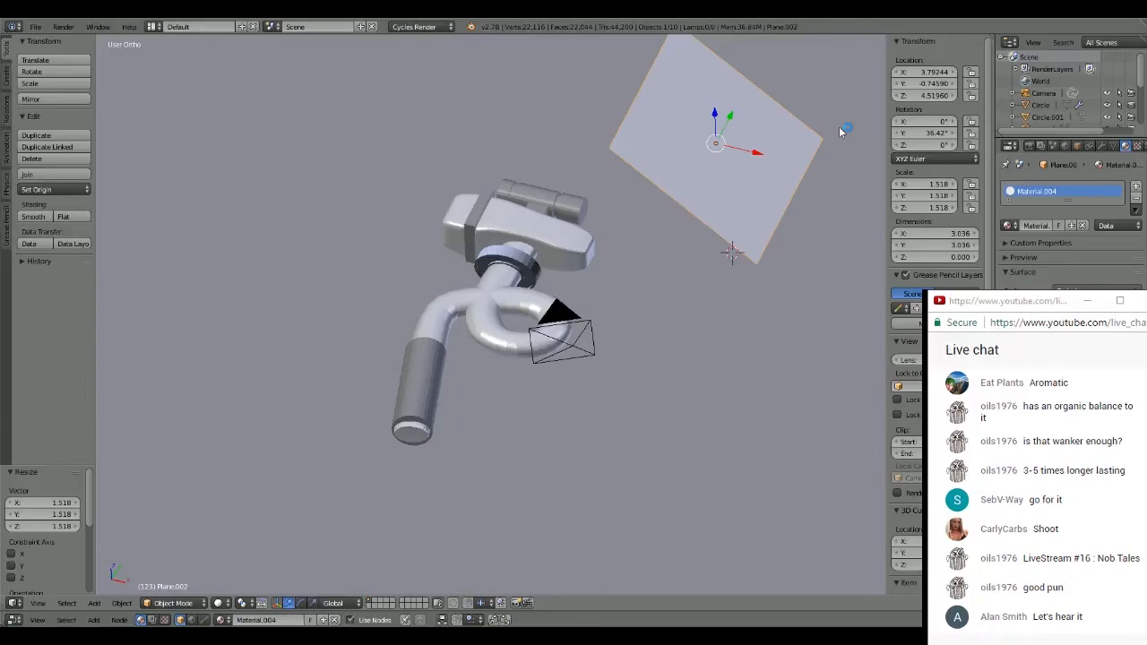
pyautogui.moveTo(820, 439); pyautogui.dragTo(676, 386, button='middle')
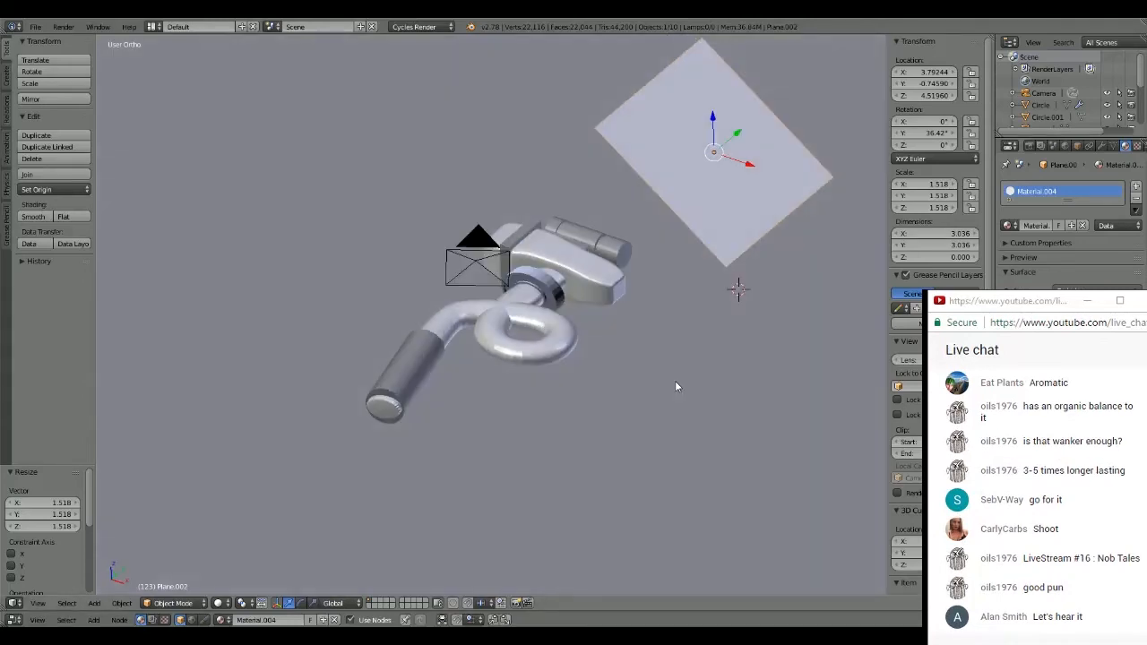
pyautogui.press('KP_0')
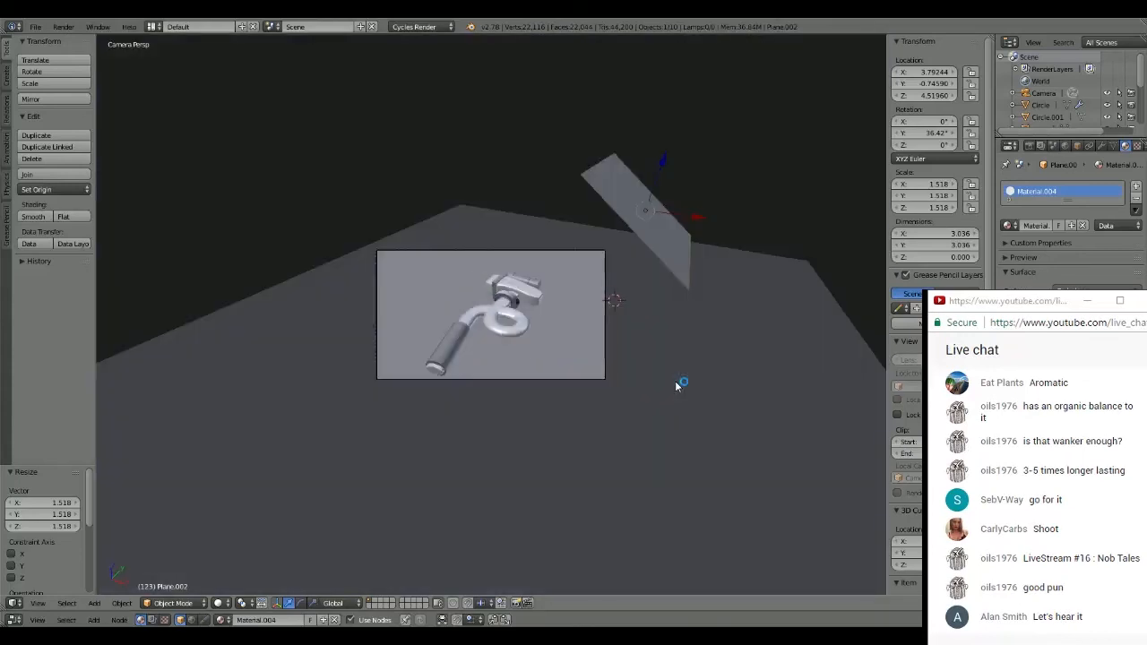
pyautogui.scroll(5, 592, 248)
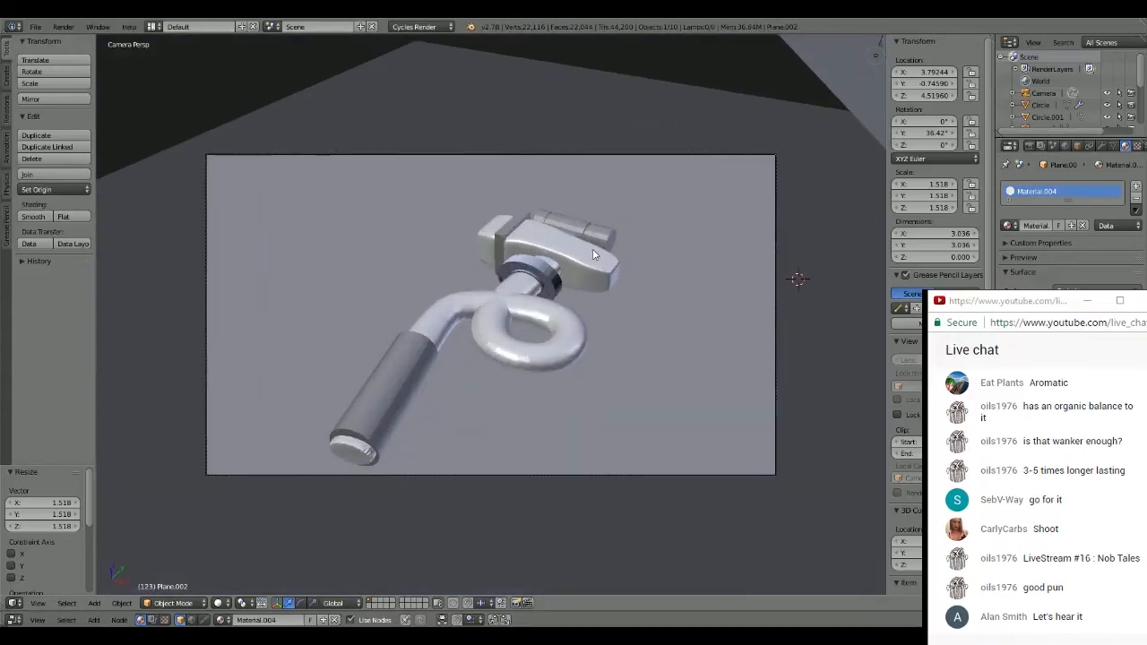
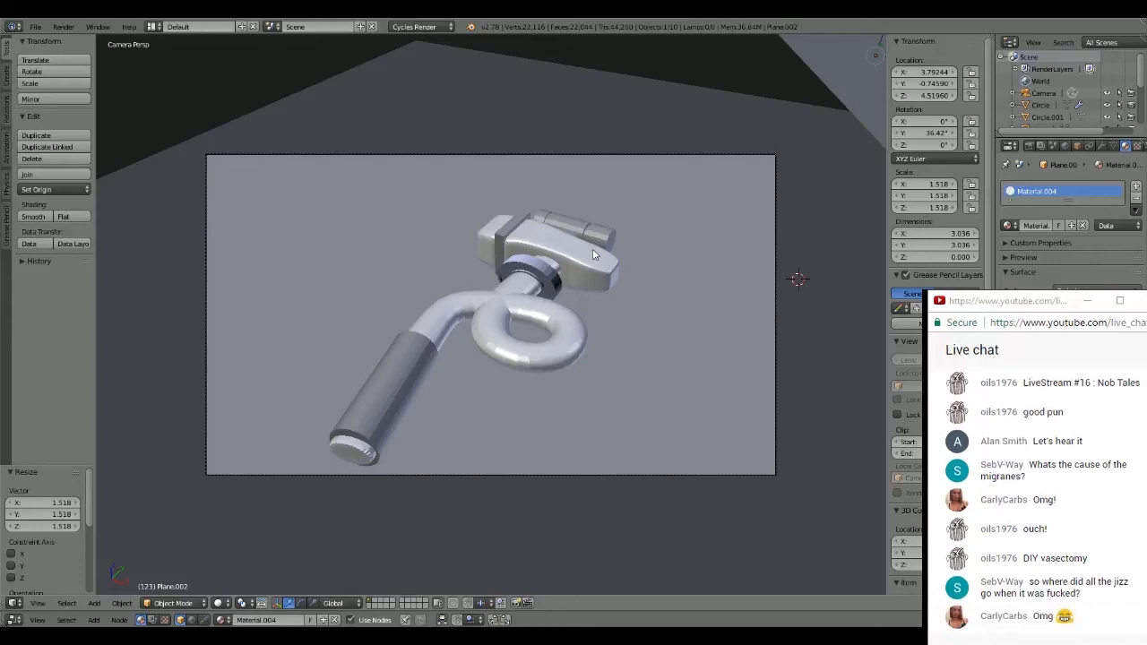
# - Remove the Environment Texture from the World background colour and check the rendered hammer
pyautogui.press('F11')
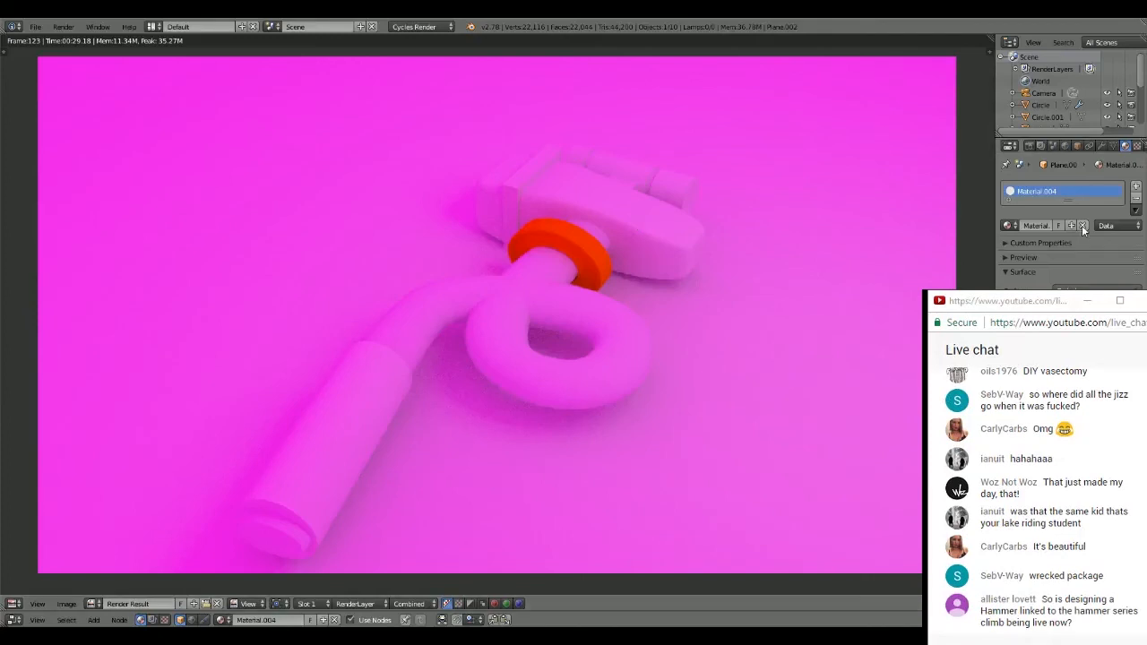
pyautogui.click(1064, 146)
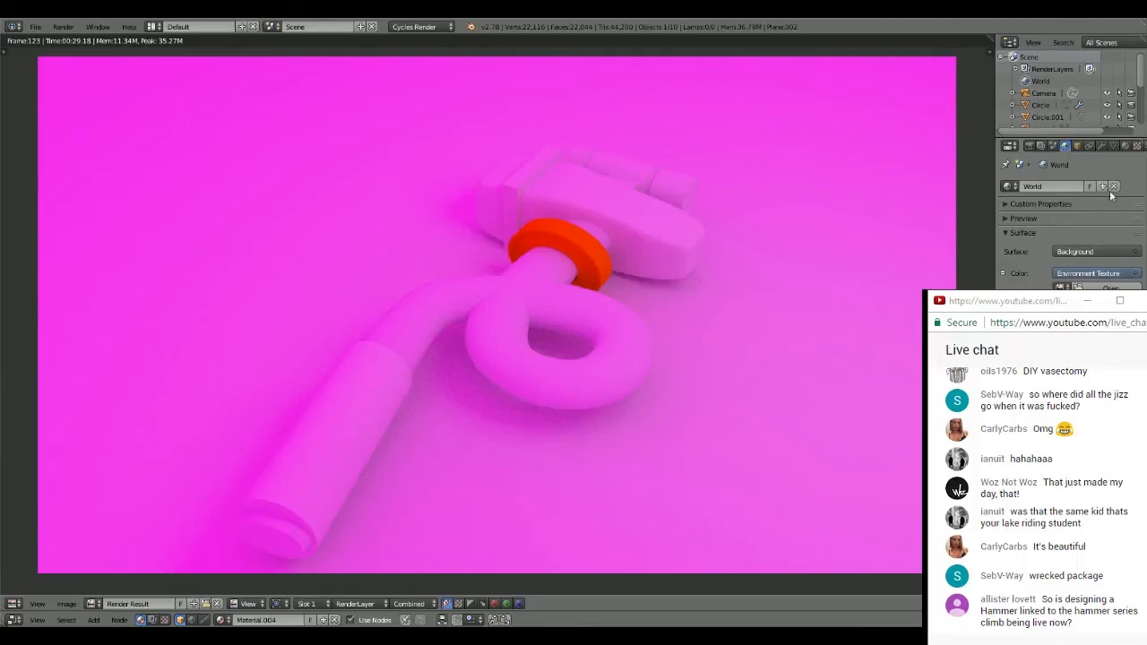
pyautogui.click(1136, 272)
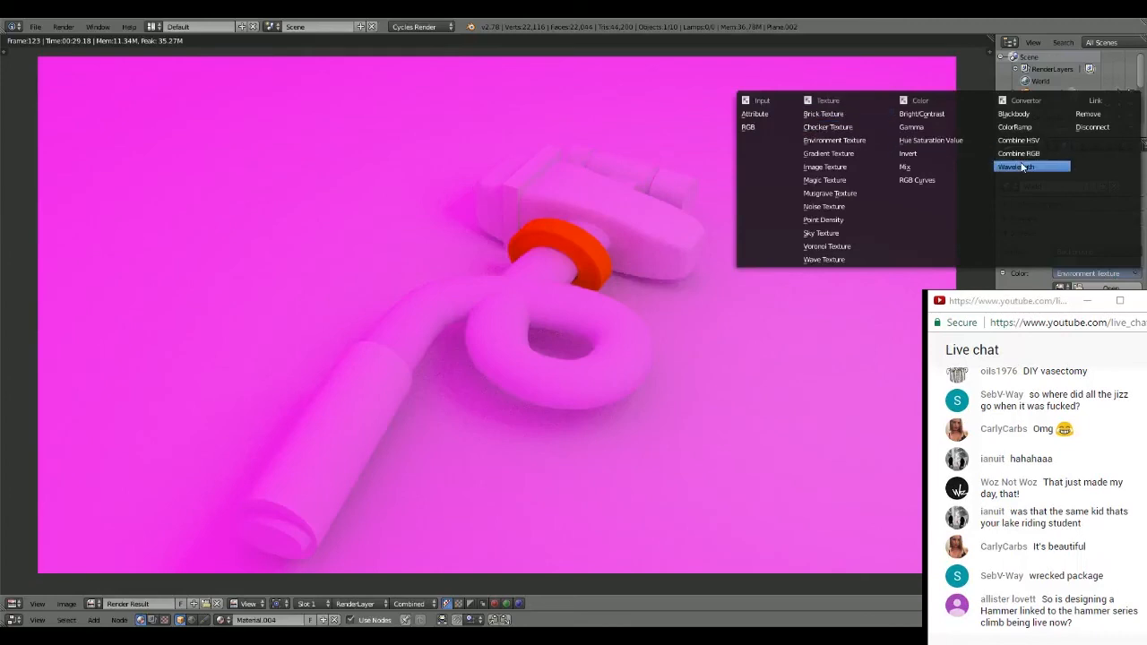
pyautogui.click(1088, 113)
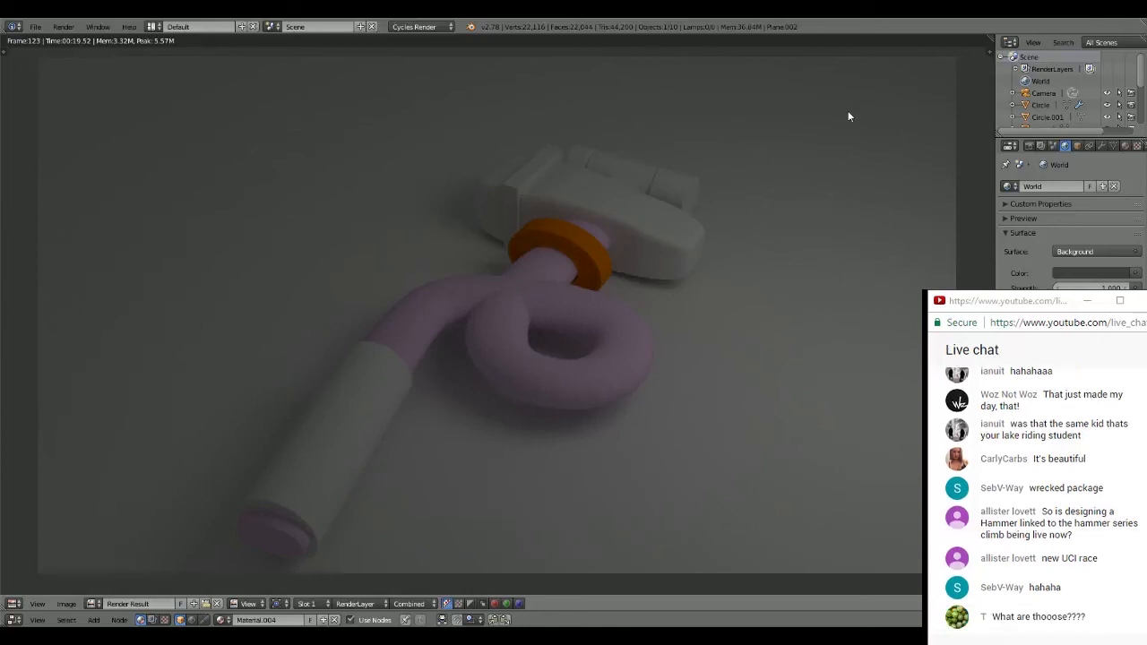
pyautogui.press('Escape')
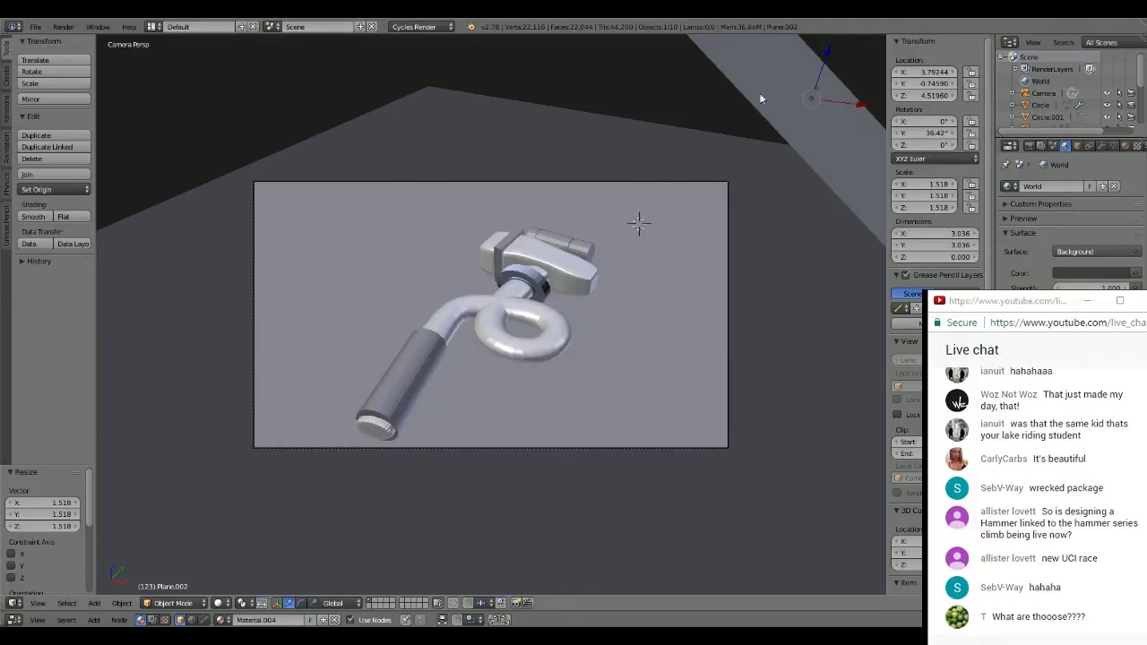
# - Duplicate the tilted plane and move the copy about -9.128 in X to the opposite side of the hammer
pyautogui.scroll(-2, 759, 97)
pyautogui.hotkey('shift', 'd')
pyautogui.press('Escape')
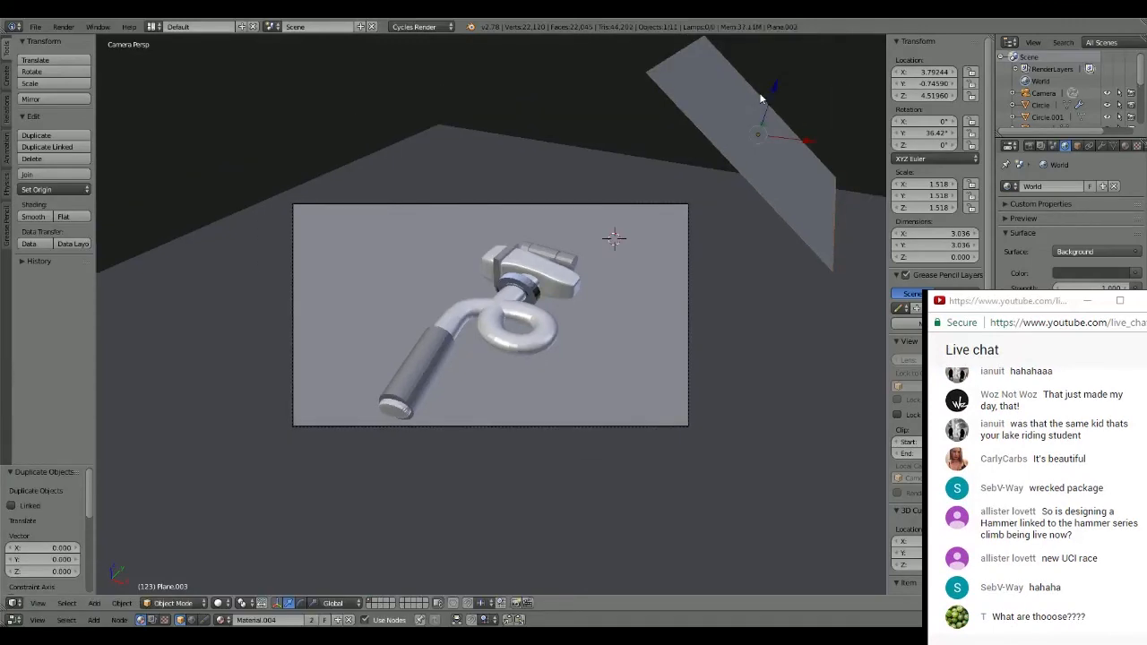
pyautogui.press('g')
pyautogui.press('x')
pyautogui.click(367, 185)
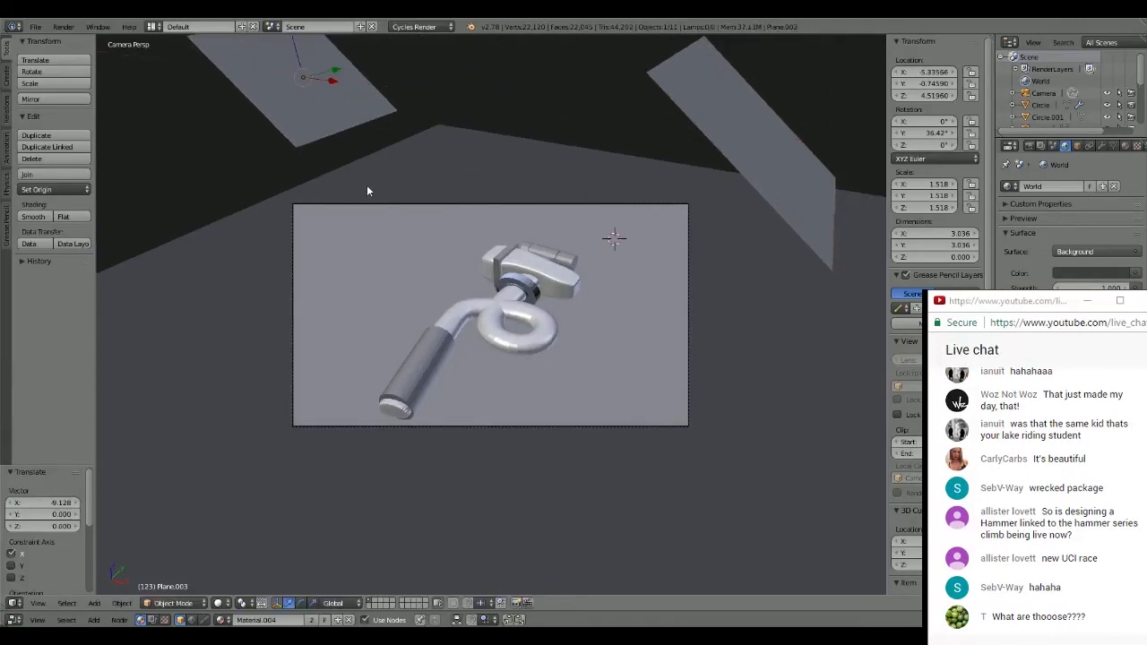
# - Rotate the duplicated plane 180° around the global Z axis
pyautogui.press('t')
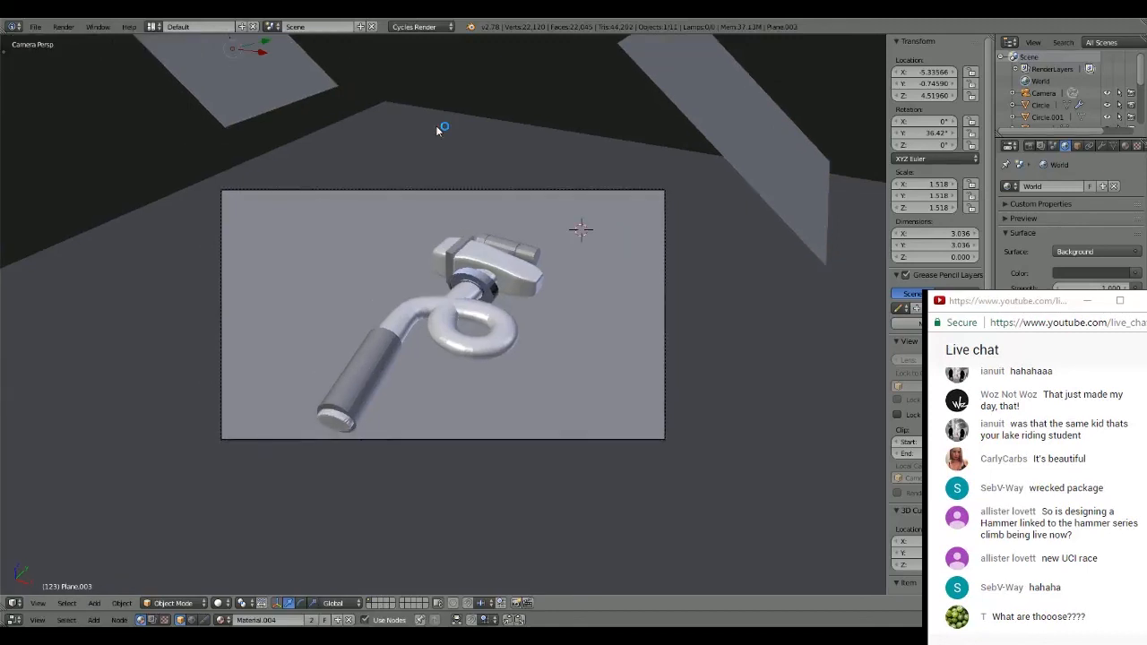
pyautogui.press('t')
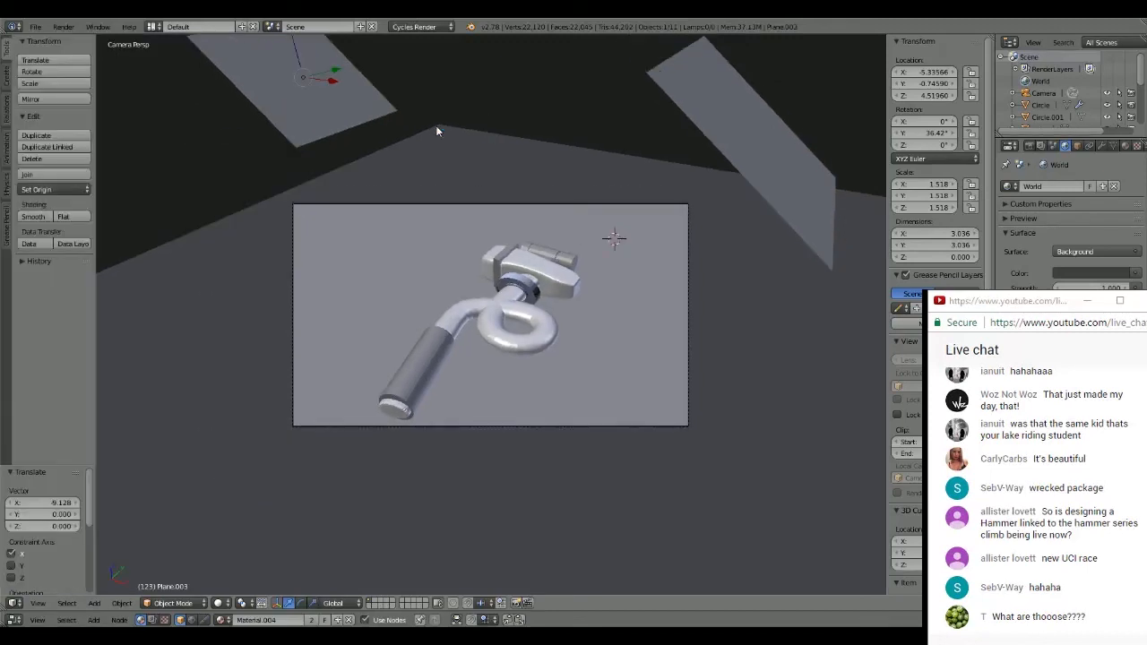
pyautogui.press('r')
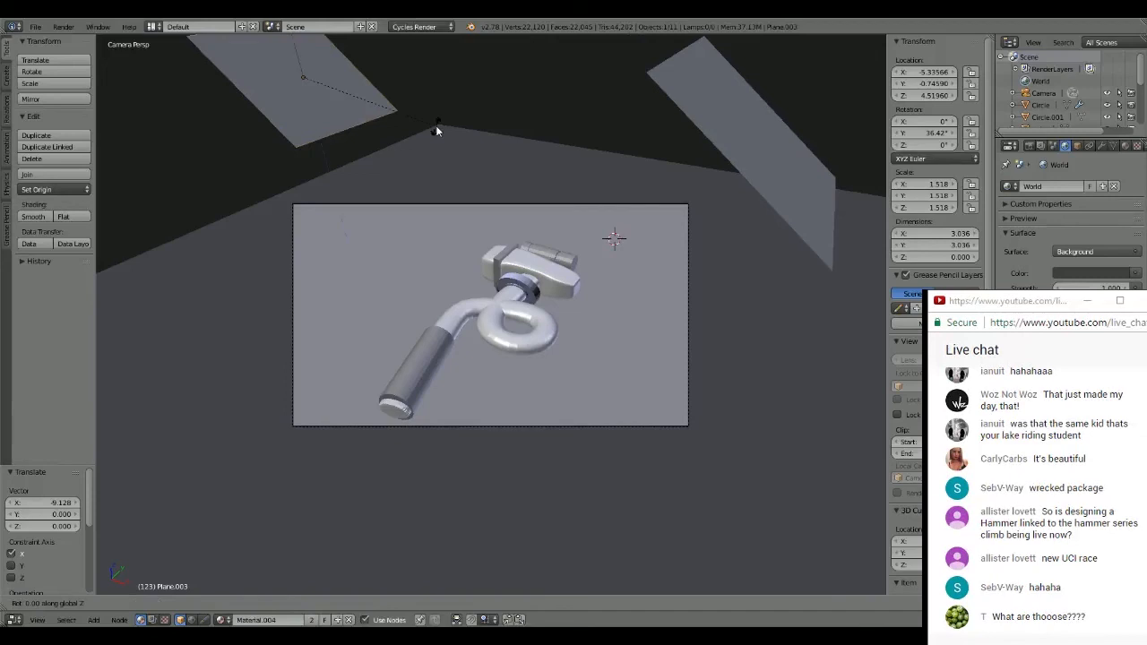
pyautogui.write('z')
pyautogui.write('180')
pyautogui.press('Return')
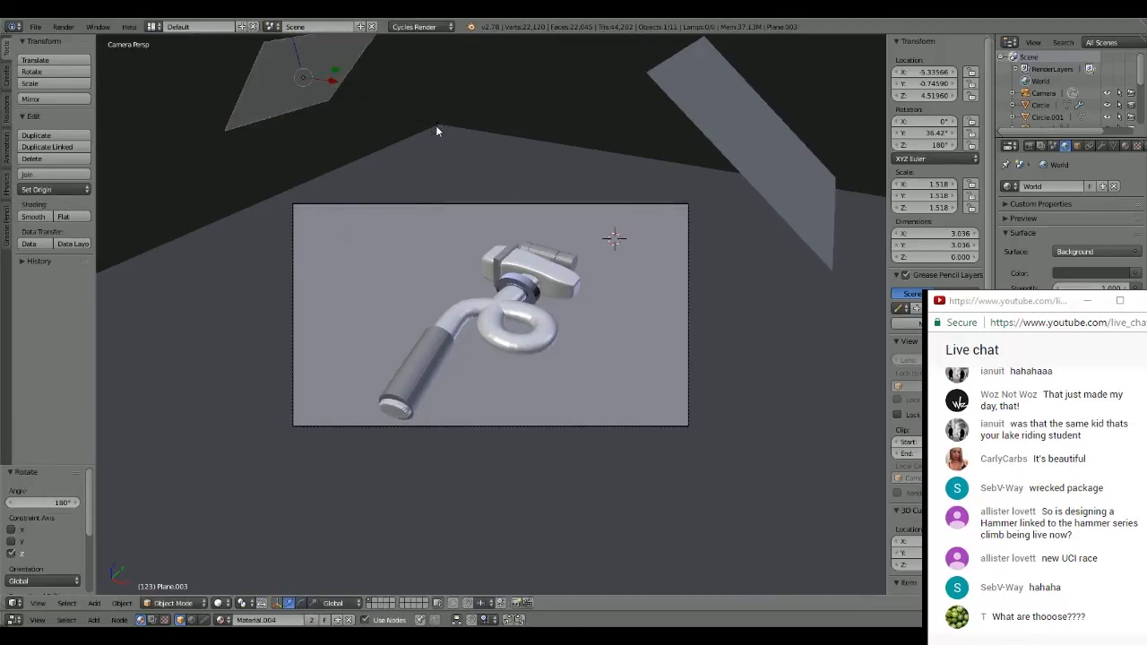
# - Lower the duplicated plane about 3.646 in Z and raise it back about 1.608
pyautogui.moveTo(437, 131); pyautogui.dragTo(450, 164, button='middle')
pyautogui.scroll(-2, 430, 209)
pyautogui.press('g')
pyautogui.press('z')
pyautogui.click(402, 117)
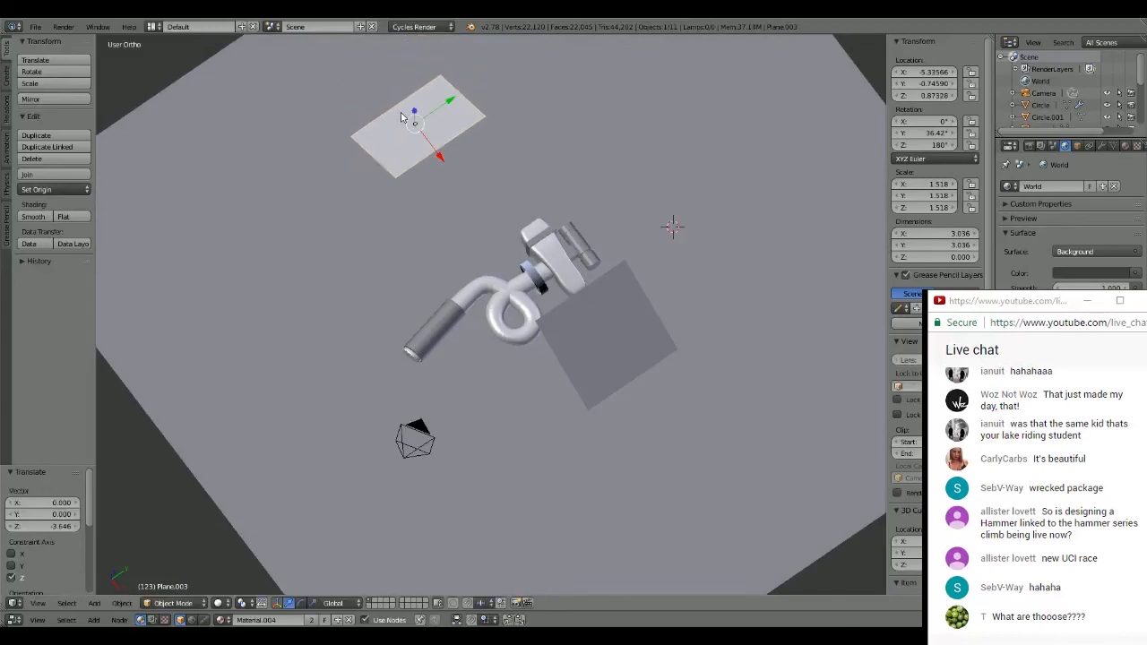
pyautogui.press('KP_0')
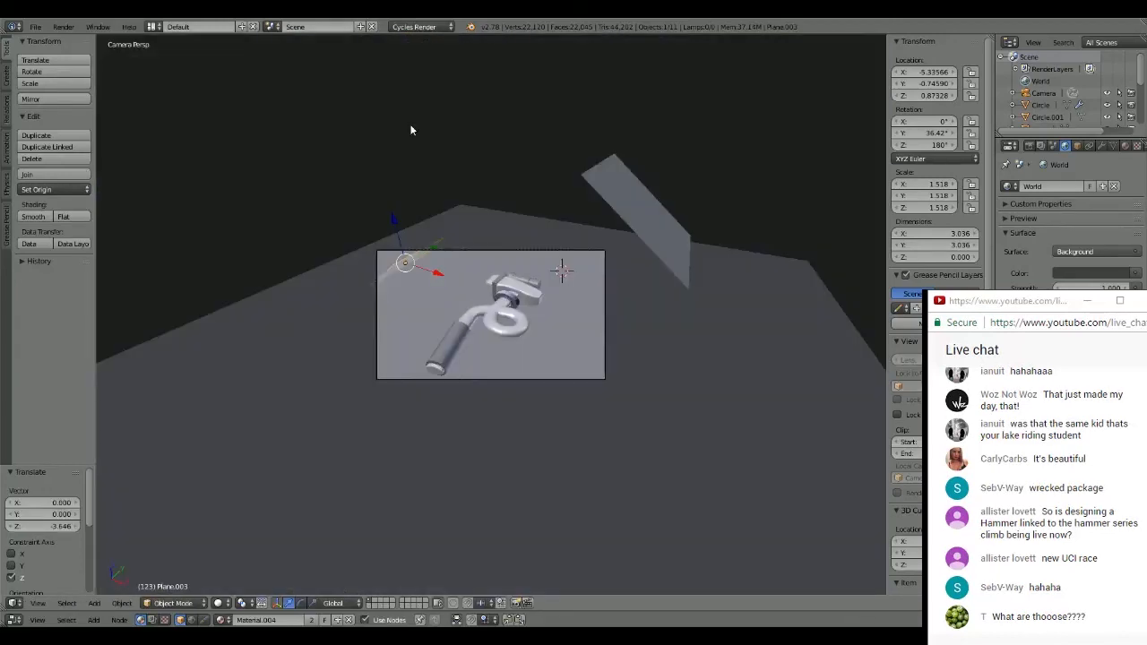
pyautogui.press('g')
pyautogui.press('z')
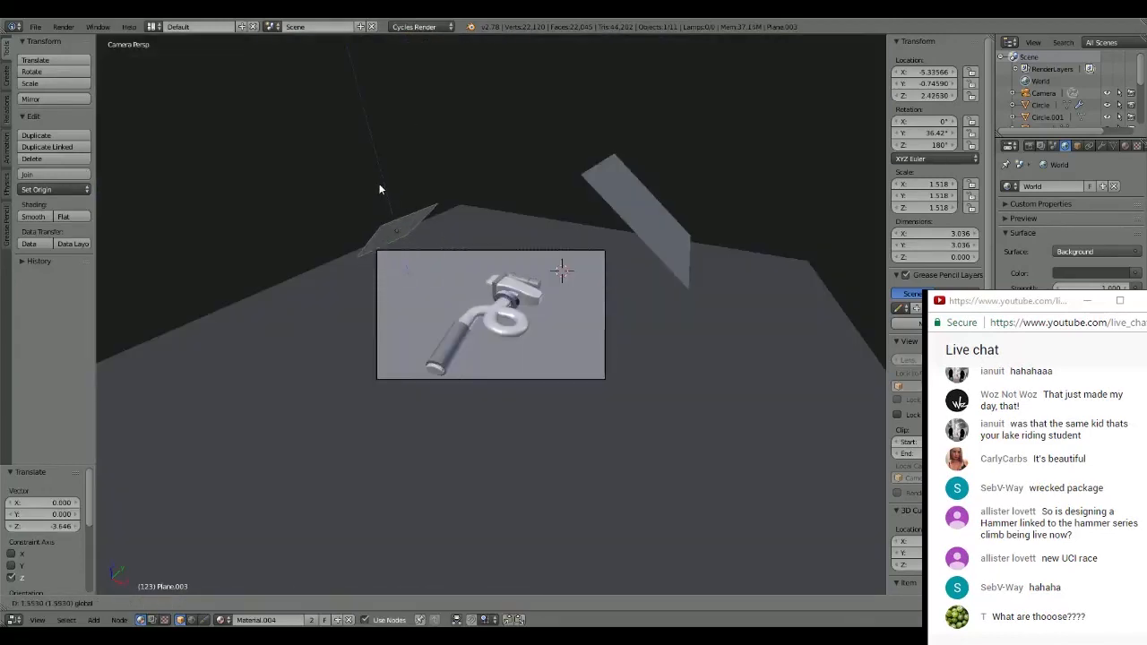
pyautogui.click(378, 188)
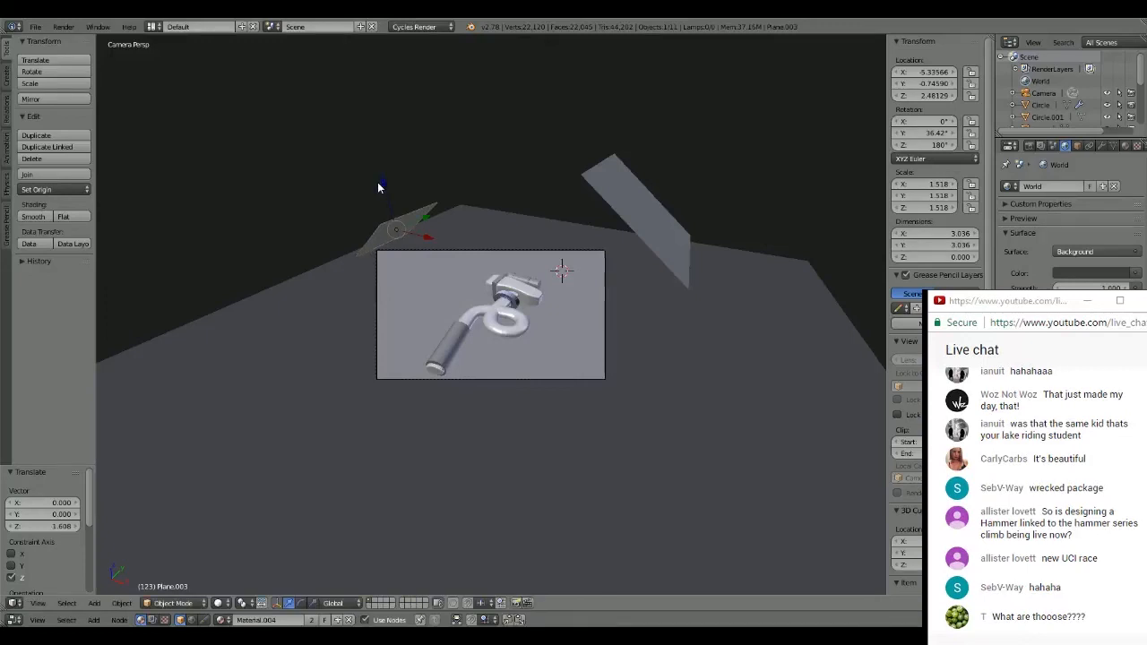
# - Tilt the duplicated plane to about 51.194° around Y and reposition it at about X -6.121, Y -1.686
pyautogui.moveTo(378, 187); pyautogui.dragTo(564, 137, button='middle')
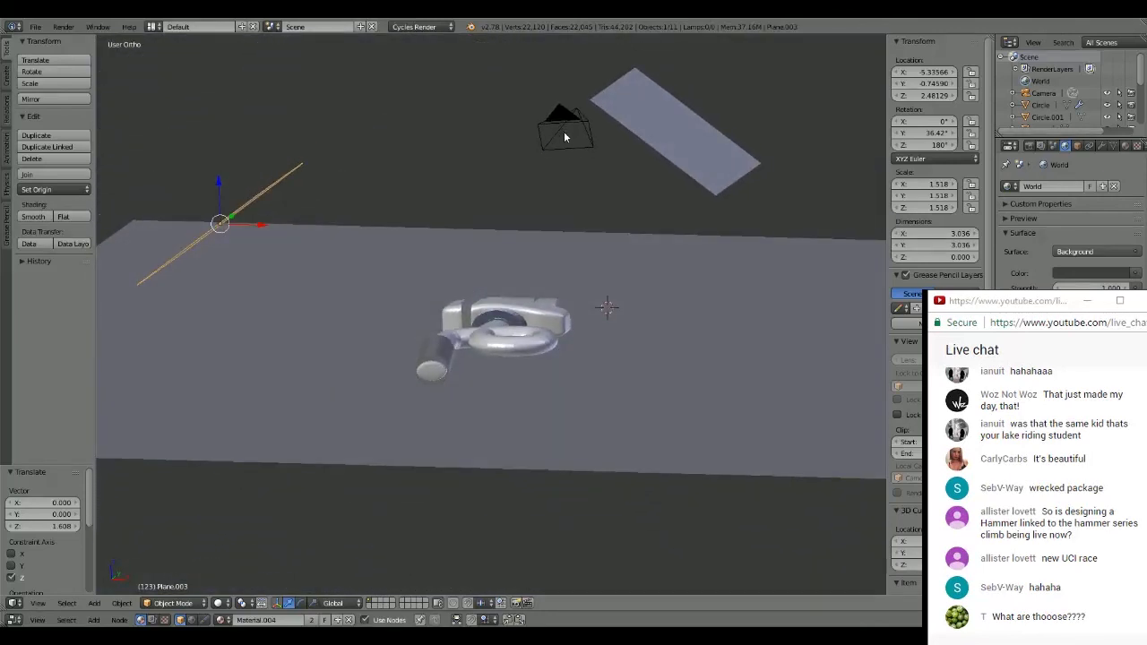
pyautogui.press('r')
pyautogui.press('y')
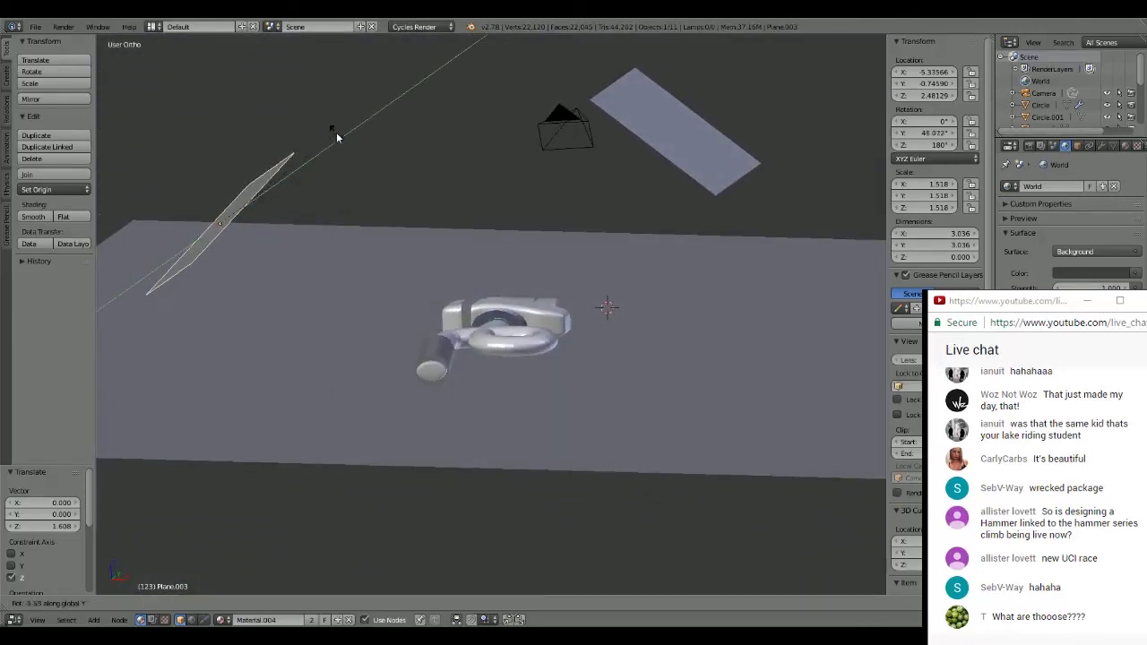
pyautogui.click(328, 128)
pyautogui.moveTo(262, 225); pyautogui.dragTo(289, 231)
pyautogui.press('KP_0')
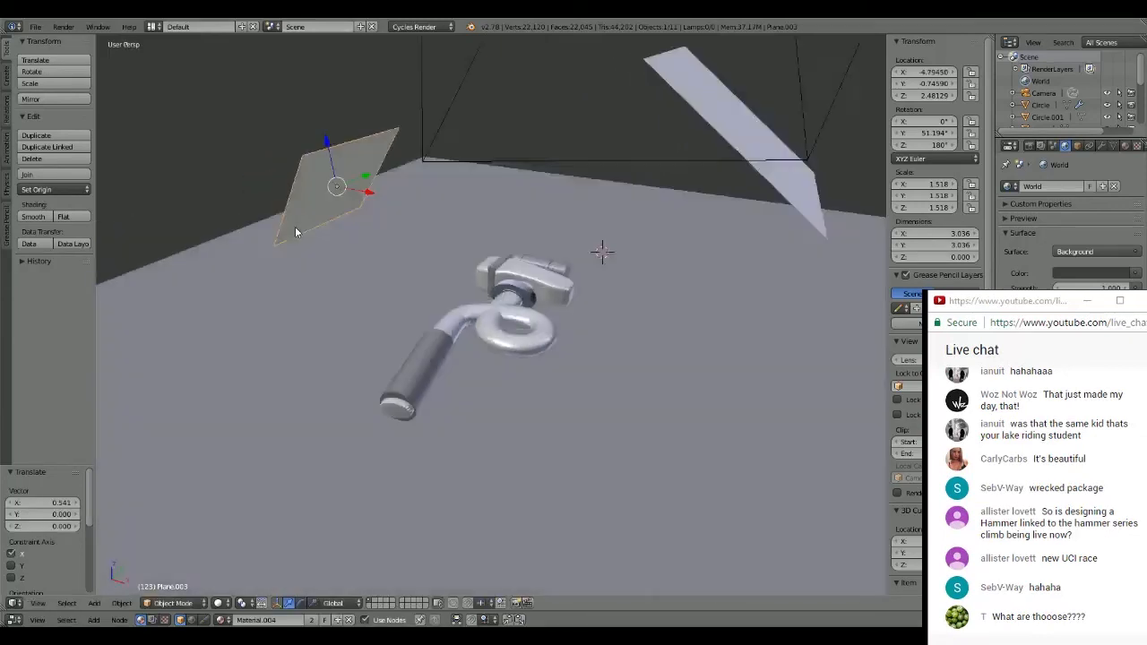
pyautogui.moveTo(433, 218); pyautogui.dragTo(399, 238)
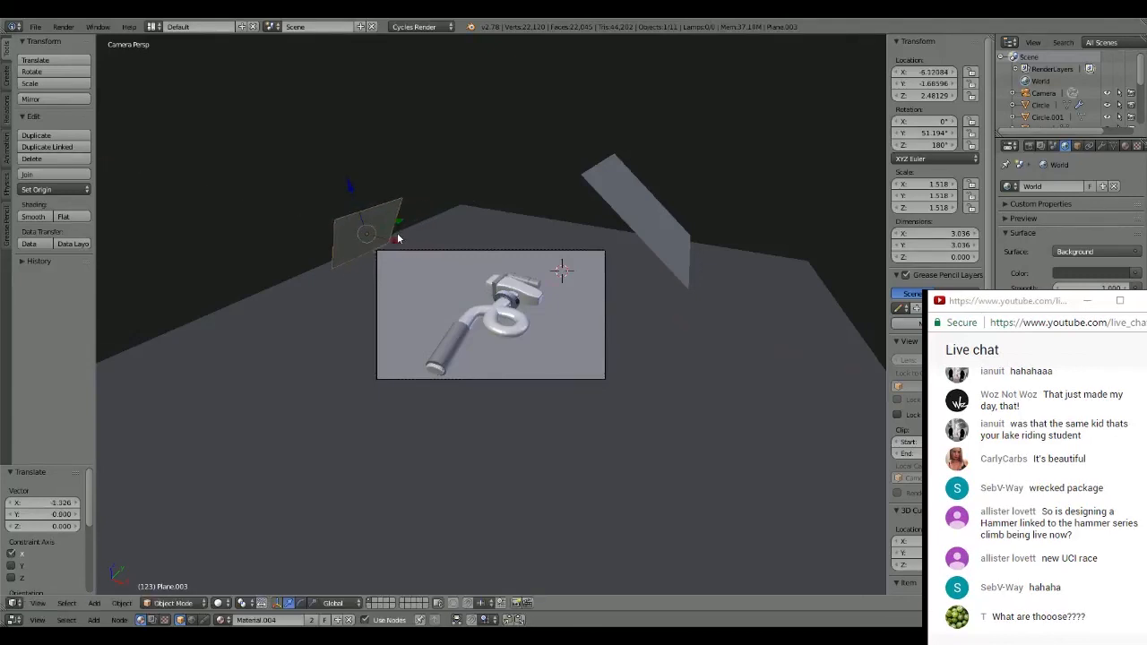
# - Save the file and view the last render result
pyautogui.hotkey('ctrl', 's')
pyautogui.click(481, 203)
pyautogui.press('F11')
pyautogui.press('Escape')
# - Check the material on both tilted planes and render a test image of the hammer
pyautogui.click(1125, 145)
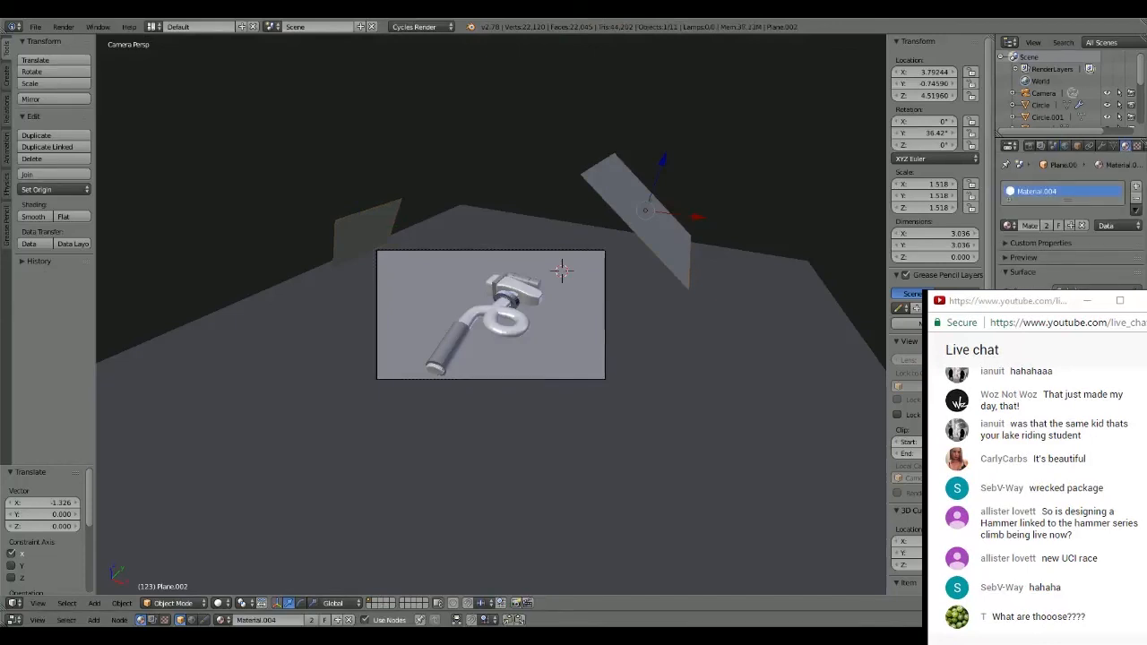
pyautogui.rightClick(388, 227)
pyautogui.rightClick(637, 196)
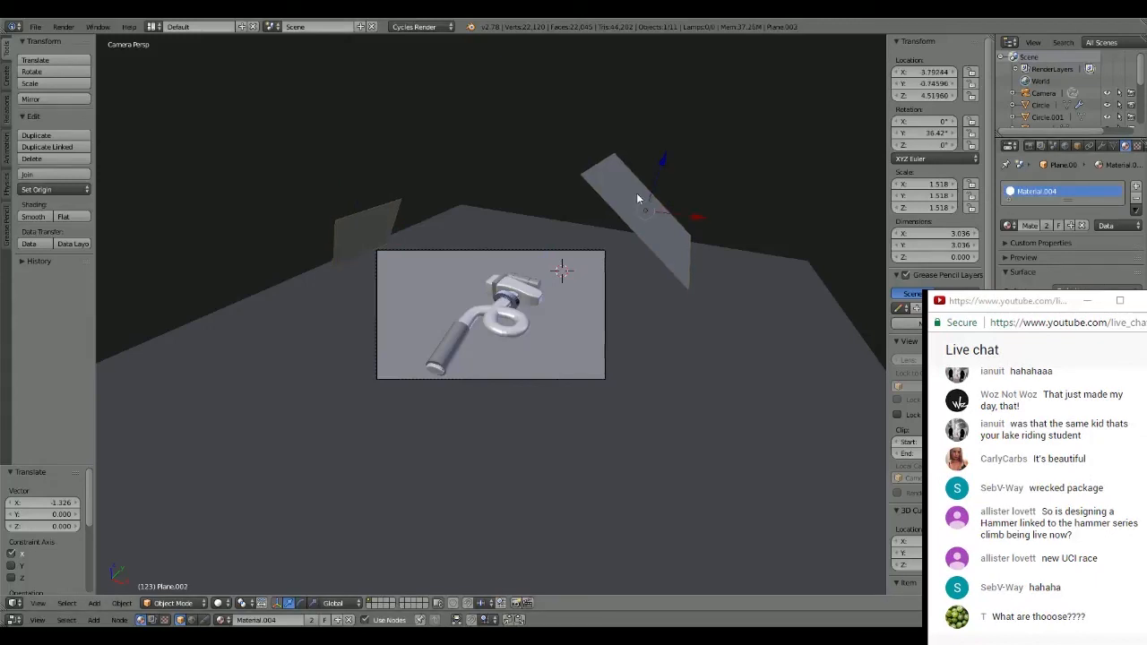
pyautogui.click(529, 205)
pyautogui.press('F12')
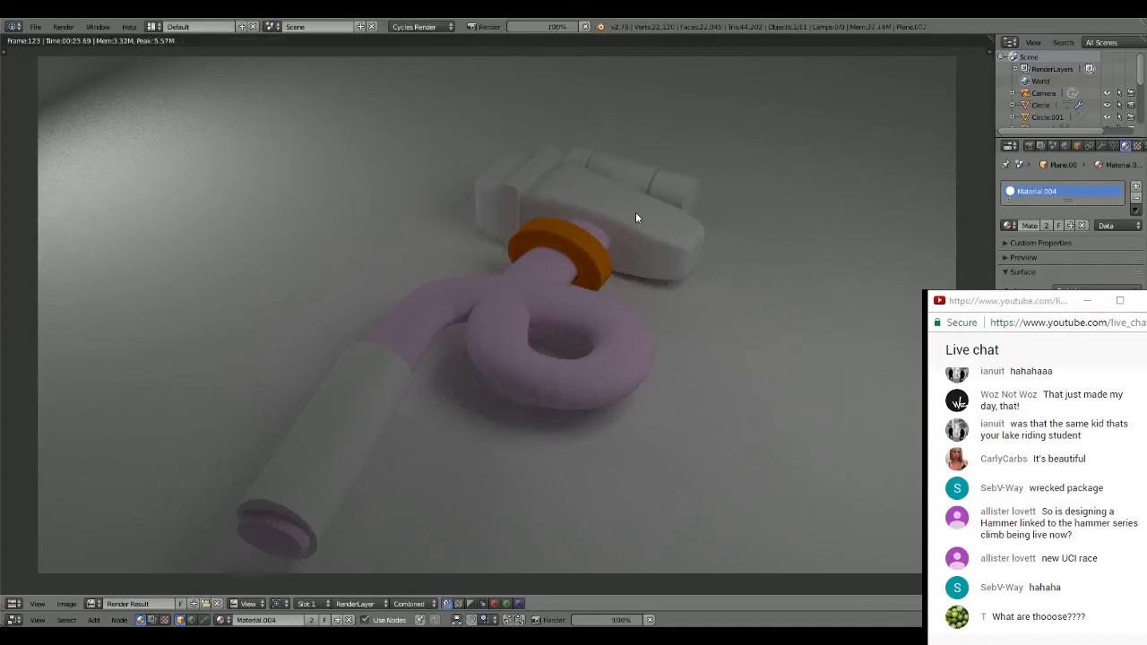
pyautogui.press('Escape')
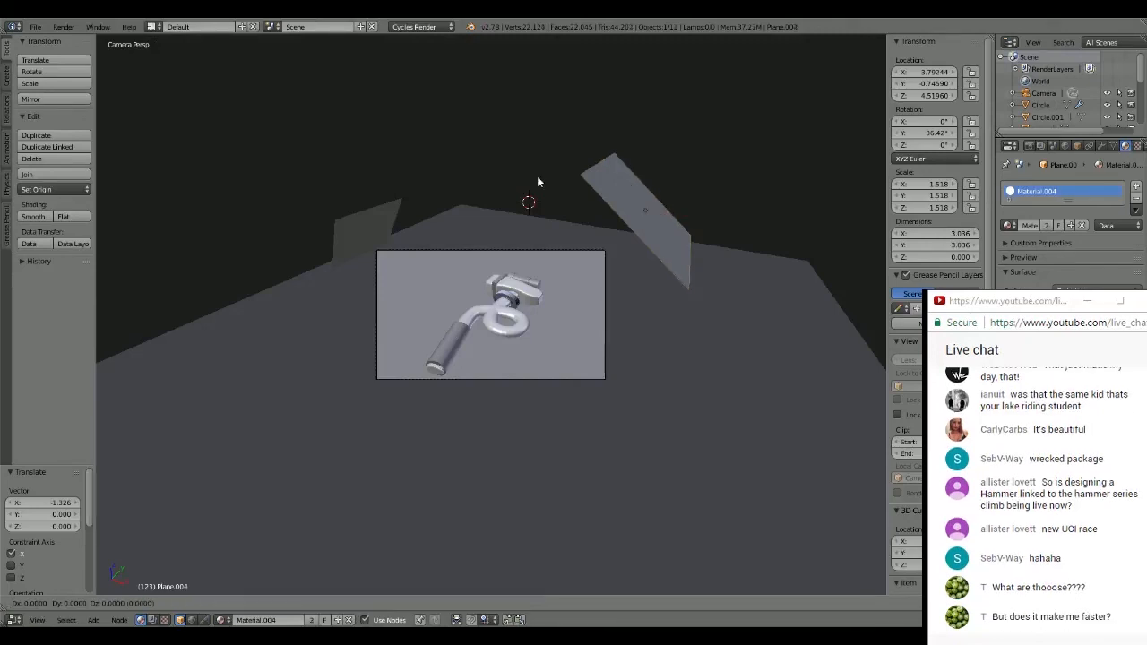
# - Duplicate the original tilted plane and raise the copy about 0.590 in Z
pyautogui.hotkey('shift', 'd')
pyautogui.press('Escape')
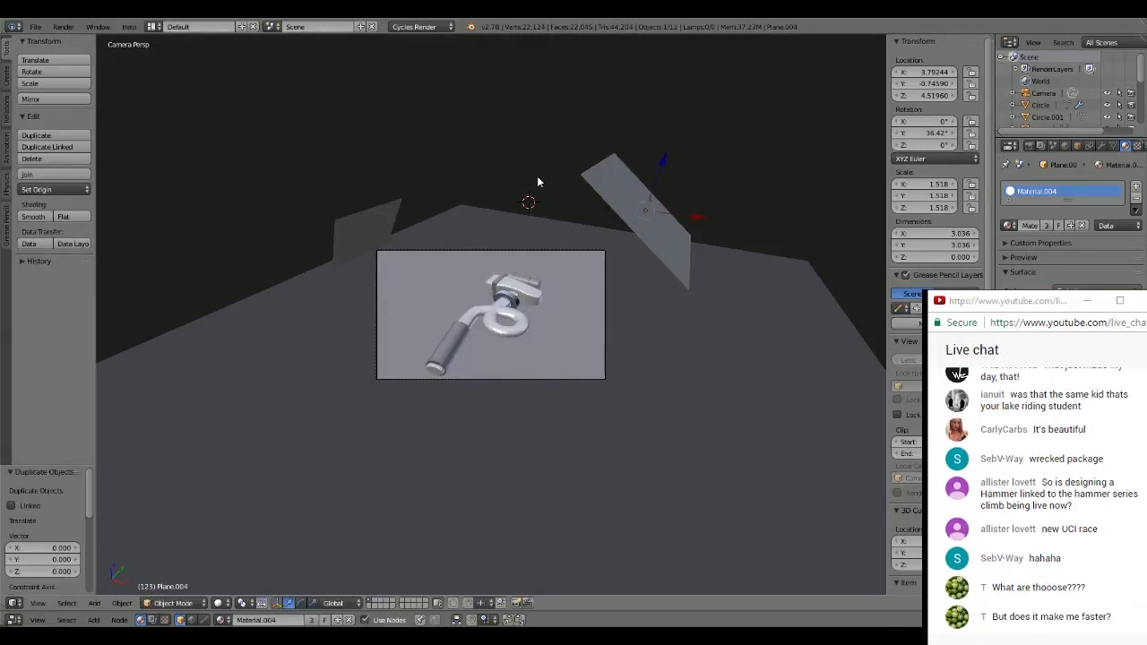
pyautogui.moveTo(663, 161); pyautogui.dragTo(679, 137)
# - Rotate the new plane to about -2.848° around Y and move it about -4.006 in X above the hammer
pyautogui.press('r')
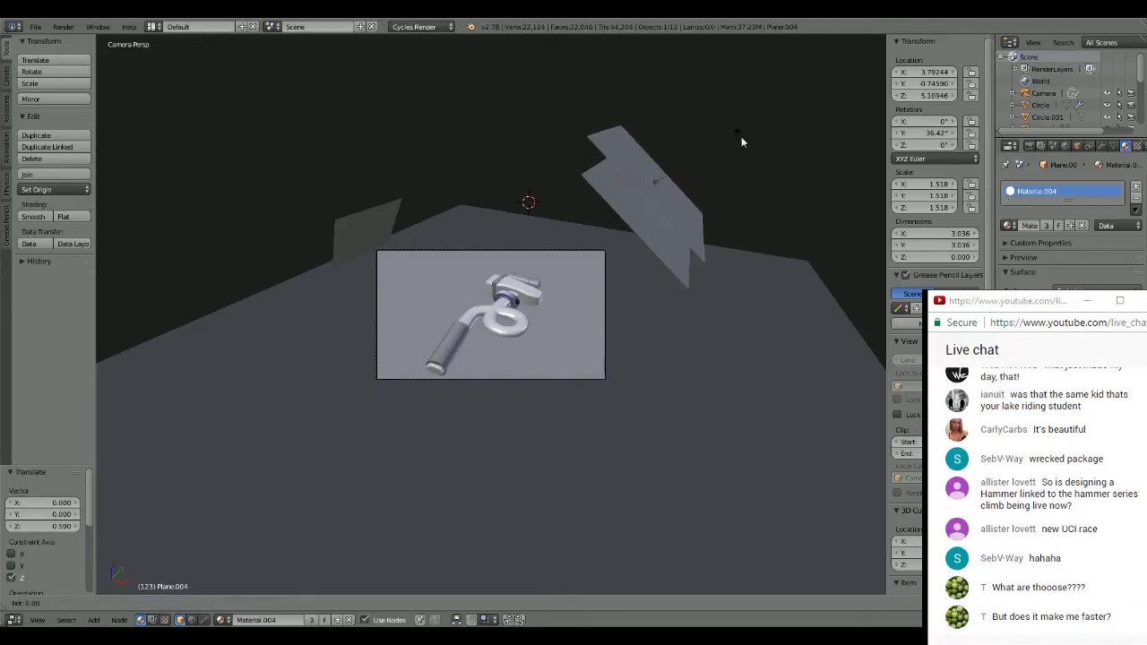
pyautogui.press('y')
pyautogui.click(691, 104)
pyautogui.moveTo(707, 186); pyautogui.dragTo(542, 200)
pyautogui.moveTo(548, 203); pyautogui.dragTo(520, 77, button='middle')
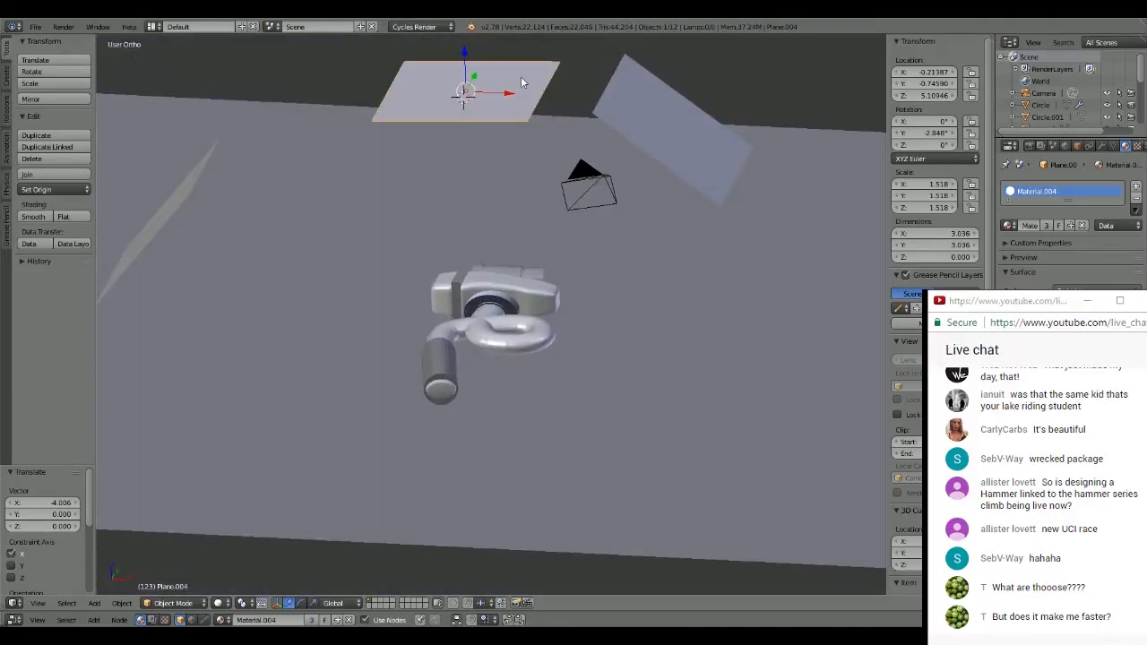
pyautogui.press('KP_0')
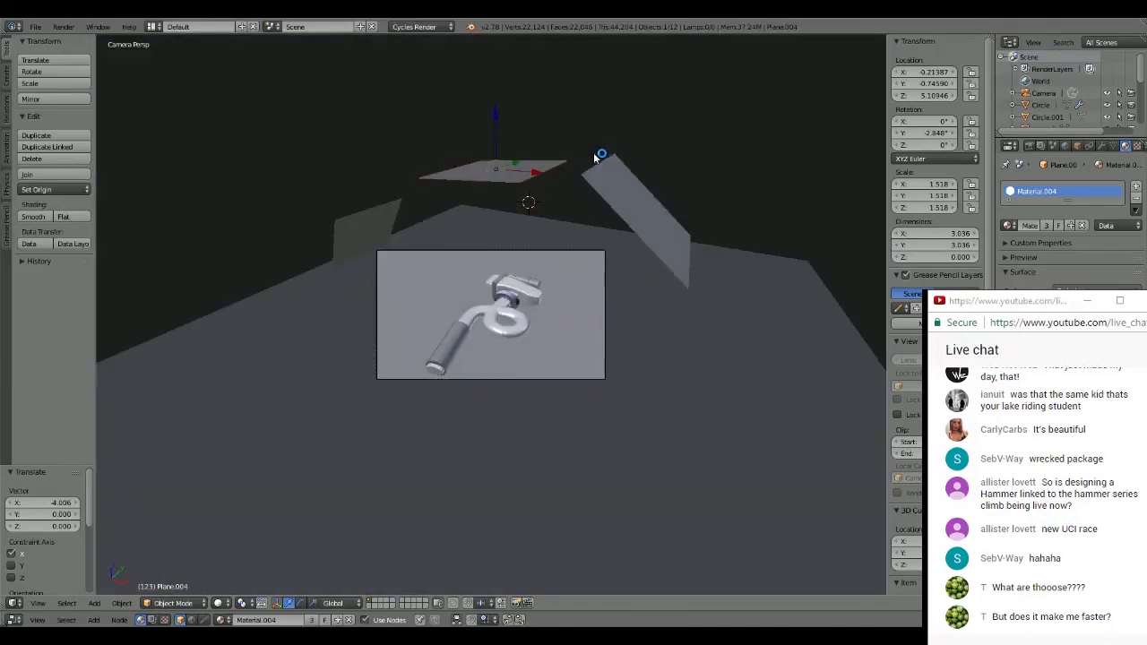
# - Lower the overhead plane about 1.205 in Z and scale it up about 1.328 times
pyautogui.press('g')
pyautogui.press('z')
pyautogui.click(491, 153)
pyautogui.press('s')
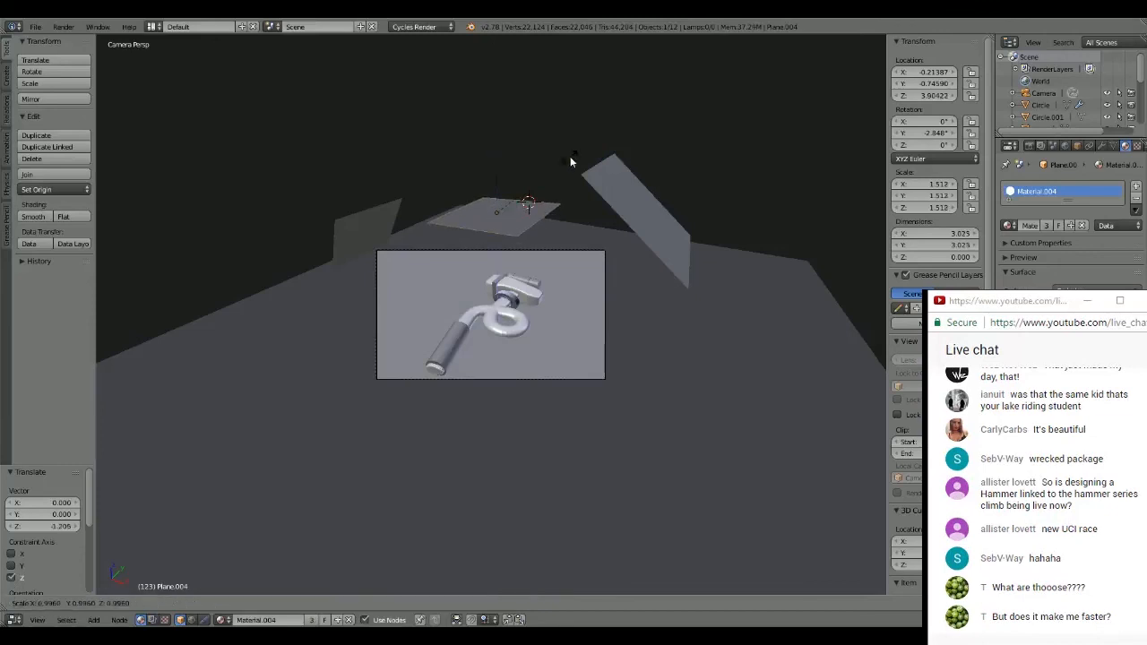
pyautogui.click(601, 154)
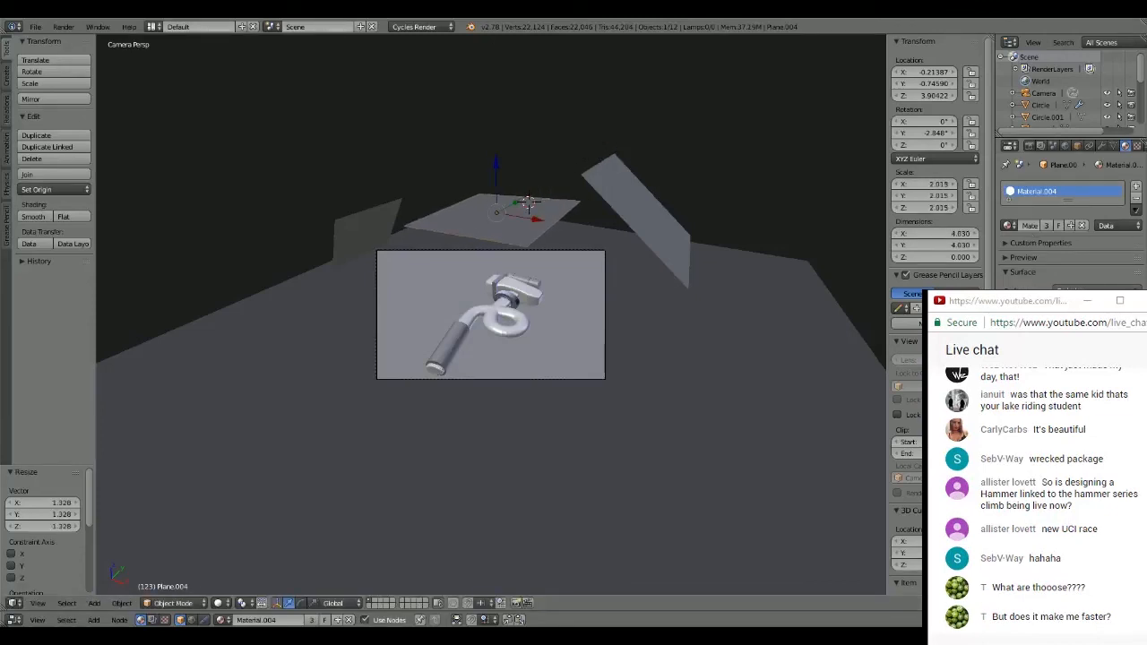
# - Tint the planes' shared material pale blue and render the image
pyautogui.click(1085, 304)
pyautogui.moveTo(1067, 182); pyautogui.dragTo(1072, 177)
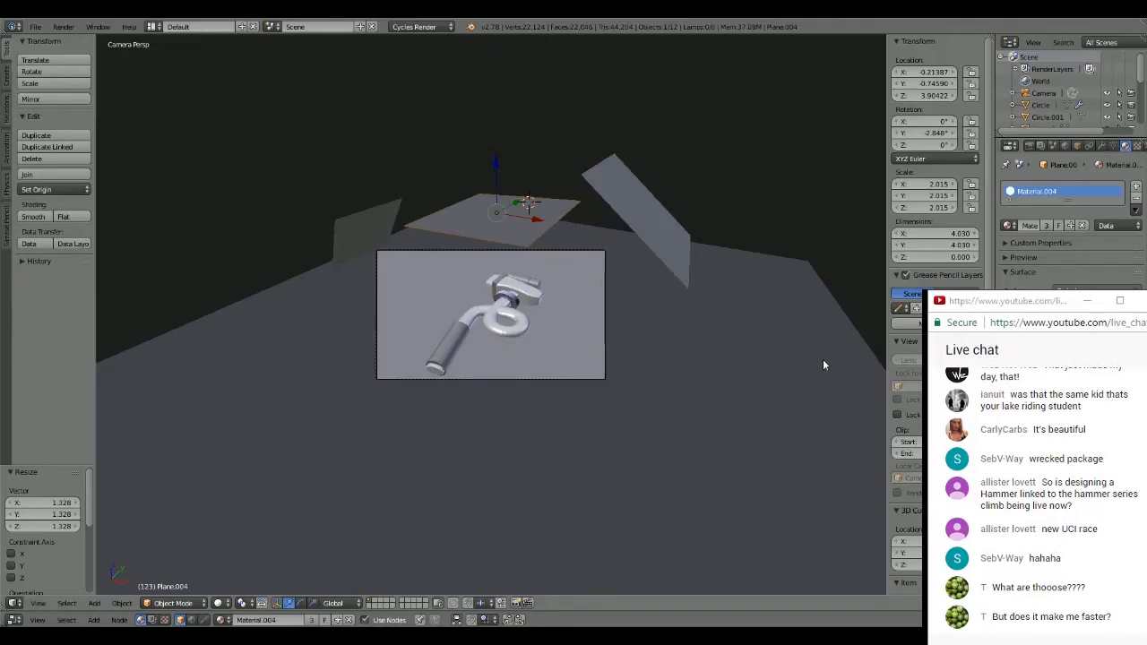
pyautogui.press('F12')
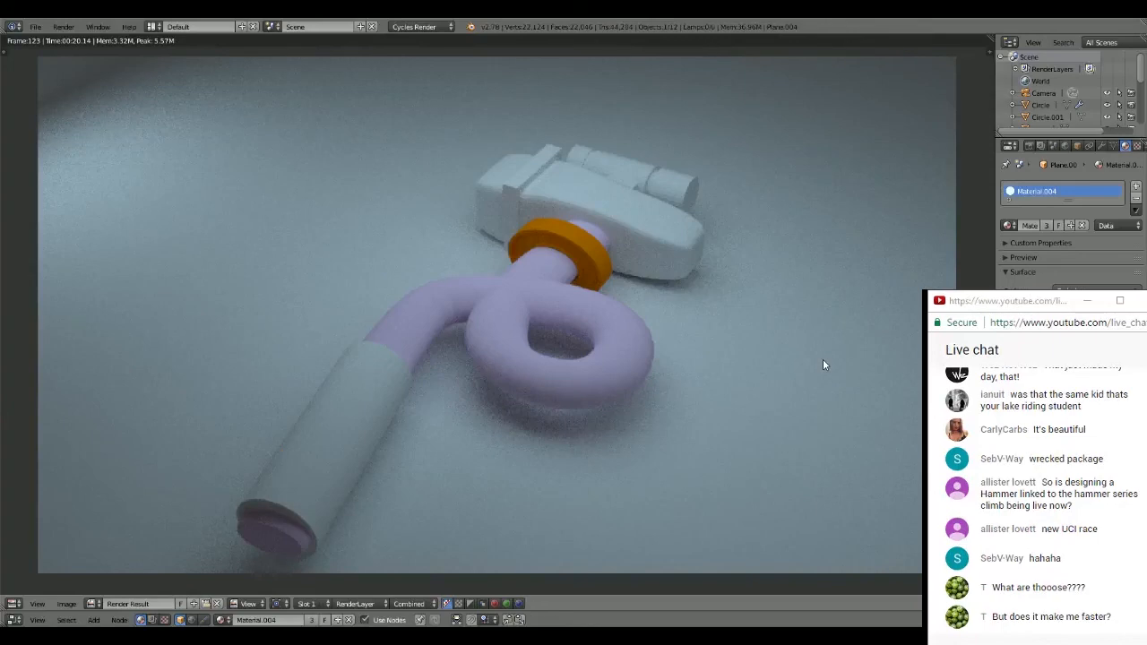
# - Examine the rendered hammer up close and review the scene's render settings
pyautogui.scroll(1, 641, 251)
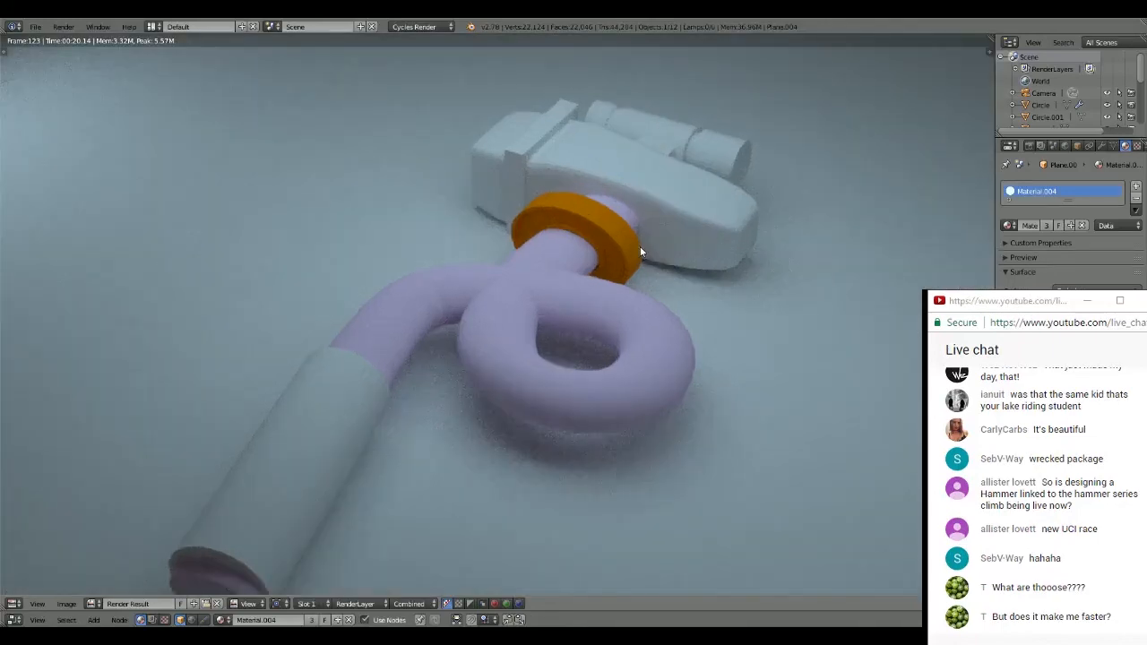
pyautogui.scroll(1, 640, 248)
pyautogui.scroll(-1, 641, 248)
pyautogui.scroll(-1, 642, 248)
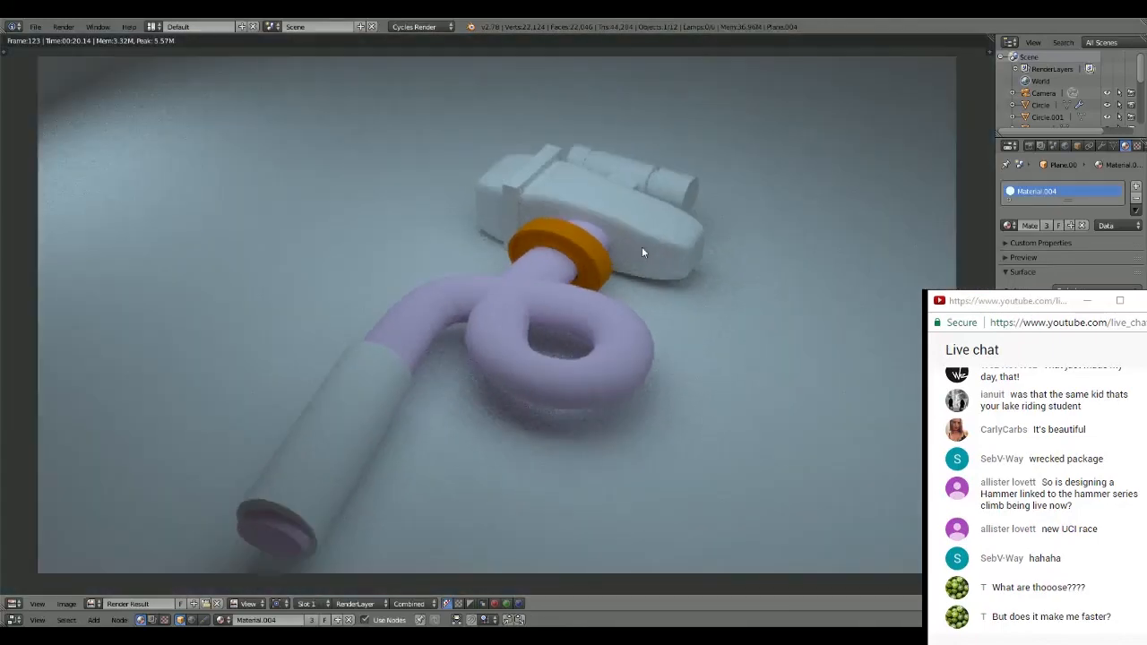
pyautogui.scroll(-2, 641, 251)
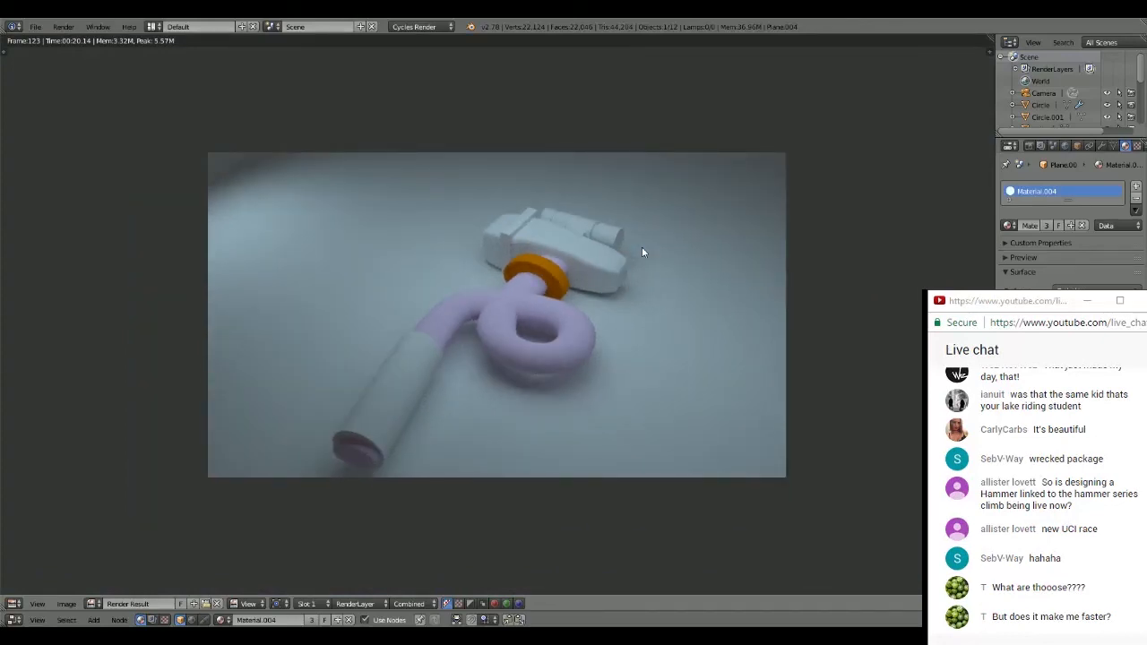
pyautogui.click(1029, 145)
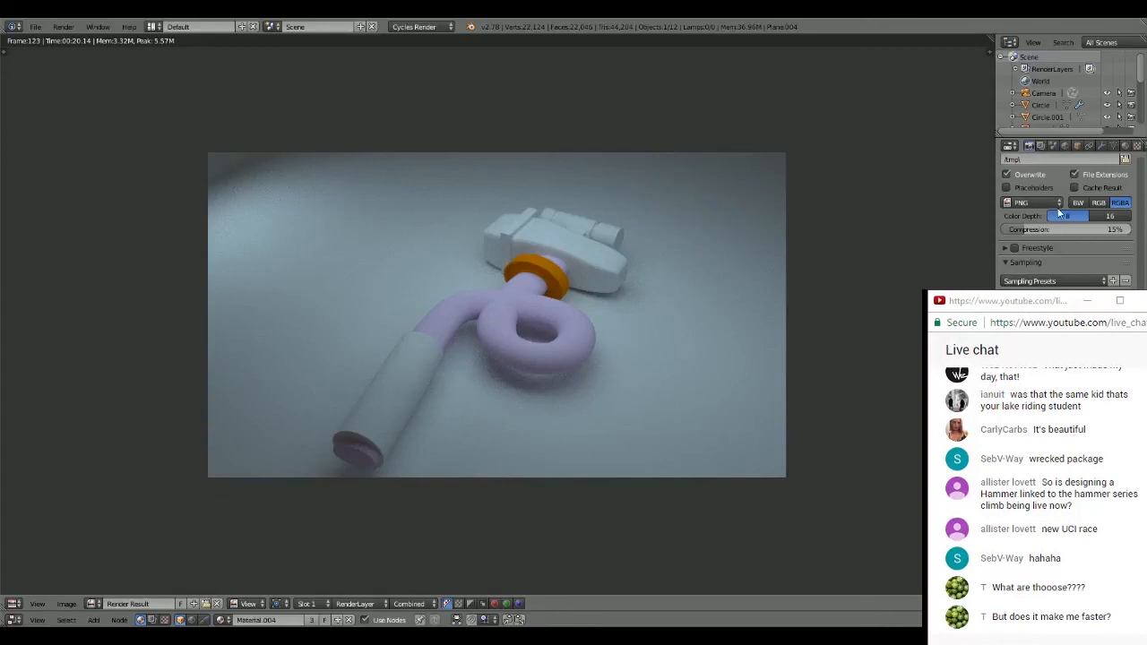
pyautogui.scroll(5, 1060, 214)
pyautogui.scroll(1, 671, 289)
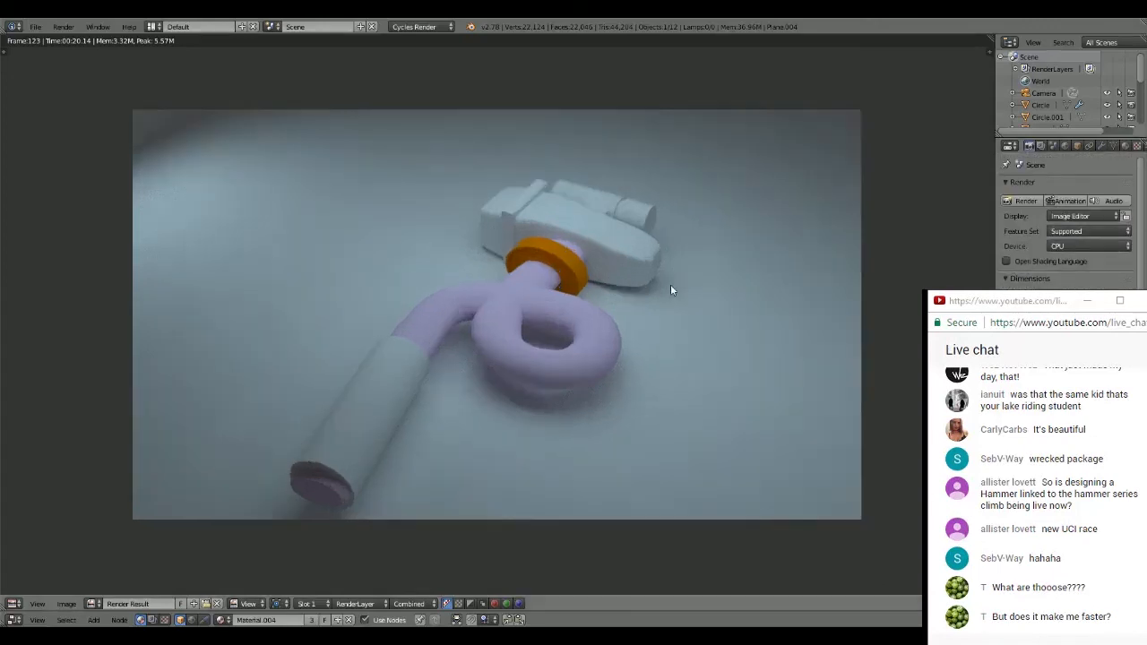
pyautogui.scroll(1, 670, 290)
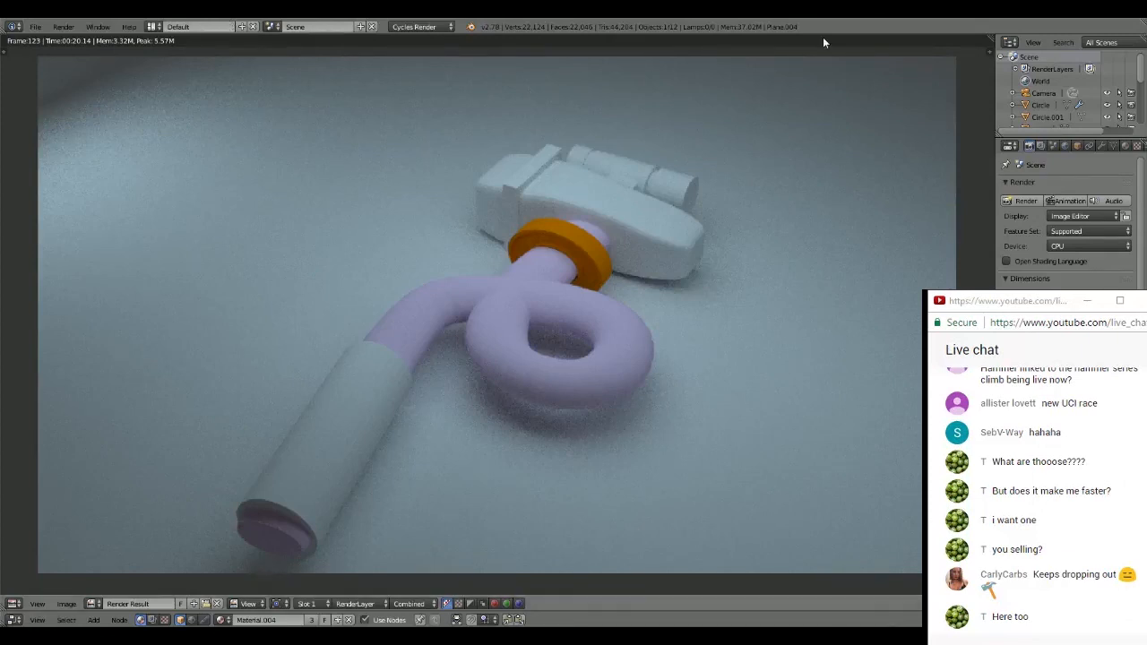
pyautogui.scroll(1, 652, 208)
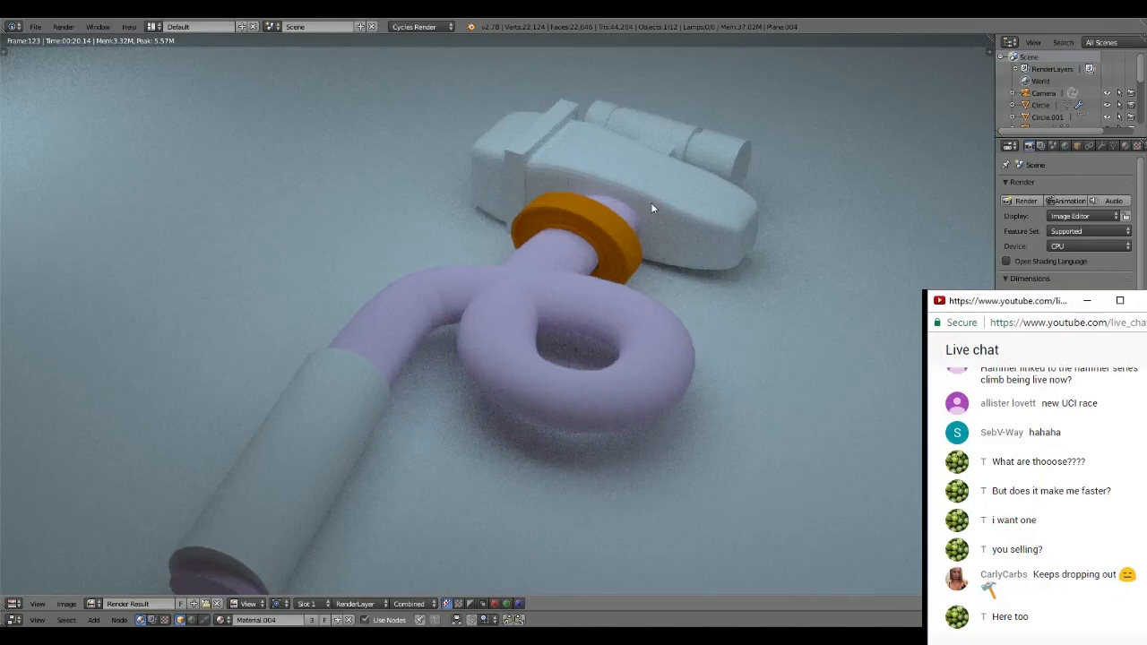
pyautogui.click(651, 188)
pyautogui.click(653, 191)
pyautogui.press('space')
pyautogui.click(630, 177)
pyautogui.click(628, 160)
pyautogui.moveTo(628, 157); pyautogui.dragTo(648, 108, button='middle')
pyautogui.scroll(1, 647, 124)
pyautogui.scroll(-1, 648, 128)
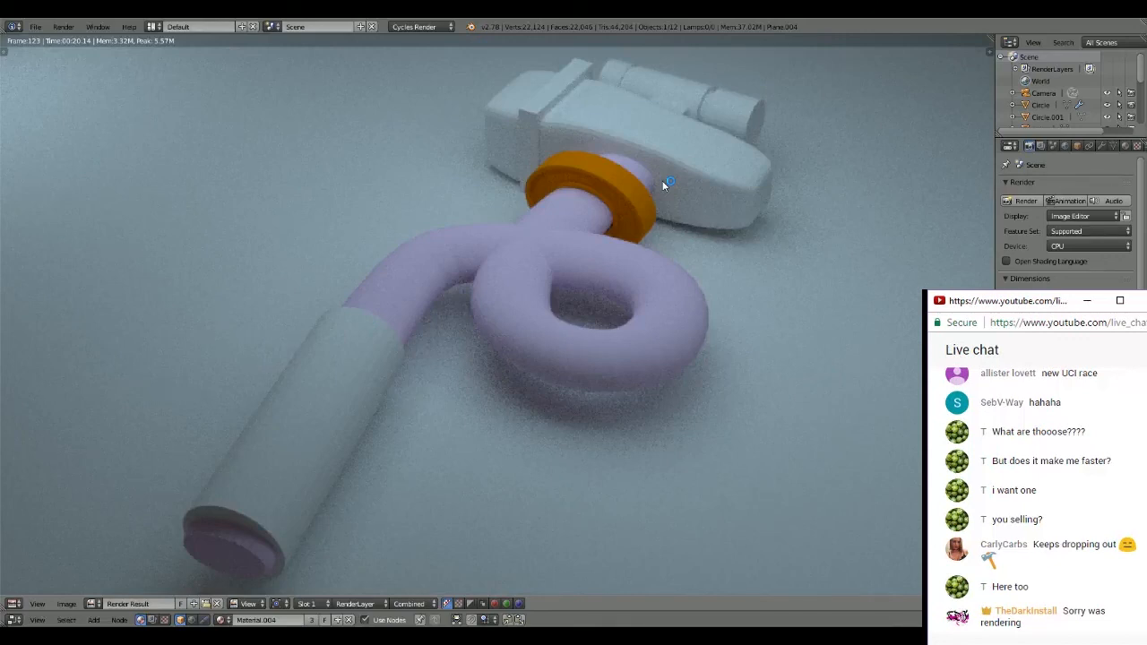
pyautogui.click(663, 185)
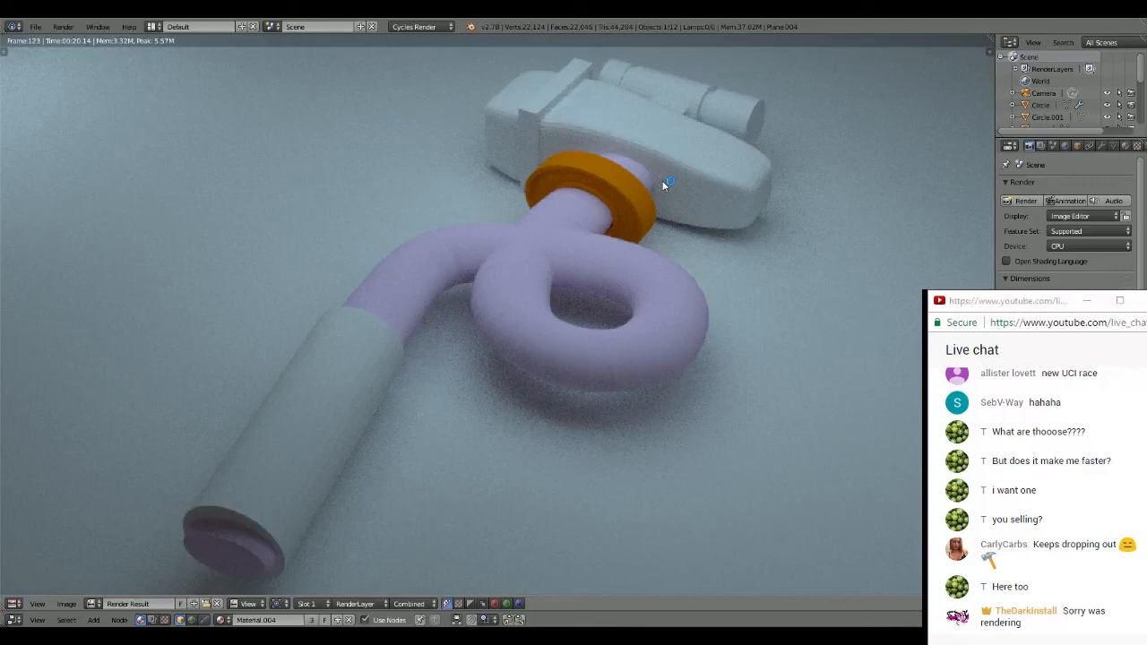